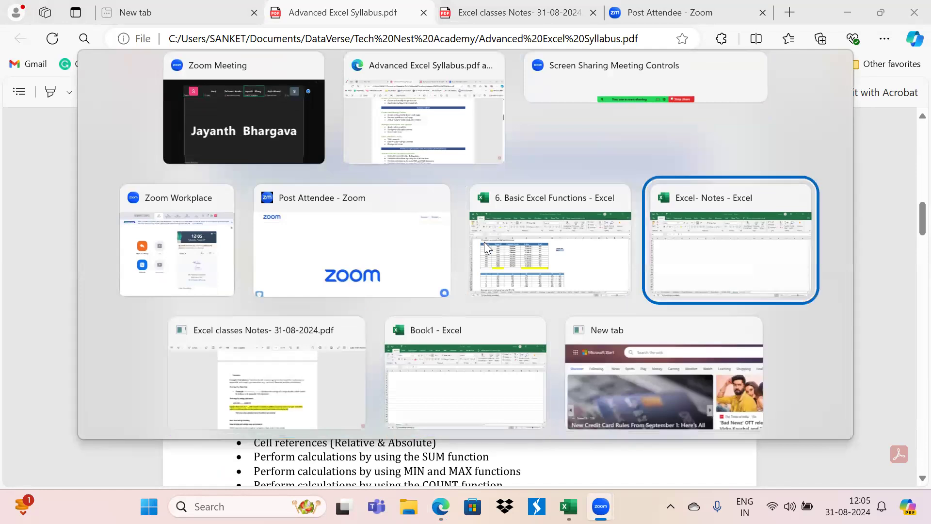
# - Switch to the Excel- Notes workbook in Excel and open its Duration sheet
pyautogui.press('Left')
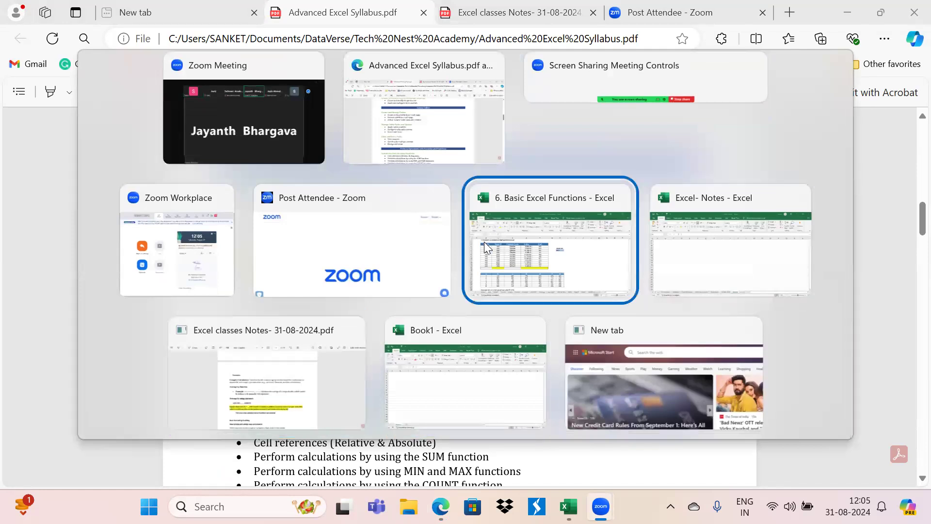
pyautogui.press('Down')
pyautogui.press('Up')
pyautogui.press('Right')
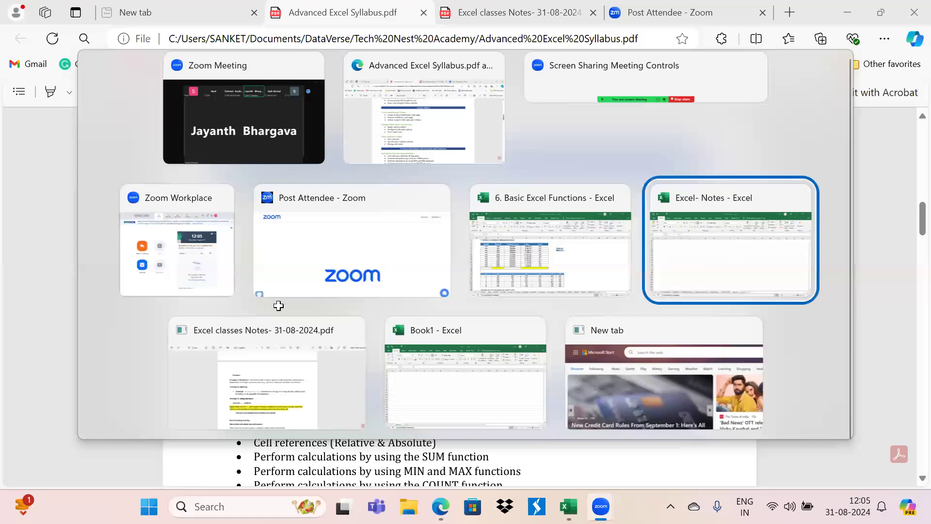
pyautogui.press('Return')
pyautogui.click(141, 463)
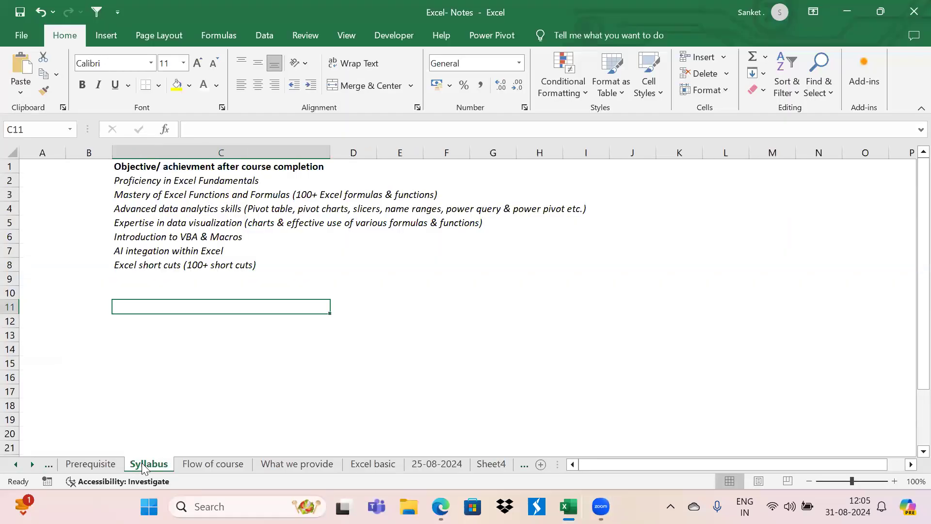
pyautogui.click(95, 462)
pyautogui.hotkey('ctrl', 'pageup')
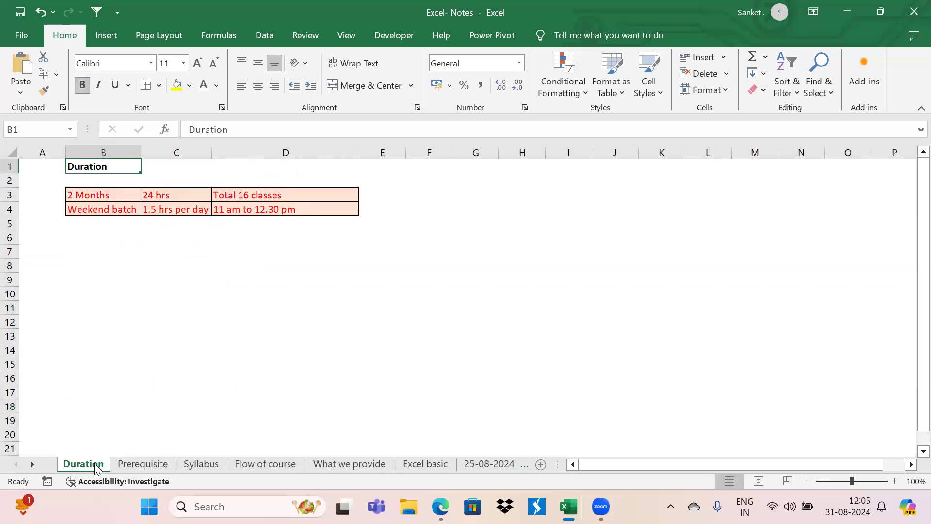
# - Go through the Duration table cell by cell, covering course length, hours, class count, batch type and class timing
pyautogui.press('Down')
pyautogui.press('Down')
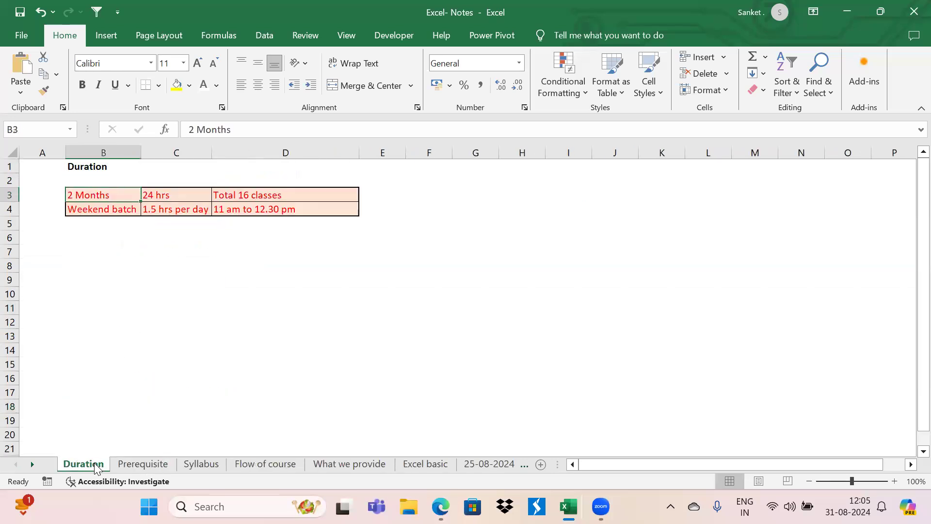
pyautogui.press('Right')
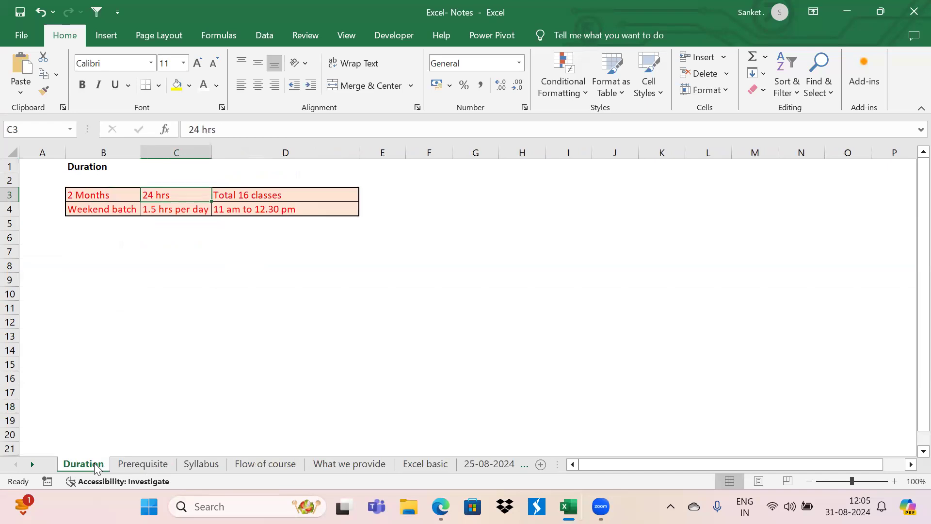
pyautogui.press('Down')
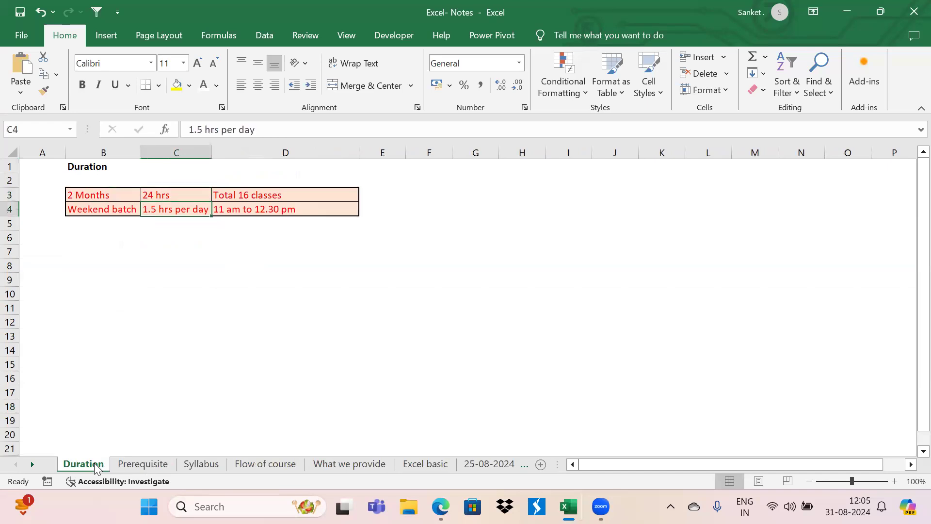
pyautogui.press('Right')
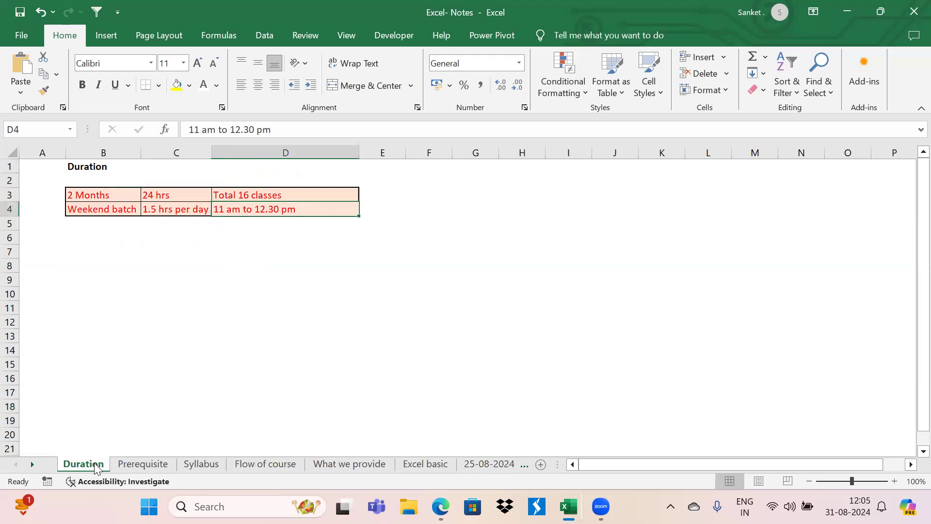
pyautogui.press('Up')
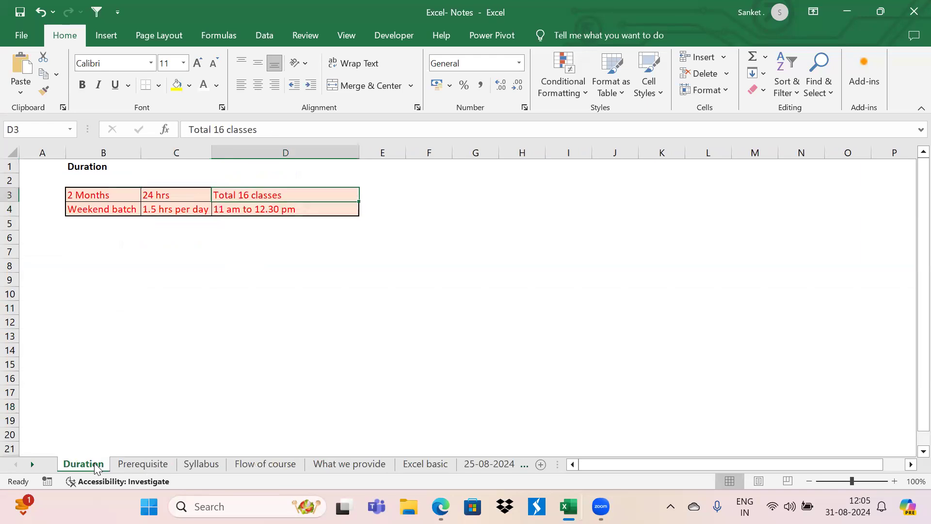
pyautogui.press('Left')
pyautogui.press('Down')
pyautogui.press('Left')
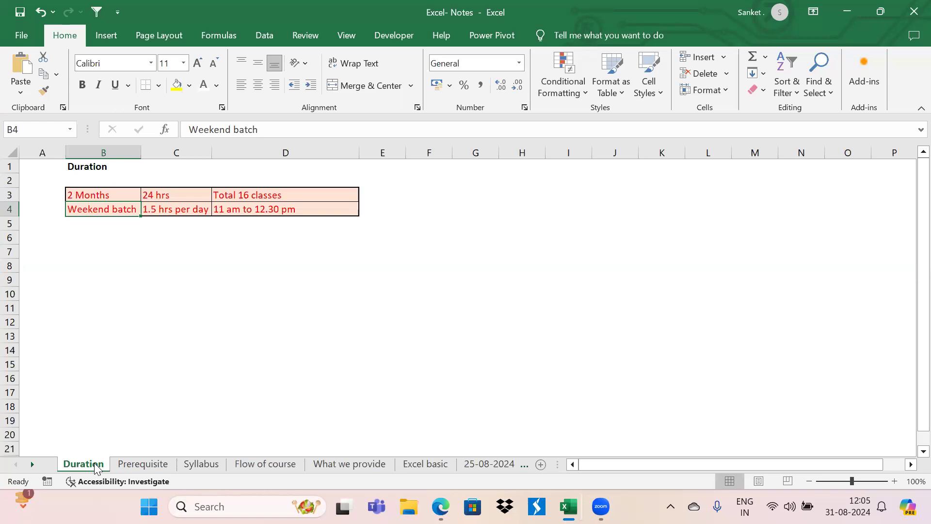
pyautogui.press('XF86AudioRaiseVolume')
pyautogui.press('XF86AudioRaiseVolume')
pyautogui.press('XF86AudioRaiseVolume')
pyautogui.press('XF86AudioRaiseVolume')
pyautogui.press('XF86AudioRaiseVolume')
pyautogui.press('XF86AudioRaiseVolume')
pyautogui.press('XF86AudioRaiseVolume')
pyautogui.press('XF86AudioRaiseVolume')
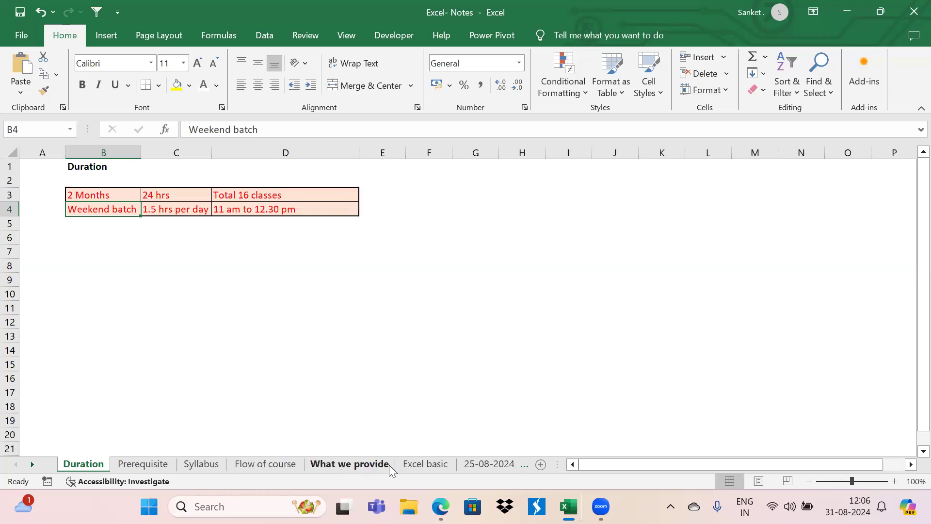
# - Open the Syllabus sheet and go through each course objective in column C, from Excel fundamentals to Excel short cuts
pyautogui.click(371, 465)
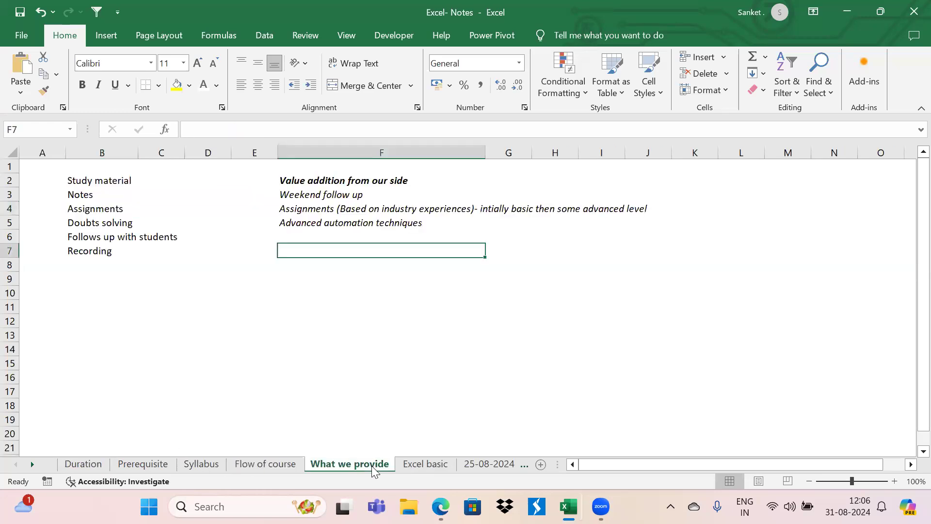
pyautogui.click(290, 466)
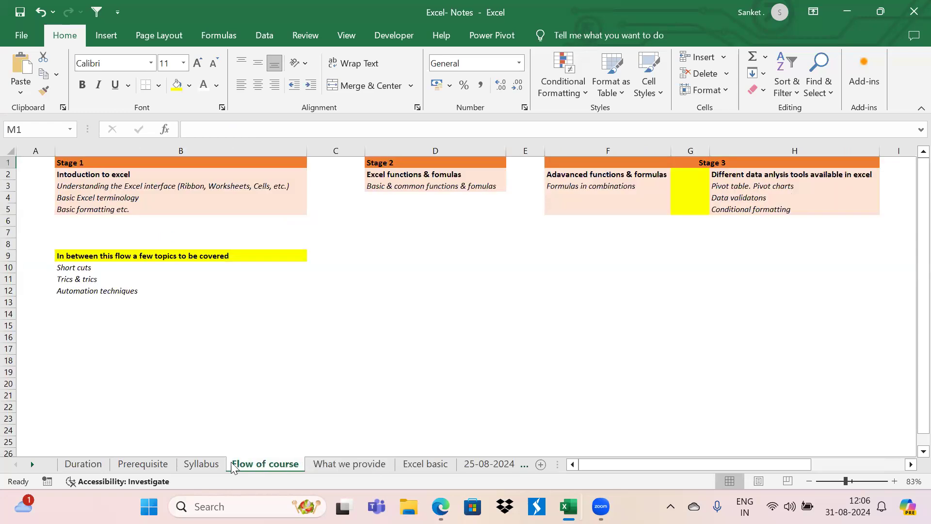
pyautogui.click(201, 465)
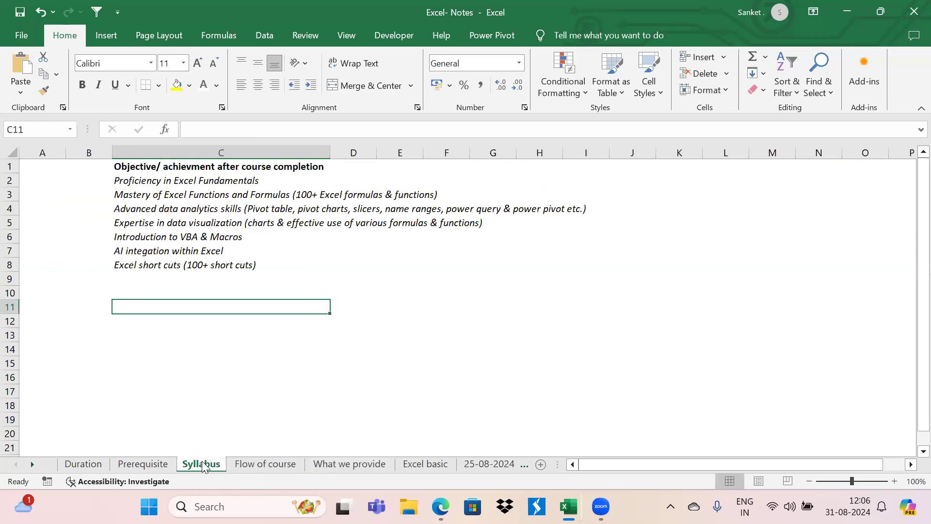
pyautogui.click(164, 184)
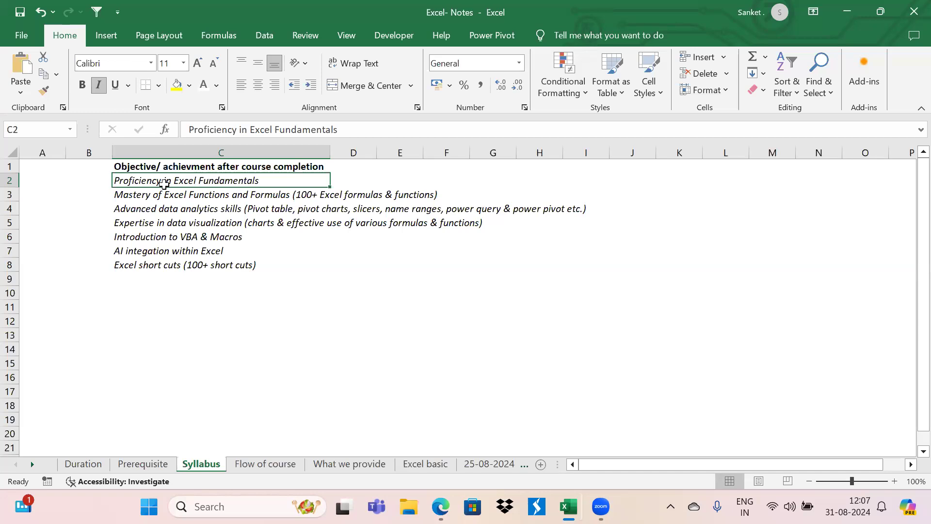
pyautogui.press('Down')
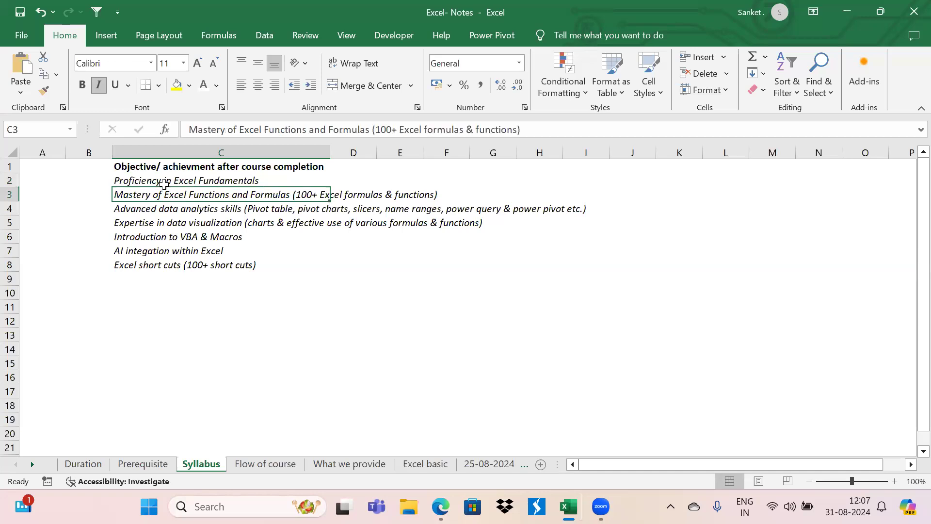
pyautogui.click(164, 183)
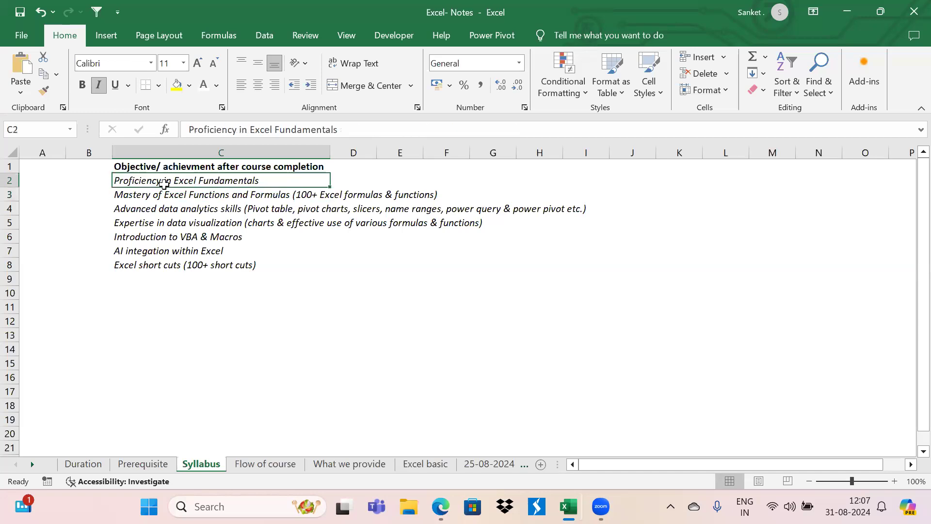
pyautogui.press('Down')
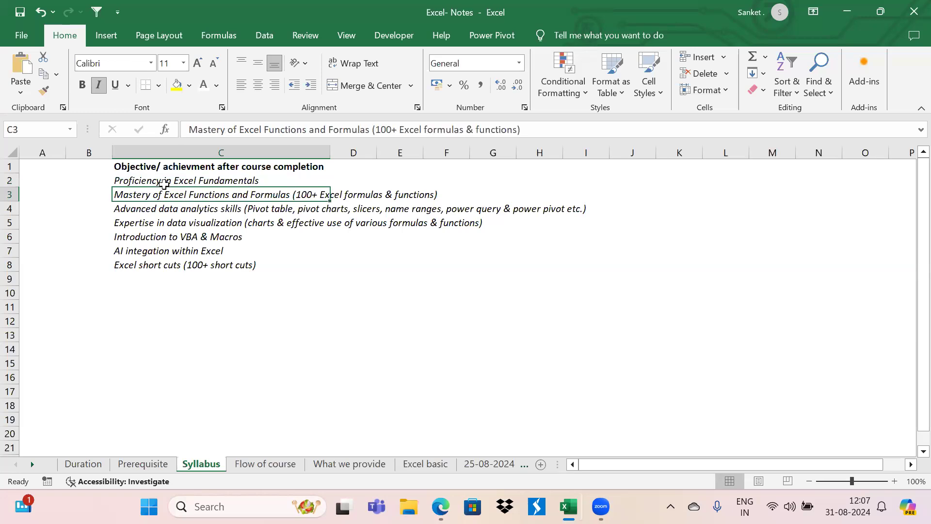
pyautogui.press('Down')
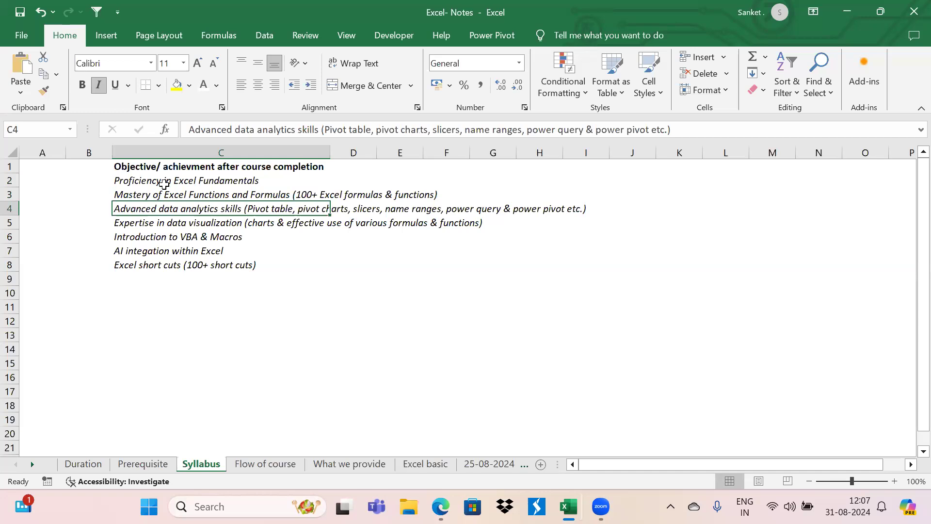
pyautogui.press('Down')
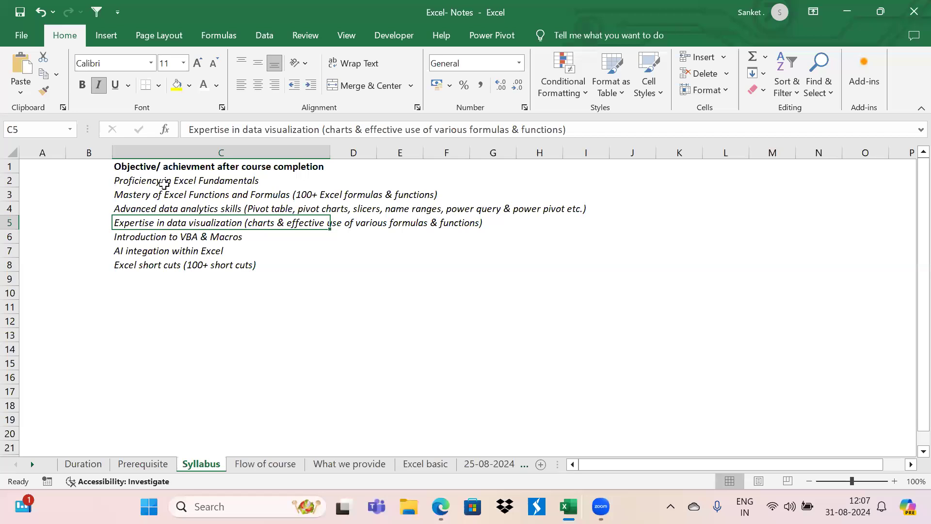
pyautogui.press('Down')
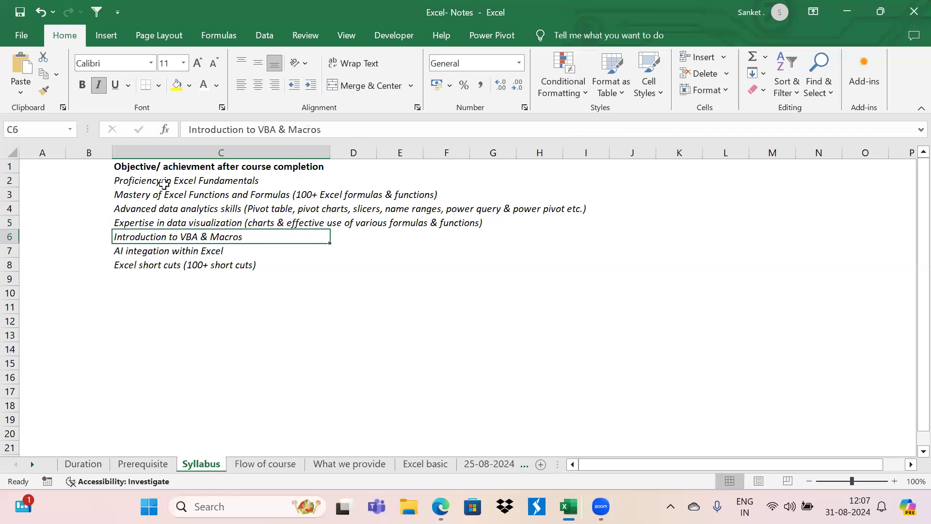
pyautogui.press('Down')
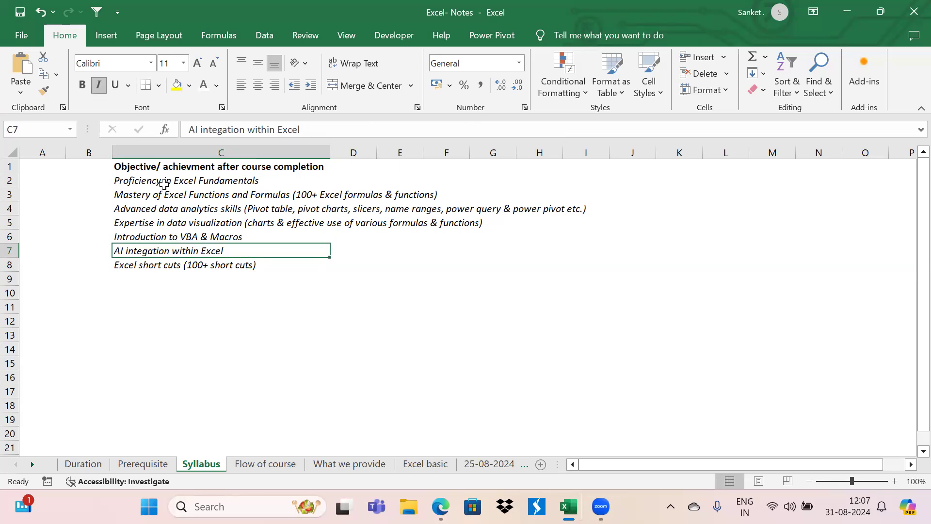
pyautogui.press('Down')
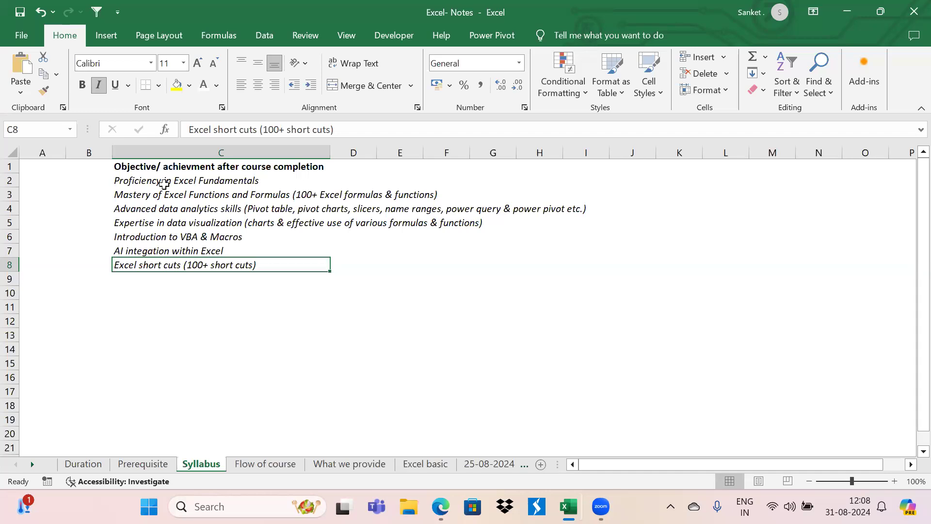
# - Open the Flow of course sheet and examine Stages 1 to 3, highlighting both Stage 3 topic columns, F and H
pyautogui.click(259, 466)
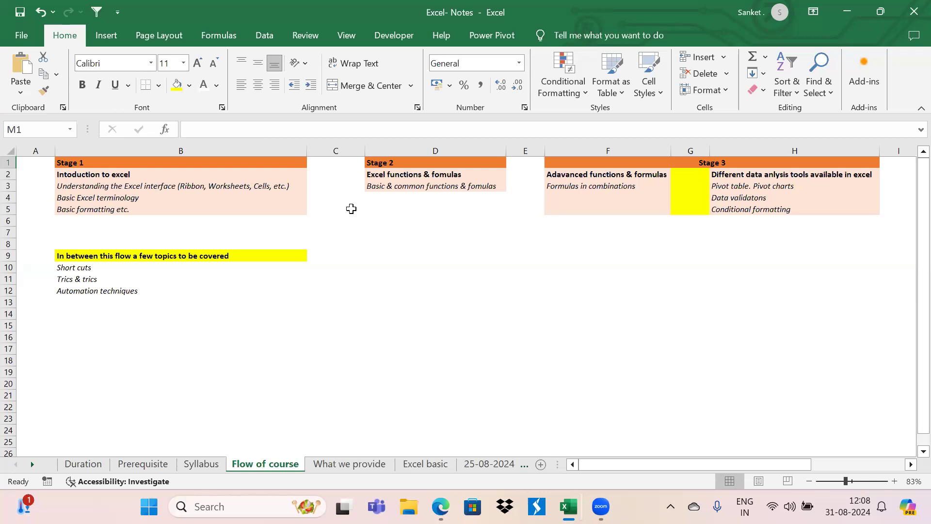
pyautogui.hscroll(1, 352, 209)
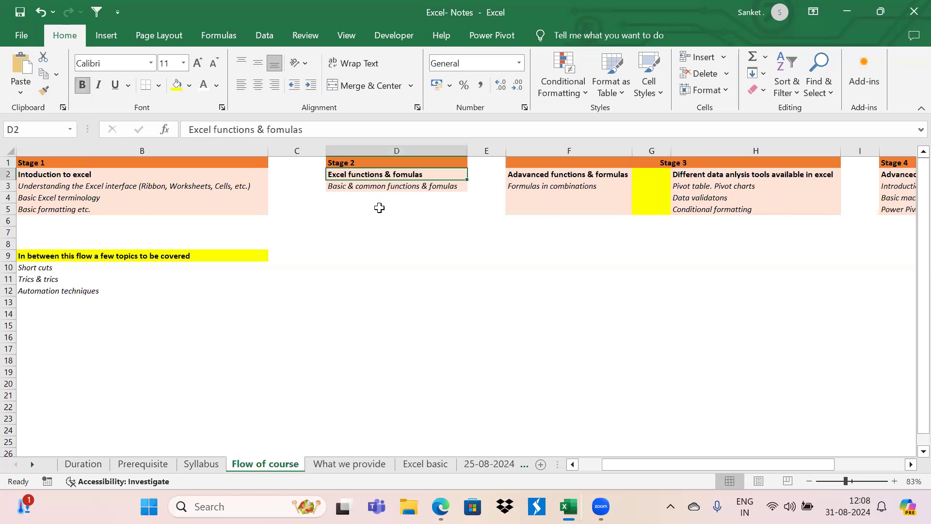
pyautogui.hscroll(2, 379, 207)
pyautogui.click(308, 199)
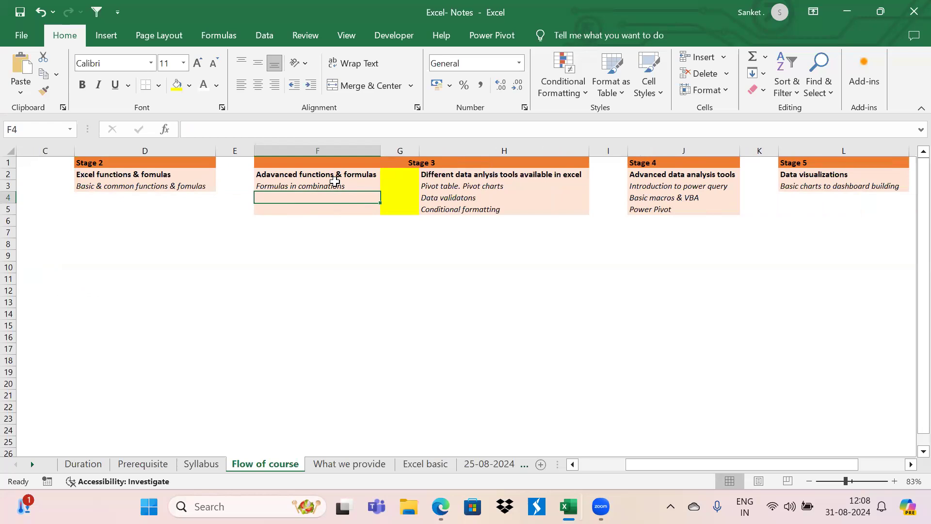
pyautogui.click(339, 151)
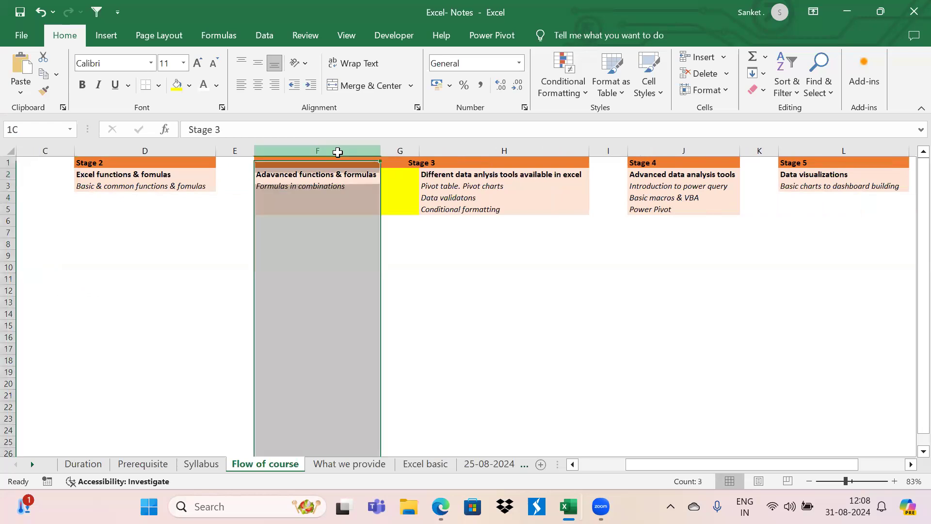
pyautogui.click(495, 151)
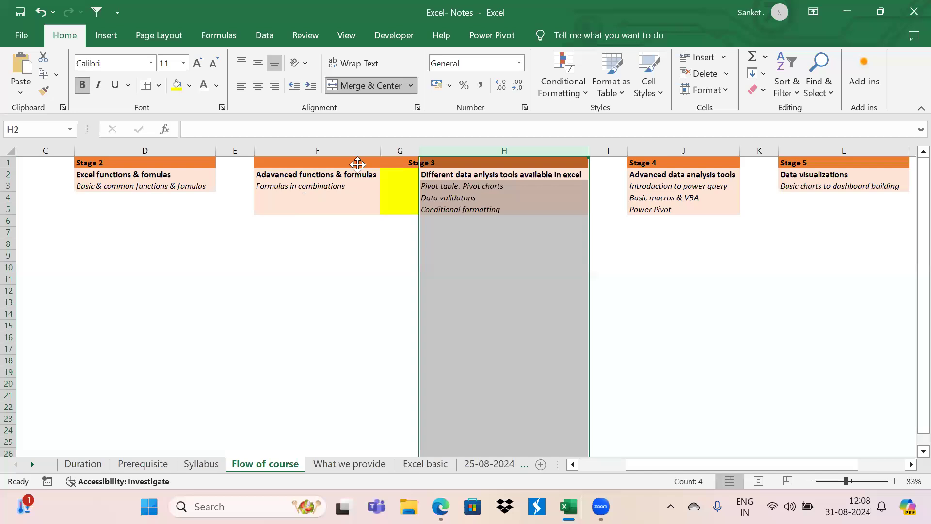
# - Examine Stages 4 to 6 of the course flow, highlighting columns J and L, and look back over the earlier stages
pyautogui.click(644, 256)
pyautogui.hscroll(3, 665, 198)
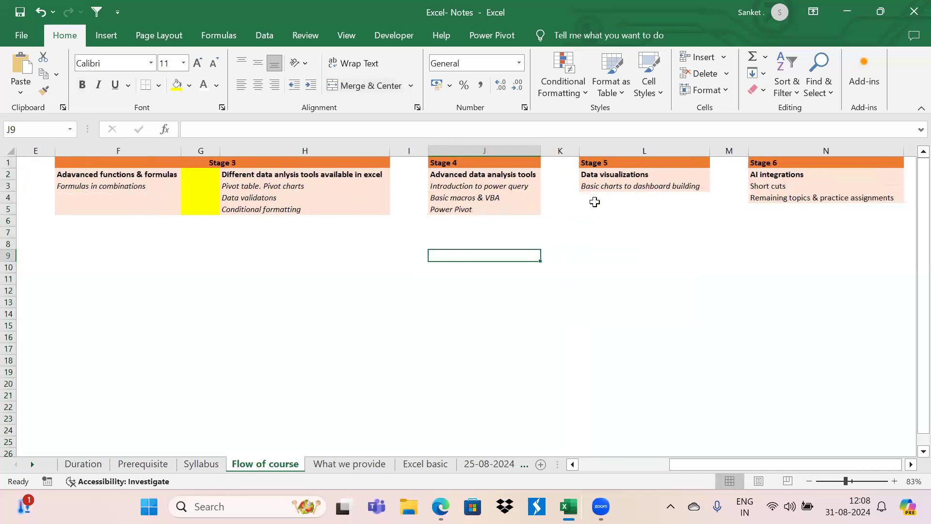
pyautogui.hscroll(2, 594, 200)
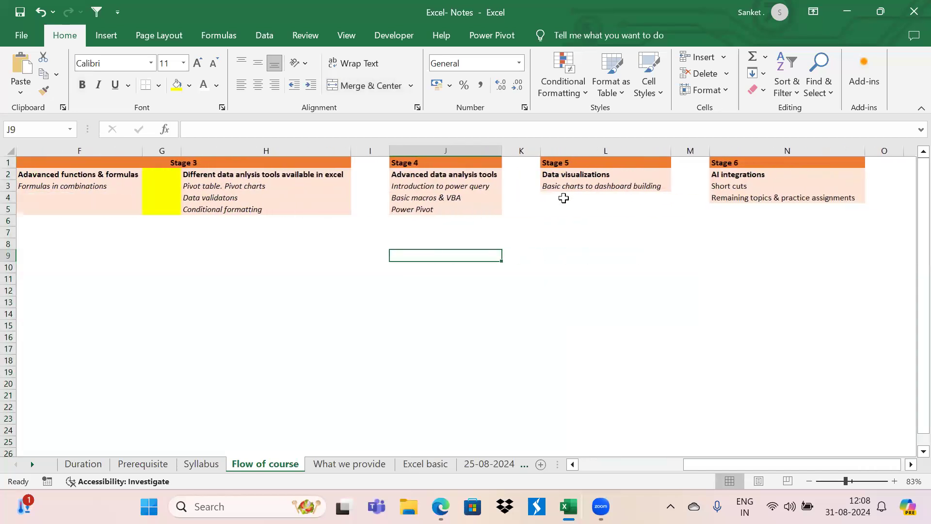
pyautogui.click(451, 150)
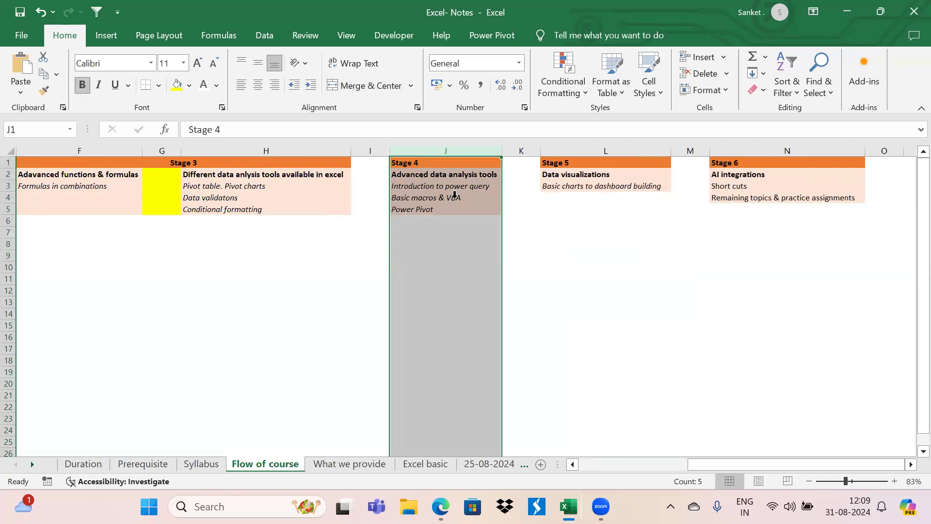
pyautogui.click(619, 151)
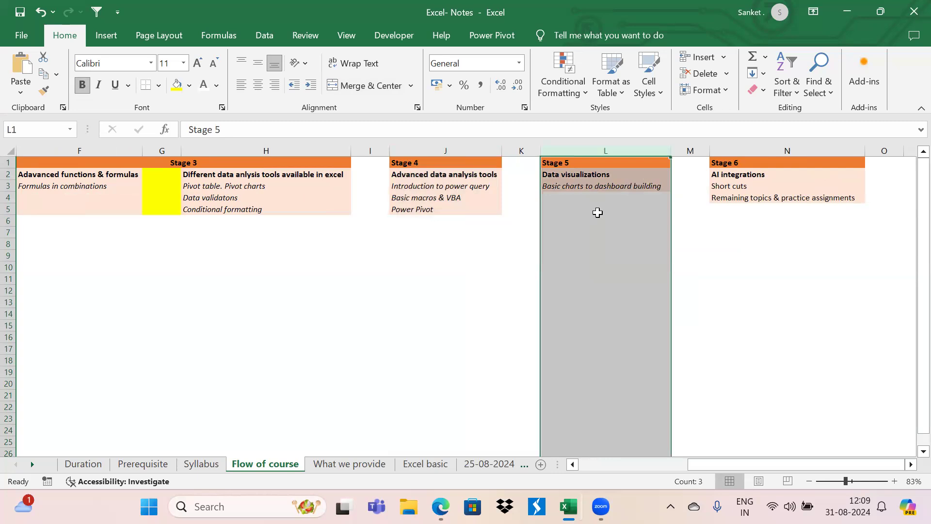
pyautogui.hscroll(2, 598, 213)
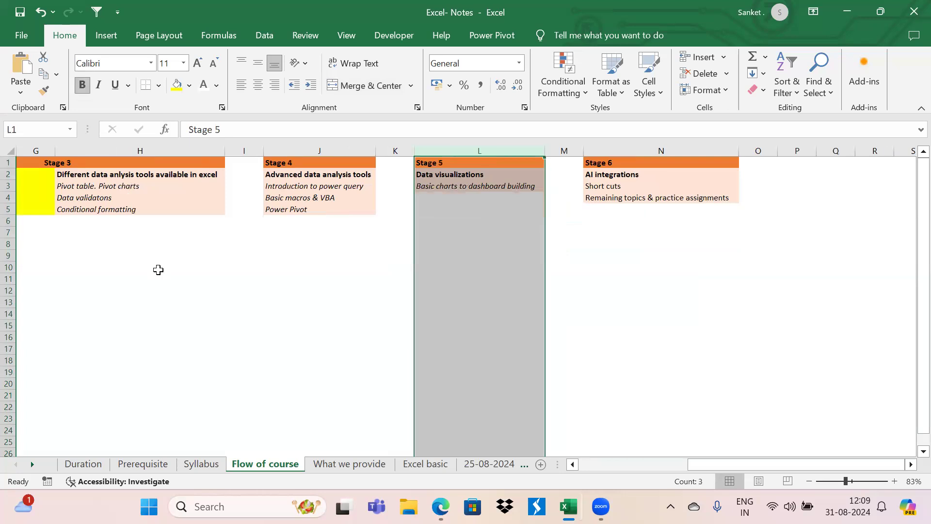
pyautogui.hscroll(-6, 158, 270)
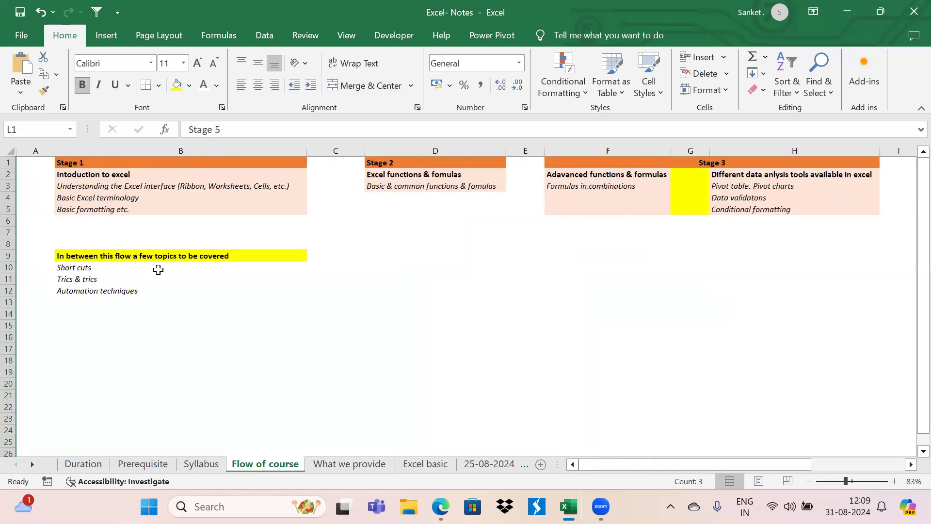
pyautogui.hscroll(4, 158, 269)
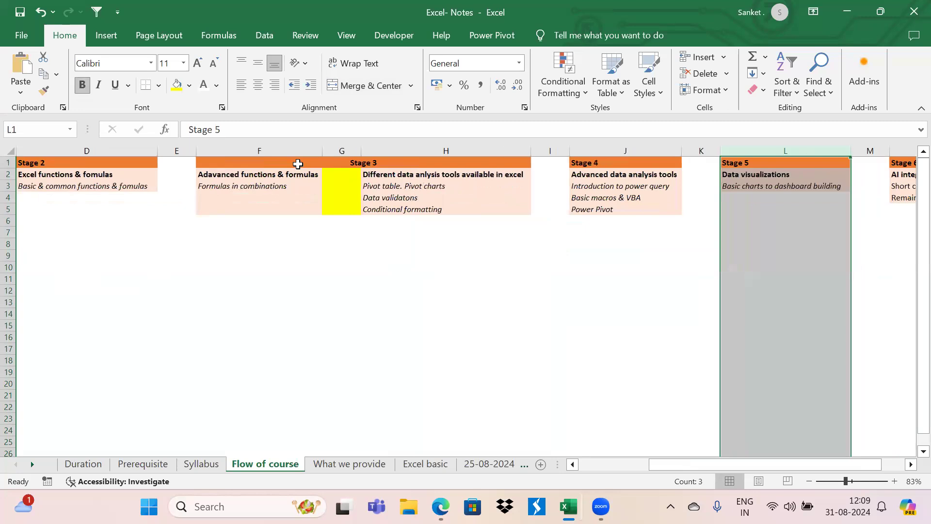
# - Switch to the 6. Basic Excel Functions workbook and look through the practice tables and questions on its SUM sheet
pyautogui.hscroll(3, 403, 277)
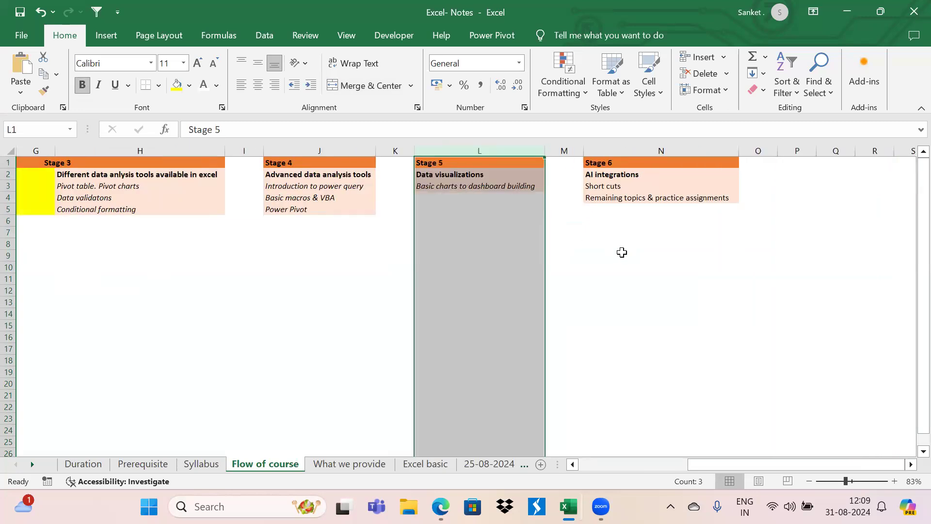
pyautogui.hotkey('alt', 'Tab')
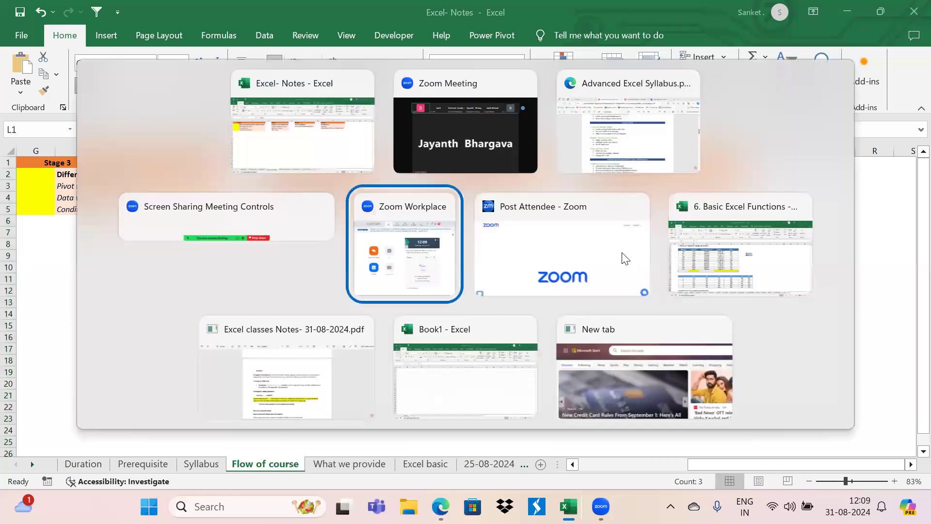
pyautogui.press('Down')
pyautogui.press('Right')
pyautogui.press('Up')
pyautogui.press('Right')
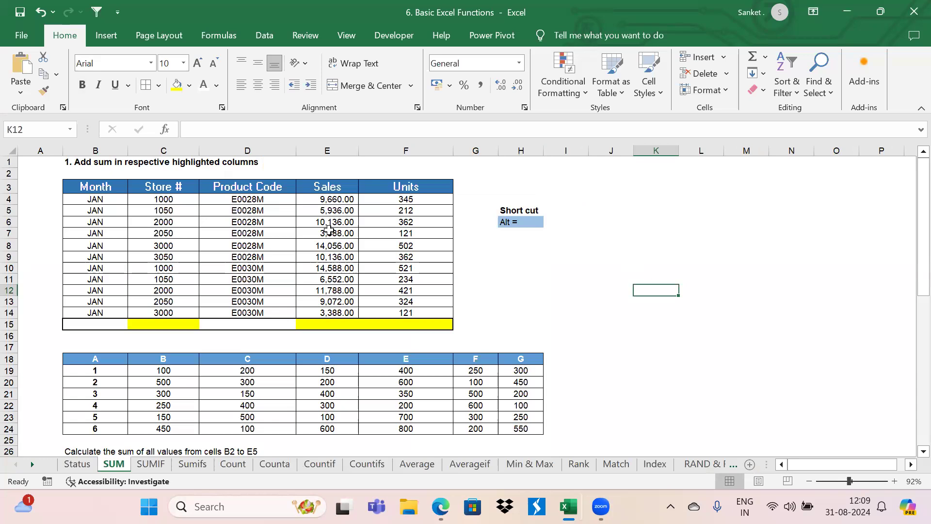
pyautogui.scroll(-3, 287, 297)
pyautogui.scroll(-3, 287, 297)
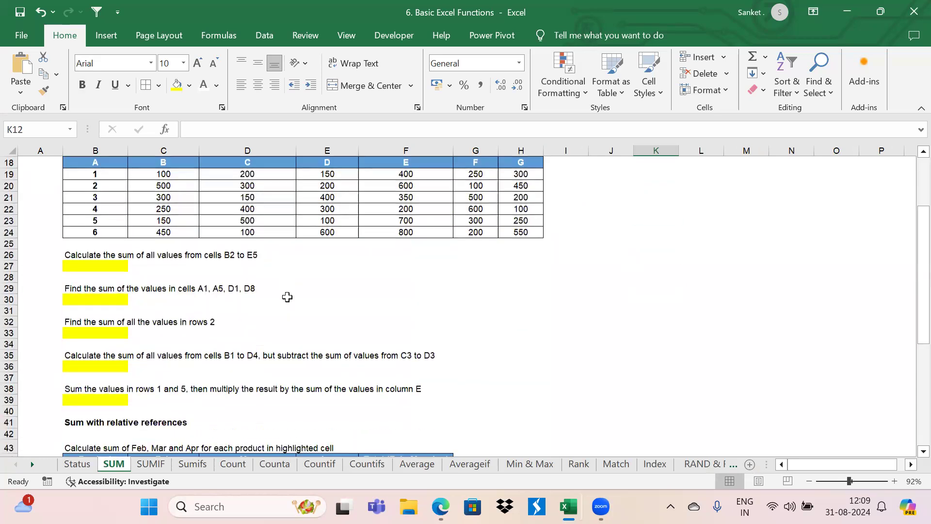
pyautogui.scroll(-1, 288, 297)
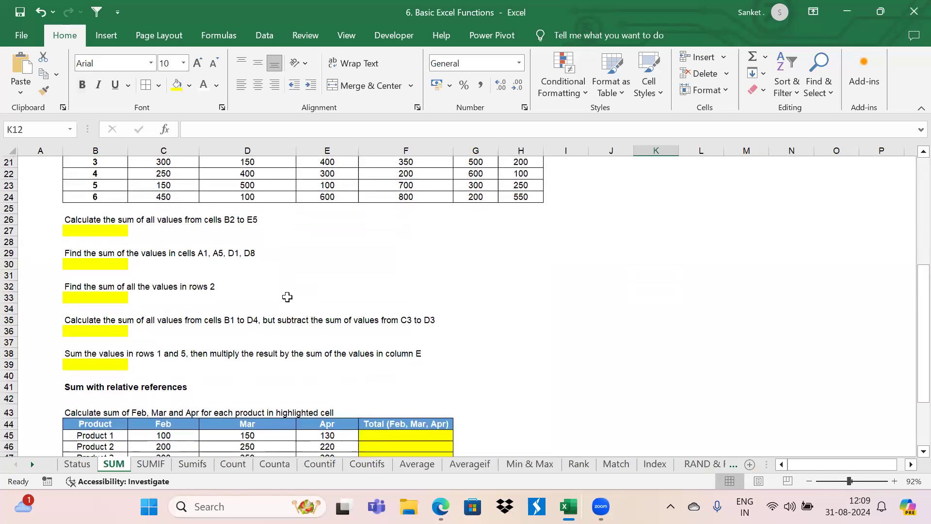
pyautogui.scroll(-4, 288, 297)
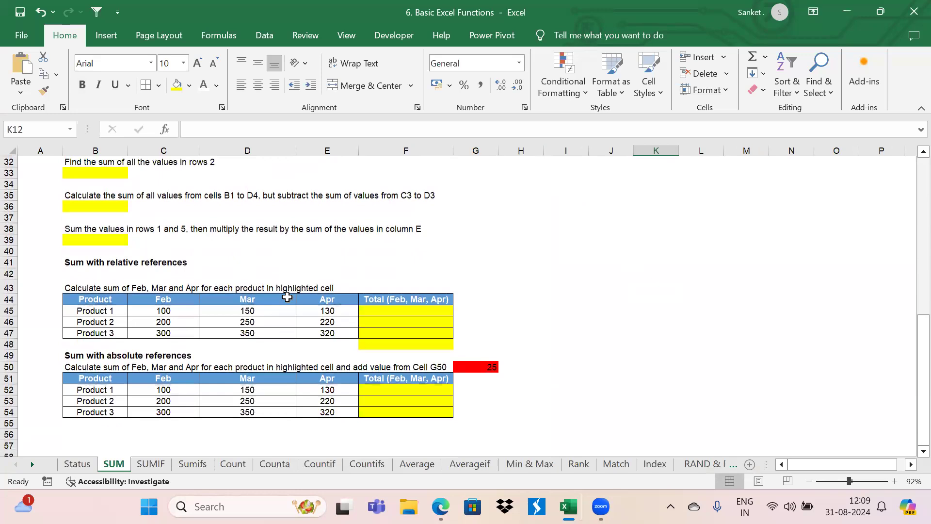
pyautogui.scroll(10, 287, 297)
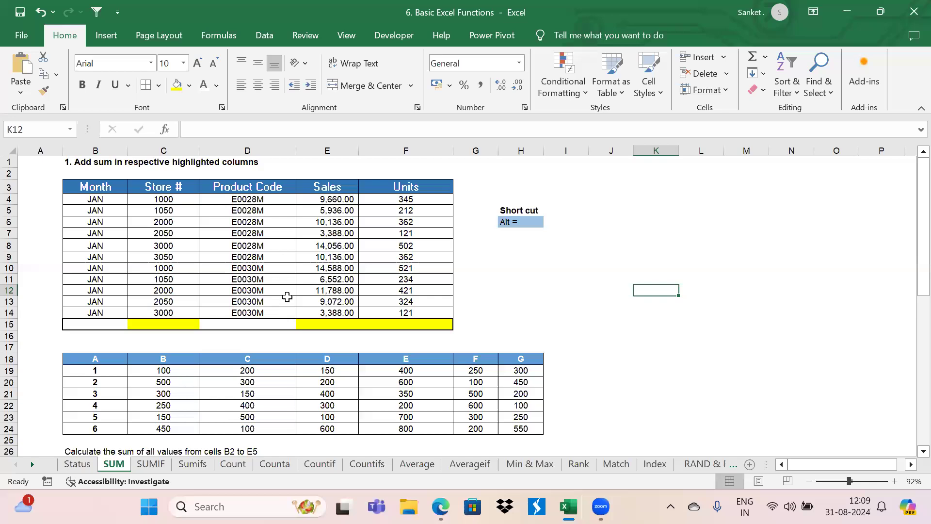
# - Review the SUM sheet exercises again, pointing out the relative references heading in B41 and the absolute references task in B50
pyautogui.scroll(-1, 142, 253)
pyautogui.scroll(1, 143, 253)
pyautogui.scroll(-4, 142, 253)
pyautogui.scroll(-4, 142, 253)
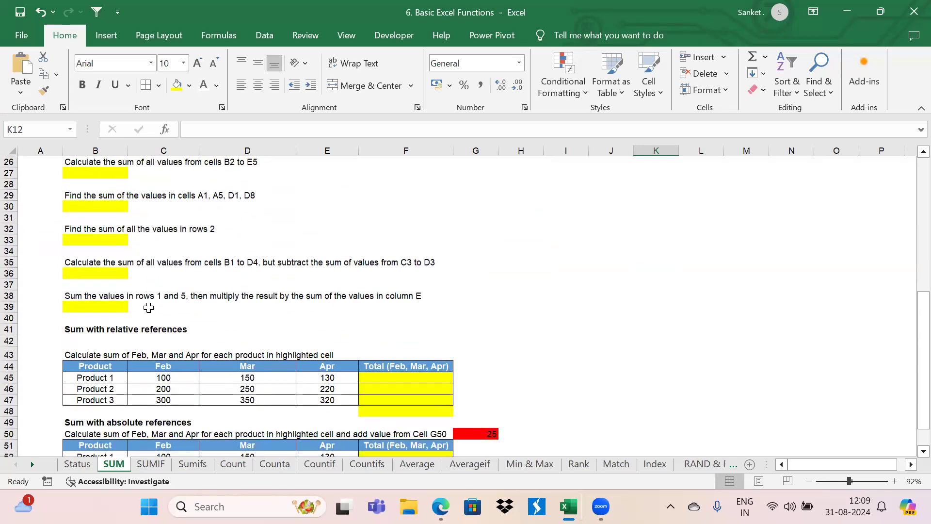
pyautogui.scroll(-2, 149, 308)
pyautogui.click(92, 264)
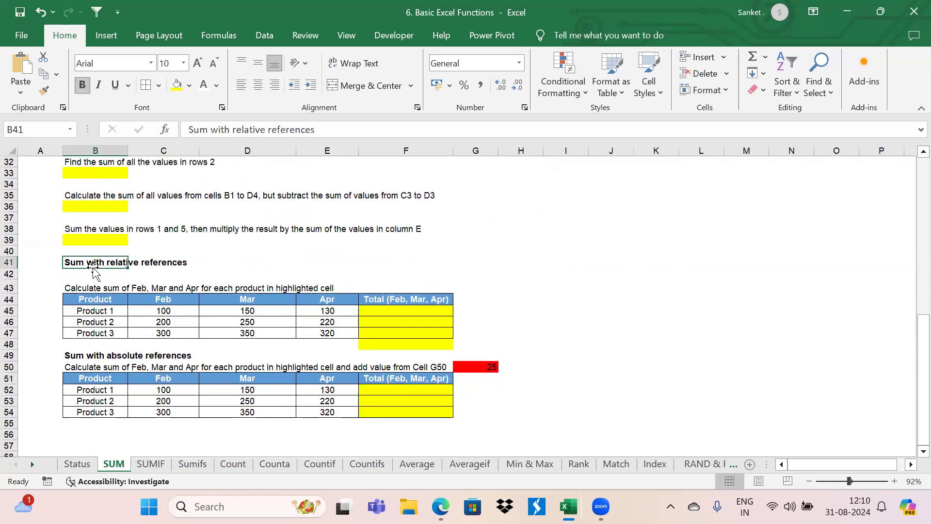
pyautogui.click(102, 365)
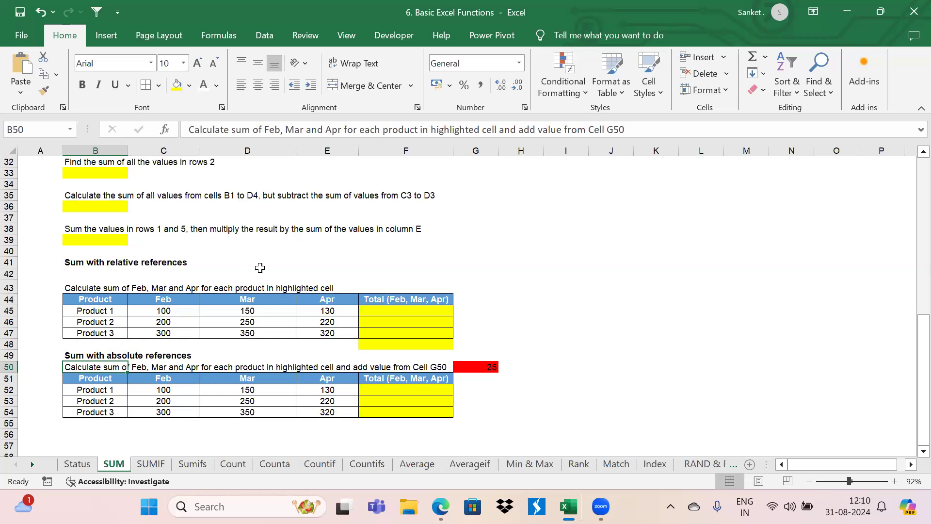
# - Return to the Excel- Notes workbook, open the Duration sheet and revisit the course length, daily hours, timing and class count cells
pyautogui.hotkey('alt', 'Tab')
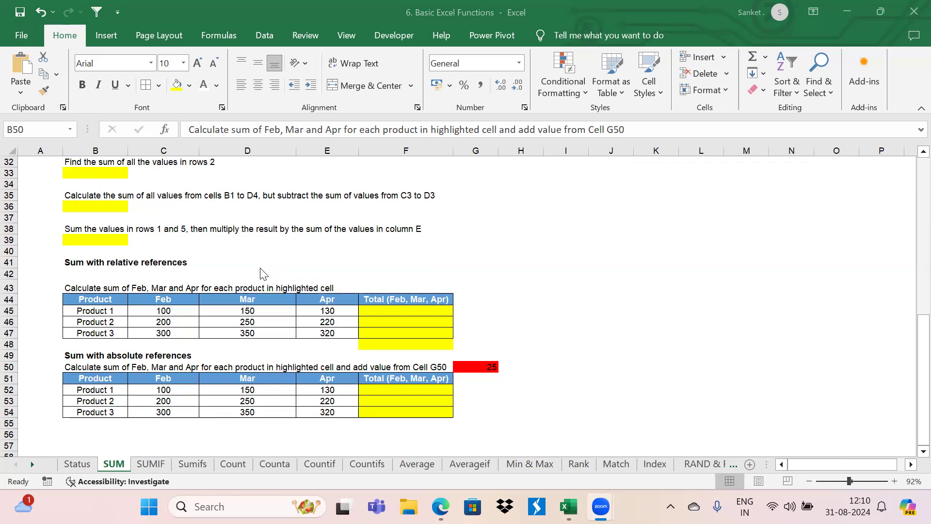
pyautogui.hotkey('alt', 'Tab')
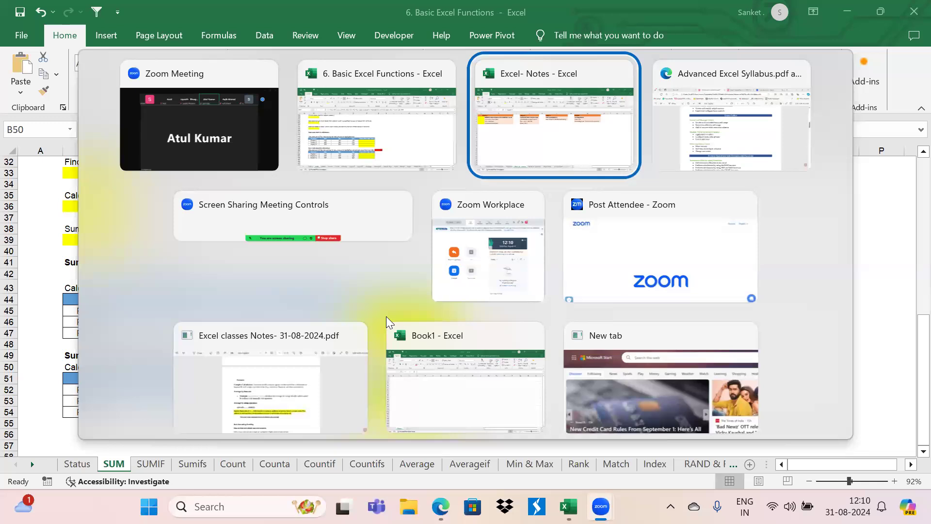
pyautogui.hotkey('alt', 'Tab')
pyautogui.hotkey('alt', 'shift', 'Tab')
pyautogui.hotkey('alt', 'shift', 'Tab')
pyautogui.hotkey('alt', 'Tab')
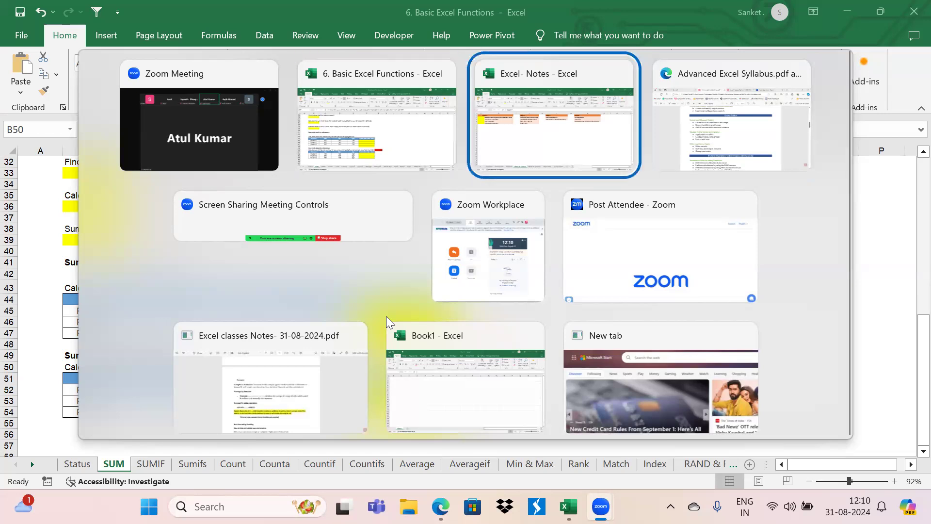
pyautogui.click(75, 460)
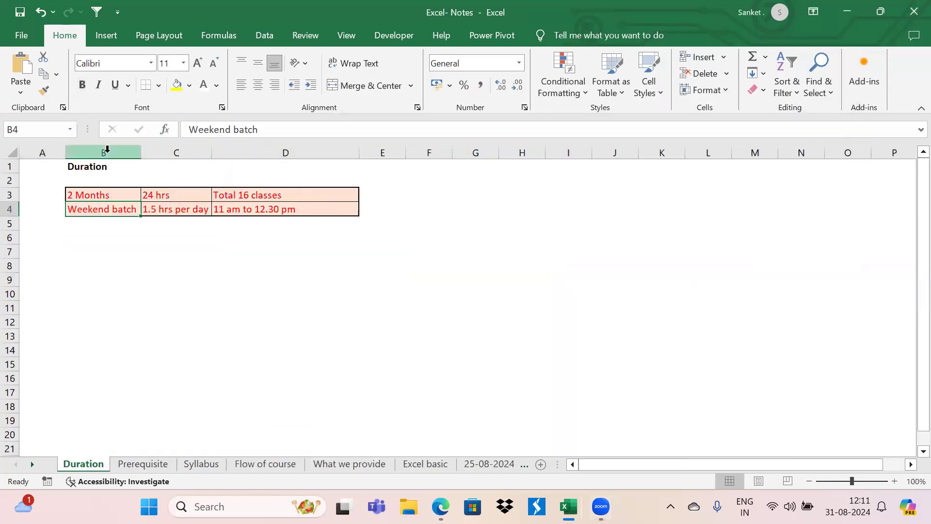
pyautogui.click(110, 194)
pyautogui.press('Down')
pyautogui.press('Right')
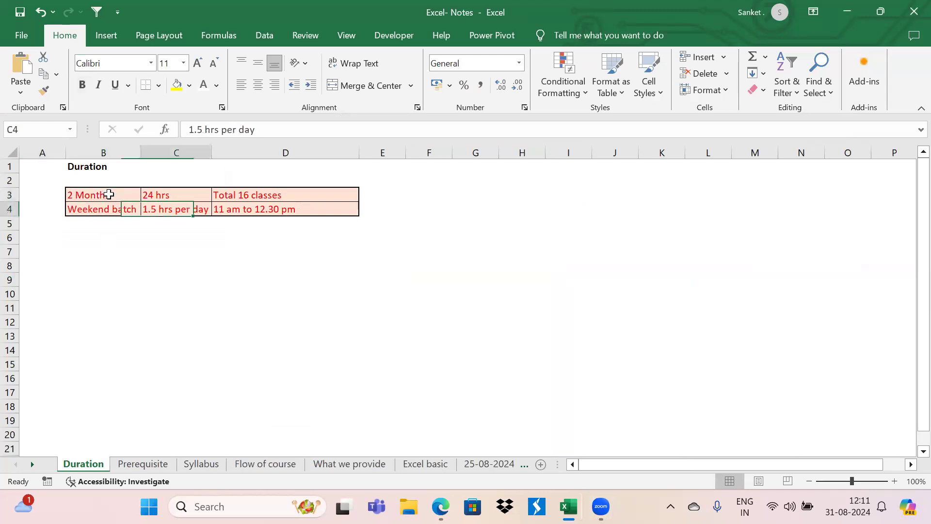
pyautogui.press('Right')
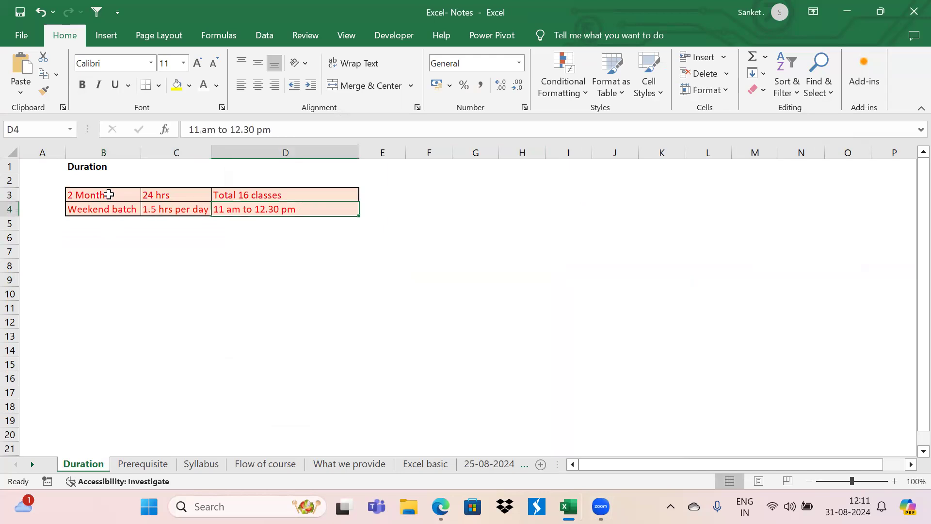
pyautogui.press('Up')
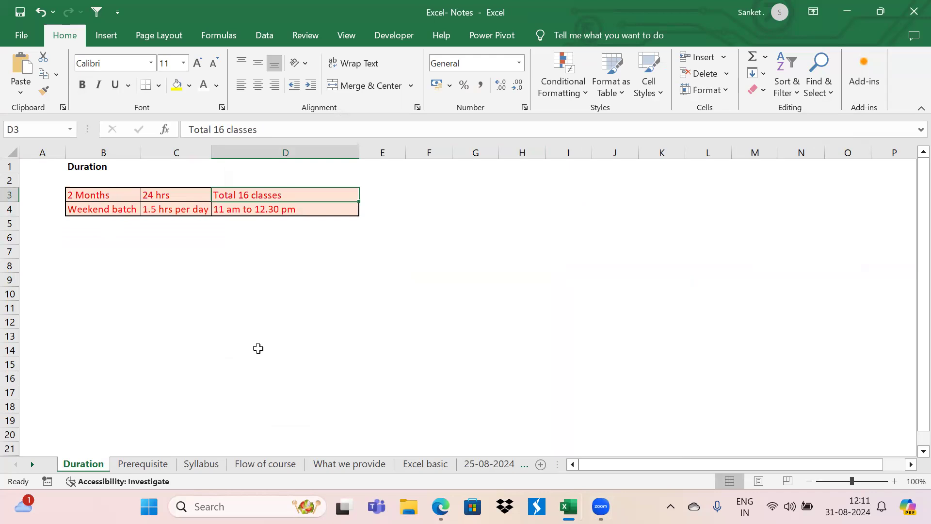
# - Open Sheet4 of the Excel- Notes workbook and clear the "Short cuts" text from cell B3
pyautogui.click(496, 463)
pyautogui.click(495, 462)
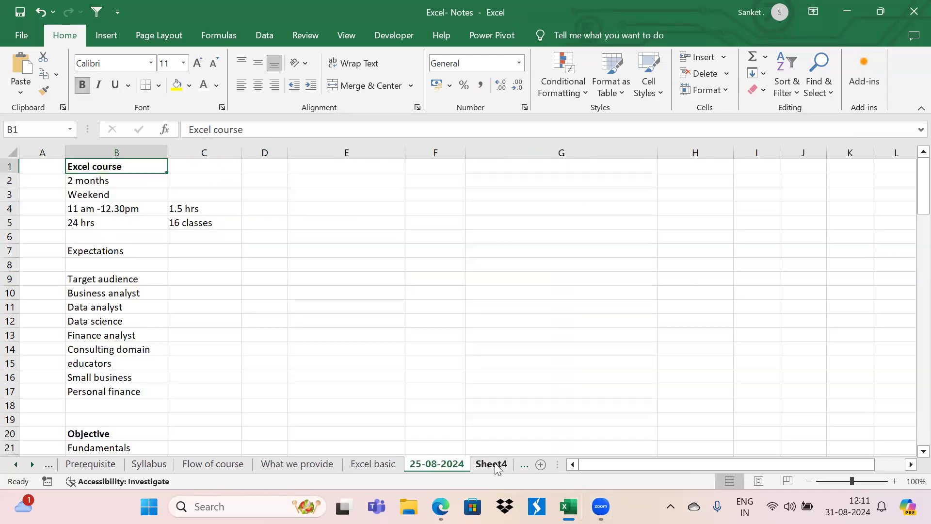
pyautogui.hotkey('alt', 'Tab')
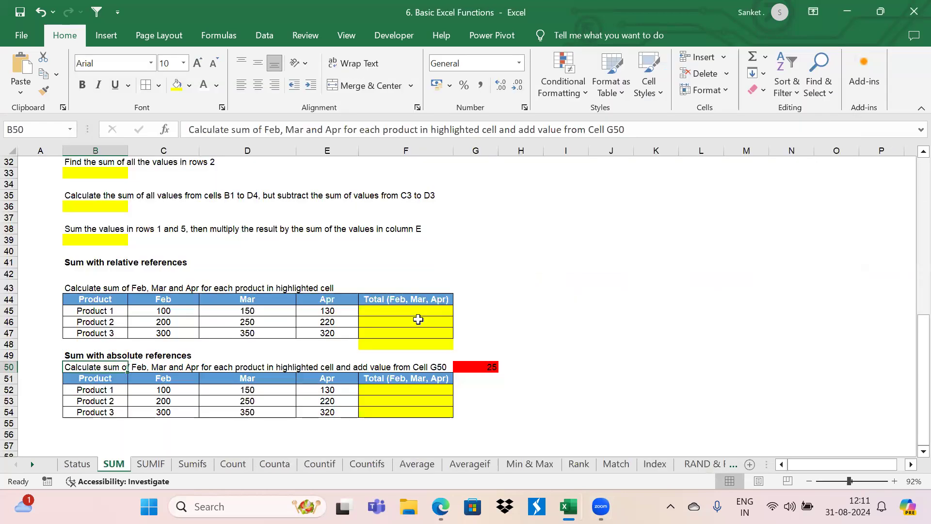
pyautogui.hotkey('alt', 'Tab')
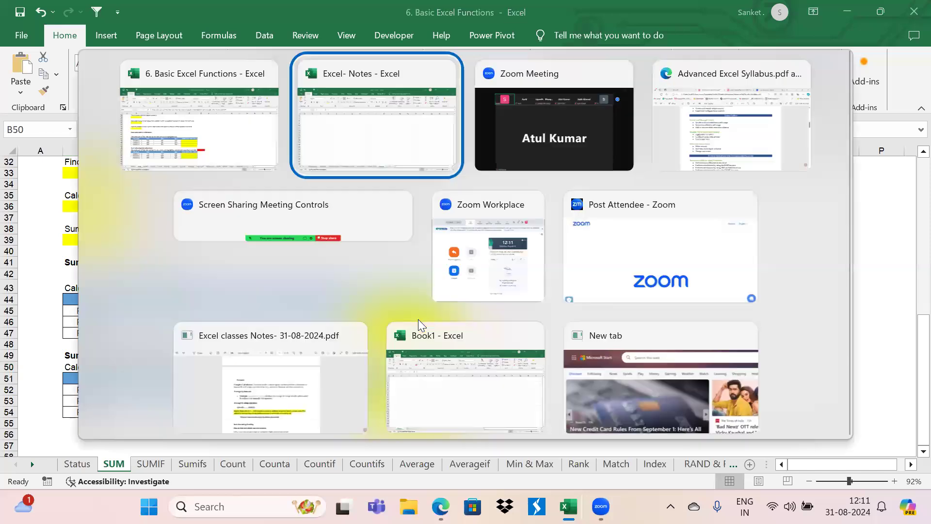
pyautogui.press('Left')
pyautogui.press('Up')
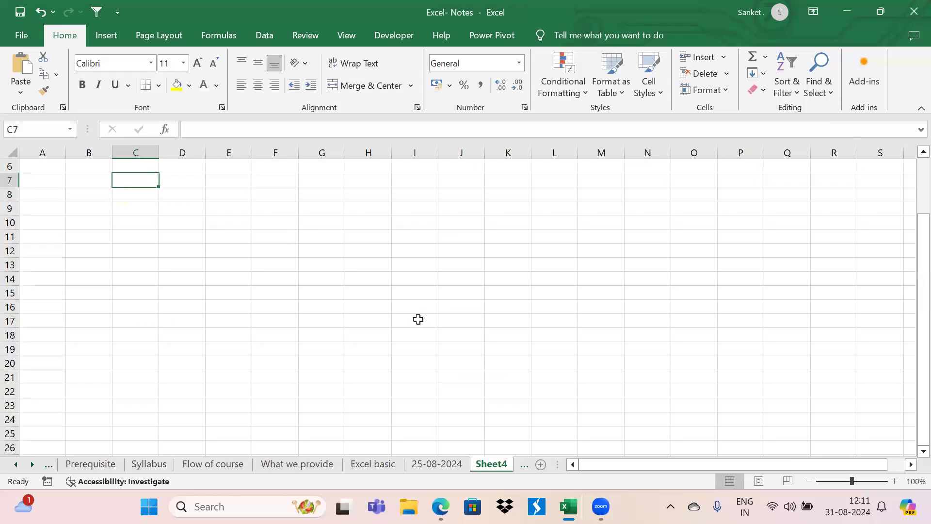
pyautogui.press('Up')
pyautogui.press('Up')
pyautogui.press('Up')
pyautogui.press('Up')
pyautogui.press('Up')
pyautogui.press('Up')
pyautogui.press('Left')
pyautogui.press('Down')
pyautogui.press('Down')
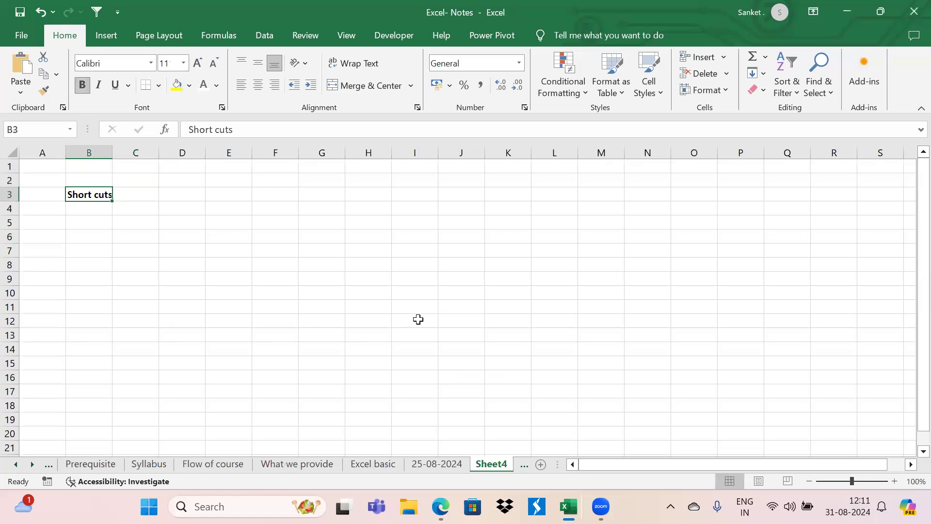
pyautogui.press('Delete')
# - Enter "Excel" in cell B2 of Sheet4 and make it bold
pyautogui.press('Up')
pyautogui.press('Up')
pyautogui.press('Down')
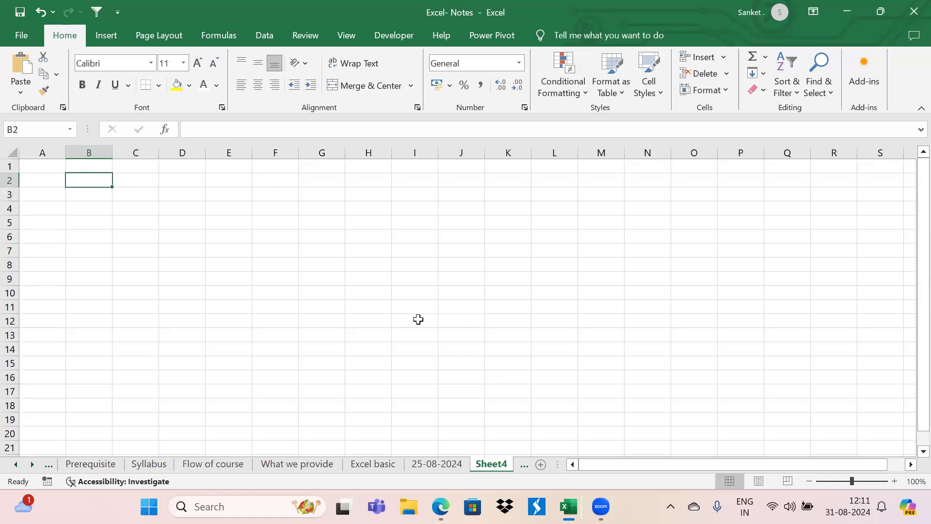
pyautogui.write('Excel')
pyautogui.press('Tab')
pyautogui.press('Left')
pyautogui.hotkey('ctrl', 'b')
pyautogui.press('Tab')
pyautogui.press('Left')
# - Hide the gridlines on Sheet4 and select cell C2
pyautogui.press('alt')
pyautogui.press('w')
pyautogui.press('v')
pyautogui.press('g')
pyautogui.press('Right')
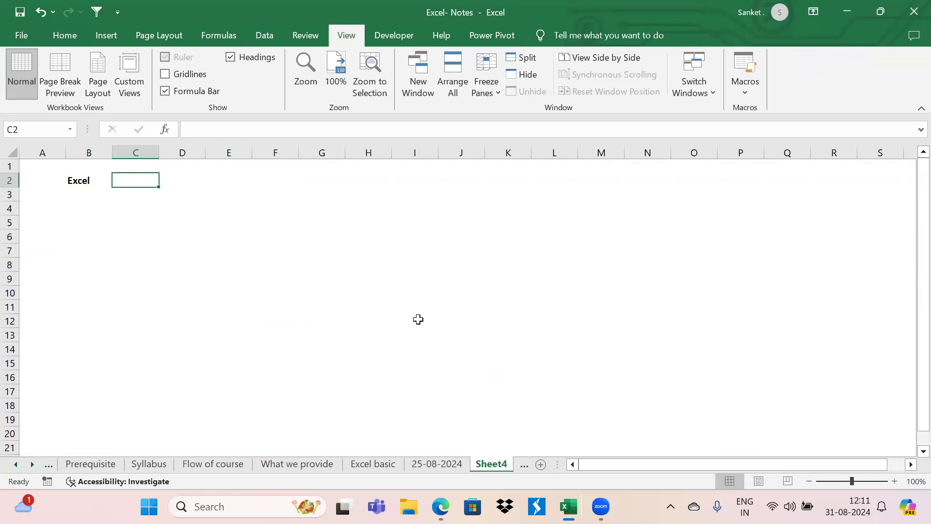
pyautogui.hotkey('alt', 'Tab')
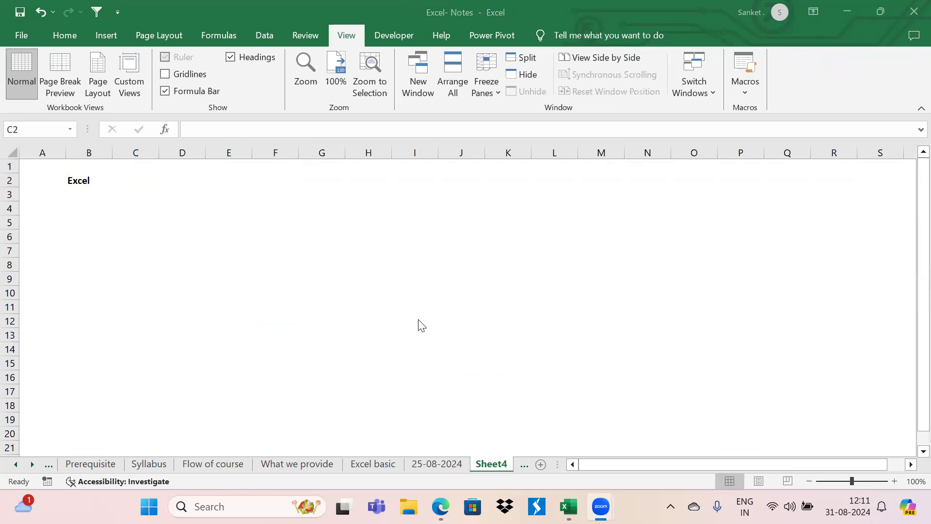
pyautogui.press('Right')
pyautogui.press('Left')
pyautogui.press('Left')
pyautogui.press('Right')
pyautogui.press('Left')
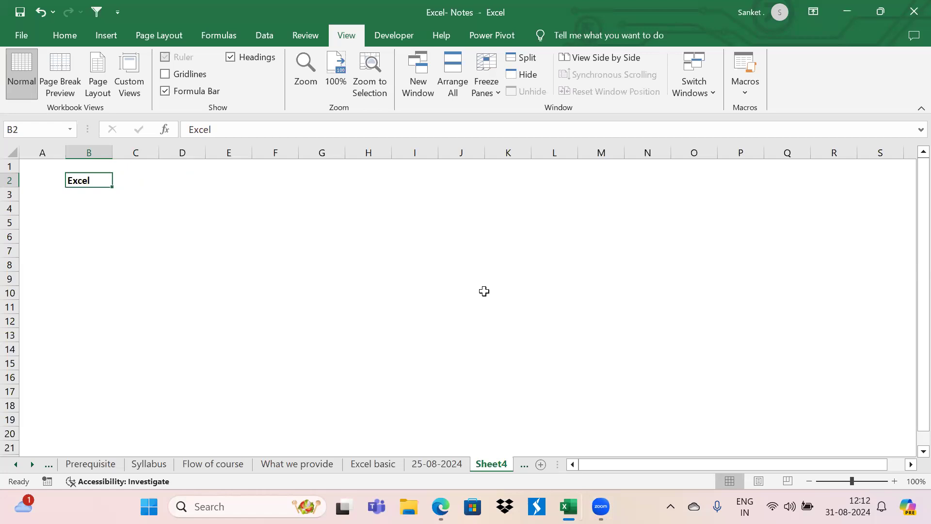
pyautogui.press('Right')
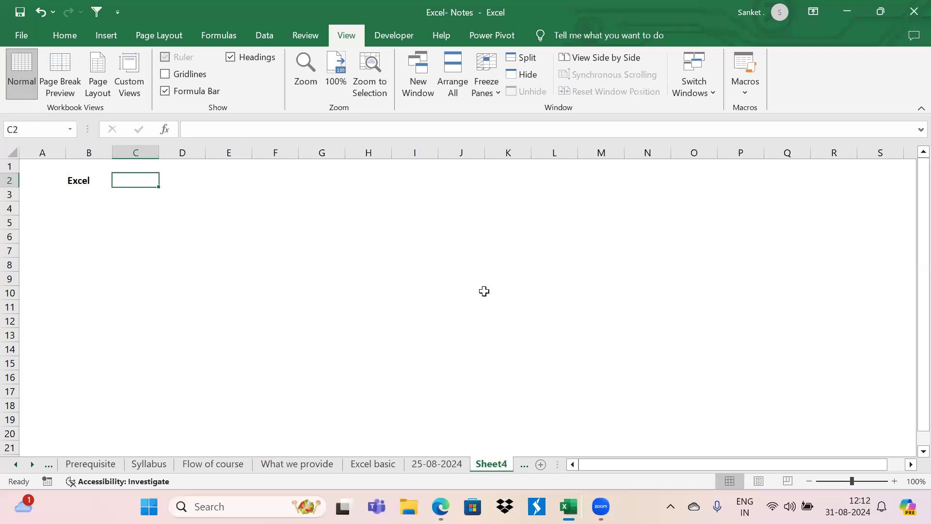
pyautogui.press('Right')
pyautogui.press('Left')
pyautogui.press('Left')
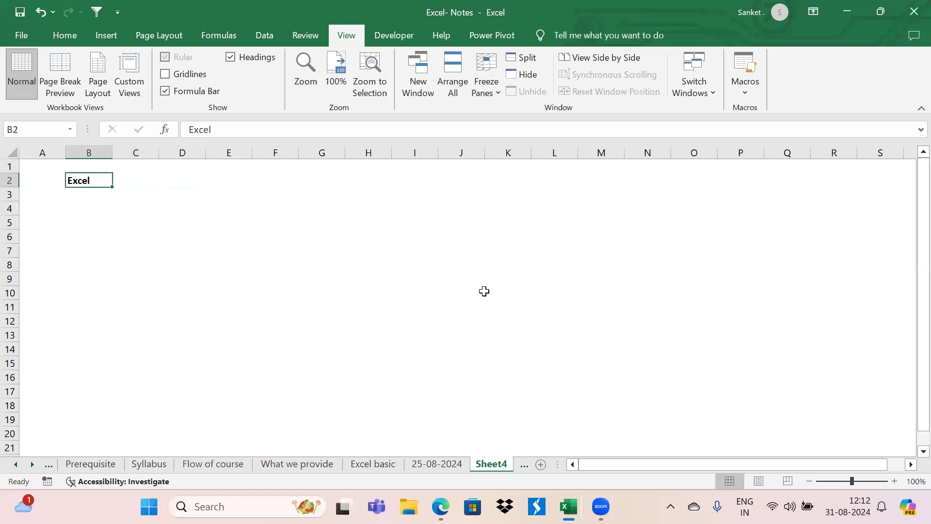
# - Enter "Spreadsheet application" in cell C2 and autofit the width of column C
pyautogui.press('Right')
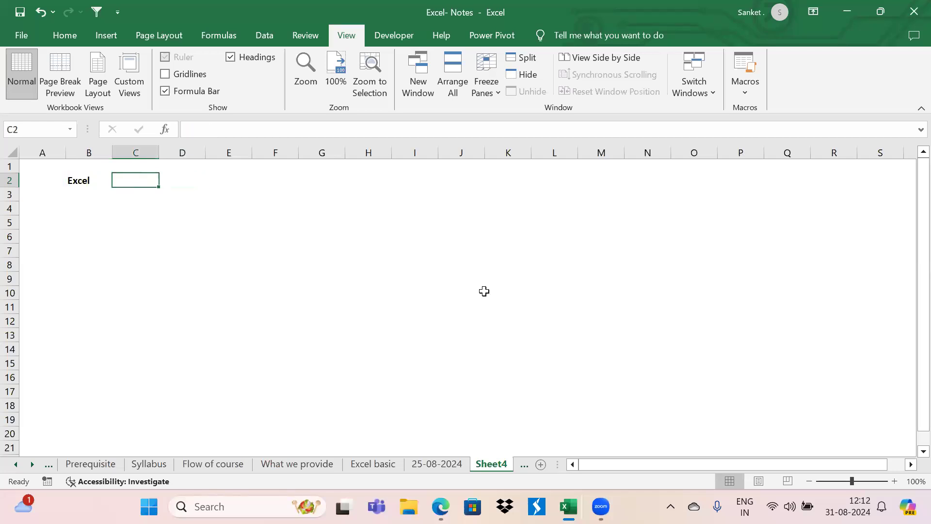
pyautogui.write('Spreadshee')
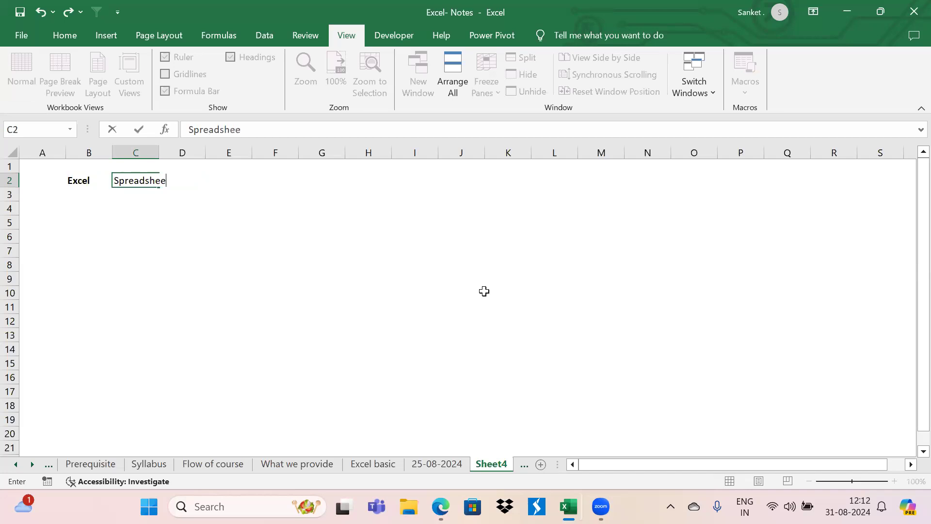
pyautogui.write('t application')
pyautogui.hotkey('ctrl', 'Return')
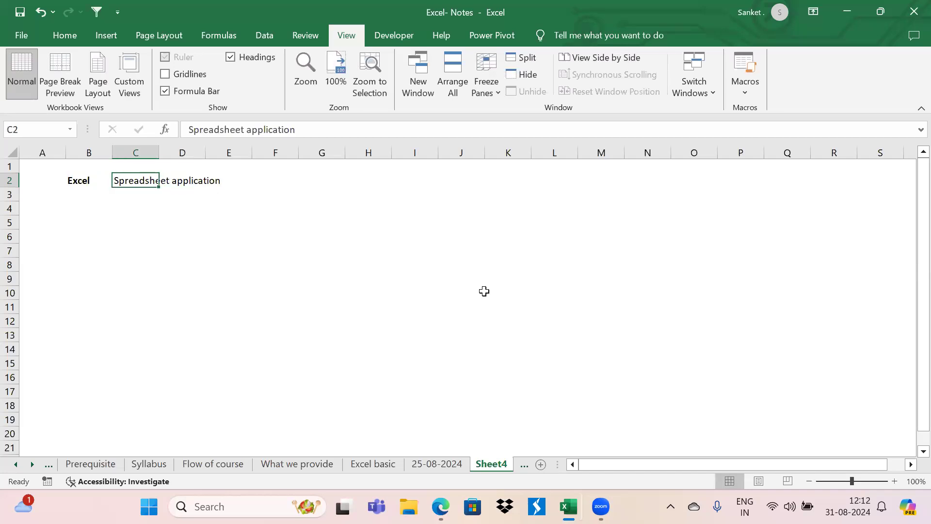
pyautogui.hotkey('alt', 'h')
pyautogui.press('o')
pyautogui.press('i')
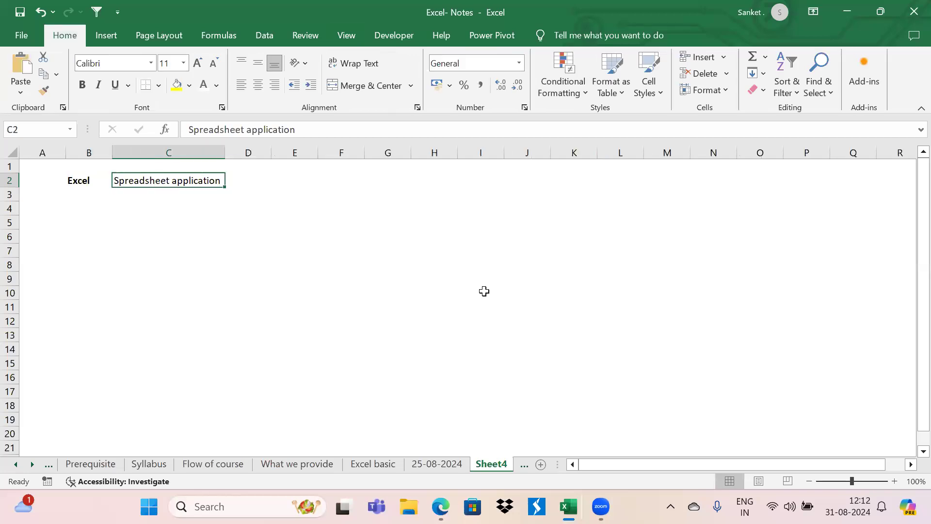
# - Apply bold to the letters "preadsheet" within the text of cell C2 and confirm the cell edit
pyautogui.press('F2')
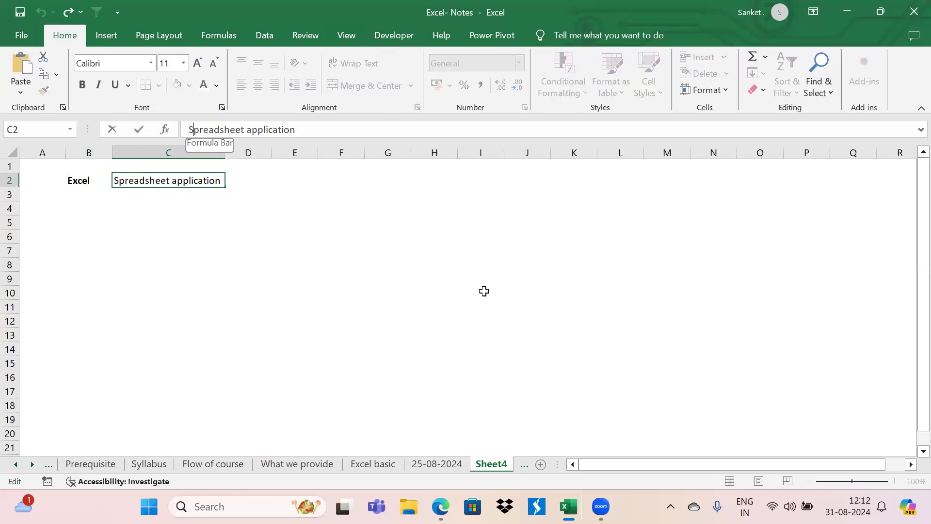
pyautogui.press('Home')
pyautogui.hotkey('shift', 'Right')
pyautogui.hotkey('shift', 'Right')
pyautogui.hotkey('shift', 'Right')
pyautogui.hotkey('shift', 'Right')
pyautogui.hotkey('shift', 'Right')
pyautogui.hotkey('shift', 'Right')
pyautogui.hotkey('shift', 'Right')
pyautogui.hotkey('shift', 'Right')
pyautogui.hotkey('shift', 'Right')
pyautogui.hotkey('shift', 'Right')
pyautogui.hotkey('shift', 'Right')
pyautogui.hotkey('shift', 'Right')
pyautogui.hotkey('shift', 'Left')
pyautogui.hotkey('ctrl', 'b')
pyautogui.press('Return')
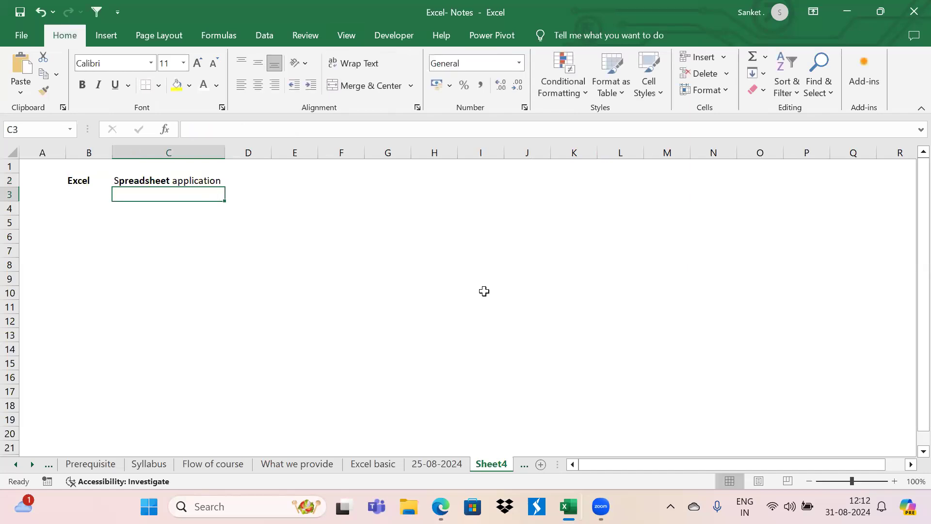
# - Switch to the Edge browser and search the web for spreadsheet paper in a new tab
pyautogui.click(440, 507)
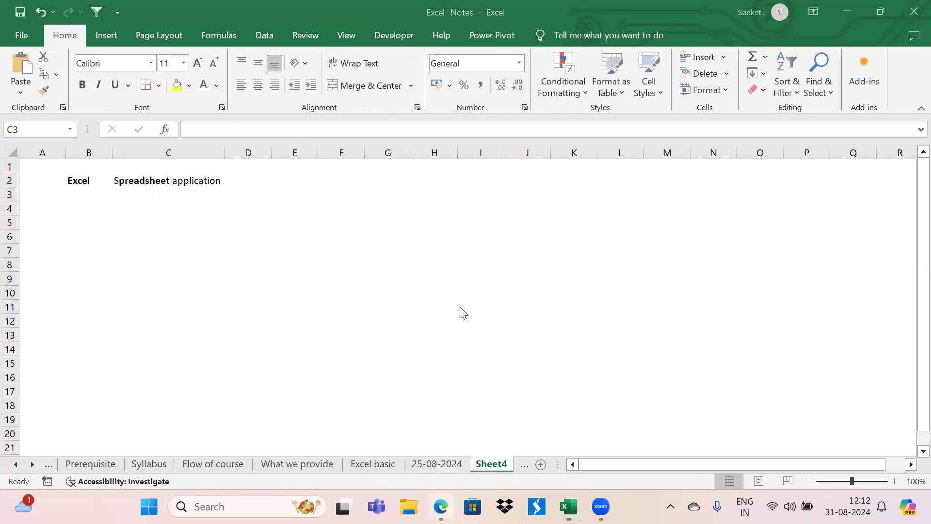
pyautogui.click(641, 3)
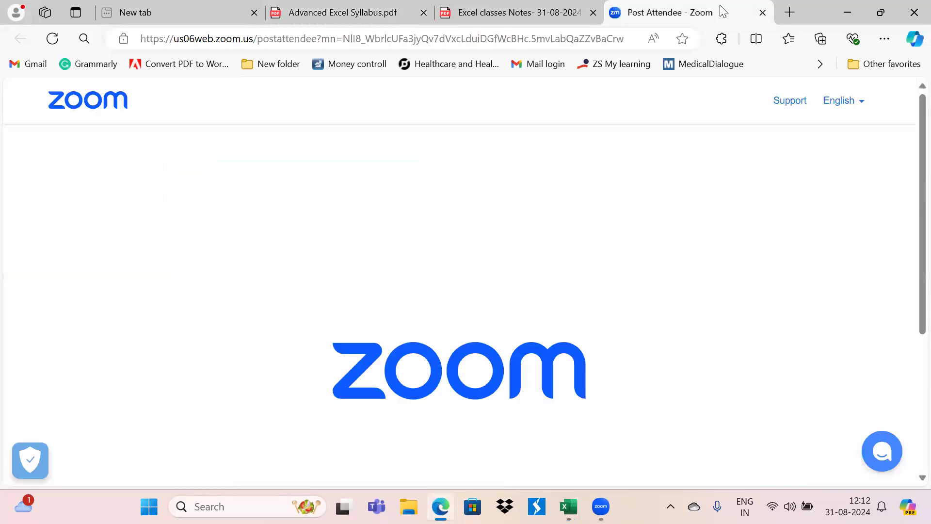
pyautogui.click(789, 12)
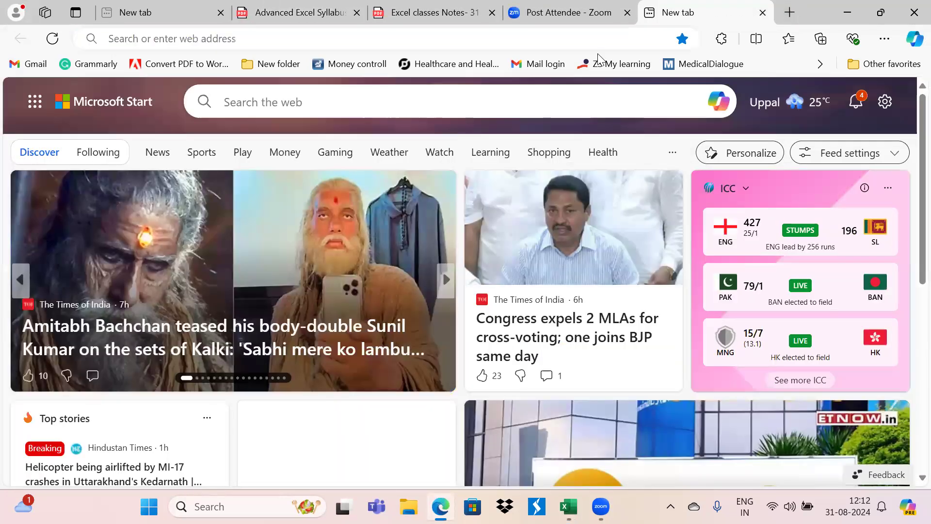
pyautogui.write('spear')
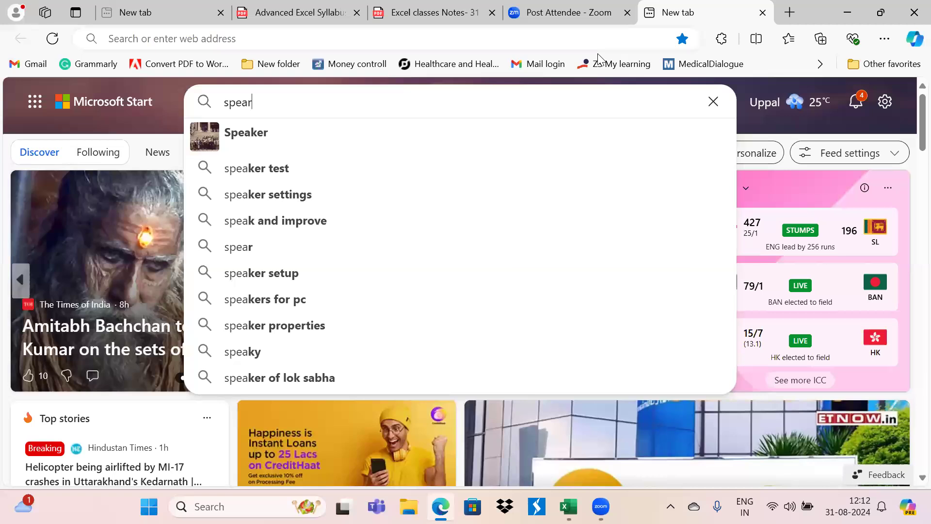
pyautogui.press('BackSpace')
pyautogui.press('BackSpace')
pyautogui.press('BackSpace')
pyautogui.press('BackSpace')
pyautogui.write('prea')
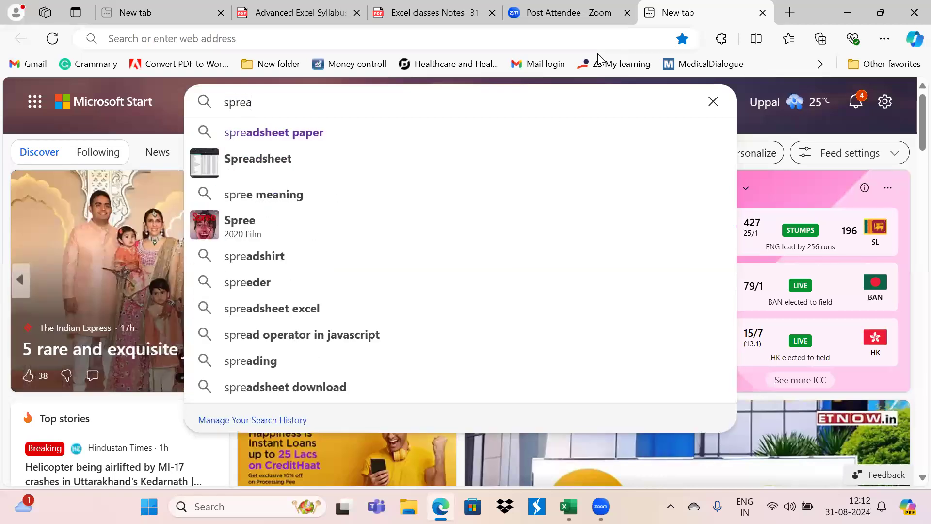
pyautogui.write('dhseet papaer')
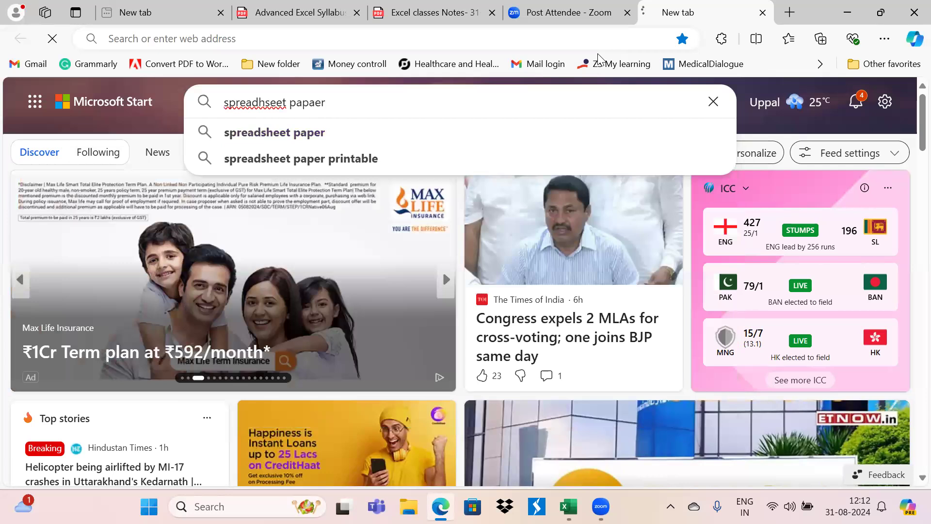
pyautogui.press('Return')
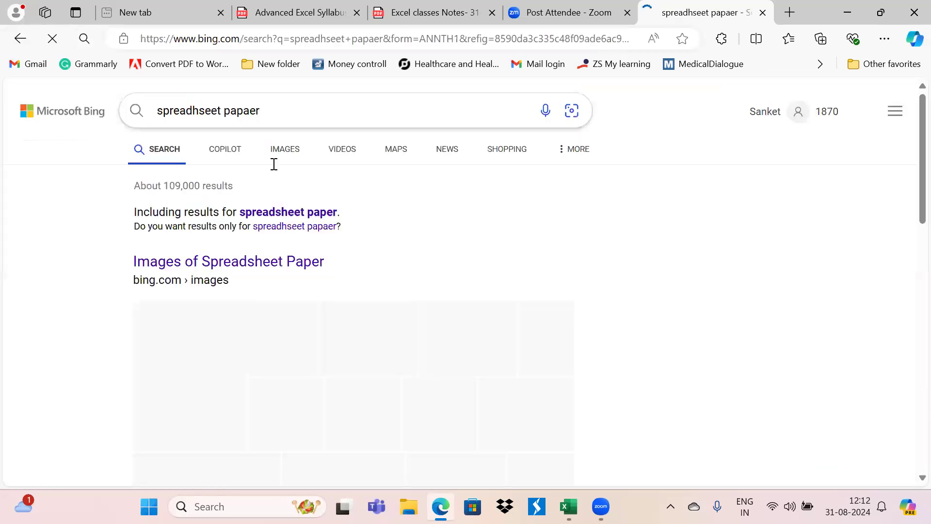
# - Open the image results for spreadsheet paper, preview the first printable sheet and close the preview
pyautogui.scroll(-3, 205, 200)
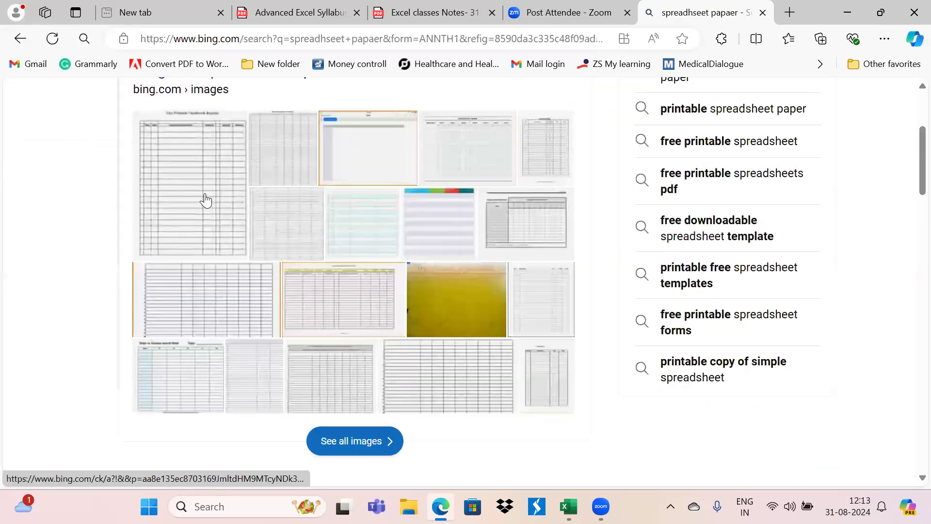
pyautogui.click(206, 200)
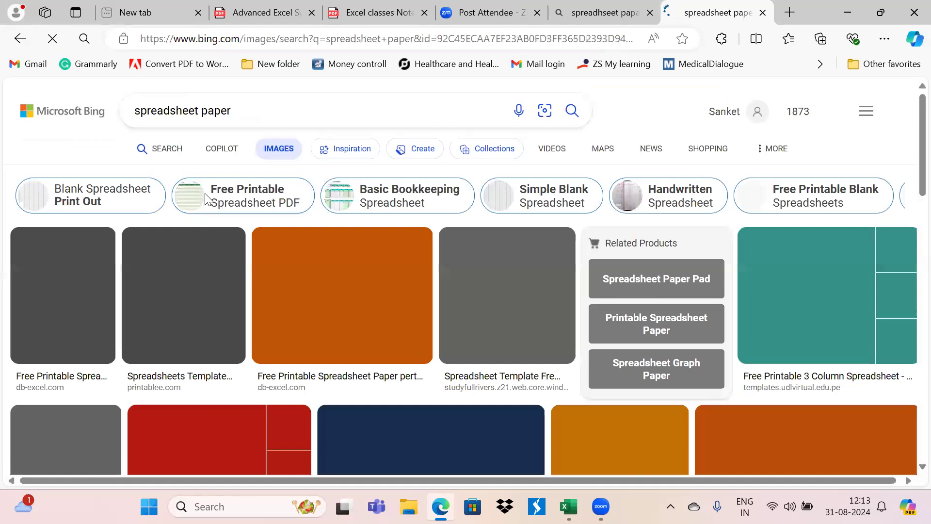
pyautogui.click(328, 296)
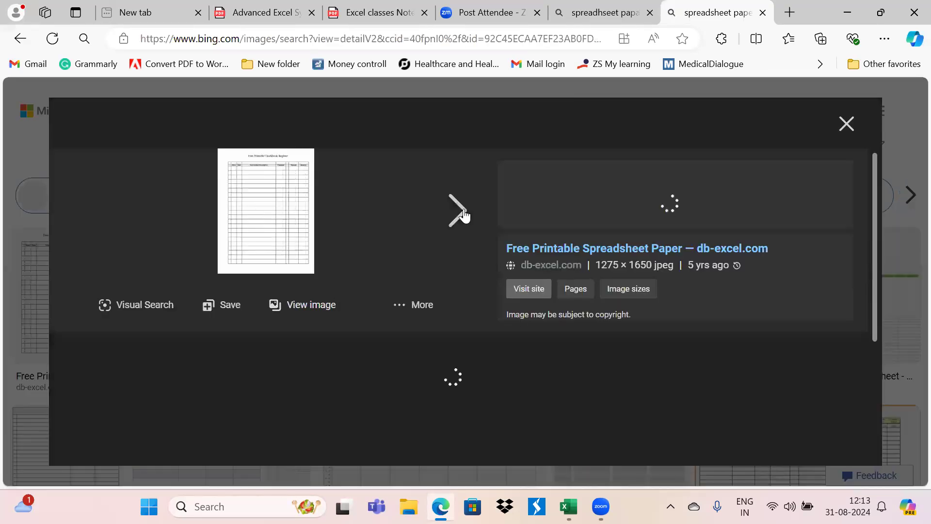
pyautogui.click(846, 123)
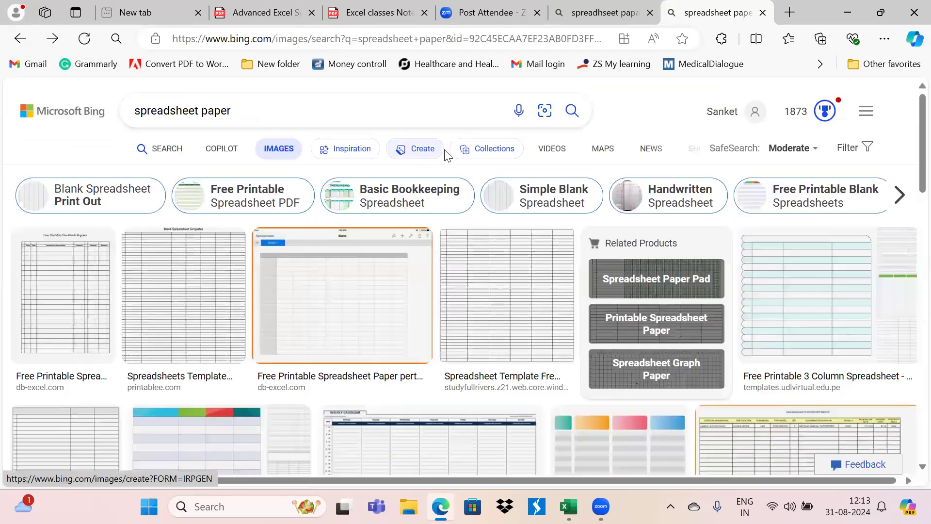
# - Open the lavender Small Incentive Chart from the Bing image feed and examine the related ruled-sheet images
pyautogui.click(286, 153)
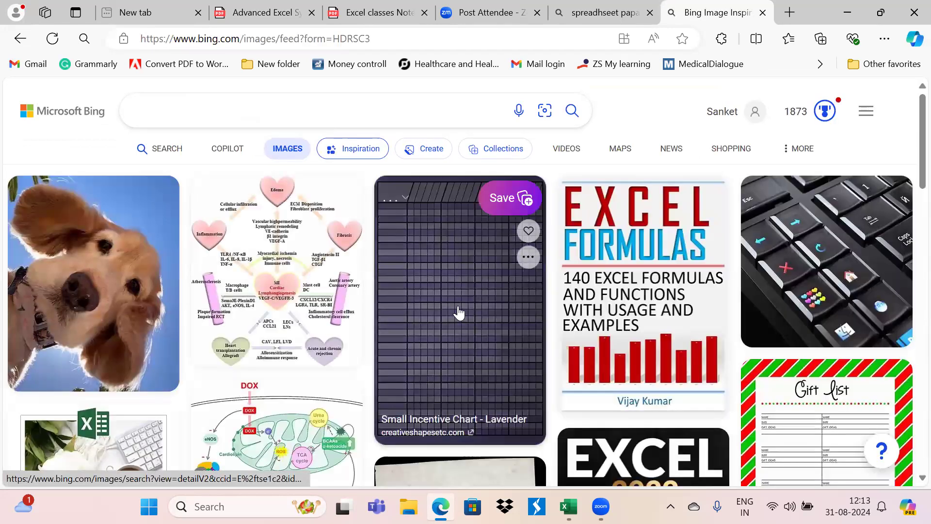
pyautogui.click(458, 306)
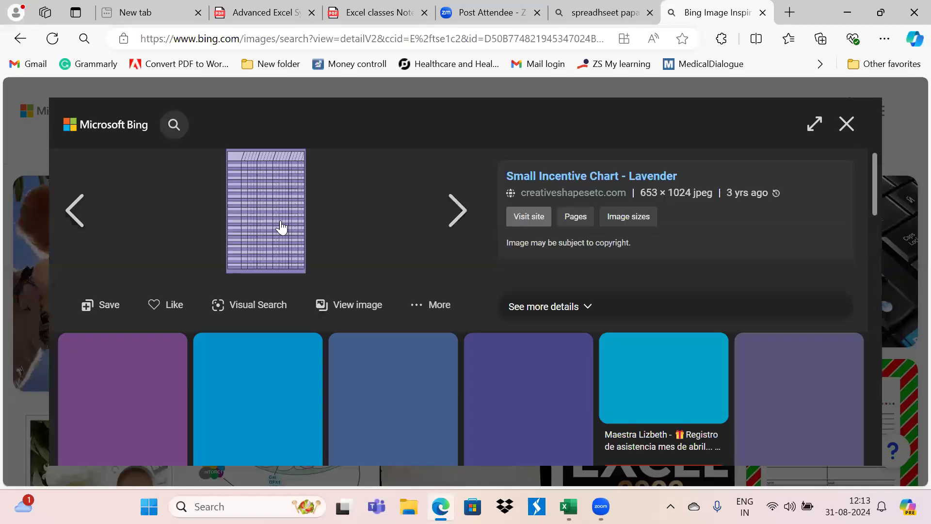
pyautogui.scroll(-3, 441, 340)
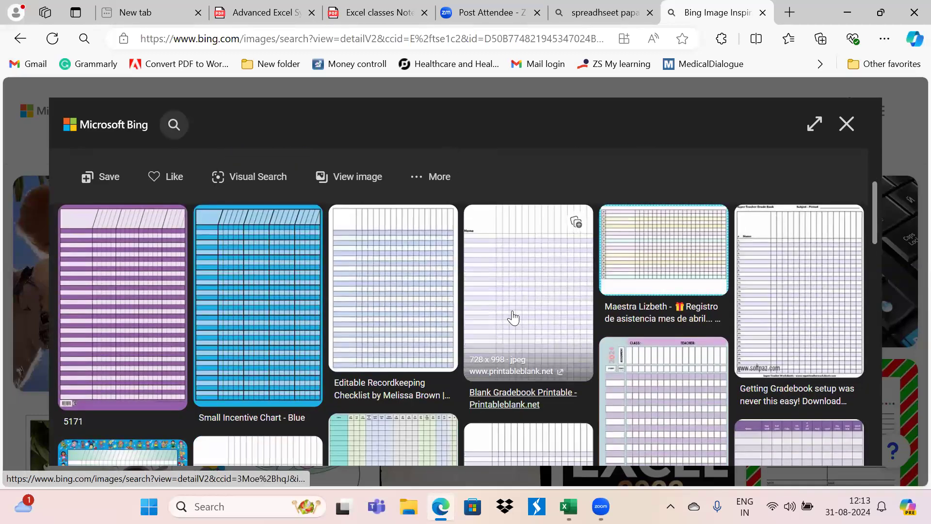
pyautogui.scroll(-3, 513, 318)
pyautogui.scroll(4, 512, 318)
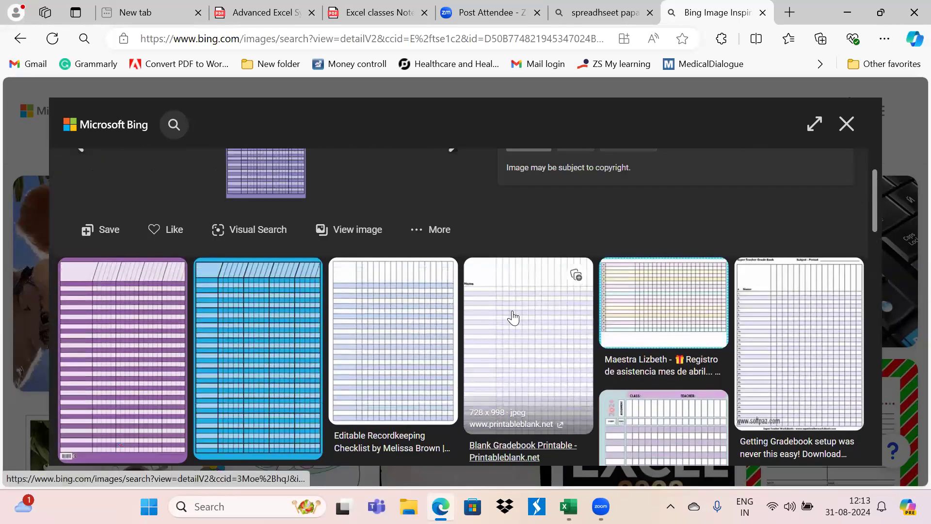
# - Switch back to the Excel- Notes workbook in Excel and select cell C2 on Sheet4
pyautogui.hotkey('alt', 'Tab')
pyautogui.hotkey('alt', 'Tab')
pyautogui.hotkey('alt', 'Tab')
pyautogui.hotkey('alt', 'Tab')
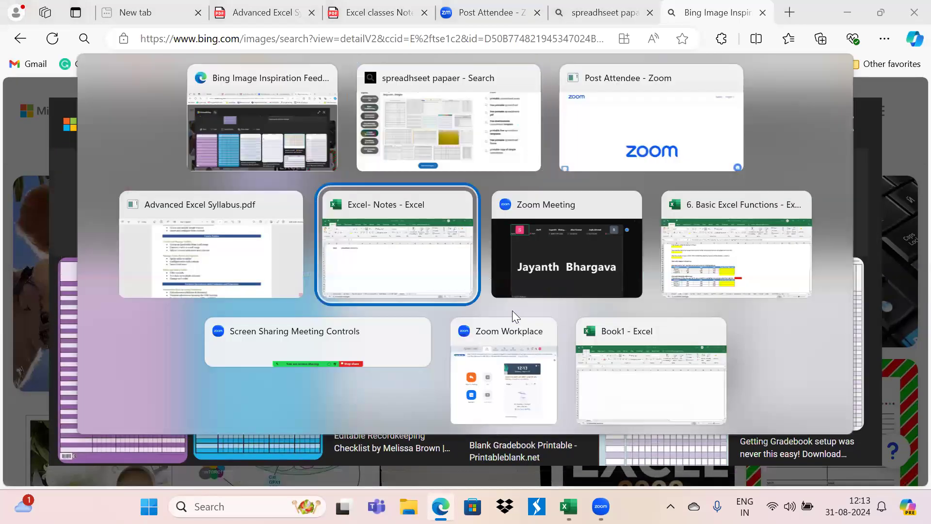
pyautogui.press('Up')
pyautogui.press('Right')
pyautogui.press('Left')
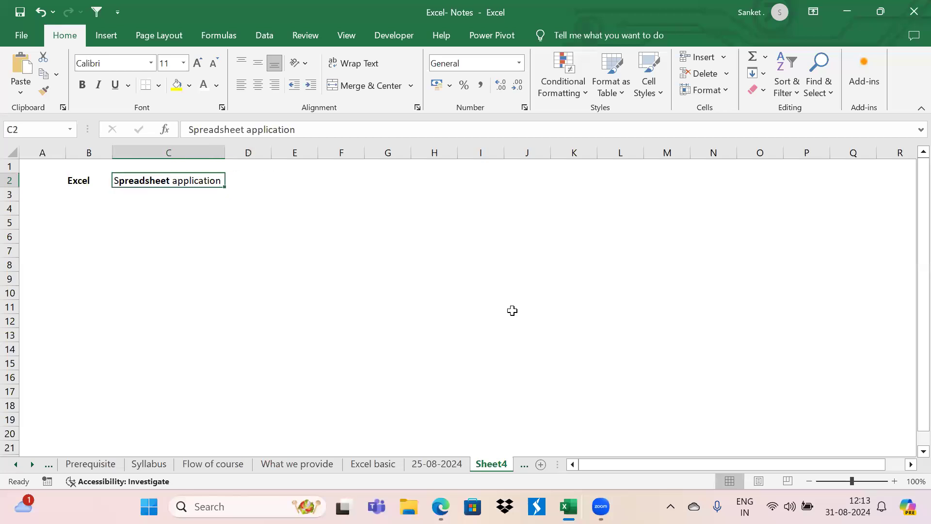
# - Apply all borders to every cell of Sheet4, keeping D4 as the active cell
pyautogui.press('Down')
pyautogui.press('Down')
pyautogui.press('Right')
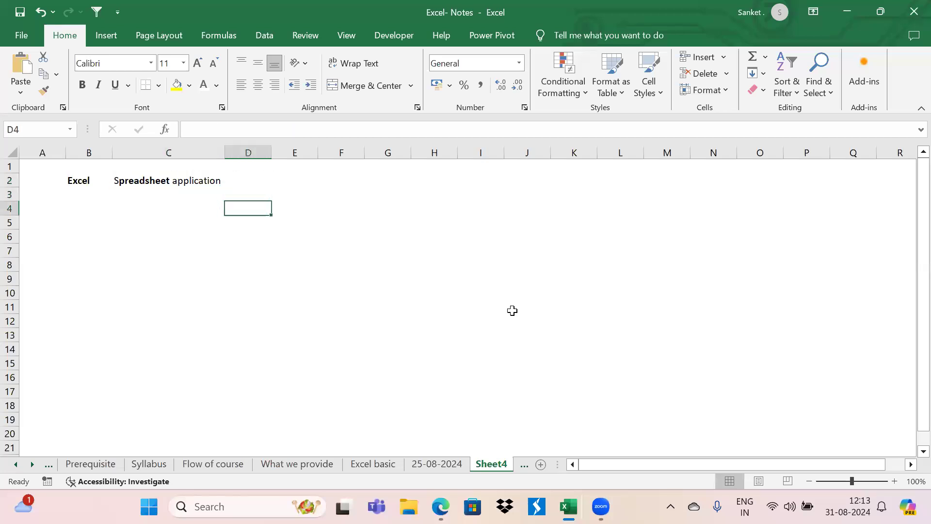
pyautogui.hotkey('ctrl', 'a')
pyautogui.hotkey('alt', 'h')
pyautogui.press('b')
pyautogui.press('a')
pyautogui.hotkey('shift', 'BackSpace')
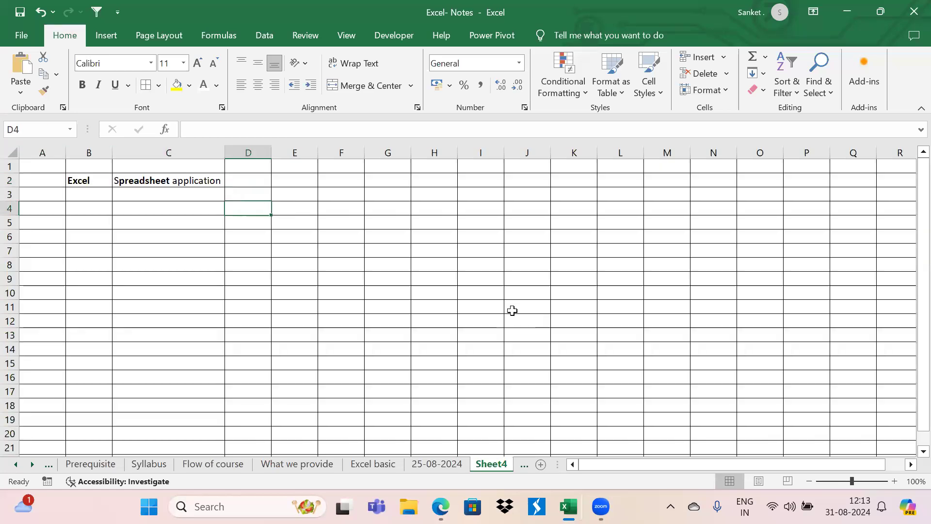
# - Highlight columns D to F and enter "Veritcal columns" in cell C4
pyautogui.click(254, 149)
pyautogui.moveTo(254, 148); pyautogui.dragTo(341, 151)
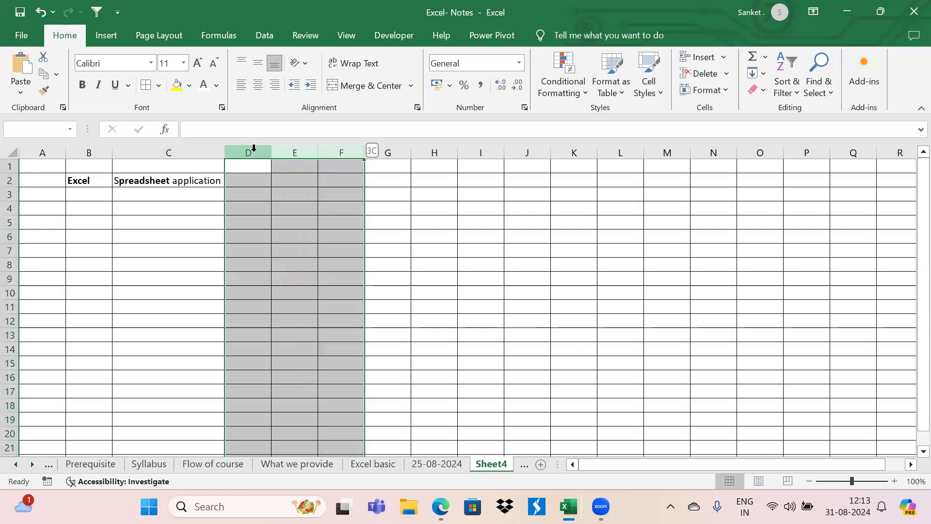
pyautogui.click(167, 204)
pyautogui.write('Veritcal columns')
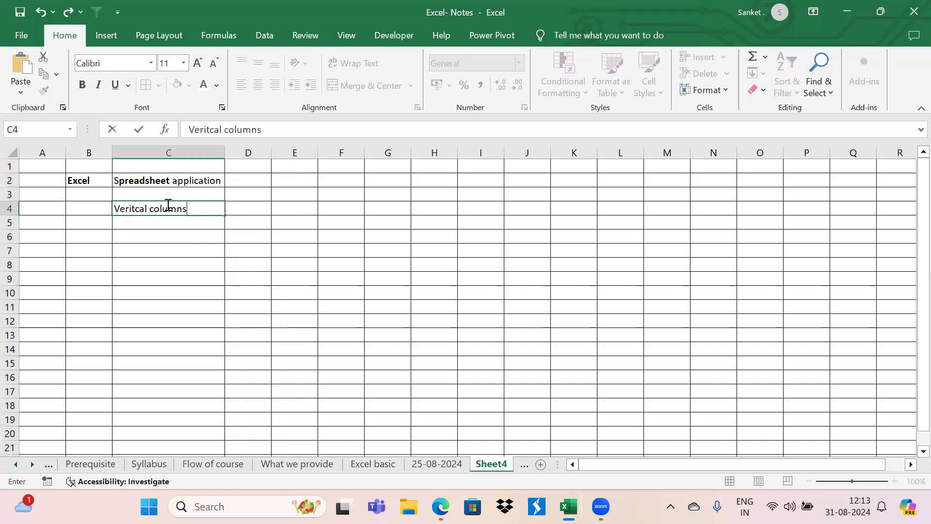
pyautogui.press('Return')
# - Enter "Horizontal row" in cell C5 and make cells C4:C5 bold
pyautogui.write('Horizontal')
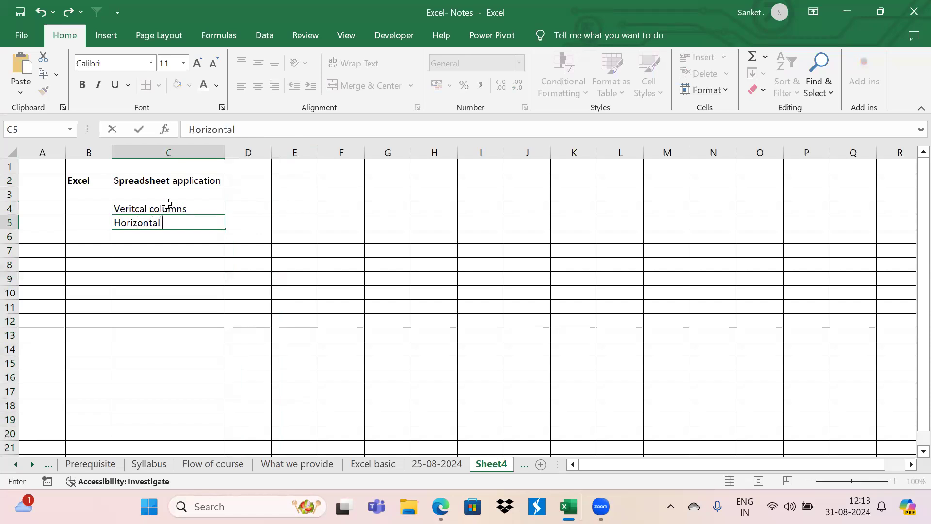
pyautogui.hotkey('ctrl', 'Return')
pyautogui.press('F2')
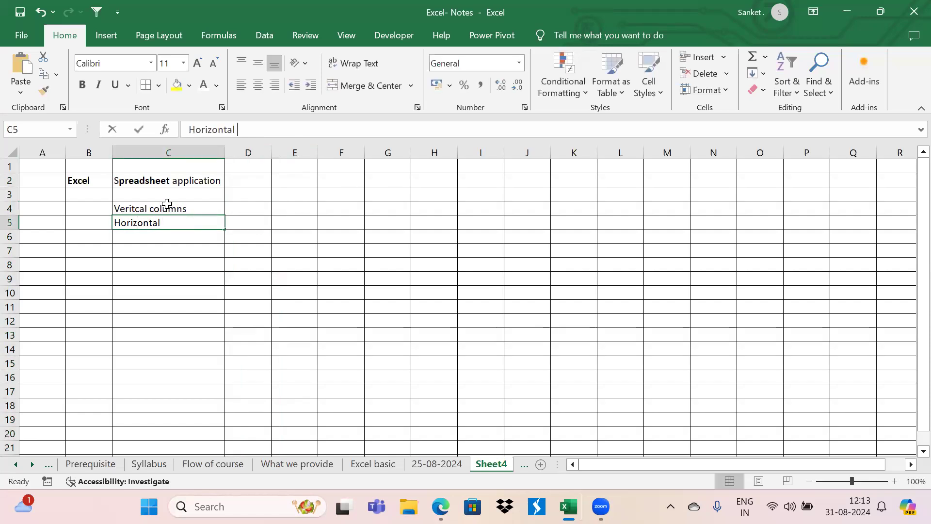
pyautogui.write('row')
pyautogui.press('Return')
pyautogui.press('Up')
pyautogui.press('Up')
pyautogui.hotkey('shift', 'Down')
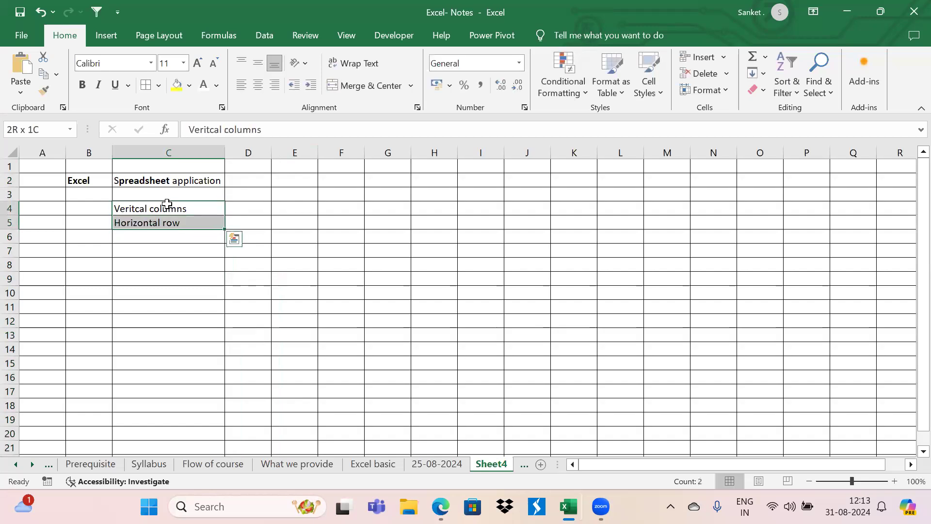
pyautogui.hotkey('ctrl', 'b')
# - Highlight rows 4 and 5, followed by columns B, C and D, one at a time to show rows and columns
pyautogui.click(10, 209)
pyautogui.click(10, 216)
pyautogui.click(10, 222)
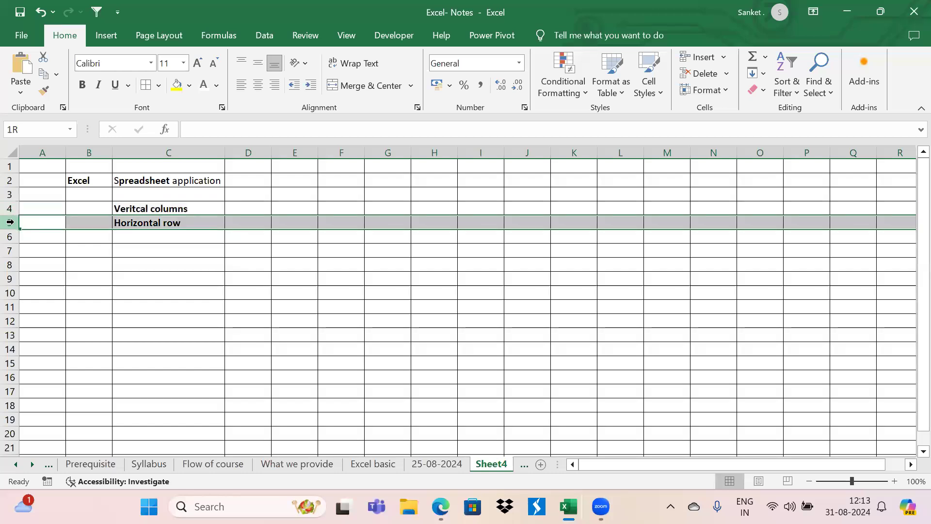
pyautogui.click(86, 153)
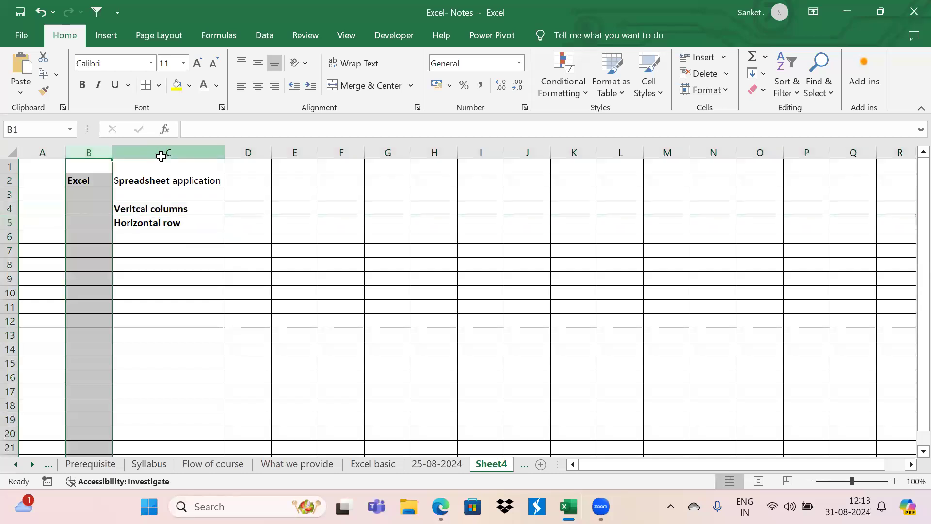
pyautogui.click(161, 154)
pyautogui.click(240, 153)
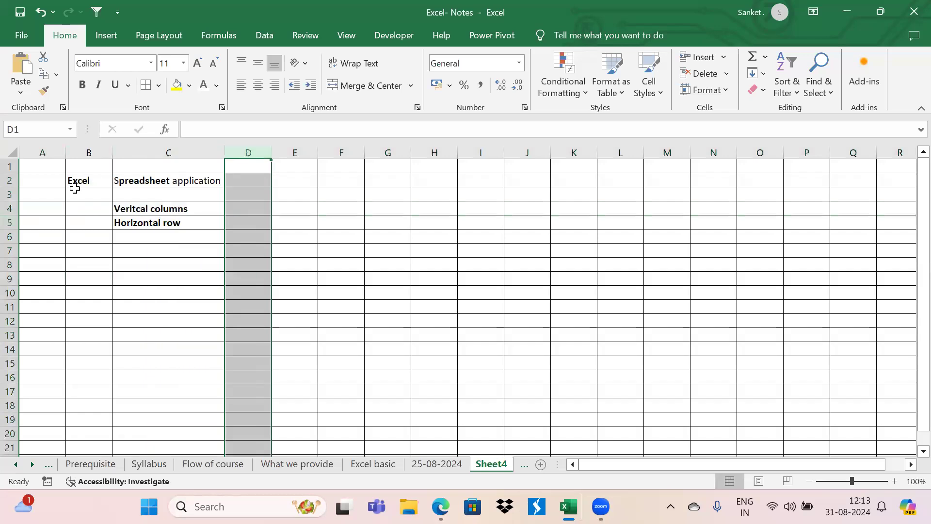
# - Go from cell A1 to the worksheet's last row and select that entire row
pyautogui.click(39, 168)
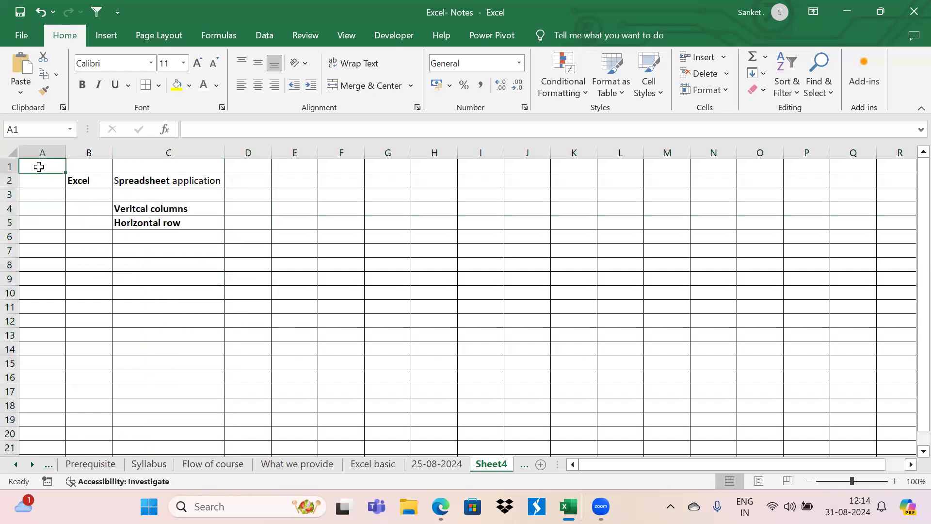
pyautogui.hotkey('ctrl', 'Down')
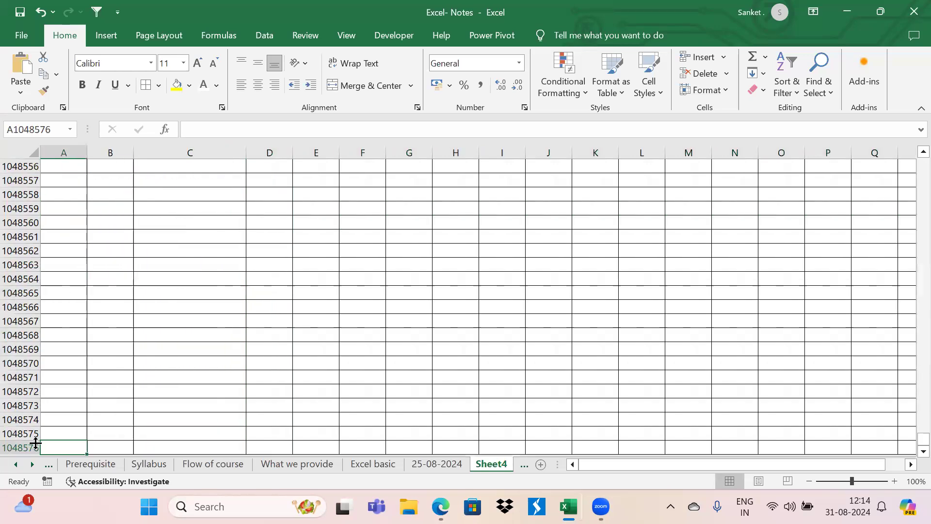
pyautogui.click(20, 447)
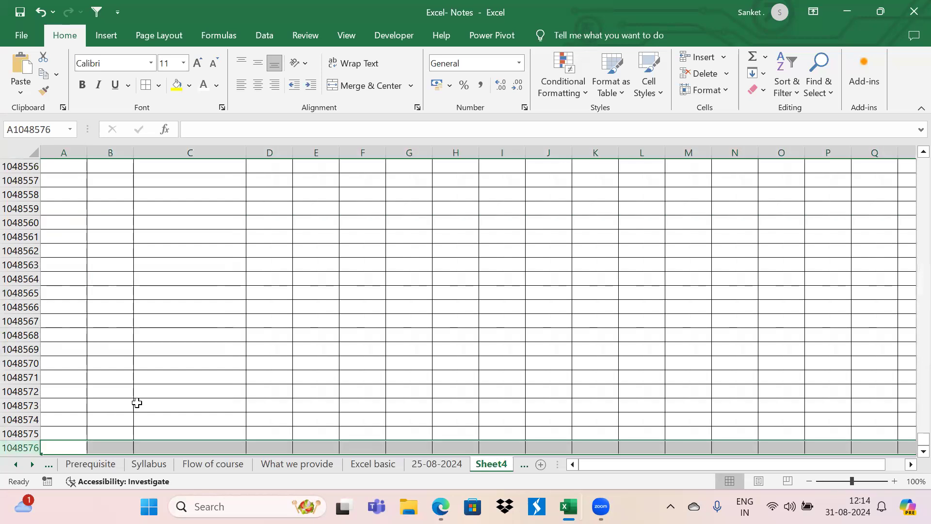
# - Return to the notes in column C, enter 10,48,576 in D5 beside "Horizontal row" and select D4
pyautogui.click(199, 220)
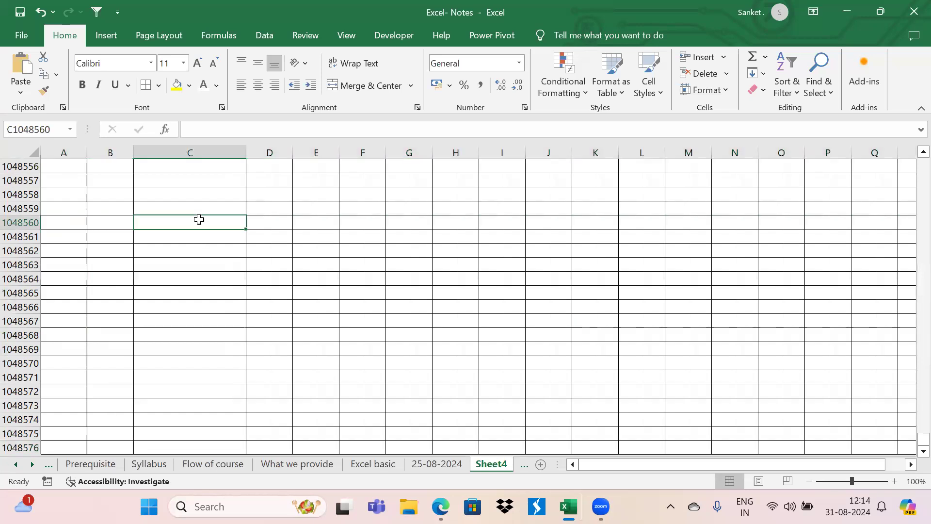
pyautogui.hotkey('ctrl', 'Up')
pyautogui.press('Up')
pyautogui.press('Down')
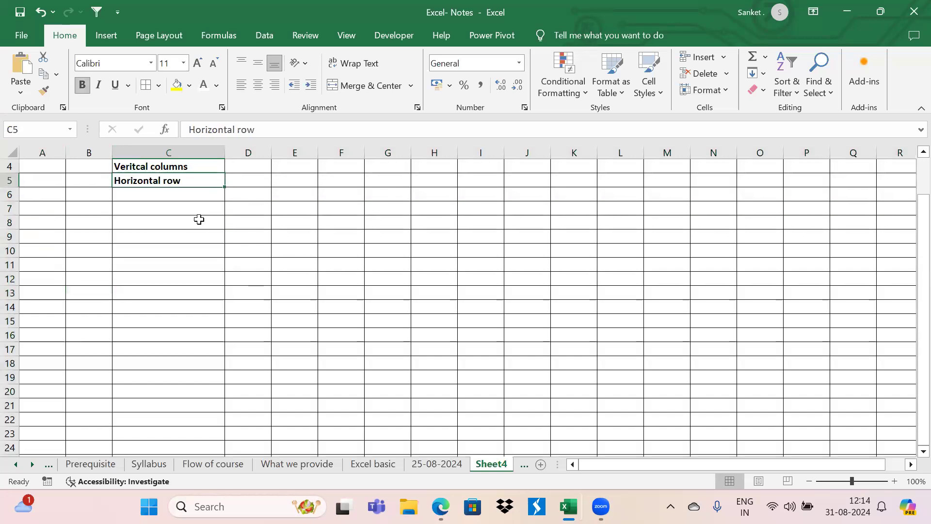
pyautogui.press('Right')
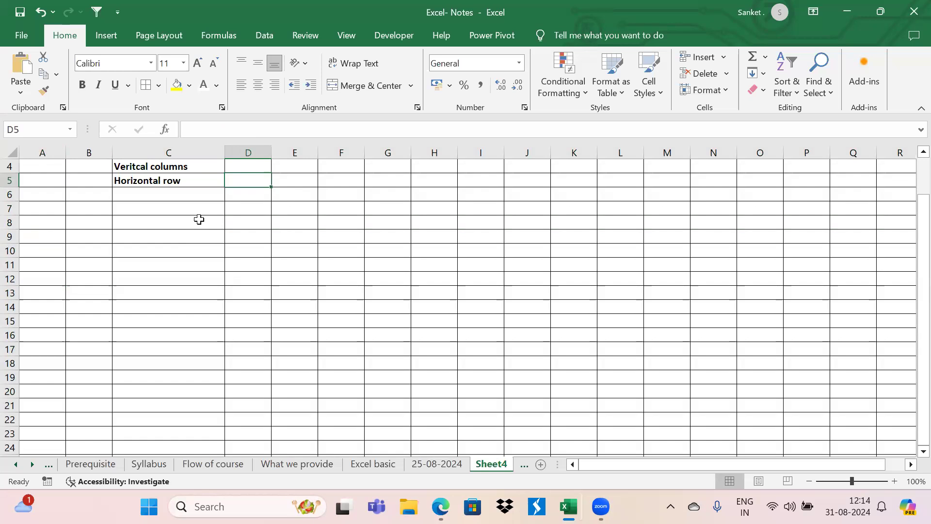
pyautogui.write('1,0')
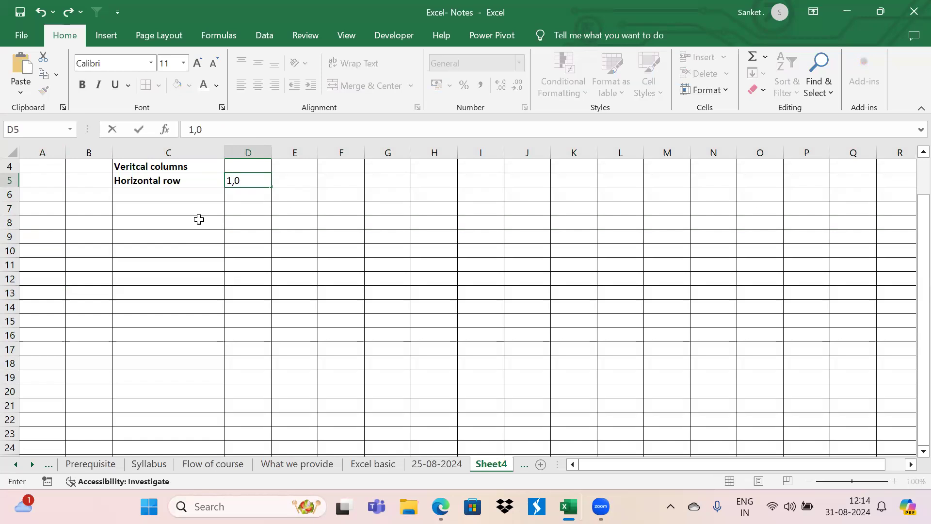
pyautogui.write('48')
pyautogui.write('576')
pyautogui.hotkey('ctrl', 'Return')
pyautogui.press('Up')
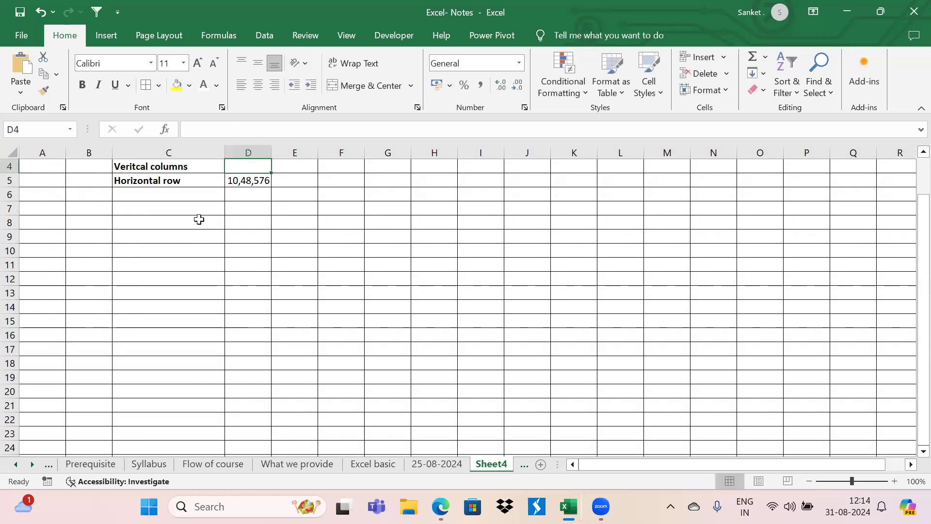
# - Select all the sheet's columns starting from column A, and go back to cell B2
pyautogui.scroll(1, 198, 219)
pyautogui.moveTo(53, 154); pyautogui.dragTo(89, 154)
pyautogui.hotkey('ctrl', 'shift', 'Right')
pyautogui.hotkey('ctrl', 'shift', 'Right')
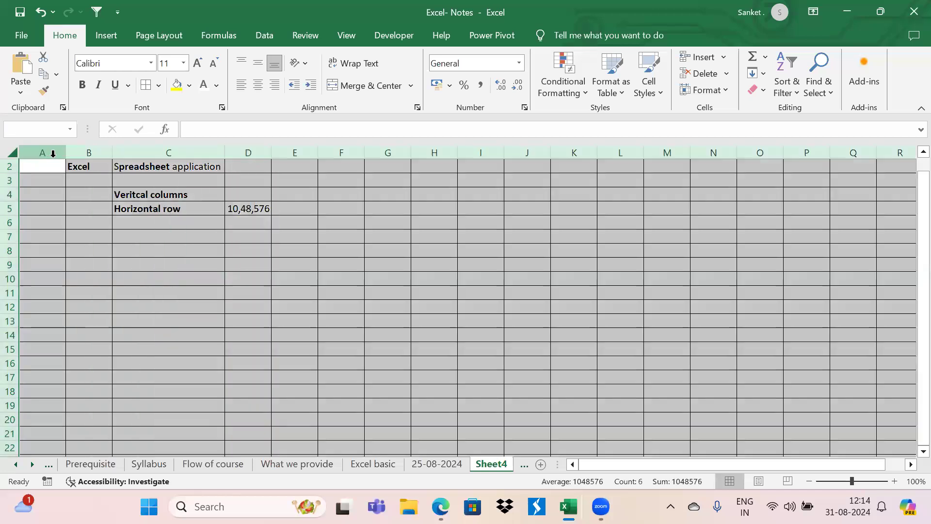
pyautogui.press('Right')
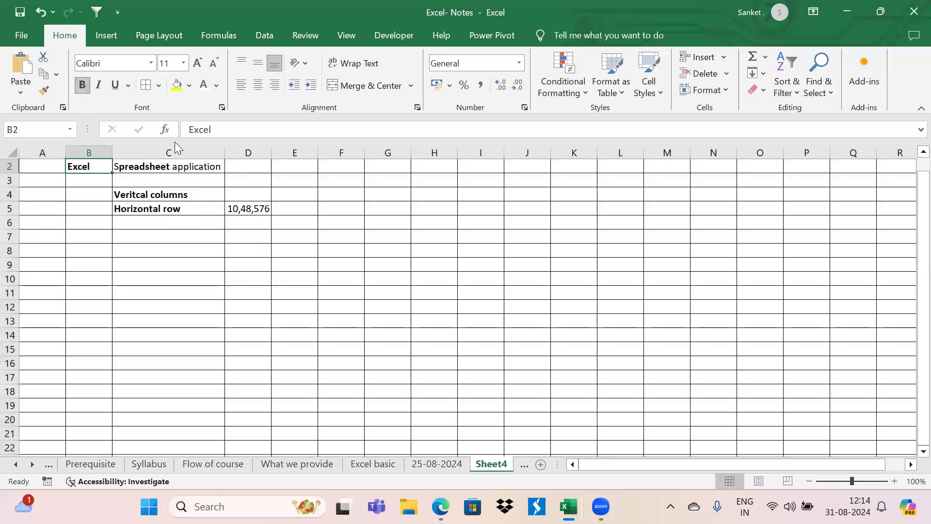
# - Enter "By default" in cell E3, above the rows for columns and rows
pyautogui.click(293, 210)
pyautogui.press('Up')
pyautogui.click(292, 211)
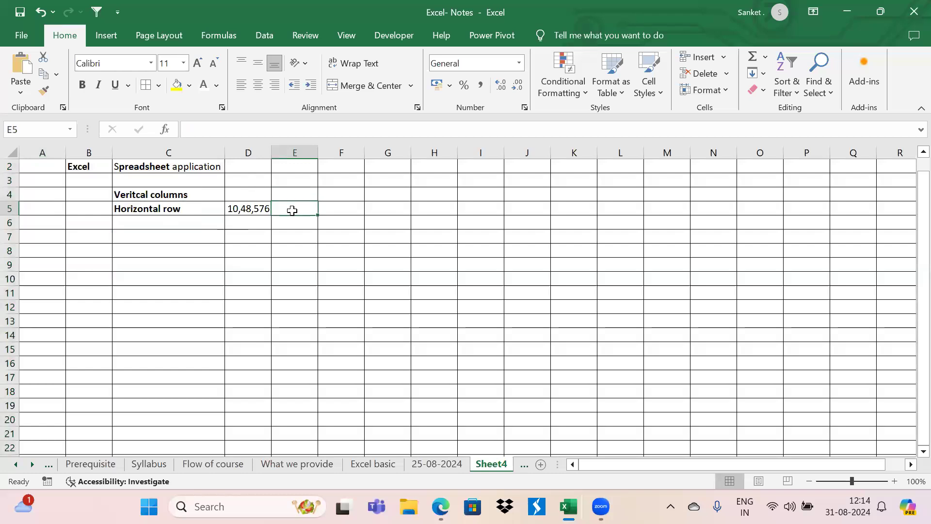
pyautogui.press('Up')
pyautogui.press('Up')
pyautogui.write('By ')
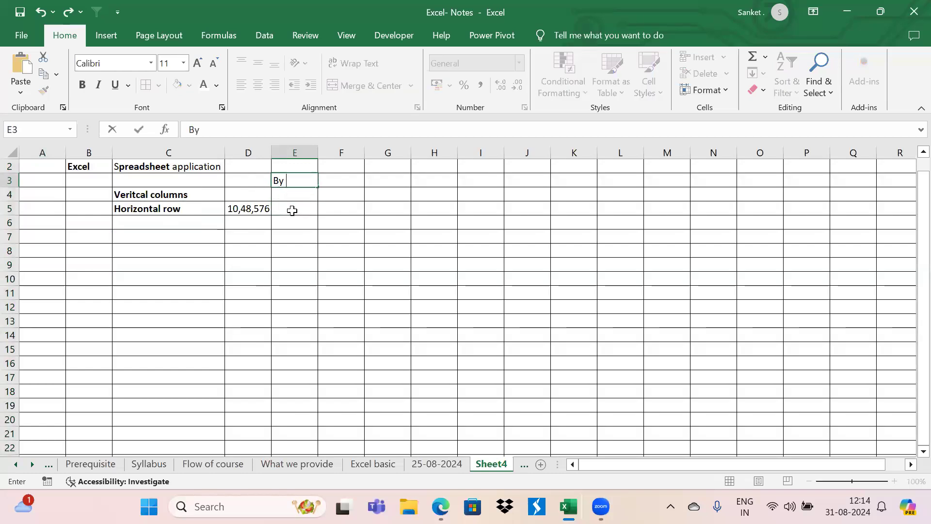
pyautogui.write('default')
pyautogui.press('Tab')
# - Enter "Alphabets" in E4 for the columns and "Numbers" in E5 for the rows
pyautogui.press('Left')
pyautogui.press('Left')
pyautogui.press('Down')
pyautogui.press('Right')
pyautogui.write('Ap')
pyautogui.press('BackSpace')
pyautogui.write('lphabets')
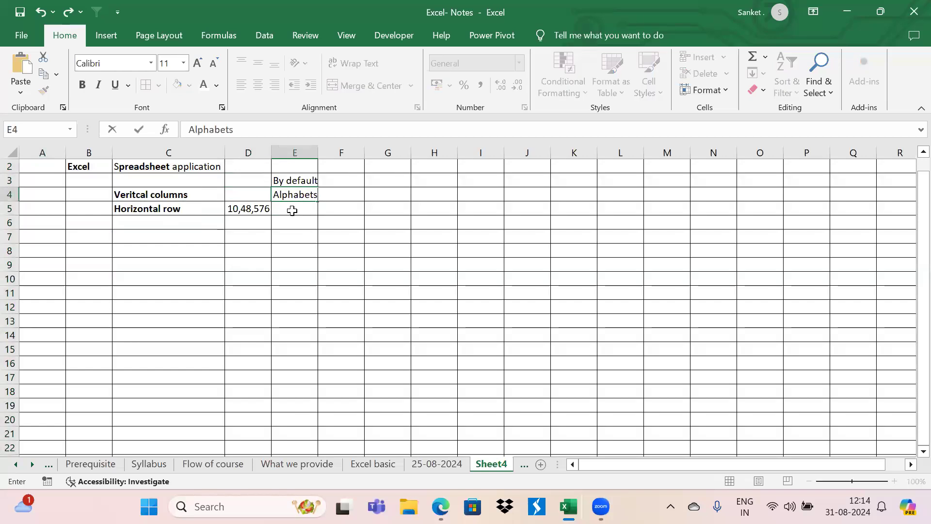
pyautogui.press('Return')
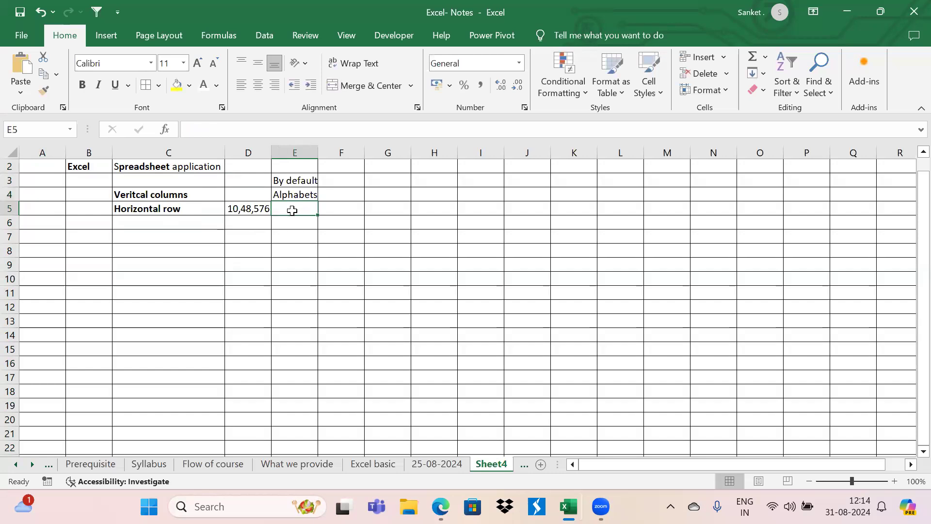
pyautogui.write('Numbers')
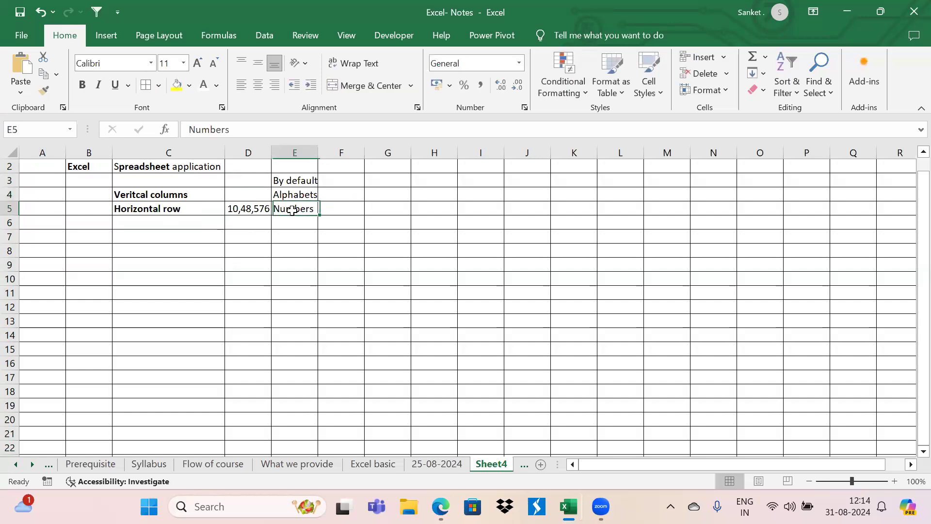
# - Go from the notes in row 2 to the worksheet's last column and return to cell B2
pyautogui.press('Left')
pyautogui.press('Up')
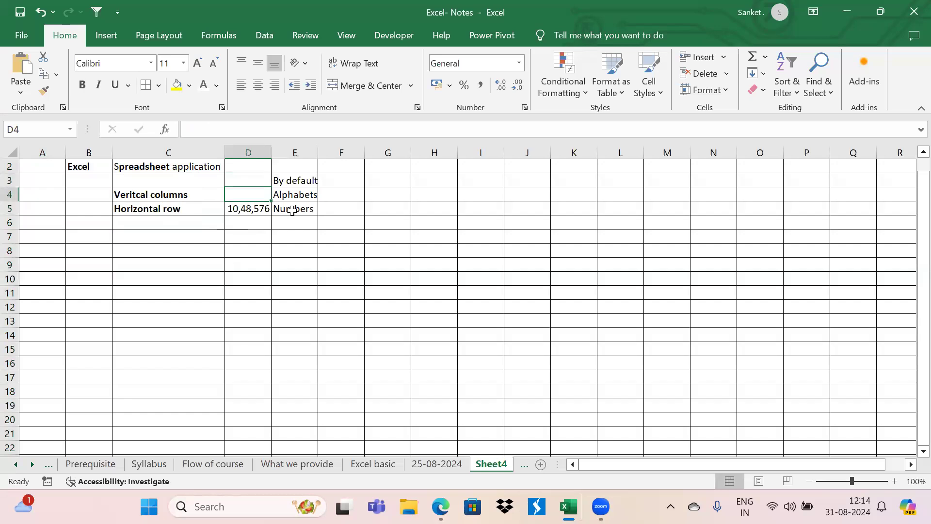
pyautogui.moveTo(54, 151); pyautogui.dragTo(228, 151)
pyautogui.press('Right')
pyautogui.press('Right')
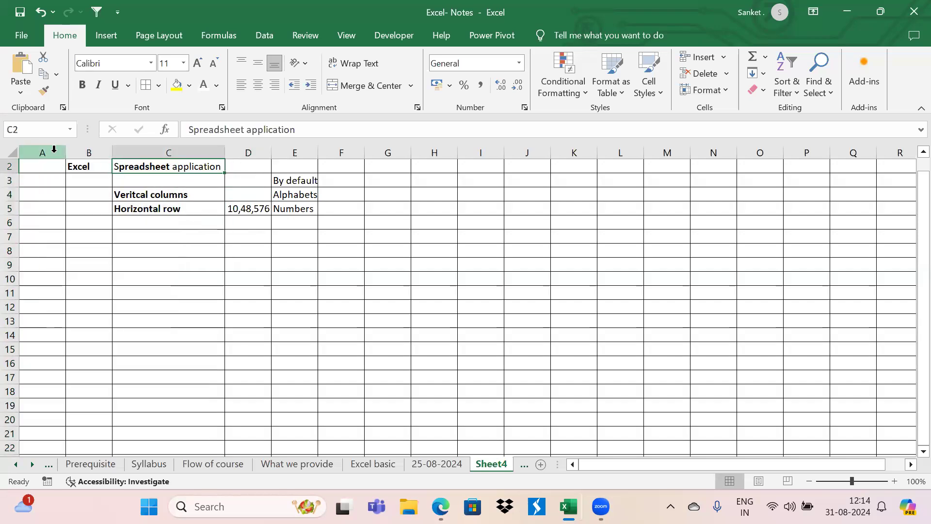
pyautogui.hotkey('ctrl', 'Right')
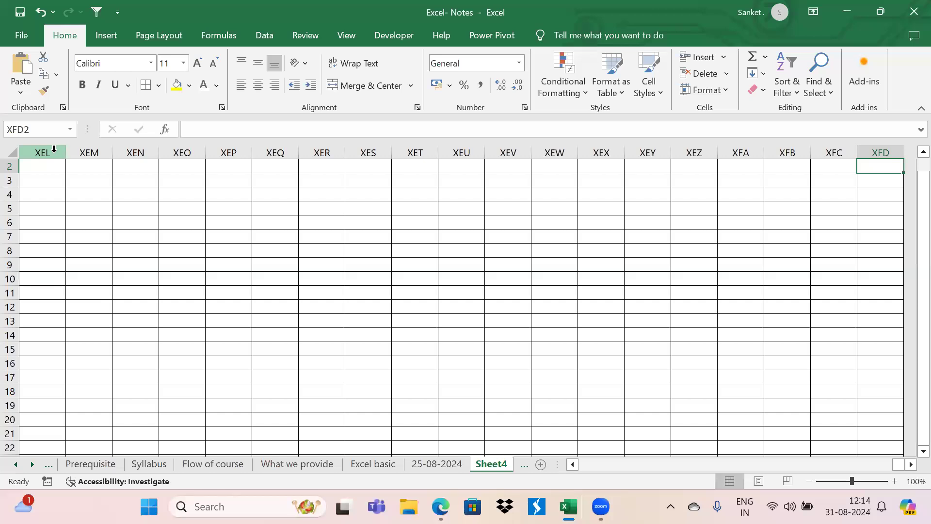
pyautogui.hotkey('ctrl', 'Left')
pyautogui.press('Left')
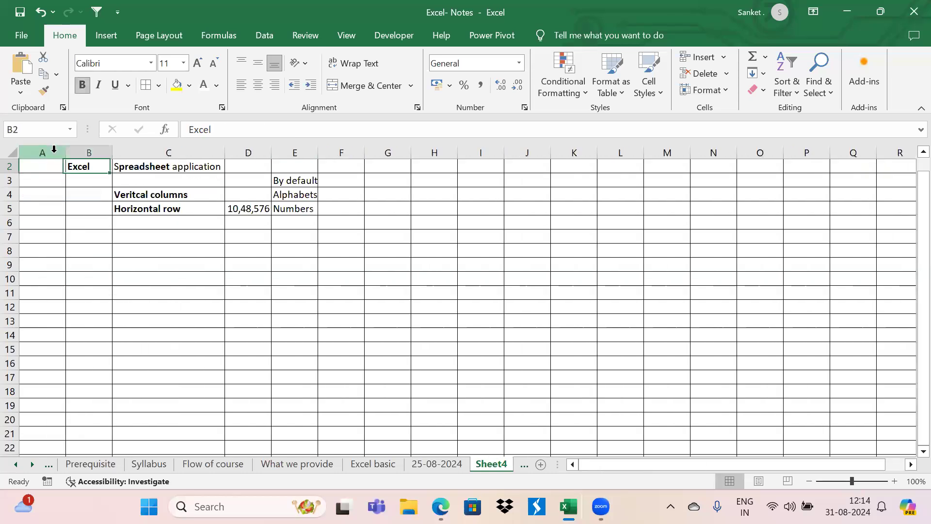
# - Enter 16,384 in D4 beside "Veritcal columns" and make cells D4:D5 bold
pyautogui.press('Right')
pyautogui.press('Right')
pyautogui.press('Down')
pyautogui.press('Down')
pyautogui.write('16')
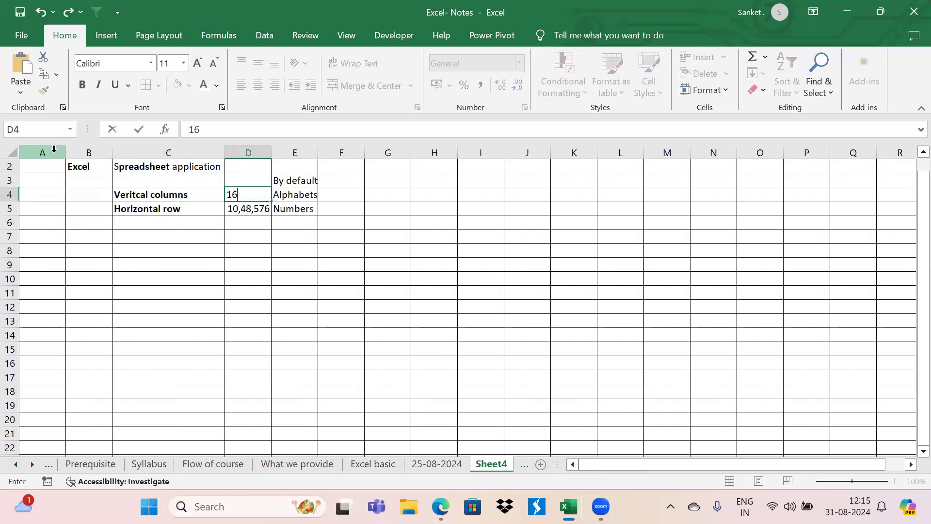
pyautogui.write(',384')
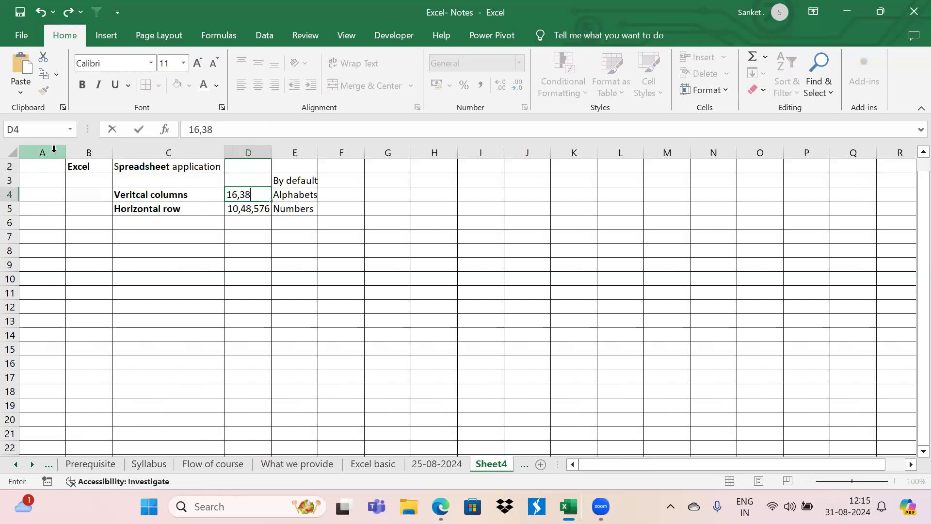
pyautogui.hotkey('ctrl', 'Return')
pyautogui.hotkey('shift', 'Down')
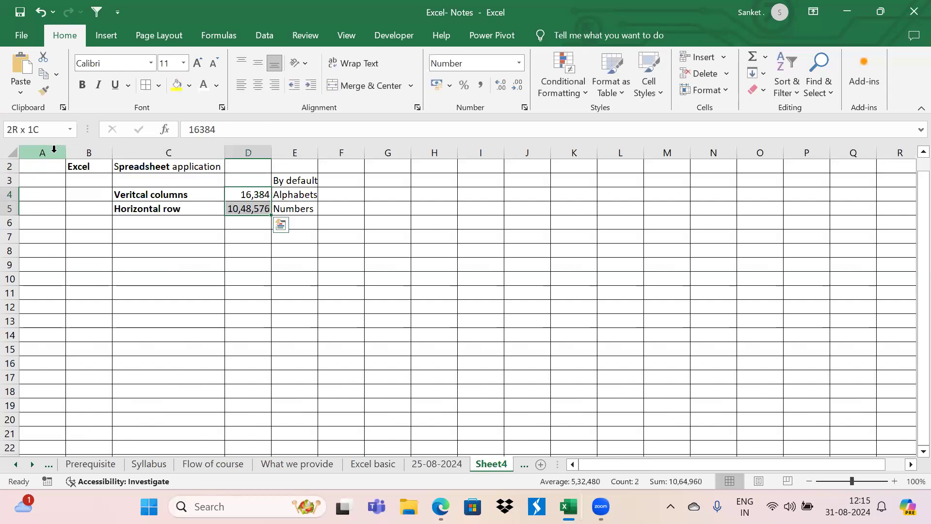
pyautogui.hotkey('ctrl', 'b')
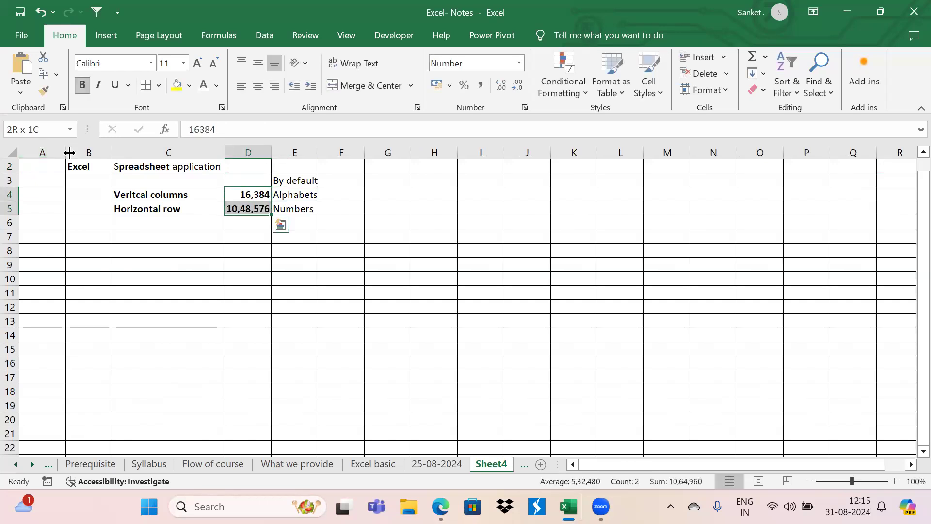
# - Enter the sample cell reference A1 in cell F4 and make it bold
pyautogui.click(44, 151)
pyautogui.press('Right')
pyautogui.press('Left')
pyautogui.press('Down')
pyautogui.press('Right')
pyautogui.press('Right')
pyautogui.press('Right')
pyautogui.press('Right')
pyautogui.press('Right')
pyautogui.press('Down')
pyautogui.write('A1')
pyautogui.hotkey('ctrl', 'b')
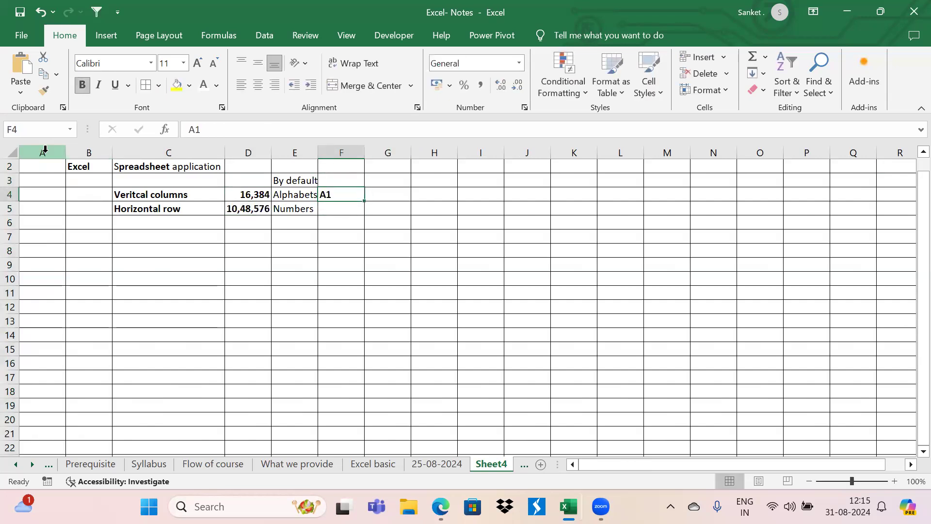
# - Highlight the active cell's reference in the Name Box, and move around the cells near F4
pyautogui.click(28, 129)
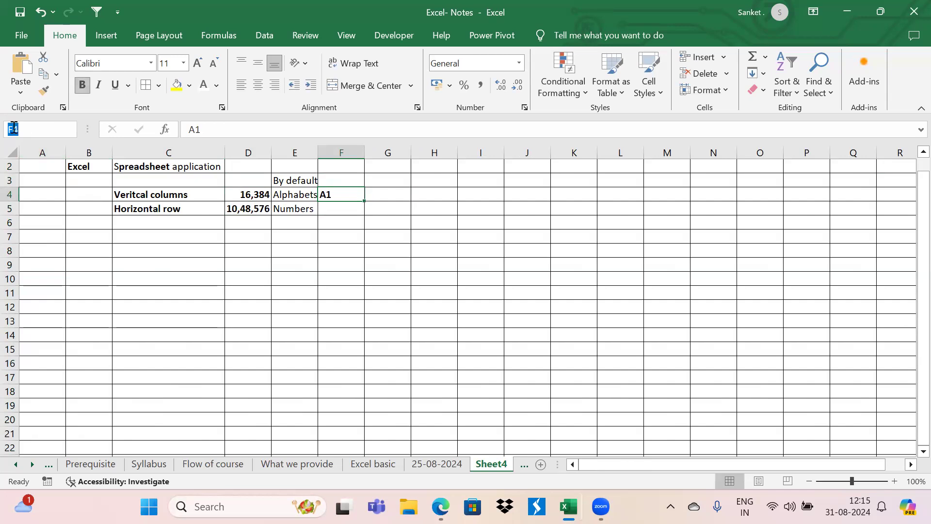
pyautogui.click(389, 203)
pyautogui.press('Right')
pyautogui.press('Left')
pyautogui.press('Up')
pyautogui.press('Left')
# - Turn on the R1C1 reference style in the Formulas options of Excel
pyautogui.click(20, 36)
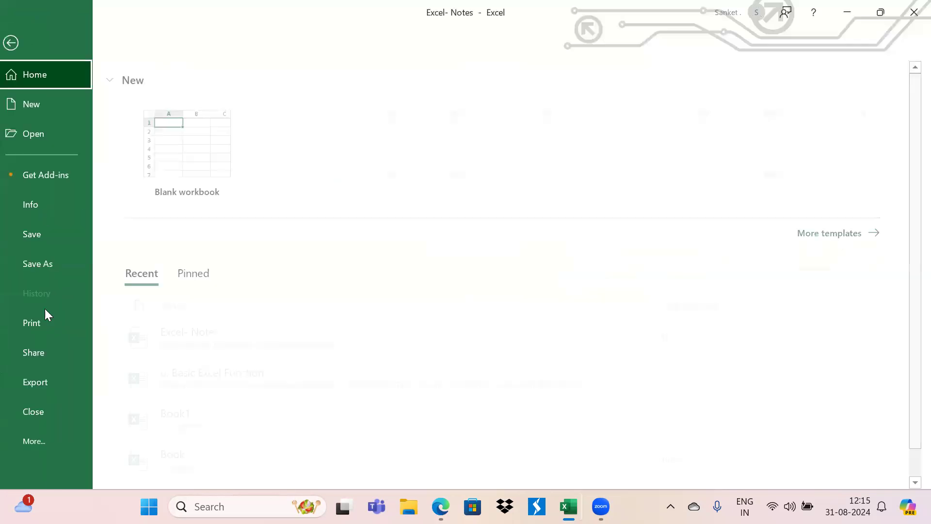
pyautogui.click(46, 442)
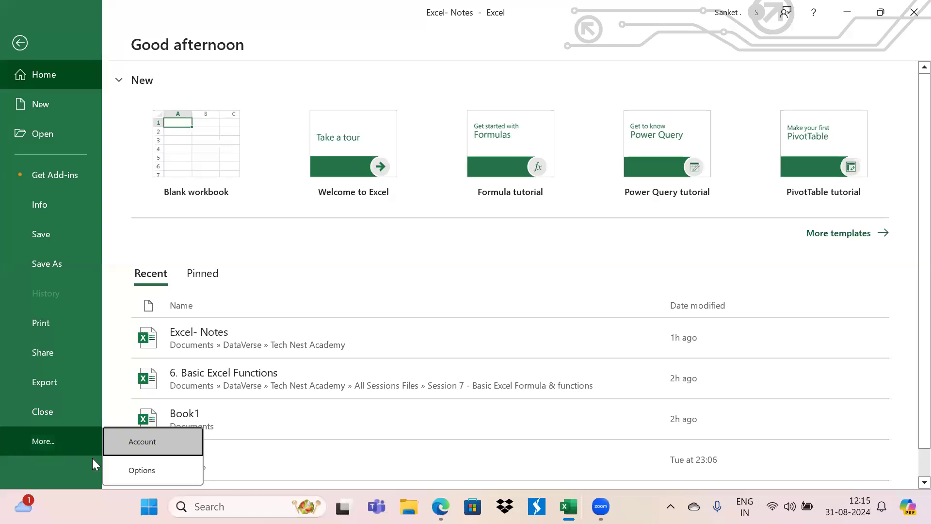
pyautogui.click(141, 471)
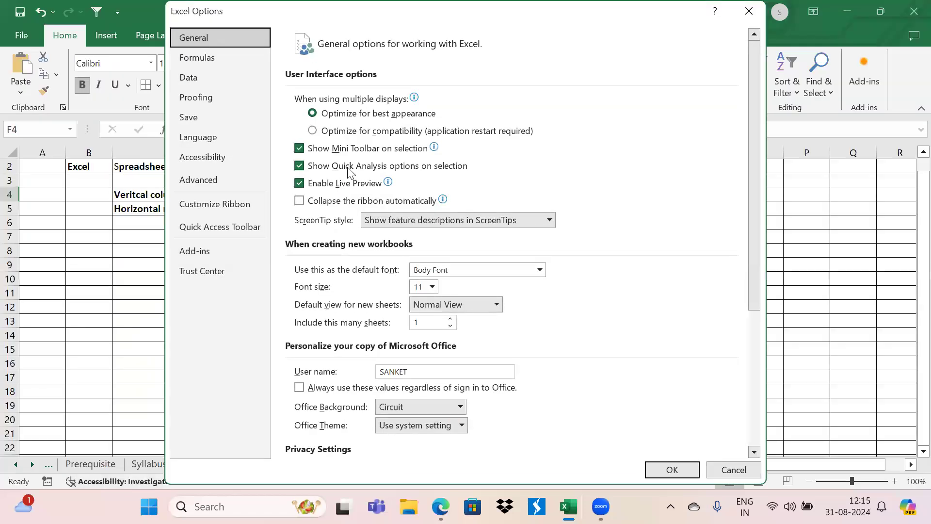
pyautogui.click(197, 58)
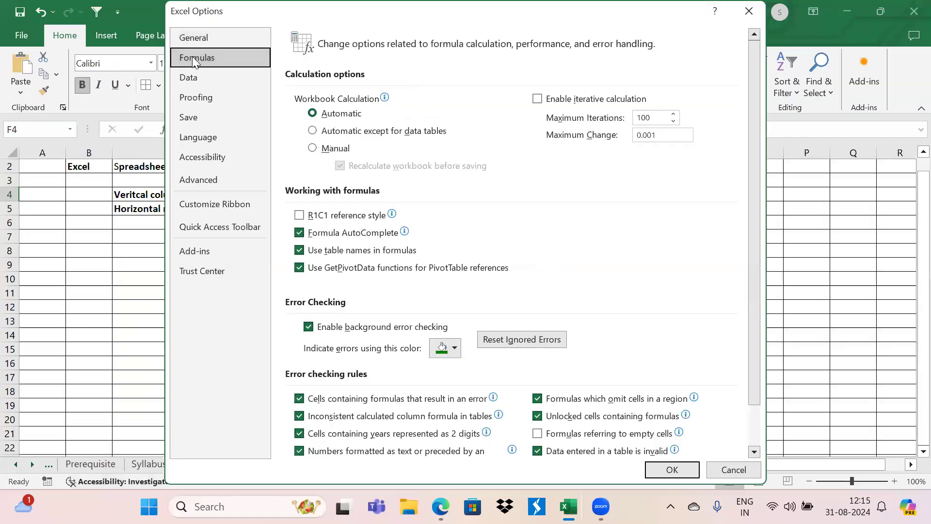
pyautogui.click(299, 215)
pyautogui.click(679, 470)
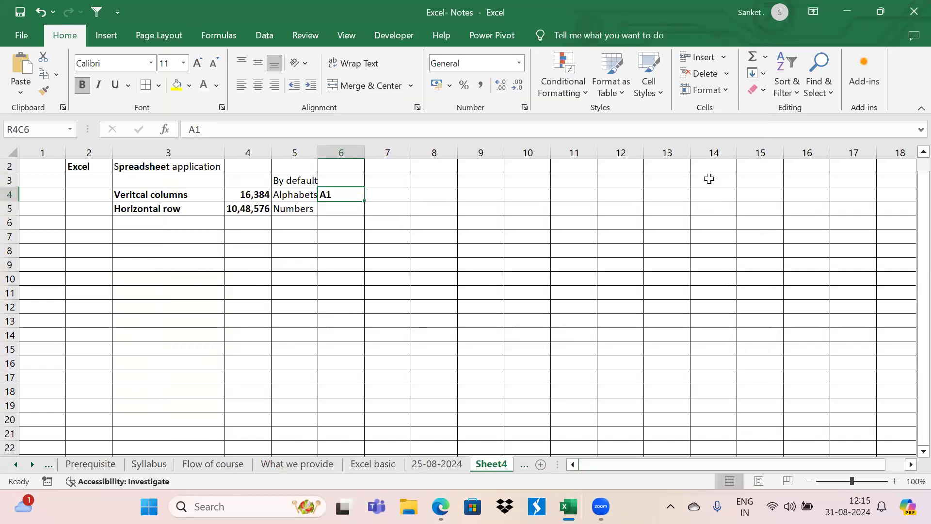
# - Go to the last numbered column, select it entirely, and return to the notes in row 2
pyautogui.click(709, 170)
pyautogui.hotkey('ctrl', 'Right')
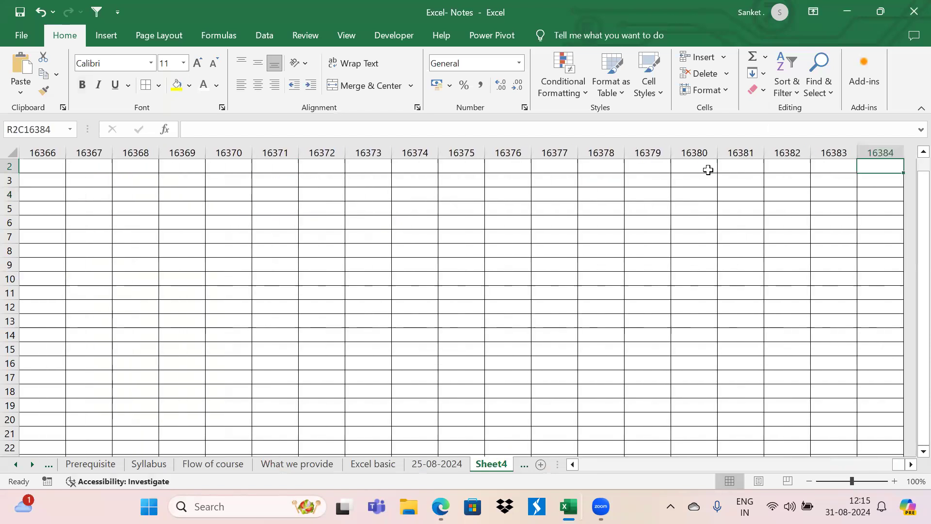
pyautogui.click(891, 147)
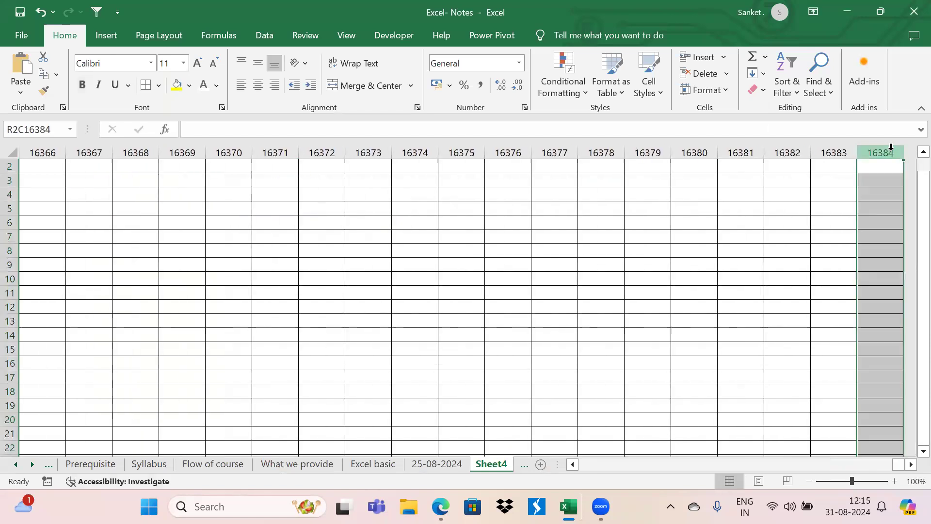
pyautogui.hotkey('ctrl', 'Left')
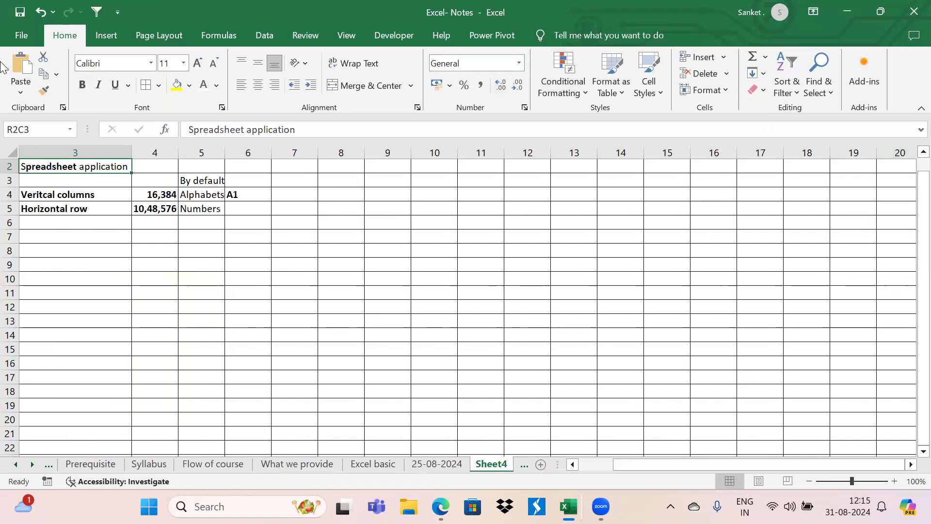
# - Turn off the R1C1 reference style in the Formulas options to restore lettered columns
pyautogui.click(21, 35)
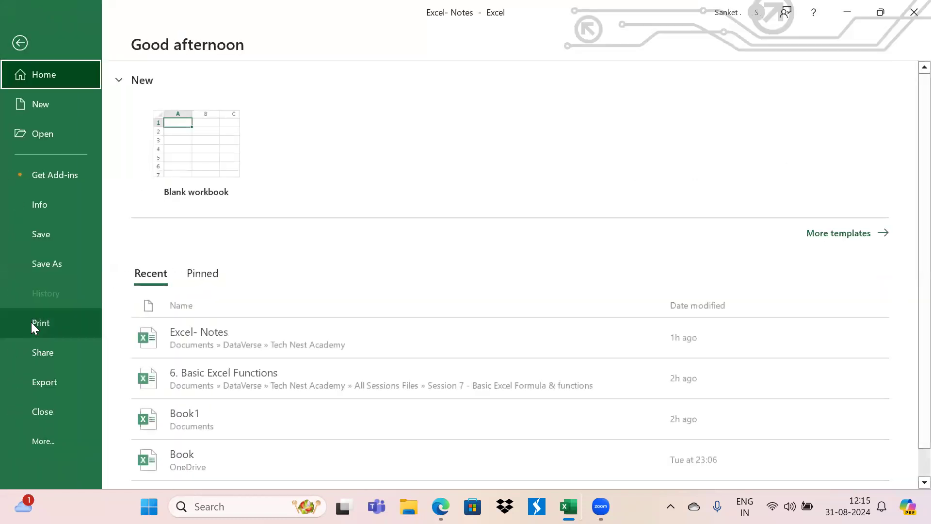
pyautogui.click(45, 434)
pyautogui.click(139, 469)
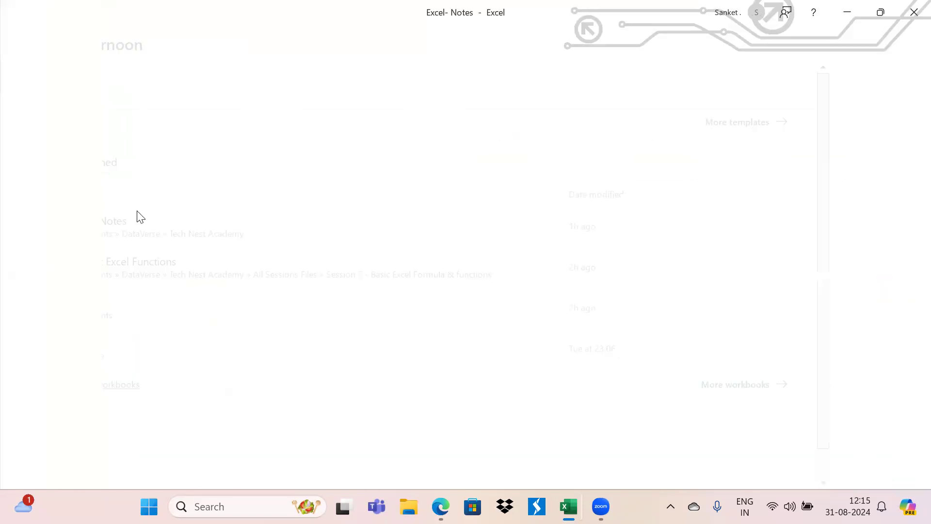
pyautogui.click(203, 58)
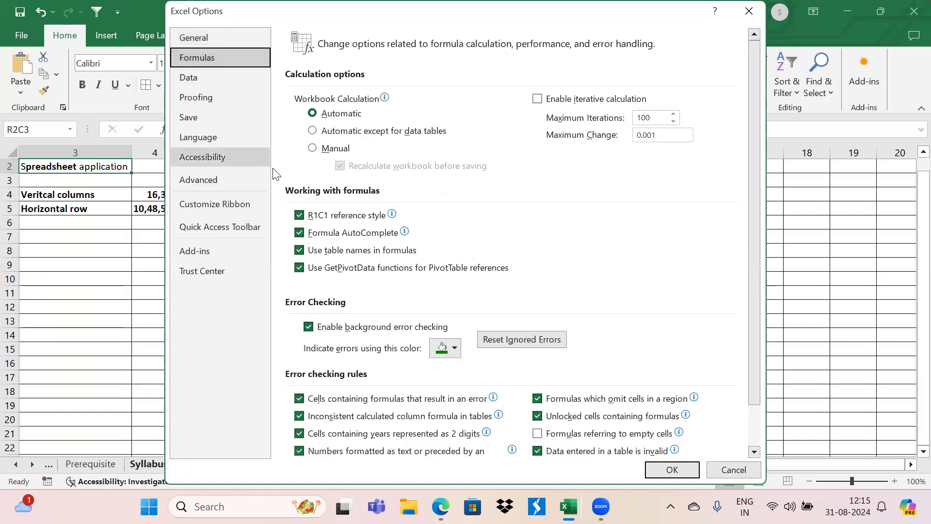
pyautogui.click(299, 215)
pyautogui.click(672, 469)
# - Clear the sample reference A1 from cell F4
pyautogui.click(248, 206)
pyautogui.press('Right')
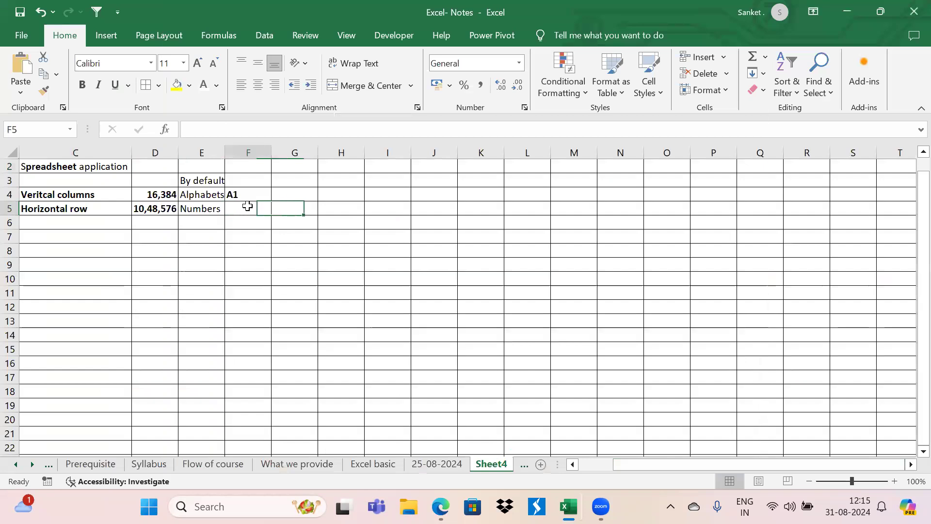
pyautogui.press('Left')
pyautogui.press('Up')
pyautogui.press('Delete')
# - AutoFit the width of column E to the "Alphabets" entry and select D4
pyautogui.press('Right')
pyautogui.press('Left')
pyautogui.press('Left')
pyautogui.hotkey('alt', 'h')
pyautogui.press('o')
pyautogui.press('i')
pyautogui.press('Left')
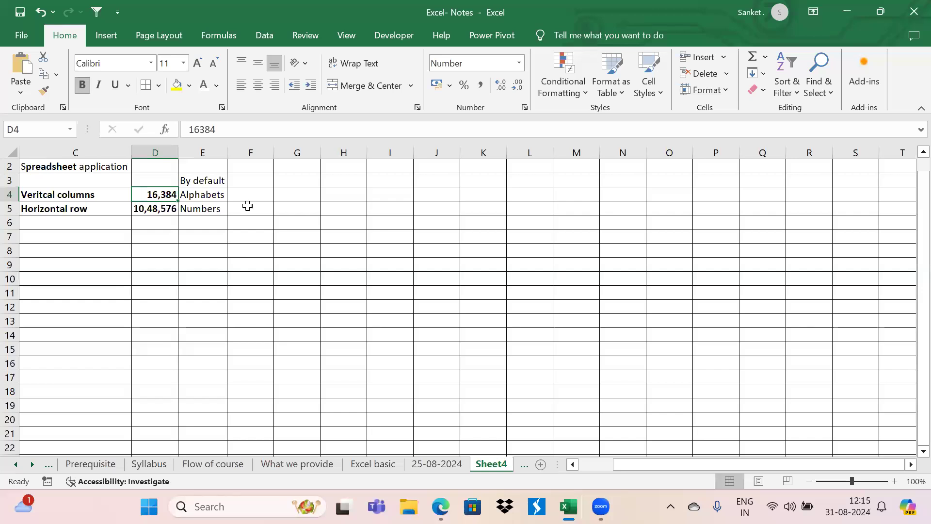
# - Enter 16385 in cell G4 and return to the row count in D5
pyautogui.press('Down')
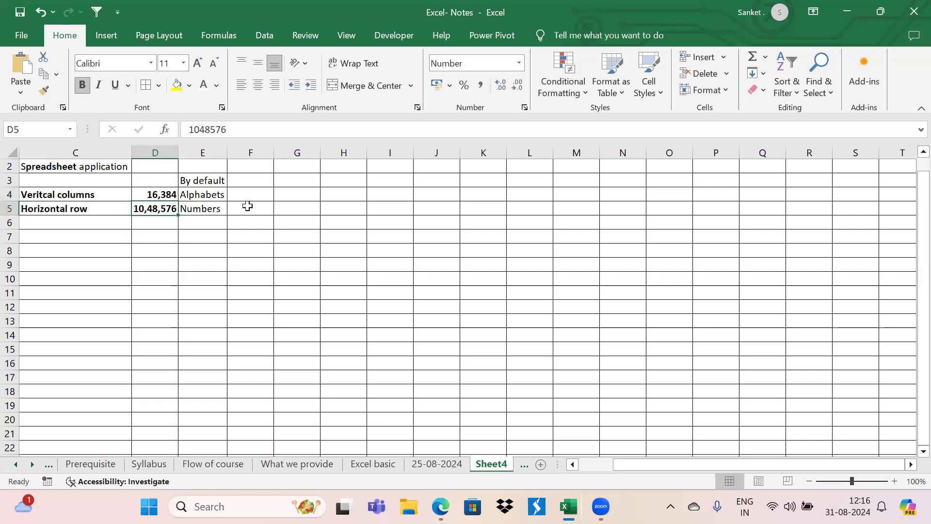
pyautogui.press('Right')
pyautogui.press('Up')
pyautogui.press('Right')
pyautogui.press('Right')
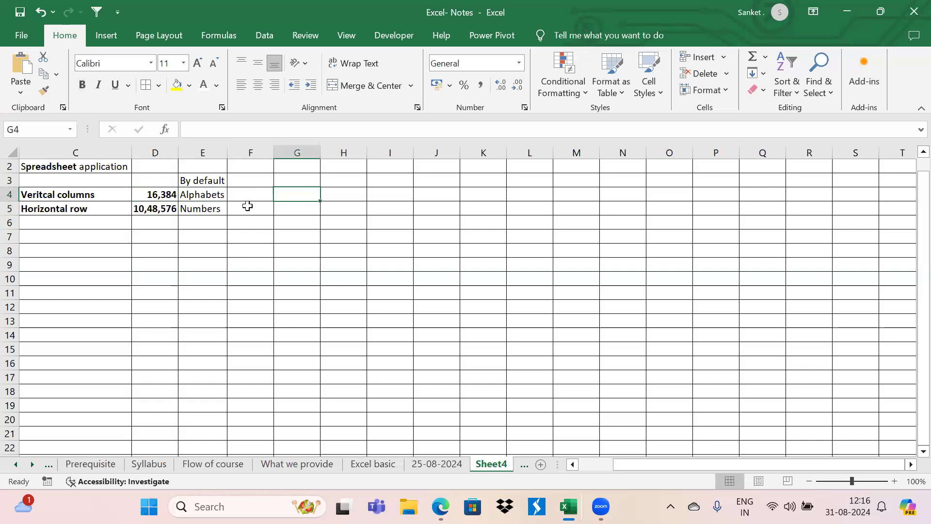
pyautogui.write('16385')
pyautogui.press('Tab')
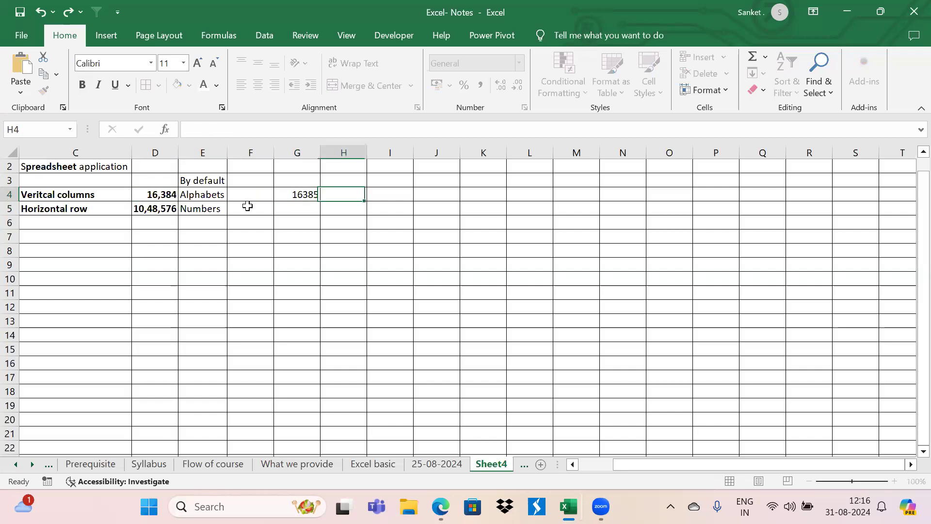
pyautogui.press('Left')
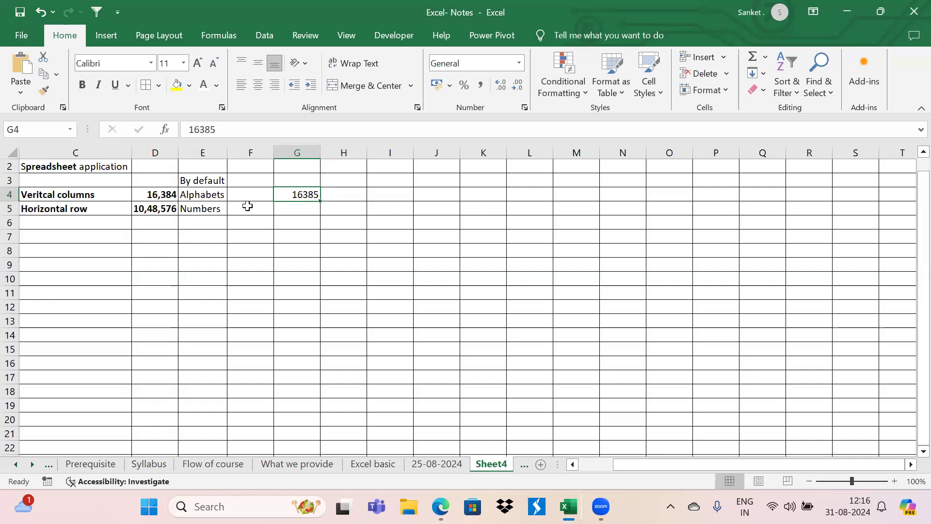
pyautogui.press('Down')
pyautogui.press('Left')
pyautogui.press('Left')
pyautogui.press('Left')
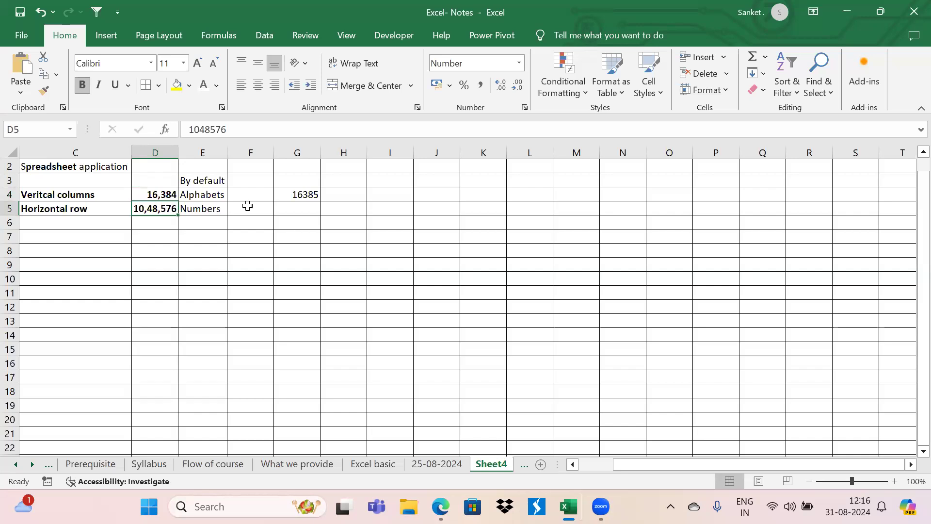
# - Clear the sample number 16385 from cell G4
pyautogui.press('Right')
pyautogui.press('Right')
pyautogui.press('Right')
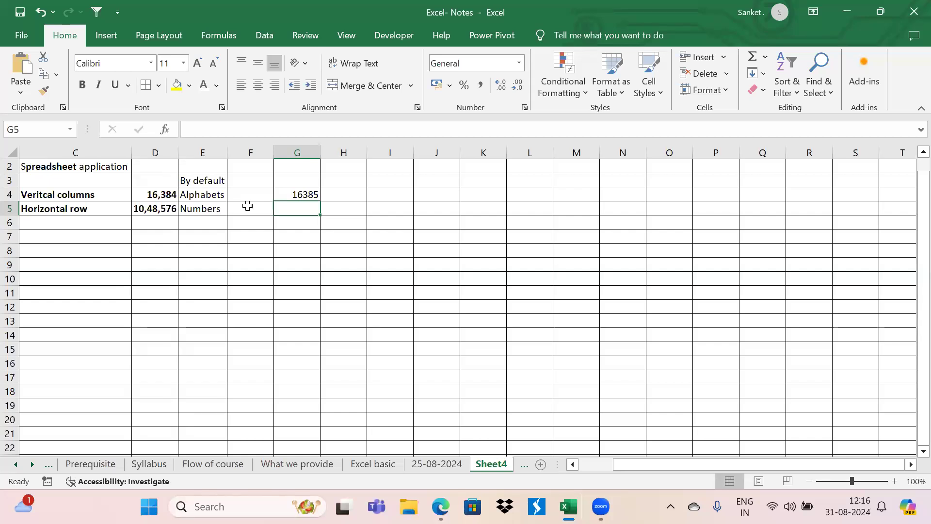
pyautogui.press('Up')
pyautogui.press('Delete')
pyautogui.press('Right')
pyautogui.press('Left')
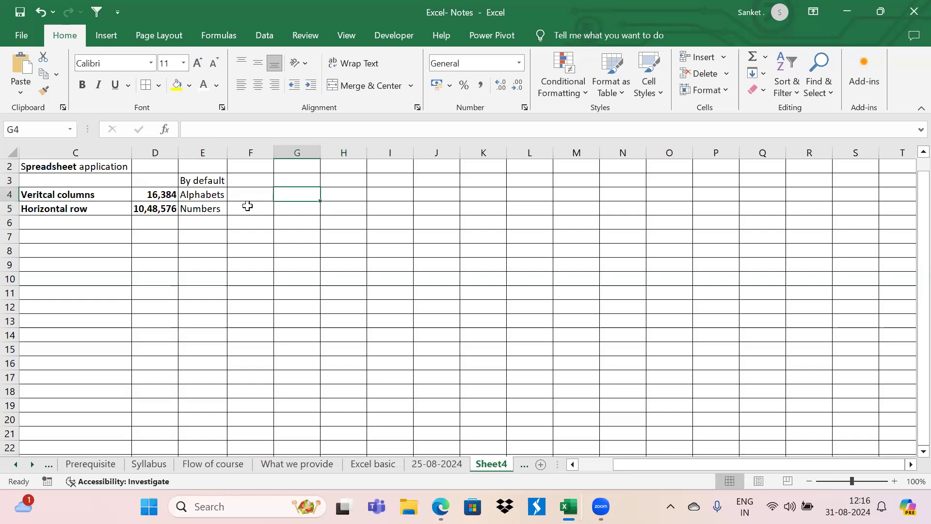
# - Remove all cell borders from the entire Sheet4
pyautogui.press('alt')
pyautogui.press('h')
pyautogui.press('b')
pyautogui.press('n')
pyautogui.hotkey('ctrl', 'a')
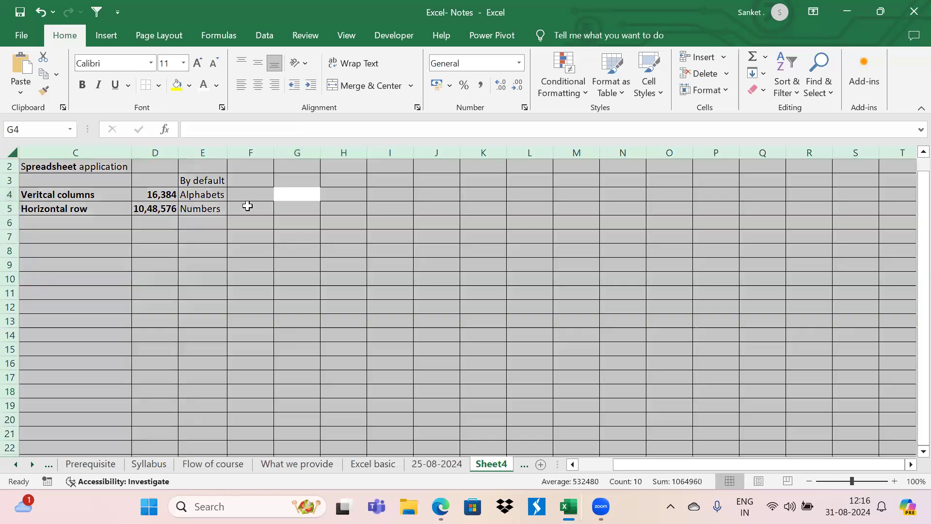
pyautogui.press('h')
pyautogui.press('b')
pyautogui.press('n')
pyautogui.press('Right')
pyautogui.press('Left')
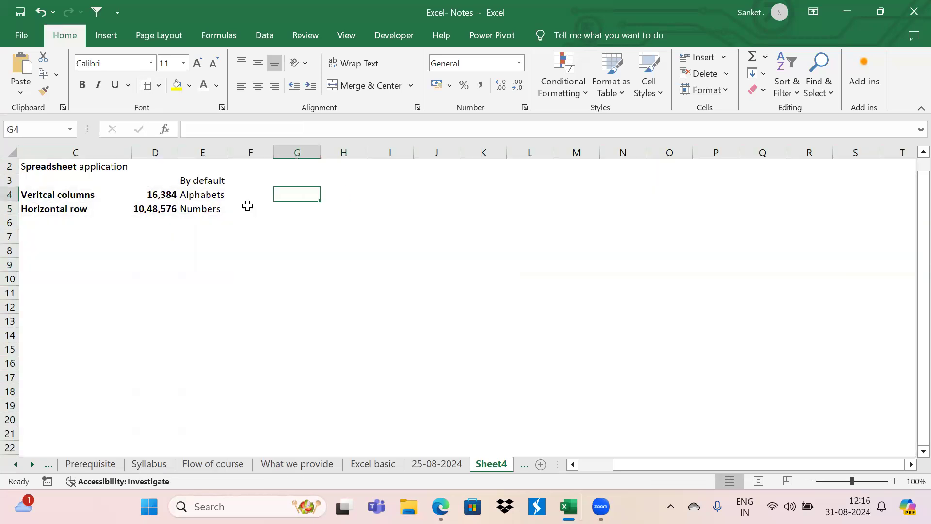
pyautogui.press('Left')
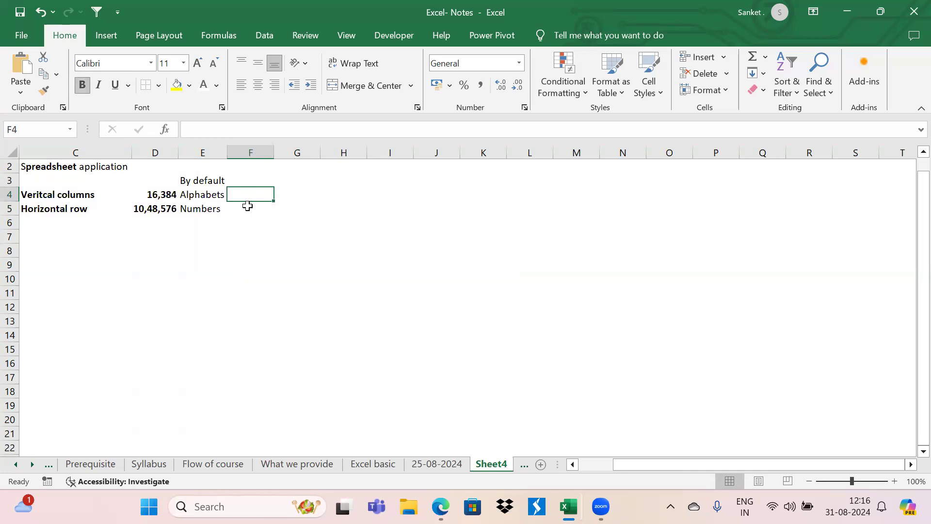
# - Enter "Binary system" in bold in cell C8
pyautogui.press('Down')
pyautogui.press('Down')
pyautogui.press('Left')
pyautogui.press('Left')
pyautogui.press('Left')
pyautogui.press('Left')
pyautogui.press('Left')
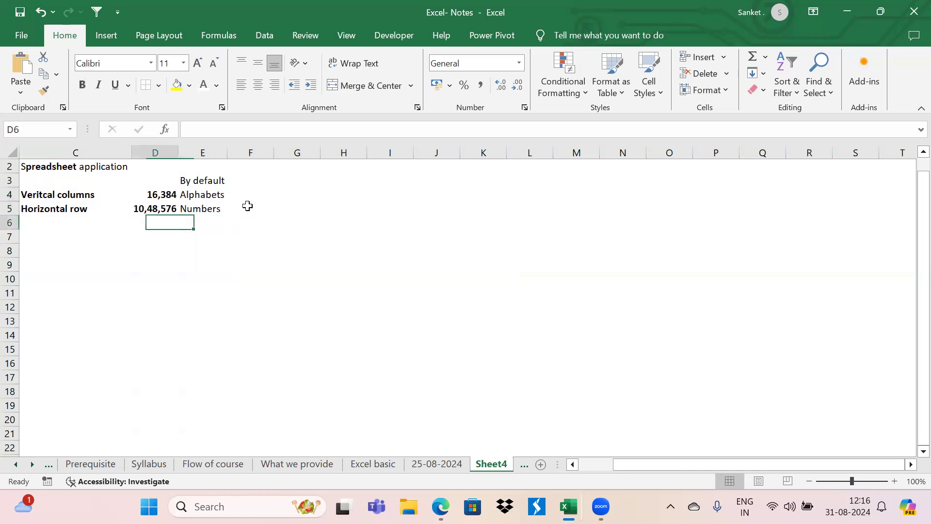
pyautogui.press('Down')
pyautogui.press('Down')
pyautogui.press('Right')
pyautogui.press('Right')
pyautogui.write('Bin')
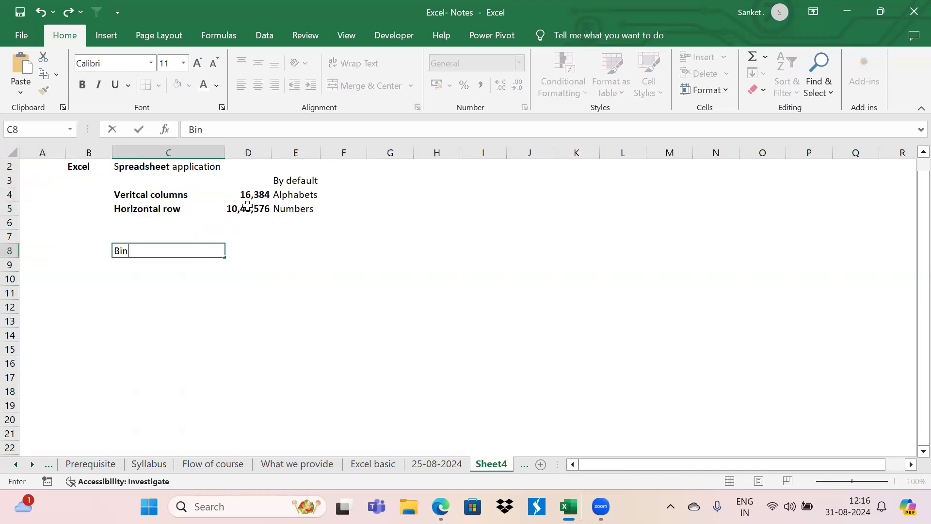
pyautogui.write('ary system')
pyautogui.press('Right')
pyautogui.press('Left')
pyautogui.hotkey('ctrl', 'b')
# - Enter "Base 2" in bold in cell D8 beside the binary system label
pyautogui.press('Right')
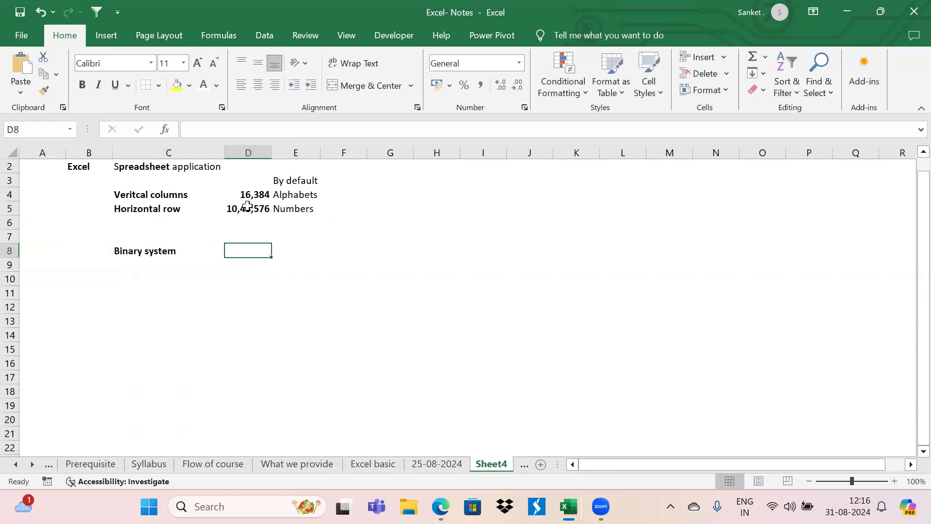
pyautogui.write('Base ')
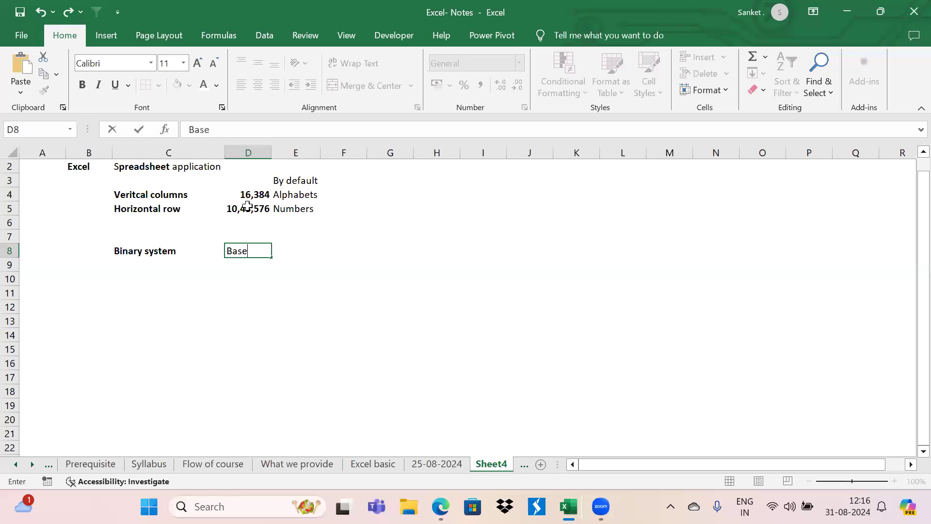
pyautogui.write('2')
pyautogui.press('Return')
pyautogui.press('Up')
pyautogui.hotkey('ctrl', 'b')
pyautogui.press('Down')
pyautogui.press('Down')
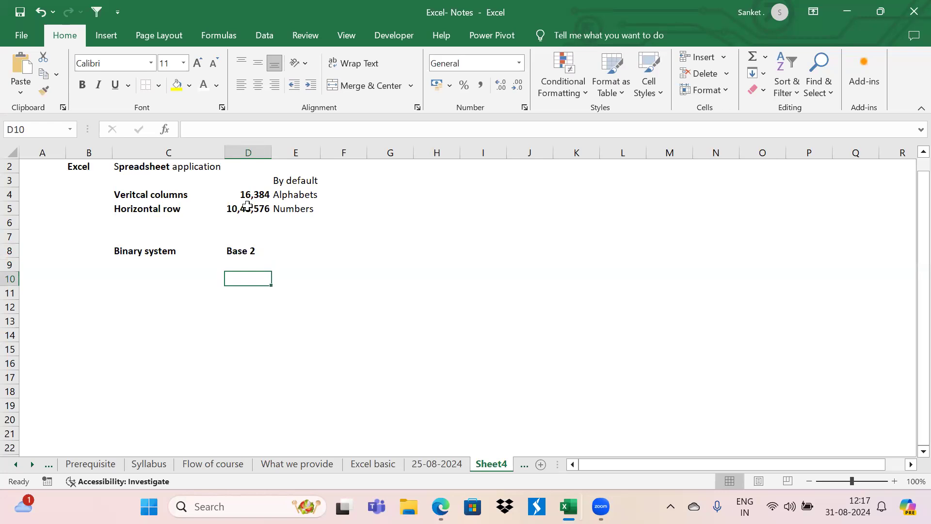
# - Calculate the column count in C10 with the formula =2^14 and make it bold
pyautogui.press('Left')
pyautogui.press('Left')
pyautogui.press('Right')
pyautogui.write('=2')
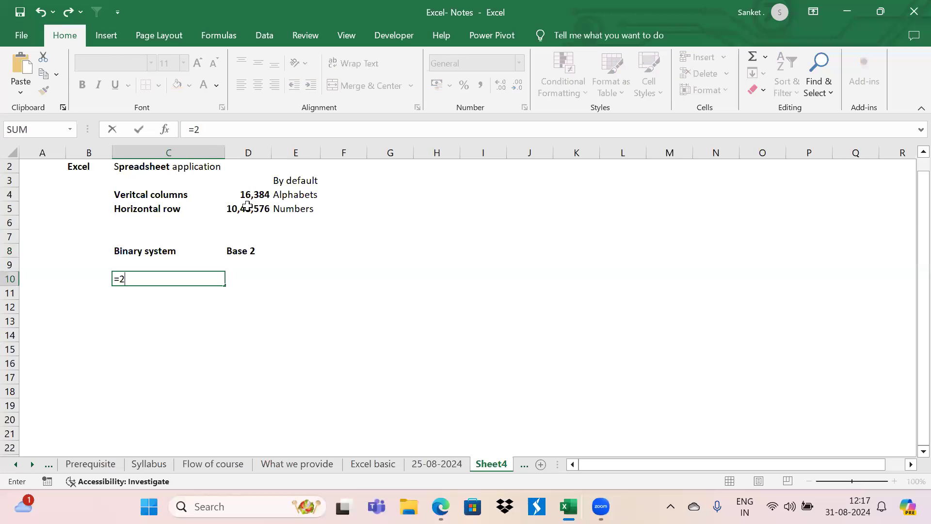
pyautogui.write('^14')
pyautogui.press('Return')
pyautogui.press('Up')
pyautogui.hotkey('ctrl', 'b')
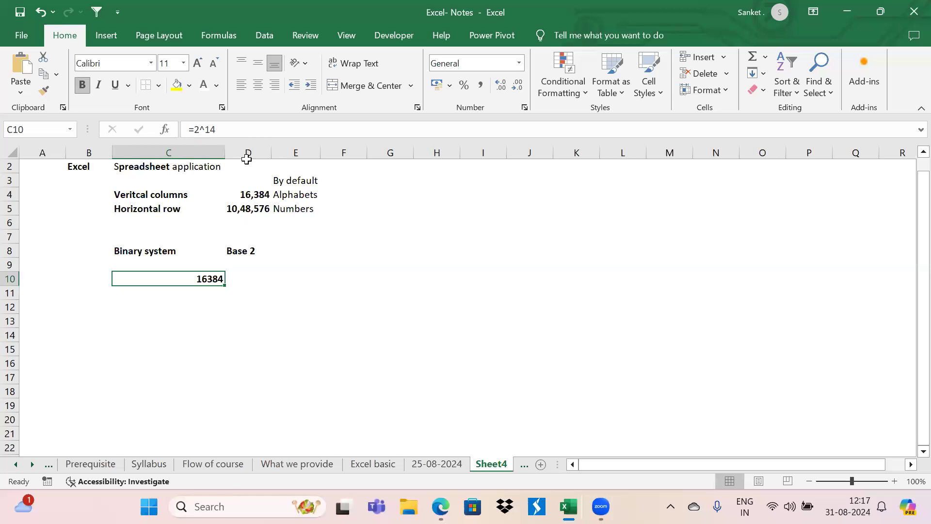
# - Enter the comparison number 16385 in bold in cell E10
pyautogui.press('Right')
pyautogui.press('Right')
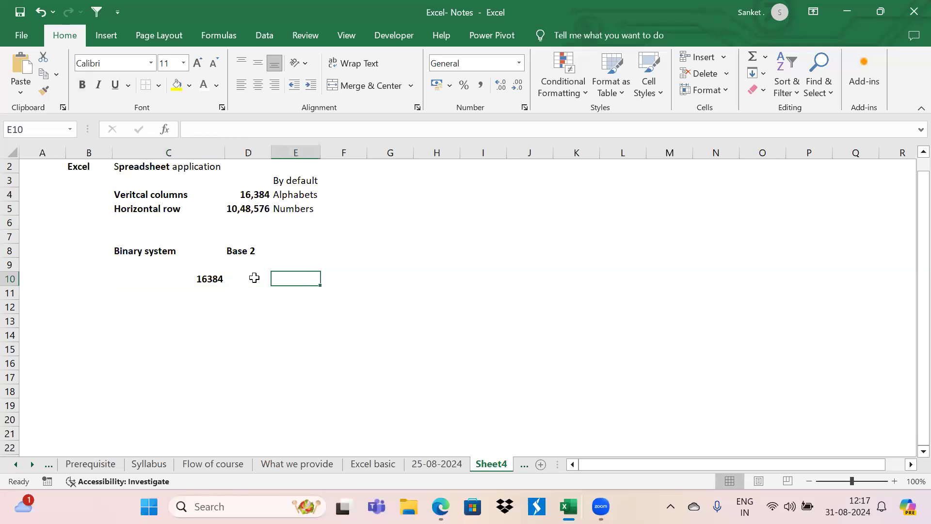
pyautogui.write('16385')
pyautogui.press('Right')
pyautogui.press('Left')
pyautogui.hotkey('ctrl', 'b')
# - Change the power formula in C10 to =2^15
pyautogui.press('Left')
pyautogui.press('Left')
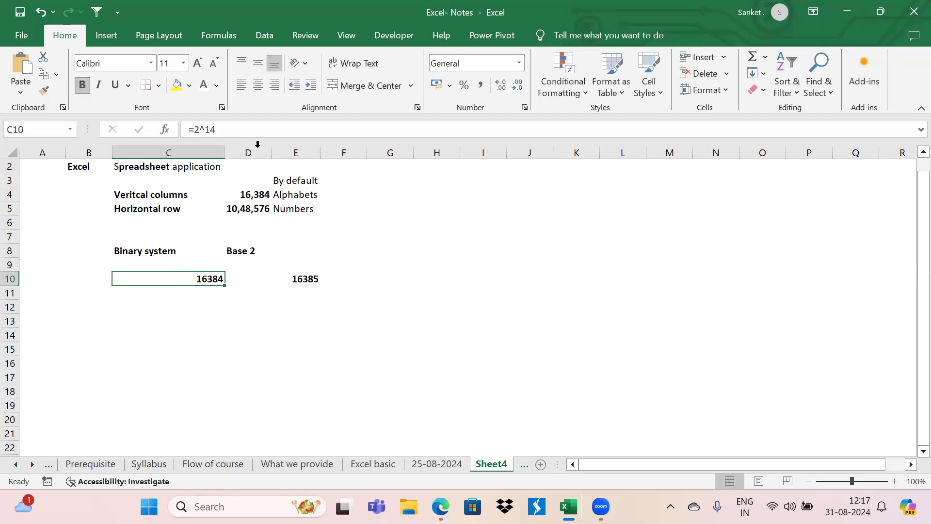
pyautogui.press('F2')
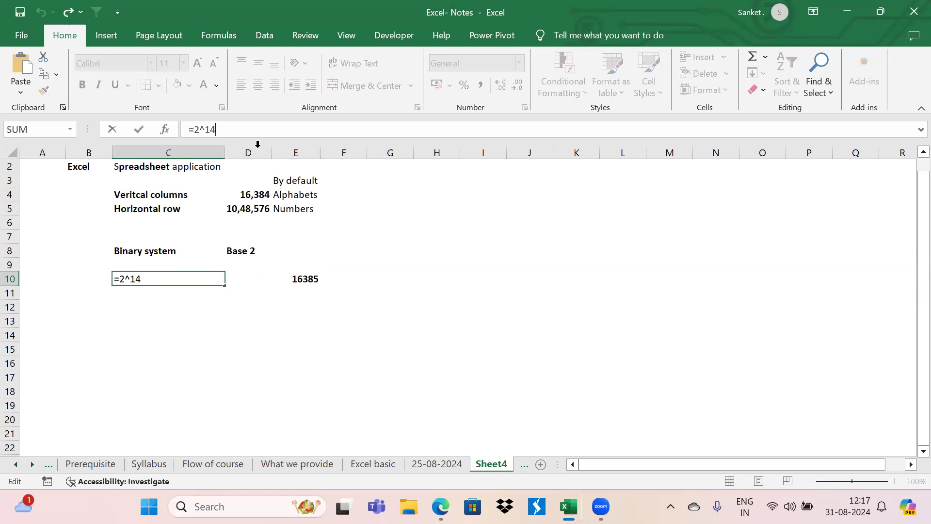
pyautogui.press('BackSpace')
pyautogui.write('5')
pyautogui.press('Return')
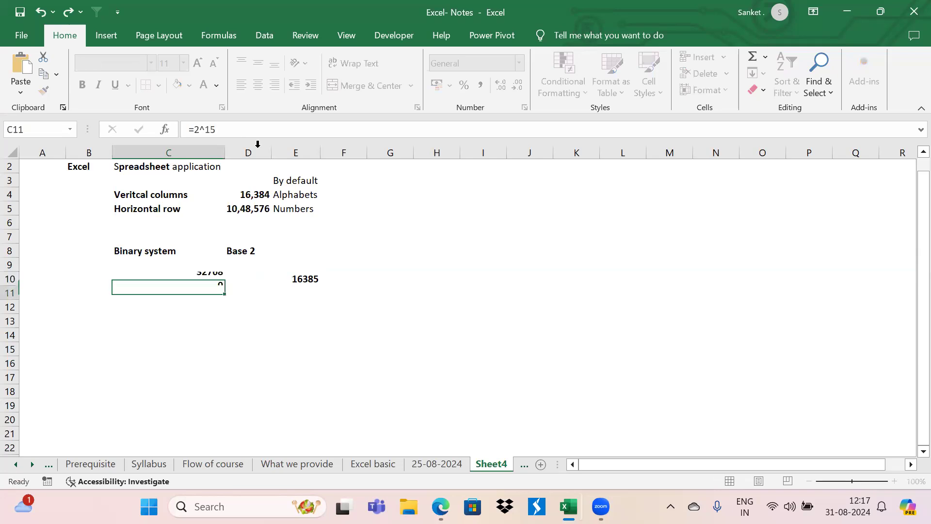
pyautogui.press('Up')
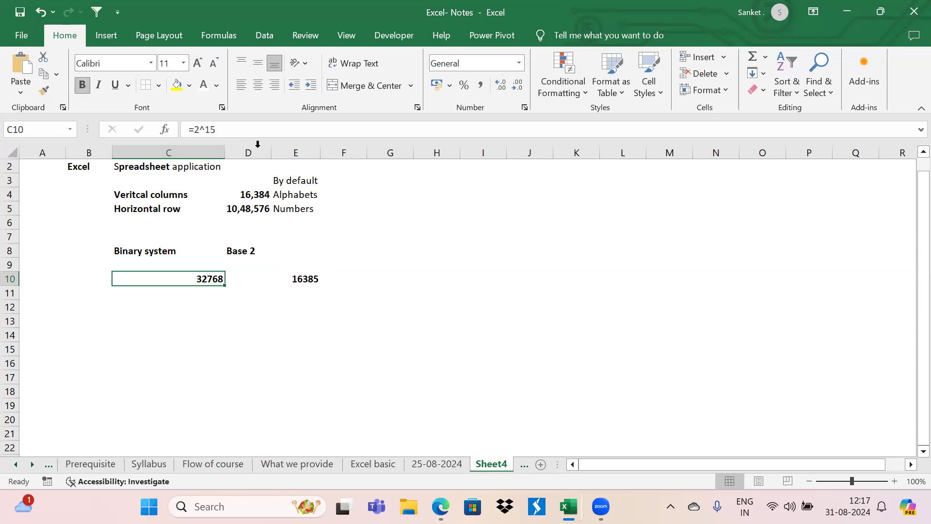
# - Set the formula in C10 back to =2^14 and reselect the cell
pyautogui.press('F2')
pyautogui.press('BackSpace')
pyautogui.write('4')
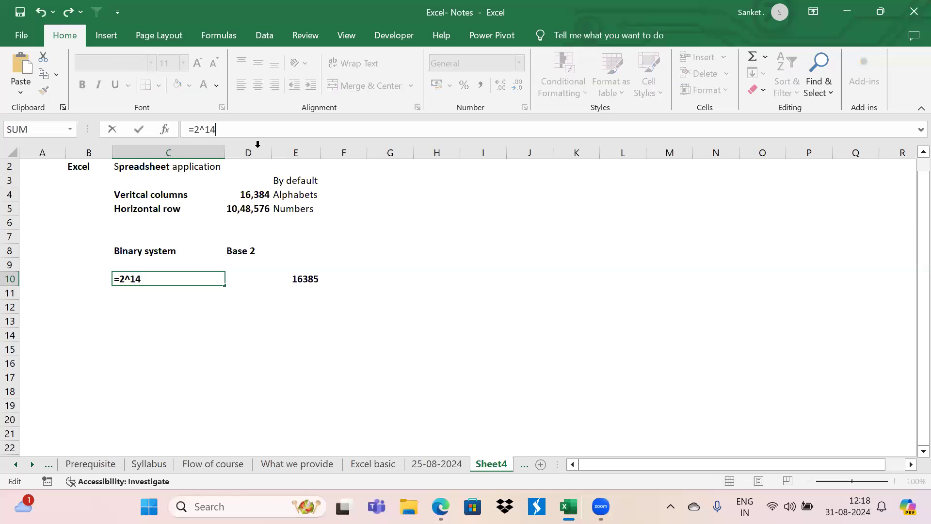
pyautogui.hotkey('shift', 'Left')
pyautogui.hotkey('shift', 'Left')
pyautogui.hotkey('shift', 'Left')
pyautogui.hotkey('shift', 'Right')
pyautogui.press('Left')
pyautogui.click(148, 306)
pyautogui.click(206, 275)
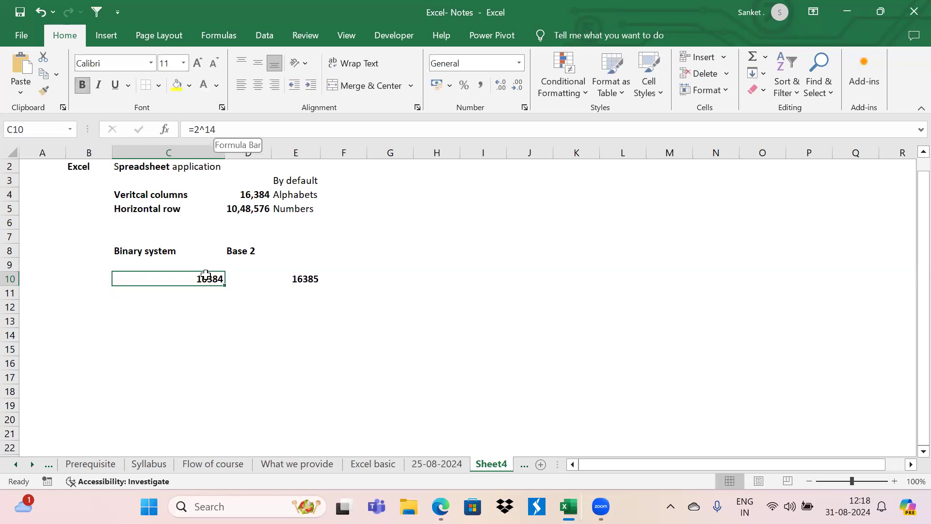
# - Enter the note "Efficiently processing and memory" in cell G10
pyautogui.click(181, 309)
pyautogui.press('Up')
pyautogui.press('Up')
pyautogui.press('Down')
pyautogui.press('Up')
pyautogui.press('Down')
pyautogui.press('Right')
pyautogui.press('Right')
pyautogui.press('Right')
pyautogui.press('Right')
pyautogui.press('Right')
pyautogui.press('Up')
pyautogui.press('Left')
pyautogui.write('Efficci')
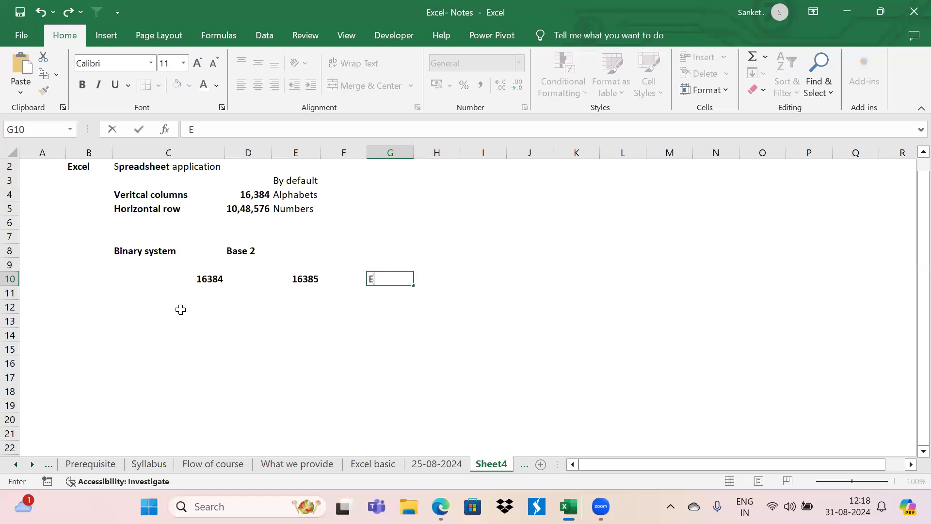
pyautogui.press('BackSpace')
pyautogui.press('BackSpace')
pyautogui.write('tly')
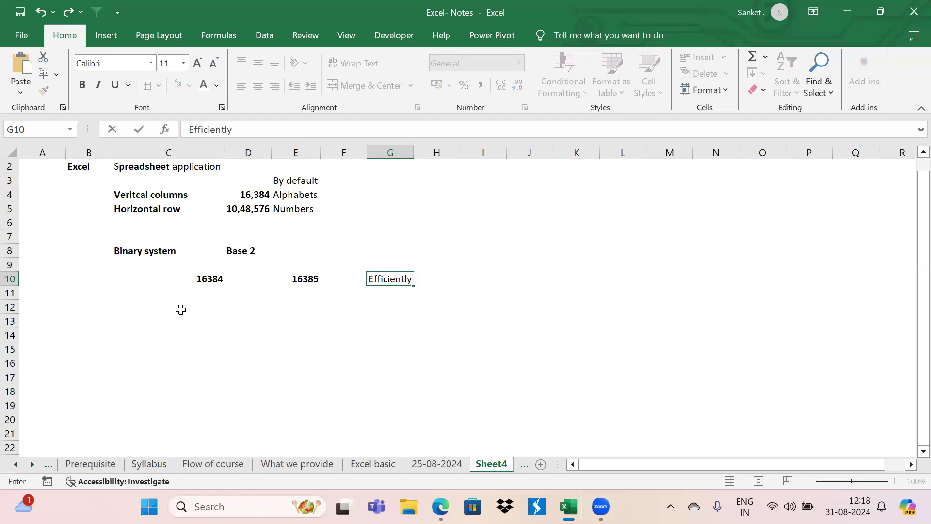
pyautogui.write(' processing an')
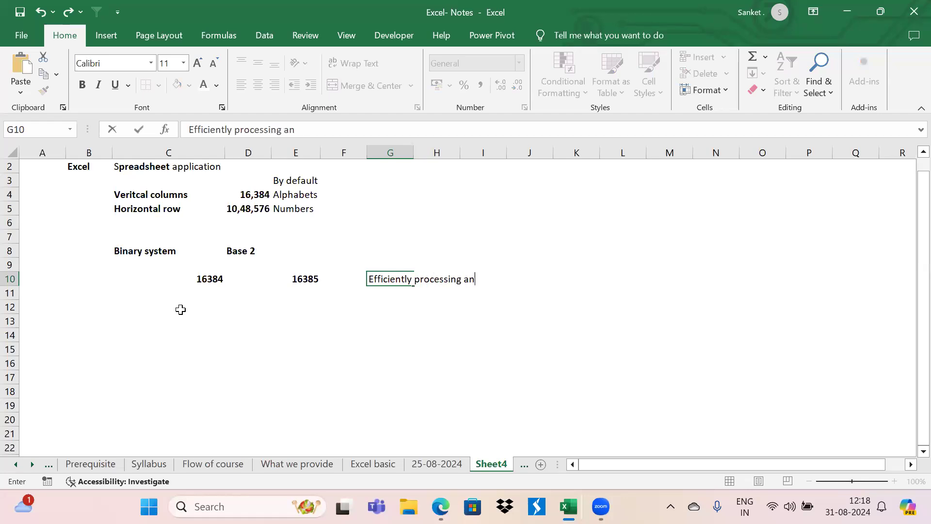
pyautogui.write('d memory')
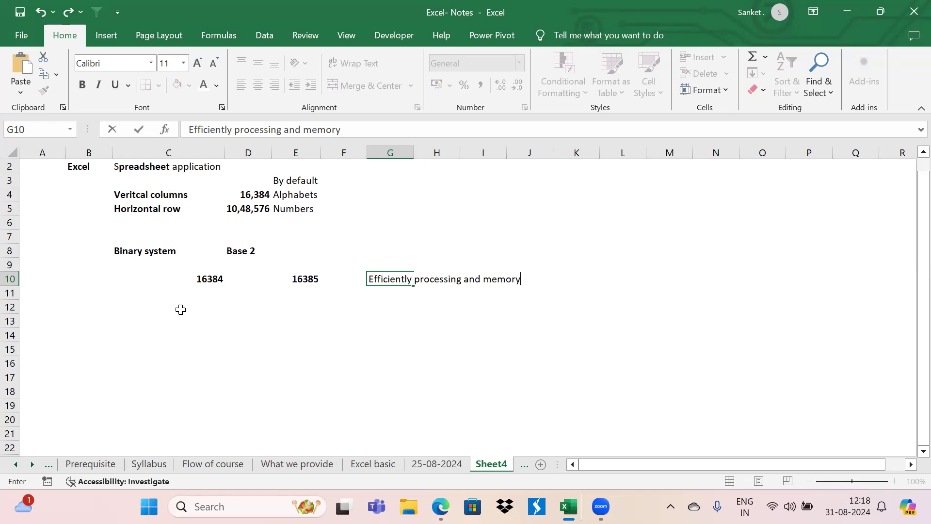
pyautogui.hotkey('ctrl', 'Return')
pyautogui.press('Down')
pyautogui.press('Up')
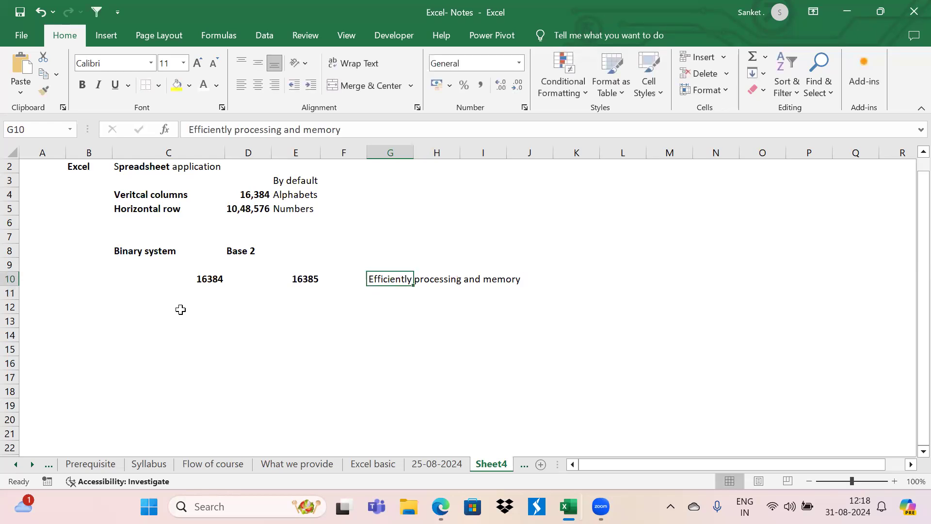
# - Calculate the row count in C11 with the formula =2^20 and make it bold
pyautogui.press('Left')
pyautogui.press('Left')
pyautogui.press('Left')
pyautogui.press('Left')
pyautogui.press('Down')
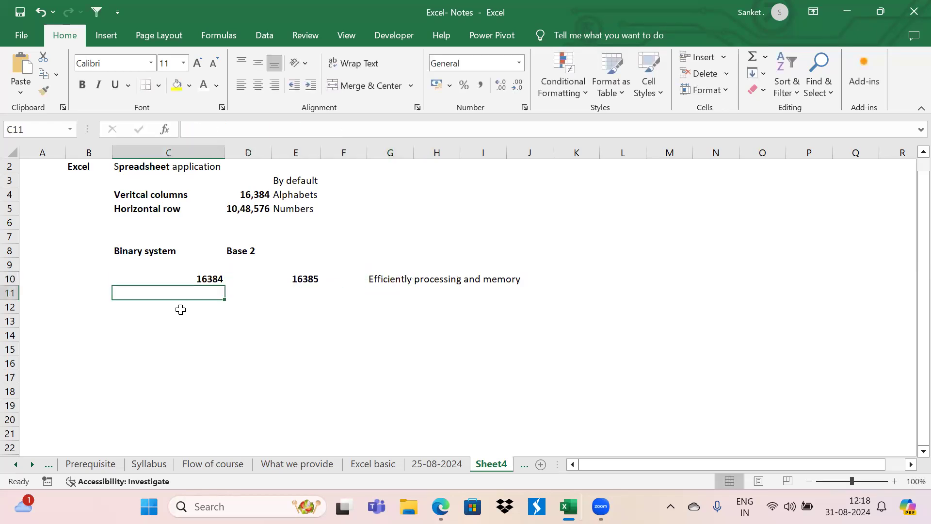
pyautogui.press('Up')
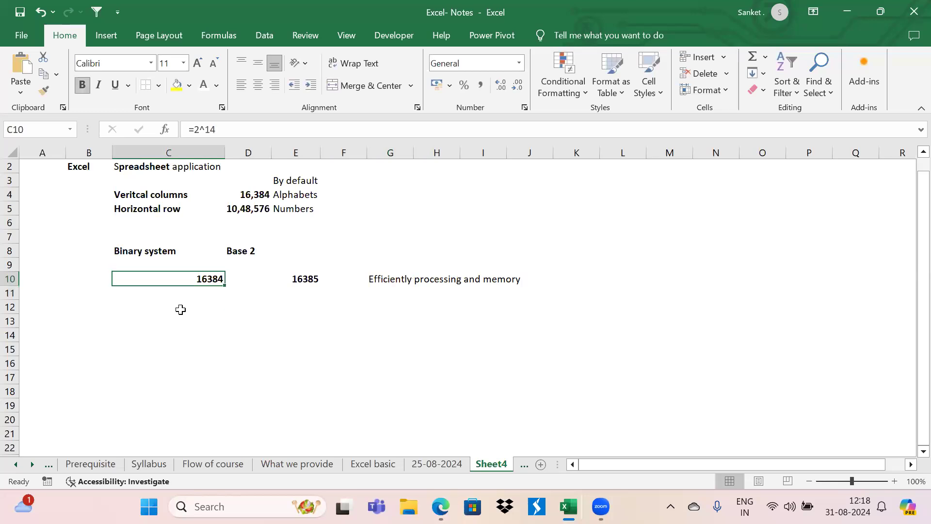
pyautogui.press('Down')
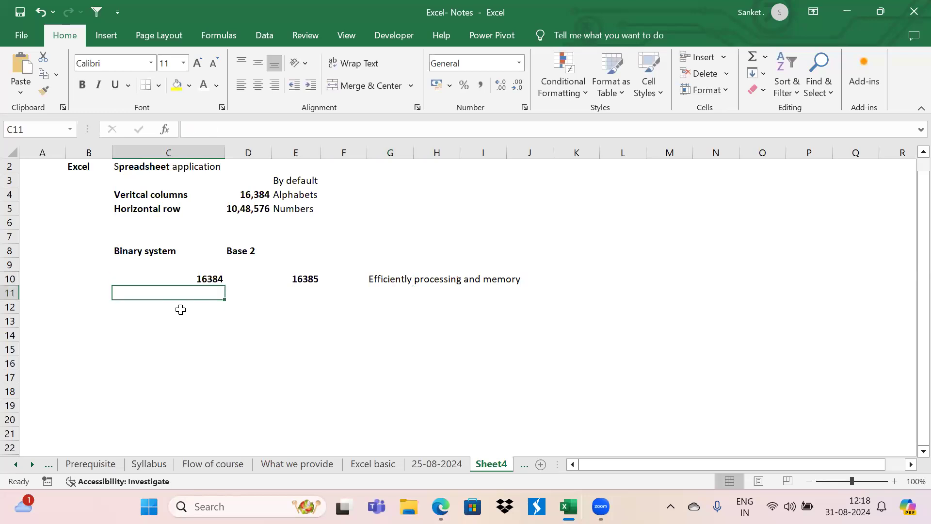
pyautogui.write('=2')
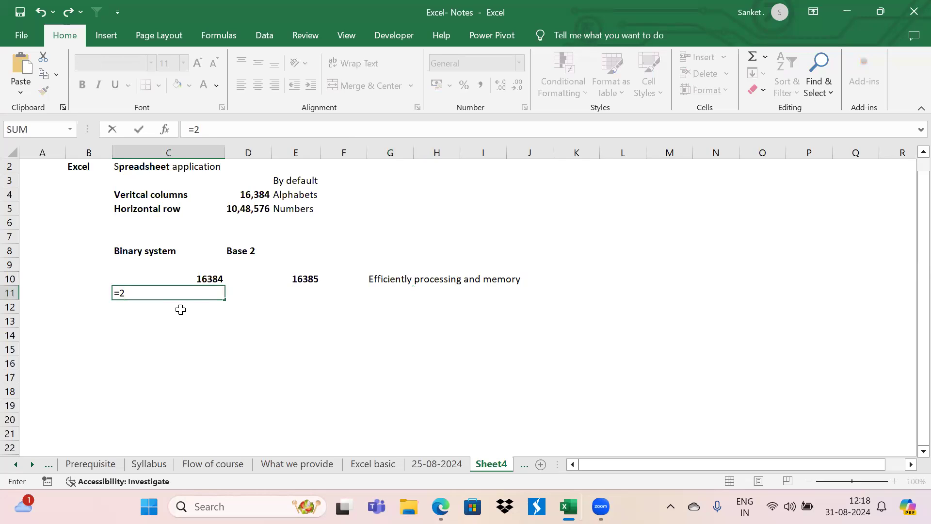
pyautogui.write('^20')
pyautogui.press('Return')
pyautogui.press('Up')
pyautogui.hotkey('ctrl', 'b')
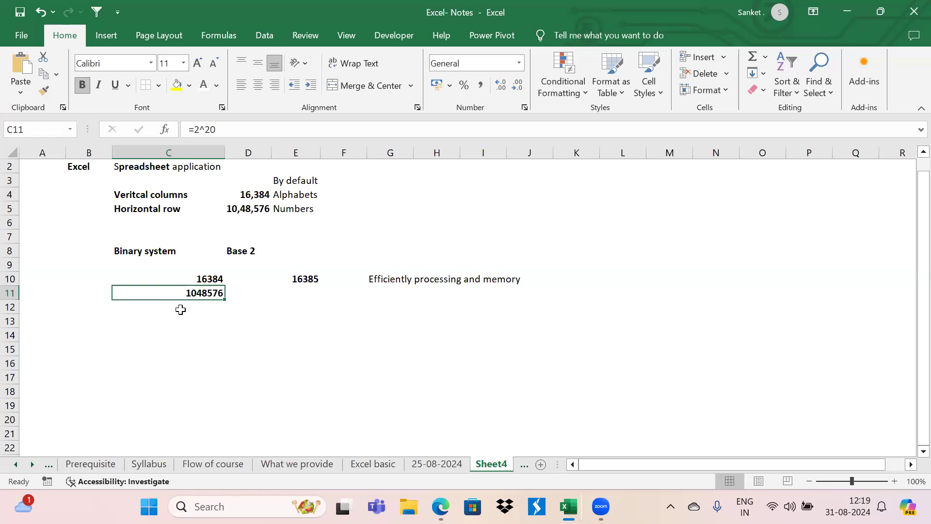
pyautogui.press('Right')
pyautogui.press('Right')
pyautogui.press('Right')
pyautogui.press('Left')
pyautogui.press('Up')
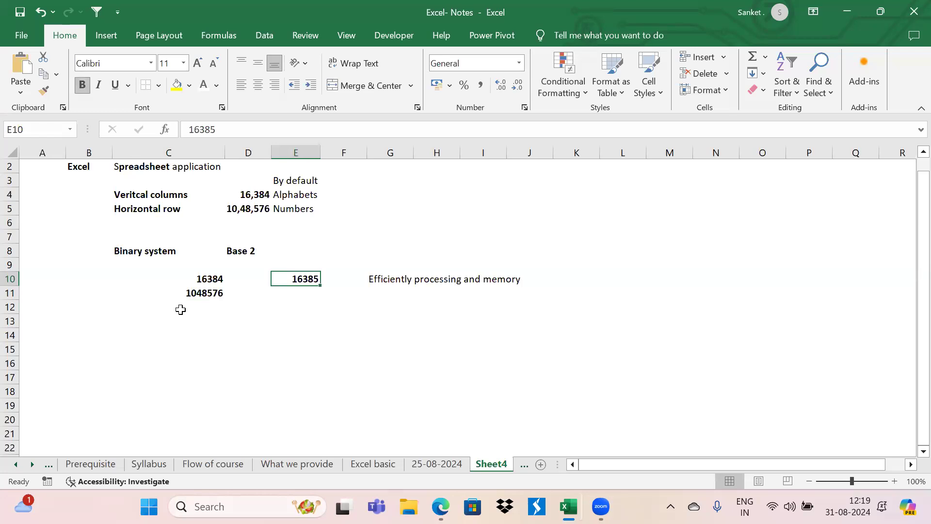
# - Enter the heading "Application" in bold in cell C15
pyautogui.press('Down')
pyautogui.press('Down')
pyautogui.press('Left')
pyautogui.press('Left')
pyautogui.press('Left')
pyautogui.press('Left')
pyautogui.press('Right')
pyautogui.press('Right')
pyautogui.hscroll(2, 180, 310)
pyautogui.scroll(-2, 180, 309)
pyautogui.press('Down')
pyautogui.press('Down')
pyautogui.press('Down')
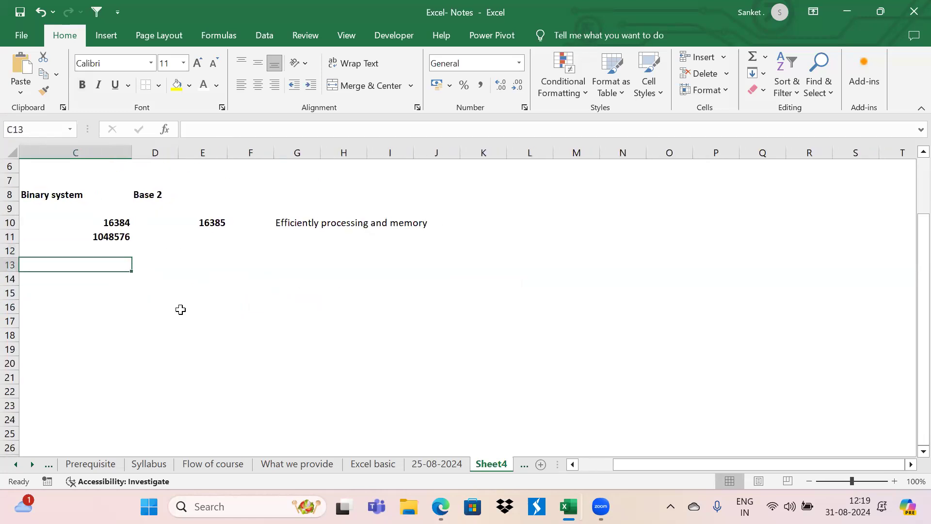
pyautogui.write('App')
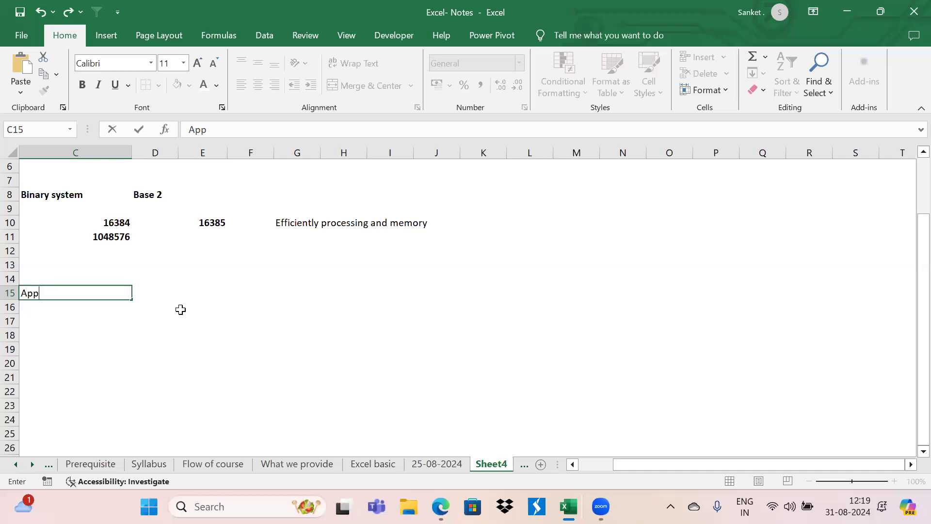
pyautogui.write('lication')
pyautogui.hotkey('ctrl', 'Return')
pyautogui.hotkey('ctrl', 'b')
pyautogui.press('Right')
pyautogui.press('Left')
pyautogui.press('Right')
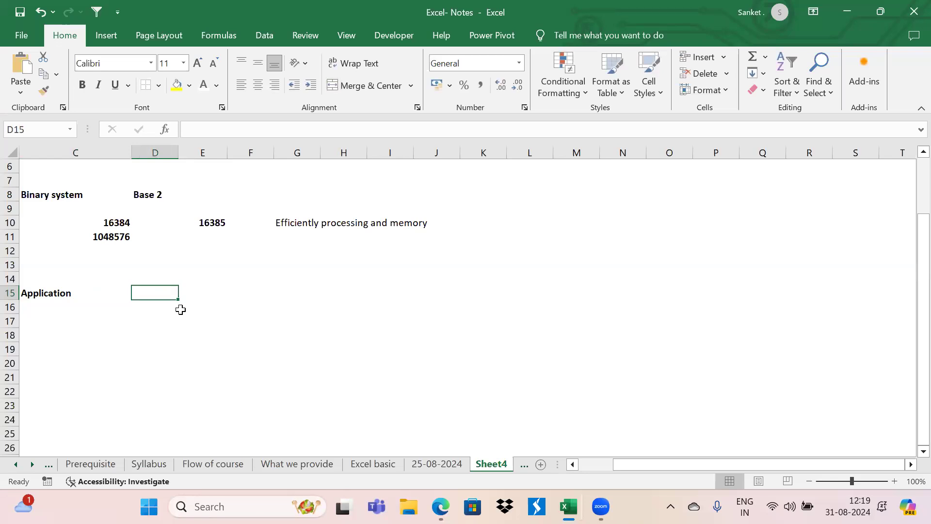
# - Number the list under the Application heading 1, 2 and 3 in cells D17 to D19
pyautogui.press('Down')
pyautogui.press('Left')
pyautogui.press('Down')
pyautogui.press('Right')
pyautogui.write('1')
pyautogui.press('Return')
pyautogui.write('2')
pyautogui.press('Return')
pyautogui.write('3')
pyautogui.press('Right')
pyautogui.press('Up')
pyautogui.press('Up')
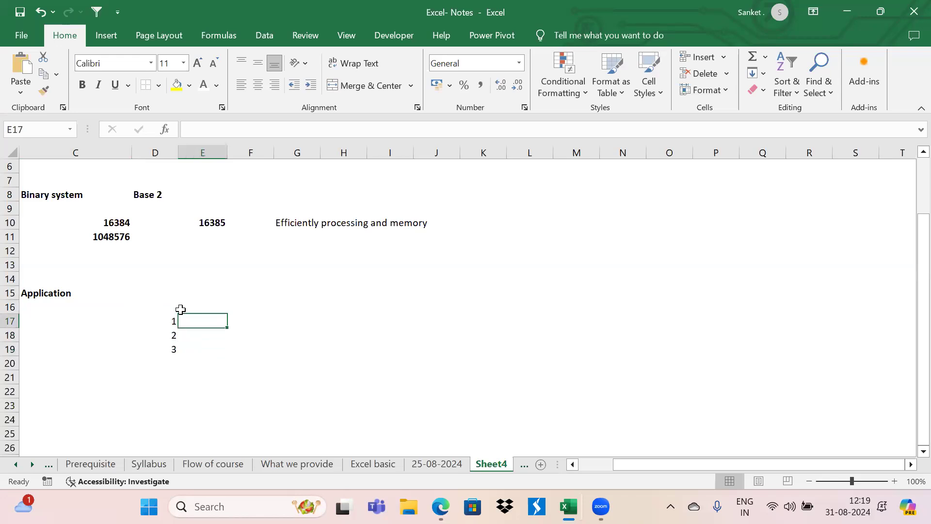
pyautogui.press('Left')
pyautogui.press('Left')
pyautogui.press('Left')
pyautogui.press('Up')
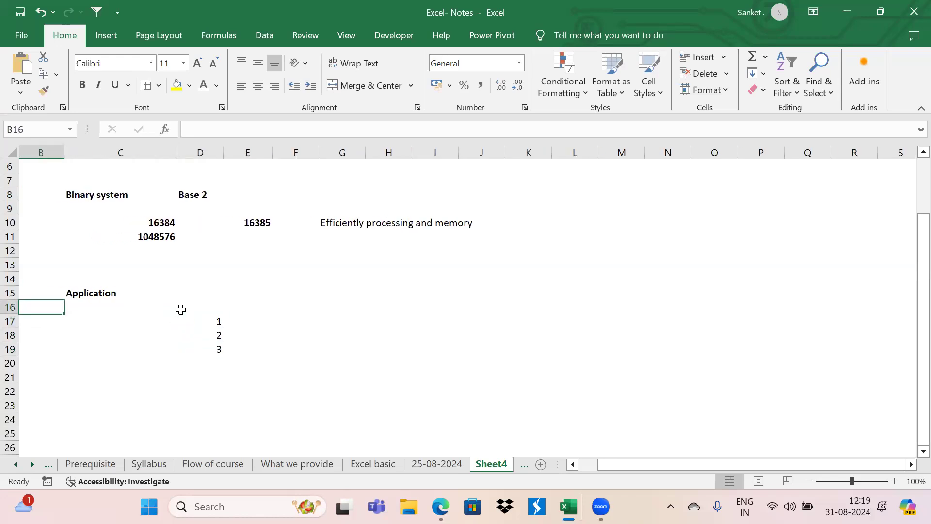
# - Enter "Data organisation" in bold in cell E17 and fit the width of column E to the text
pyautogui.press('Up')
pyautogui.press('Right')
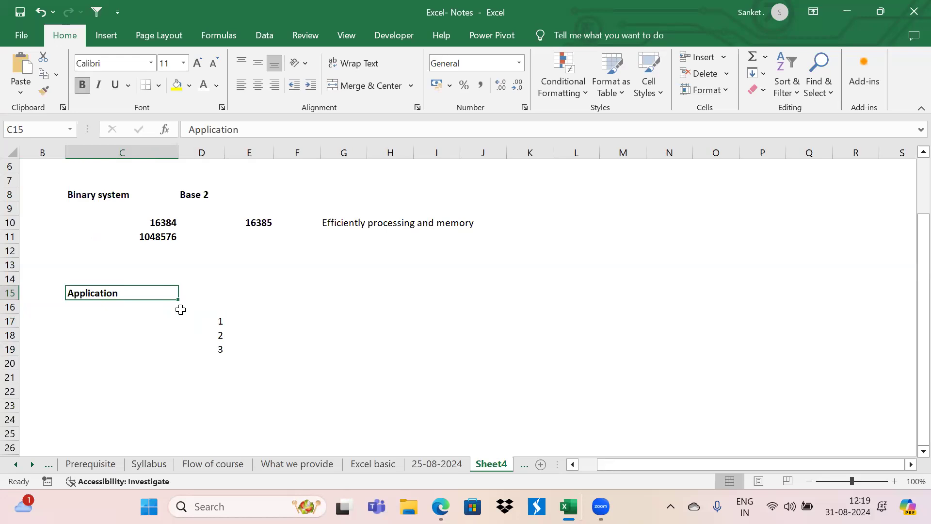
pyautogui.press('Right')
pyautogui.press('Right')
pyautogui.press('Down')
pyautogui.press('Down')
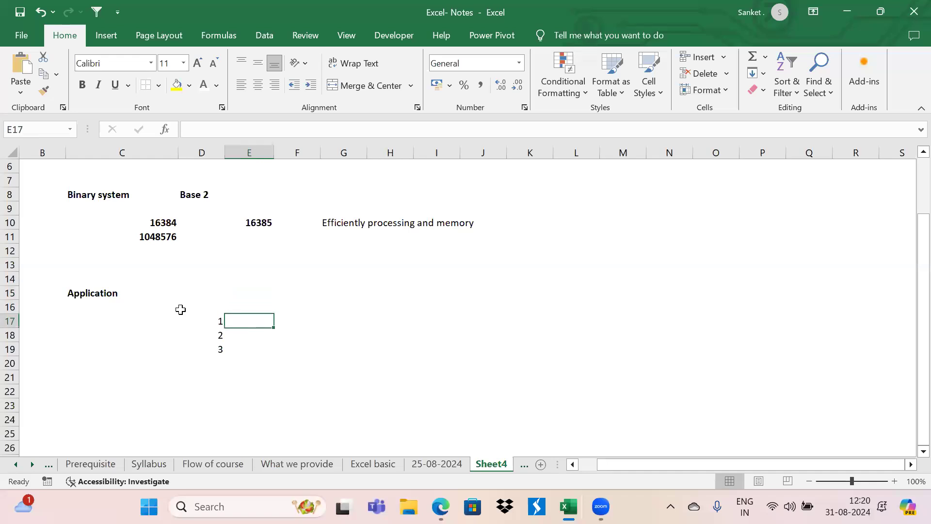
pyautogui.write('Data organiz')
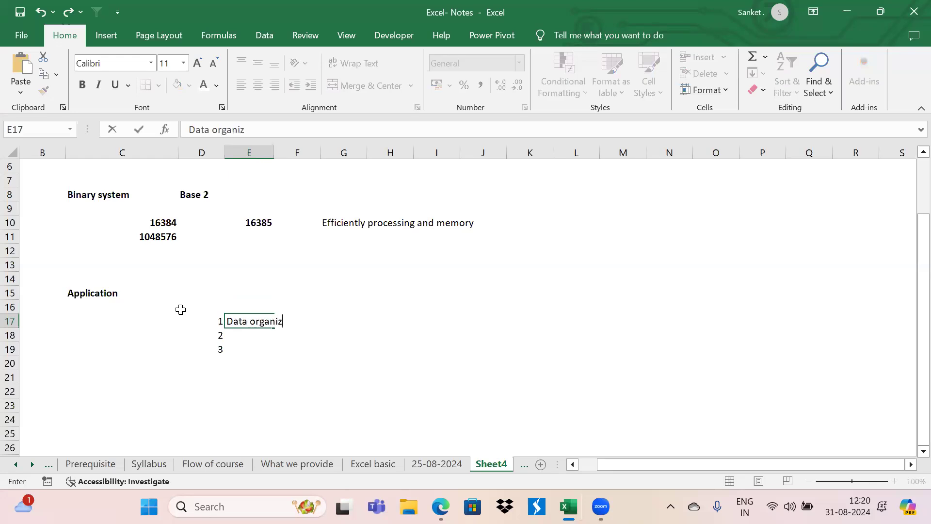
pyautogui.press('BackSpace')
pyautogui.write('sation')
pyautogui.press('Tab')
pyautogui.press('Left')
pyautogui.hotkey('ctrl', 'b')
pyautogui.hotkey('alt', 'h')
pyautogui.press('o')
pyautogui.press('i')
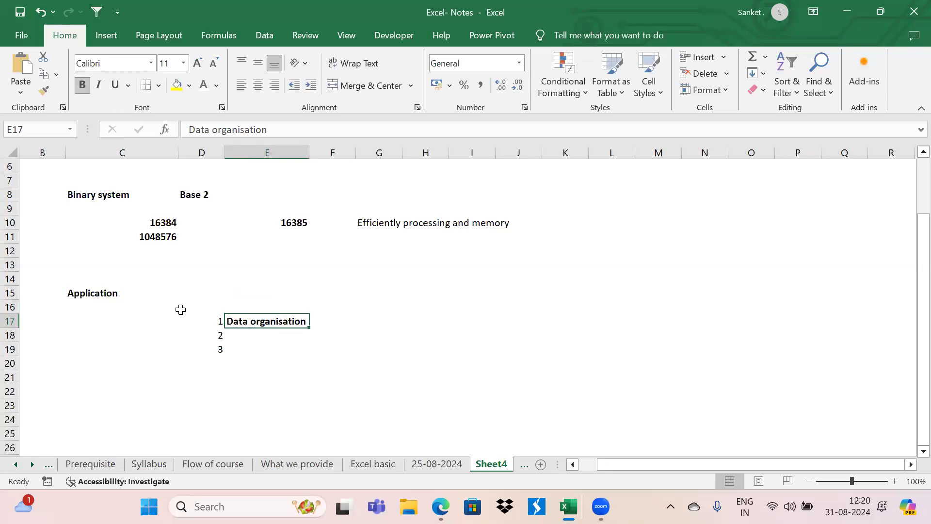
# - Enter "Data analysis" in bold in cell E18 as the second application
pyautogui.press('Down')
pyautogui.write('Data ')
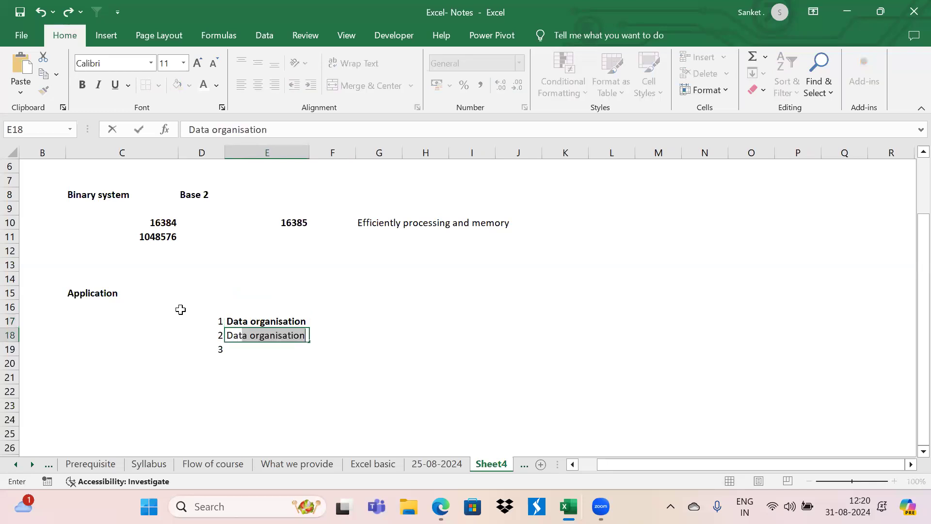
pyautogui.write('analysis')
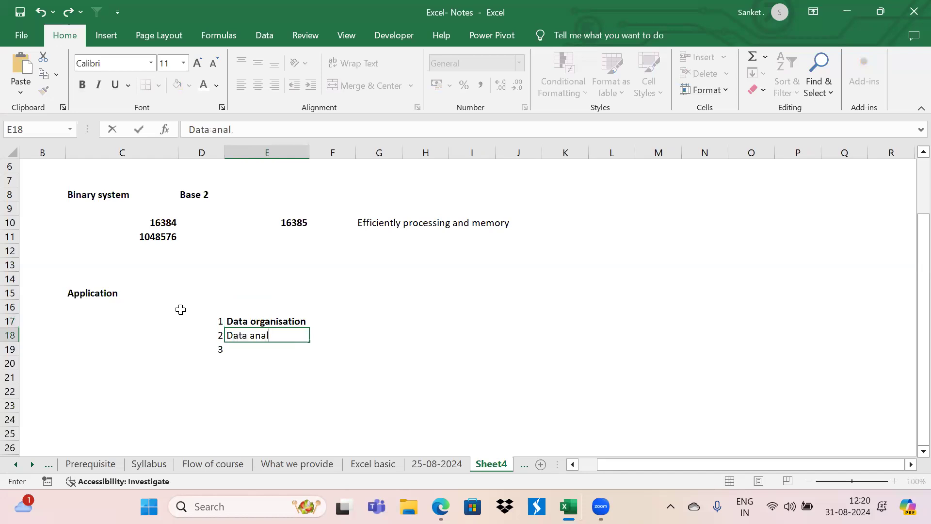
pyautogui.press('Return')
pyautogui.press('Up')
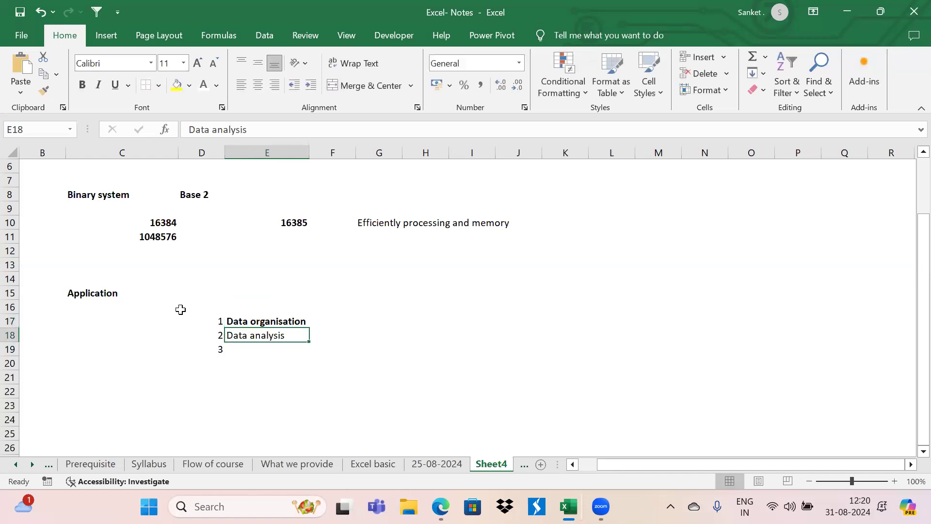
pyautogui.hotkey('ctrl', 'b')
pyautogui.press('Down')
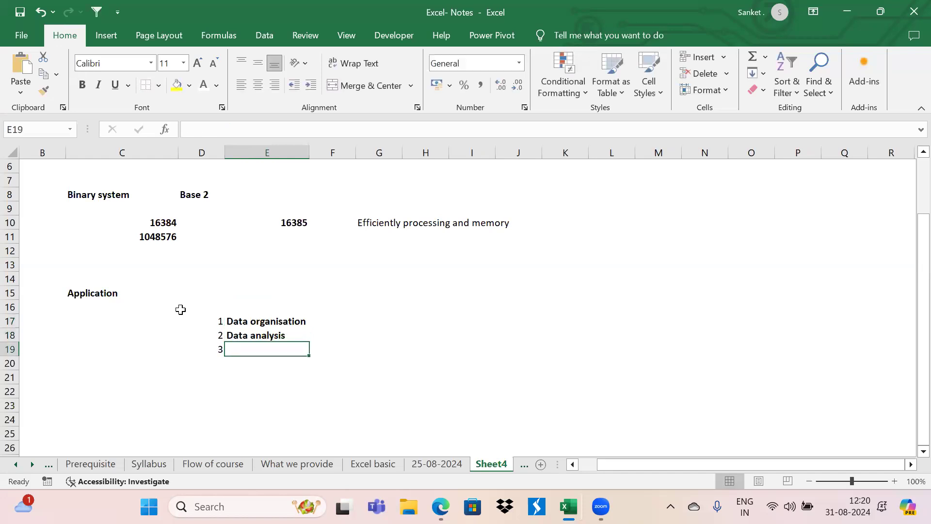
# - Enter "Visualization" in bold in cell E19 as the third application
pyautogui.write('Visual')
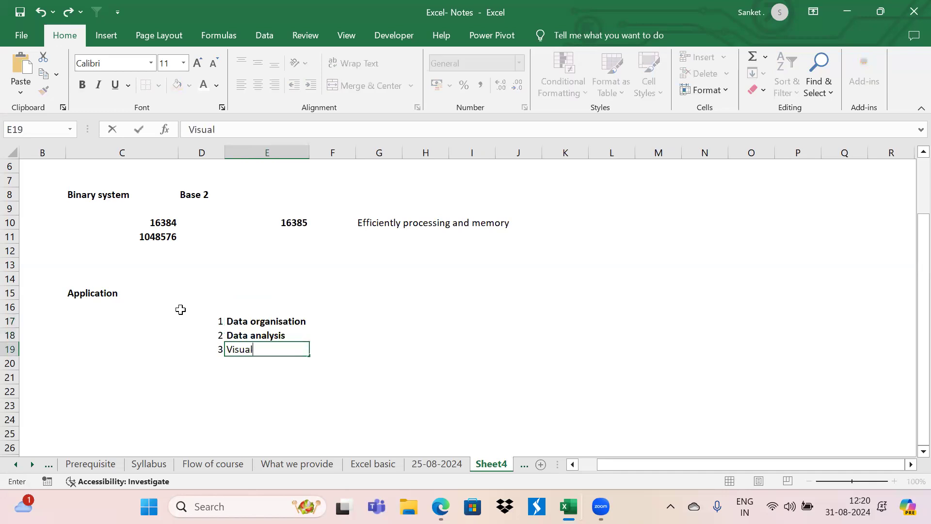
pyautogui.write('ization')
pyautogui.press('Tab')
pyautogui.press('Left')
pyautogui.hotkey('ctrl', 'b')
# - Enter "Structred" in bold in cell F17, beside Data organisation
pyautogui.press('Up')
pyautogui.press('Up')
pyautogui.hotkey('shift', 'Down')
pyautogui.hotkey('shift', 'Down')
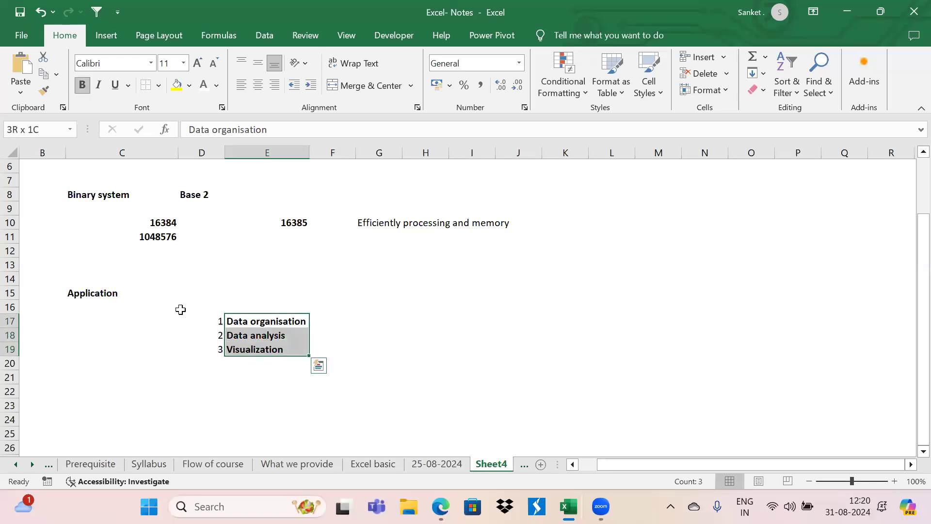
pyautogui.press('Right')
pyautogui.press('Left')
pyautogui.press('Right')
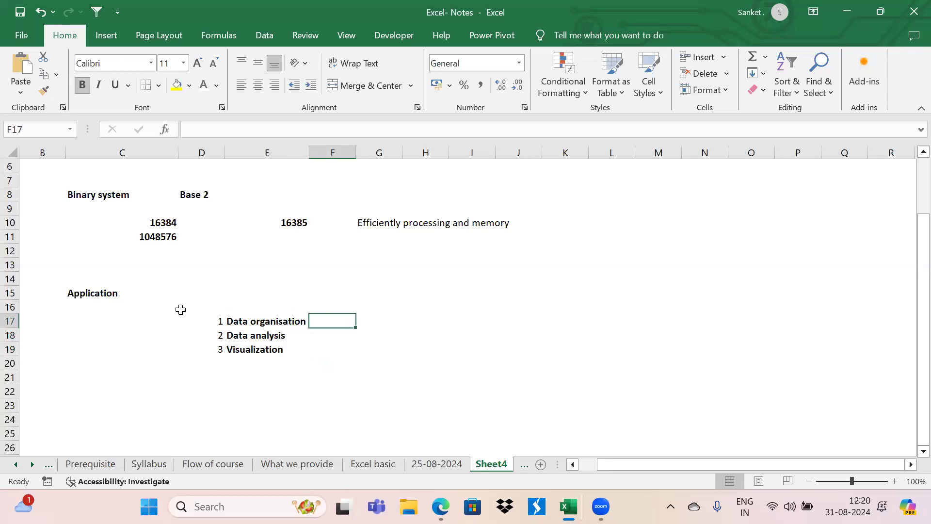
pyautogui.write('Struc')
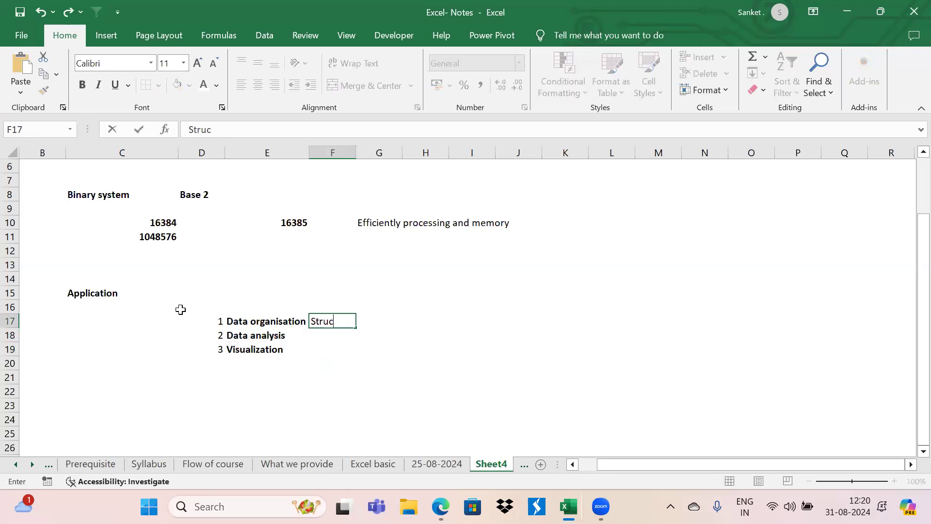
pyautogui.write('tred')
pyautogui.press('Right')
pyautogui.press('Left')
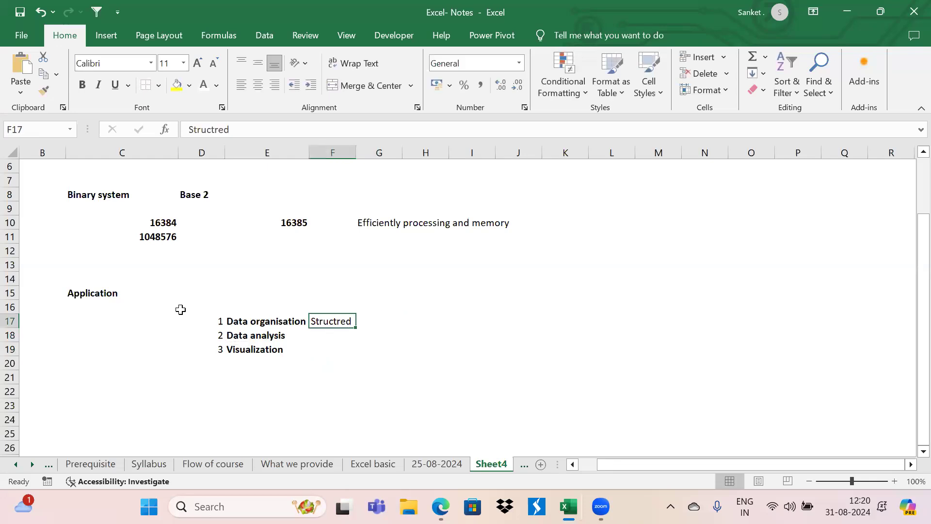
pyautogui.hotkey('ctrl', 'b')
pyautogui.press('Right')
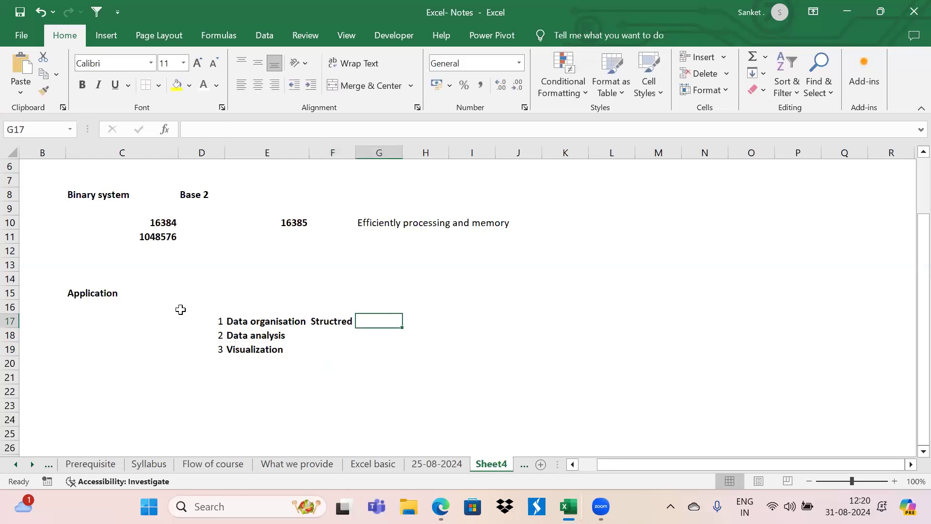
pyautogui.press('Left')
pyautogui.press('Left')
pyautogui.press('Down')
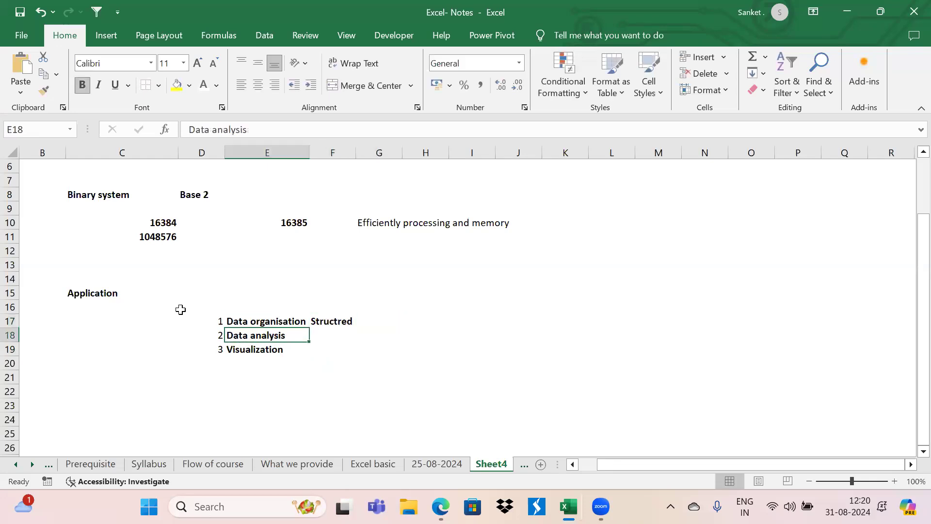
pyautogui.press('Right')
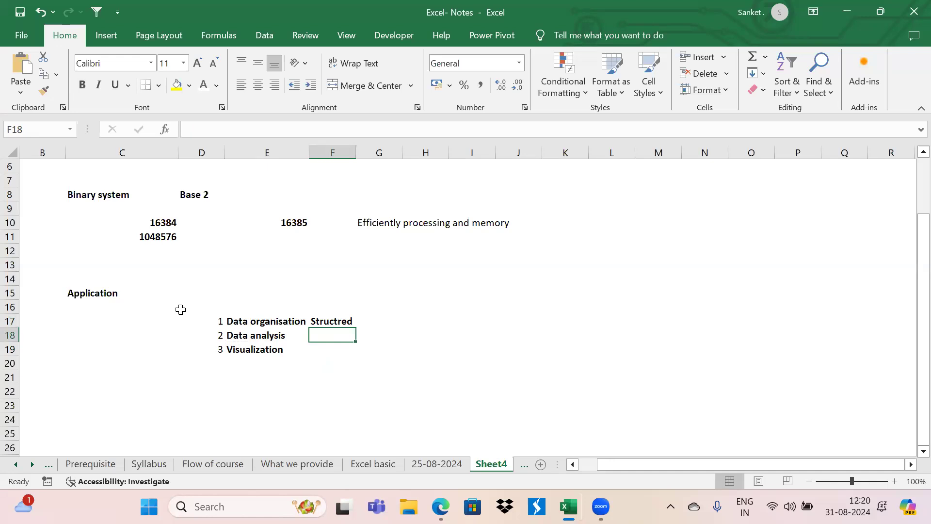
pyautogui.press('Up')
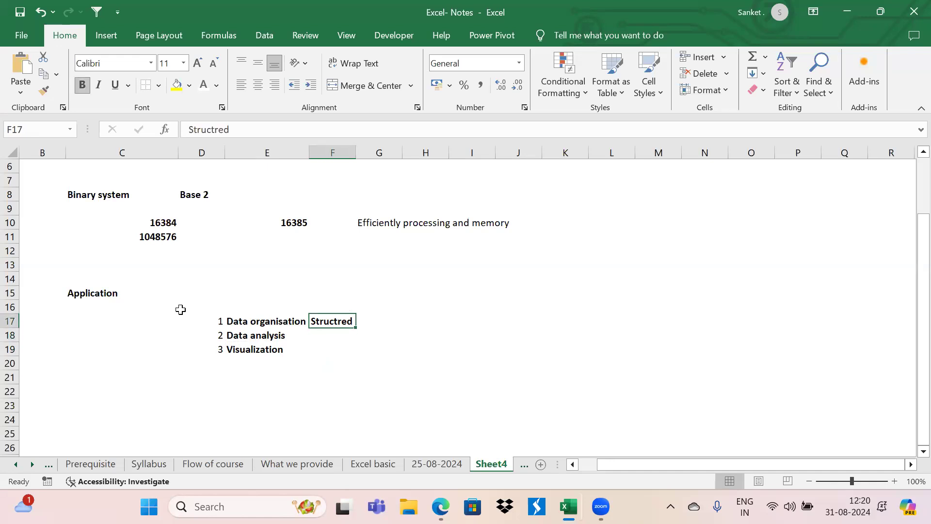
pyautogui.press('Down')
pyautogui.press('Down')
pyautogui.press('Down')
pyautogui.press('Down')
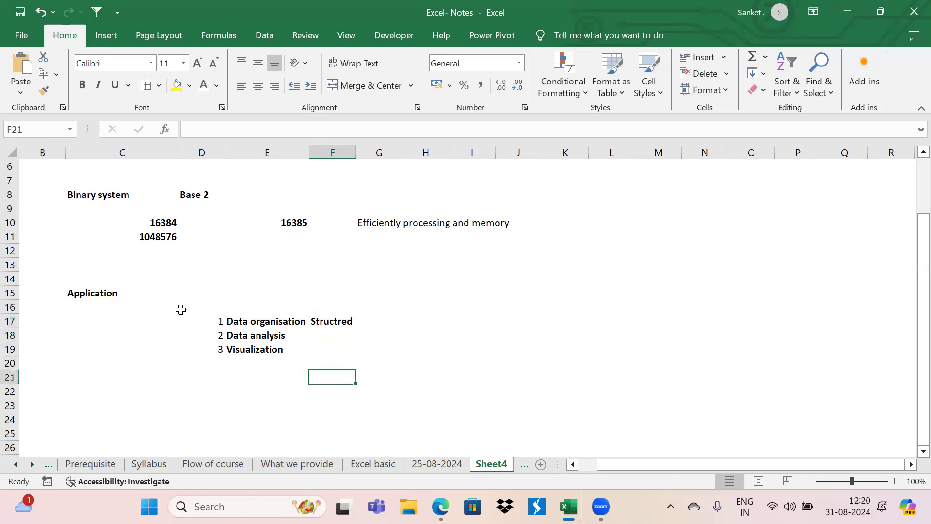
pyautogui.press('Left')
pyautogui.scroll(-1, 330, 342)
pyautogui.write('=sum')
pyautogui.press('Tab')
pyautogui.press('BackSpace')
pyautogui.press('Escape')
# - Enter "Sum" in cell E21 and "Function" in cell F21, with Function in bold
pyautogui.write('Sum')
pyautogui.press('Tab')
pyautogui.write('Function')
pyautogui.press('Tab')
pyautogui.click(331, 347)
pyautogui.hotkey('ctrl', 'b')
# - List "Average" and "If" below Sum in cells E22 and E23
pyautogui.press('Right')
pyautogui.press('Left')
pyautogui.press('Left')
pyautogui.press('Left')
pyautogui.press('Down')
pyautogui.press('Right')
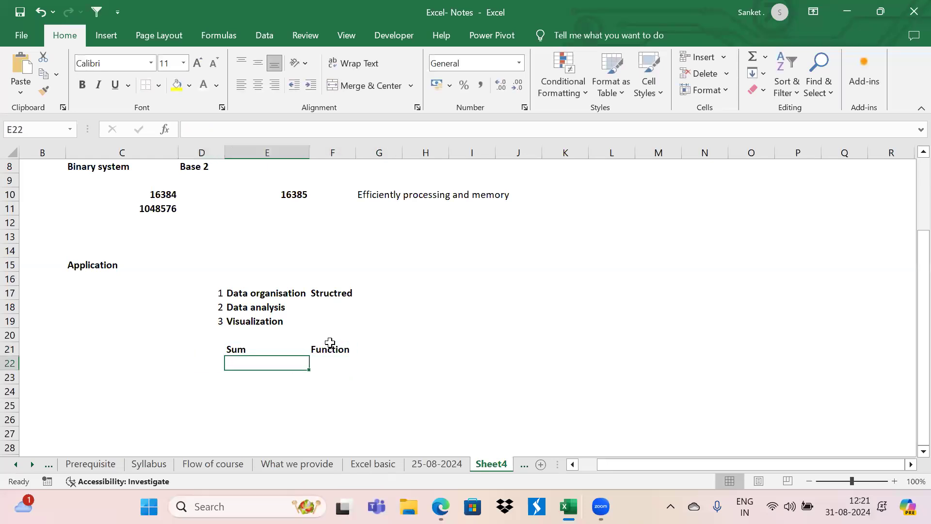
pyautogui.write('Avea')
pyautogui.press('BackSpace')
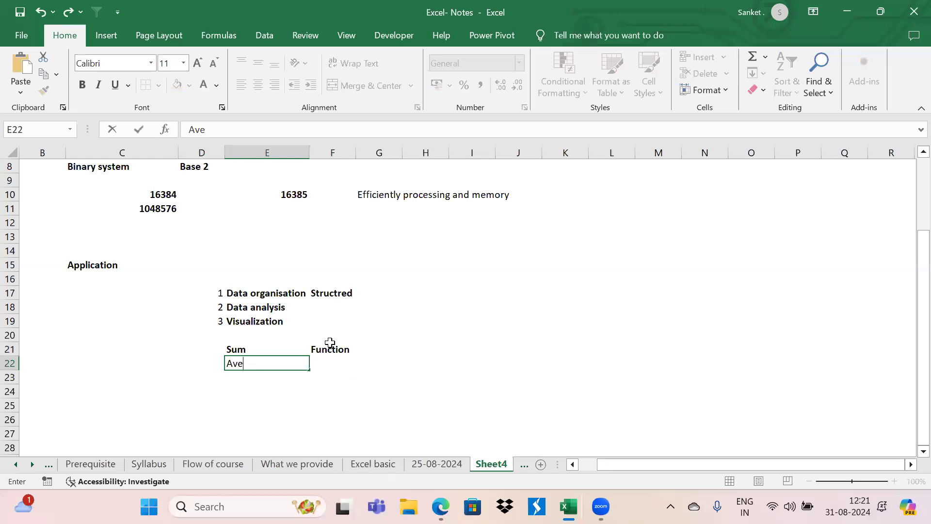
pyautogui.write('rage')
pyautogui.press('Return')
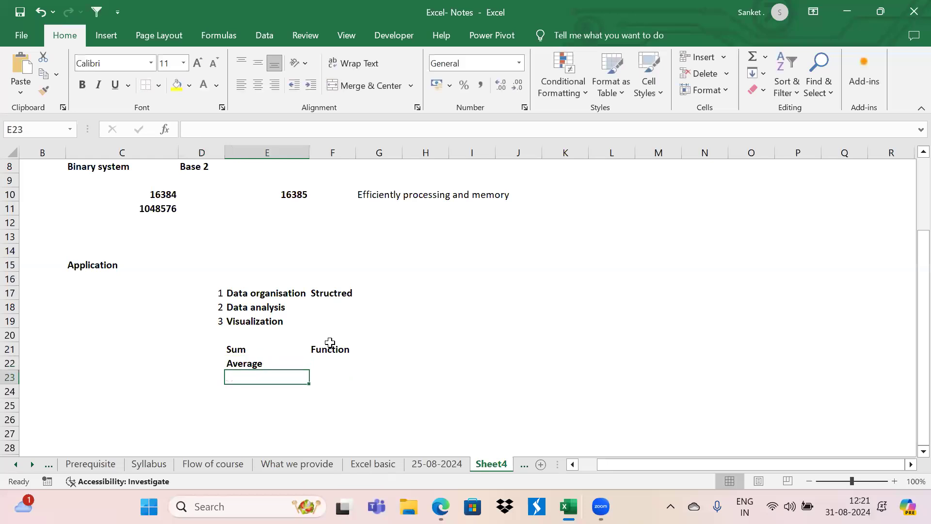
pyautogui.write('If')
pyautogui.press('Return')
# - Enter "Function" in cell H21 and "Formulas" in cell I21
pyautogui.press('Up')
pyautogui.press('Up')
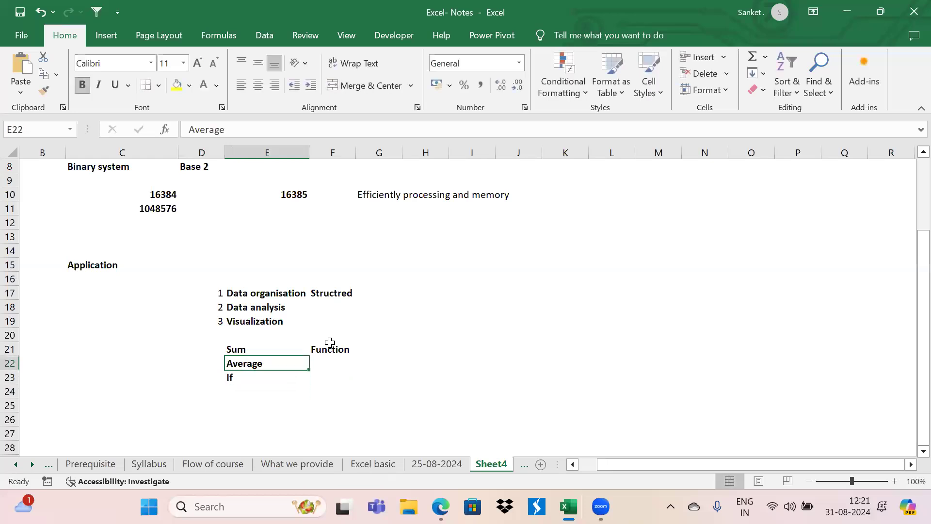
pyautogui.hotkey('shift', 'Down')
pyautogui.hotkey('shift', 'Down')
pyautogui.hotkey('shift', 'Right')
pyautogui.press('Right')
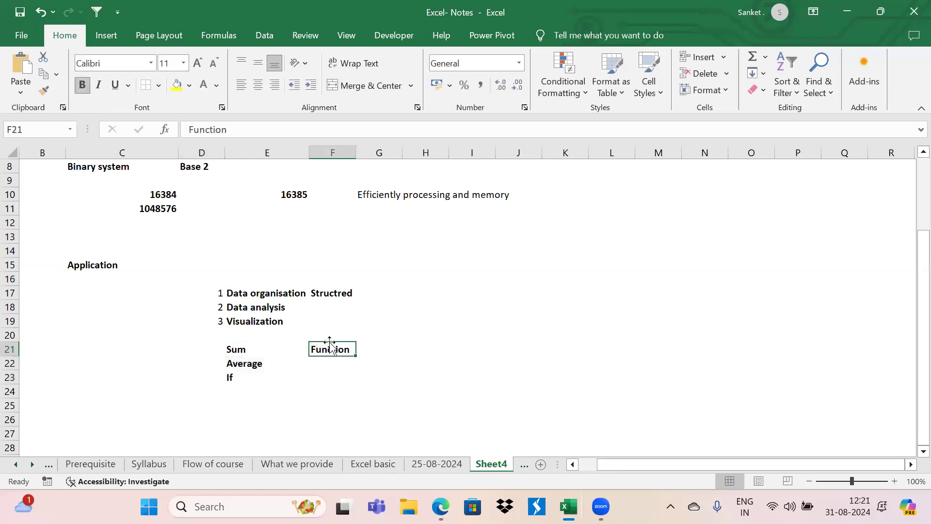
pyautogui.press('Right')
pyautogui.press('Right')
pyautogui.write('Functions')
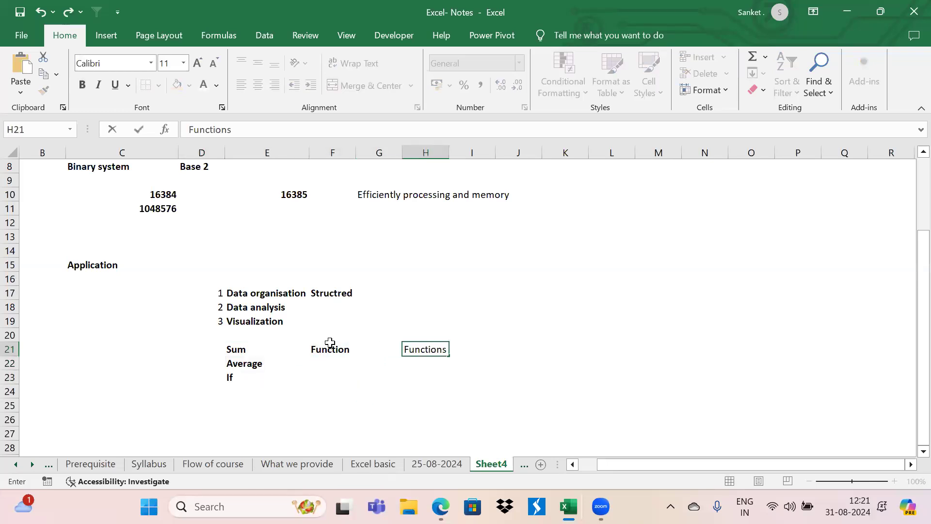
pyautogui.press('BackSpace')
pyautogui.press('Right')
pyautogui.write('Formulas')
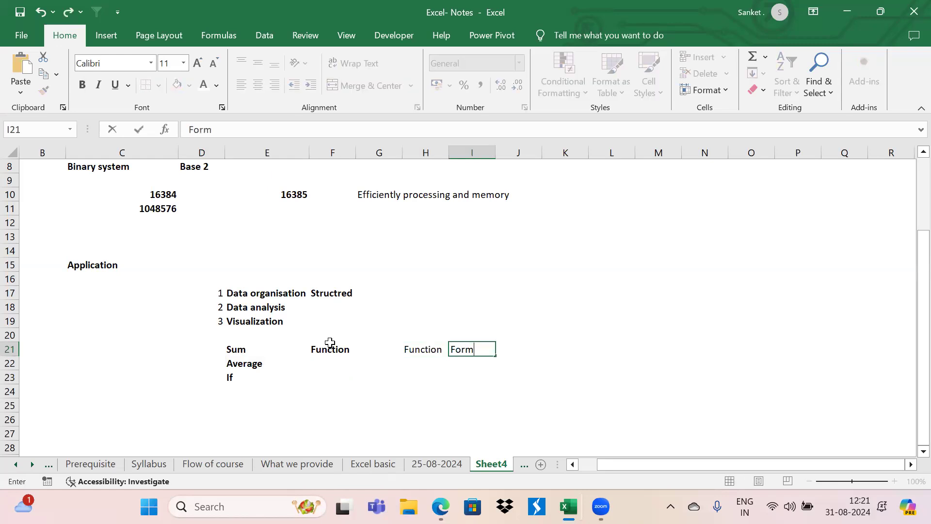
pyautogui.press('Right')
# - Delete the function examples in the range E21:J23
pyautogui.press('Left')
pyautogui.press('Left')
pyautogui.press('Left')
pyautogui.press('Left')
pyautogui.press('Left')
pyautogui.press('Left')
pyautogui.press('Right')
pyautogui.hotkey('shift', 'Down')
pyautogui.hotkey('shift', 'Down')
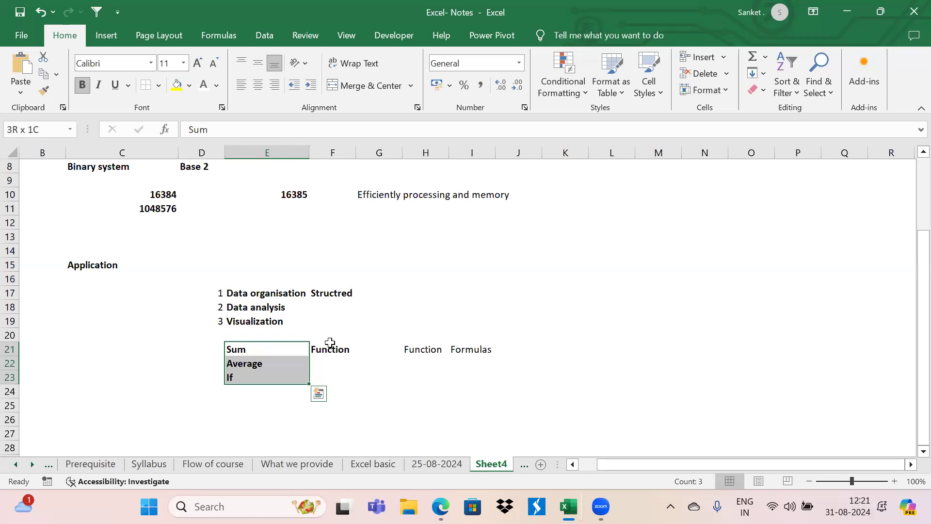
pyautogui.hotkey('shift', 'Right')
pyautogui.hotkey('shift', 'Right')
pyautogui.hotkey('shift', 'Right')
pyautogui.hotkey('shift', 'Right')
pyautogui.hotkey('shift', 'Right')
pyautogui.press('Delete')
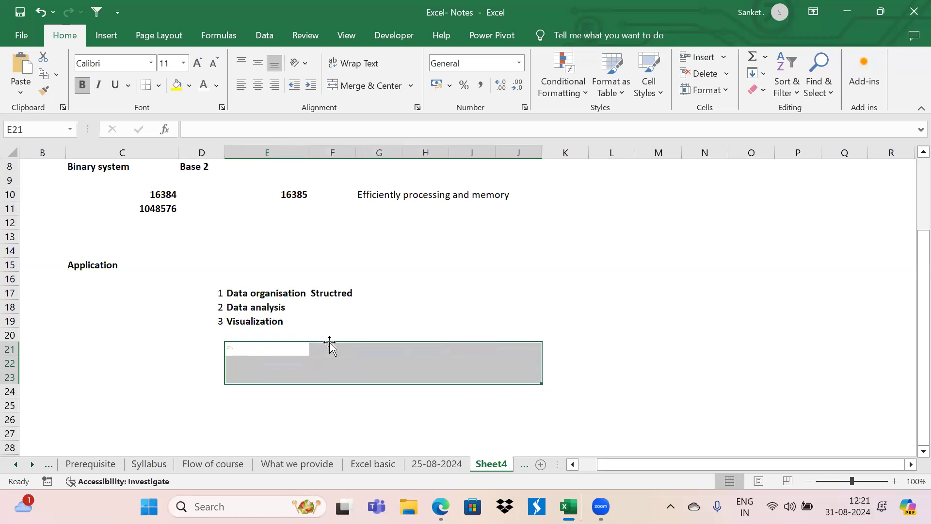
pyautogui.press('Right')
pyautogui.press('Left')
pyautogui.press('Left')
pyautogui.press('Up')
pyautogui.press('Right')
pyautogui.press('Right')
pyautogui.press('Up')
pyautogui.press('Left')
pyautogui.press('Left')
pyautogui.press('Up')
pyautogui.press('Right')
pyautogui.press('Up')
pyautogui.press('Down')
pyautogui.press('Down')
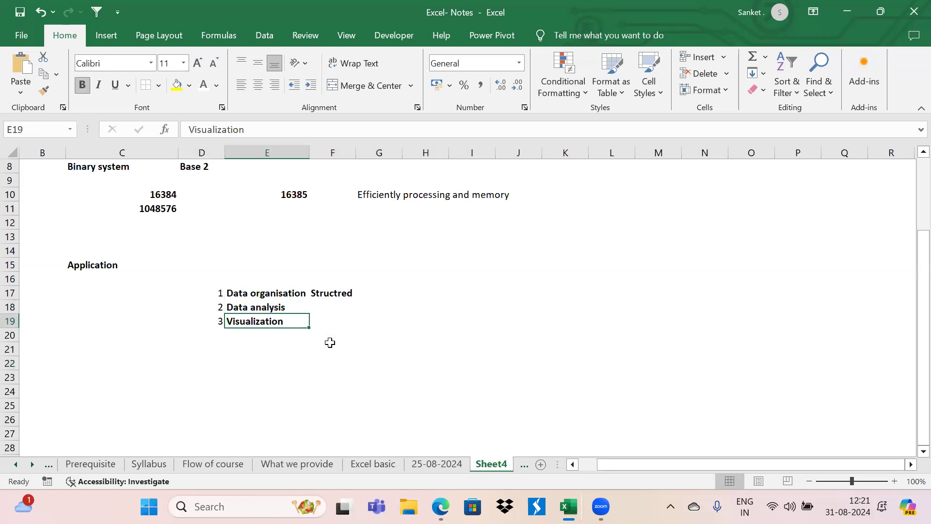
pyautogui.press('Return')
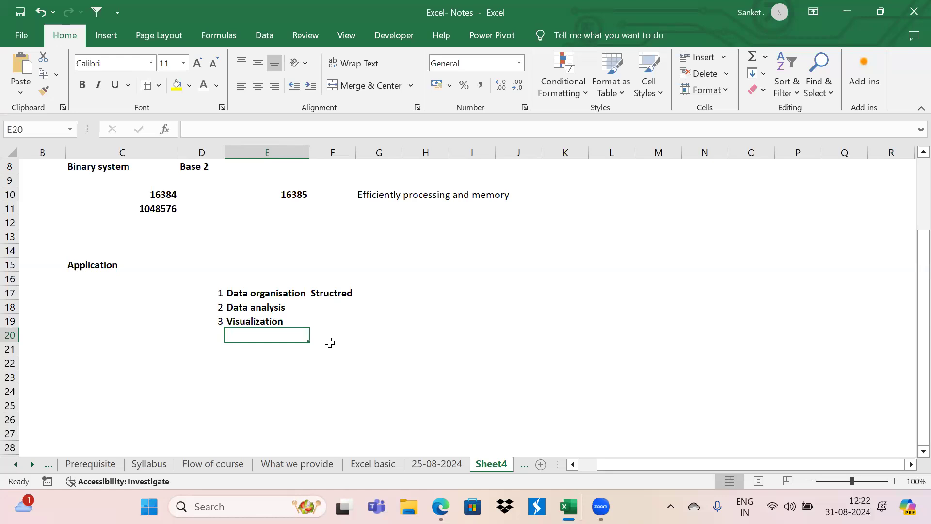
# - Enter the heading "Who developed excel" in bold in cell C21
pyautogui.press('Left')
pyautogui.press('Left')
pyautogui.press('Left')
pyautogui.press('Down')
pyautogui.press('Right')
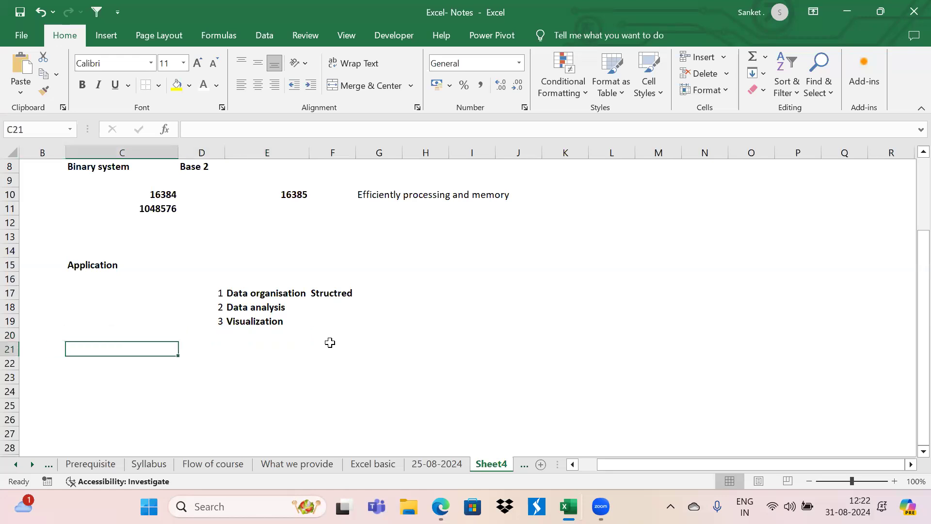
pyautogui.write('Who developed excel')
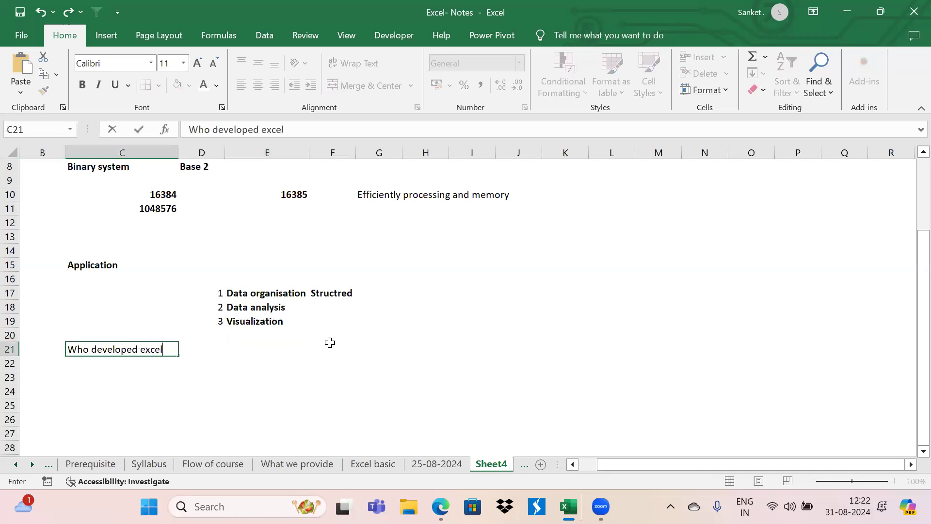
pyautogui.press('Right')
pyautogui.press('Left')
pyautogui.hotkey('ctrl', 'b')
pyautogui.press('Down')
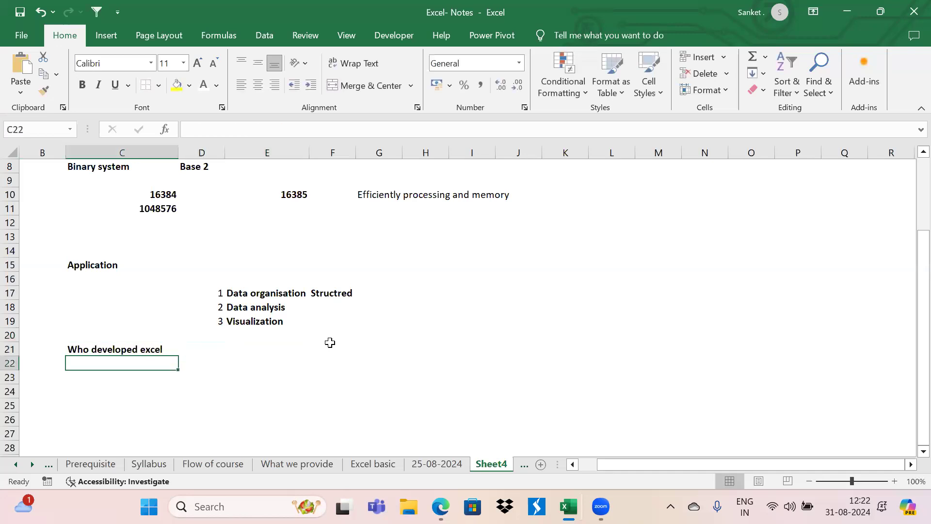
# - Enter "Microsoft" in cell C22, under the Who developed excel heading
pyautogui.scroll(-1, 330, 342)
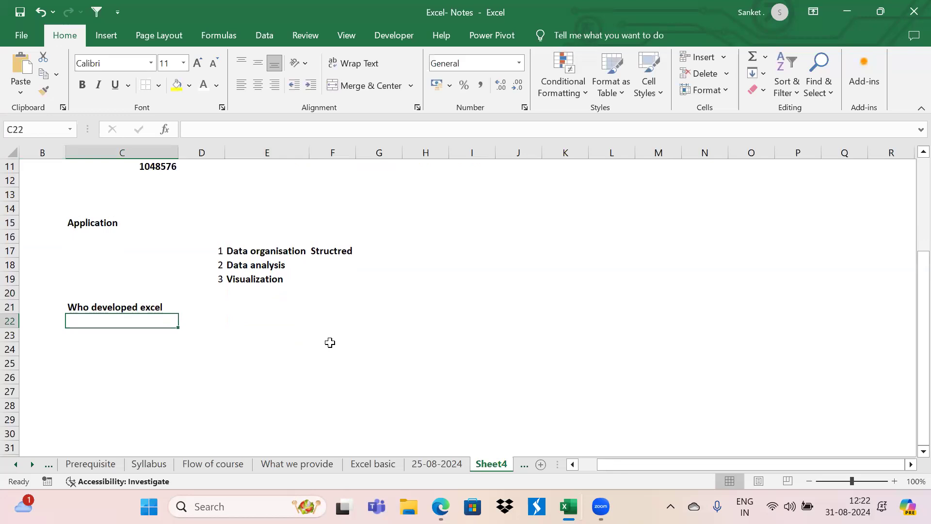
pyautogui.write('Micros')
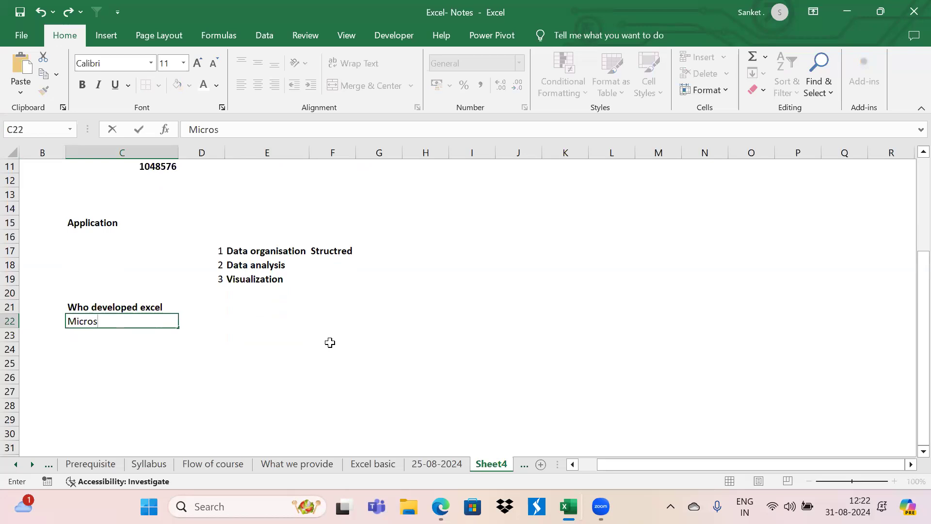
pyautogui.write('oft')
pyautogui.press('Tab')
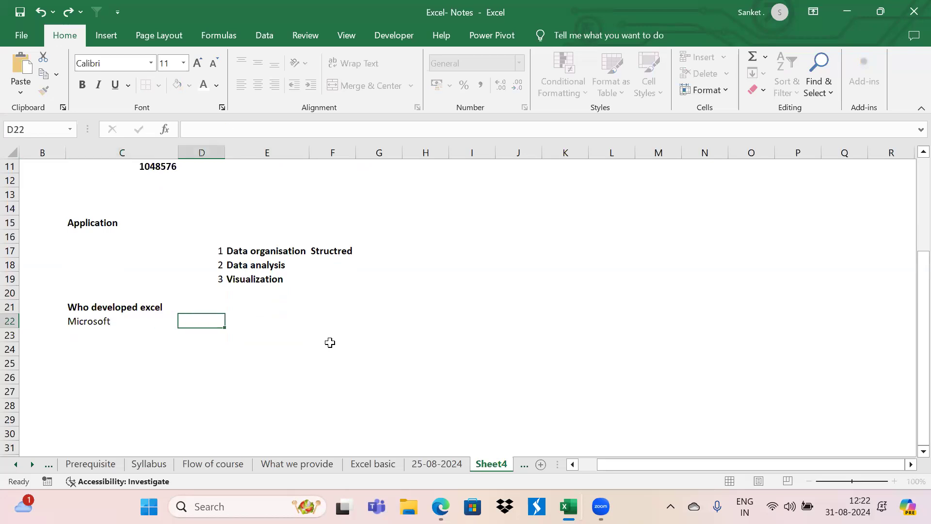
# - Make "Microsoft" in cell C22 bold and enter the year 1985 in bold in cell D22
pyautogui.press('Left')
pyautogui.hotkey('ctrl', 'b')
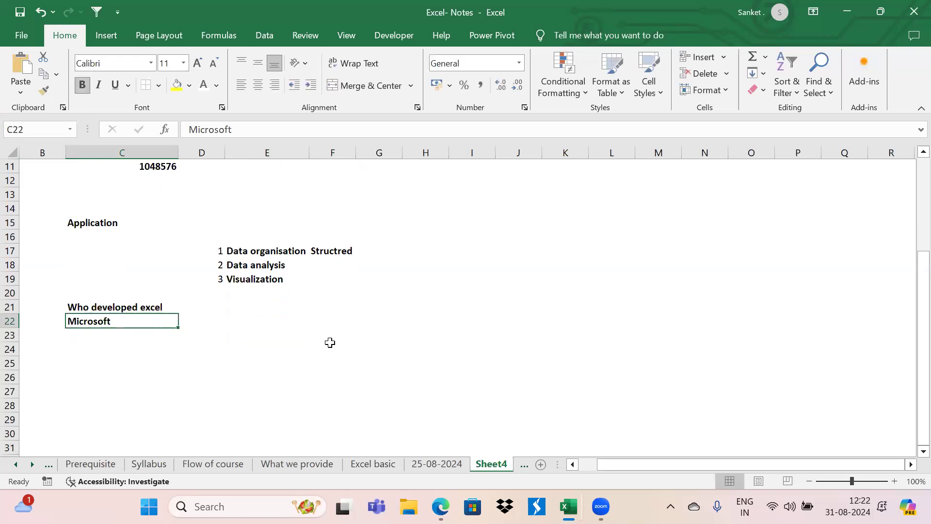
pyautogui.press('Tab')
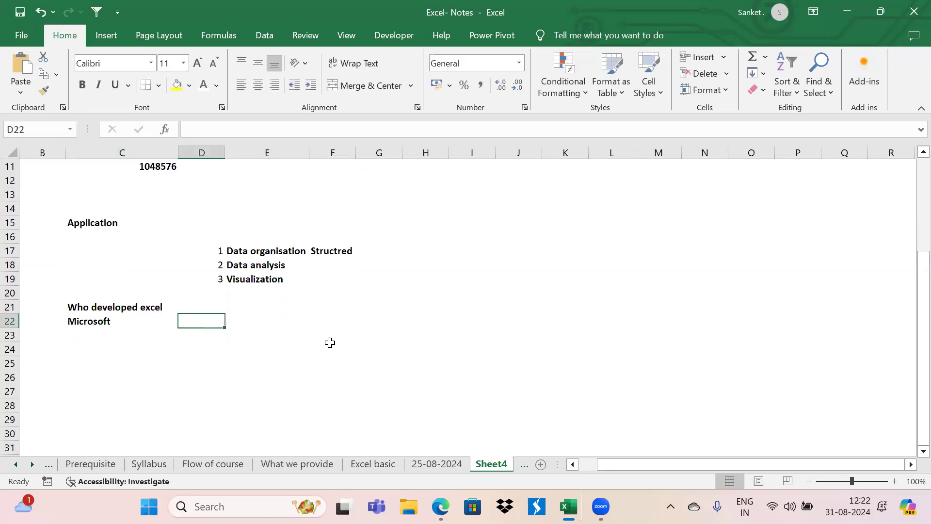
pyautogui.write('1985')
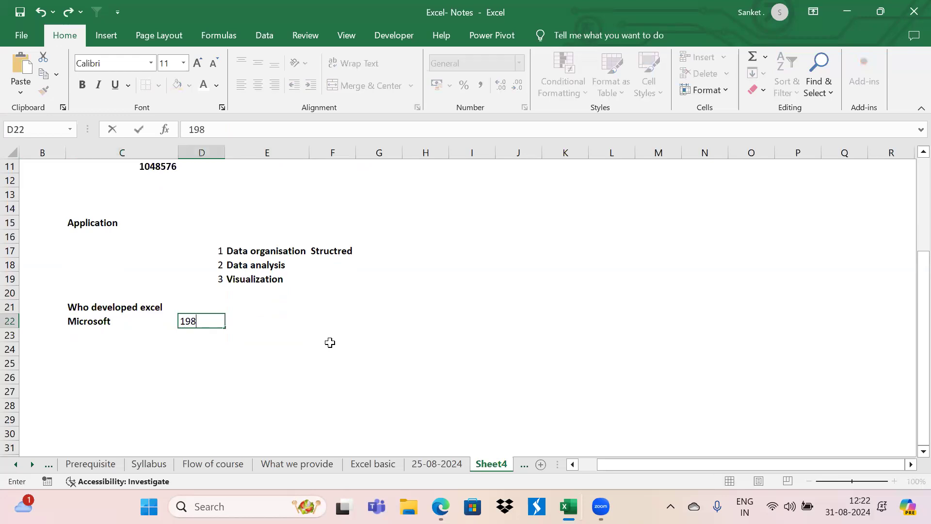
pyautogui.press('Tab')
pyautogui.press('Left')
pyautogui.hotkey('ctrl', 'b')
# - Enter "Apple Macintosh" in cell E22, beside the year 1985
pyautogui.press('Tab')
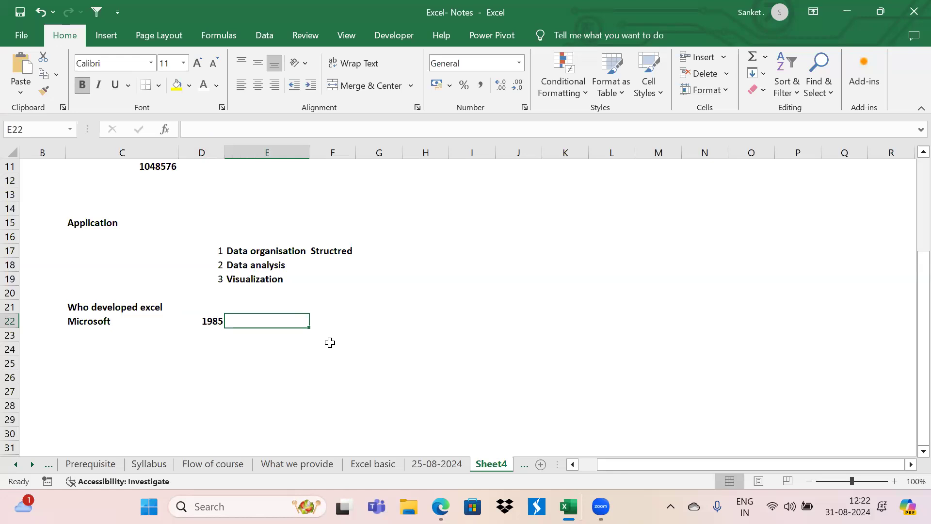
pyautogui.write('Apple Ma')
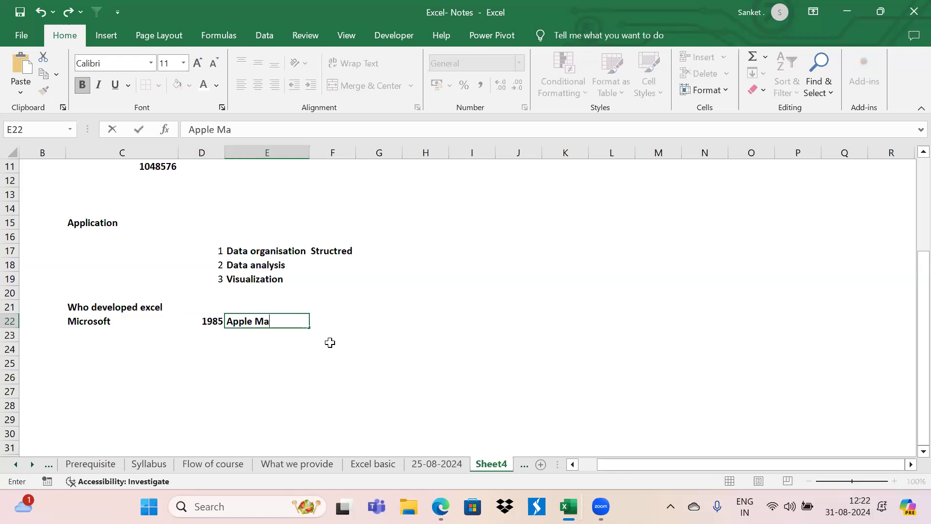
pyautogui.write('cintosh')
pyautogui.hotkey('ctrl', 'Return')
pyautogui.press('Left')
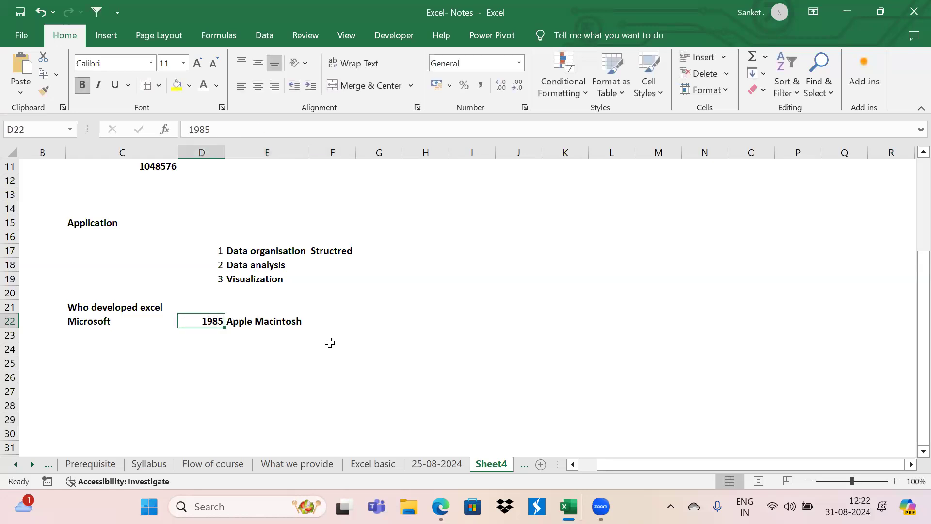
pyautogui.hotkey('shift', 'Right')
pyautogui.press('Right')
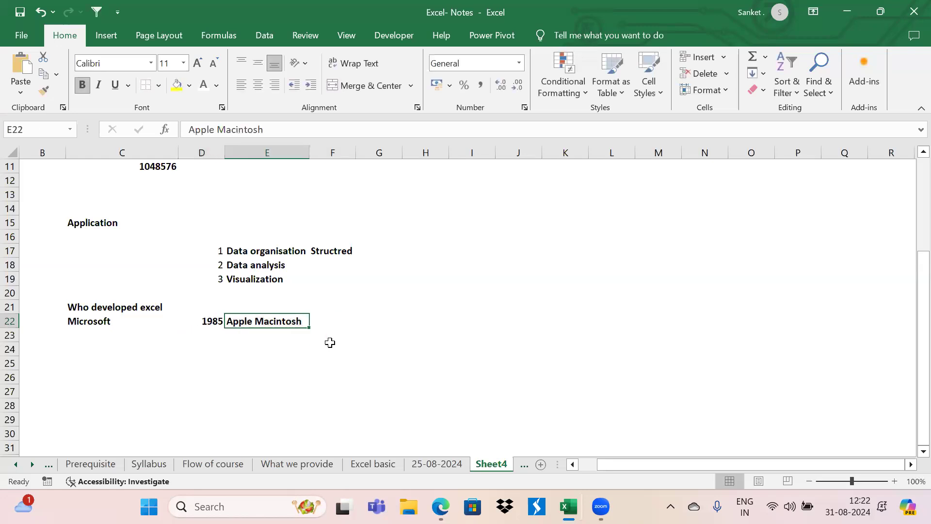
pyautogui.press('Right')
# - Enter the year 1987 in bold in cell D23, under 1985
pyautogui.press('Left')
pyautogui.press('Left')
pyautogui.press('Down')
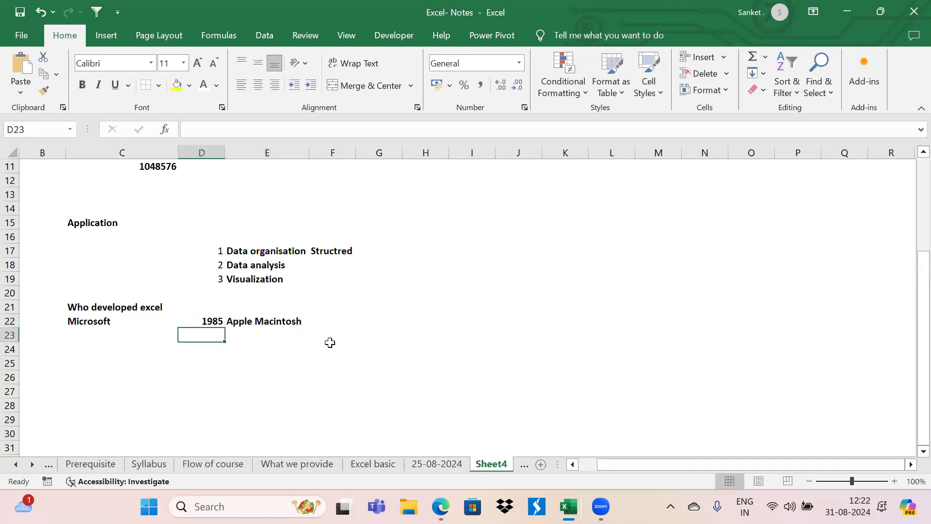
pyautogui.write('1987')
pyautogui.press('Right')
pyautogui.press('Left')
pyautogui.hotkey('ctrl', 'b')
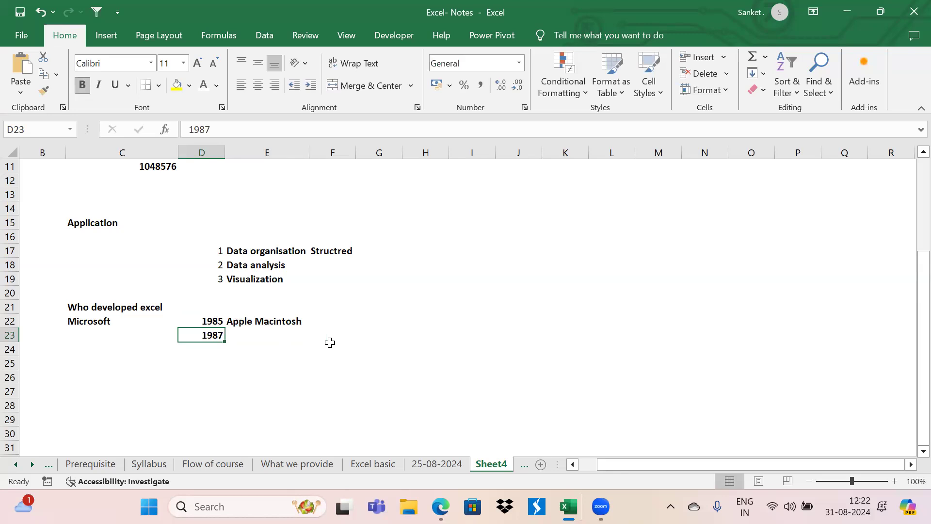
# - Enter the heading "Excel for different devices" in bold in cell C26
pyautogui.scroll(-2, 194, 370)
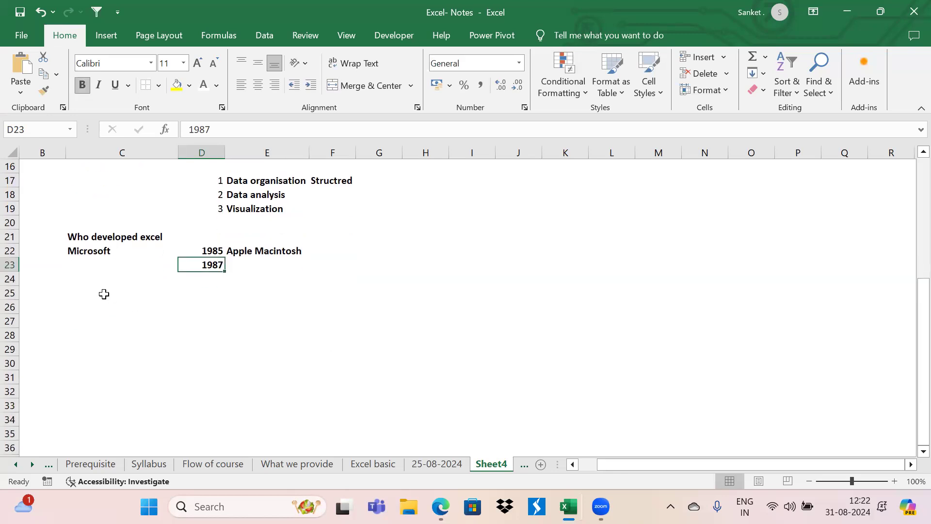
pyautogui.click(104, 293)
pyautogui.press('Down')
pyautogui.write('Excel ')
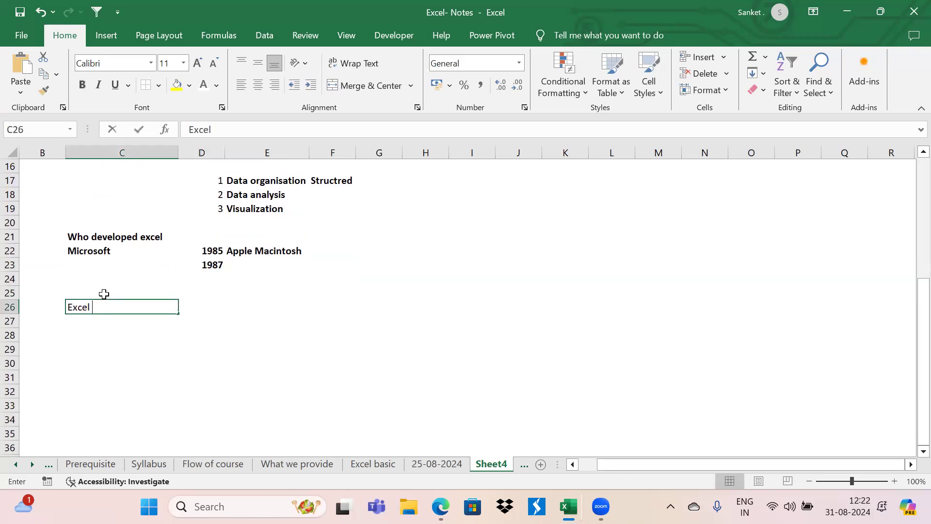
pyautogui.write('for different ')
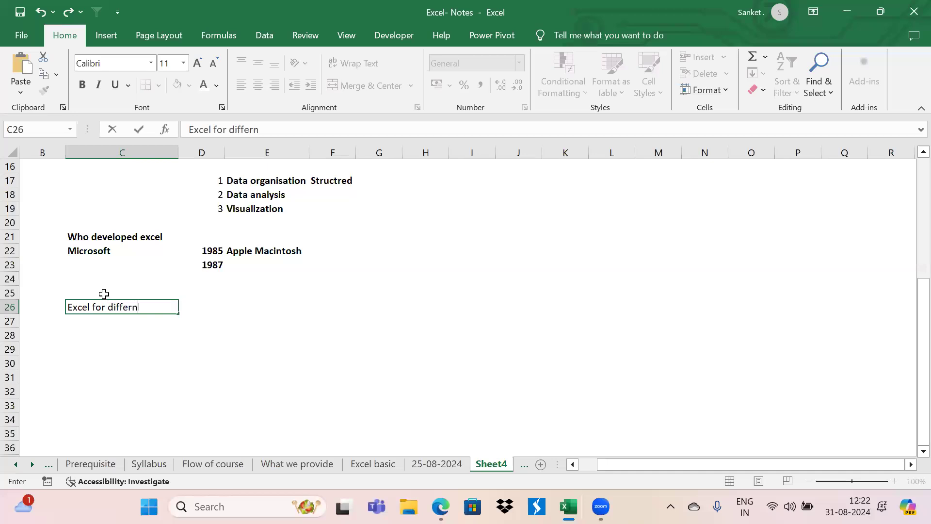
pyautogui.write('devices')
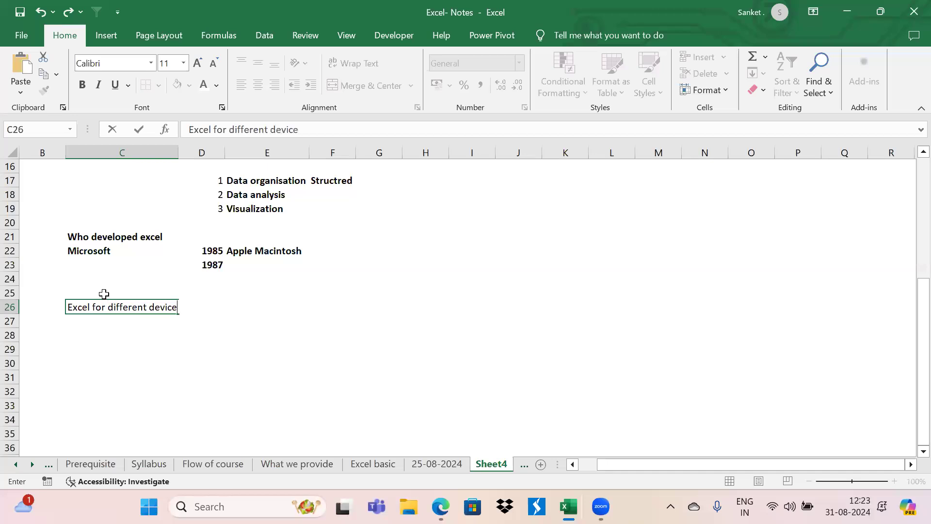
pyautogui.press('Return')
pyautogui.hotkey('ctrl', 'b')
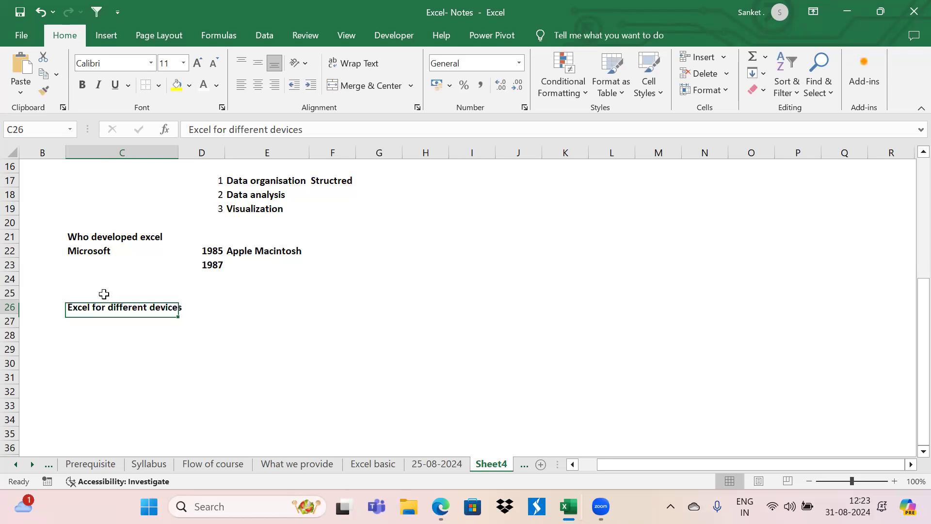
# - AutoFit the width of column C to the devices heading
pyautogui.hotkey('alt', 'h')
pyautogui.press('o')
pyautogui.press('i')
# - Enter "Window" in bold in cell C28 and number it 1 in cell B28
pyautogui.press('Down')
pyautogui.press('Down')
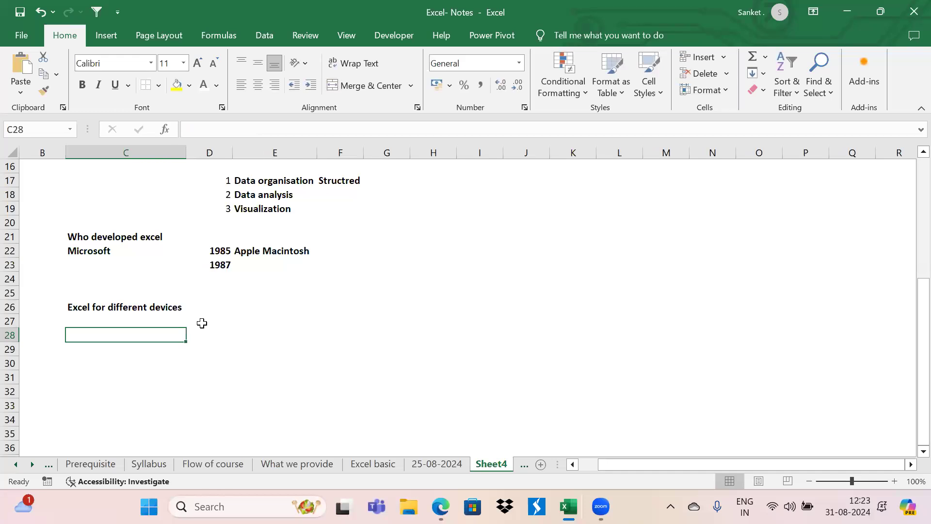
pyautogui.write('Window')
pyautogui.press('Tab')
pyautogui.hotkey('shift', 'Tab')
pyautogui.hotkey('ctrl', 'b')
pyautogui.press('Left')
pyautogui.write('1')
pyautogui.press('Return')
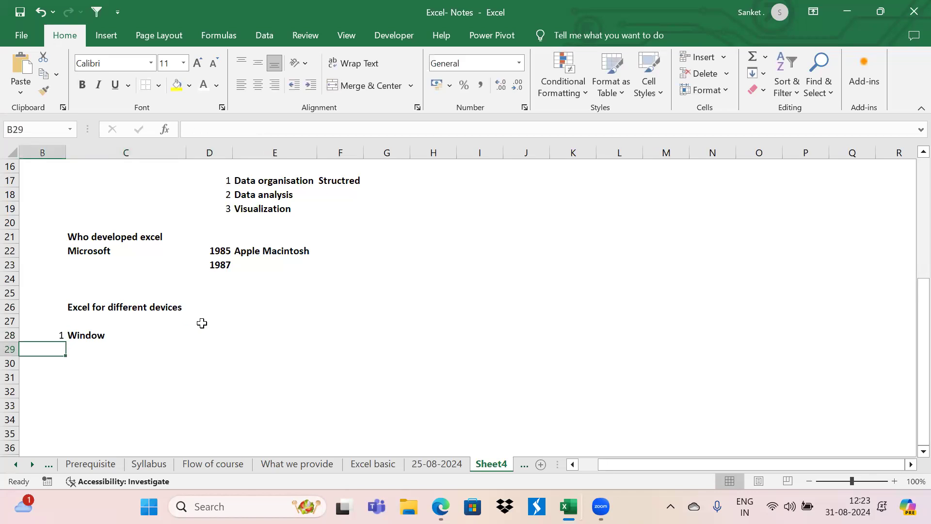
# - Add item 2 to the device list, with the number in B29 and "Mobile" in bold in C29
pyautogui.write('2')
pyautogui.press('Tab')
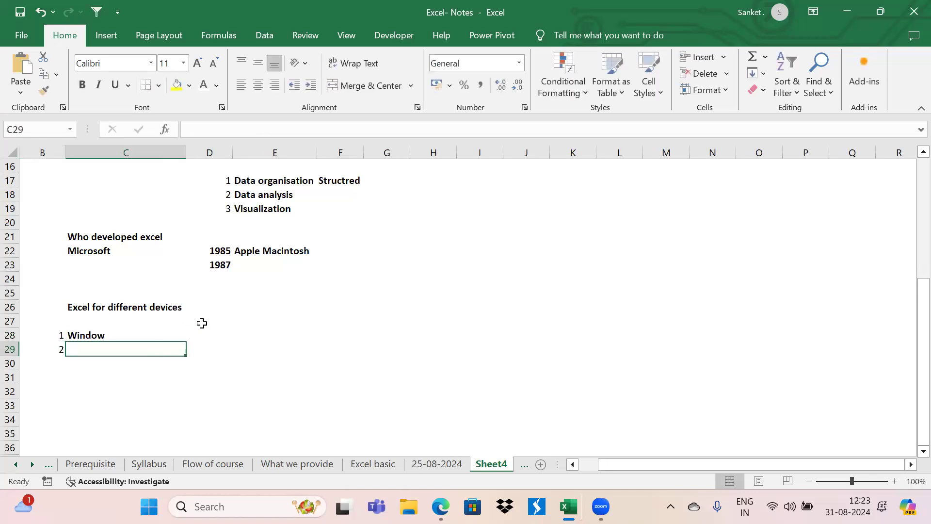
pyautogui.write('Mobile')
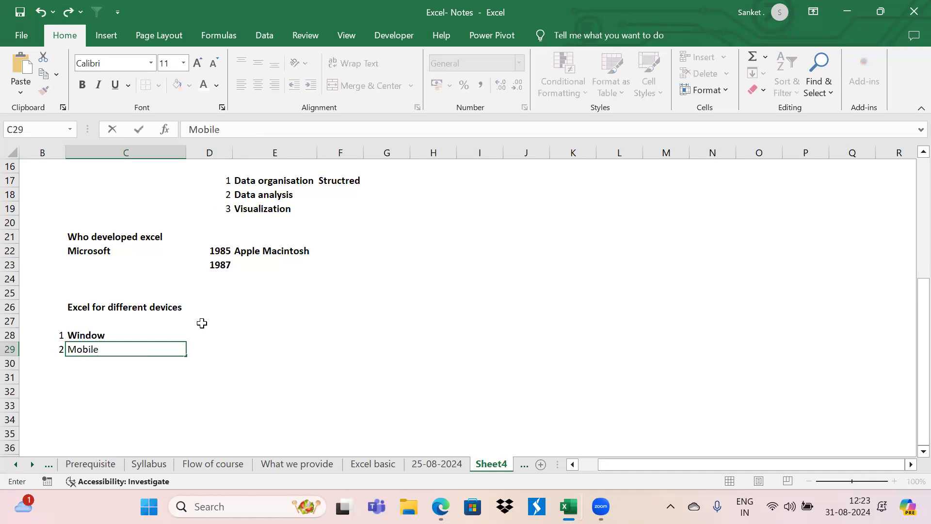
pyautogui.press('Tab')
pyautogui.press('Left')
pyautogui.hotkey('ctrl', 'b')
pyautogui.press('Return')
# - Add item 3 to the device list, with the number in B30 and "Excel online" in bold in C30
pyautogui.press('Left')
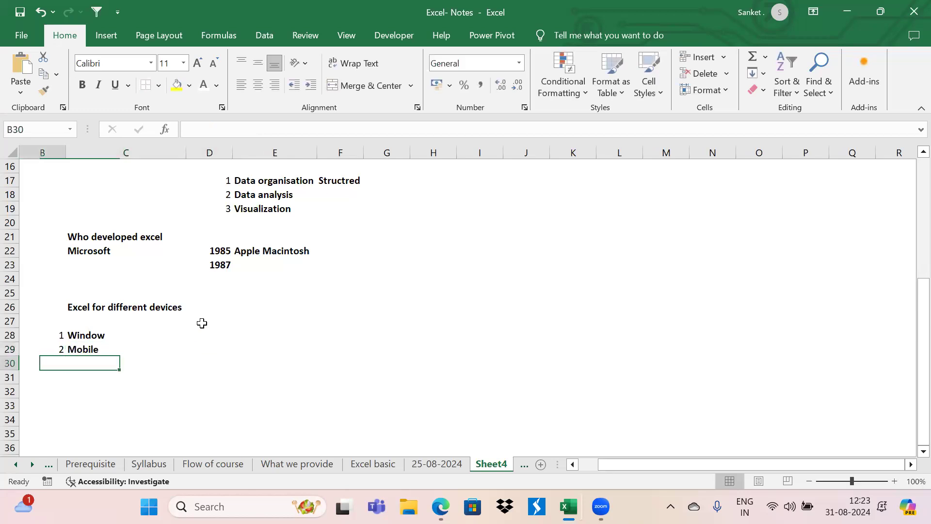
pyautogui.write('3')
pyautogui.press('Tab')
pyautogui.write('ex')
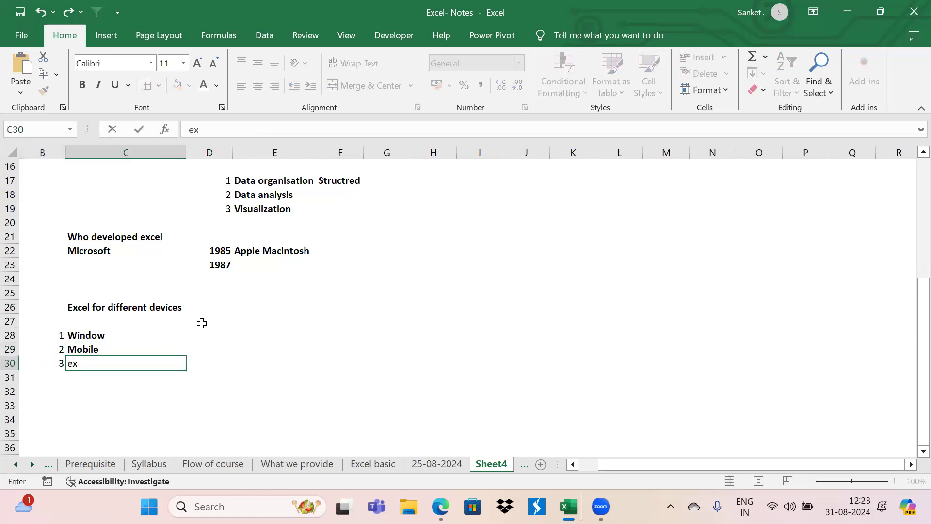
pyautogui.write('cel online')
pyautogui.press('Tab')
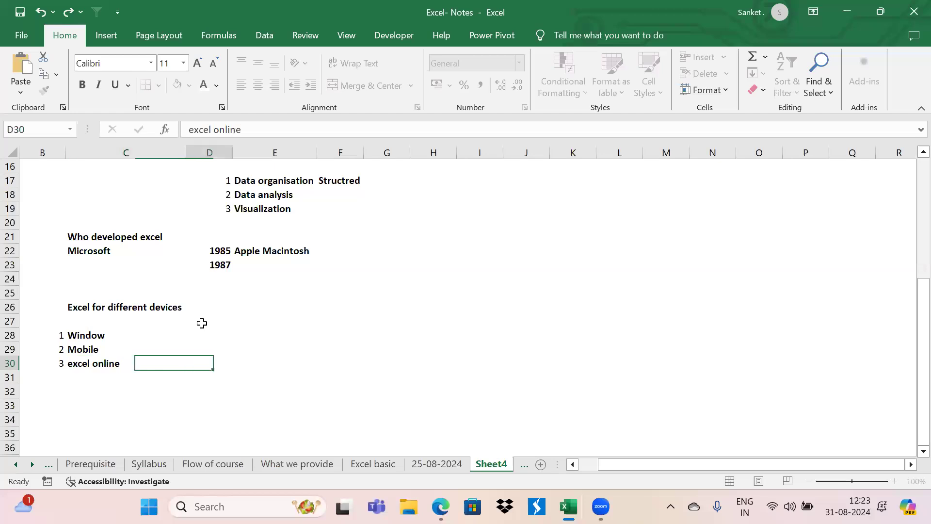
pyautogui.press('Left')
pyautogui.hotkey('ctrl', 'b')
pyautogui.press('F2')
pyautogui.press('Home')
pyautogui.press('Delete')
pyautogui.write('E')
pyautogui.press('Return')
pyautogui.press('Up')
pyautogui.press('Up')
pyautogui.press('Up')
pyautogui.hotkey('shift', 'Down')
pyautogui.hotkey('shift', 'Down')
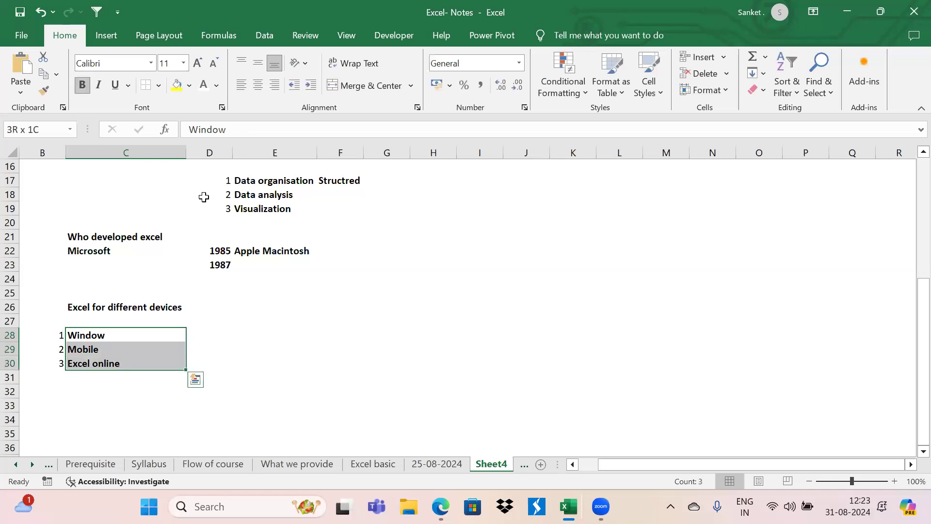
pyautogui.hotkey('shift', 'Up')
pyautogui.hotkey('shift', 'Up')
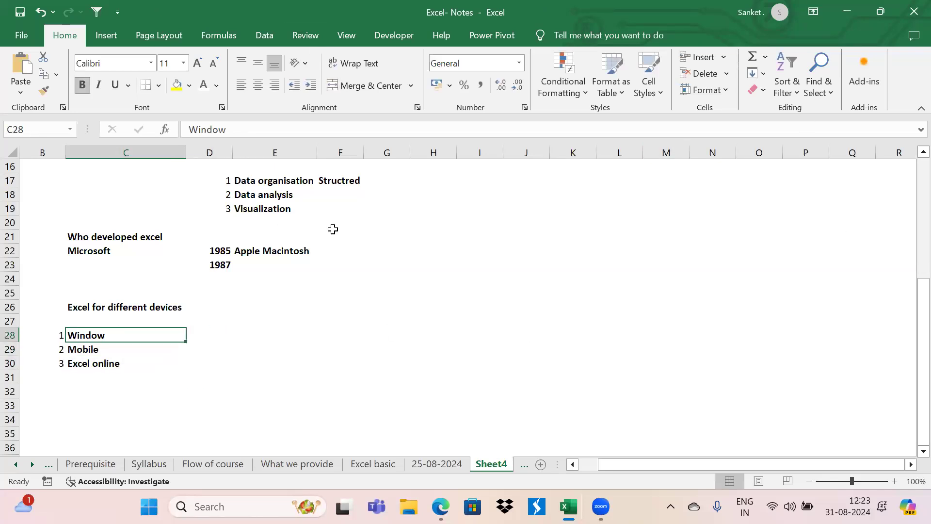
pyautogui.click(132, 349)
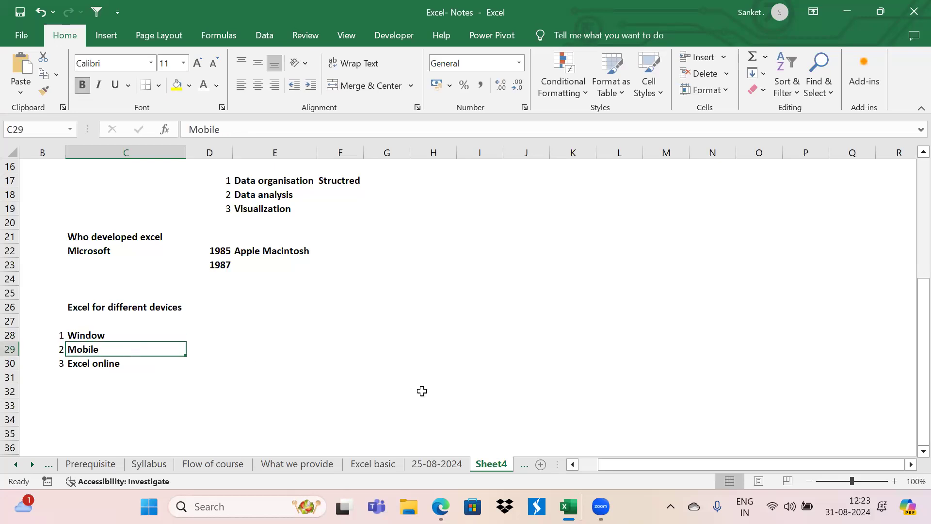
# - Switch to Microsoft Edge and close the Bing image detail tab
pyautogui.hotkey('alt', 'Tab')
pyautogui.press('Tab')
pyautogui.hotkey('alt', 'shift', 'Tab')
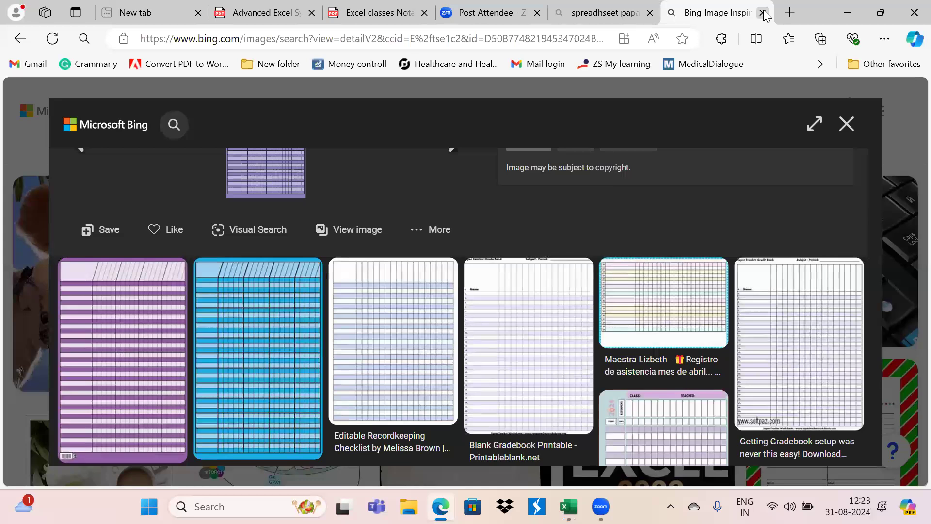
pyautogui.click(789, 14)
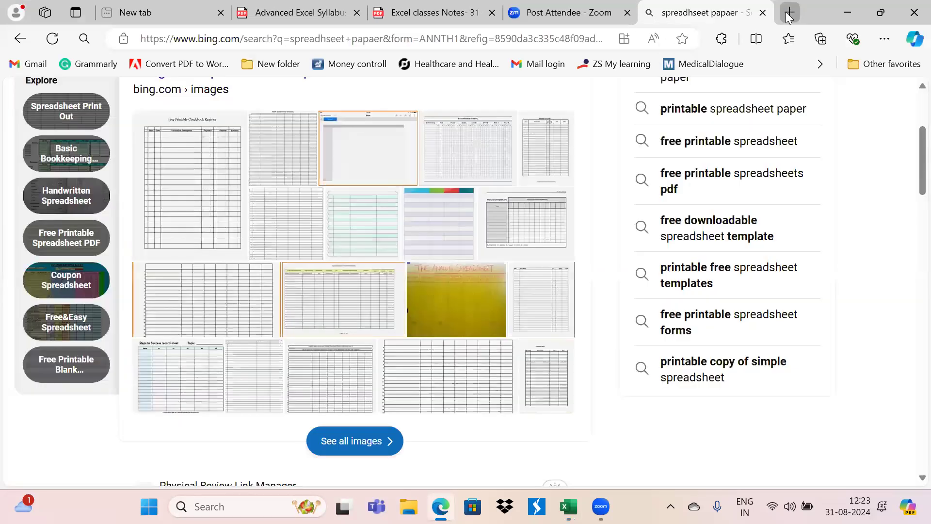
# - Search the web for "excel for mobile" in a new browser tab
pyautogui.click(787, 15)
pyautogui.write('excel fro mo')
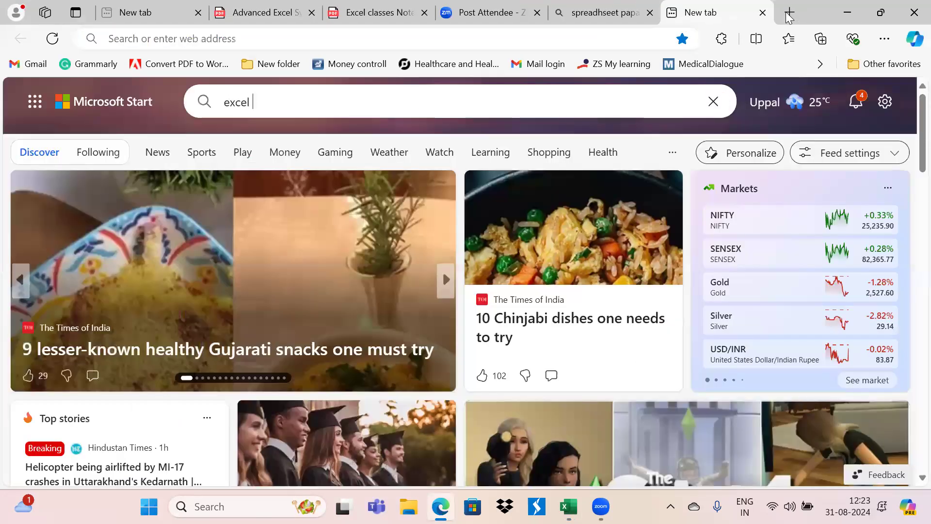
pyautogui.press('BackSpace')
pyautogui.press('BackSpace')
pyautogui.press('BackSpace')
pyautogui.press('BackSpace')
pyautogui.press('BackSpace')
pyautogui.write('or mobile')
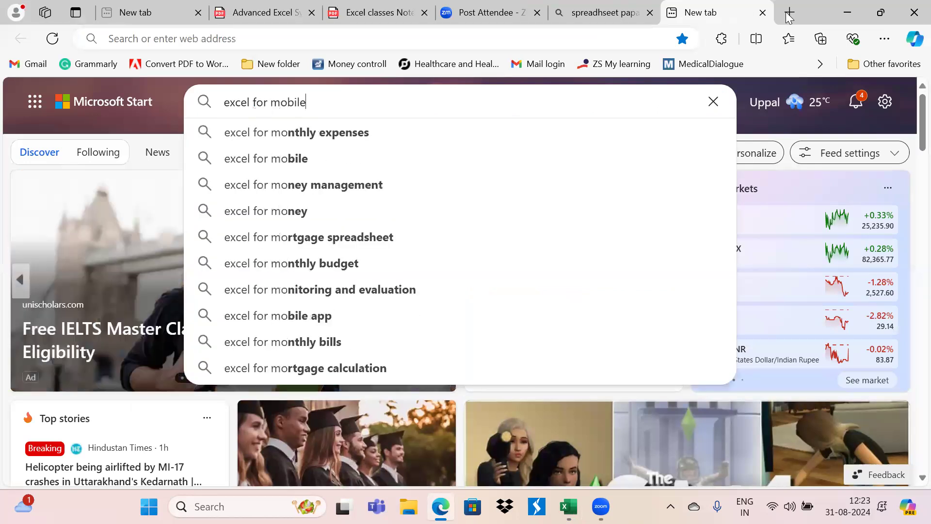
pyautogui.press('Return')
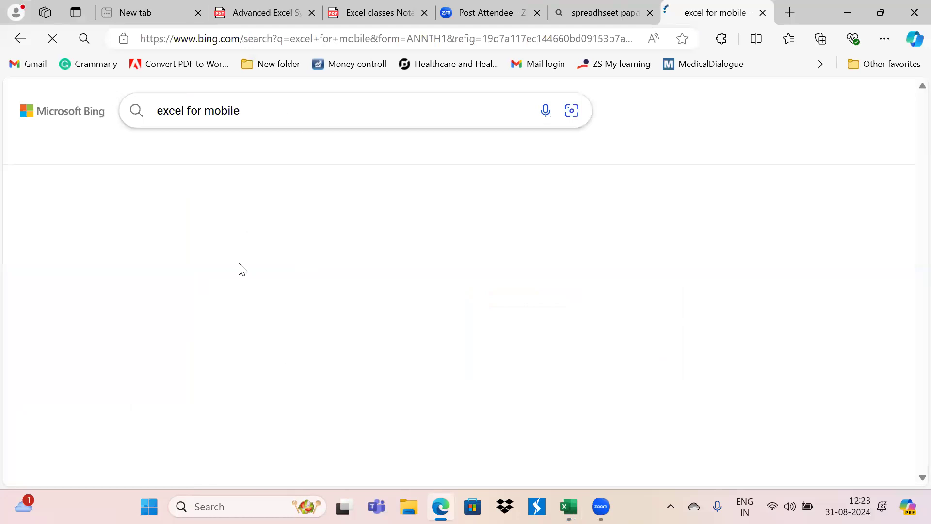
# - Look through the web results and the image results for "excel for mobile"
pyautogui.scroll(-5, 340, 326)
pyautogui.scroll(-13, 338, 325)
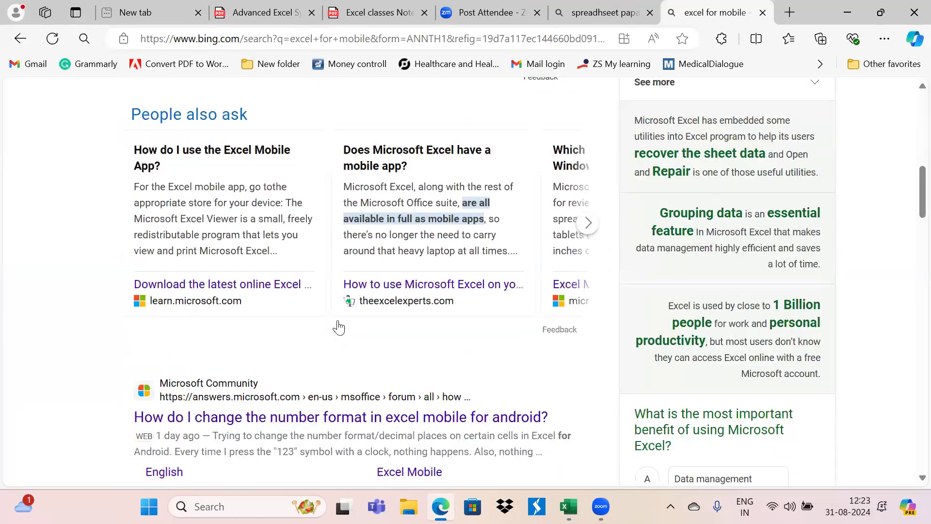
pyautogui.scroll(-8, 339, 325)
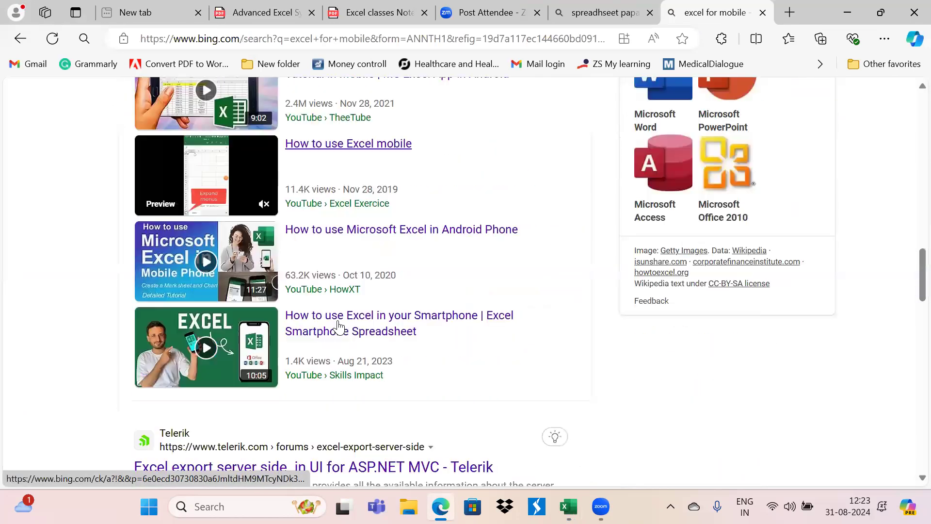
pyautogui.scroll(1, 339, 320)
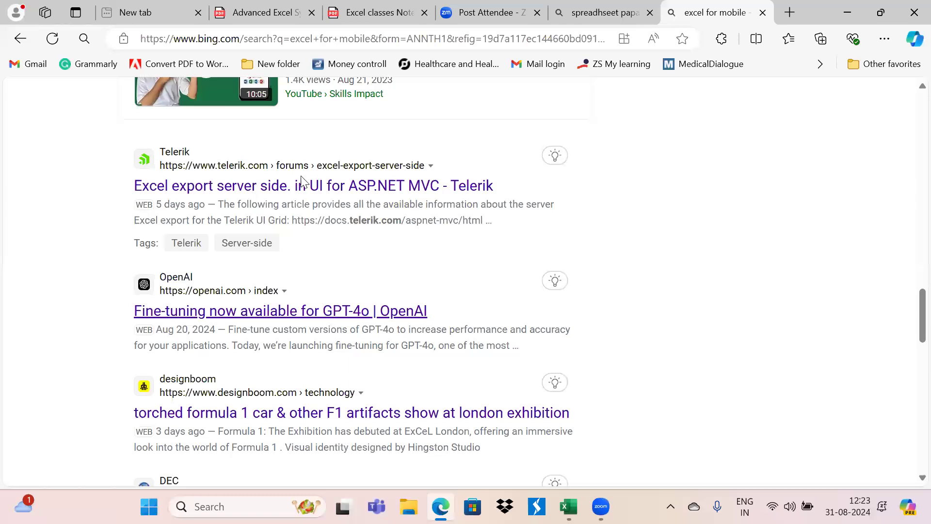
pyautogui.scroll(20, 343, 153)
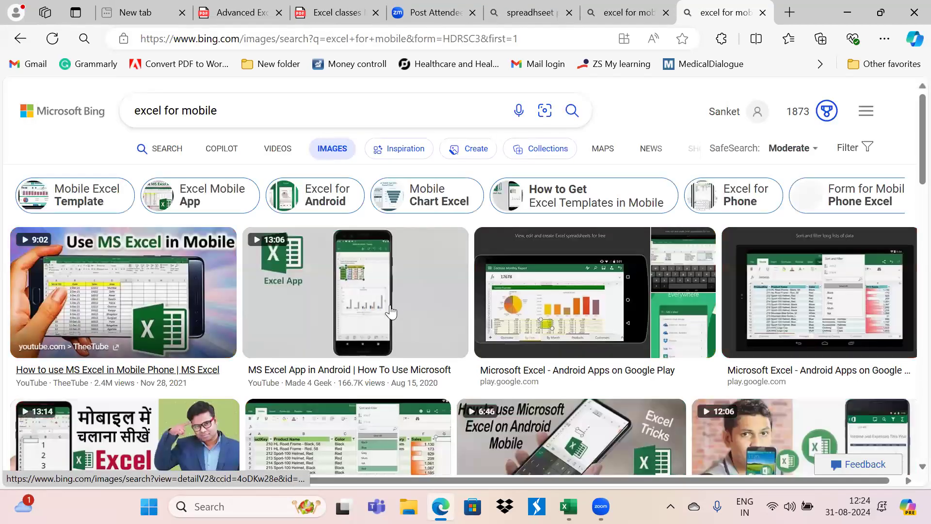
pyautogui.scroll(-3, 391, 309)
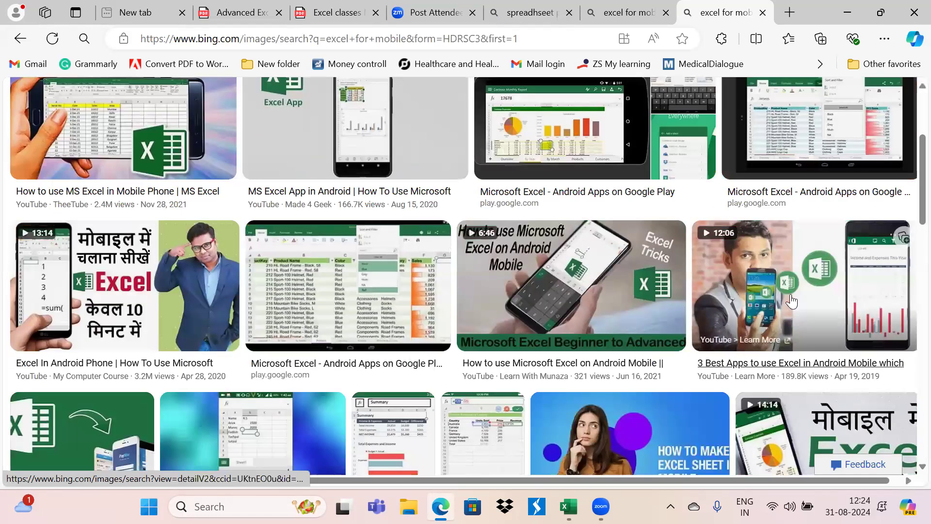
pyautogui.scroll(1, 277, 281)
pyautogui.scroll(3, 277, 282)
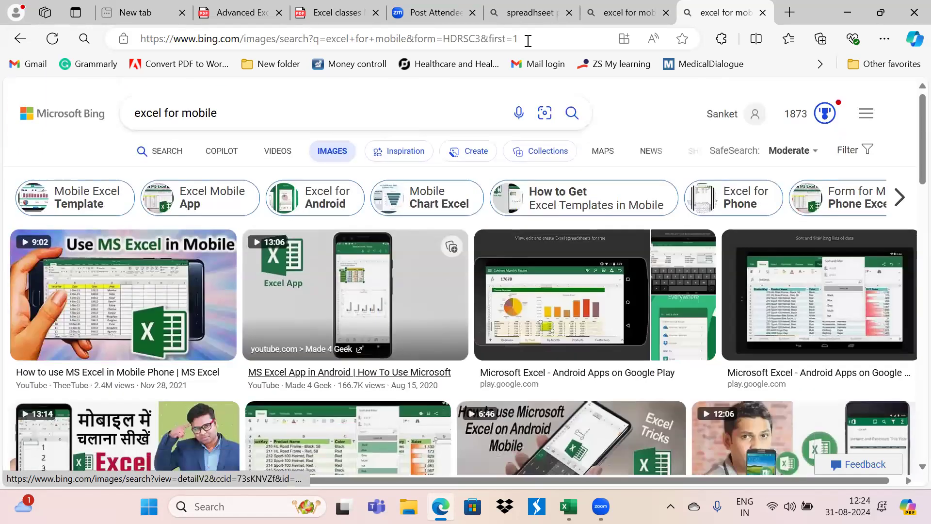
# - Switch to the Excel- Notes workbook and enter "Basic editing and viewing" in bold in D29, beside Mobile
pyautogui.hotkey('alt', 'Tab')
pyautogui.hotkey('alt', 'Tab')
pyautogui.hotkey('alt', 'Tab')
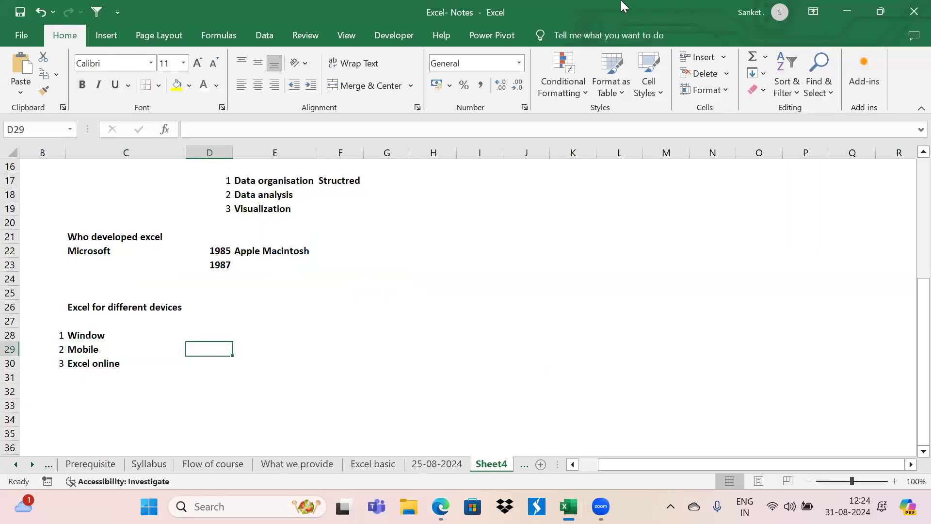
pyautogui.press('Right')
pyautogui.press('Left')
pyautogui.write('Basic')
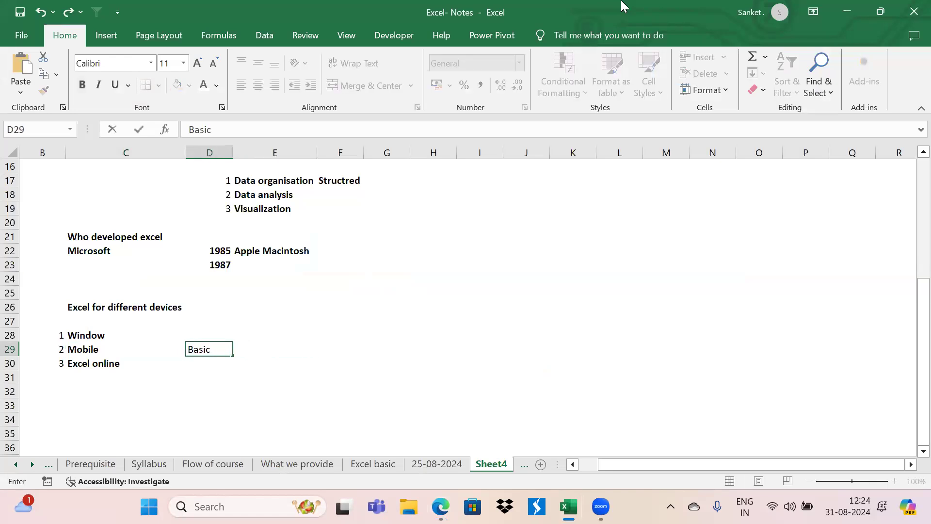
pyautogui.write(' editing and viewing')
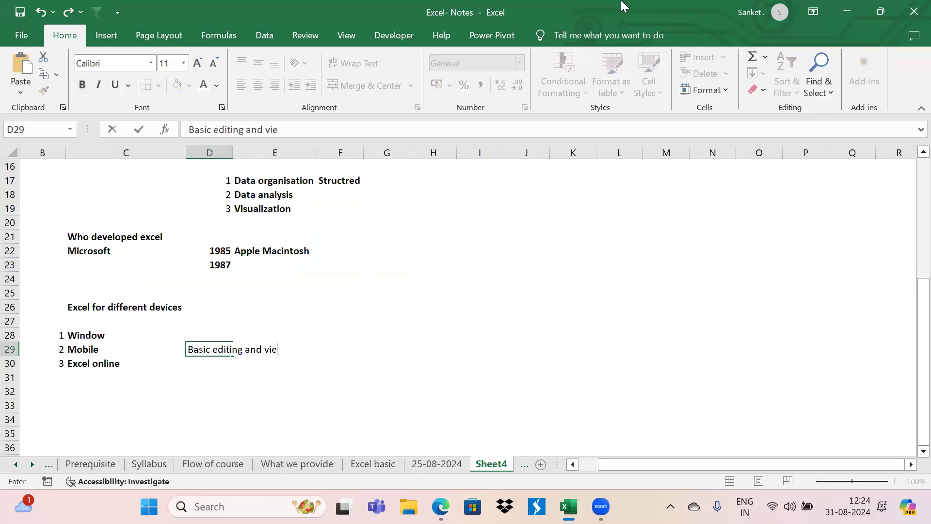
pyautogui.hotkey('ctrl', 'Return')
pyautogui.hotkey('ctrl', 'b')
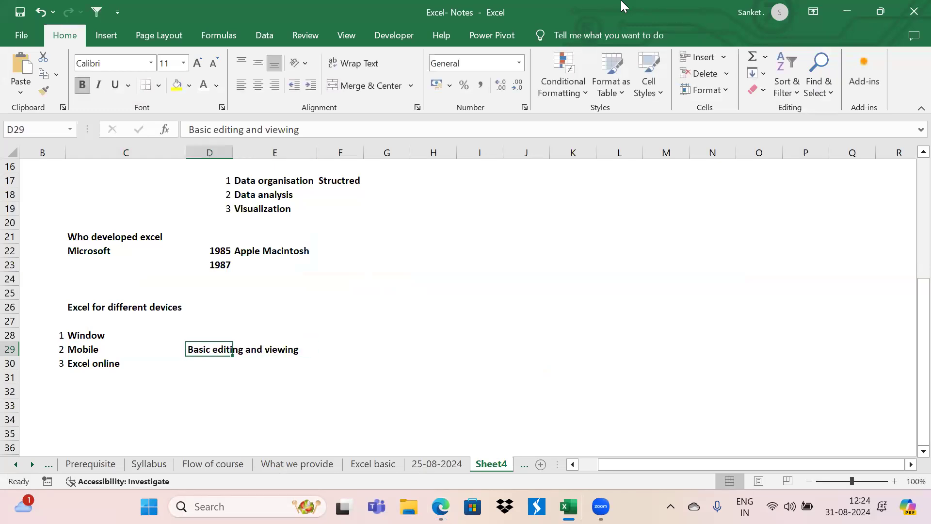
# - Enter "Full featured" in bold in D28, beside Window
pyautogui.press('Up')
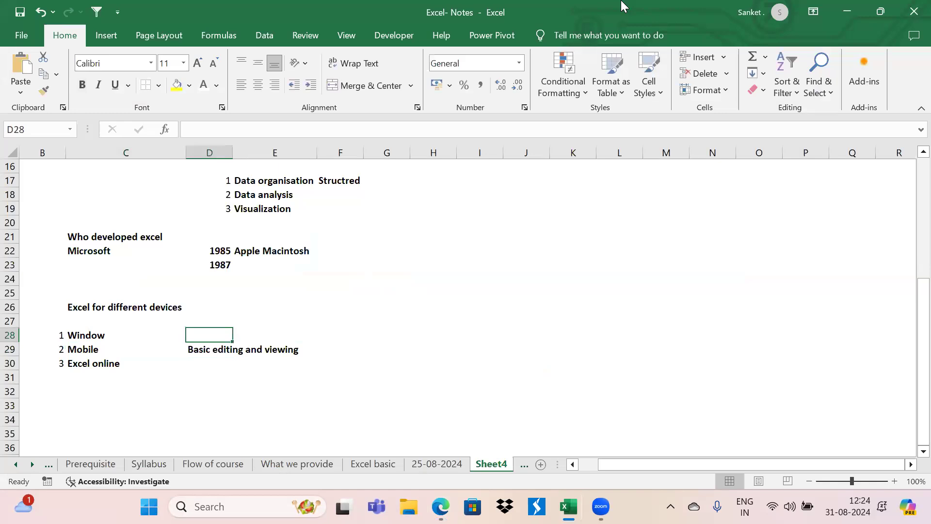
pyautogui.write('F')
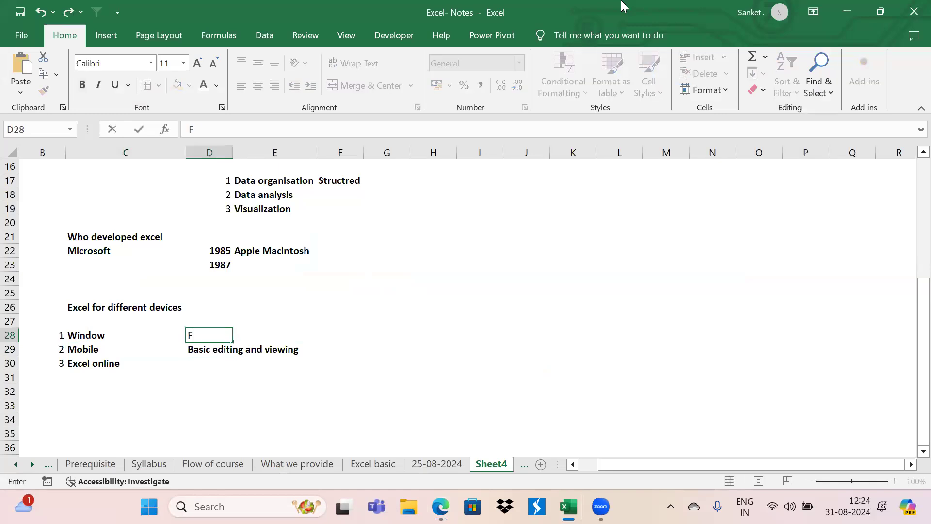
pyautogui.write('ull featured')
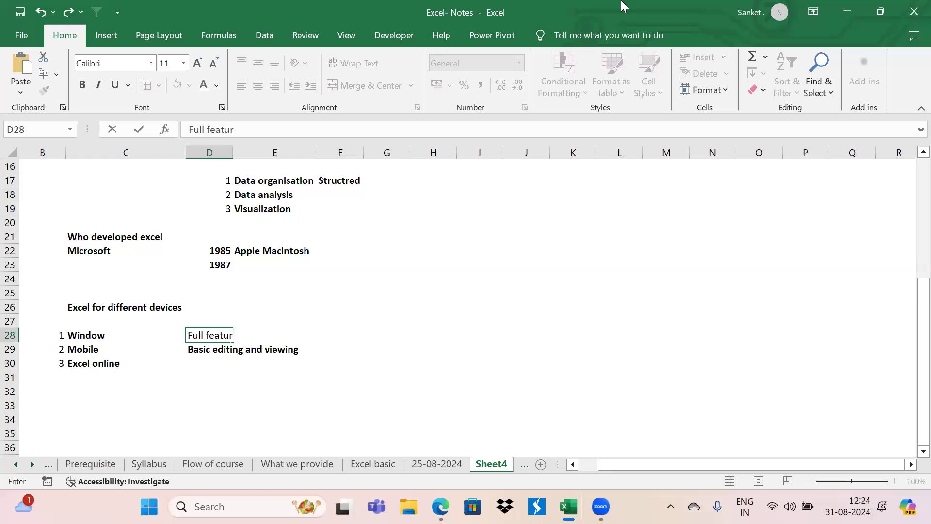
pyautogui.hotkey('ctrl', 'Return')
pyautogui.hotkey('ctrl', 'b')
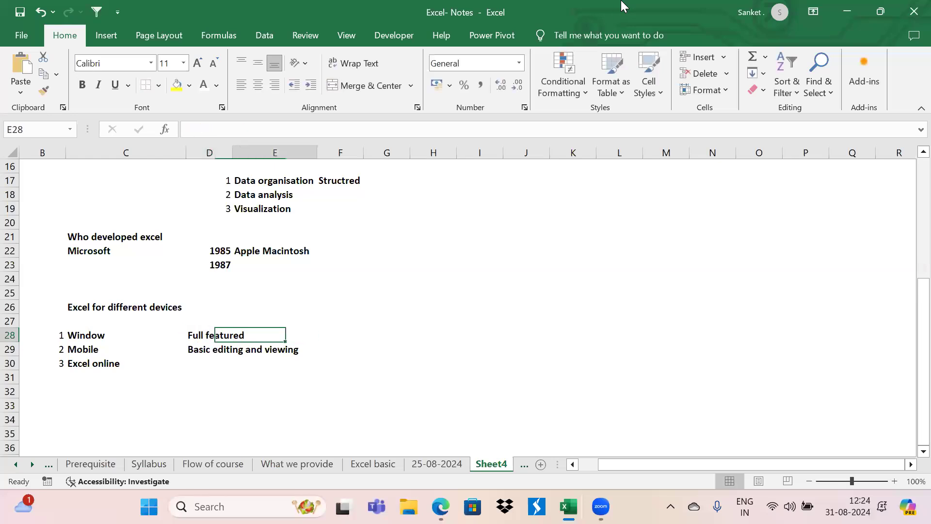
pyautogui.press('Left')
pyautogui.press('Down')
pyautogui.press('Down')
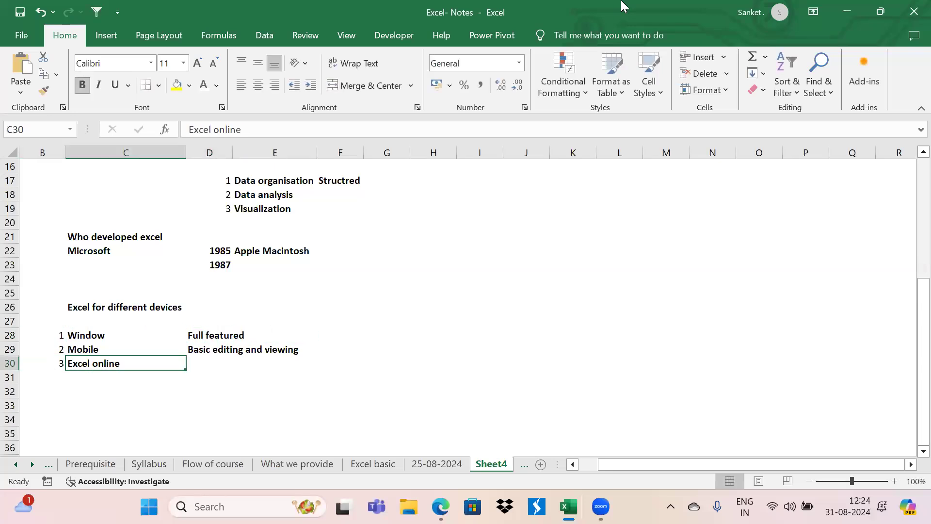
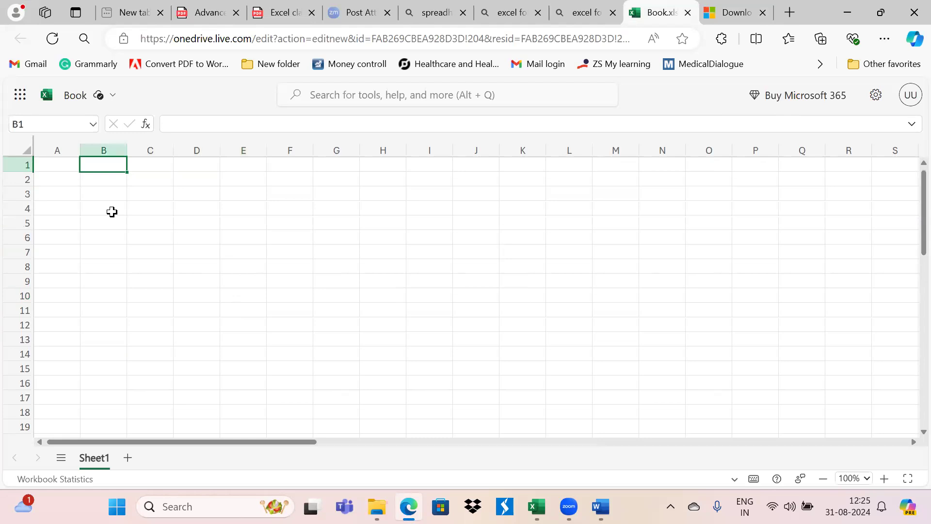
# - Examine the Excel Online workbook in the browser: its web address, its grid, and the Home, Insert, Share and Page Layout commands
pyautogui.press('Right')
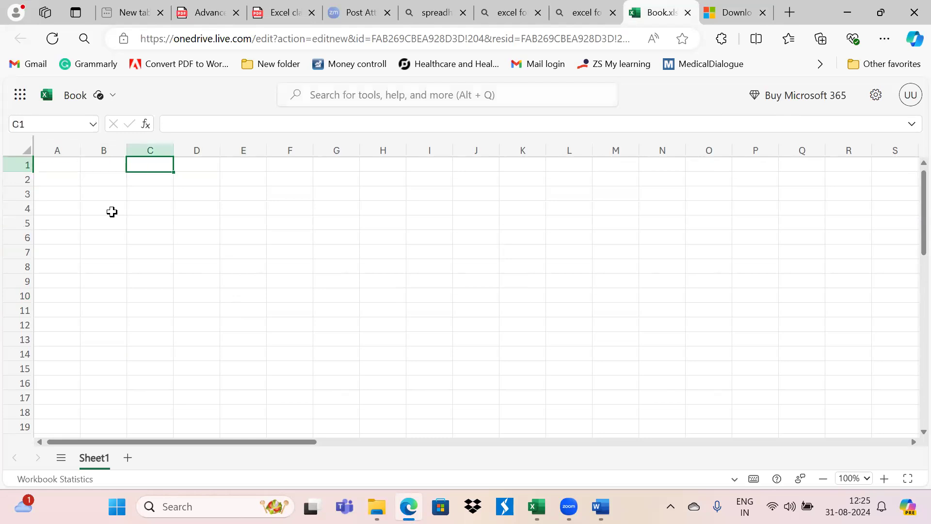
pyautogui.click(376, 39)
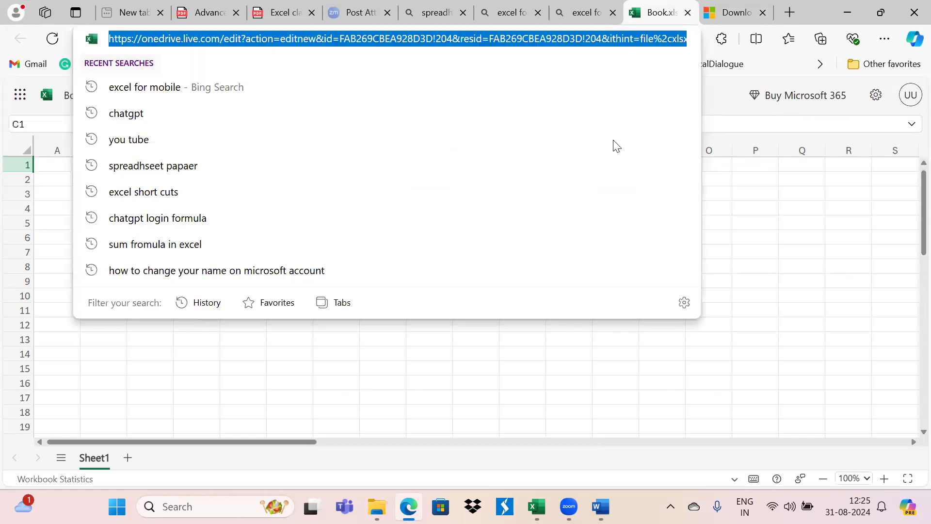
pyautogui.click(783, 288)
pyautogui.scroll(-6, 480, 289)
pyautogui.scroll(-6, 480, 289)
pyautogui.scroll(12, 480, 289)
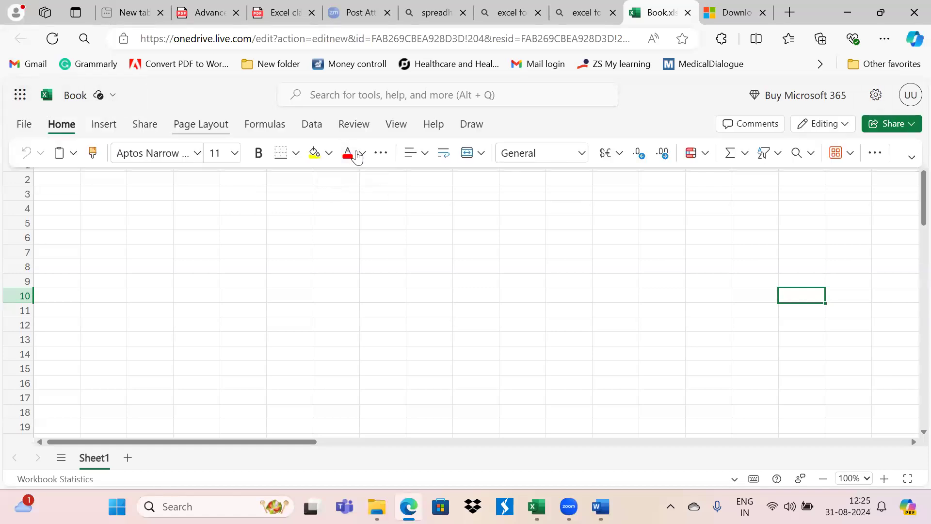
pyautogui.click(108, 124)
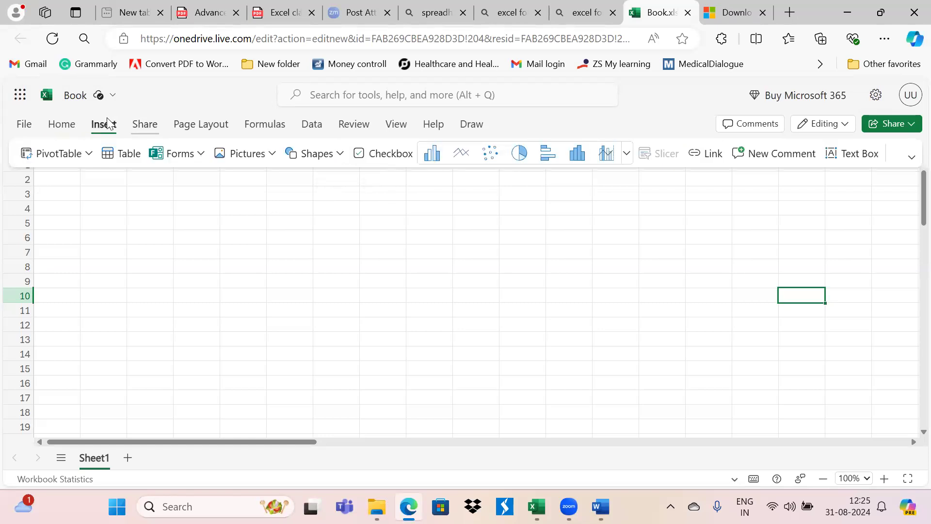
pyautogui.click(144, 124)
pyautogui.click(201, 124)
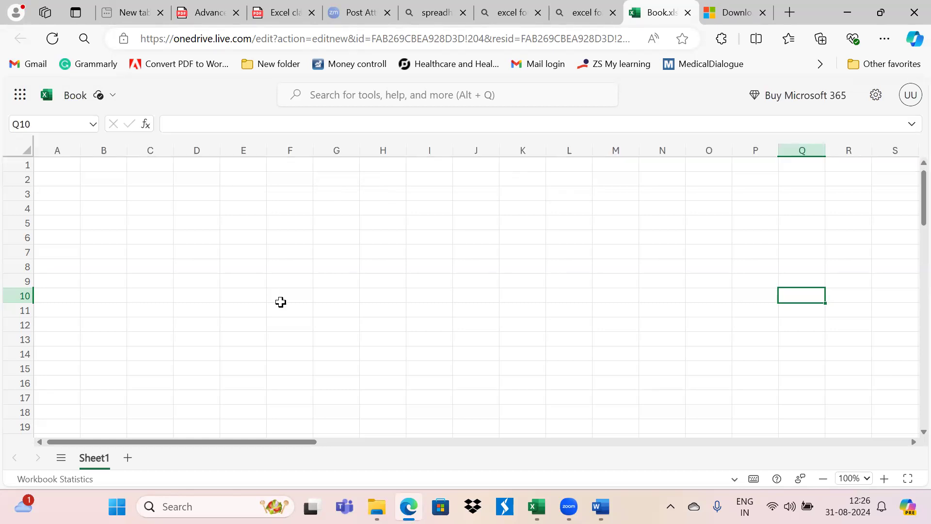
pyautogui.click(392, 223)
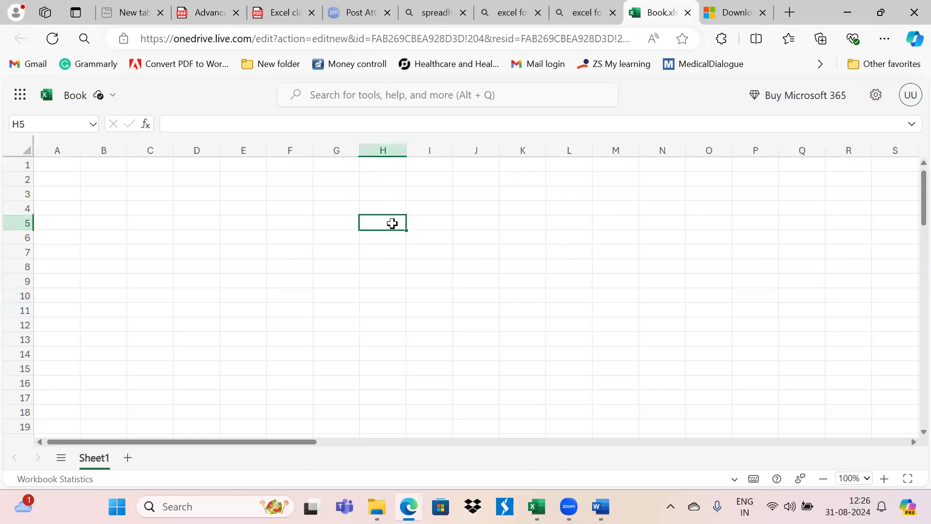
# - Switch back to the Excel- Notes workbook and add the bold heading "Excel online" in C32
pyautogui.hotkey('alt', 'Tab')
pyautogui.hotkey('alt', 'shift', 'Tab')
pyautogui.hotkey('alt', 'Tab')
pyautogui.hotkey('alt', 'Tab')
pyautogui.hotkey('alt', 'Tab')
pyautogui.hotkey('alt', 'Tab')
pyautogui.hotkey('alt', 'Tab')
pyautogui.hotkey('alt', 'Tab')
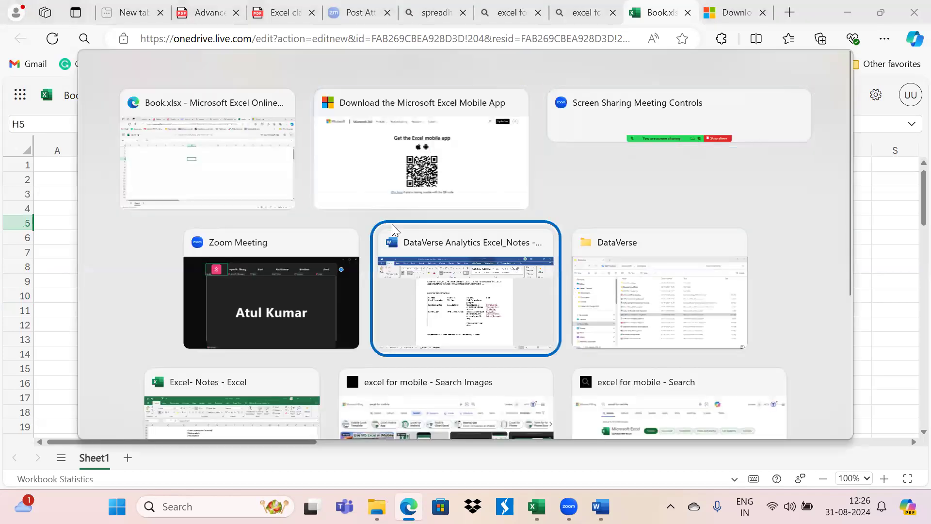
pyautogui.scroll(-3, 268, 324)
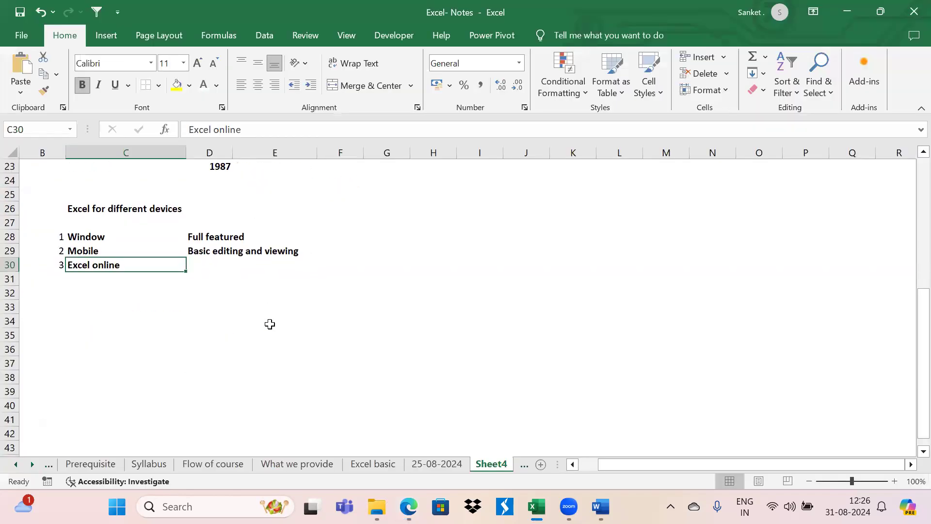
pyautogui.click(108, 305)
pyautogui.press('Up')
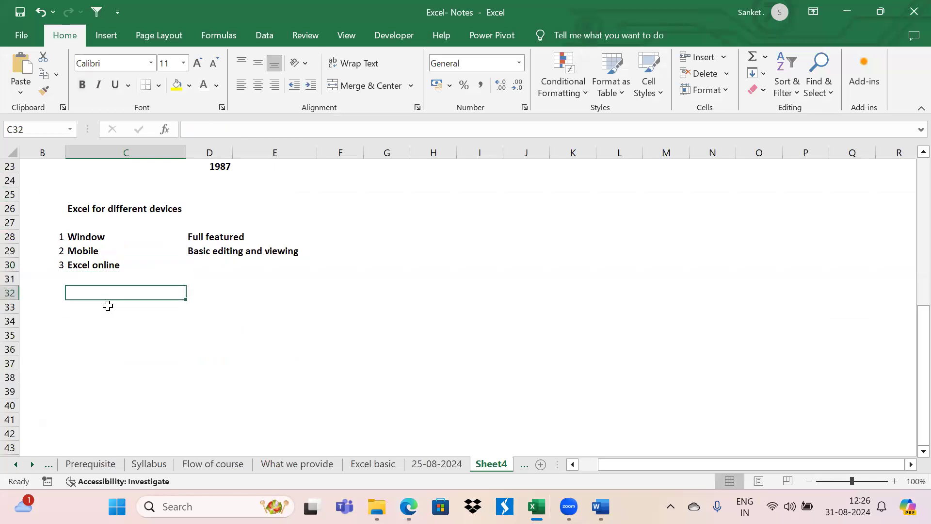
pyautogui.write('Excel online')
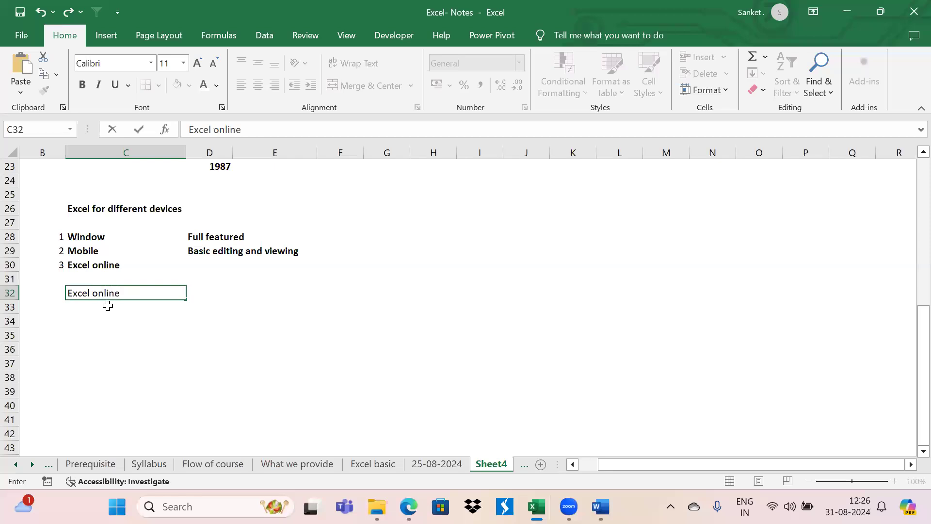
pyautogui.press('Tab')
pyautogui.press('Left')
pyautogui.hotkey('ctrl', 'b')
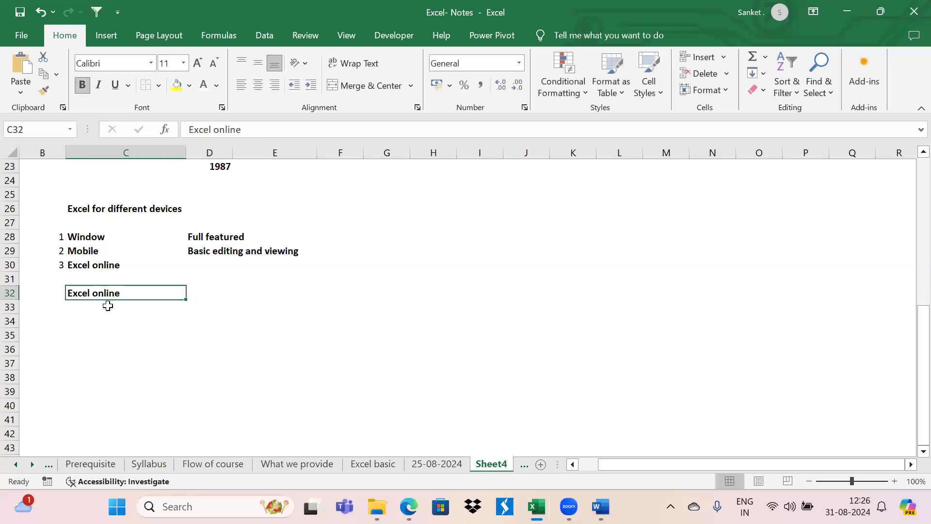
# - Add the bold heading "Desktop" in E32, in the same row as the Excel online heading
pyautogui.press('Right')
pyautogui.press('Right')
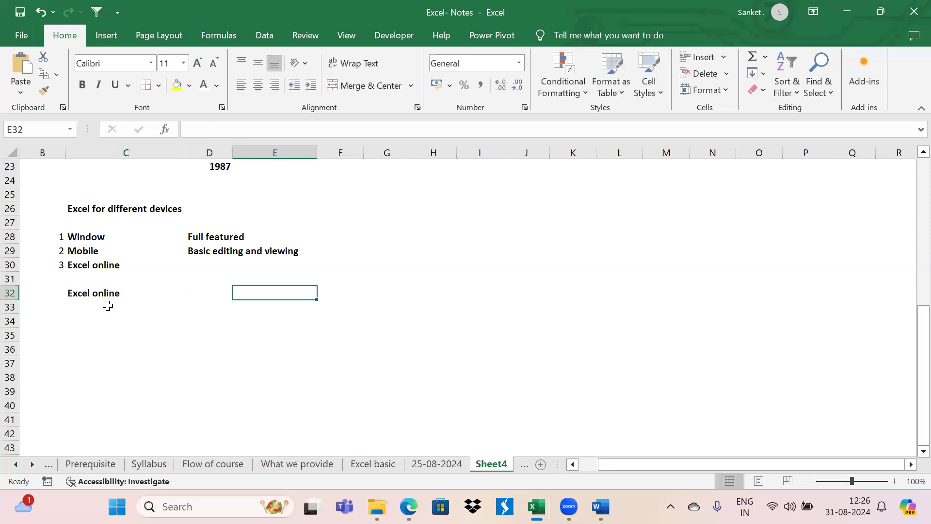
pyautogui.write('Desktop')
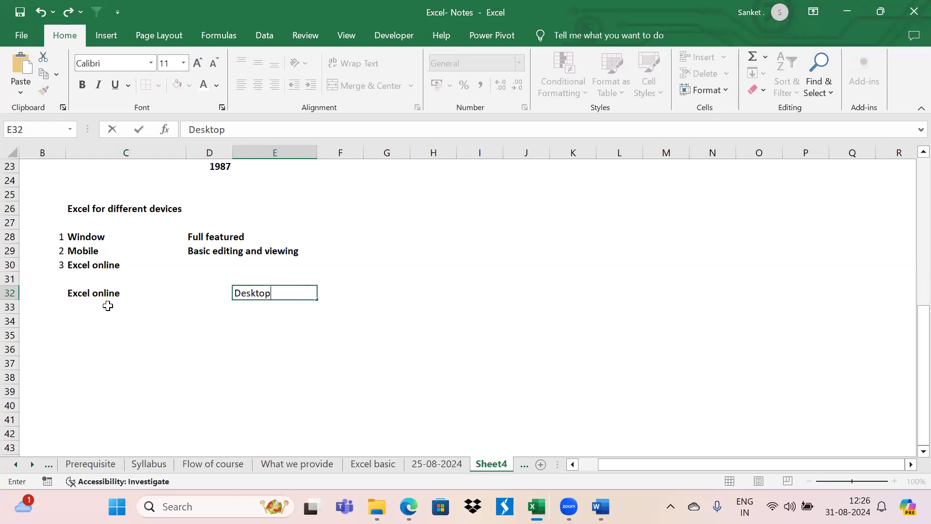
pyautogui.press('Tab')
pyautogui.press('Left')
pyautogui.hotkey('ctrl', 'b')
pyautogui.click(108, 306)
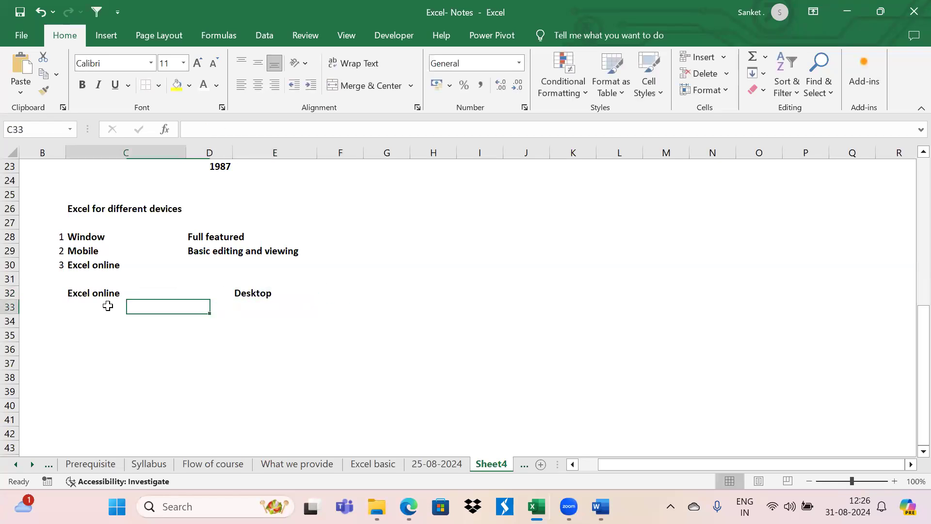
pyautogui.press('Right')
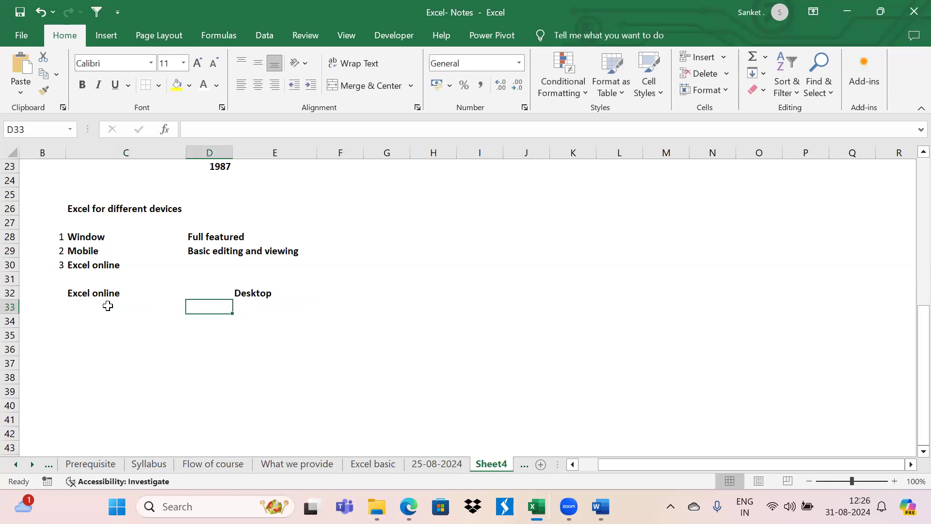
pyautogui.press('Right')
pyautogui.press('Up')
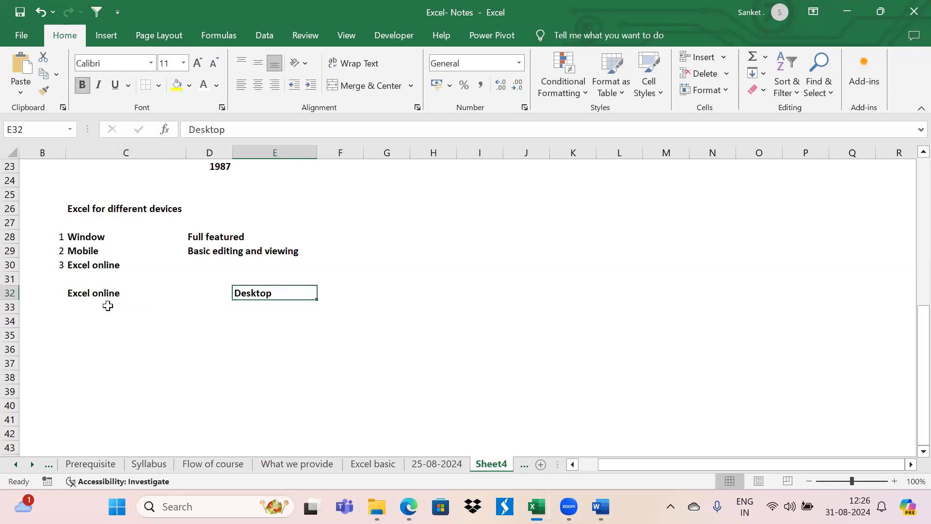
pyautogui.click(28, 32)
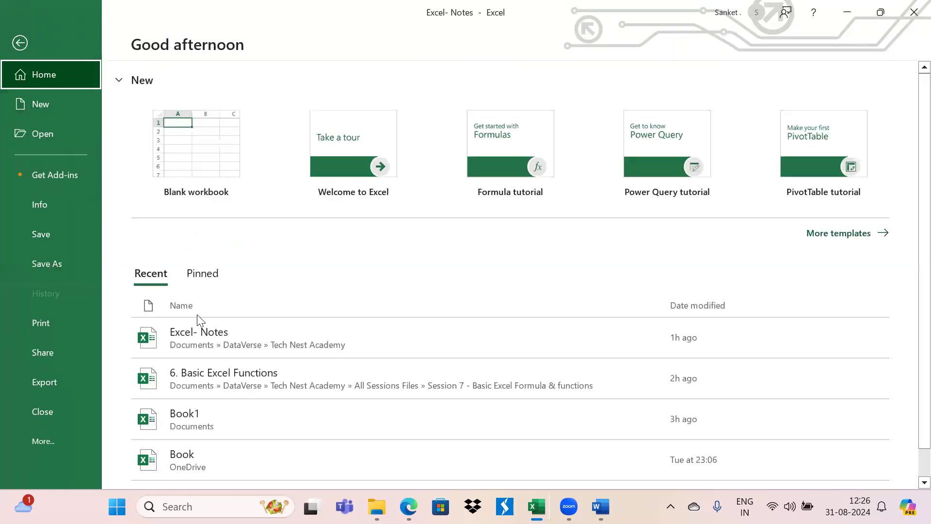
pyautogui.press('Escape')
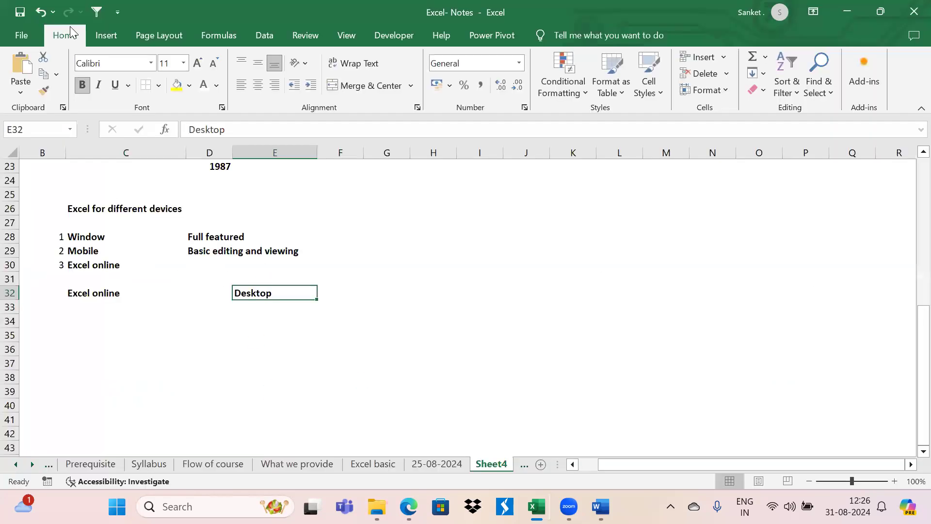
pyautogui.click(99, 305)
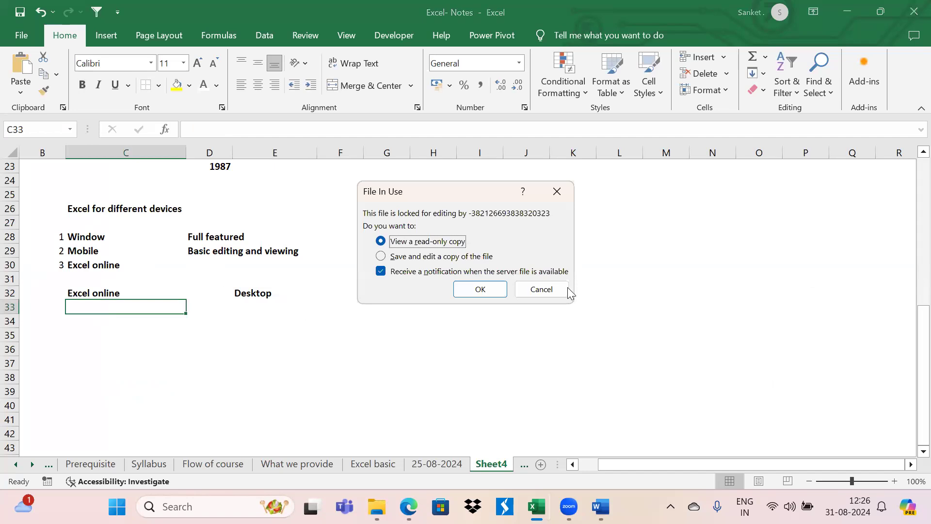
pyautogui.click(557, 290)
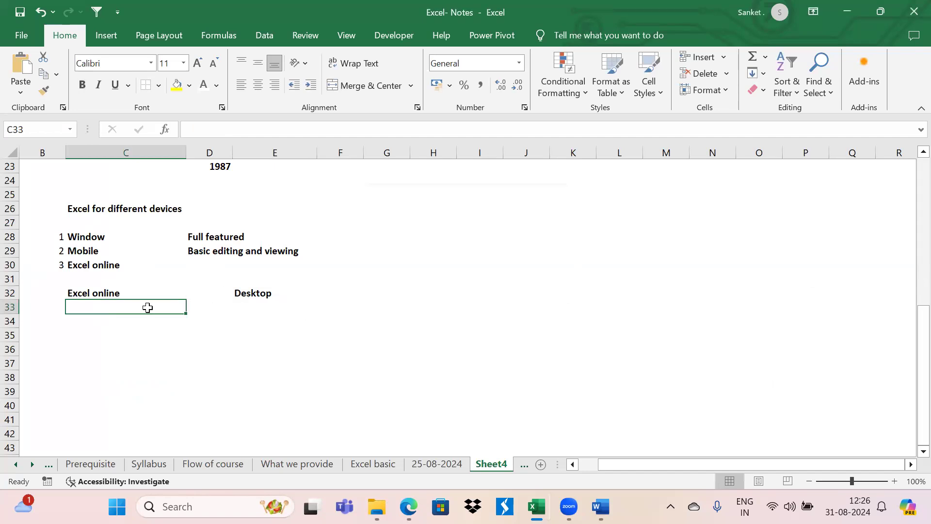
# - Enter "One drive" in bold in C33, under the Excel online heading
pyautogui.write('One drive')
pyautogui.hotkey('ctrl', 'Return')
pyautogui.hotkey('ctrl', 'b')
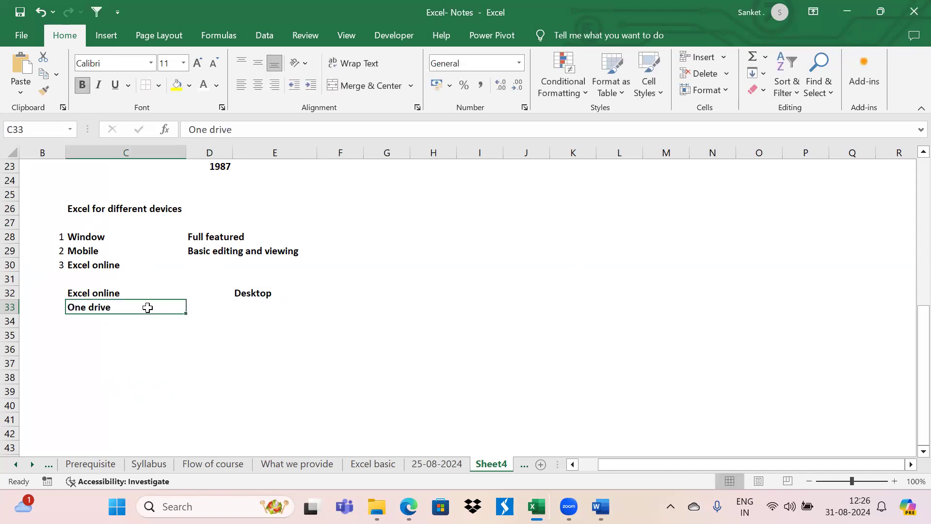
# - Replace the entry in C33 with "Web based"
pyautogui.write('Web')
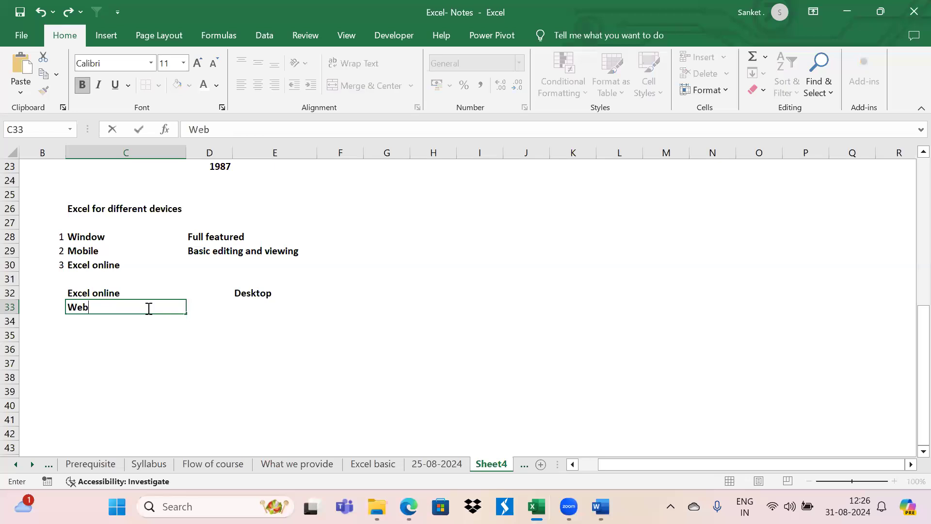
pyautogui.write(' based')
pyautogui.hotkey('ctrl', 'Return')
pyautogui.hotkey('ctrl', 'b')
# - Make the block of cells under the two headings bold, from C33 across to column E and down several rows
pyautogui.hotkey('shift', 'Down')
pyautogui.hotkey('shift', 'Right')
pyautogui.hotkey('shift', 'Right')
pyautogui.hotkey('shift', 'Down')
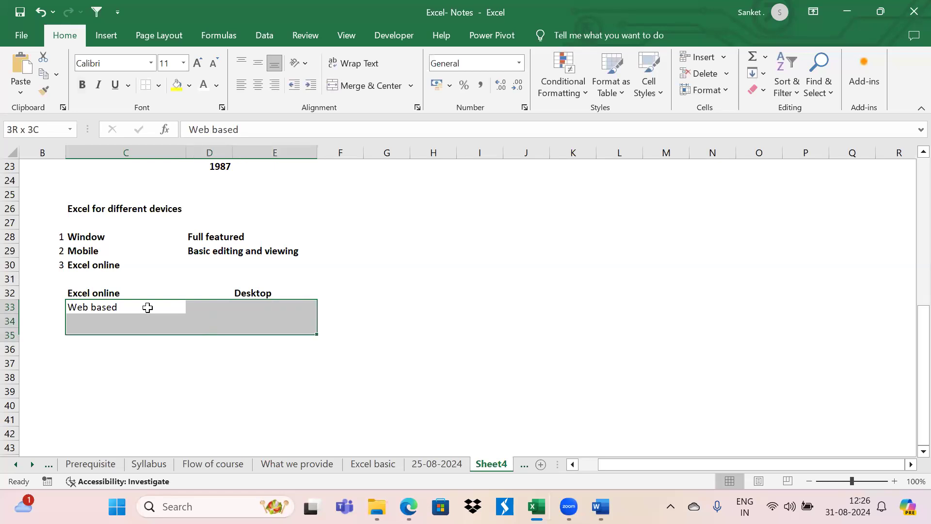
pyautogui.hotkey('shift', 'Down')
pyautogui.hotkey('shift', 'Down')
pyautogui.hotkey('shift', 'Down')
pyautogui.hotkey('shift', 'Down')
pyautogui.hotkey('shift', 'Down')
pyautogui.hotkey('shift', 'Down')
pyautogui.hotkey('shift', 'Down')
pyautogui.hotkey('shift', 'Down')
pyautogui.hotkey('ctrl', 'b')
# - Enter "Internet connection" in C34, below the Web based entry in the Excel online column
pyautogui.press('Down')
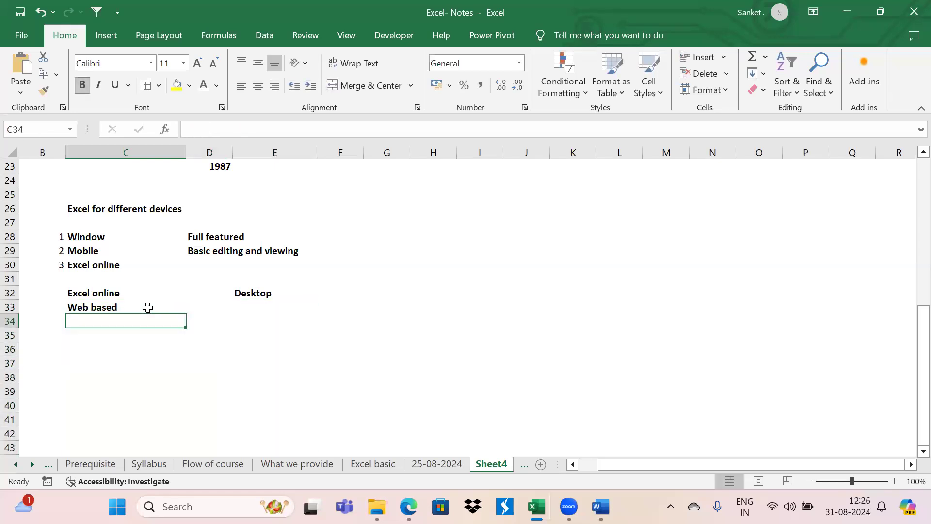
pyautogui.write('Internet ')
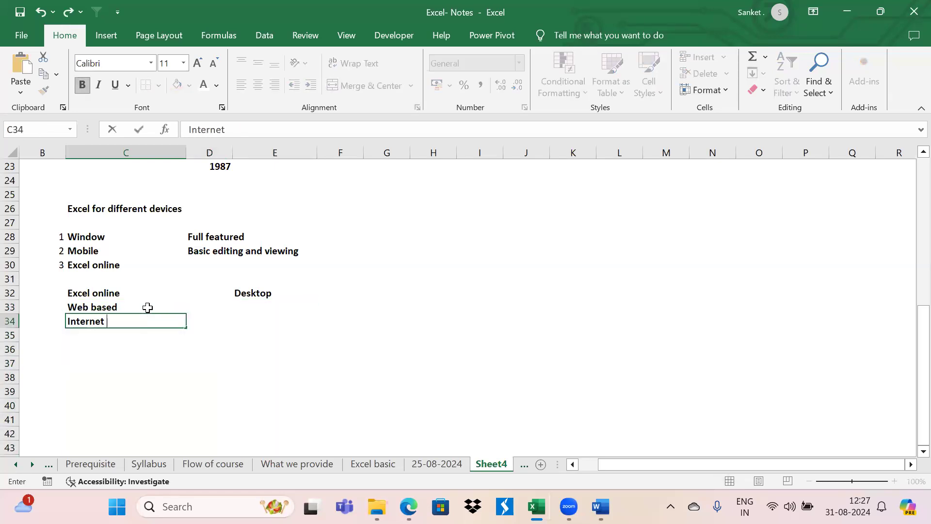
pyautogui.write('connection')
pyautogui.press('Tab')
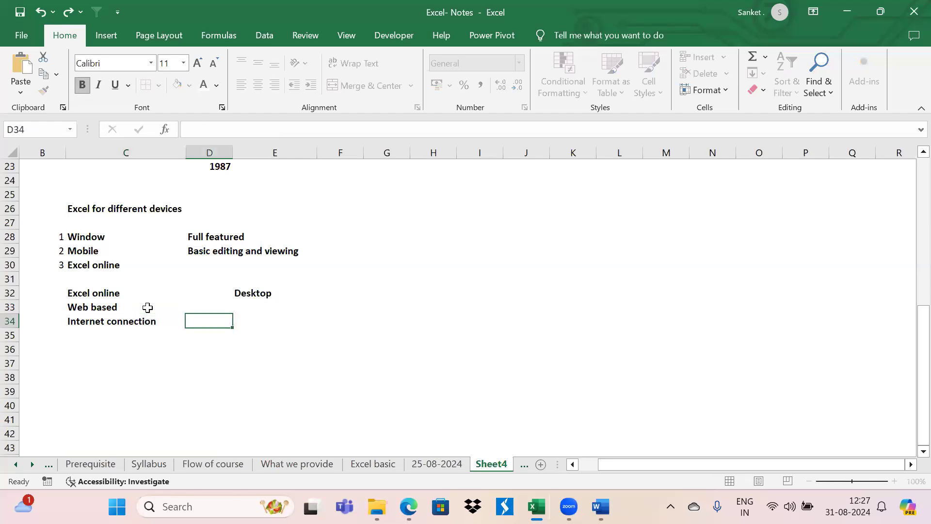
# - Remove the bold formatting from the two entries in C33:C34
pyautogui.press('Left')
pyautogui.press('Up')
pyautogui.hotkey('shift', 'Down')
pyautogui.hotkey('ctrl', 'b')
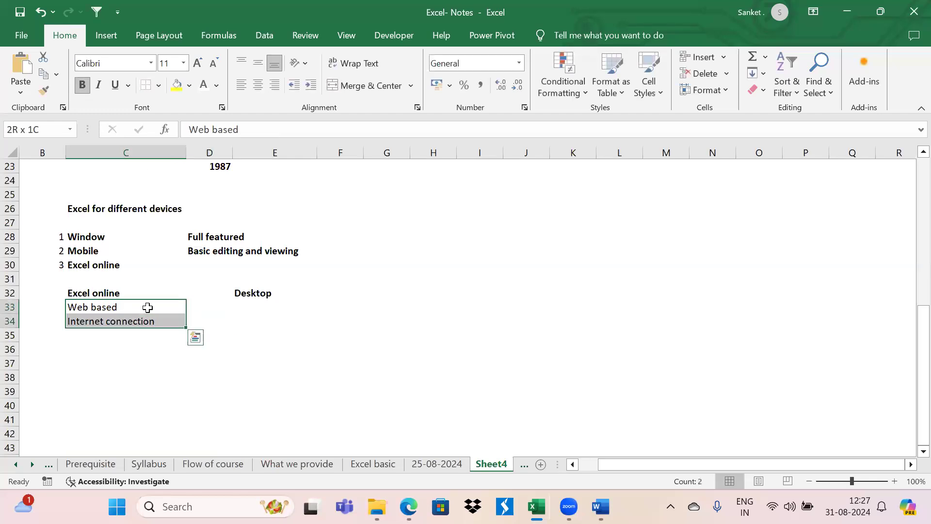
# - Enter "Offline" without bold in E34, under the Desktop heading
pyautogui.press('Right')
pyautogui.press('Up')
pyautogui.press('Right')
pyautogui.press('Down')
pyautogui.press('Left')
pyautogui.press('Down')
pyautogui.press('Right')
pyautogui.write('Offline')
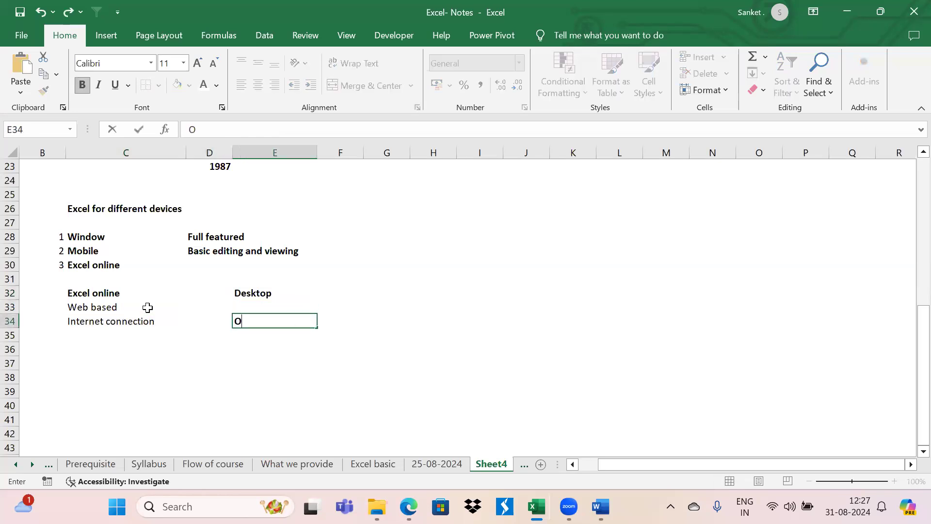
pyautogui.hotkey('ctrl', 'Return')
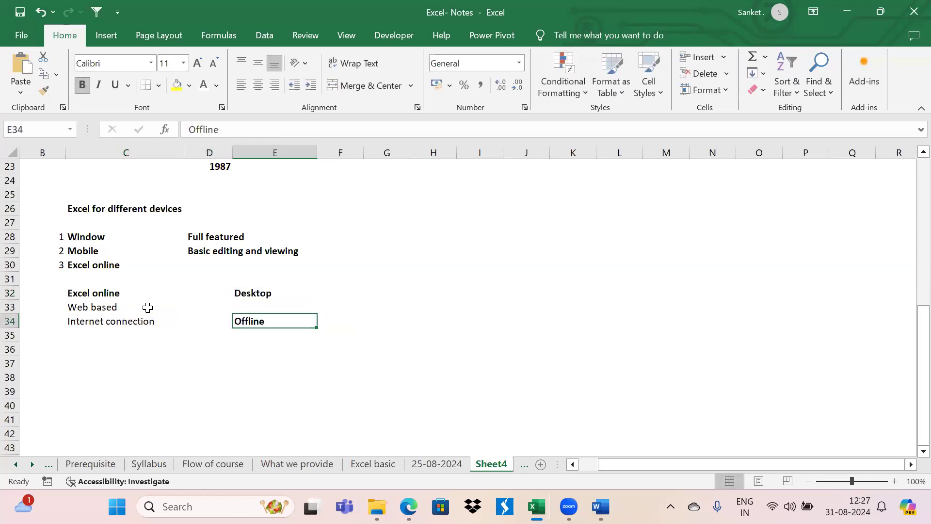
pyautogui.hotkey('ctrl', 'b')
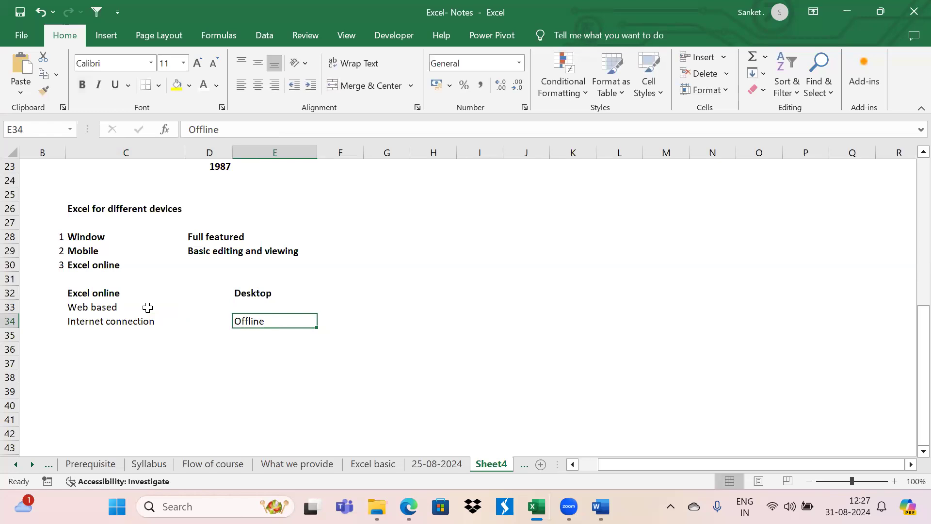
# - Enter "Limited features" without bold in C35, as the third point under Excel online
pyautogui.press('Left')
pyautogui.press('Left')
pyautogui.press('Left')
pyautogui.press('Down')
pyautogui.press('Right')
pyautogui.press('Up')
pyautogui.press('Up')
pyautogui.press('Up')
pyautogui.press('Down')
pyautogui.press('Down')
pyautogui.press('Down')
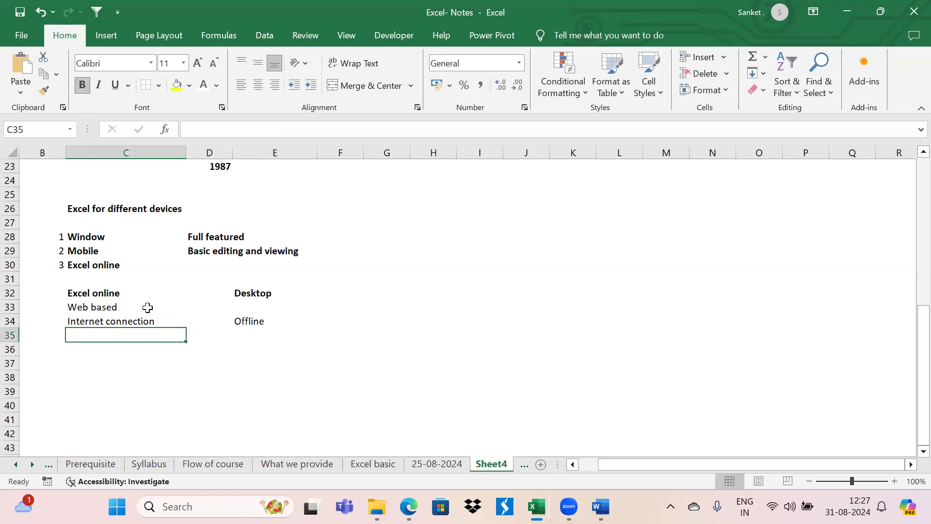
pyautogui.write('Limited ')
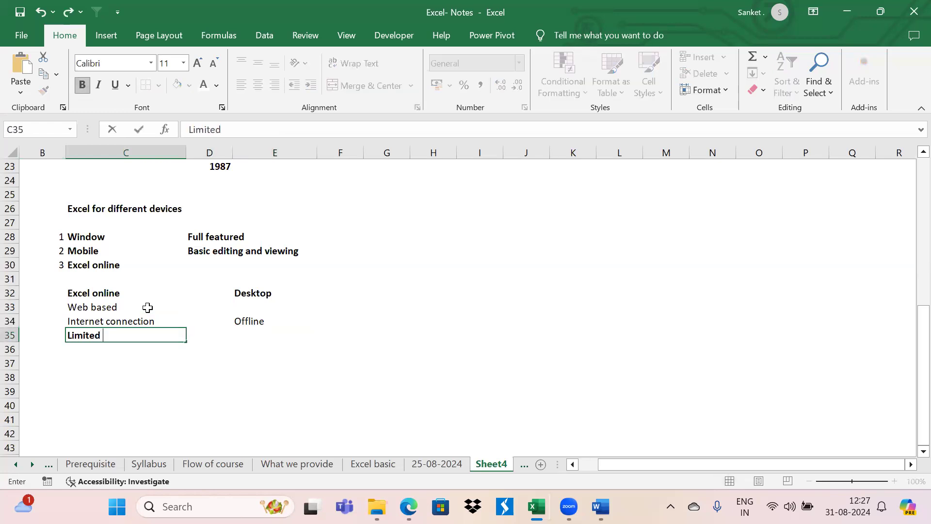
pyautogui.write('features')
pyautogui.press('Tab')
pyautogui.press('Left')
pyautogui.hotkey('ctrl', 'b')
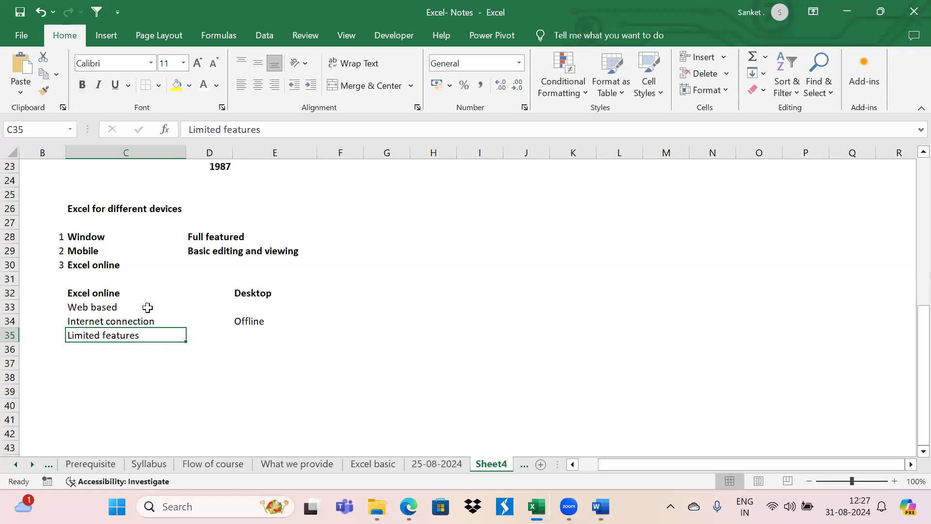
pyautogui.press('Right')
pyautogui.press('Right')
pyautogui.press('Up')
pyautogui.press('Up')
pyautogui.press('Up')
pyautogui.press('Down')
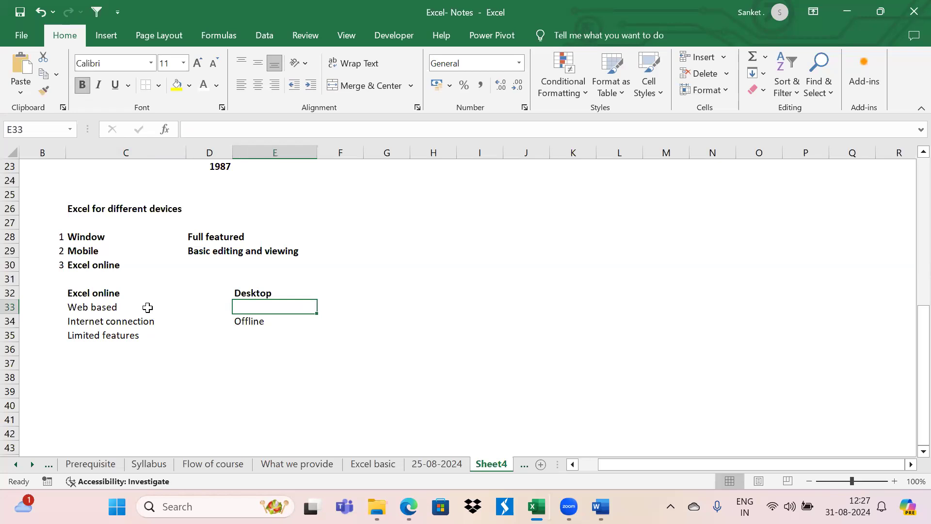
pyautogui.press('Right')
pyautogui.press('Left')
pyautogui.press('Left')
pyautogui.press('Left')
pyautogui.press('Up')
pyautogui.press('Right')
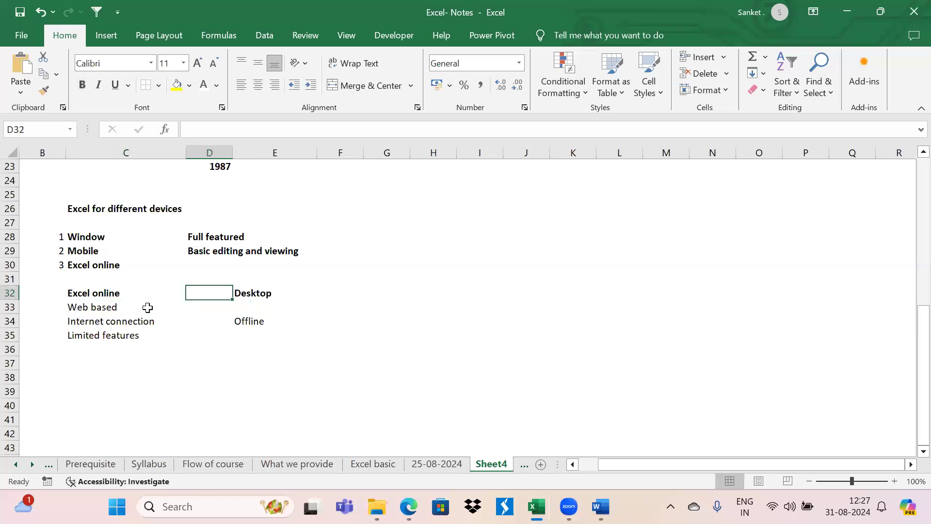
pyautogui.press('Left')
pyautogui.press('Left')
pyautogui.press('Right')
pyautogui.press('Right')
pyautogui.press('Right')
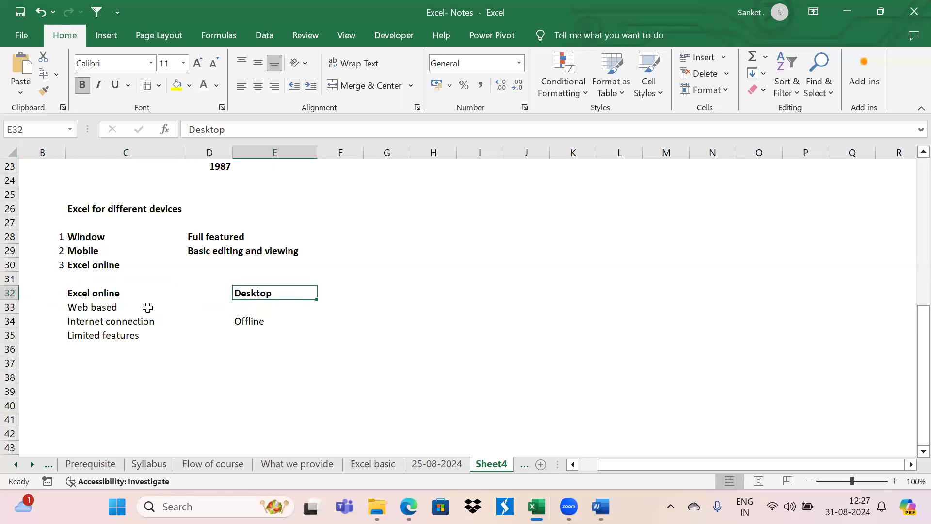
# - Enter 2019 in E36, in the Desktop column
pyautogui.press('Down')
pyautogui.press('Down')
pyautogui.press('Down')
pyautogui.press('Down')
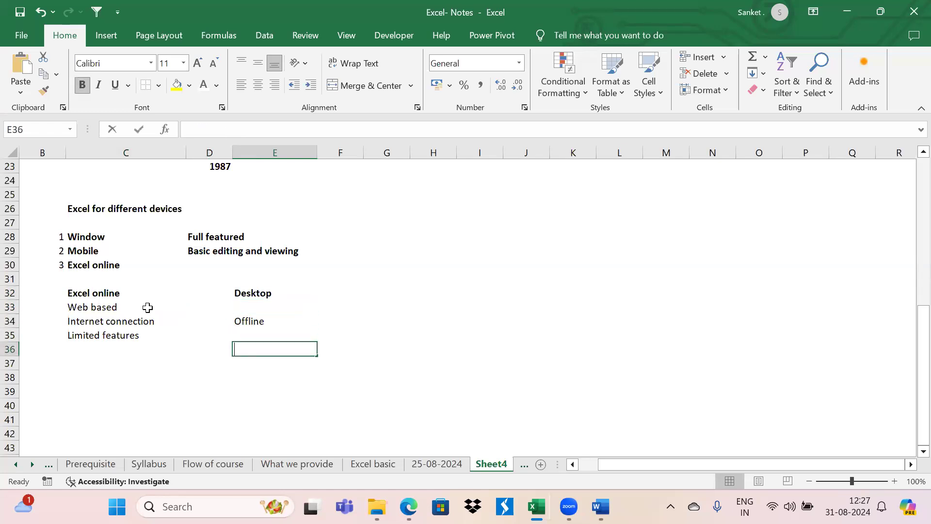
pyautogui.write('2019')
pyautogui.press('Right')
pyautogui.press('Left')
# - Enter "Onedrive" in bold in F36, next to the 2019 entry
pyautogui.press('Right')
pyautogui.write('O')
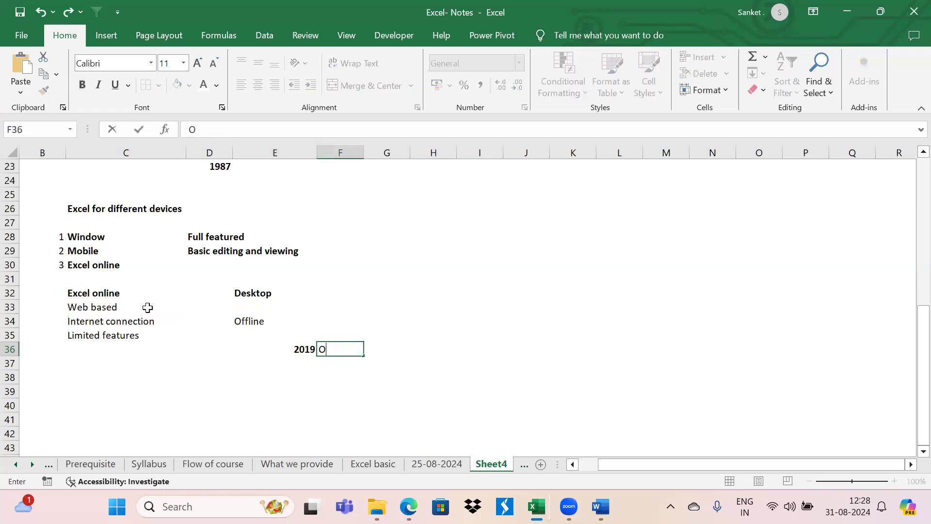
pyautogui.write('nedrive')
pyautogui.press('Right')
pyautogui.press('Left')
pyautogui.hotkey('ctrl', 'b')
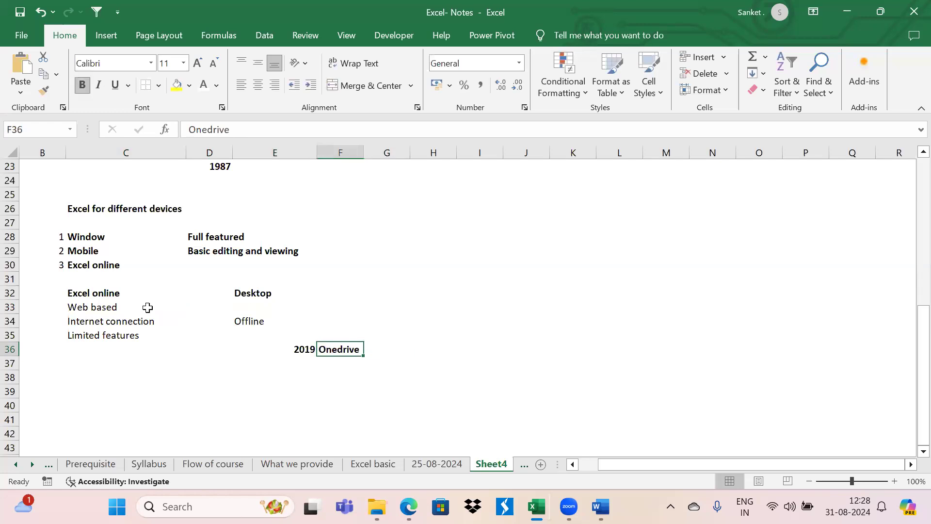
pyautogui.press('Right')
pyautogui.press('Left')
pyautogui.press('Right')
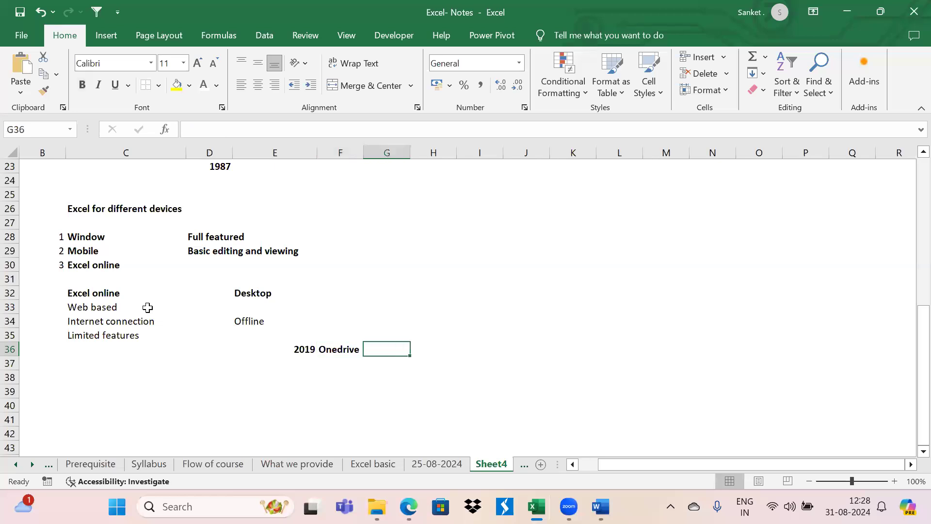
pyautogui.press('Left')
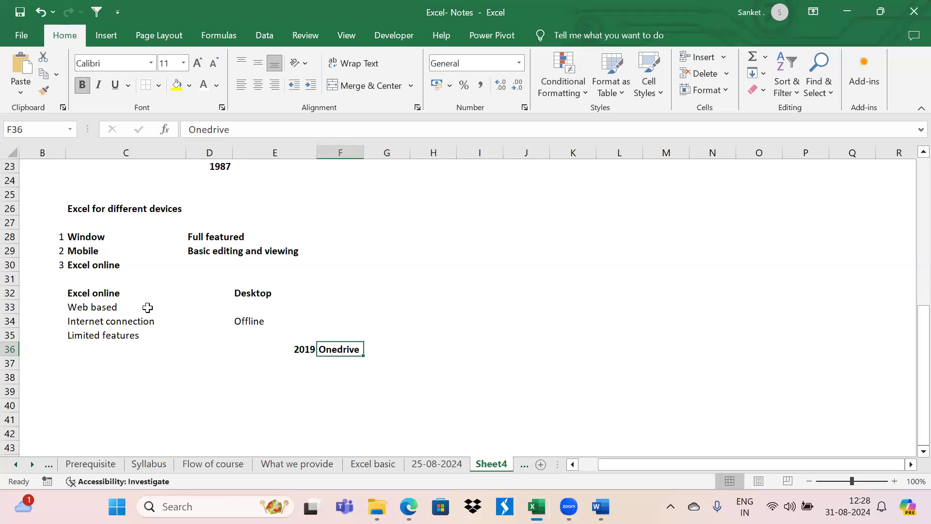
pyautogui.press('Left')
pyautogui.press('Left')
pyautogui.press('Left')
pyautogui.press('Up')
pyautogui.press('Up')
pyautogui.press('Up')
pyautogui.press('Up')
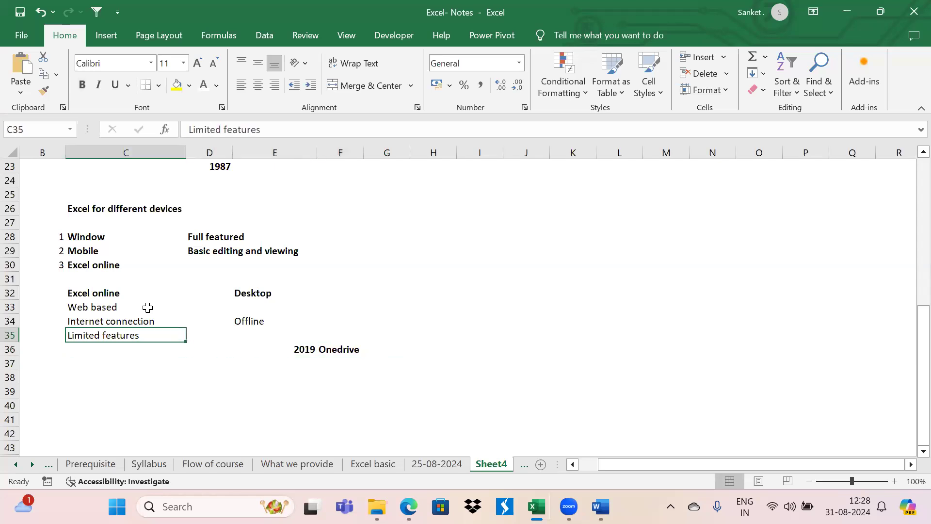
# - Switch to the browser to view the blank Excel online workbook, and return to the Excel notes workbook
pyautogui.hotkey('alt', 'Tab')
pyautogui.hotkey('alt', 'Tab')
pyautogui.hotkey('alt', 'shift', 'Tab')
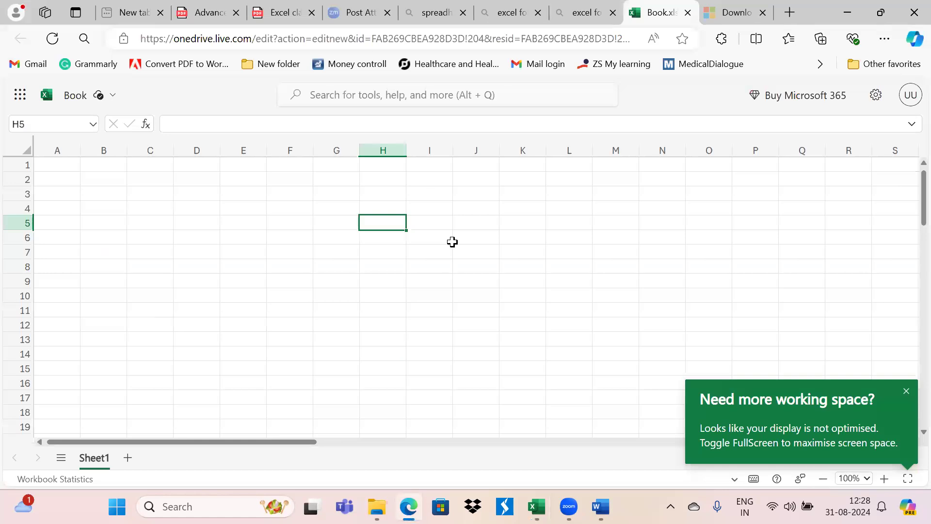
pyautogui.hotkey('alt', 'Tab')
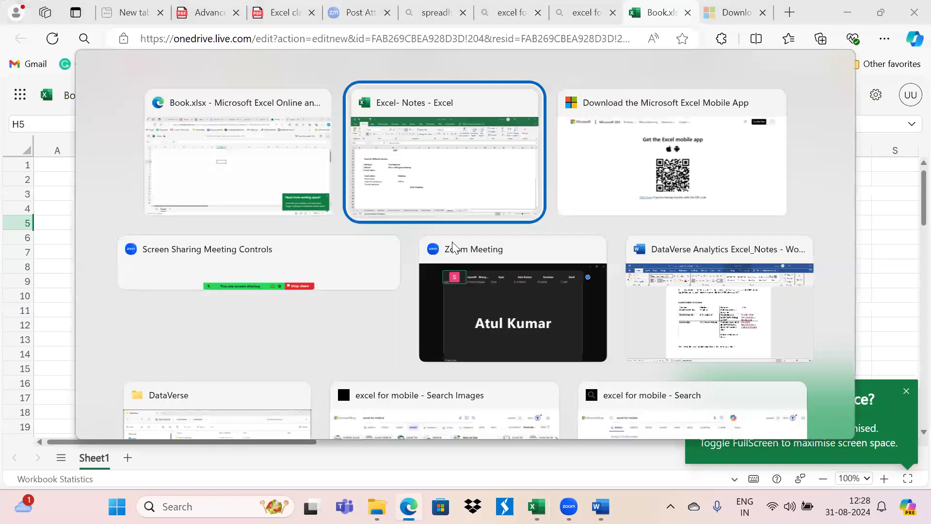
# - Select the Desktop column of the comparison, from E32 down to E37
pyautogui.press('Down')
pyautogui.press('Down')
pyautogui.press('Down')
pyautogui.press('Down')
pyautogui.press('Down')
pyautogui.press('Down')
pyautogui.press('Down')
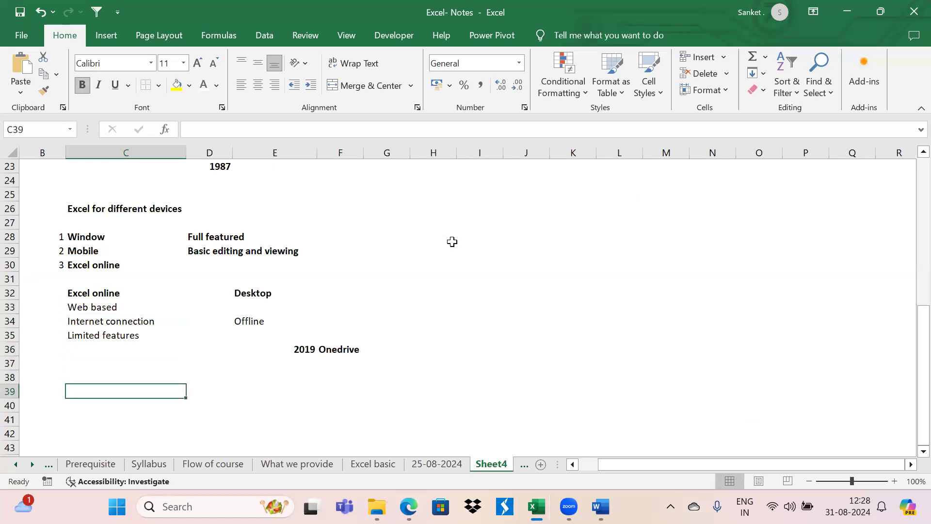
pyautogui.scroll(-1, 292, 337)
pyautogui.scroll(-1, 292, 337)
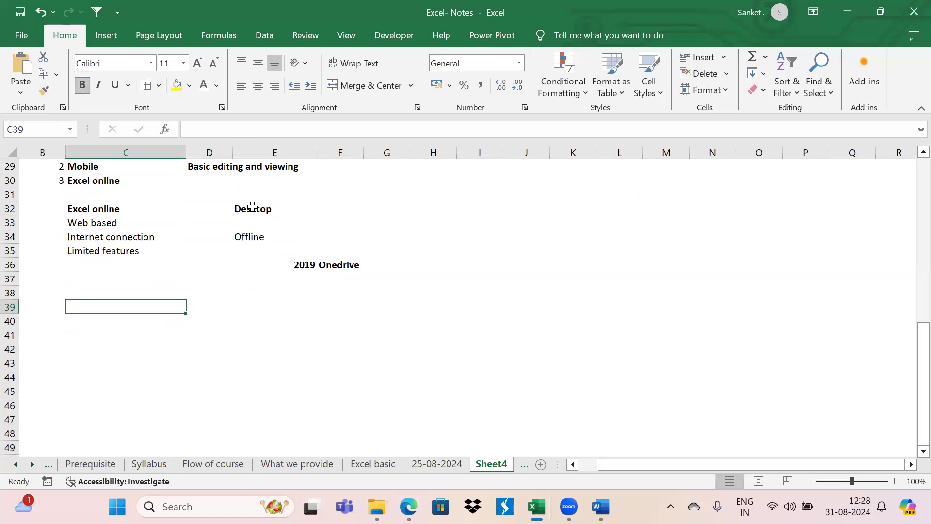
pyautogui.click(251, 207)
pyautogui.hotkey('shift', 'Down')
pyautogui.hotkey('shift', 'Down')
pyautogui.hotkey('shift', 'Down')
pyautogui.hotkey('shift', 'Down')
pyautogui.hotkey('shift', 'Down')
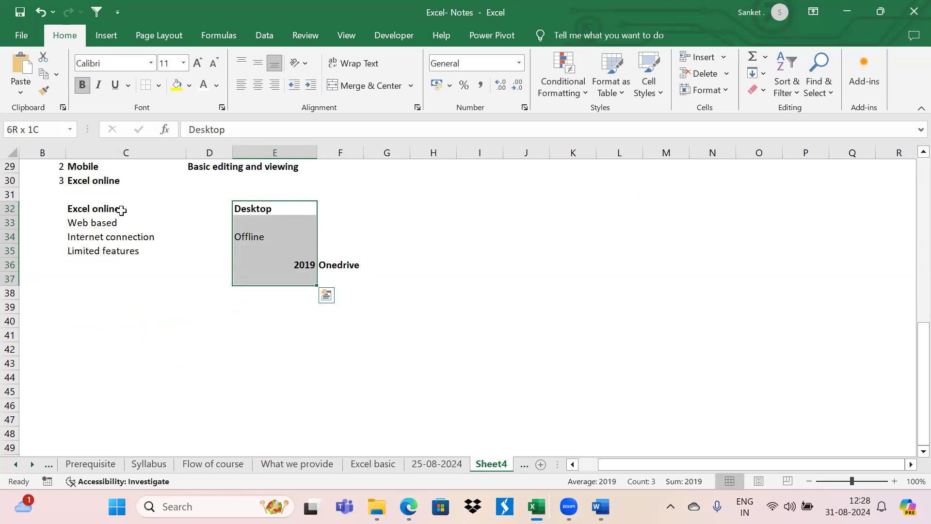
# - Switch to the Excel online workbook in the browser and copy its web address
pyautogui.hotkey('alt', 'Tab')
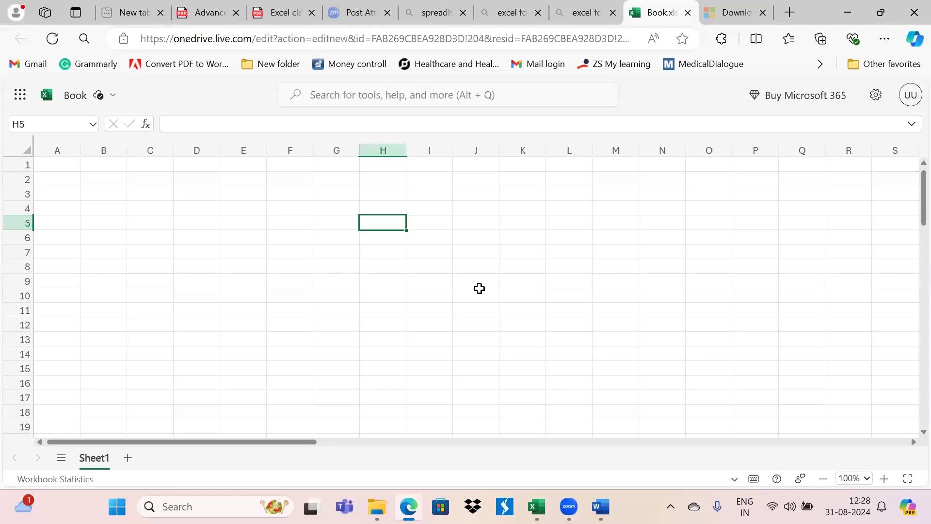
pyautogui.hotkey('ctrl', 't')
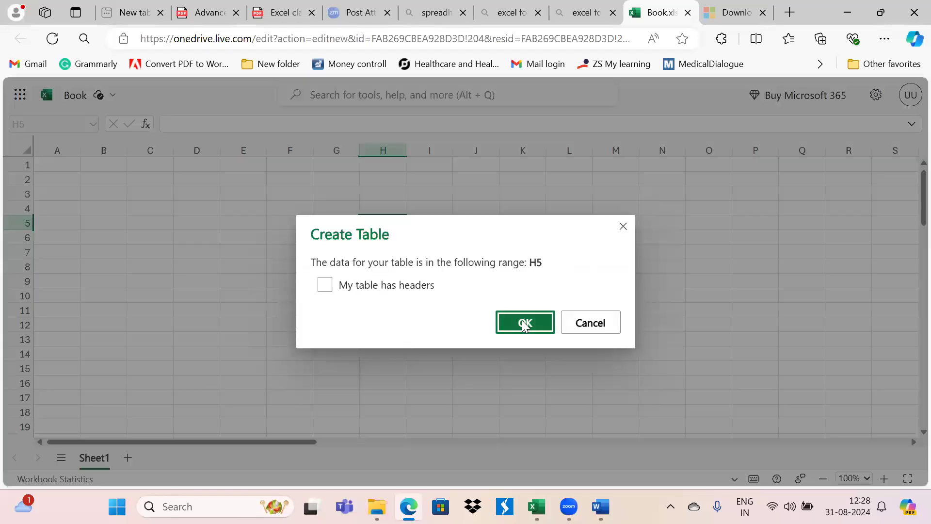
pyautogui.click(590, 331)
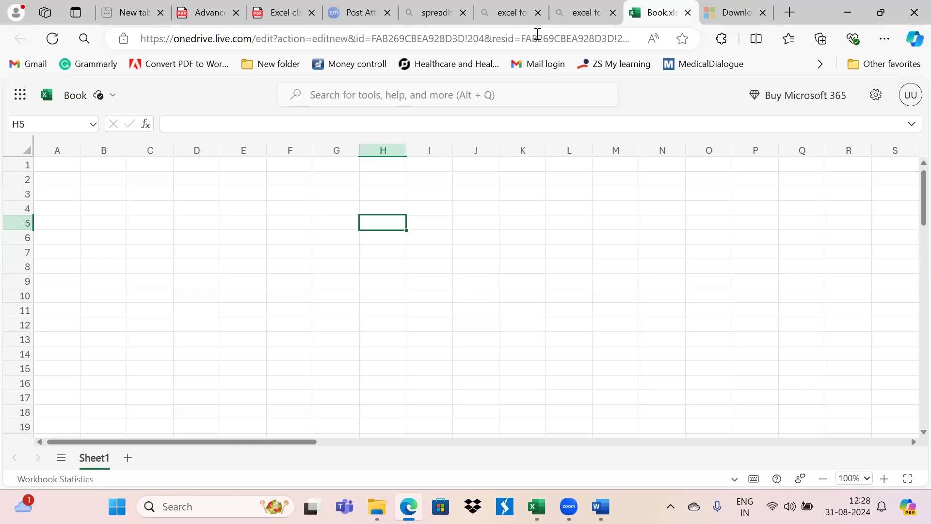
pyautogui.click(538, 34)
pyautogui.hotkey('ctrl', 'c')
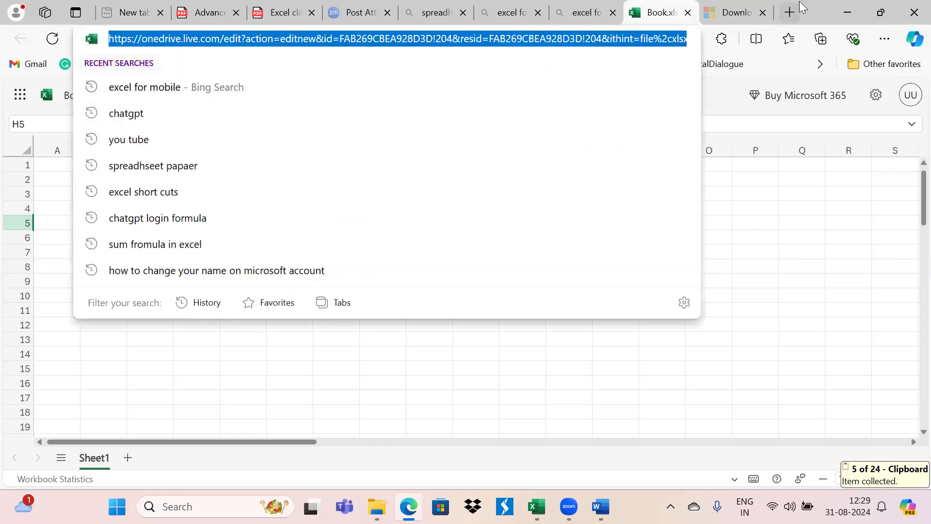
# - Search the web for "Excel online" in a new browser tab and look through the Microsoft results
pyautogui.press('Escape')
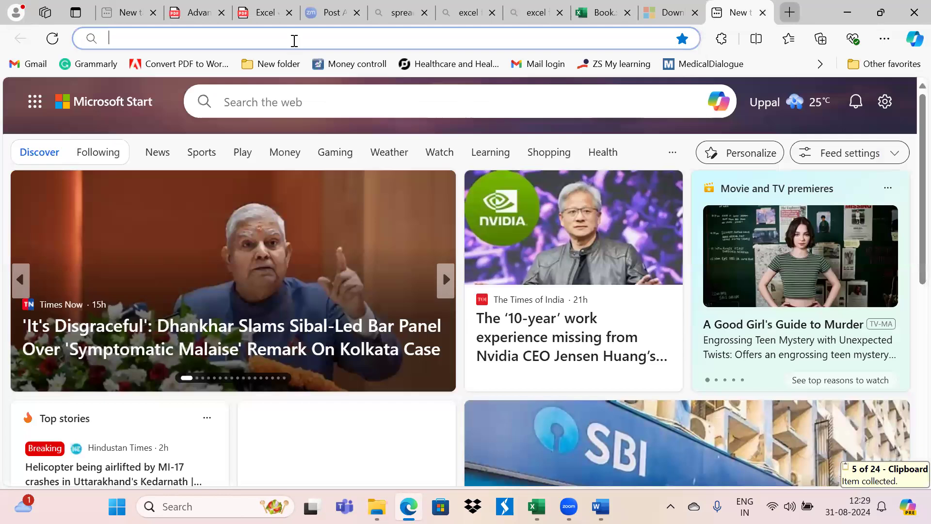
pyautogui.click(294, 40)
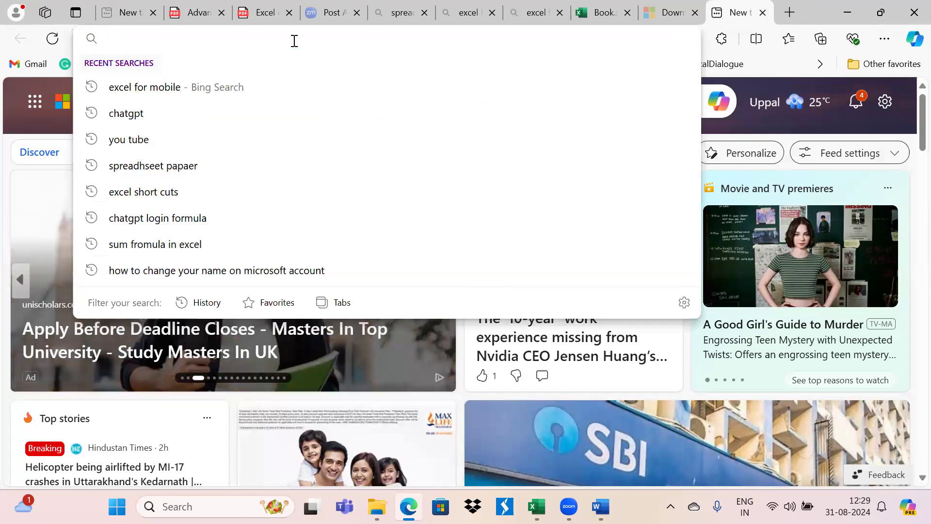
pyautogui.write('e')
pyautogui.press('BackSpace')
pyautogui.press('BackSpace')
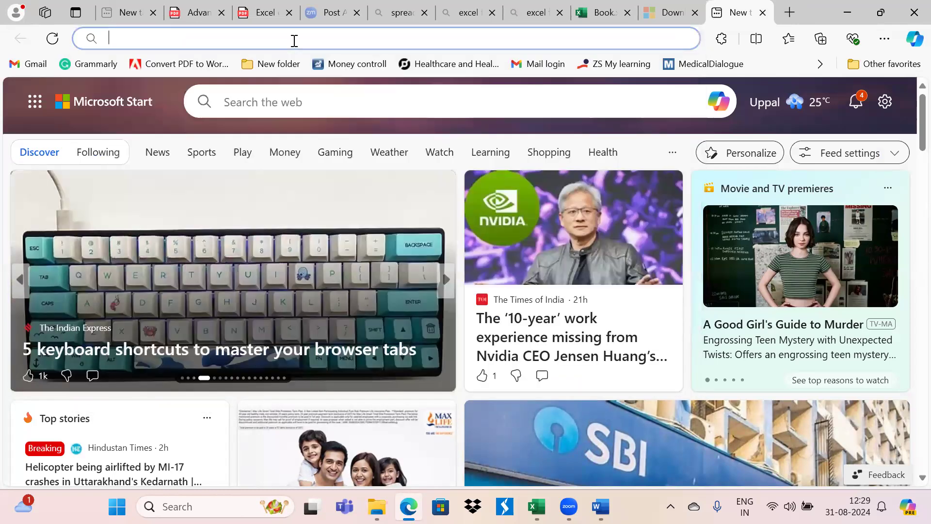
pyautogui.write('Excel on')
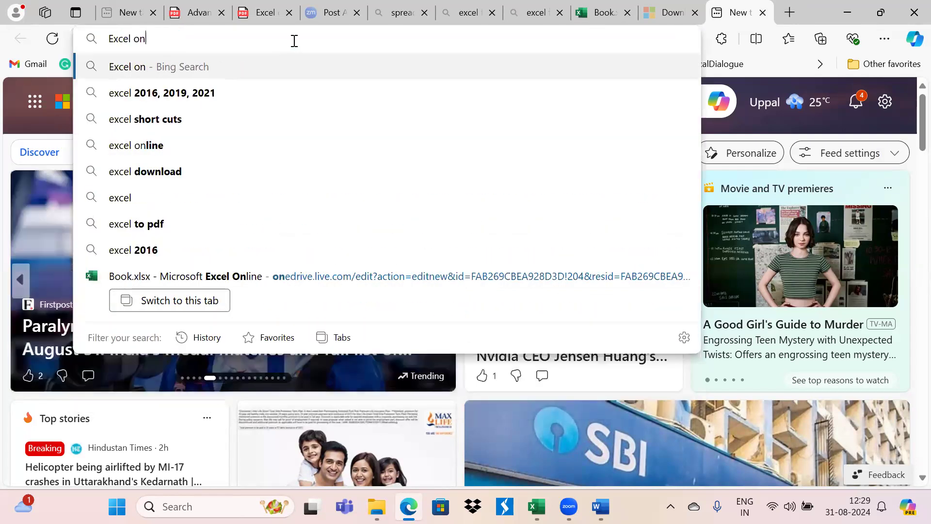
pyautogui.write('line')
pyautogui.press('Return')
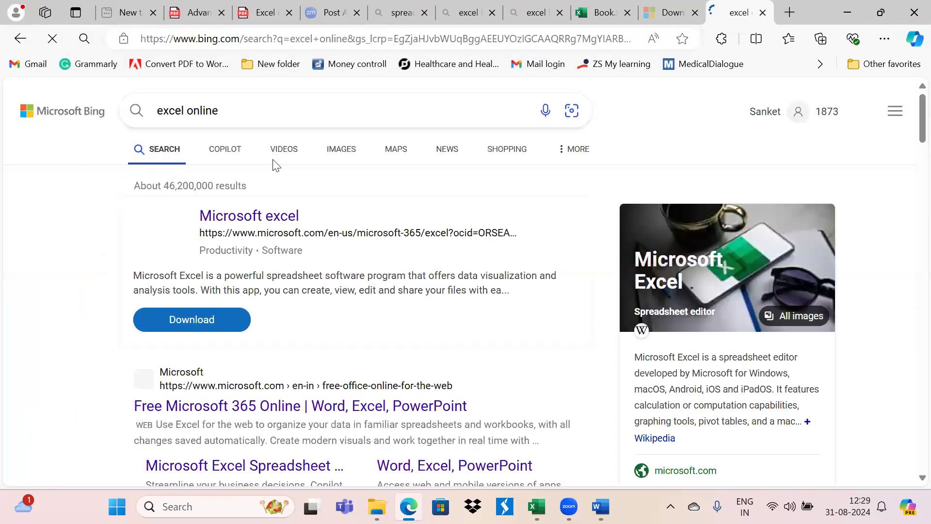
pyautogui.scroll(-2, 299, 315)
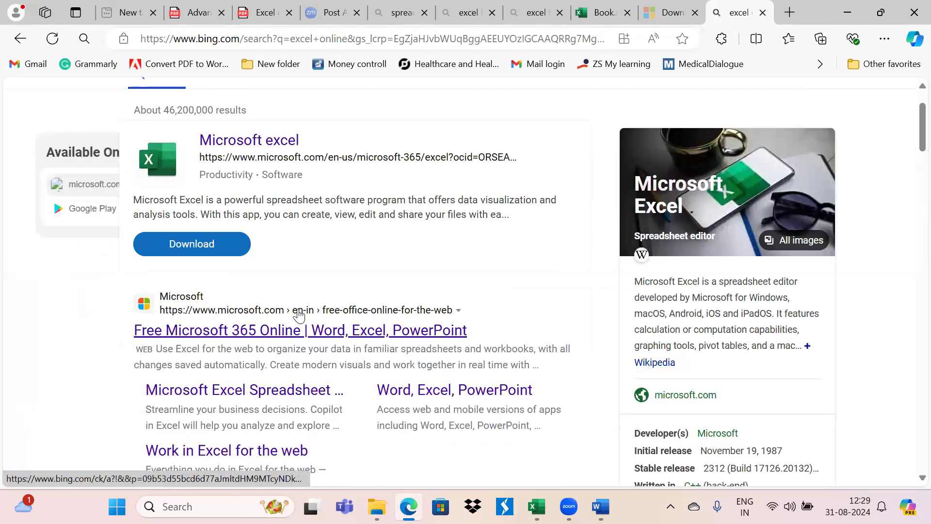
pyautogui.scroll(-1, 299, 315)
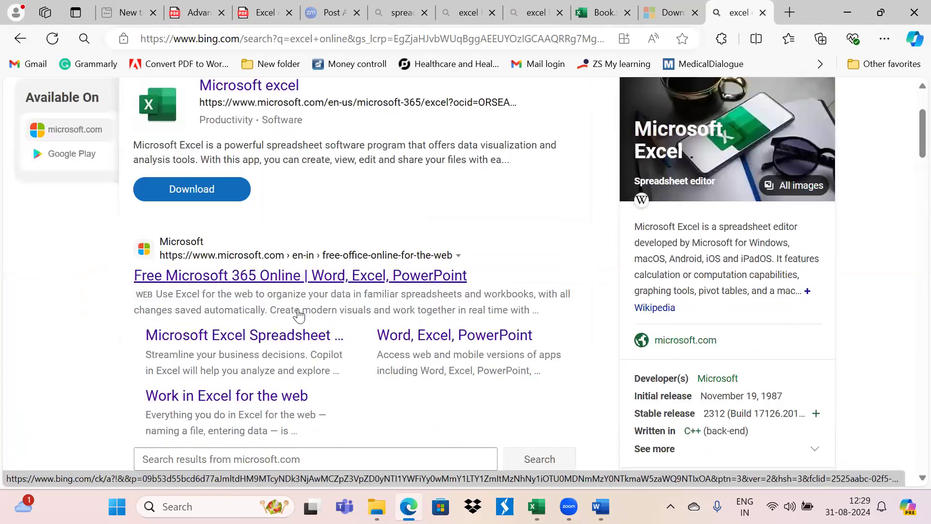
# - Open the Free Microsoft 365 Online page from the search results and look between it, the results and the Excel online workbook
pyautogui.click(269, 278)
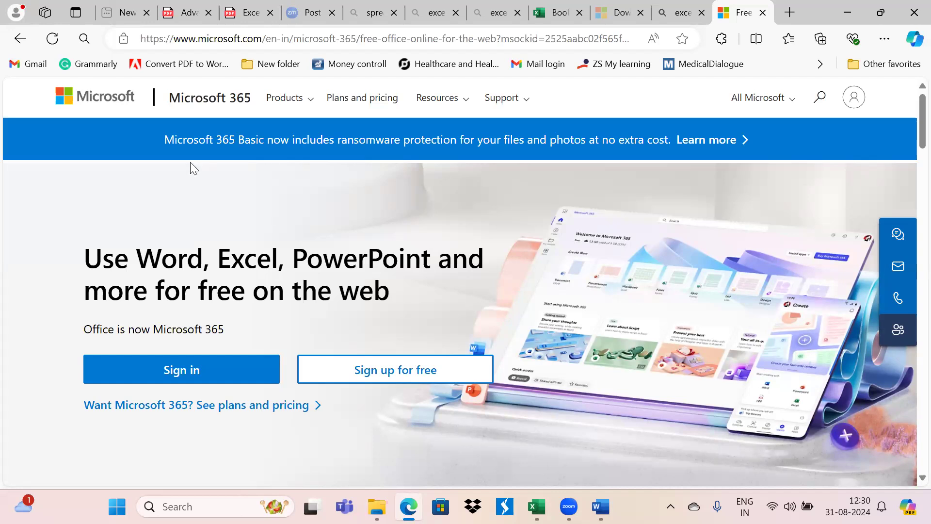
pyautogui.click(681, 8)
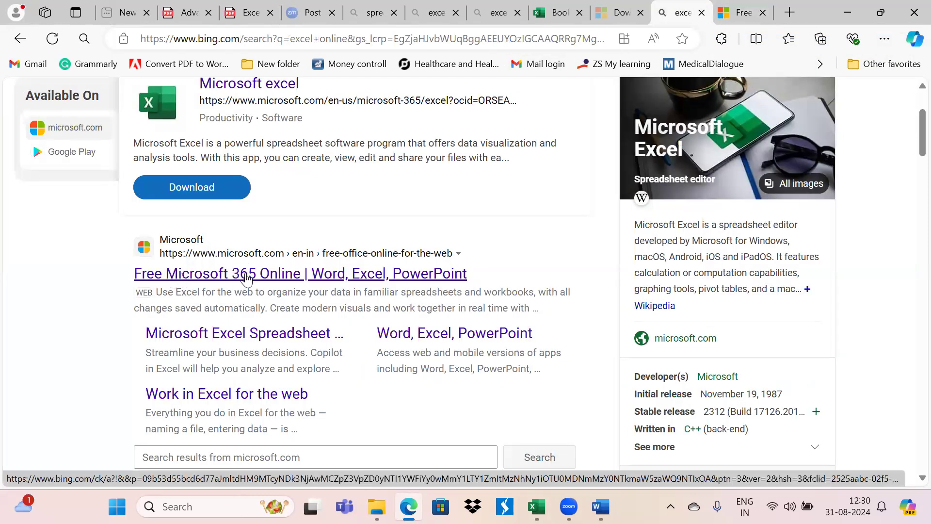
pyautogui.click(741, 8)
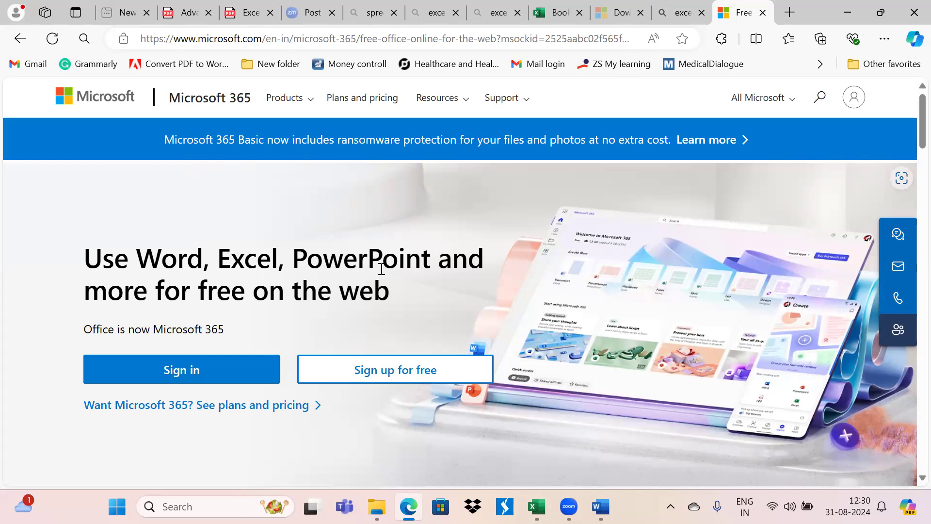
pyautogui.click(557, 12)
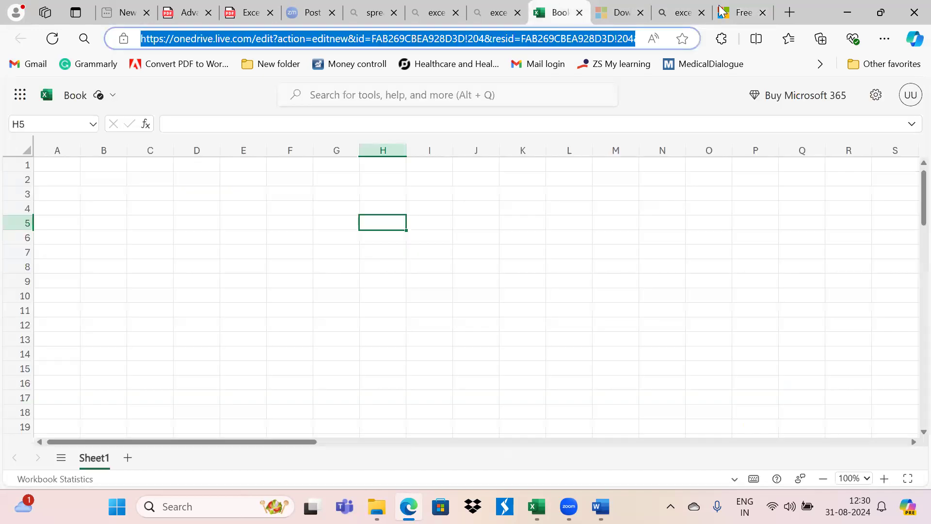
pyautogui.click(743, 12)
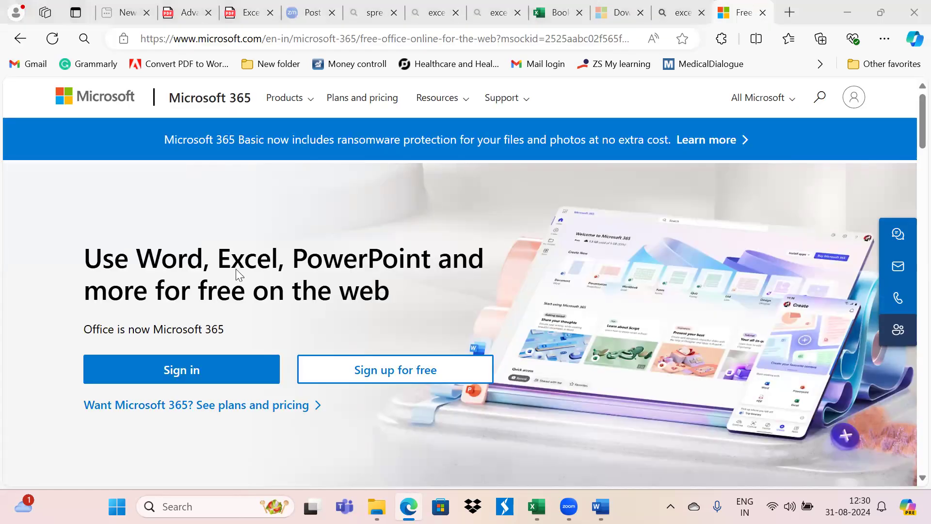
pyautogui.hotkey('alt', 'Tab')
pyautogui.hotkey('ctrl', 'l')
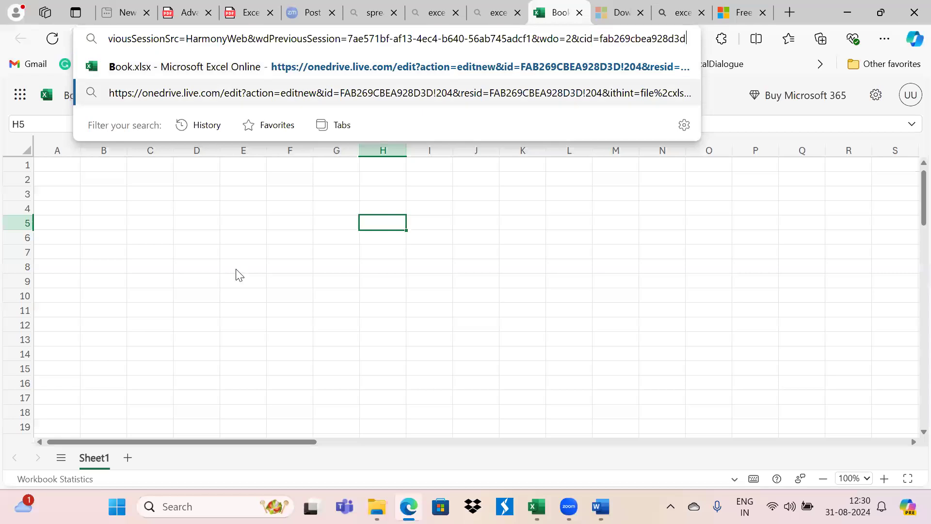
# - Return to the Excel notes workbook and clear the 2019 and Onedrive entries from E36 and F36
pyautogui.hotkey('alt', 'Tab')
pyautogui.hotkey('alt', 'Tab')
pyautogui.hotkey('alt', 'Tab')
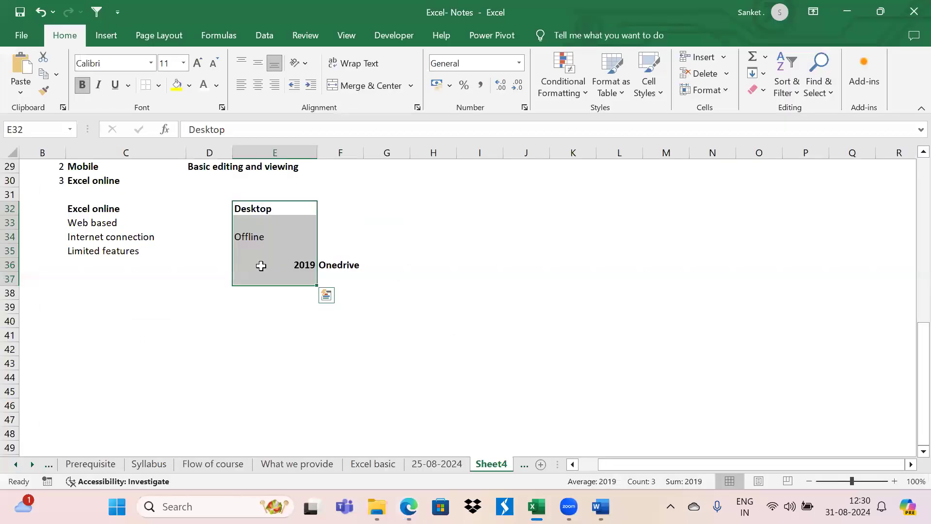
pyautogui.click(261, 266)
pyautogui.press('Up')
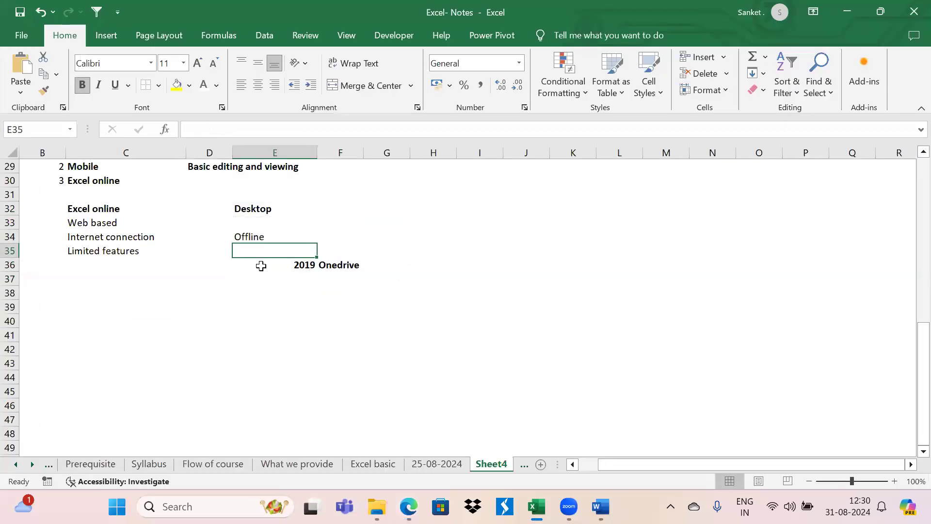
pyautogui.press('Down')
pyautogui.press('Right')
pyautogui.press('Delete')
pyautogui.press('Left')
pyautogui.press('Left')
pyautogui.press('Left')
pyautogui.press('Left')
pyautogui.press('Right')
pyautogui.press('Right')
pyautogui.press('Right')
pyautogui.press('Right')
pyautogui.press('Left')
pyautogui.press('Delete')
# - Enter "Collborative working" in C36 as the last point under Excel online
pyautogui.press('Left')
pyautogui.press('Left')
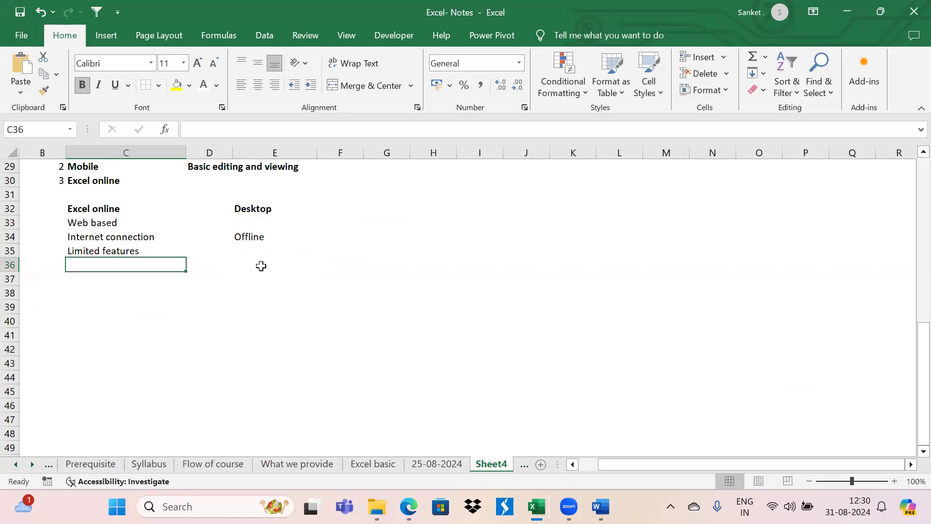
pyautogui.write('Collborative working')
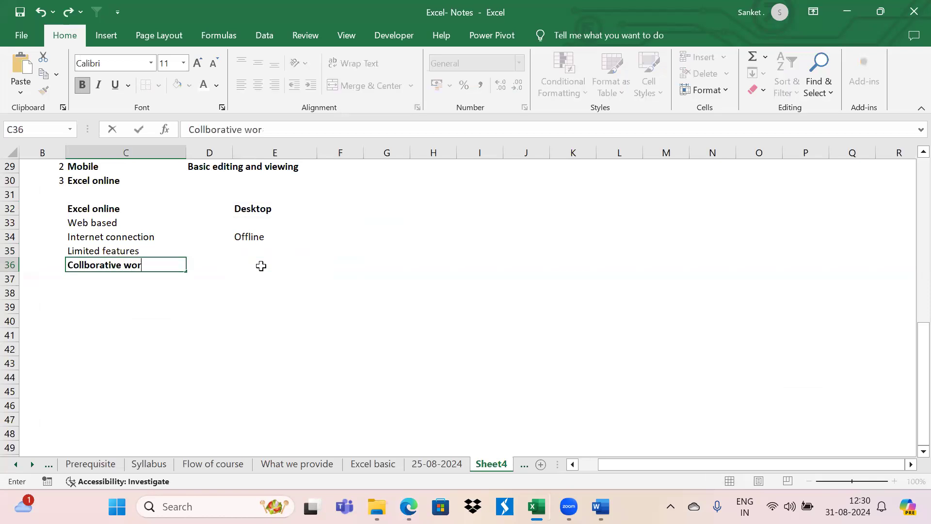
pyautogui.hotkey('ctrl', 'Return')
pyautogui.press('Up')
pyautogui.press('Up')
pyautogui.press('Down')
pyautogui.press('Down')
# - Enter "Limitation" in E36 under the Desktop column of the comparison
pyautogui.press('Right')
pyautogui.press('Right')
pyautogui.press('Up')
pyautogui.press('Up')
pyautogui.press('Up')
pyautogui.press('Up')
pyautogui.press('Down')
pyautogui.press('Down')
pyautogui.press('Down')
pyautogui.press('Down')
pyautogui.write('Limitation')
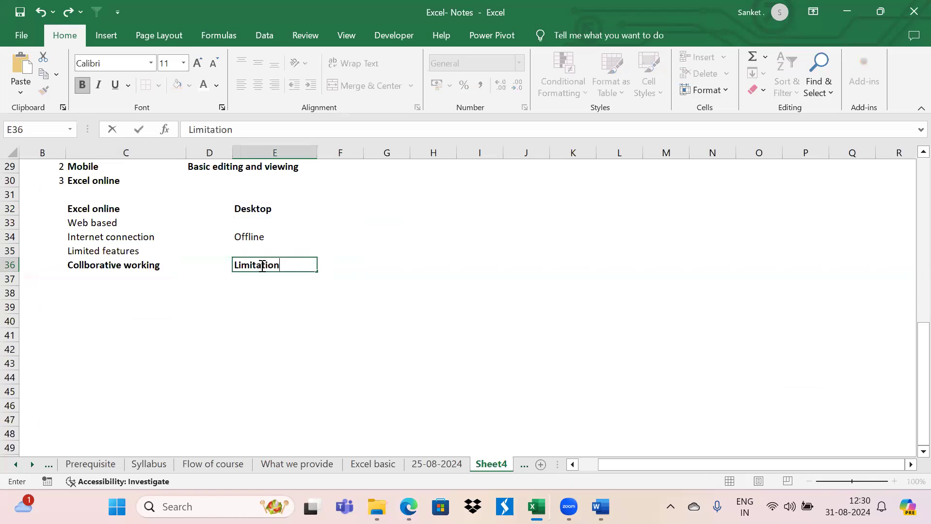
pyautogui.press('Tab')
pyautogui.press('Left')
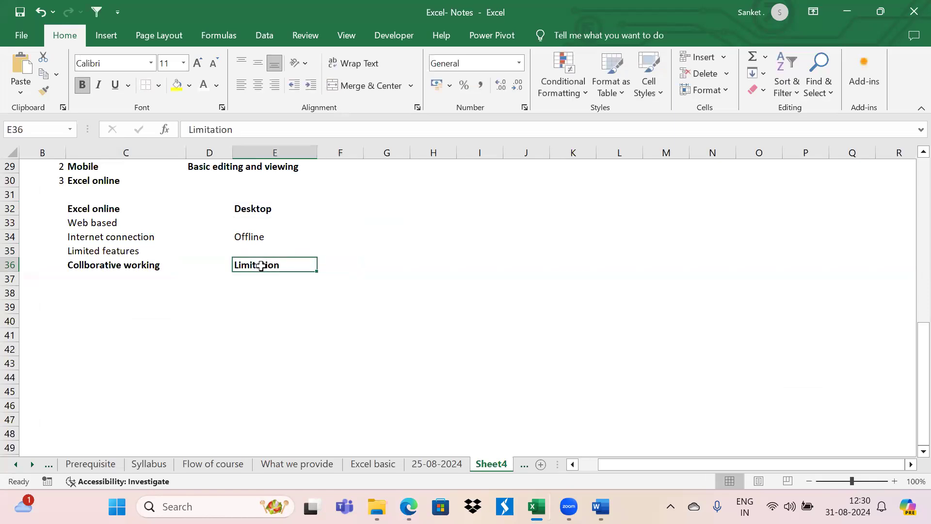
# - Enter the heading "Excel 365" in E38, two rows below the Desktop points
pyautogui.press('Down')
pyautogui.press('Down')
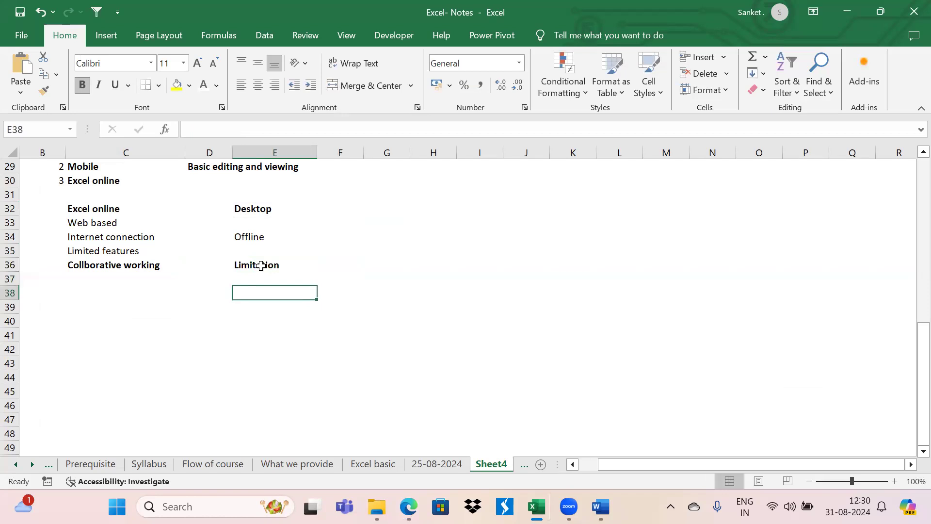
pyautogui.write('Excvel')
pyautogui.press('BackSpace')
pyautogui.press('BackSpace')
pyautogui.press('BackSpace')
pyautogui.press('BackSpace')
pyautogui.write('el 365')
pyautogui.press('Right')
pyautogui.press('Left')
pyautogui.press('Down')
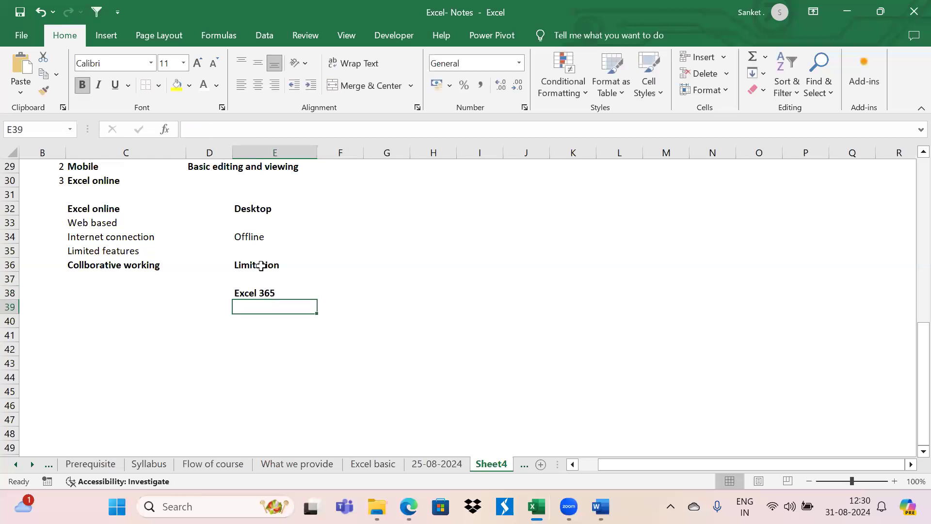
# - List "Desktop version" in E39 and "Web based" in E40 under the Excel 365 heading
pyautogui.write('Desktop ')
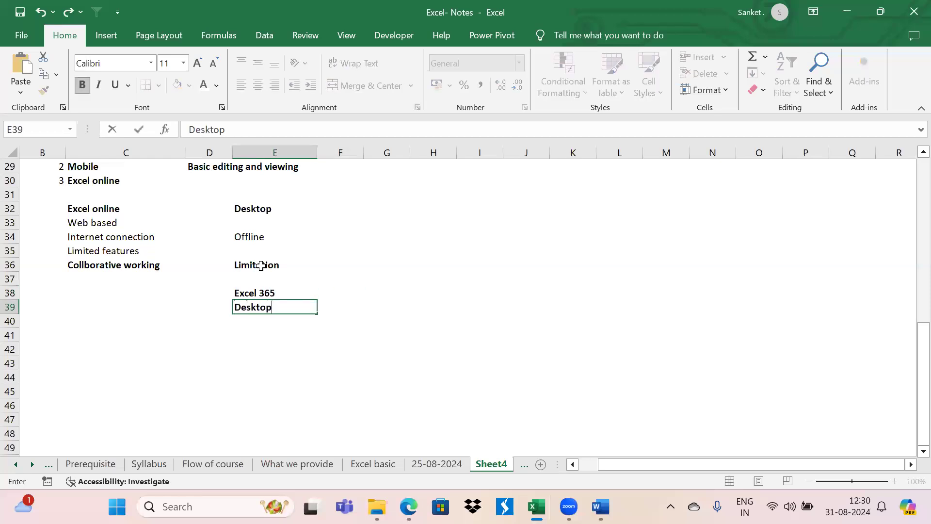
pyautogui.write('version')
pyautogui.press('Return')
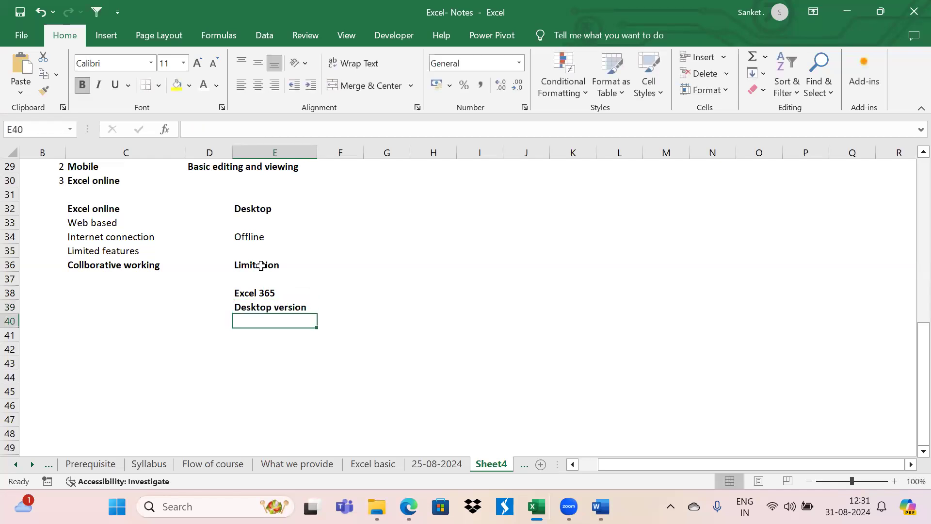
pyautogui.write('B')
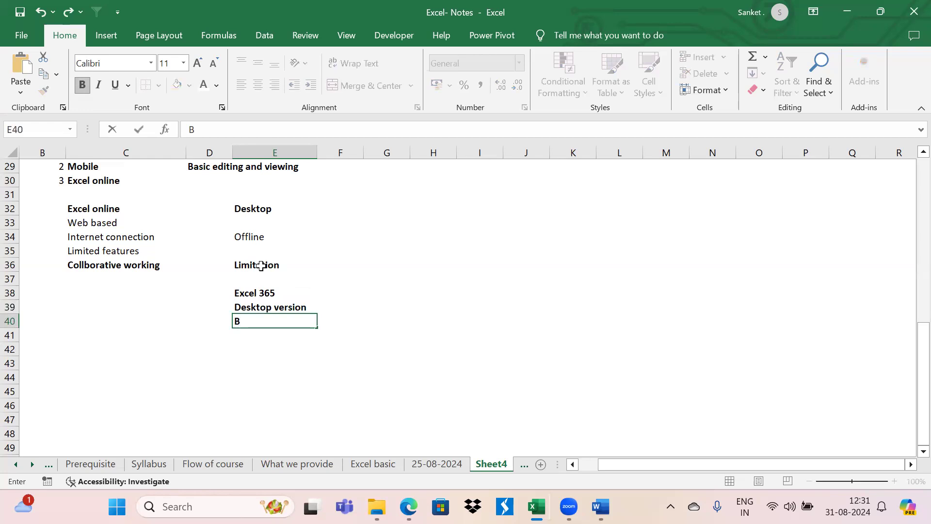
pyautogui.press('BackSpace')
pyautogui.write('Web based')
pyautogui.hotkey('ctrl', 'Return')
# - Remove the bold formatting from the two entries in E39:E40
pyautogui.press('Up')
pyautogui.hotkey('shift', 'Down')
pyautogui.hotkey('ctrl', 'b')
pyautogui.press('Right')
pyautogui.press('Left')
pyautogui.press('Up')
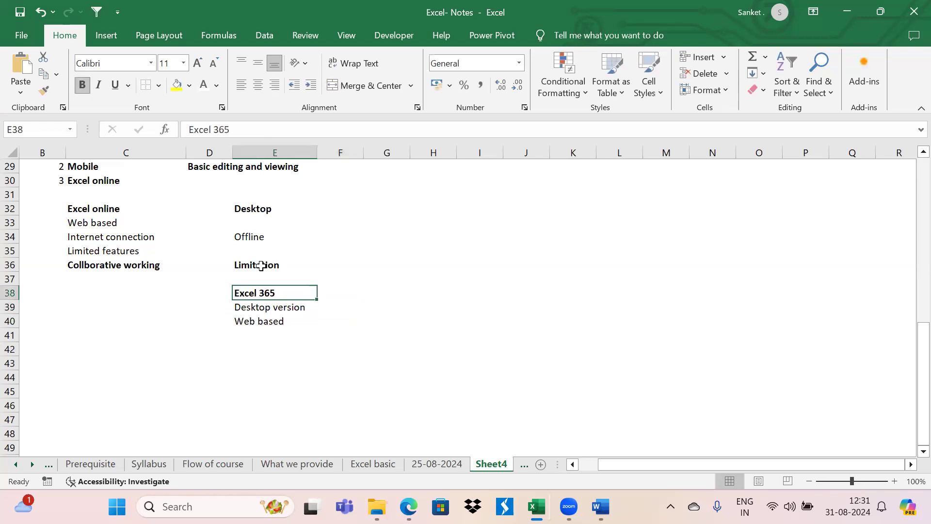
pyautogui.press('Down')
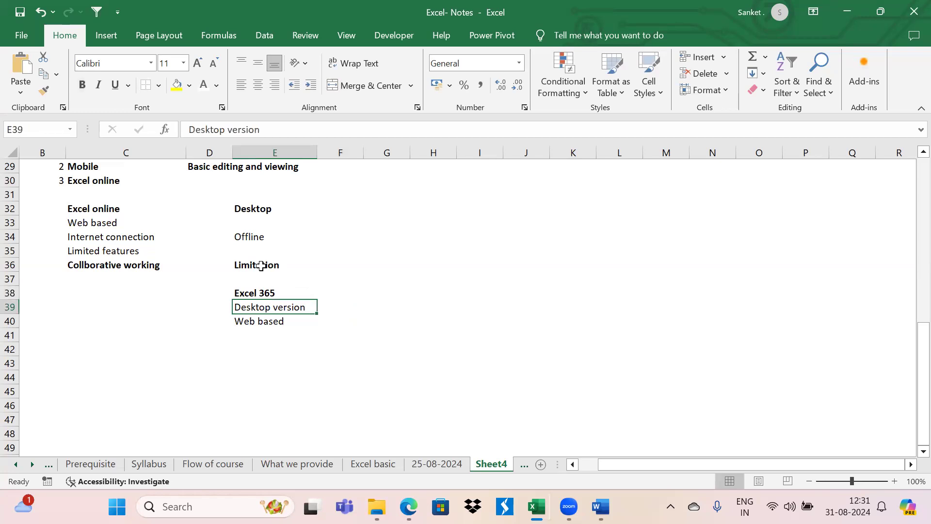
pyautogui.press('Up')
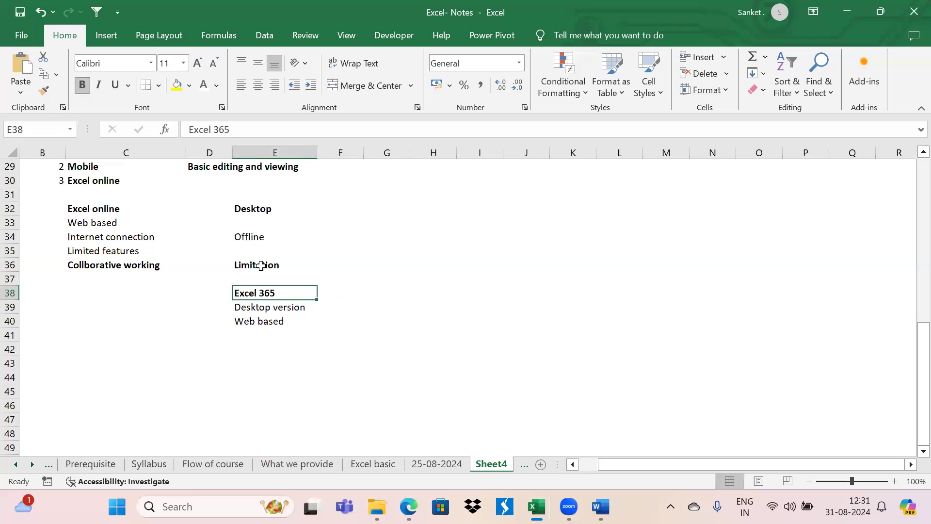
# - Enter "Subscription" in F38 beside the Excel 365 heading
pyautogui.press('Right')
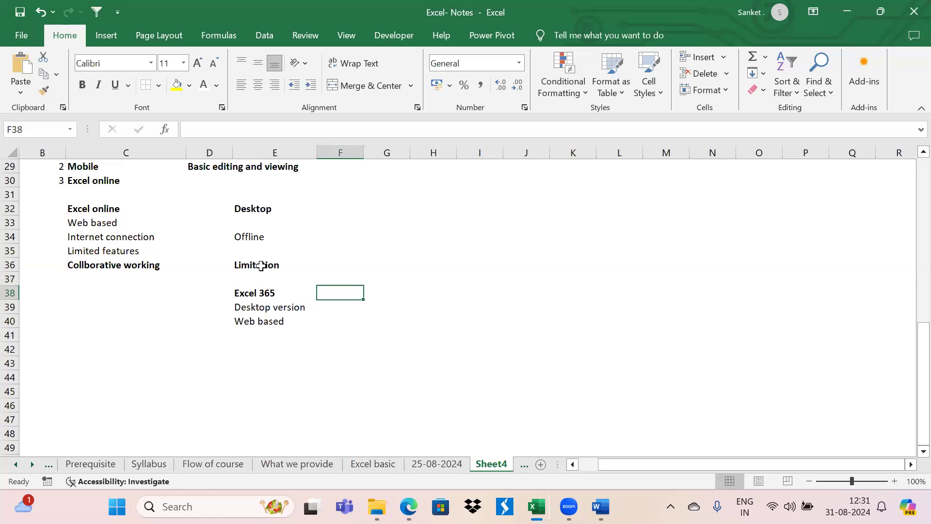
pyautogui.press('Left')
pyautogui.press('Right')
pyautogui.press('Left')
pyautogui.press('Right')
pyautogui.write('Subscription')
pyautogui.press('Right')
pyautogui.press('Left')
# - Make the Subscription entry in F38 bold and auto-fit the width of column F
pyautogui.hotkey('ctrl', 'b')
pyautogui.press('Right')
pyautogui.press('Left')
pyautogui.press('alt')
pyautogui.press('h')
pyautogui.press('o')
pyautogui.press('i')
pyautogui.hotkey('ctrl', 'b')
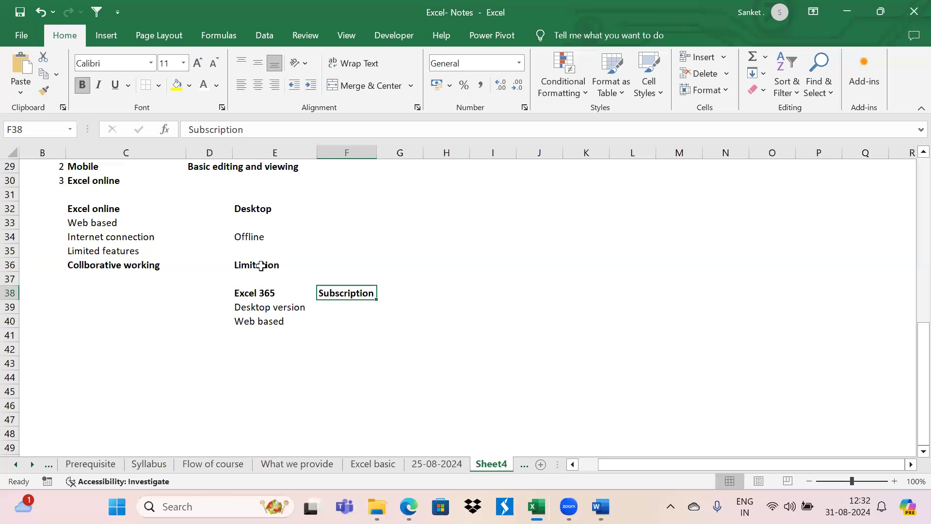
# - Enter the heading "Microsoft 365" in C42 below the comparison notes
pyautogui.press('Down')
pyautogui.press('Down')
pyautogui.press('Down')
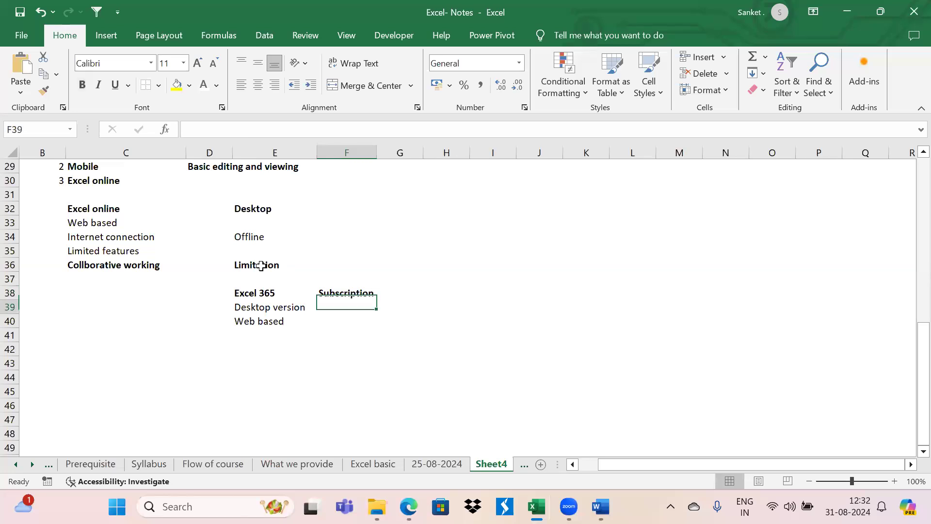
pyautogui.press('Left')
pyautogui.press('Left')
pyautogui.press('Down')
pyautogui.press('Right')
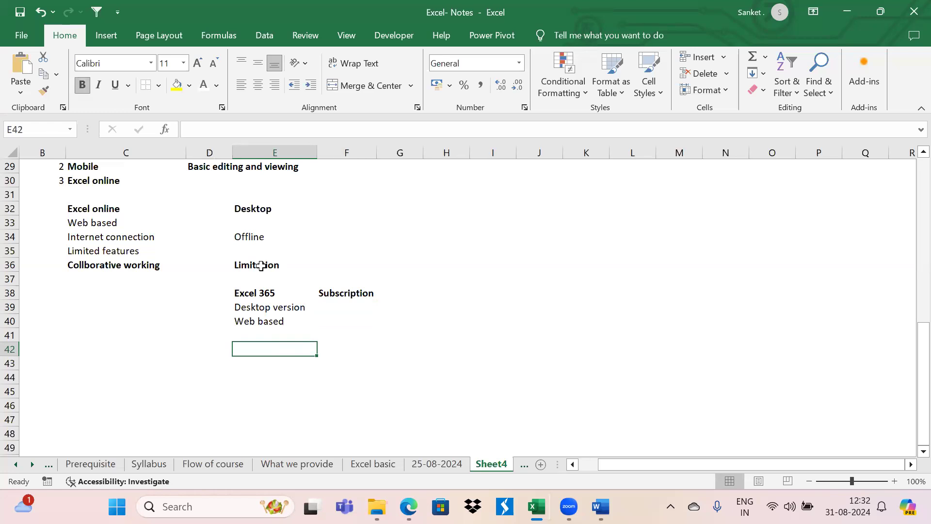
pyautogui.press('Left')
pyautogui.press('Left')
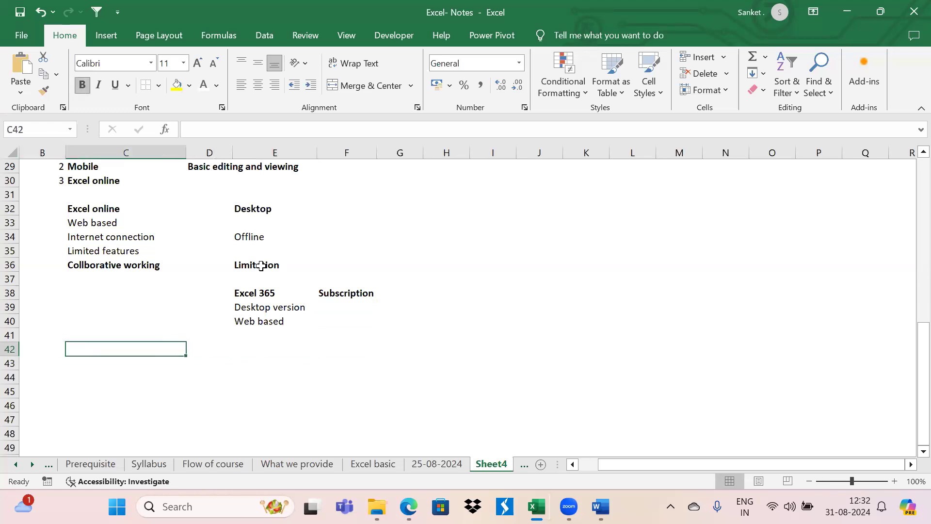
pyautogui.write('Micros')
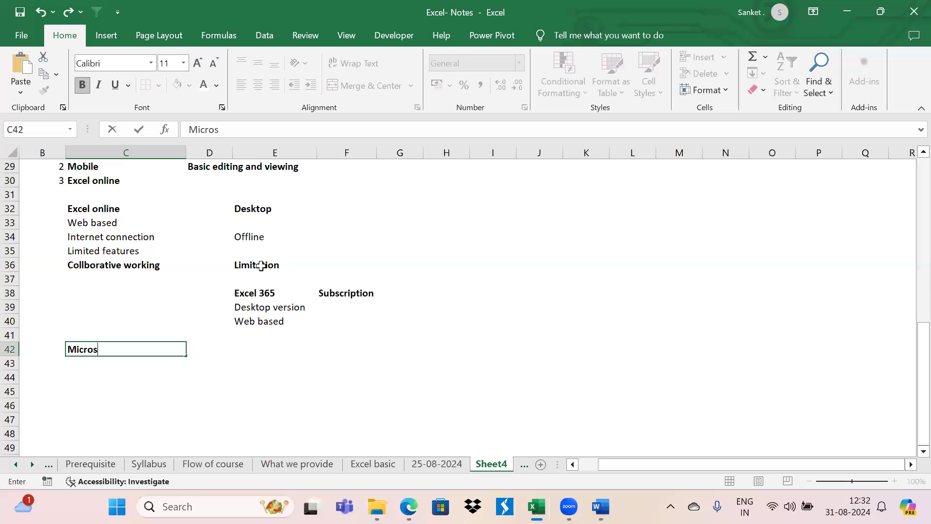
pyautogui.write('oft 365')
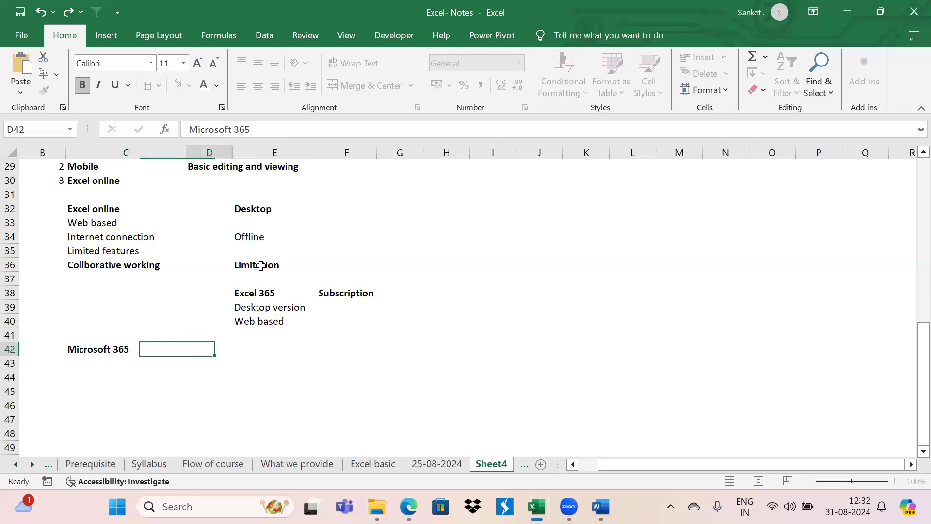
pyautogui.press('Return')
# - List Excel, Word, Powerpoint and Oputlook in C43:C46 under Microsoft 365, with the last entry in bold
pyautogui.write('Excel')
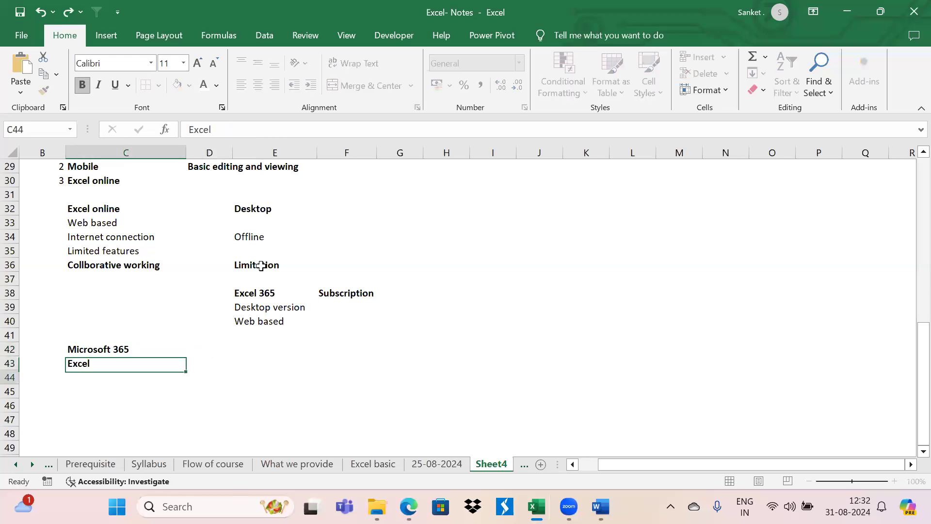
pyautogui.press('Return')
pyautogui.write('Word')
pyautogui.press('Return')
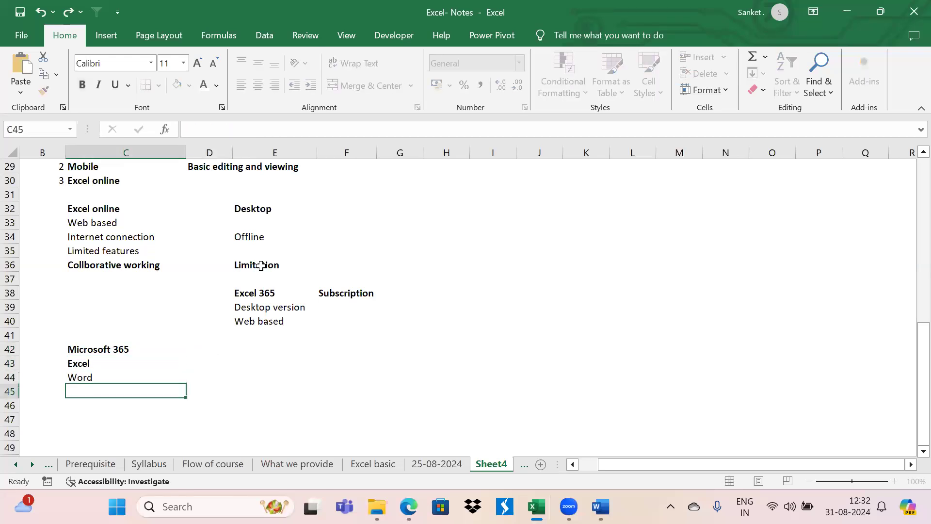
pyautogui.write('Powerpoint')
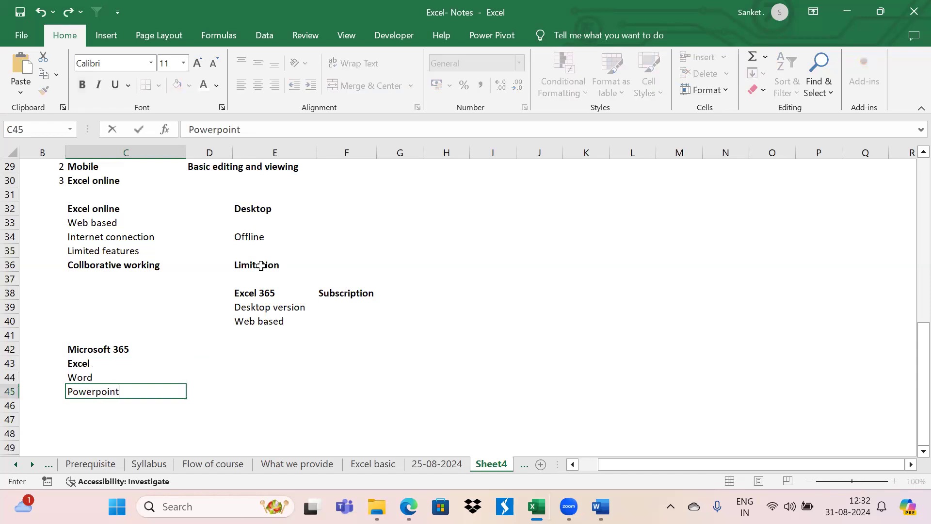
pyautogui.press('Return')
pyautogui.write('OPutlook')
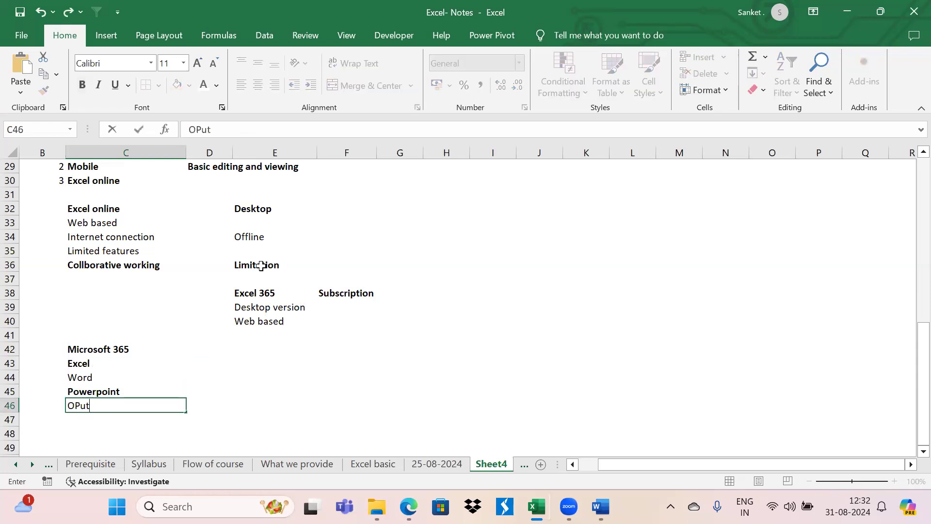
pyautogui.hotkey('ctrl', 'Return')
pyautogui.hotkey('ctrl', 'b')
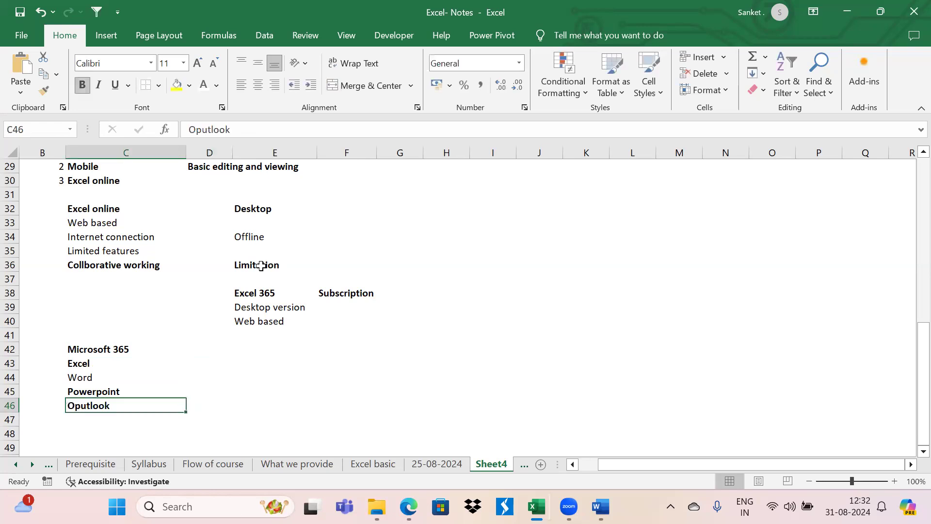
# - Change the entry in C46 to "Ooutlook" and make Word in C44 bold
pyautogui.click(189, 140)
pyautogui.press('Delete')
pyautogui.write('o')
pyautogui.press('Return')
pyautogui.press('Up')
pyautogui.press('Up')
pyautogui.press('Up')
pyautogui.hotkey('ctrl', 'b')
pyautogui.press('Up')
pyautogui.press('Up')
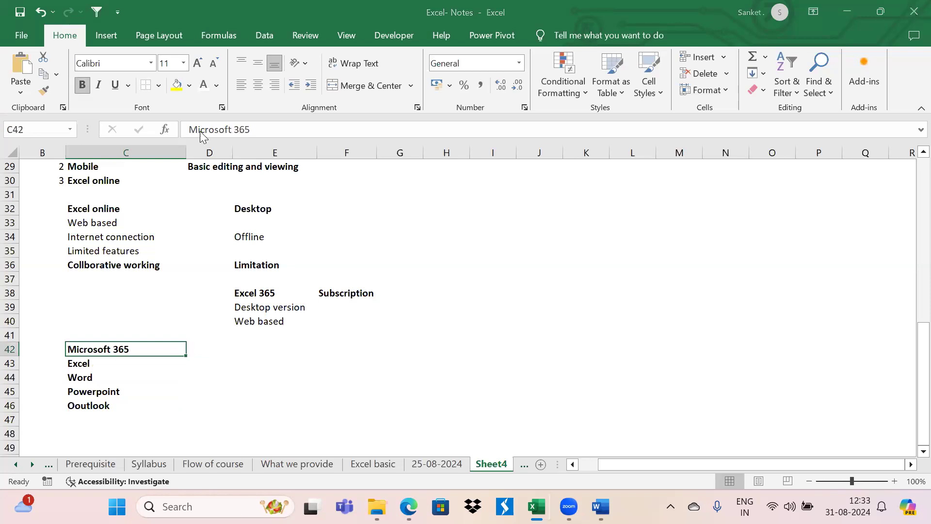
# - Switch to the Free Microsoft 365 Online page in the browser and open the Microsoft 365 plans and pricing page
pyautogui.hotkey('alt', 'Tab')
pyautogui.hotkey('alt', 'Tab')
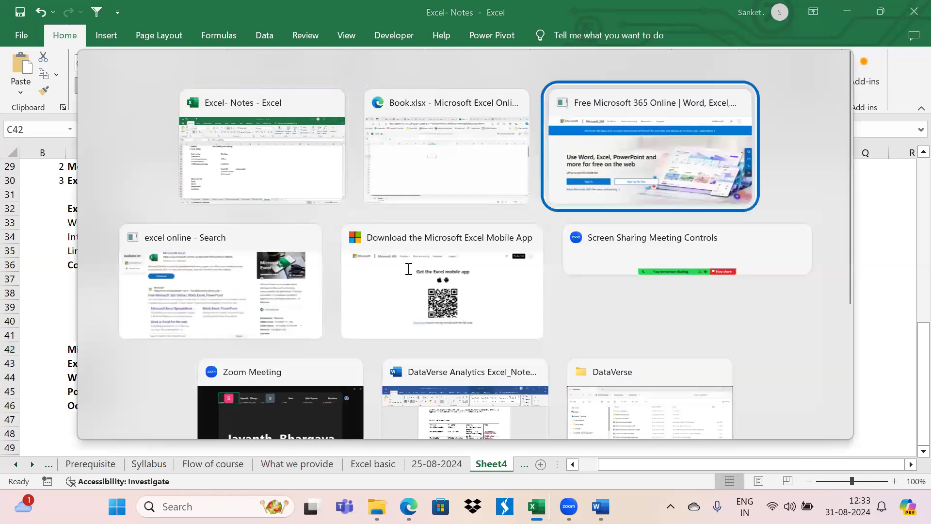
pyautogui.click(219, 329)
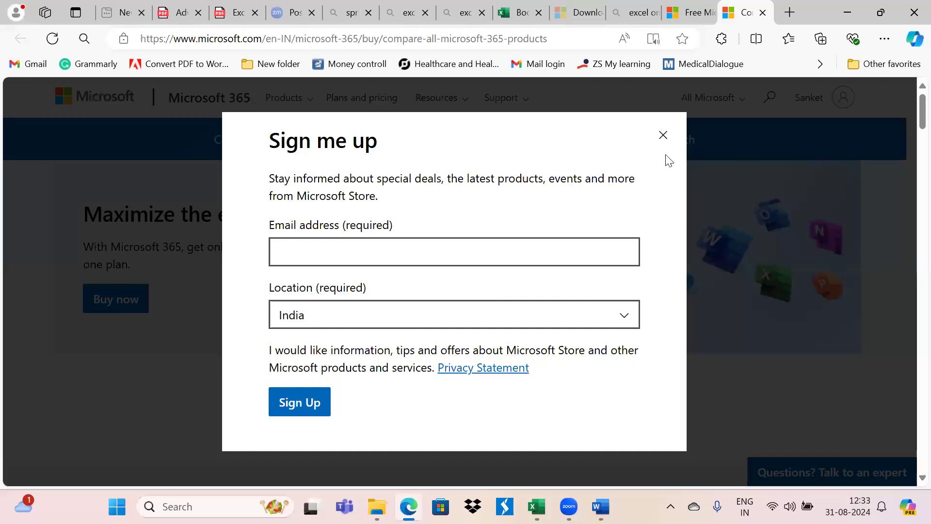
# - Dismiss the newsletter sign-up form and examine the yearly home plans, focusing on the apps and features of Microsoft 365 Family
pyautogui.click(678, 142)
pyautogui.scroll(-6, 410, 386)
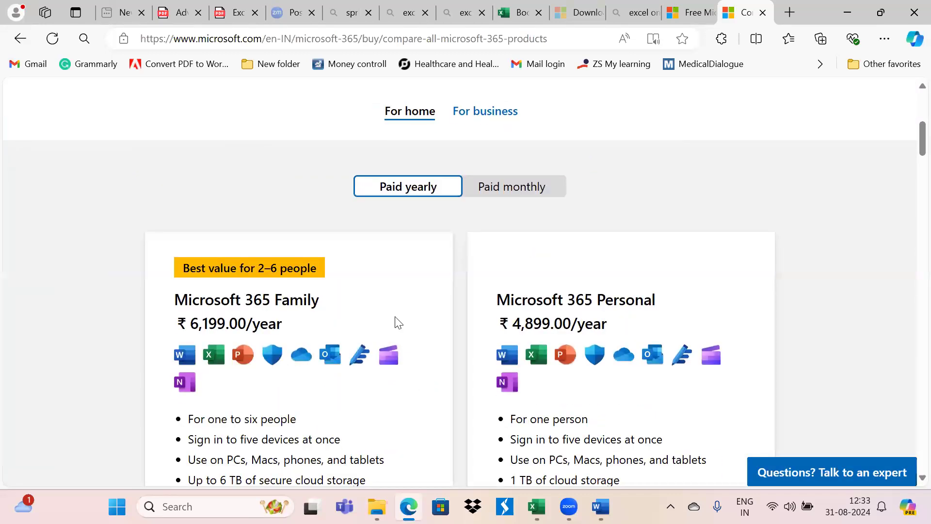
pyautogui.scroll(-1, 395, 320)
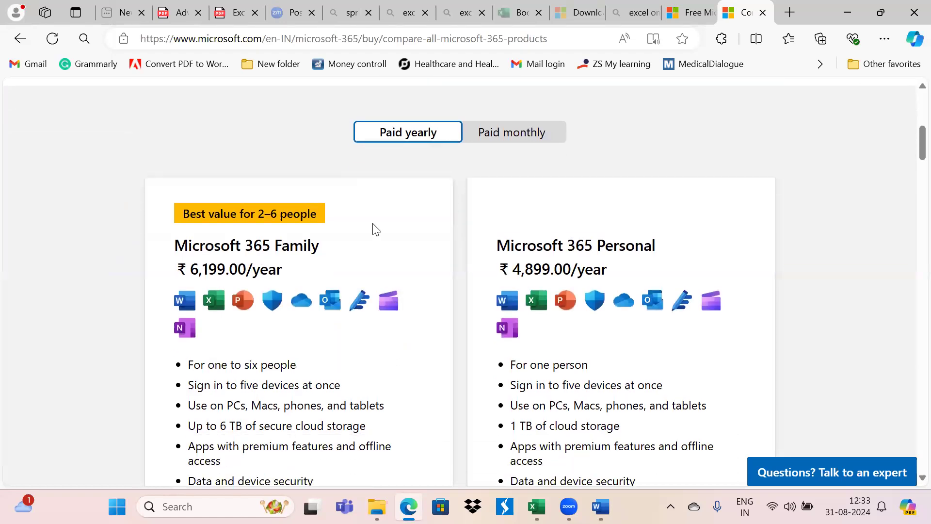
pyautogui.scroll(7, 373, 224)
pyautogui.scroll(-2, 373, 224)
pyautogui.scroll(-3, 373, 224)
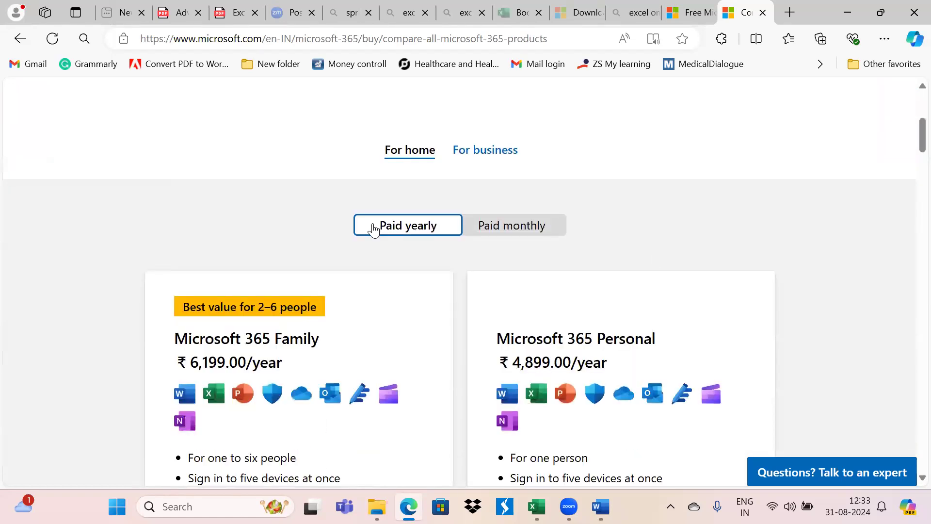
pyautogui.scroll(-3, 597, 217)
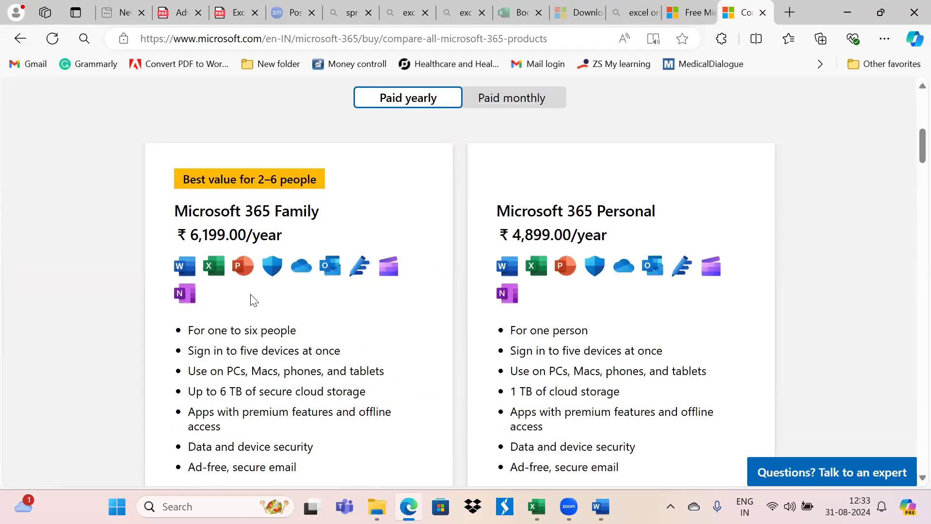
pyautogui.scroll(2, 320, 241)
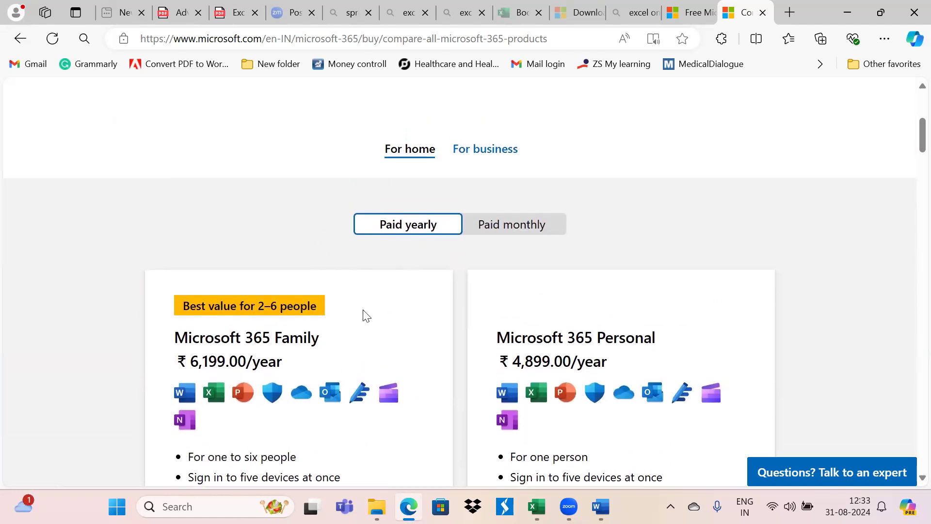
pyautogui.scroll(-1, 363, 315)
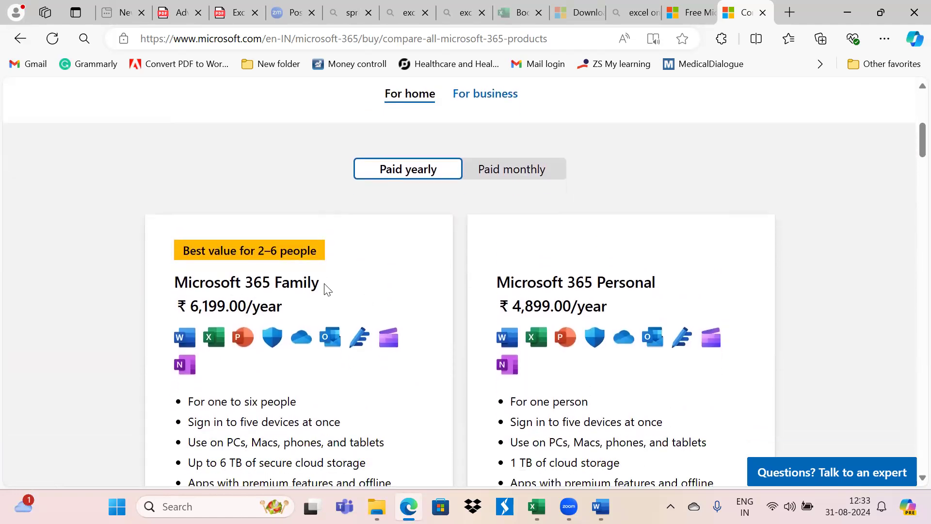
pyautogui.scroll(-1, 324, 289)
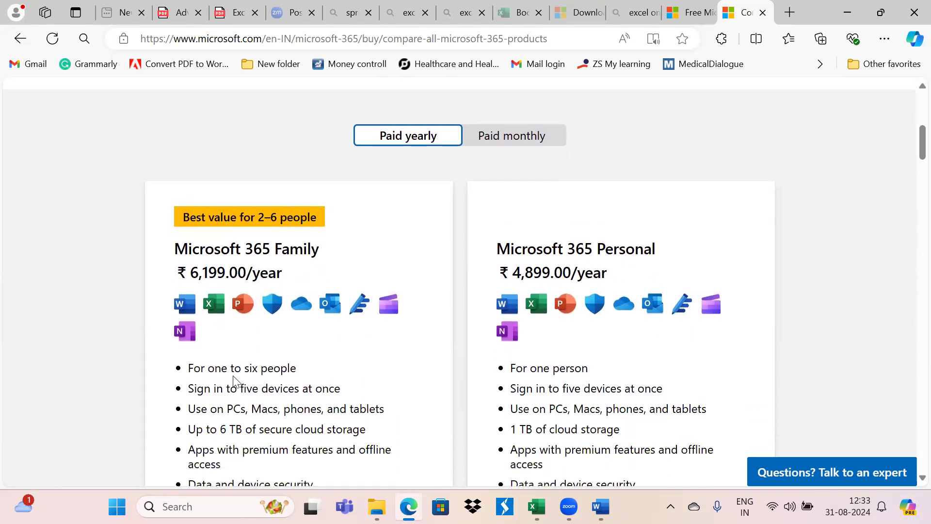
pyautogui.scroll(-1, 265, 365)
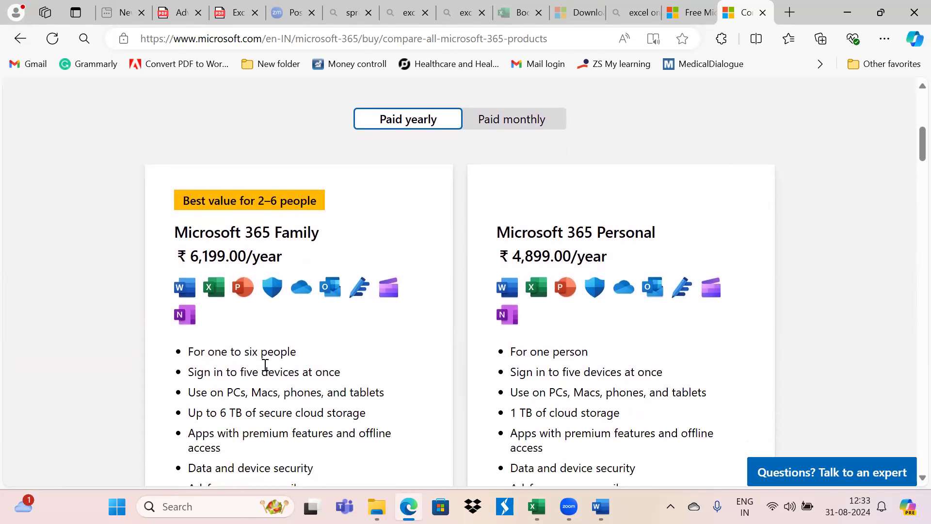
# - Highlight the Microsoft 365 Personal plan's name and yearly price, and review its features and purchase options
pyautogui.moveTo(494, 233); pyautogui.dragTo(606, 262)
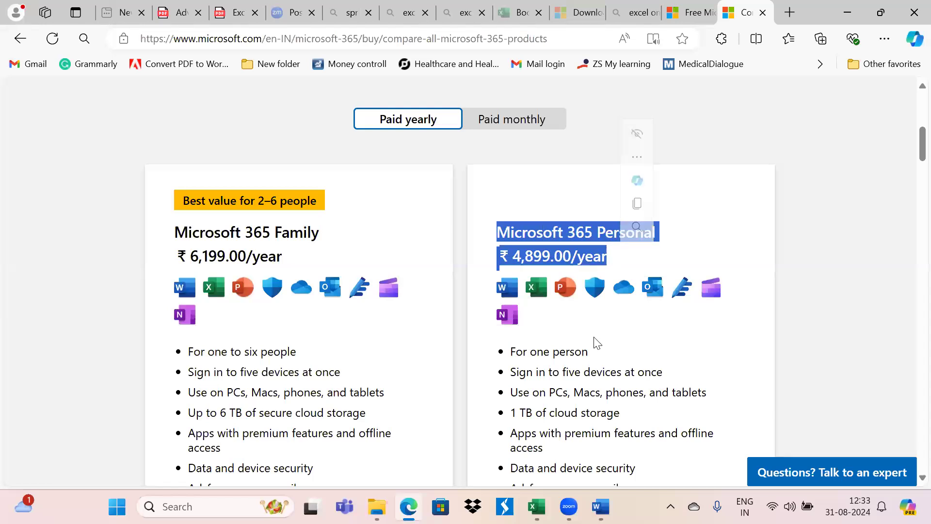
pyautogui.scroll(3, 456, 258)
pyautogui.scroll(-6, 456, 258)
pyautogui.scroll(-4, 461, 386)
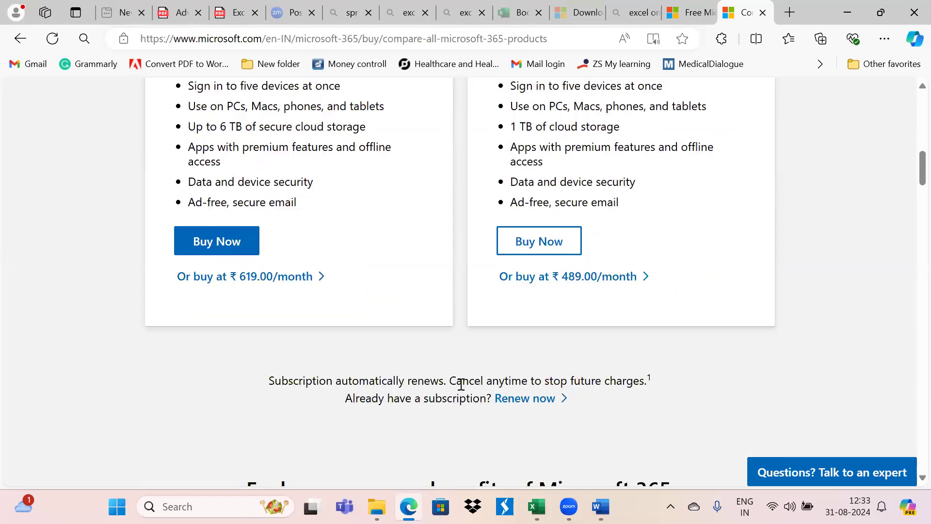
# - Show the home plans with monthly payment and compare the Family and Personal prices and features
pyautogui.scroll(10, 461, 385)
pyautogui.click(525, 348)
pyautogui.scroll(-4, 451, 371)
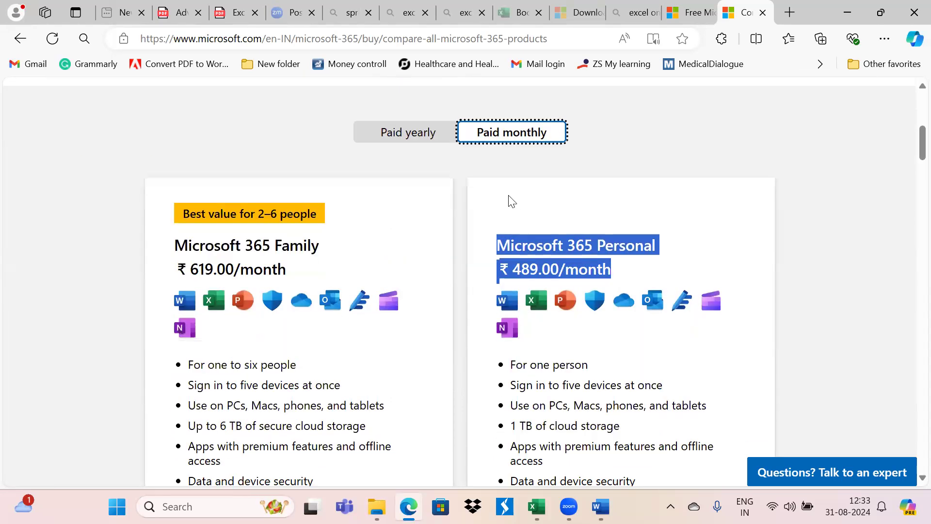
pyautogui.scroll(1, 514, 197)
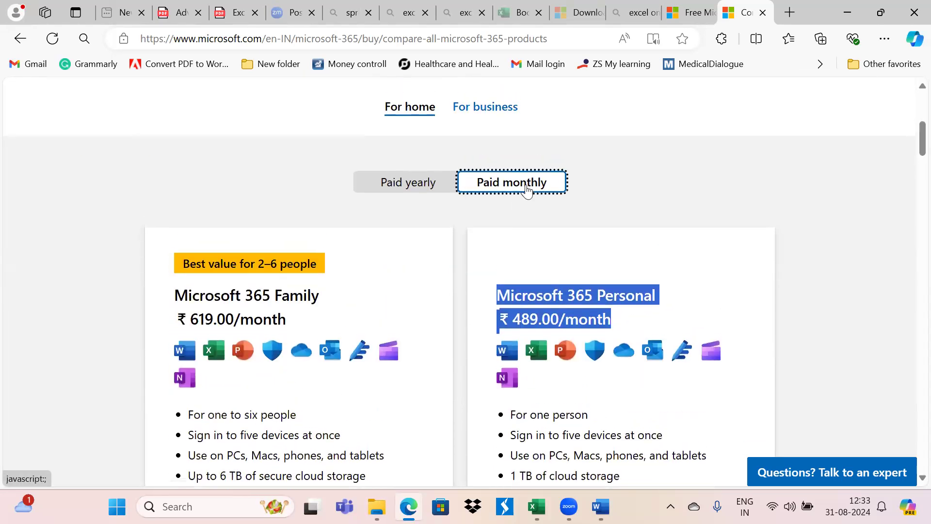
pyautogui.scroll(-2, 379, 285)
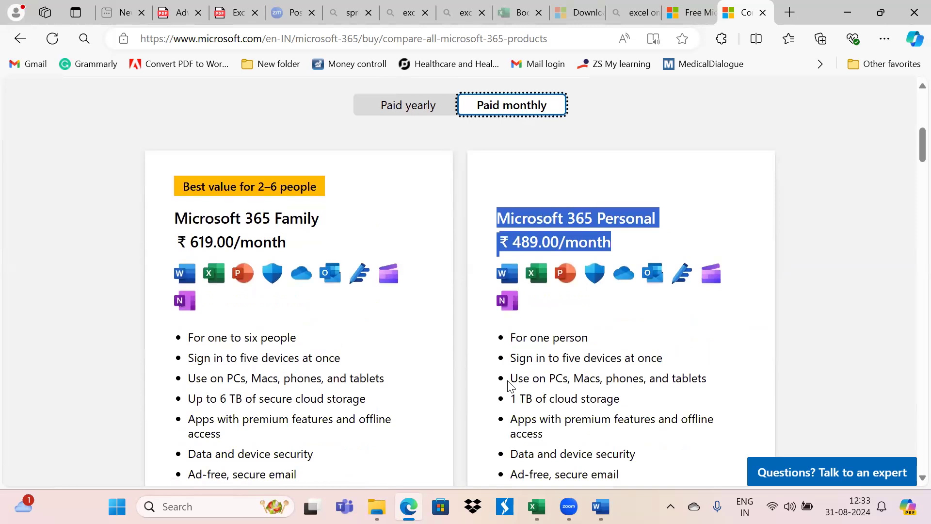
pyautogui.scroll(-5, 508, 382)
pyautogui.scroll(3, 499, 243)
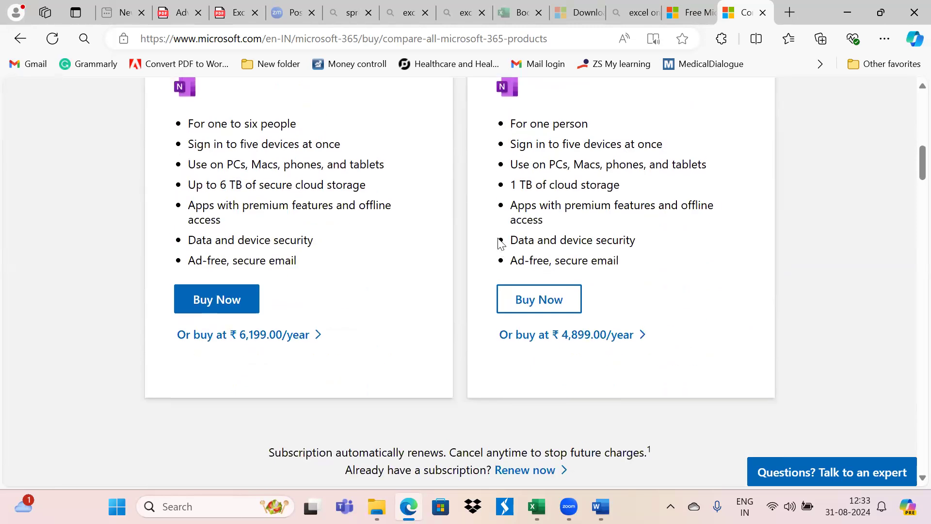
pyautogui.scroll(2, 500, 243)
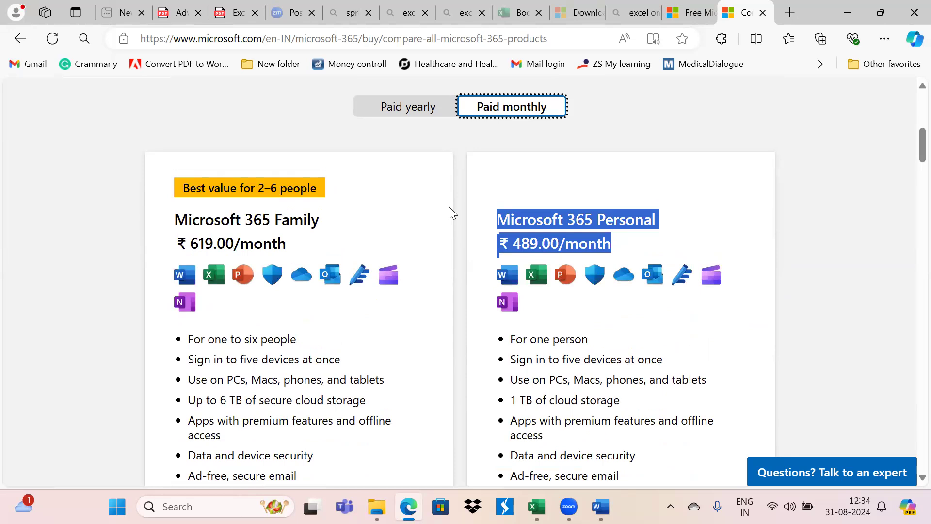
# - Switch to the Excel notes to view the Microsoft 365 app list, and return to the plans page in the browser
pyautogui.hotkey('alt', 'Tab')
pyautogui.hotkey('alt', 'Tab')
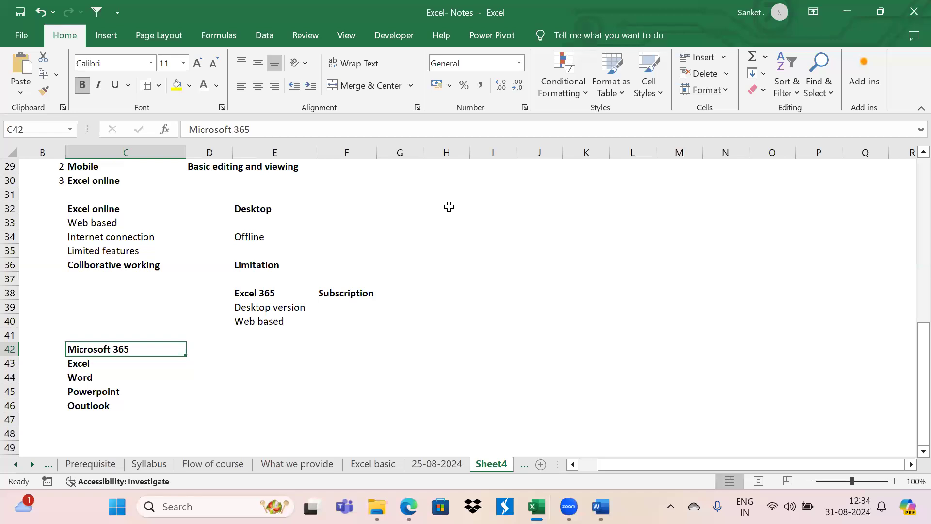
pyautogui.hotkey('alt', 'Tab')
pyautogui.hotkey('alt', 'Tab')
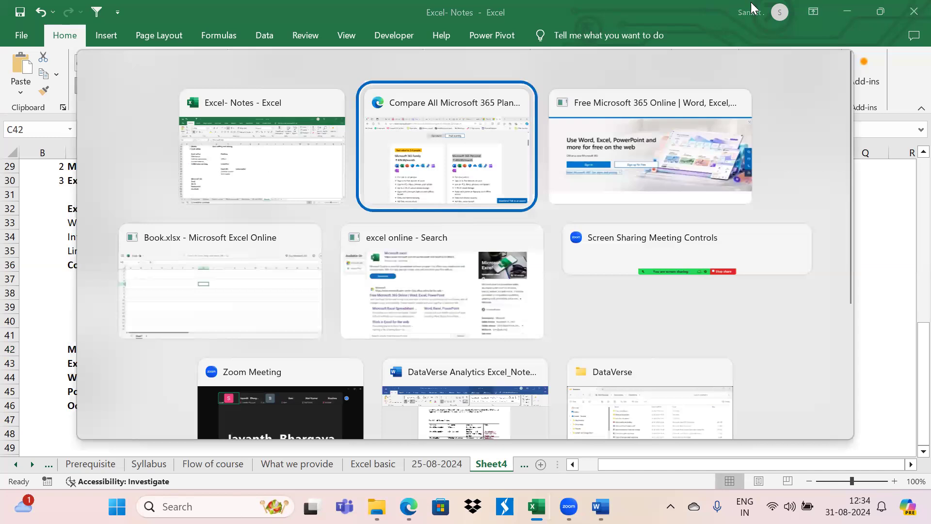
# - Search the web in a new browser tab for "micorsoft 365 userinterface" and open the image results
pyautogui.click(789, 13)
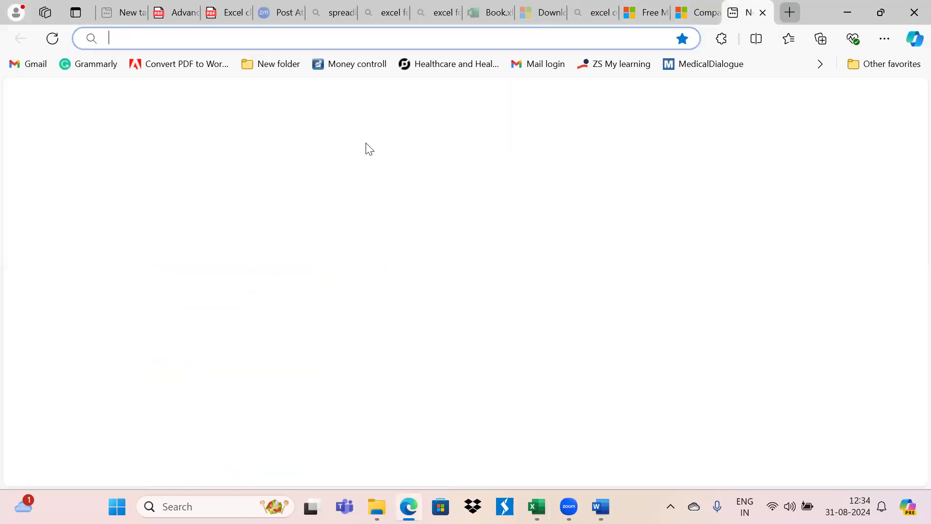
pyautogui.write('mi')
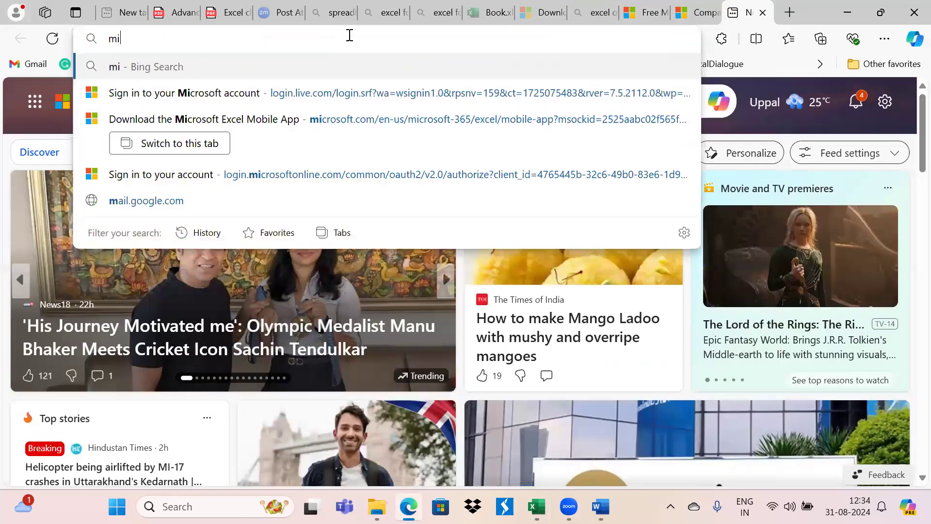
pyautogui.write('corsoft')
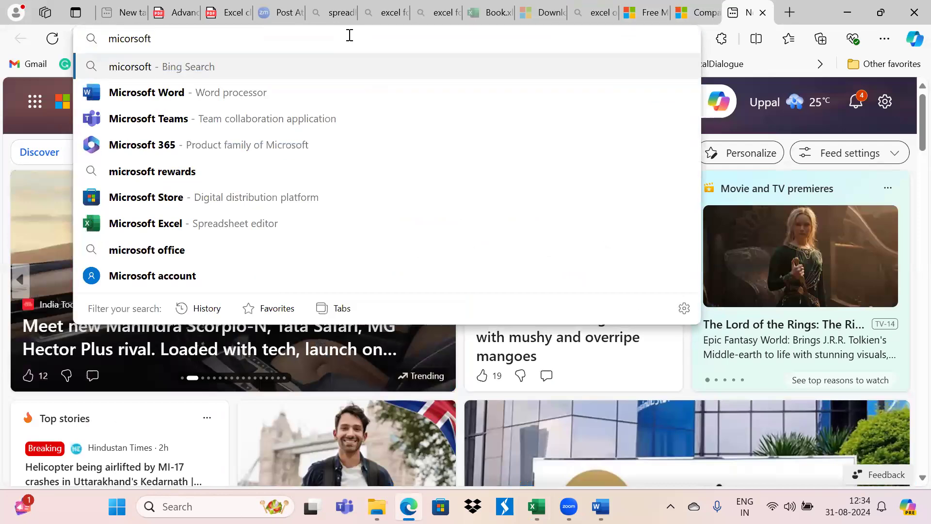
pyautogui.write(' 365 user')
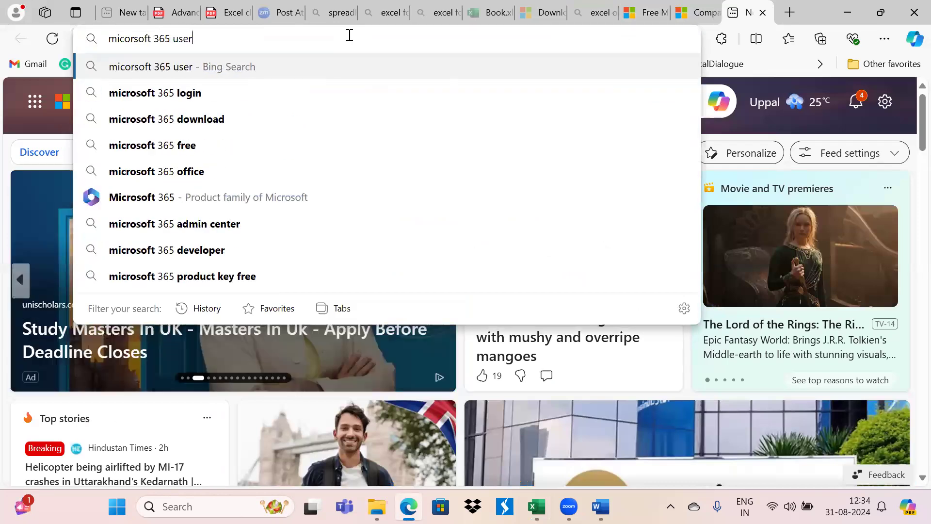
pyautogui.write('inte')
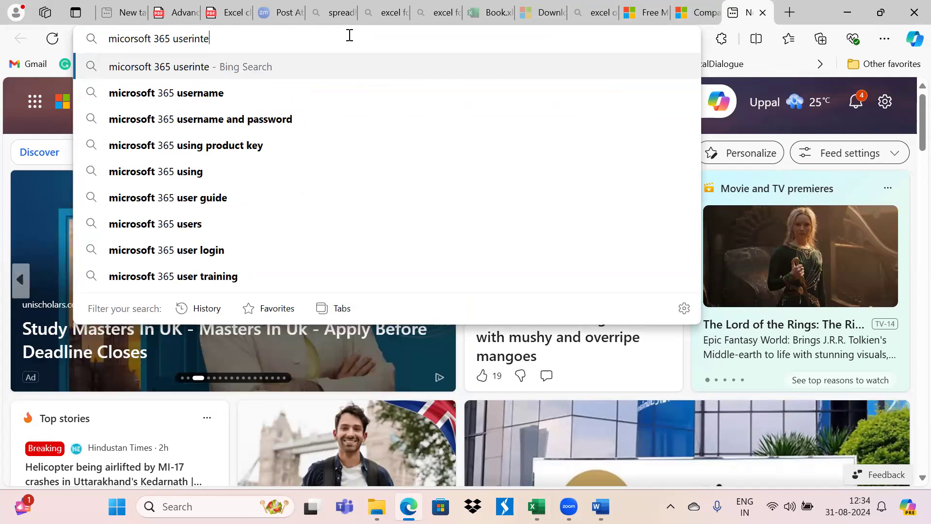
pyautogui.write('rface')
pyautogui.press('Return')
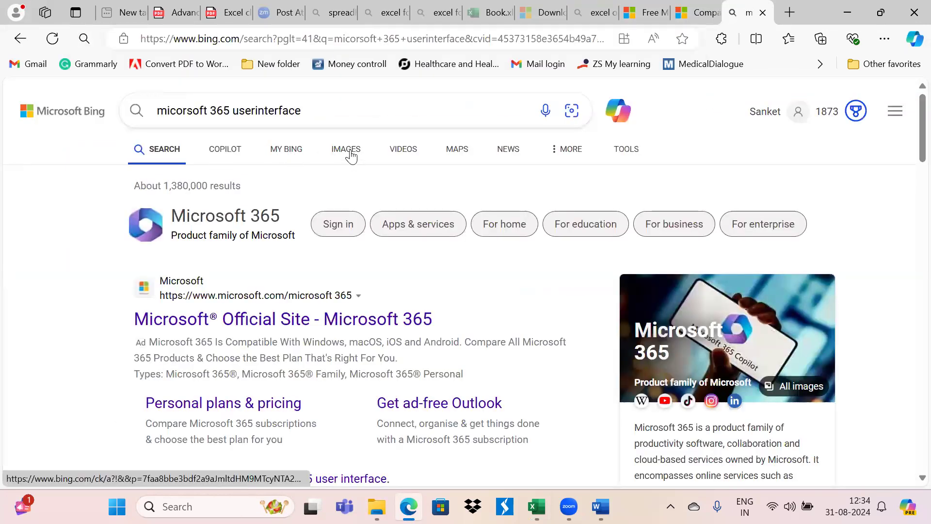
pyautogui.click(350, 154)
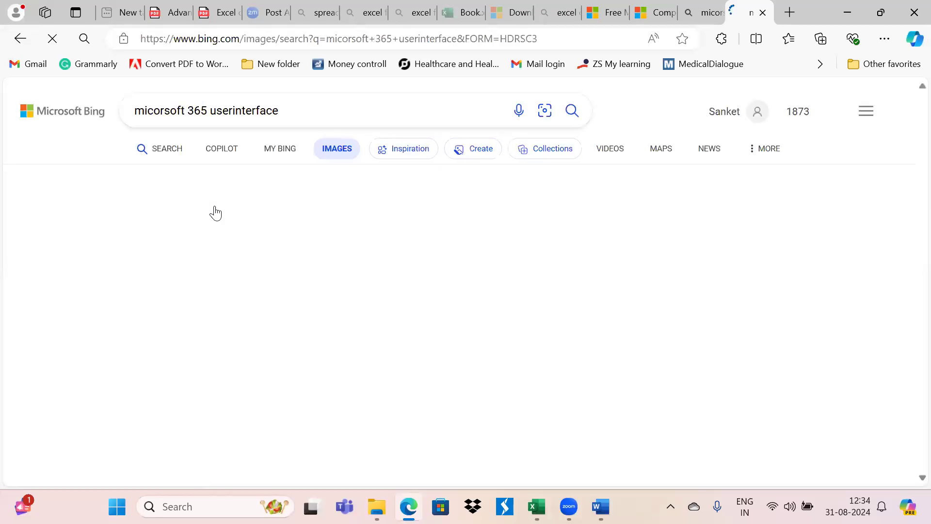
# - Browse the Microsoft 365 interface images and refine the image search to "micorsoft excel 365 userinterface"
pyautogui.scroll(-5, 315, 339)
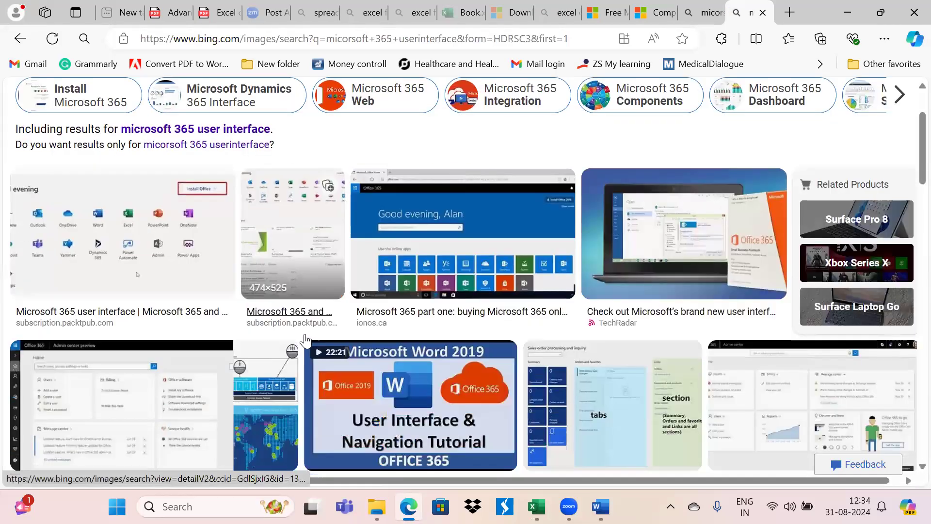
pyautogui.scroll(-3, 141, 299)
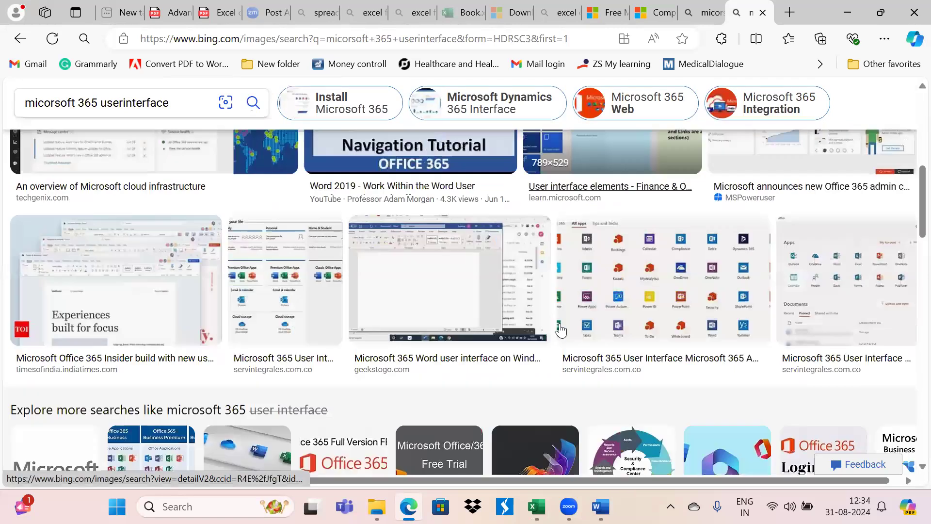
pyautogui.scroll(-5, 426, 281)
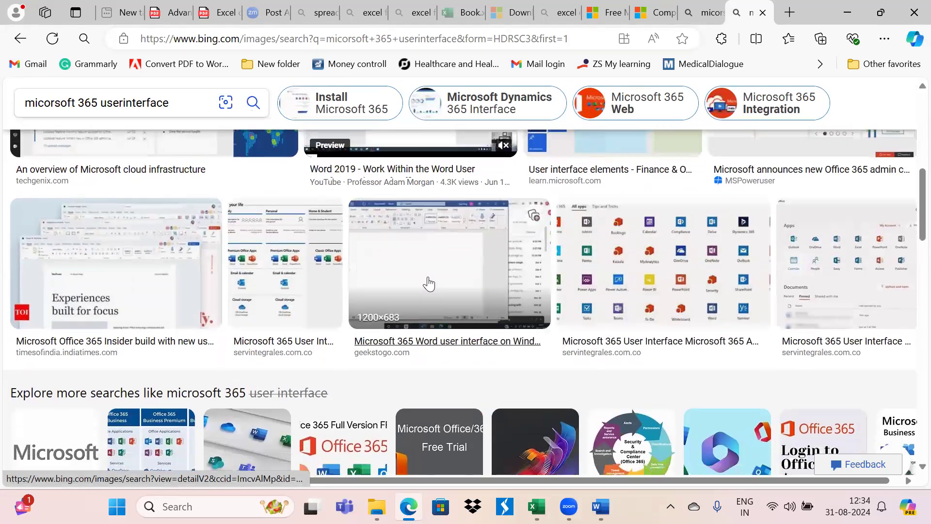
pyautogui.scroll(9, 350, 264)
pyautogui.scroll(4, 350, 264)
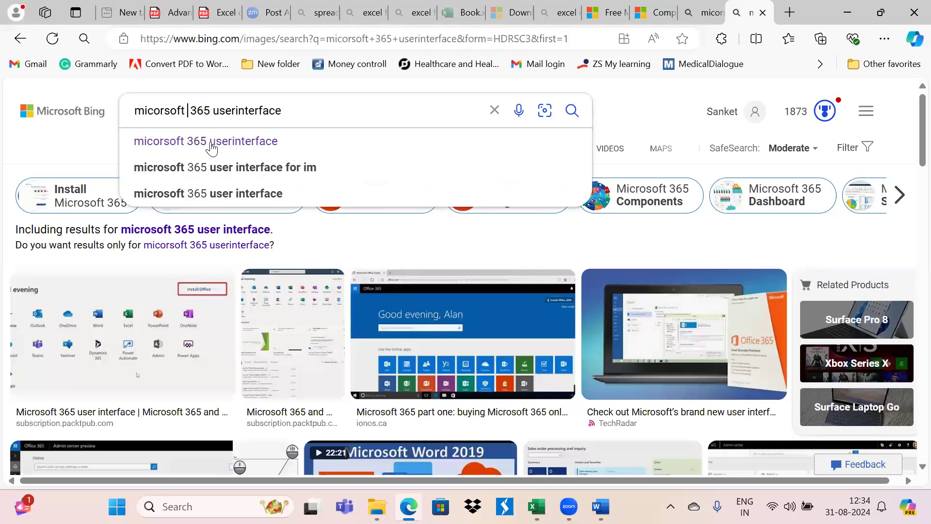
pyautogui.write('excel')
pyautogui.press('Return')
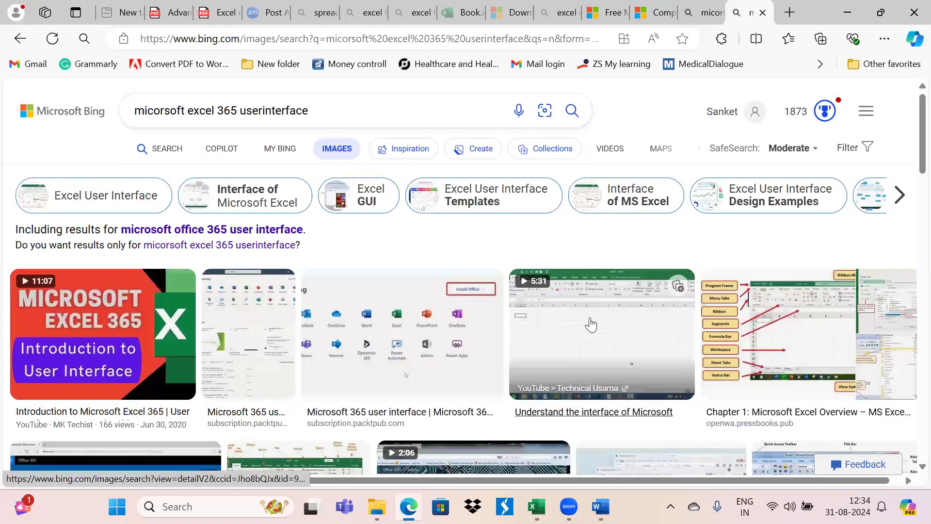
pyautogui.scroll(-3, 590, 324)
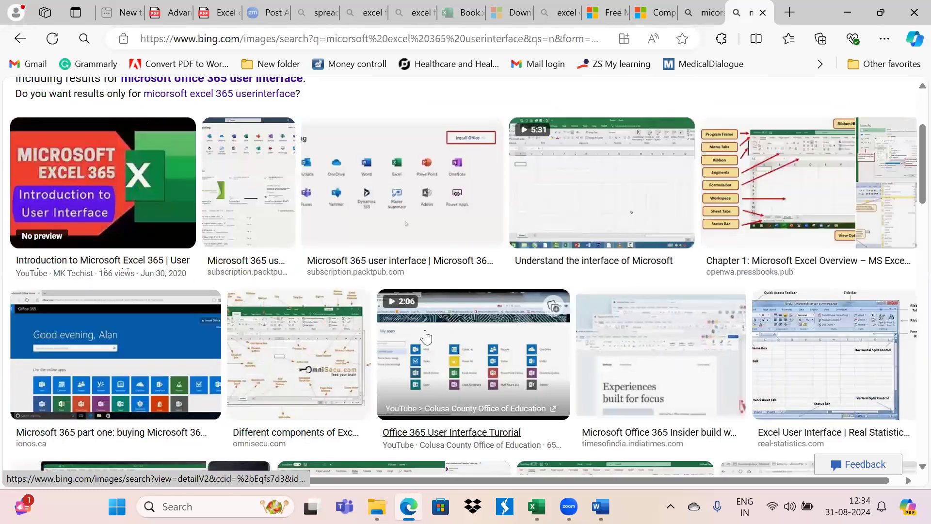
pyautogui.scroll(-2, 339, 325)
pyautogui.moveTo(139, 394)
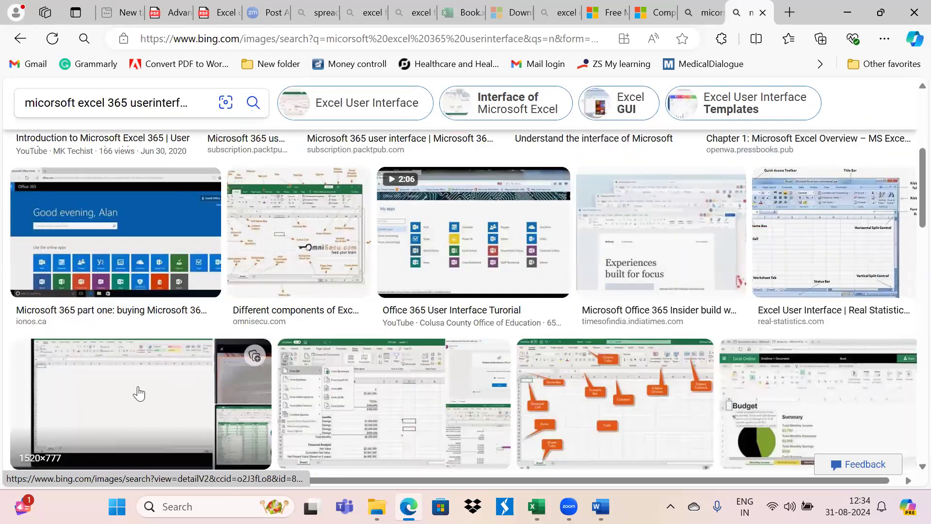
pyautogui.click(138, 388)
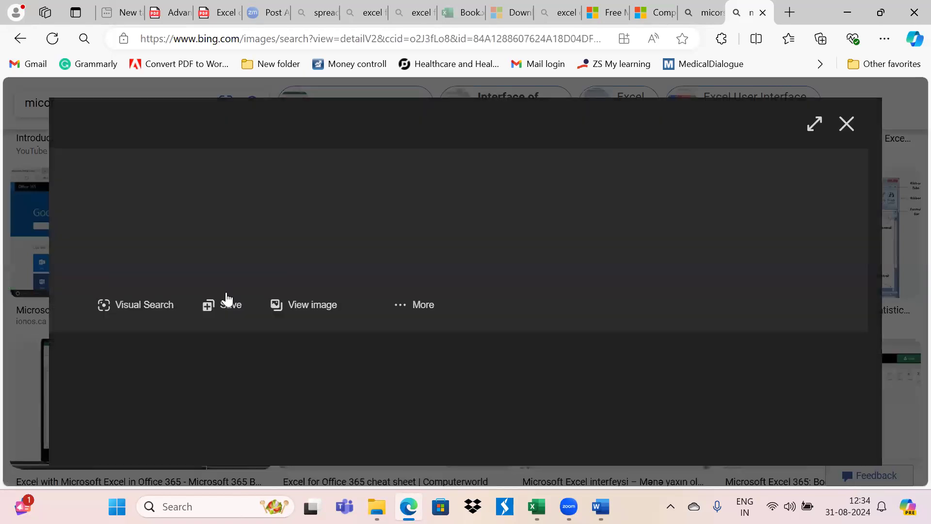
pyautogui.rightClick(216, 177)
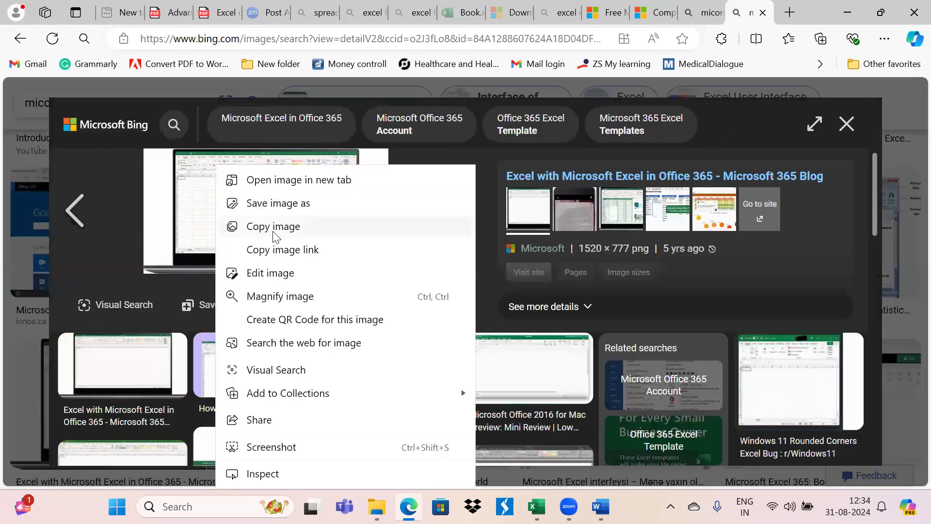
pyautogui.click(276, 233)
# - Switch to the Excel- Notes workbook and paste the copied screenshot at cell D48 of Sheet4, below the Microsoft 365 list
pyautogui.hotkey('alt', 'Tab')
pyautogui.hotkey('alt', 'Tab')
pyautogui.hotkey('alt', 'Tab')
pyautogui.hotkey('alt', 'Tab')
pyautogui.hotkey('alt', 'shift', 'Tab')
pyautogui.scroll(-4, 300, 258)
pyautogui.click(231, 264)
pyautogui.hotkey('ctrl', 'v')
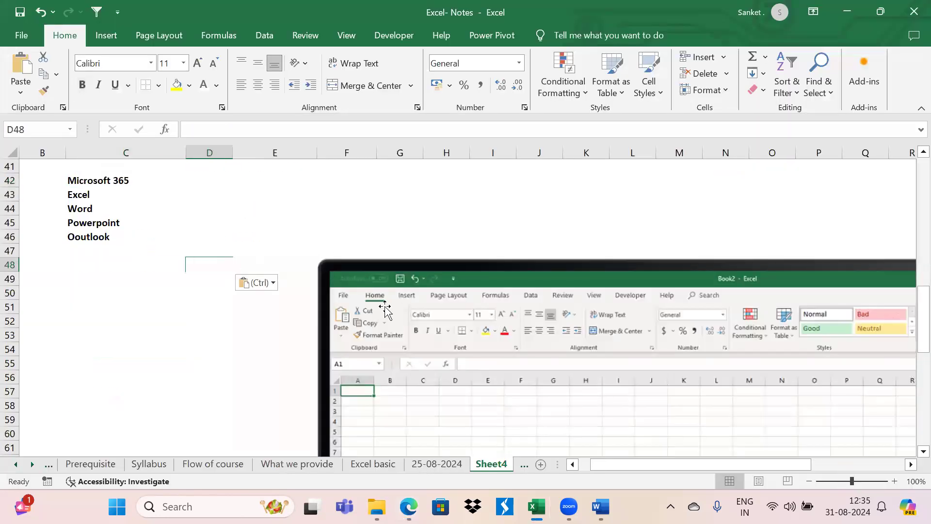
# - Reposition the pasted screenshot over the Microsoft 365 list to view Excel's interface, and delete it from the sheet
pyautogui.moveTo(387, 270); pyautogui.dragTo(278, 250)
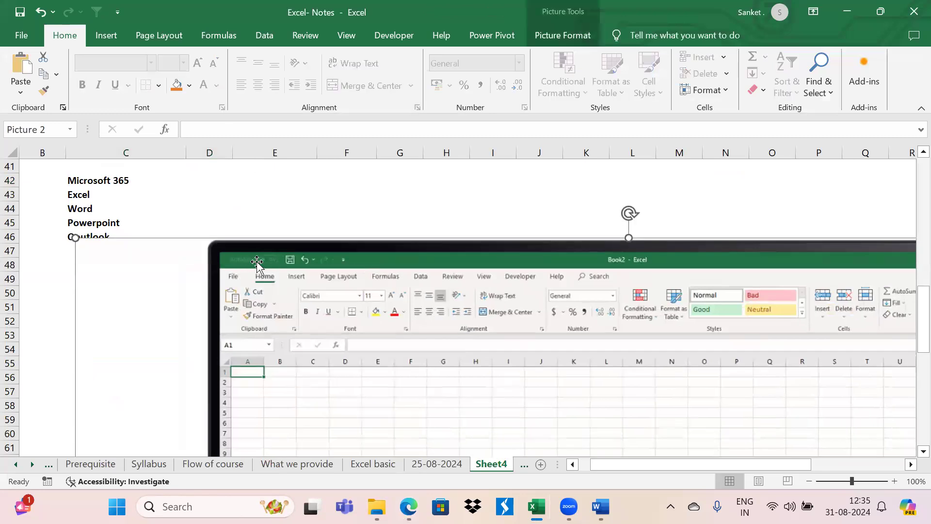
pyautogui.scroll(1, 256, 262)
pyautogui.scroll(1, 256, 262)
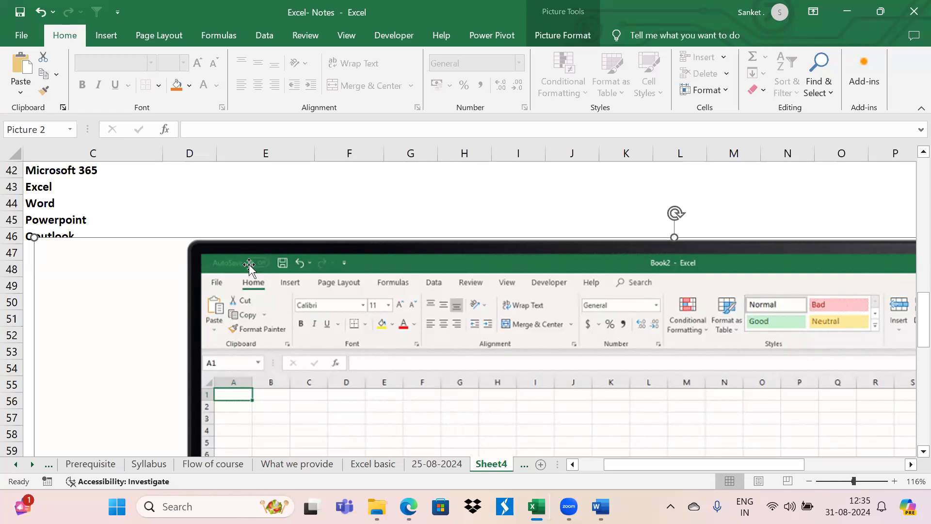
pyautogui.moveTo(503, 274); pyautogui.dragTo(384, 213)
pyautogui.scroll(-2, 383, 214)
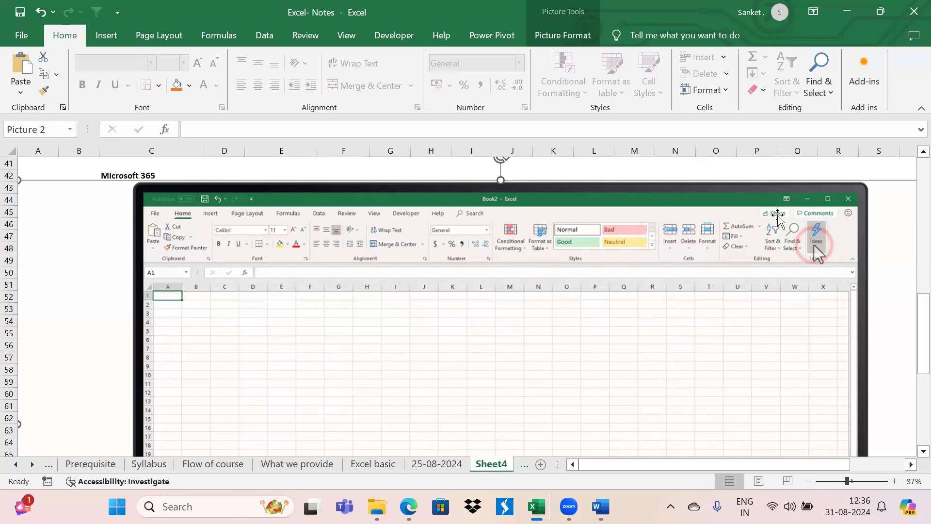
pyautogui.press('Delete')
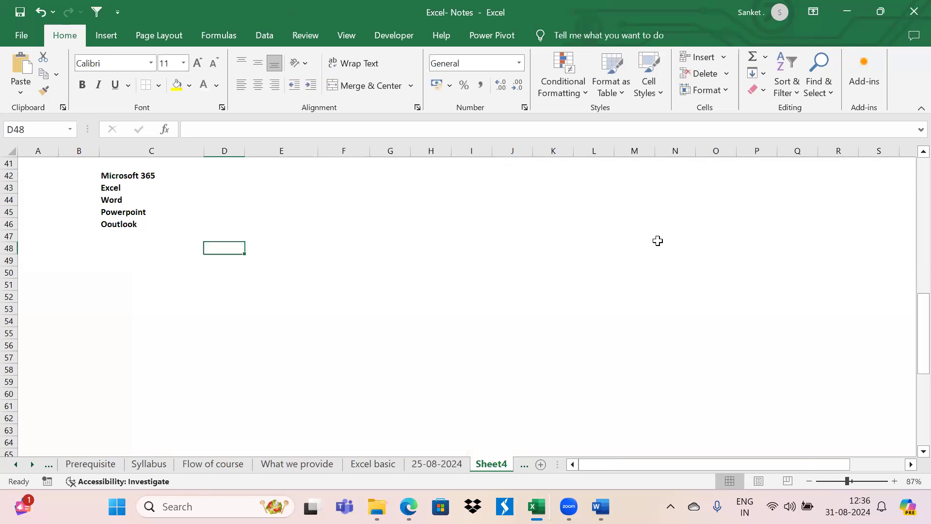
pyautogui.click(295, 321)
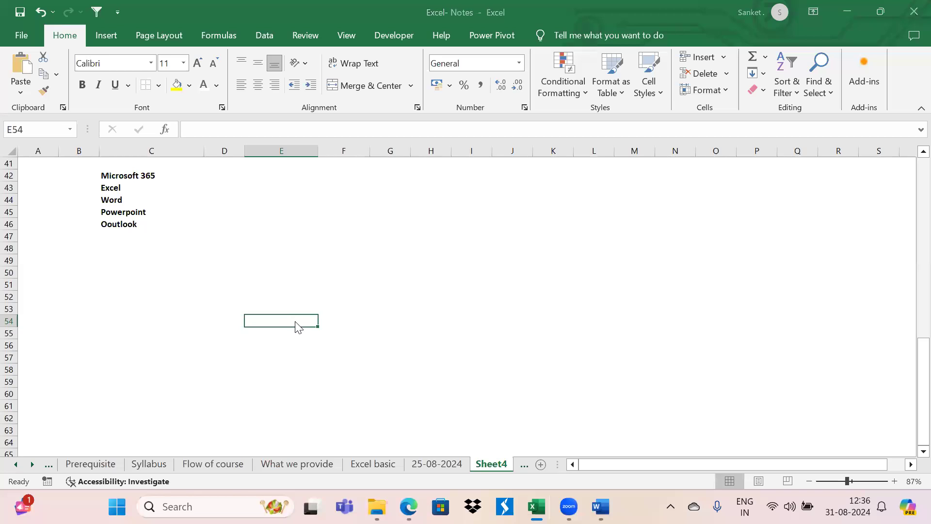
# - Switch to Edge, close the five tabs following the Excel mobile app download page, and open a blank tab
pyautogui.hotkey('alt', 'Tab')
pyautogui.press('Tab')
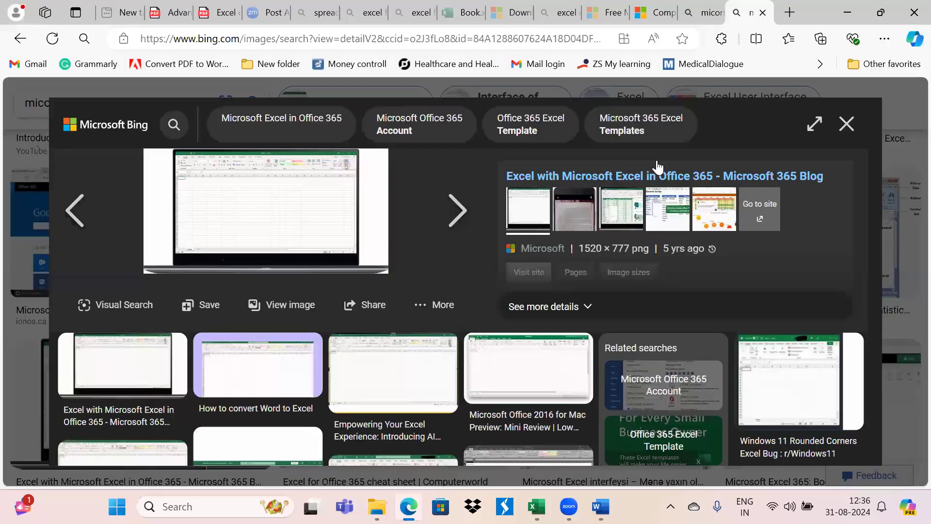
pyautogui.click(762, 13)
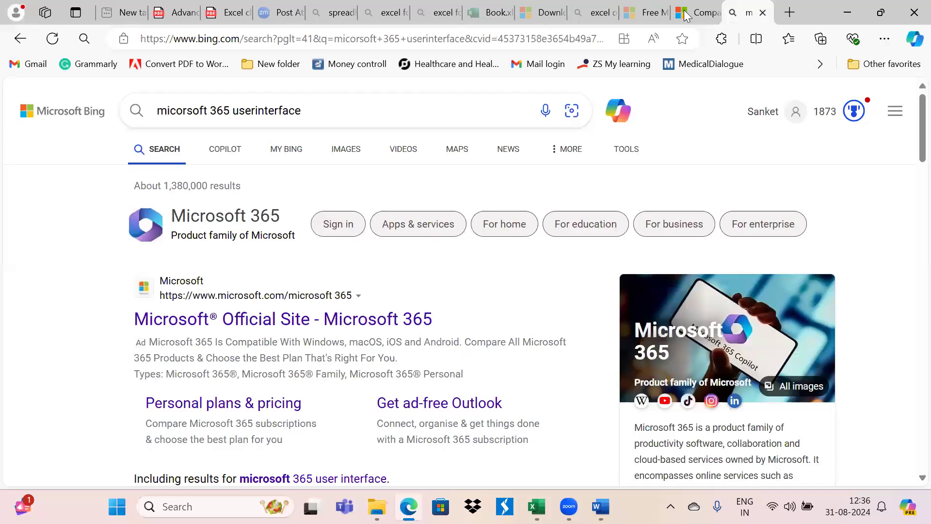
pyautogui.hotkey('ctrl', 'w')
pyautogui.hotkey('ctrl', 'w')
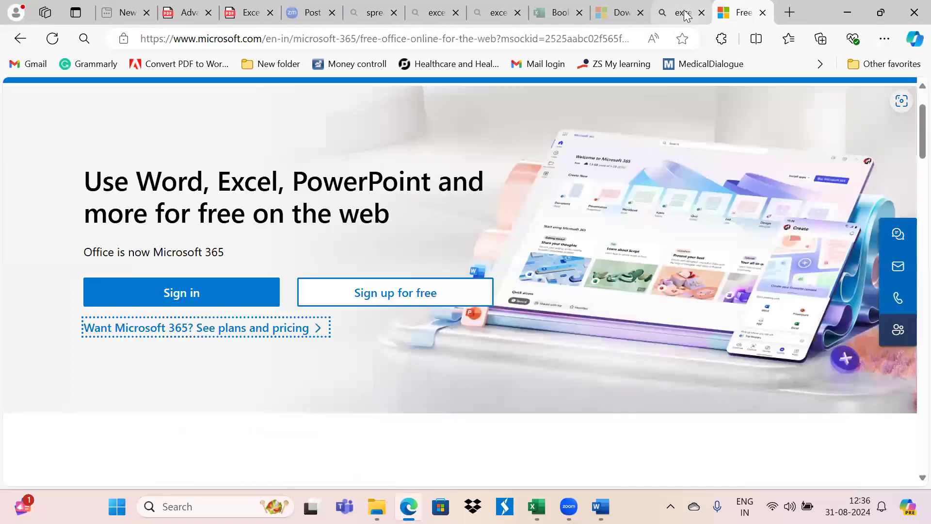
pyautogui.hotkey('ctrl', 'w')
pyautogui.hotkey('ctrl', 'w')
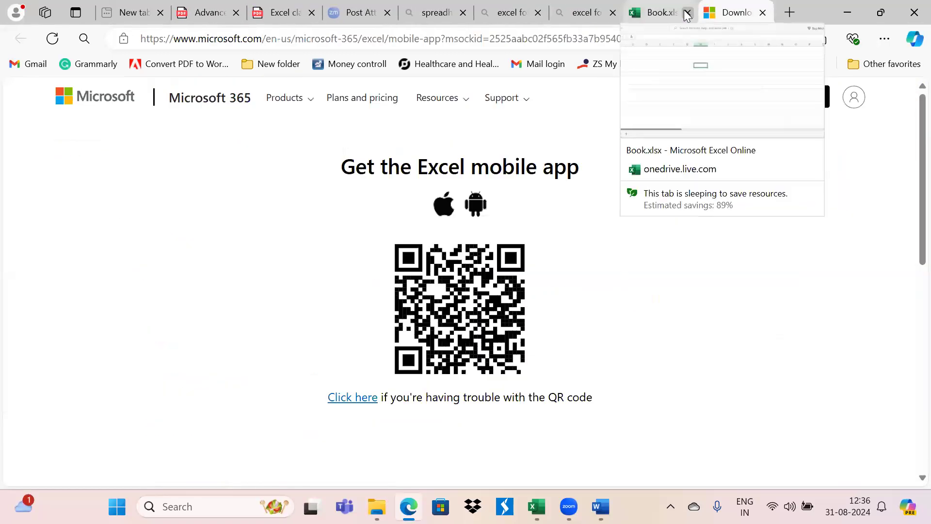
pyautogui.click(791, 11)
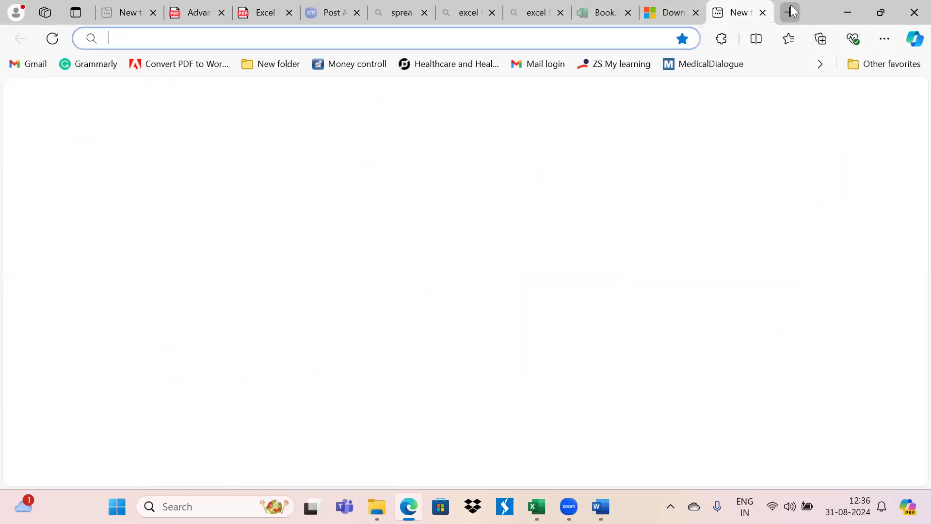
# - Switch to the Excel- Notes workbook and enter "Kaggle" in cell C49 of Sheet4
pyautogui.hotkey('alt', 'Tab')
pyautogui.press('Tab')
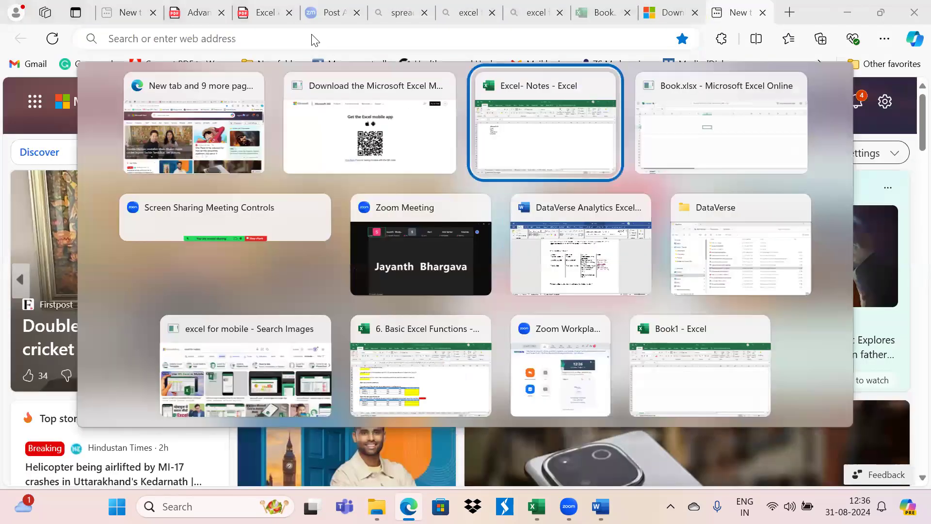
pyautogui.press('Left')
pyautogui.press('Left')
pyautogui.press('Up')
pyautogui.press('Up')
pyautogui.press('Up')
pyautogui.press('Up')
pyautogui.press('Up')
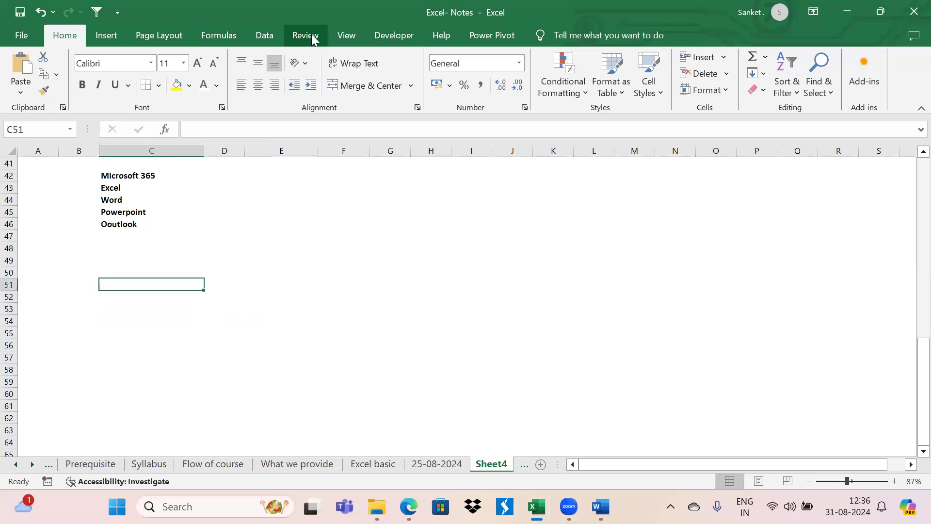
pyautogui.write('Kaggle')
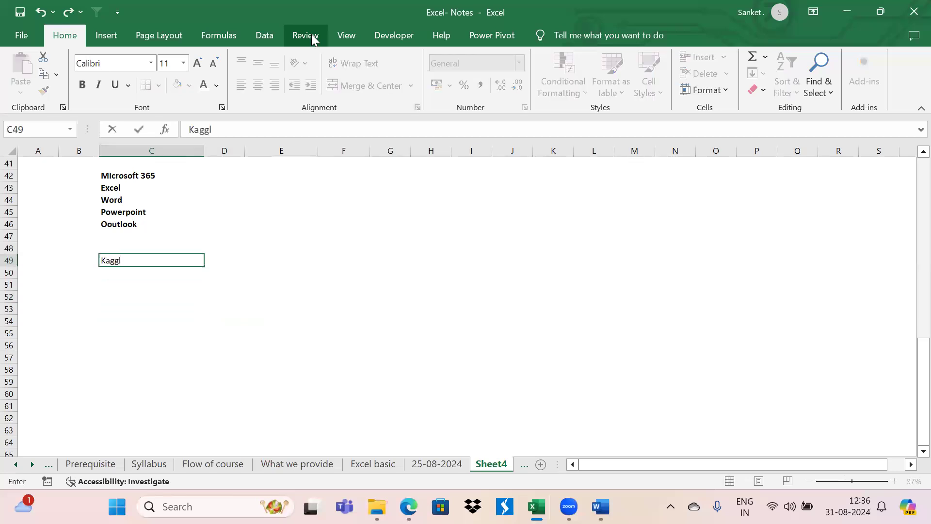
pyautogui.press('Tab')
pyautogui.press('Left')
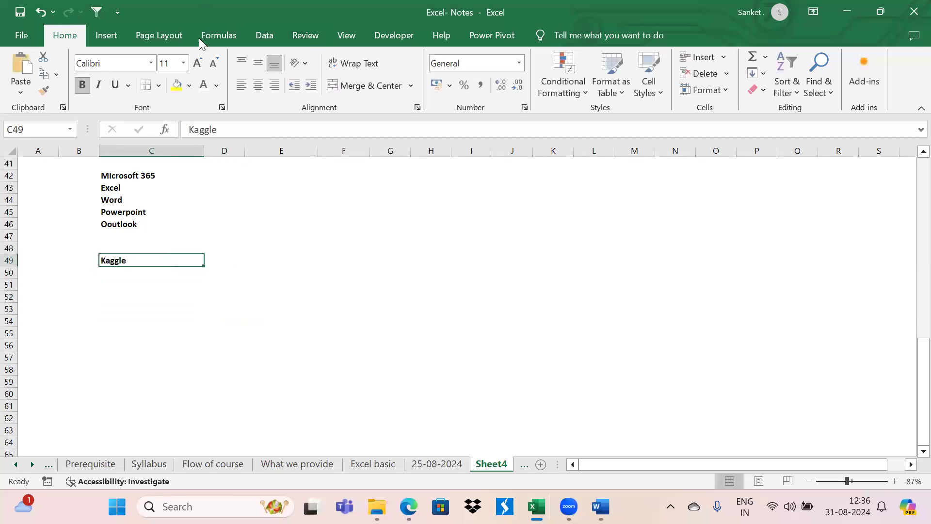
# - Highlight the Kaggle cell C49 with a yellow fill
pyautogui.click(177, 85)
pyautogui.press('Down')
pyautogui.press('Down')
pyautogui.press('Down')
pyautogui.press('Up')
pyautogui.press('Up')
pyautogui.press('Up')
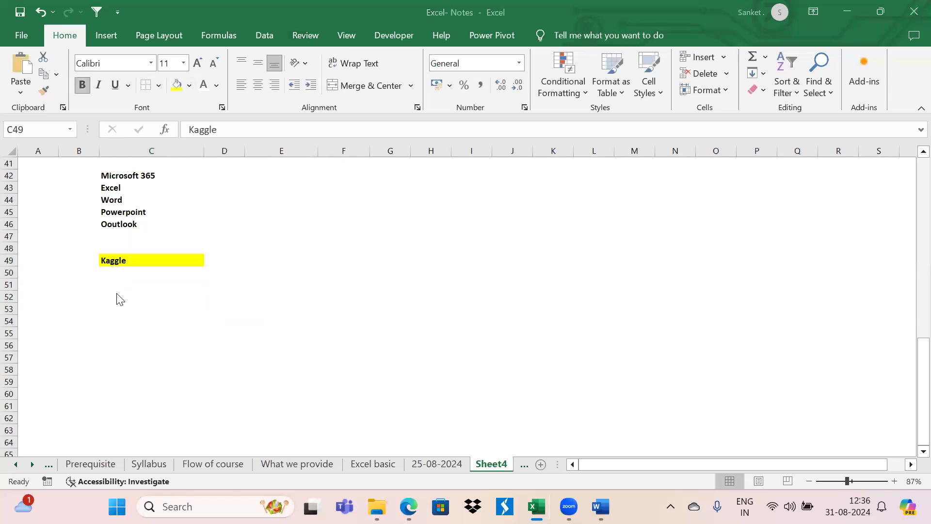
# - Switch to Edge and search the web for "kaggle dataset" in the blank tab
pyautogui.hotkey('alt', 'Tab')
pyautogui.hotkey('alt', 'Tab')
pyautogui.hotkey('alt', 'shift', 'Tab')
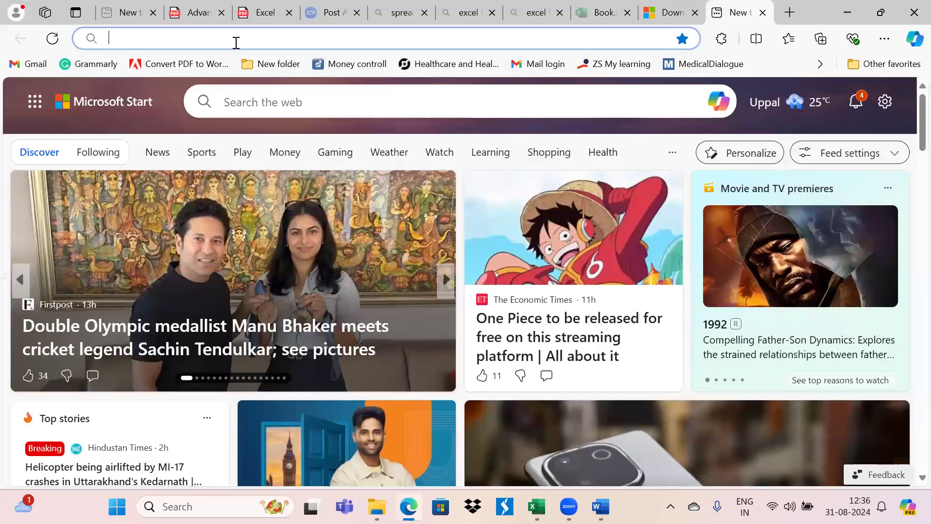
pyautogui.write('kaggle ')
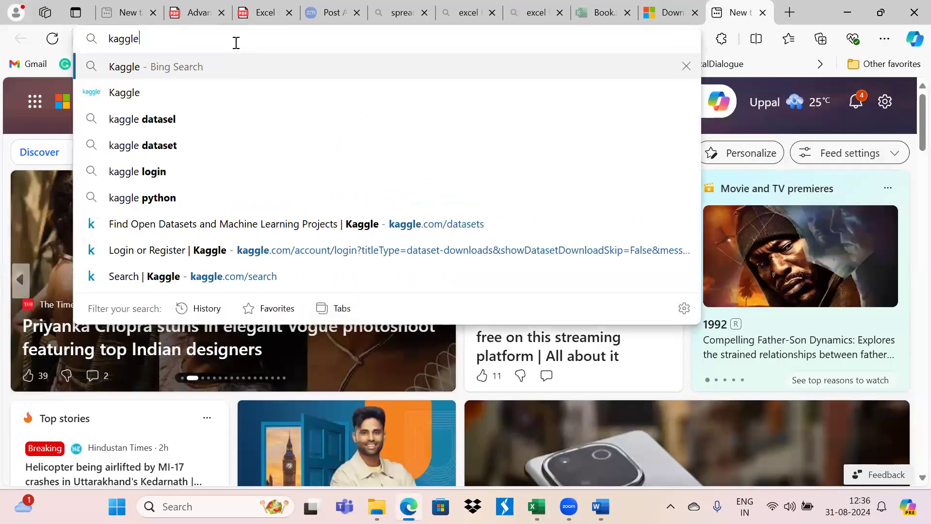
pyautogui.write('dataset')
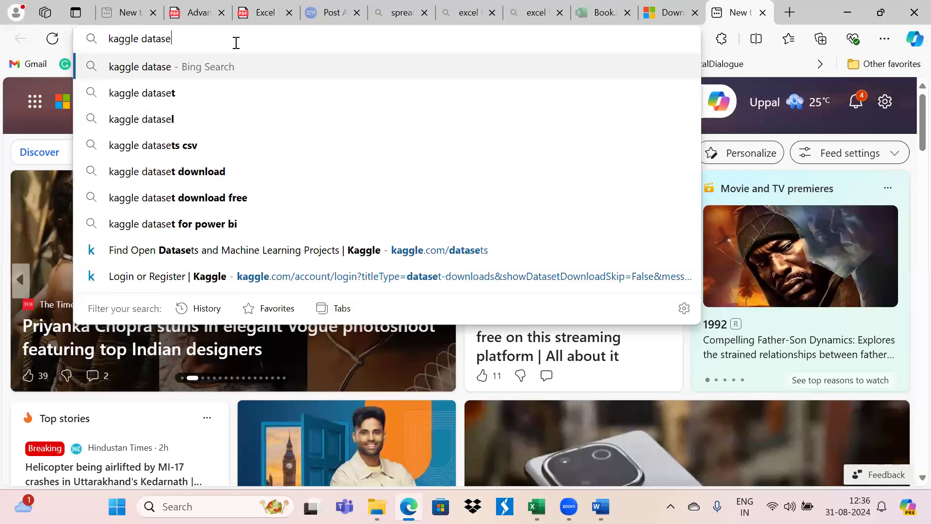
pyautogui.press('Return')
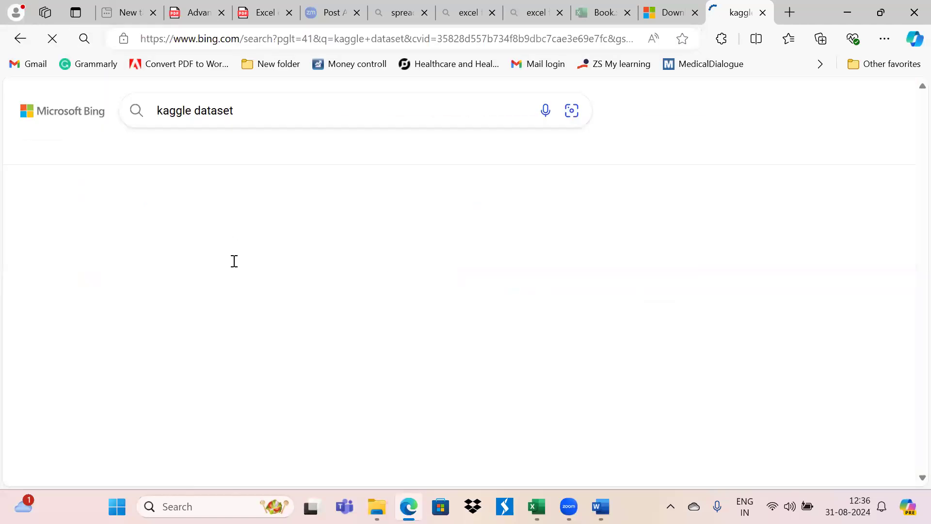
# - Open the Kaggle home page from the search results and go to its Datasets section
pyautogui.scroll(-15, 234, 265)
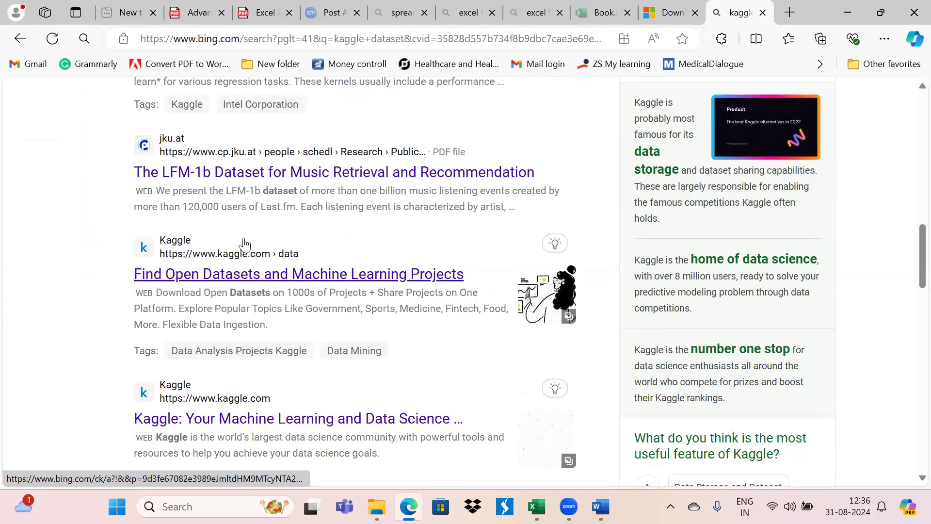
pyautogui.scroll(-2, 238, 354)
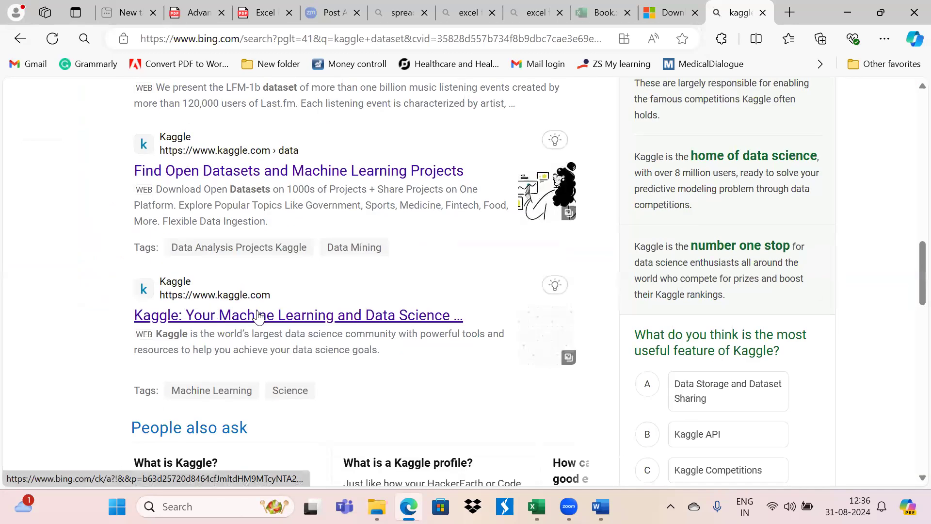
pyautogui.click(258, 316)
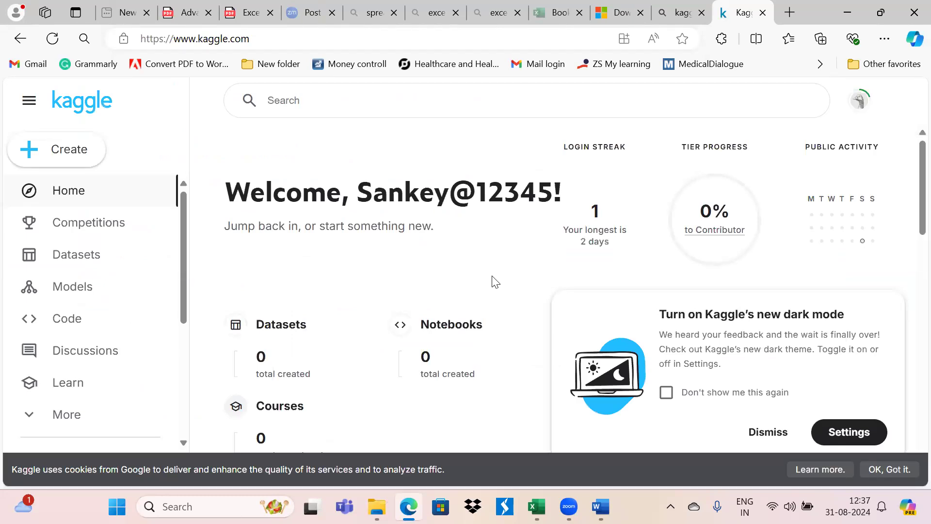
pyautogui.scroll(-2, 494, 281)
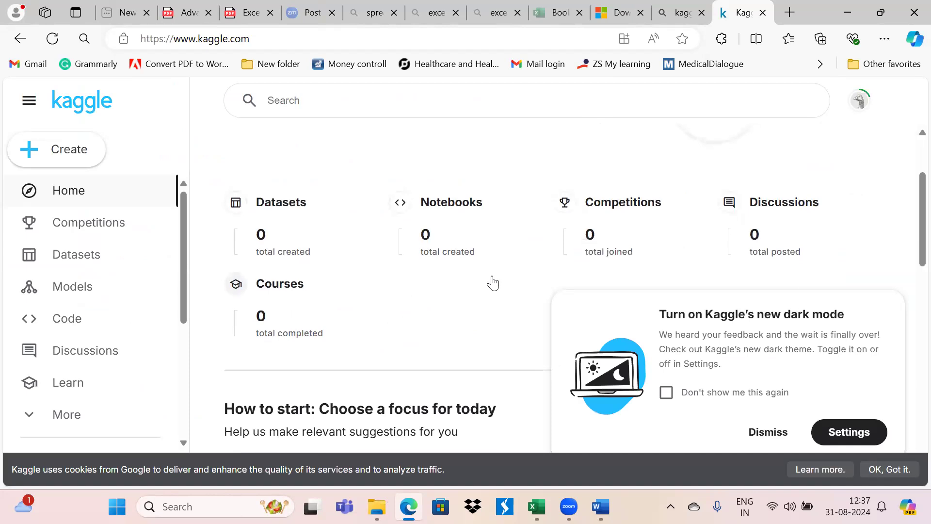
pyautogui.click(76, 256)
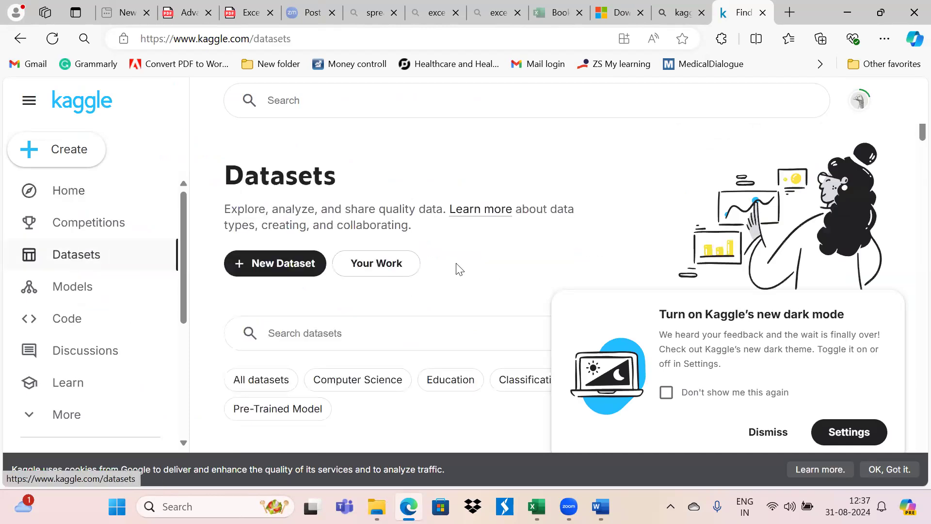
pyautogui.scroll(-2, 456, 266)
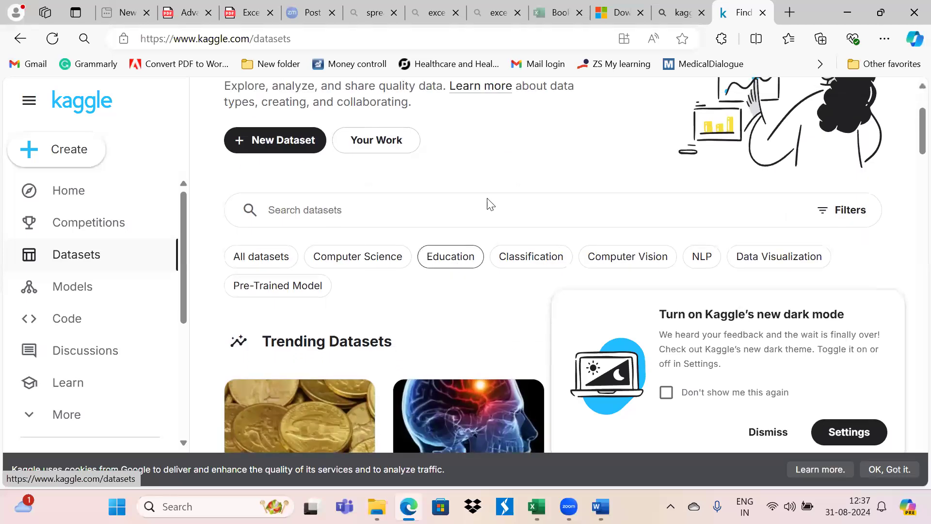
# - Open the dataset filters and search the tags for "excel", then clear the tag search
pyautogui.click(854, 210)
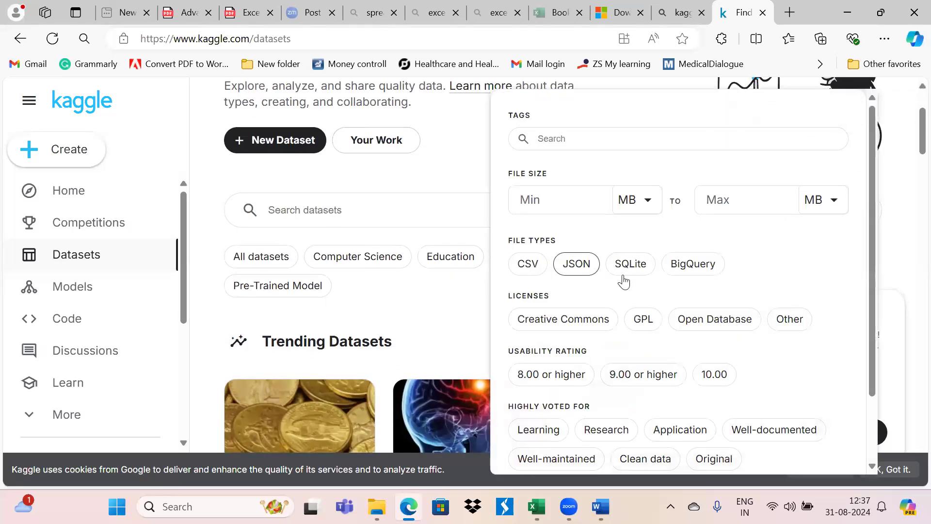
pyautogui.scroll(-2, 652, 334)
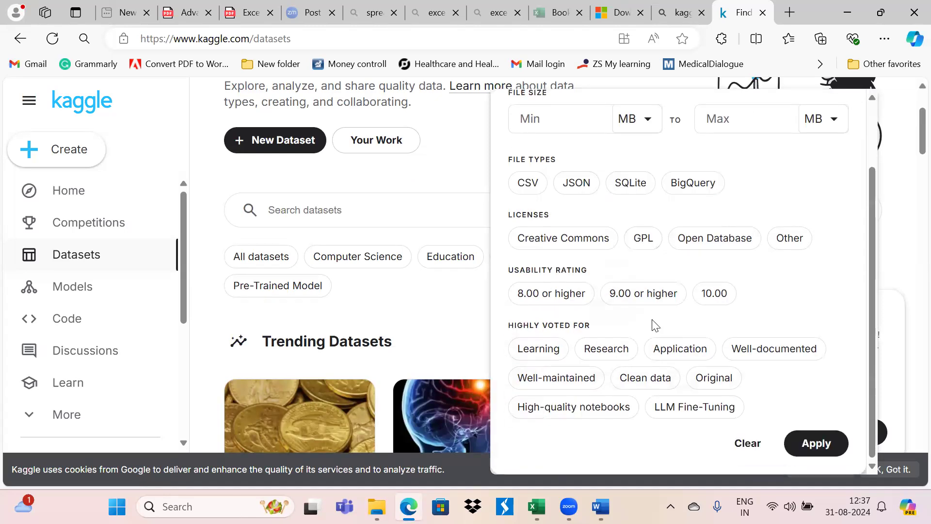
pyautogui.scroll(2, 652, 334)
pyautogui.scroll(1, 615, 194)
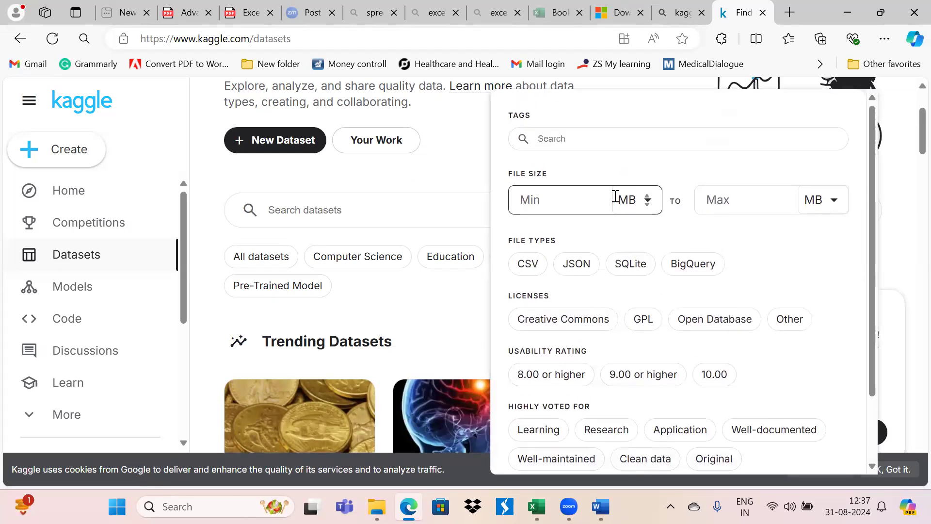
pyautogui.click(626, 150)
pyautogui.write('excel')
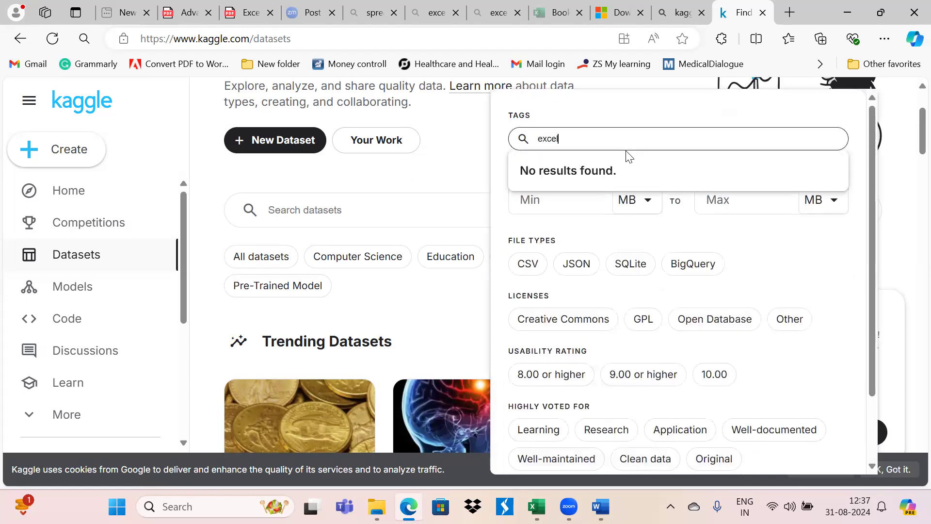
pyautogui.press('BackSpace')
pyautogui.press('BackSpace')
pyautogui.press('BackSpace')
pyautogui.press('BackSpace')
pyautogui.press('BackSpace')
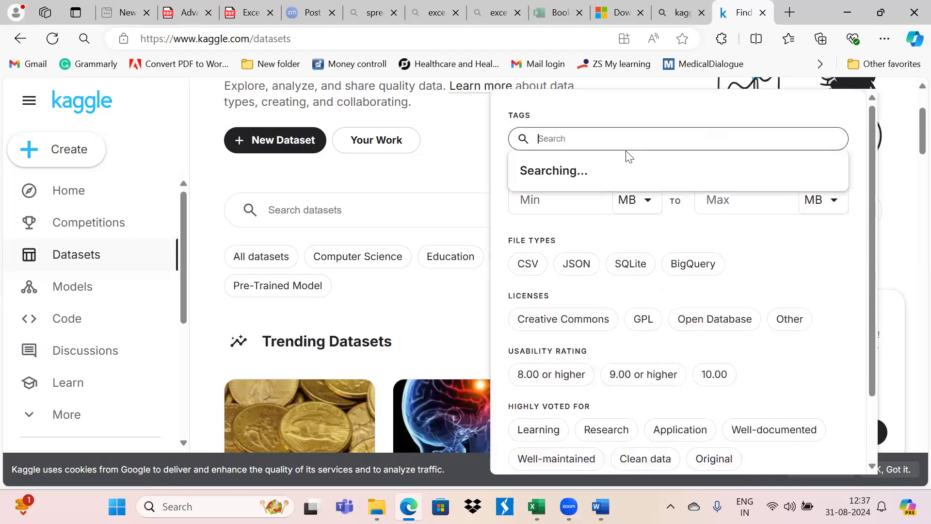
# - Search the filter tags for "xls", clear it, and review the remaining filter options before closing the filters
pyautogui.write('xls')
pyautogui.press('BackSpace')
pyautogui.press('BackSpace')
pyautogui.press('BackSpace')
pyautogui.scroll(-2, 769, 262)
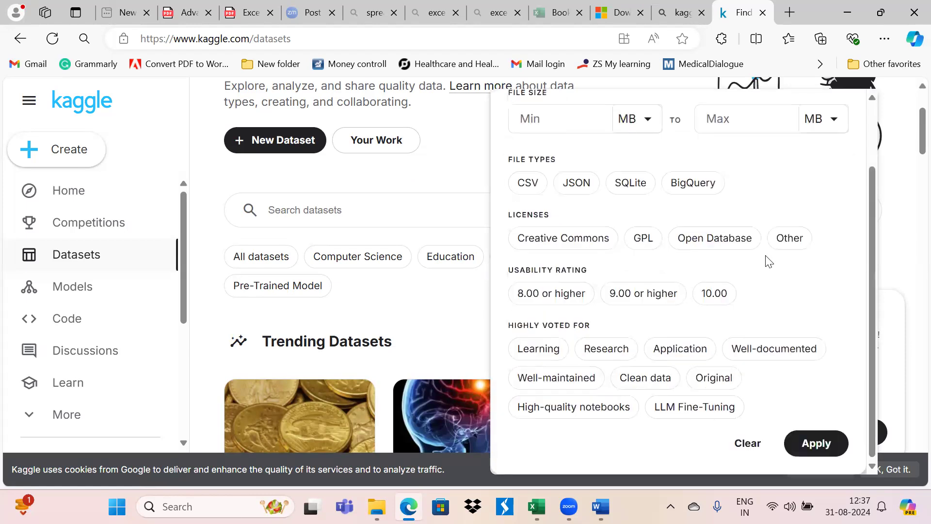
pyautogui.scroll(2, 769, 262)
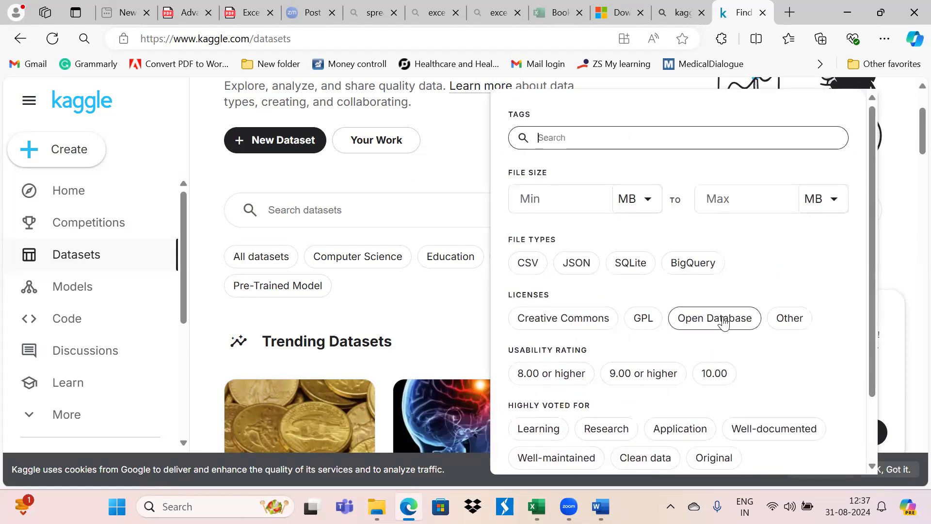
pyautogui.scroll(-2, 724, 322)
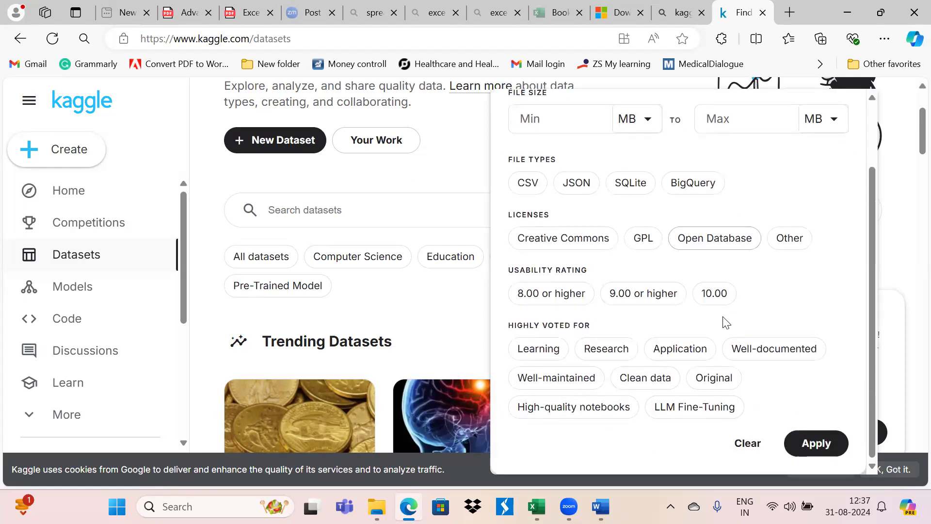
pyautogui.click(400, 308)
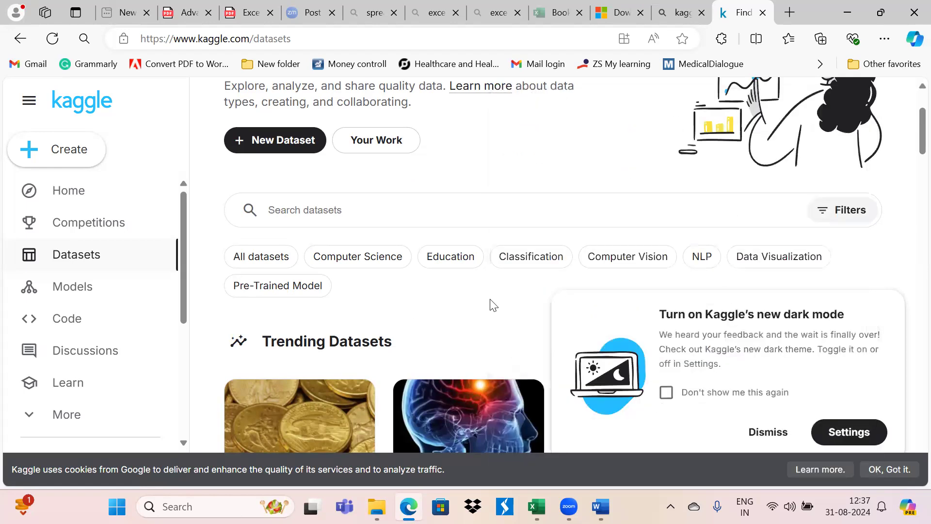
# - Dismiss the dark mode notice and browse the dataset categories on the Kaggle Datasets page
pyautogui.scroll(-3, 534, 320)
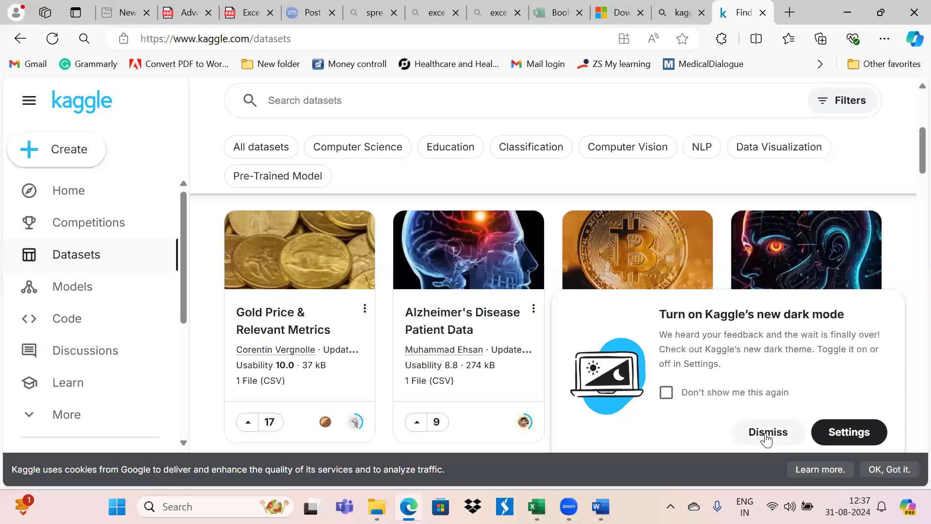
pyautogui.click(766, 433)
pyautogui.scroll(-3, 487, 363)
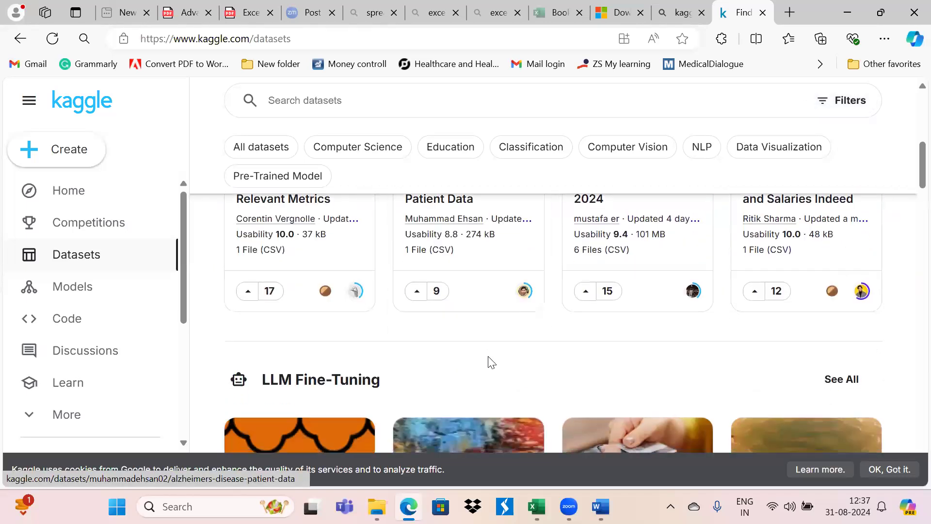
pyautogui.scroll(-5, 491, 362)
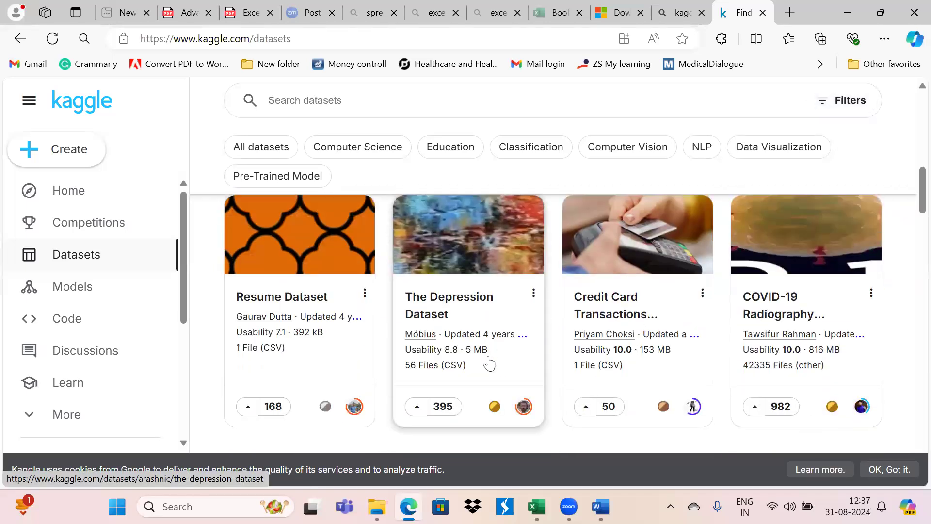
pyautogui.scroll(-7, 489, 363)
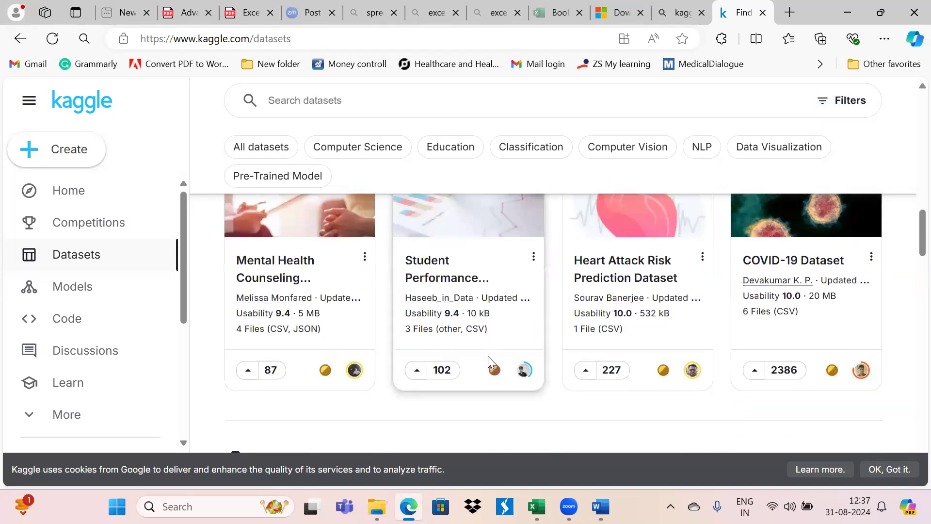
pyautogui.scroll(-5, 488, 356)
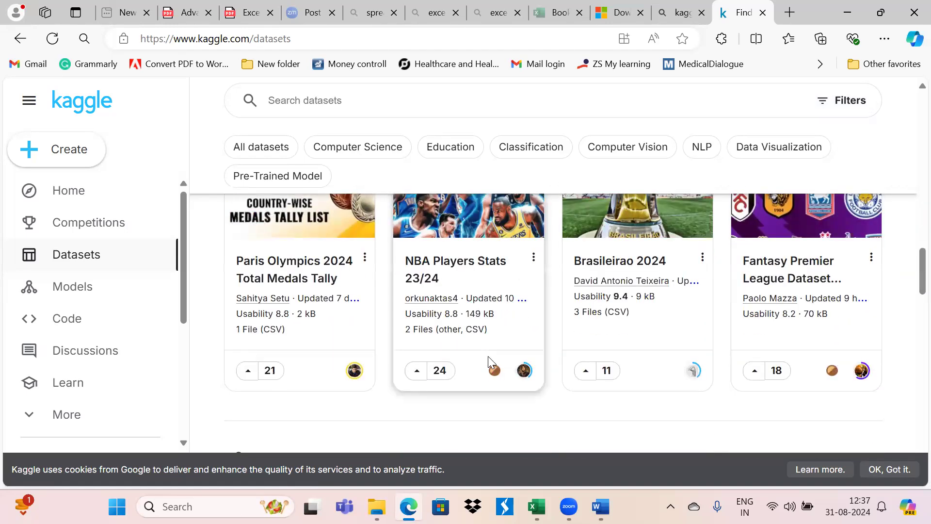
pyautogui.scroll(-6, 488, 356)
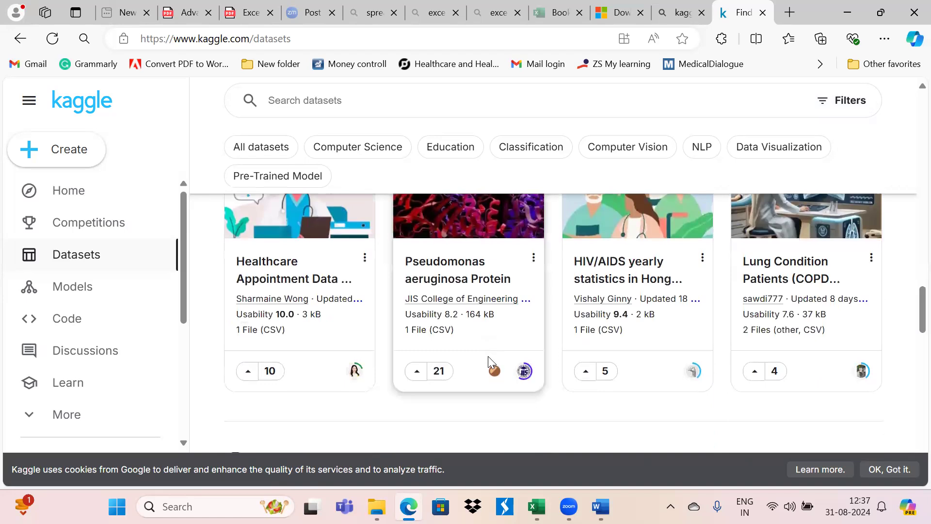
pyautogui.scroll(-5, 488, 356)
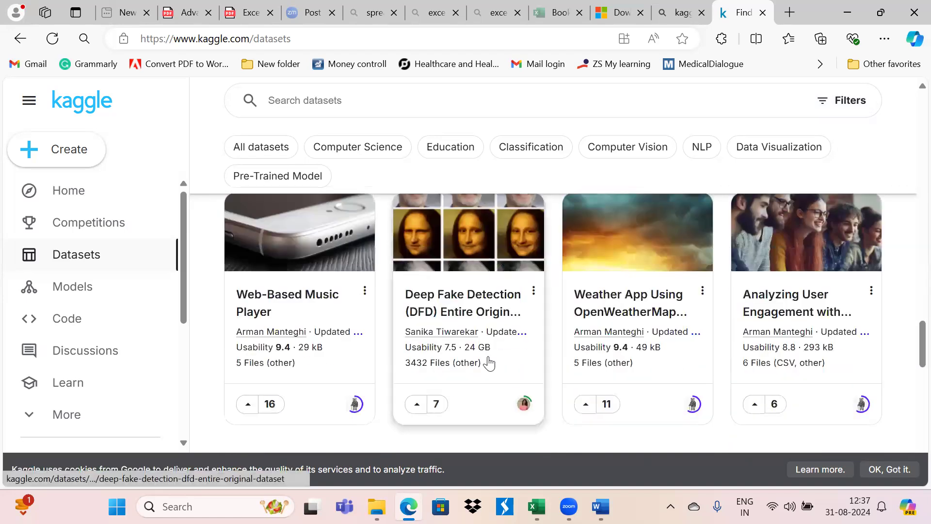
pyautogui.scroll(11, 489, 362)
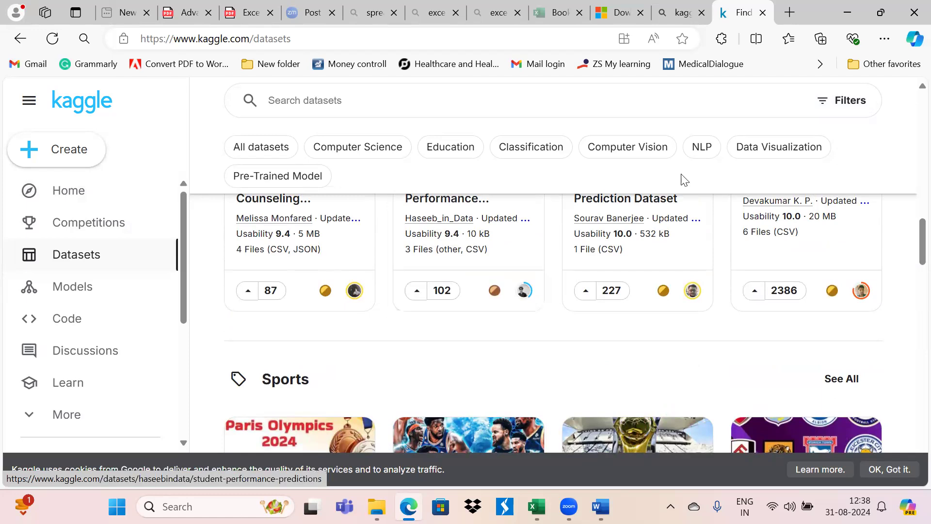
pyautogui.scroll(3, 682, 179)
pyautogui.scroll(5, 683, 179)
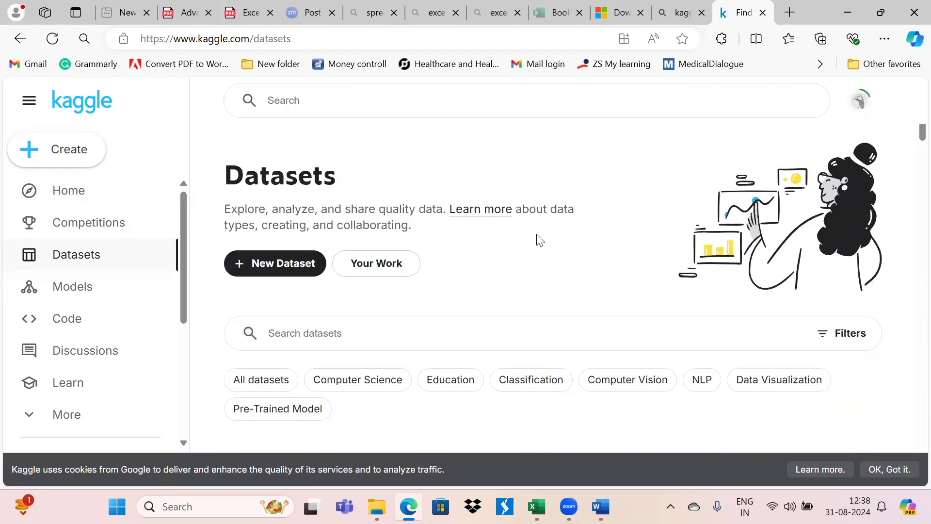
# - Switch back to the Excel- Notes workbook in Excel and select cell C51 of Sheet4
pyautogui.hotkey('alt', 'Tab')
pyautogui.hotkey('alt', 'Tab')
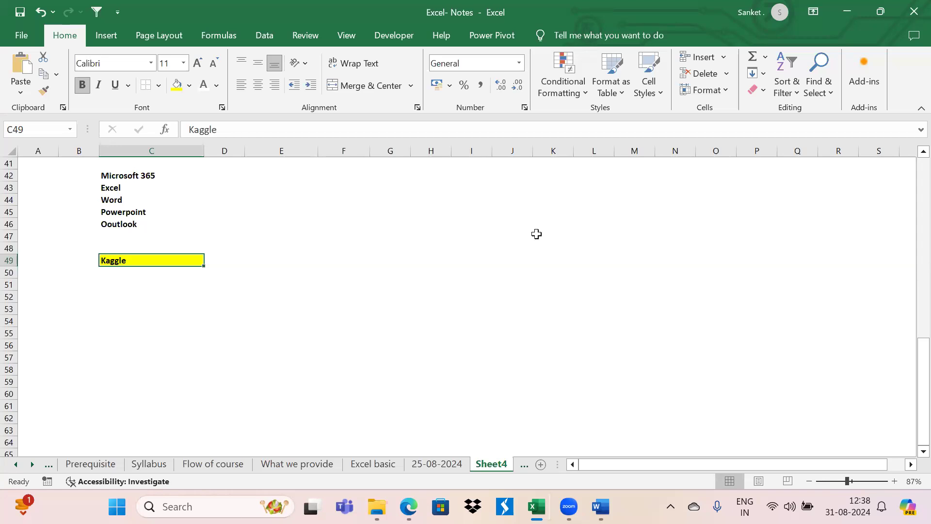
pyautogui.click(172, 285)
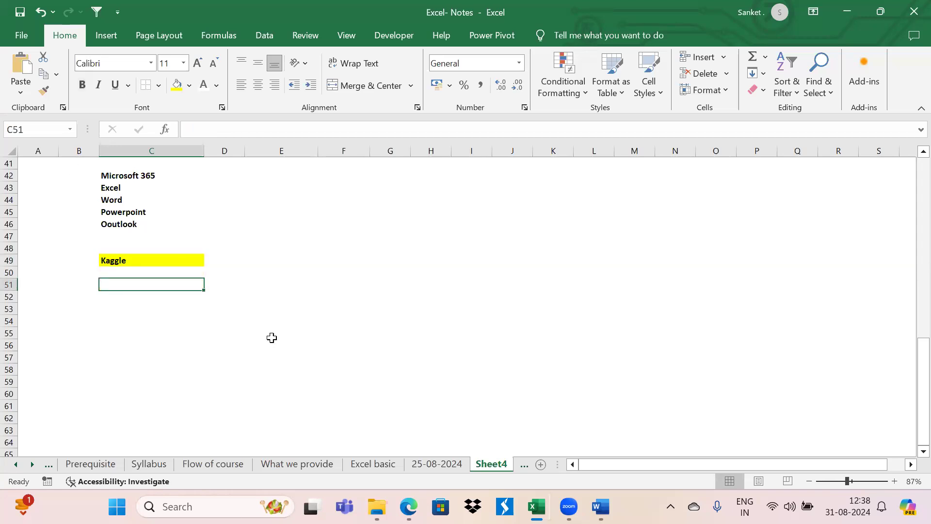
pyautogui.click(110, 34)
pyautogui.click(169, 38)
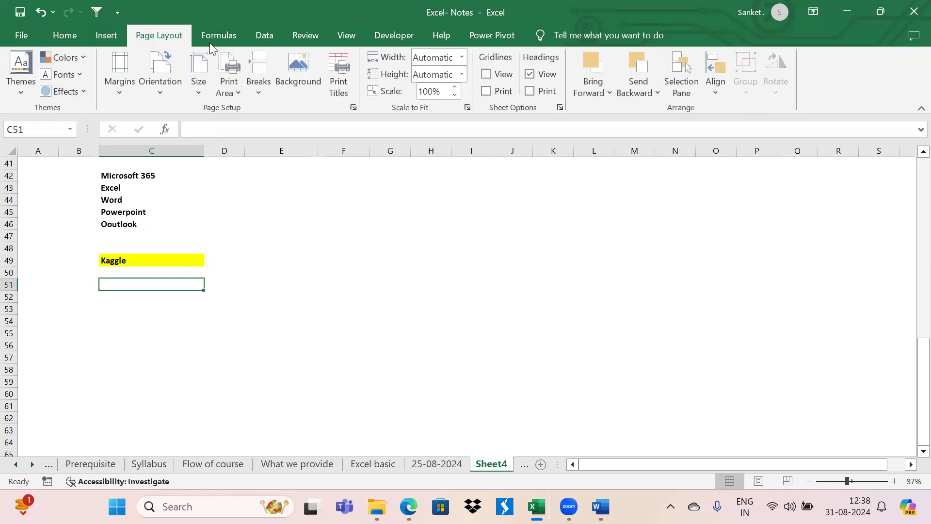
pyautogui.click(215, 39)
pyautogui.click(262, 39)
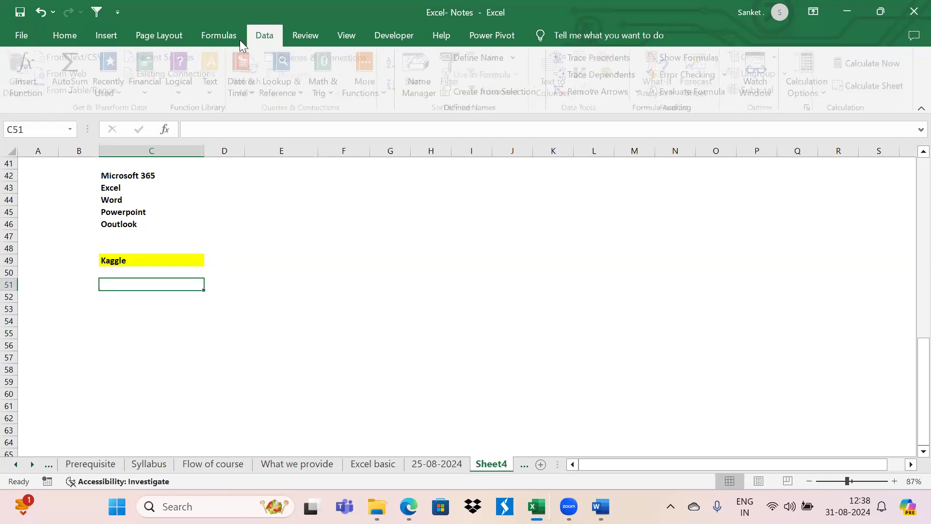
pyautogui.click(63, 35)
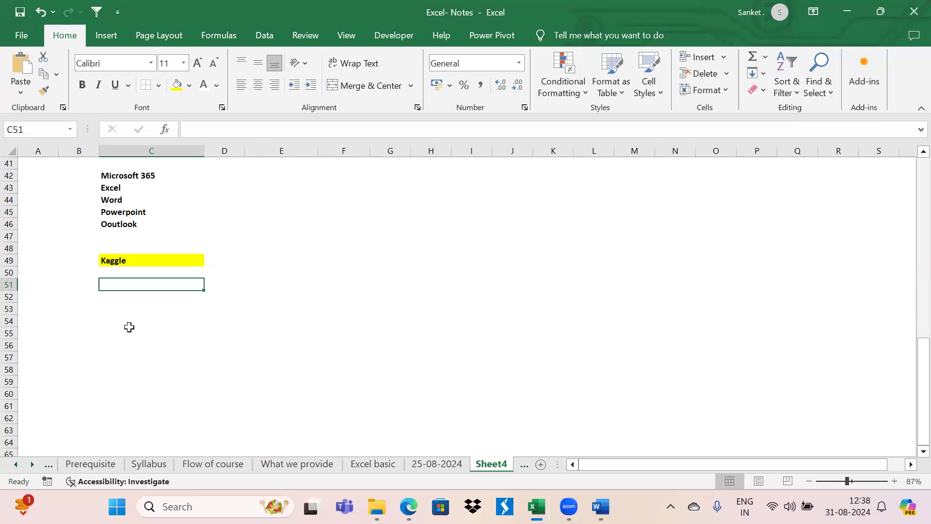
pyautogui.press('Right')
pyautogui.press('Left')
pyautogui.press('Right')
pyautogui.press('Left')
# - Return to cell A1 at the beginning of the Sheet4 notes
pyautogui.click(254, 222)
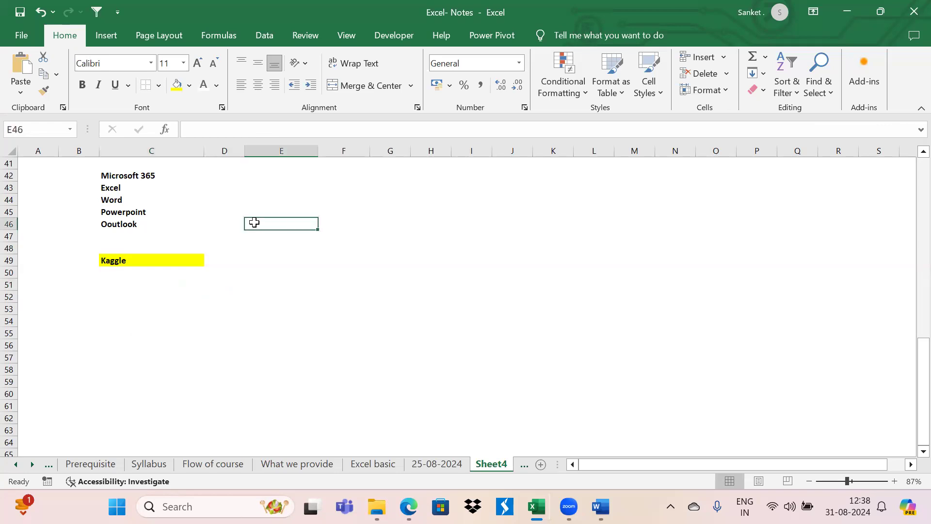
pyautogui.hotkey('ctrl', 'Up')
pyautogui.hotkey('ctrl', 'Up')
pyautogui.hotkey('ctrl', 'Left')
pyautogui.hotkey('ctrl', 'Up')
pyautogui.hotkey('ctrl', 'Right')
pyautogui.hotkey('ctrl', 'Left')
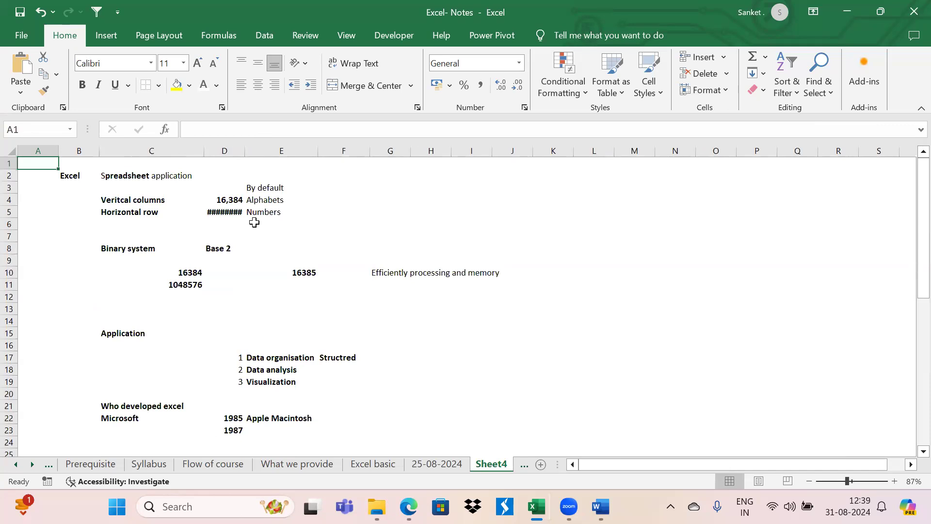
# - Add a new worksheet to the workbook and go to the blank Sheet2
pyautogui.click(542, 464)
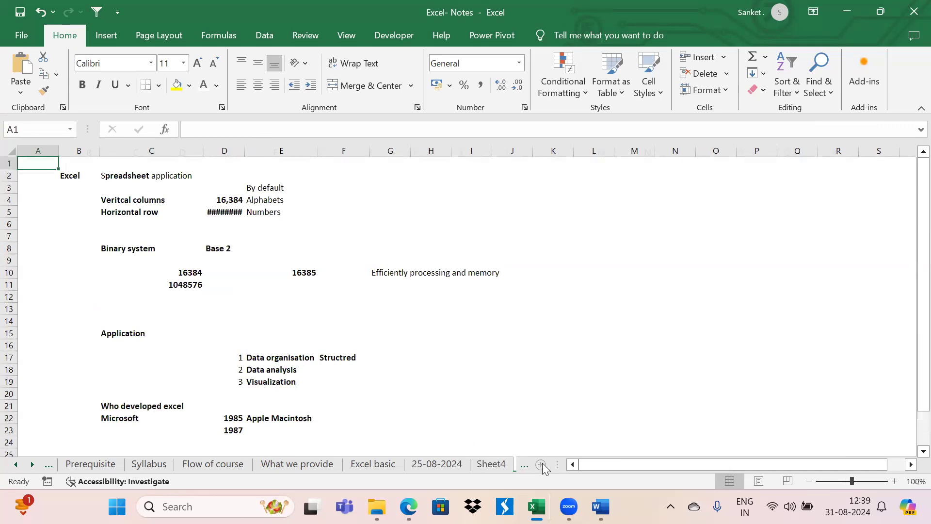
pyautogui.click(526, 389)
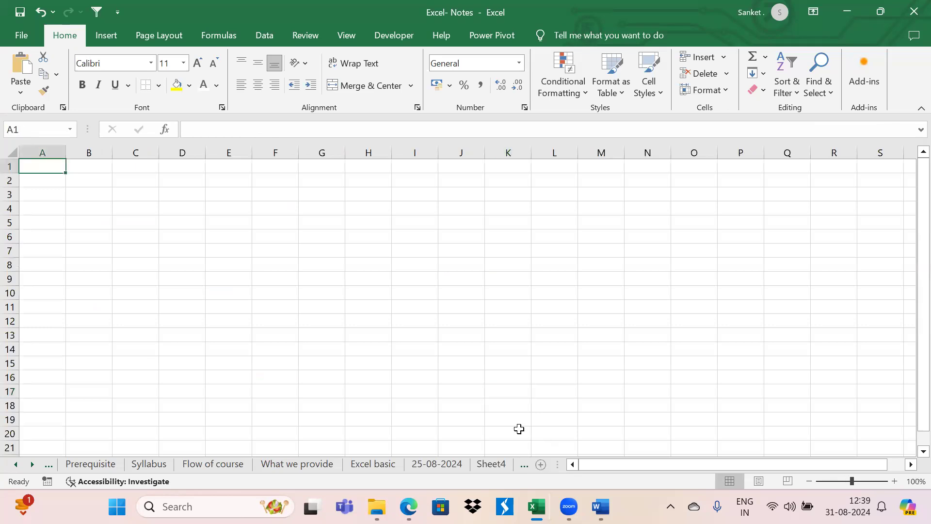
pyautogui.click(525, 464)
pyautogui.click(502, 463)
pyautogui.click(502, 463)
pyautogui.click(480, 464)
pyautogui.click(385, 462)
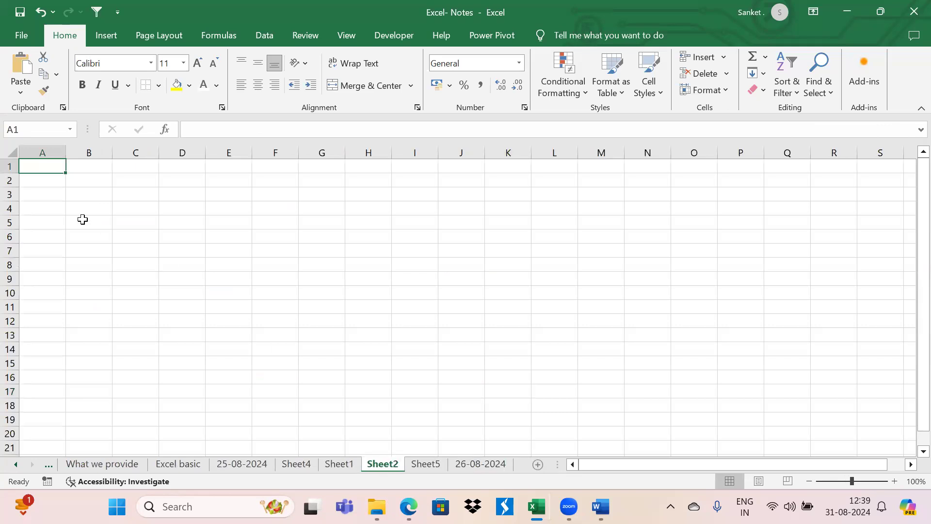
pyautogui.press('Down')
pyautogui.write('Sheet')
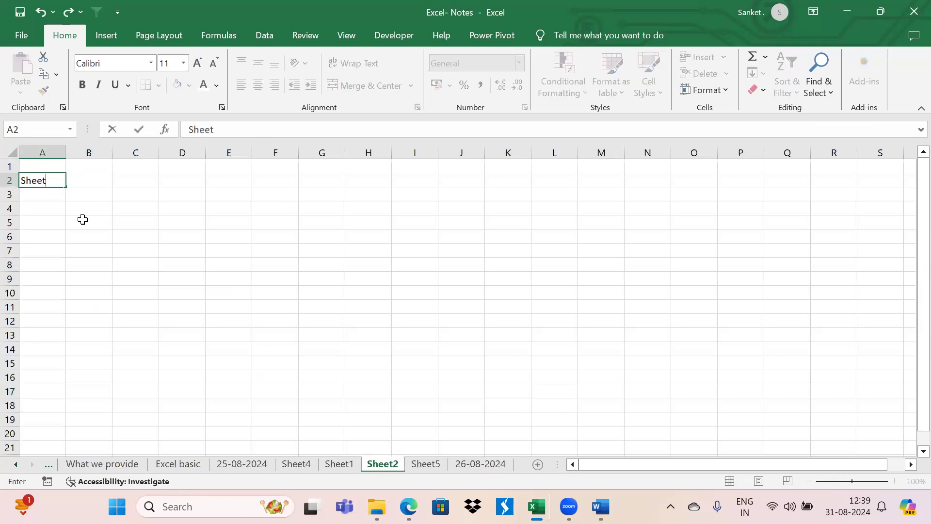
pyautogui.press('BackSpace')
pyautogui.press('BackSpace')
pyautogui.press('BackSpace')
pyautogui.press('BackSpace')
pyautogui.press('BackSpace')
# - Enter "File" in cell B2 and "workbook" in cell C2 of Sheet2, both in bold
pyautogui.press('Right')
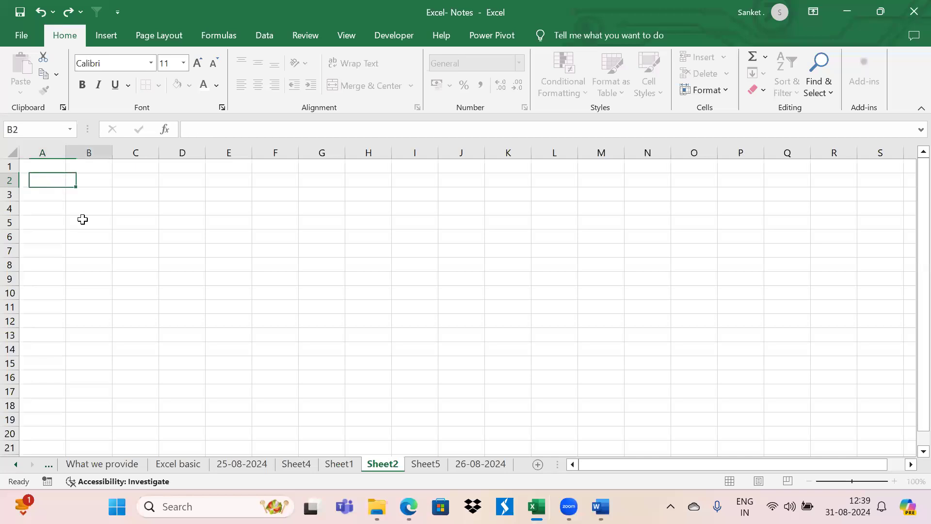
pyautogui.write('File')
pyautogui.hotkey('ctrl', 'Return')
pyautogui.hotkey('ctrl', 'b')
pyautogui.press('Right')
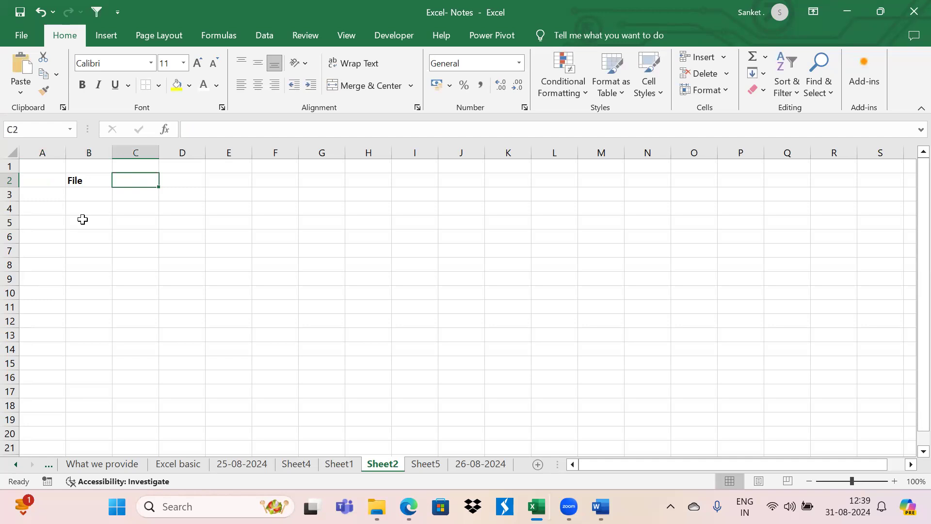
pyautogui.write('workbook')
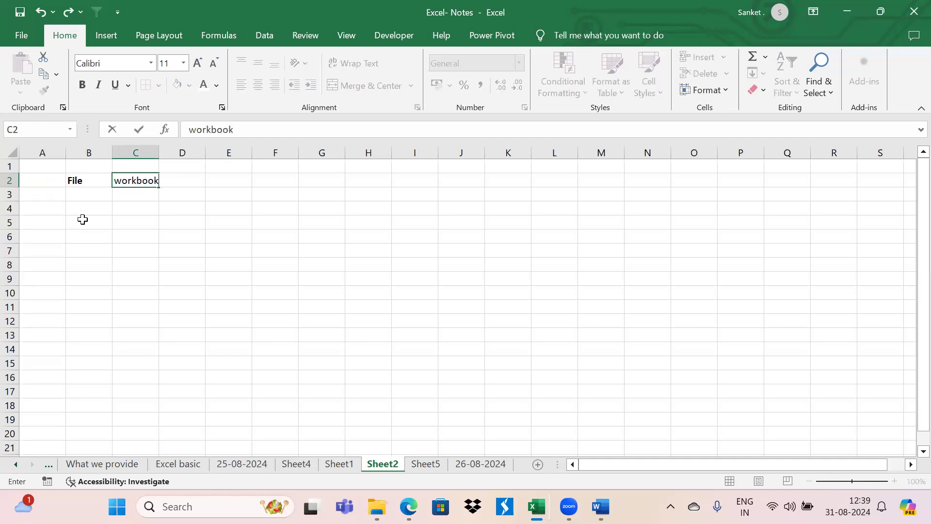
pyautogui.hotkey('ctrl', 'Return')
pyautogui.hotkey('ctrl', 'b')
pyautogui.press('Down')
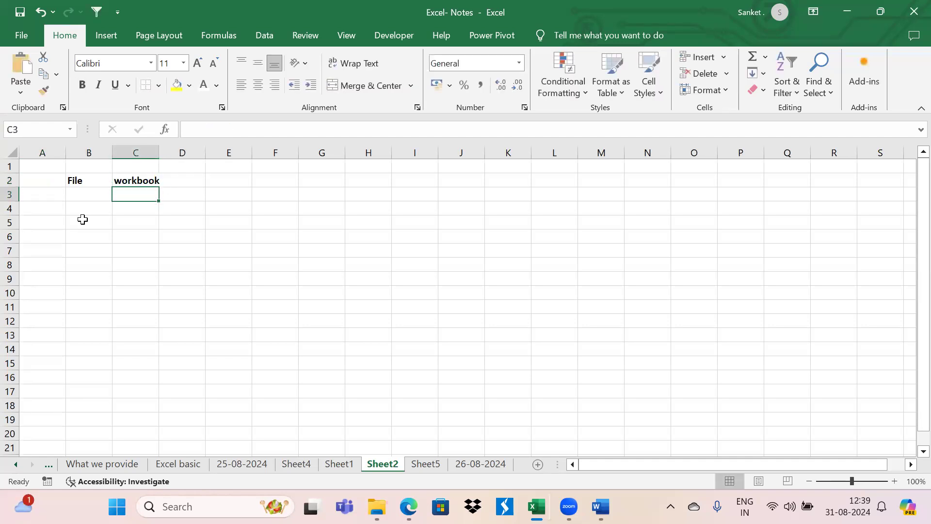
# - Enter "Sheets" in cell B3 and 256 in cell C3, both in bold
pyautogui.press('Left')
pyautogui.write('Sheets')
pyautogui.press('Right')
pyautogui.press('Left')
pyautogui.hotkey('ctrl', 'b')
pyautogui.press('Right')
pyautogui.write('256')
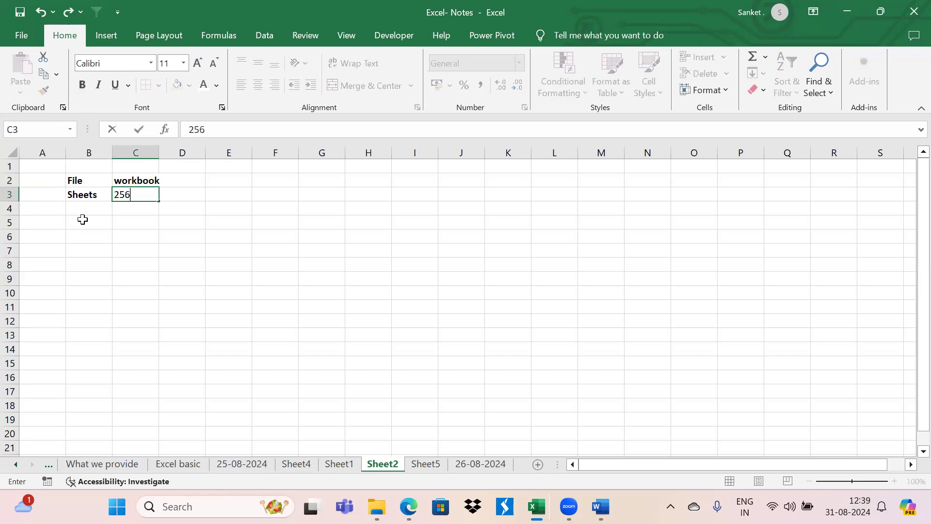
pyautogui.hotkey('ctrl', 'Return')
pyautogui.hotkey('ctrl', 'b')
pyautogui.press('Right')
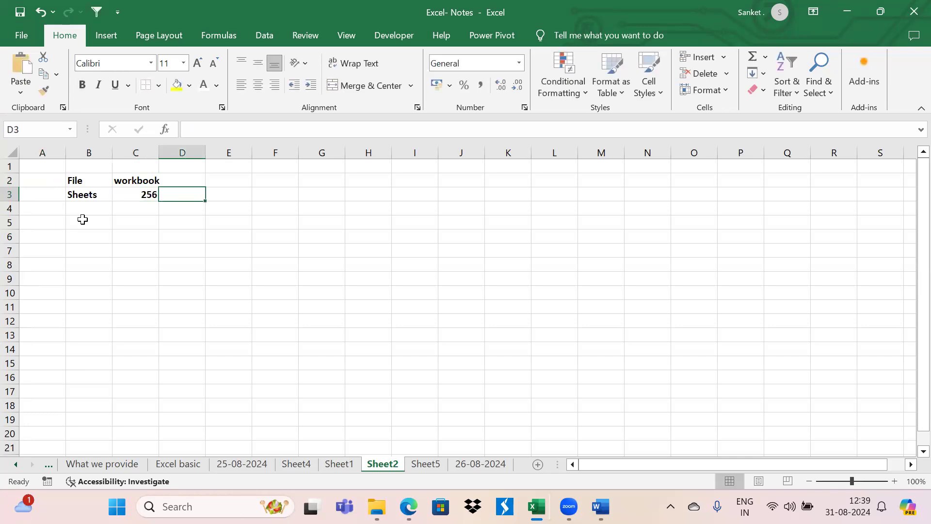
# - Rename the Sheet2 worksheet as 31-08-2024
pyautogui.doubleClick(394, 466)
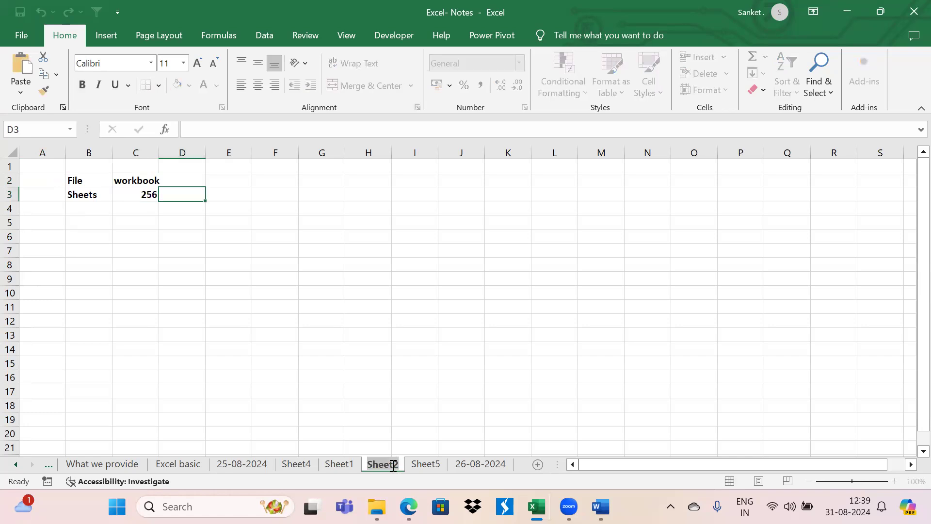
pyautogui.click(416, 365)
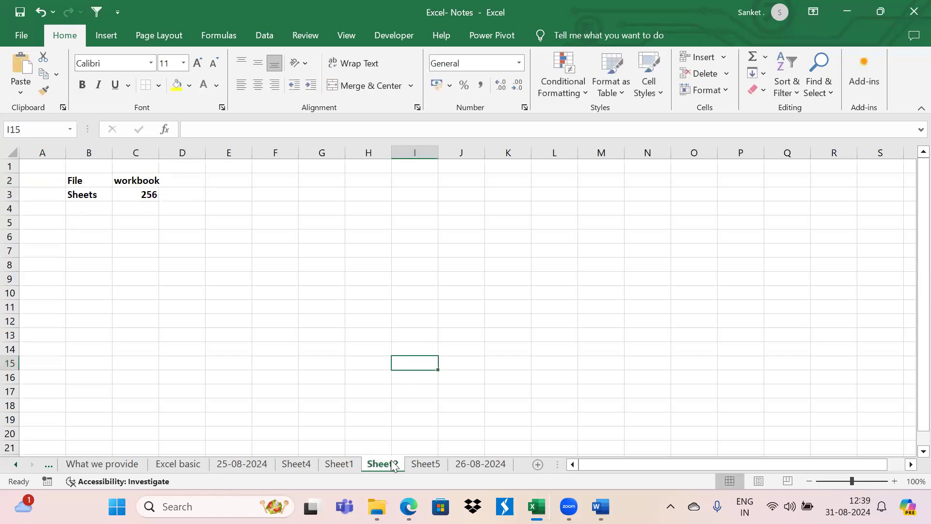
pyautogui.doubleClick(393, 461)
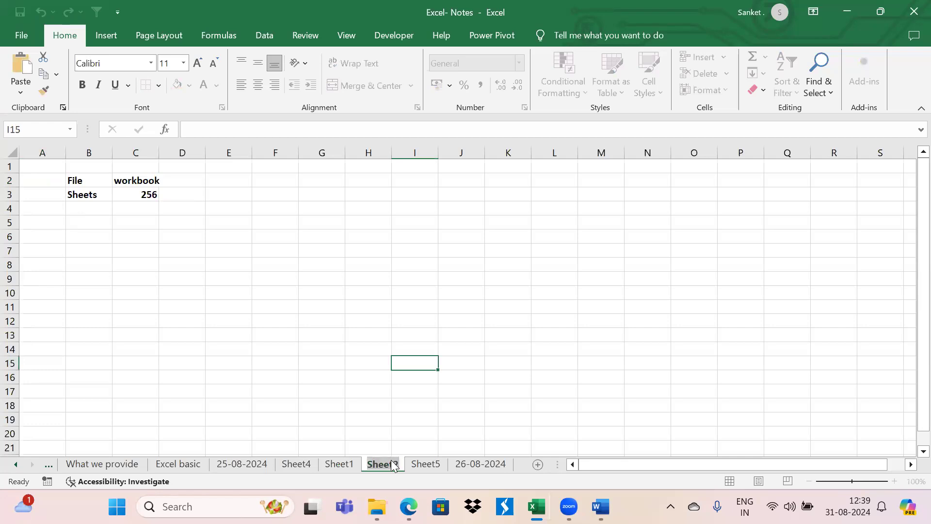
pyautogui.write('31-08')
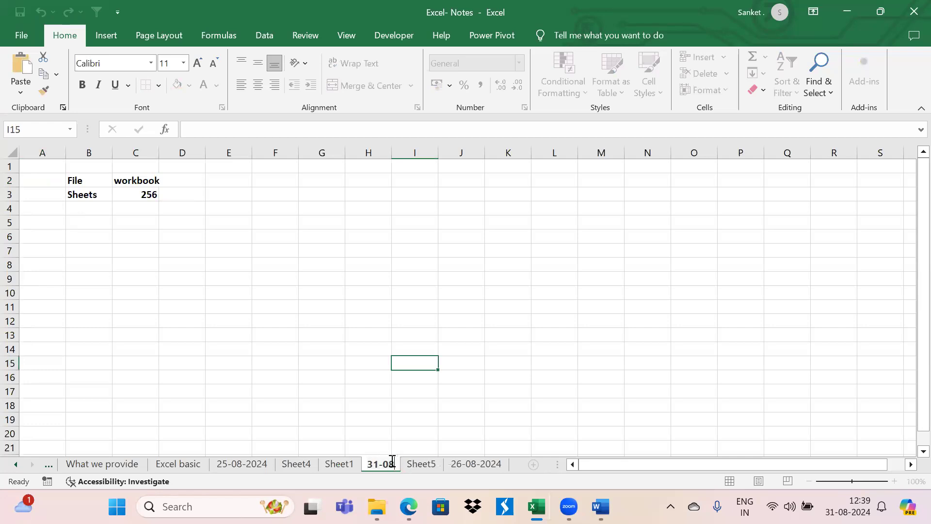
pyautogui.write('-2024')
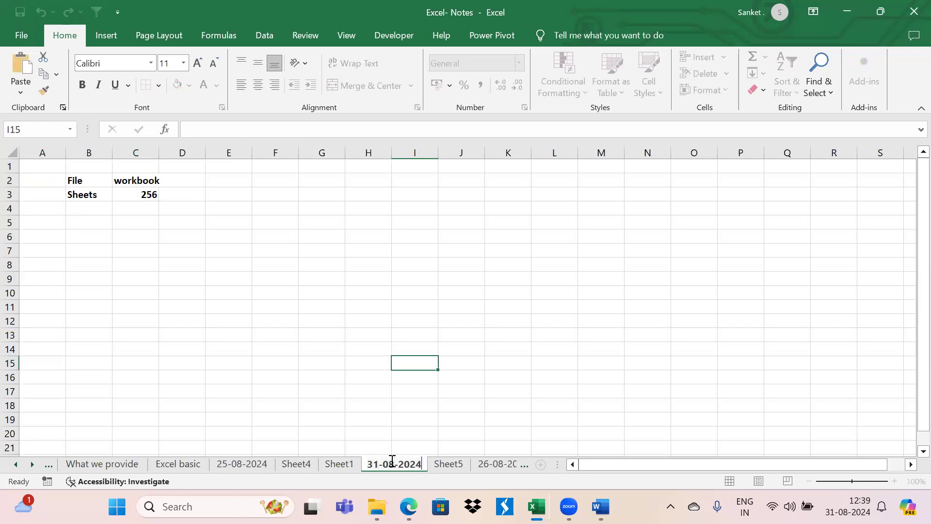
# - Enter "Rename" in cell B4 and "31 characters" in cell C4, both in bold
pyautogui.click(144, 203)
pyautogui.press('Left')
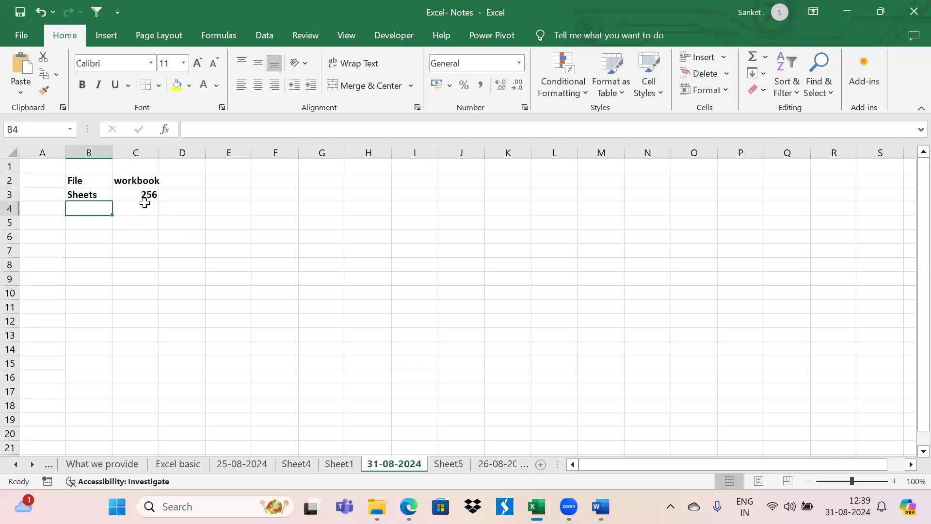
pyautogui.write('Rename')
pyautogui.press('Tab')
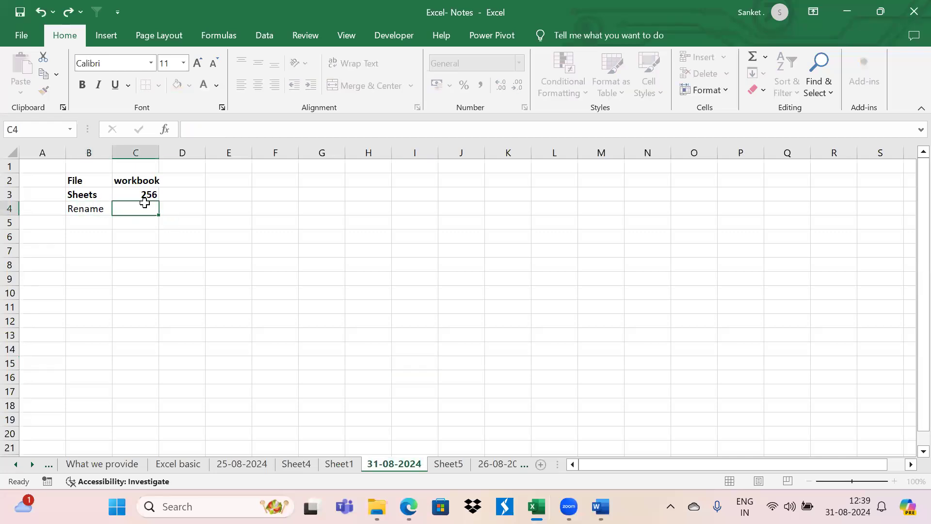
pyautogui.write('31 charc')
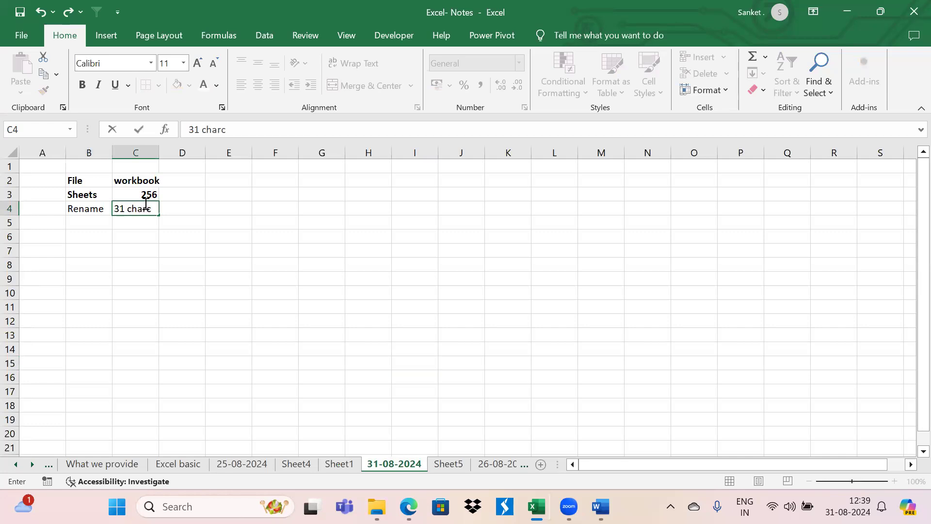
pyautogui.press('BackSpace')
pyautogui.write('acters')
pyautogui.hotkey('ctrl', 'Return')
pyautogui.hotkey('ctrl', 'b')
pyautogui.press('Left')
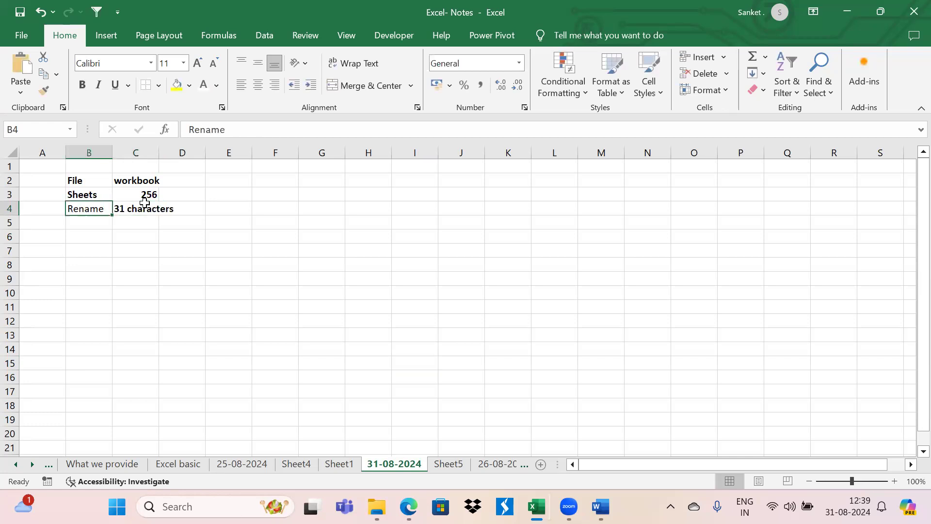
pyautogui.hotkey('ctrl', 'b')
# - Autofit the width of column C to the text in cell C4
pyautogui.press('Right')
pyautogui.hotkey('alt', 'h')
pyautogui.press('o')
pyautogui.press('i')
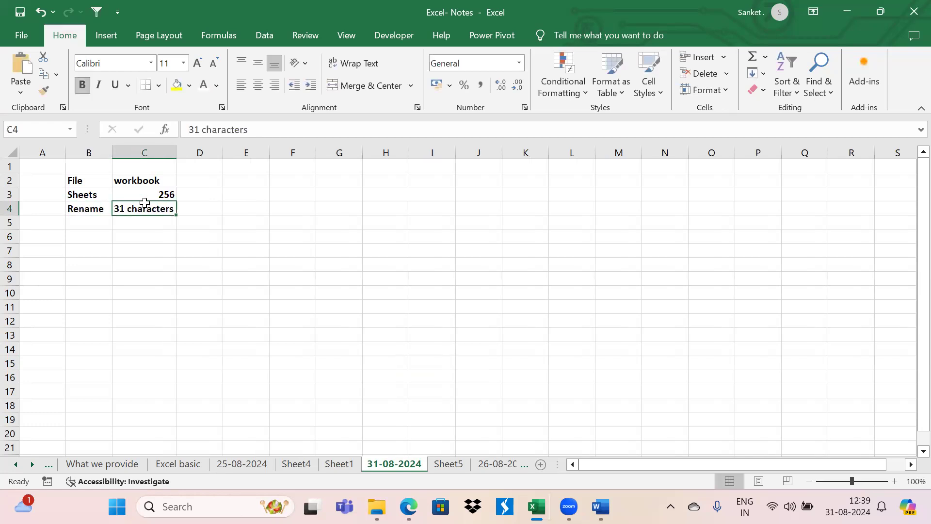
# - Select the notes in B2:C4 to review them, and return to cell A1
pyautogui.press('Left')
pyautogui.press('Up')
pyautogui.press('Up')
pyautogui.hotkey('shift', 'Down')
pyautogui.hotkey('shift', 'Down')
pyautogui.hotkey('shift', 'Right')
pyautogui.press('Up')
pyautogui.press('Left')
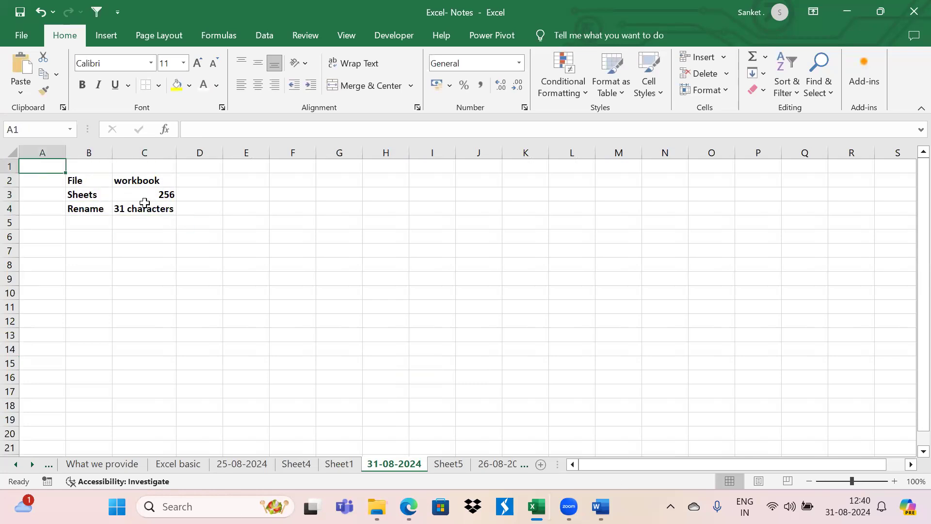
# - Jump from cell A1 to the last row and the last column of the sheet and back
pyautogui.hotkey('ctrl', 'Down')
pyautogui.hotkey('ctrl', 'Up')
pyautogui.hotkey('ctrl', 'Right')
pyautogui.hotkey('ctrl', 'Left')
pyautogui.hotkey('ctrl', 'Down')
pyautogui.hotkey('ctrl', 'Up')
pyautogui.hotkey('ctrl', 'Down')
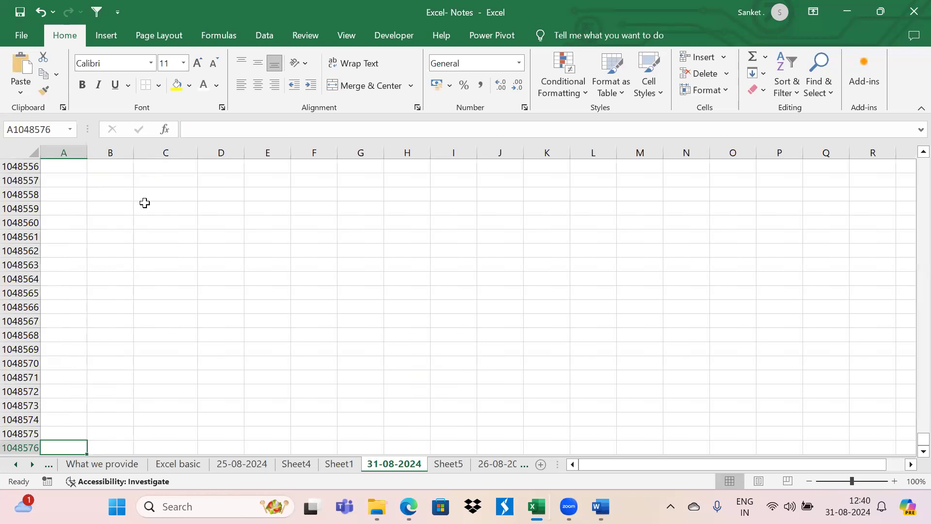
pyautogui.hotkey('ctrl', 'Up')
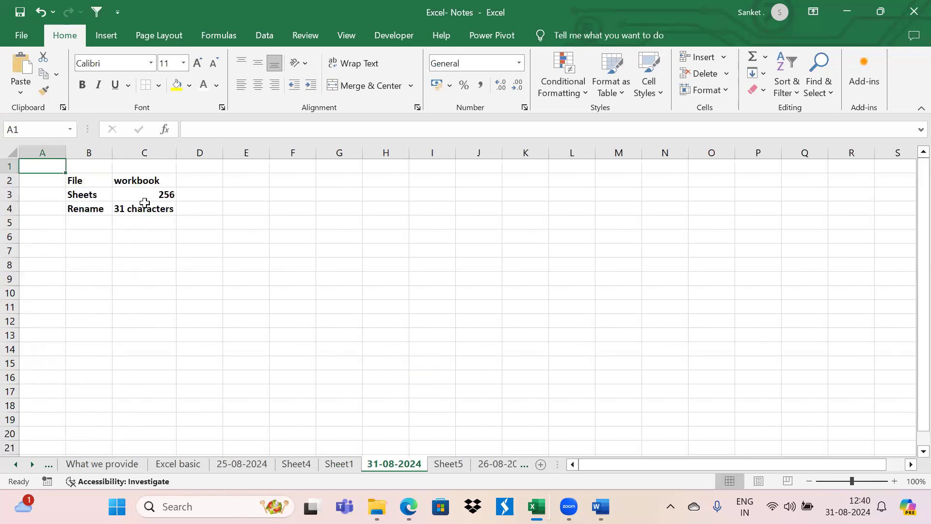
# - Jump to the sheet's very last cell, revisit the ends of column A and row 1, and return to cell A1
pyautogui.hotkey('ctrl', 'Right')
pyautogui.hotkey('ctrl', 'Down')
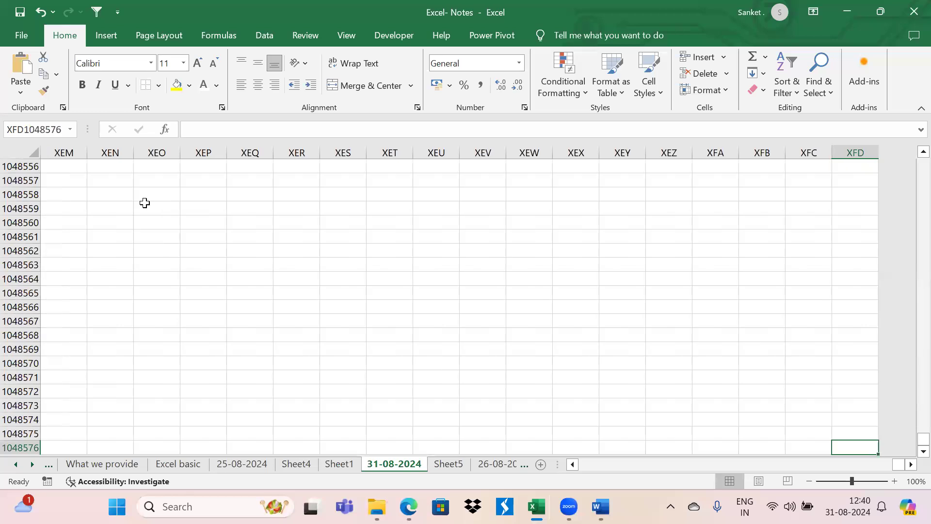
pyautogui.hotkey('ctrl', 'Home')
pyautogui.hotkey('ctrl', 'Down')
pyautogui.hotkey('ctrl', 'Up')
pyautogui.hotkey('ctrl', 'Right')
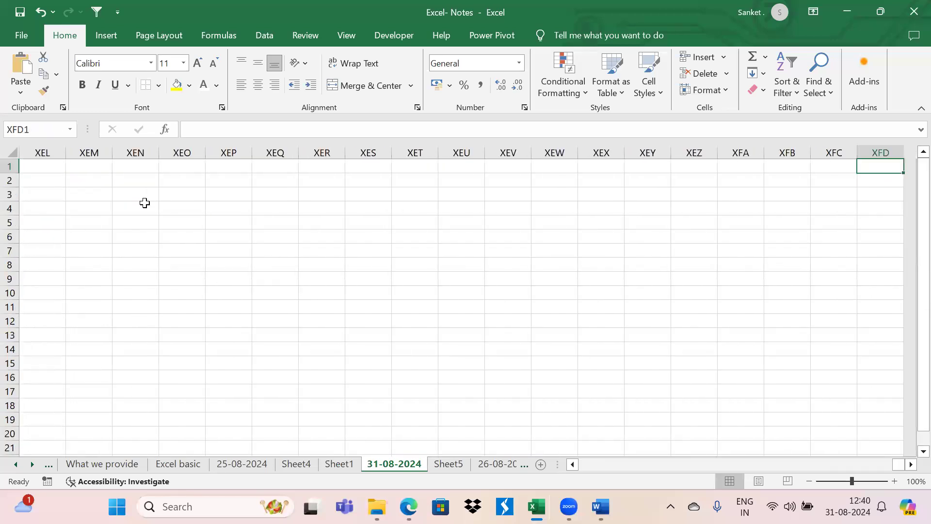
pyautogui.hotkey('ctrl', 'Left')
# - Enter the bold heading "Short cuts works" in cell B7
pyautogui.press('Down')
pyautogui.press('Down')
pyautogui.press('Down')
pyautogui.press('Down')
pyautogui.press('Down')
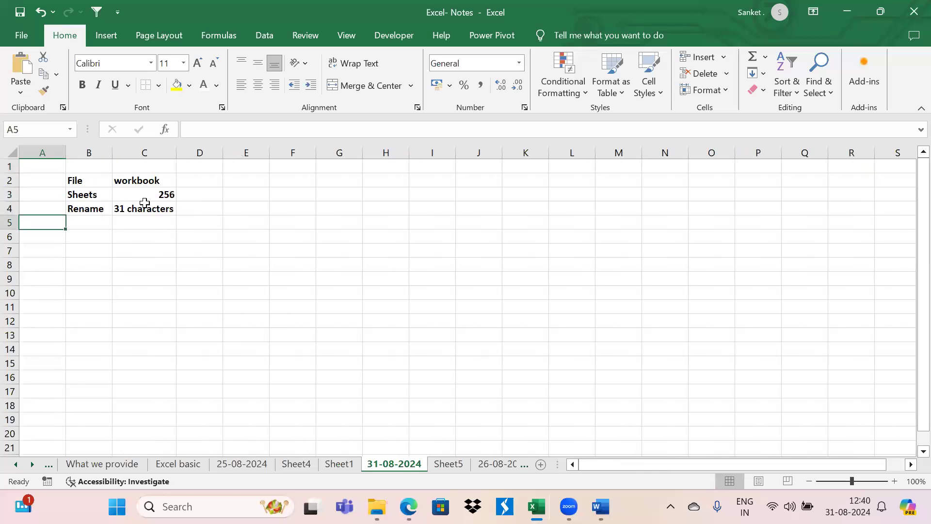
pyautogui.press('Right')
pyautogui.press('Down')
pyautogui.write('Shorts')
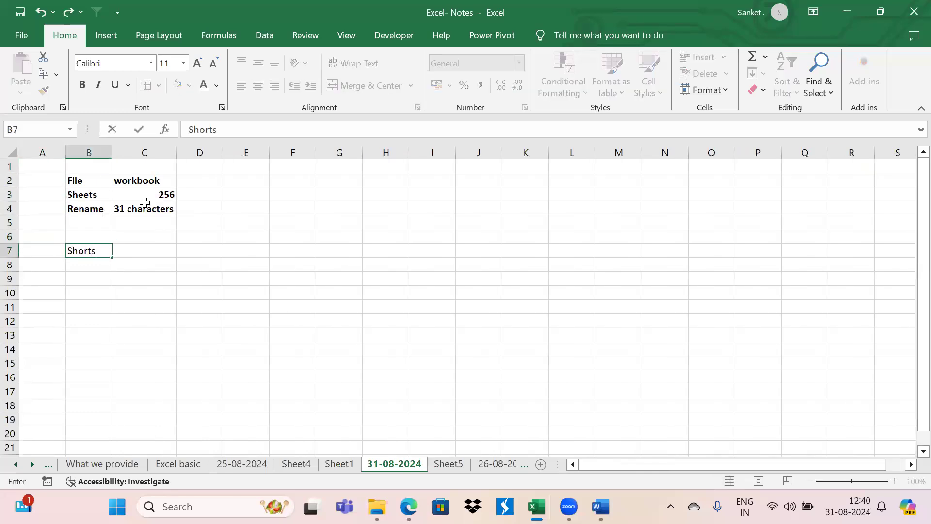
pyautogui.press('BackSpace')
pyautogui.write('cuts wor')
pyautogui.press('BackSpace')
pyautogui.write('rks')
pyautogui.hotkey('ctrl', 'Return')
pyautogui.hotkey('ctrl', 'b')
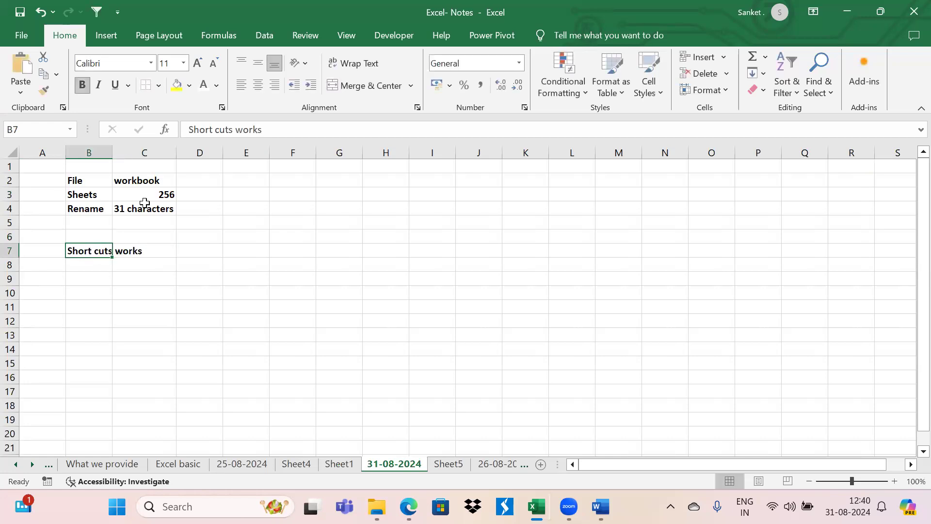
# - Autofit the width of column B to the heading in cell B7
pyautogui.hotkey('alt', 'h')
pyautogui.press('o')
pyautogui.press('i')
# - Enter the shortcut "Ctrl + N" in cell B9 and its meaning "New" in cell C9
pyautogui.press('Down')
pyautogui.press('Down')
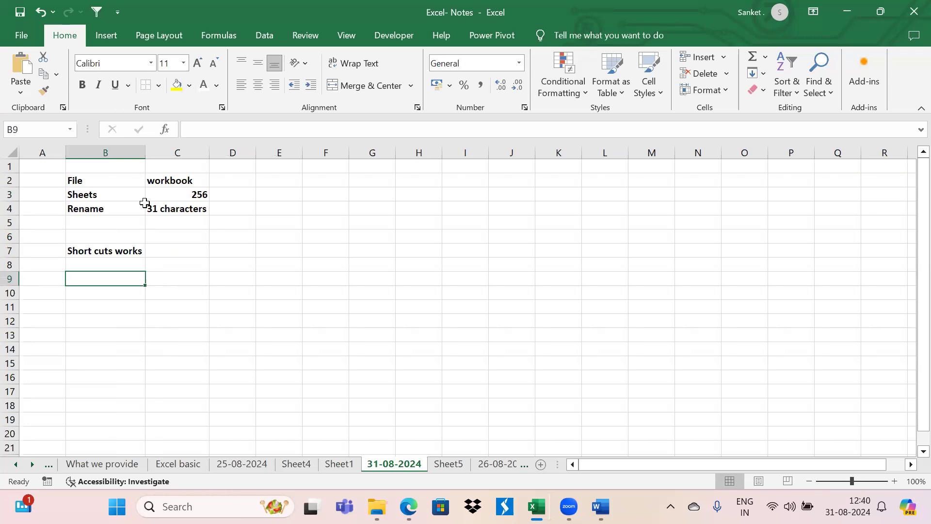
pyautogui.press('Right')
pyautogui.press('Left')
pyautogui.write('Ctrl ')
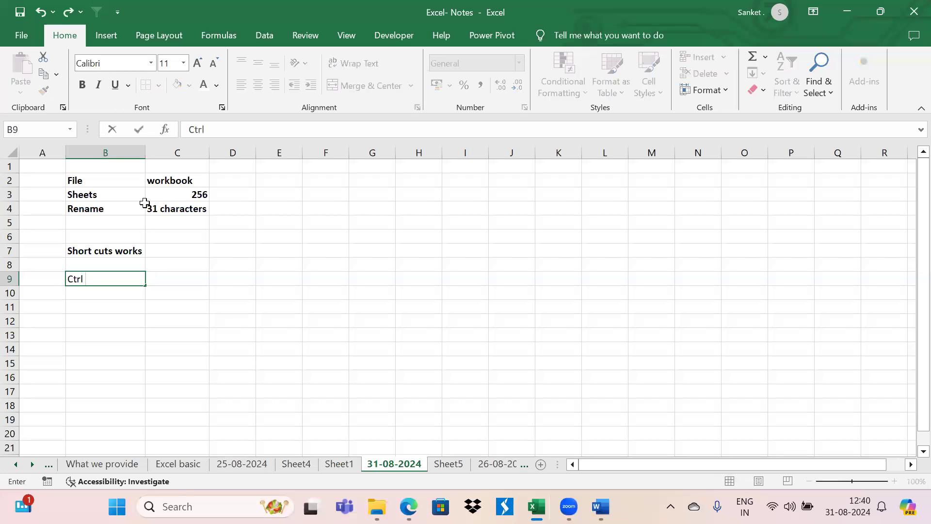
pyautogui.write('+ N')
pyautogui.press('Tab')
pyautogui.write('New')
pyautogui.press('Return')
pyautogui.press('Left')
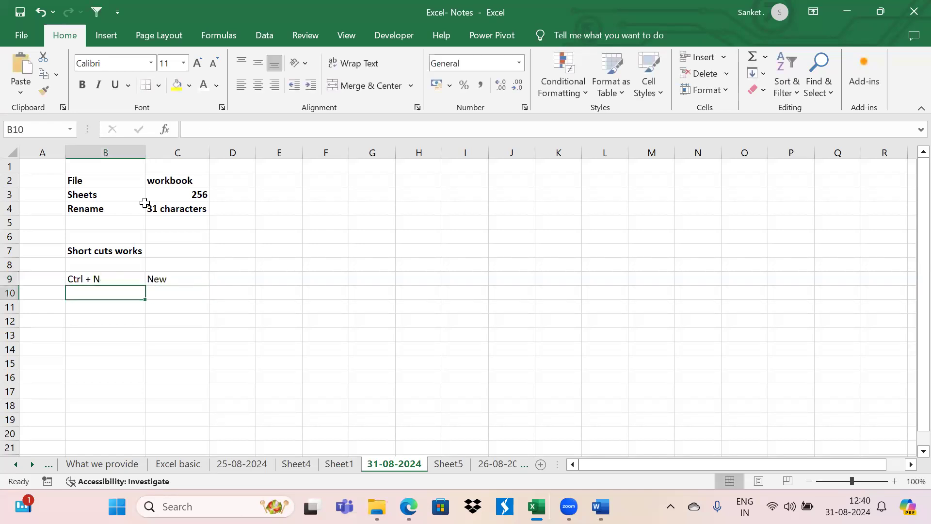
# - Enter the shortcut "Ctrl +B" in cell B10
pyautogui.write('C')
pyautogui.press('BackSpace')
pyautogui.press('BackSpace')
pyautogui.press('Right')
pyautogui.press('Left')
pyautogui.write('Ctral')
pyautogui.press('BackSpace')
pyautogui.press('BackSpace')
pyautogui.press('BackSpace')
pyautogui.write('rl +')
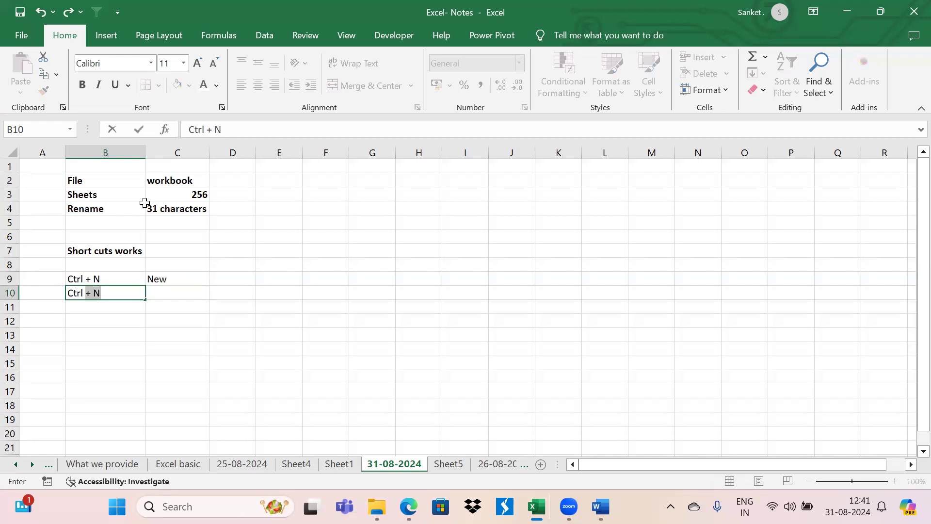
pyautogui.write('B')
pyautogui.press('Tab')
pyautogui.press('Left')
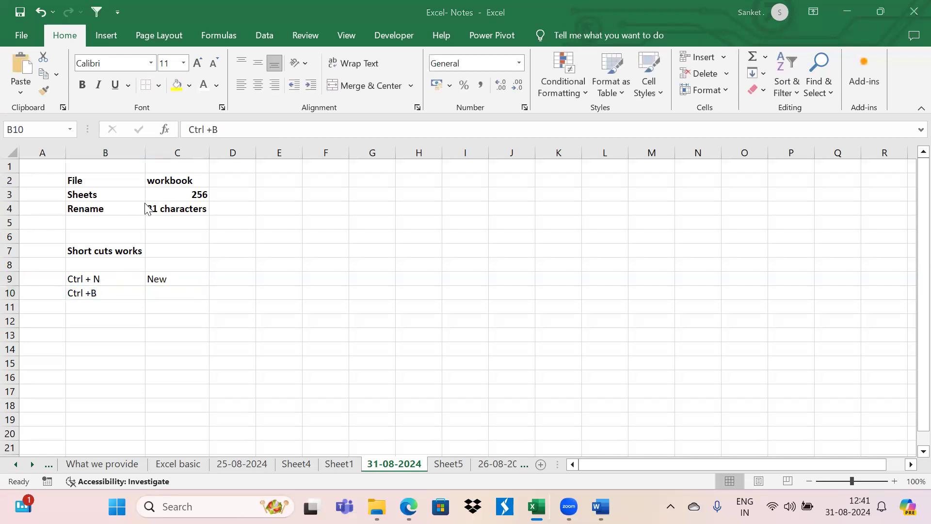
# - Switch to the Edge browser, search for "excel short cuts" in a new tab and show the image results
pyautogui.hotkey('alt', 'Tab')
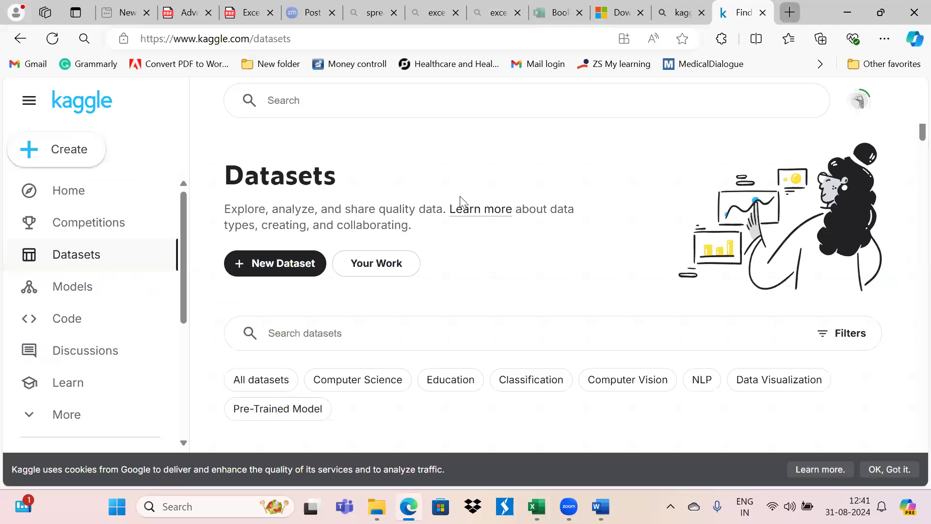
pyautogui.hotkey('ctrl', 't')
pyautogui.write('e')
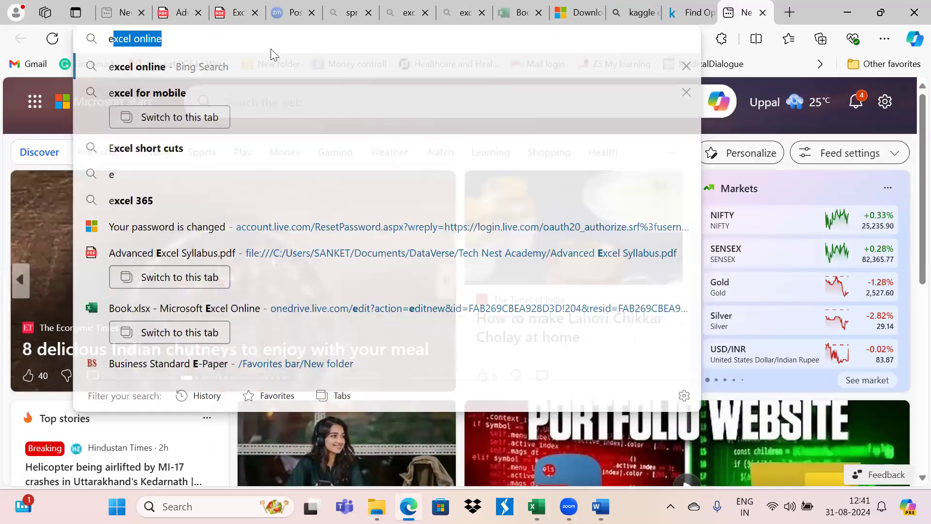
pyautogui.write('xcel short cuts')
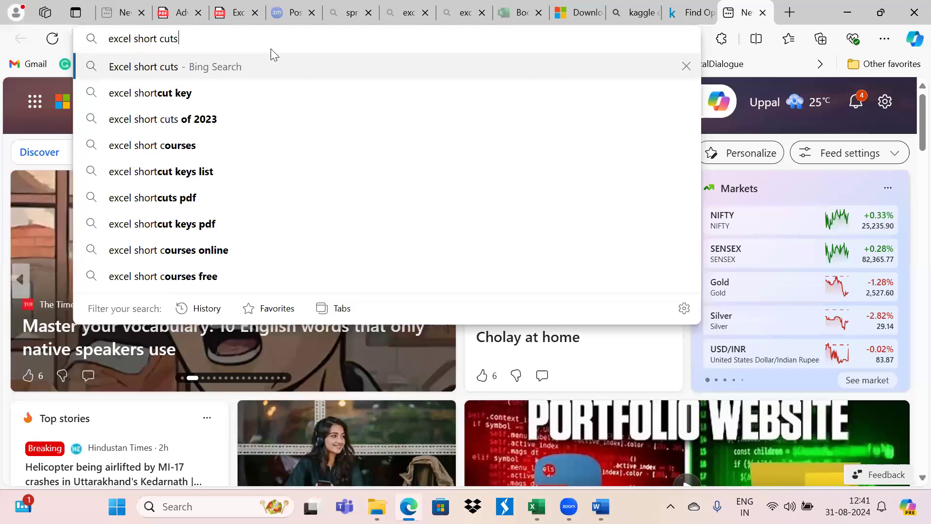
pyautogui.press('Return')
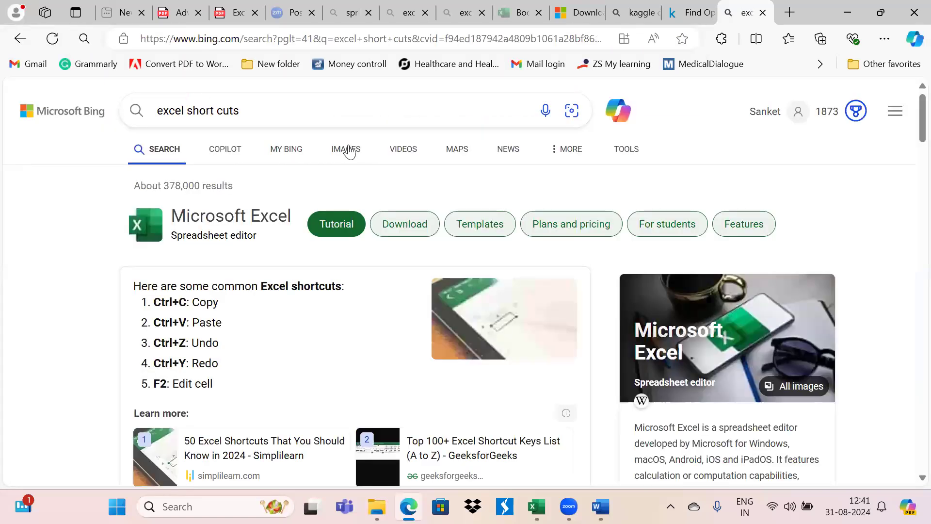
pyautogui.click(348, 150)
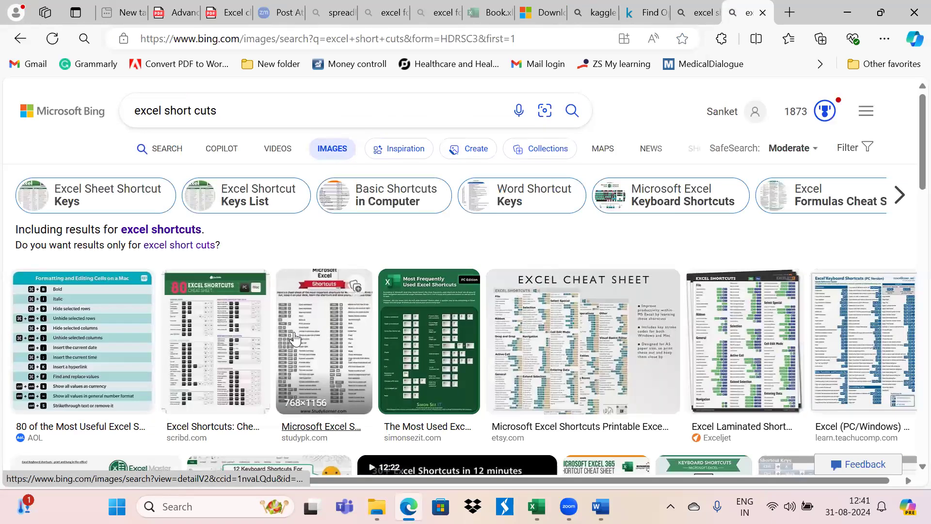
# - Find the Excel Shortcut keys image from thereviewstories.com in the results and copy it
pyautogui.scroll(-1, 296, 338)
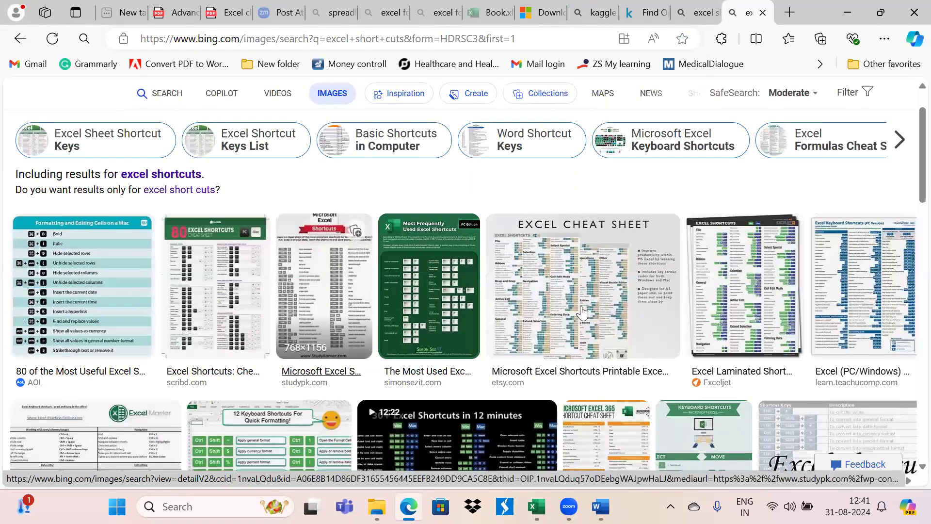
pyautogui.scroll(-4, 298, 272)
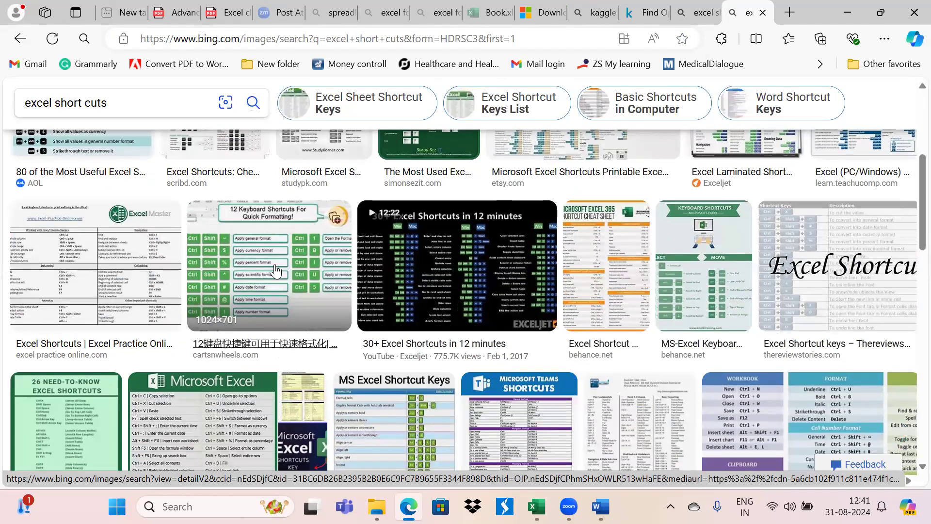
pyautogui.scroll(-2, 275, 270)
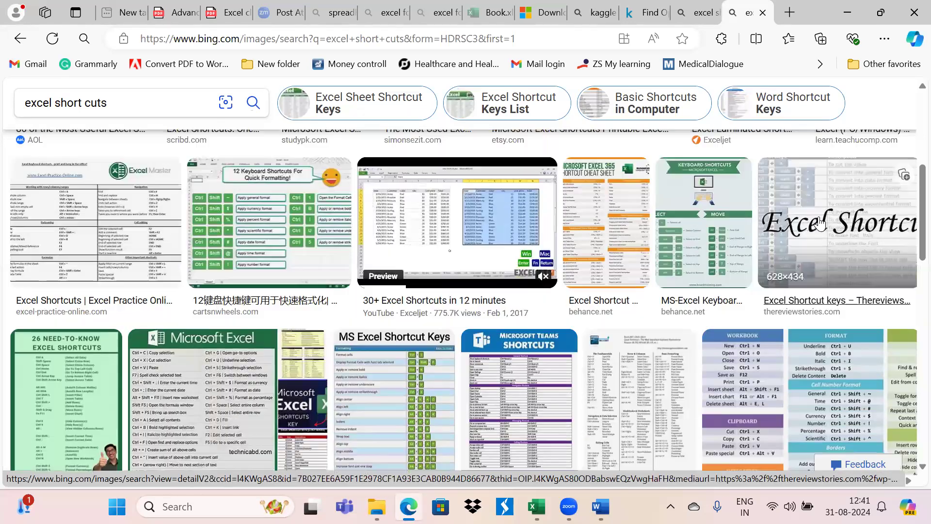
pyautogui.scroll(1, 819, 224)
pyautogui.rightClick(819, 224)
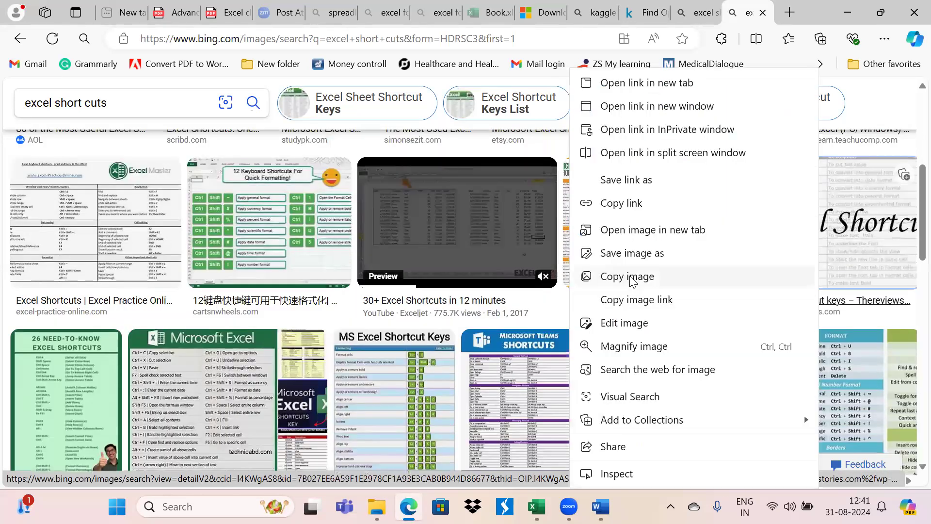
pyautogui.click(628, 277)
# - Switch back to the Excel-Notes workbook and paste the copied shortcut image at cell B15 of the 31-08-2024 sheet
pyautogui.hotkey('alt', 'Tab')
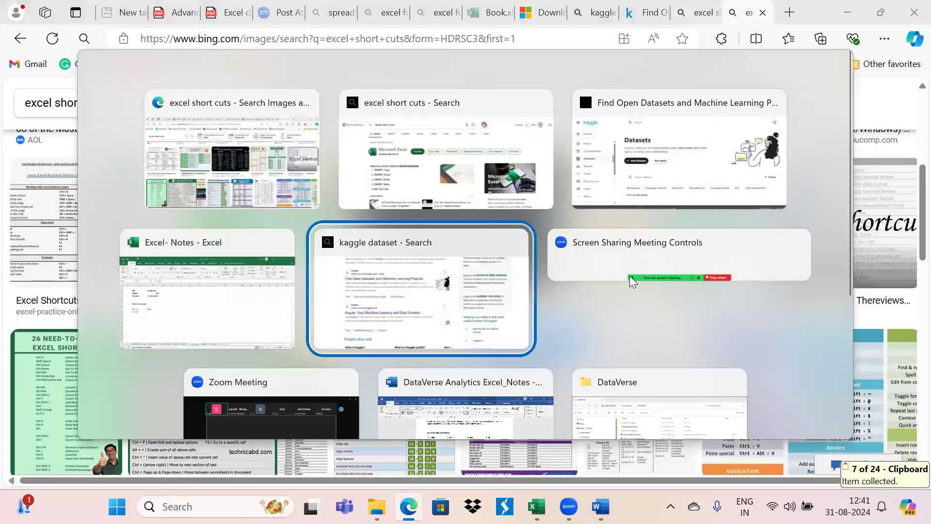
pyautogui.click(284, 290)
pyautogui.scroll(-3, 284, 290)
pyautogui.click(129, 238)
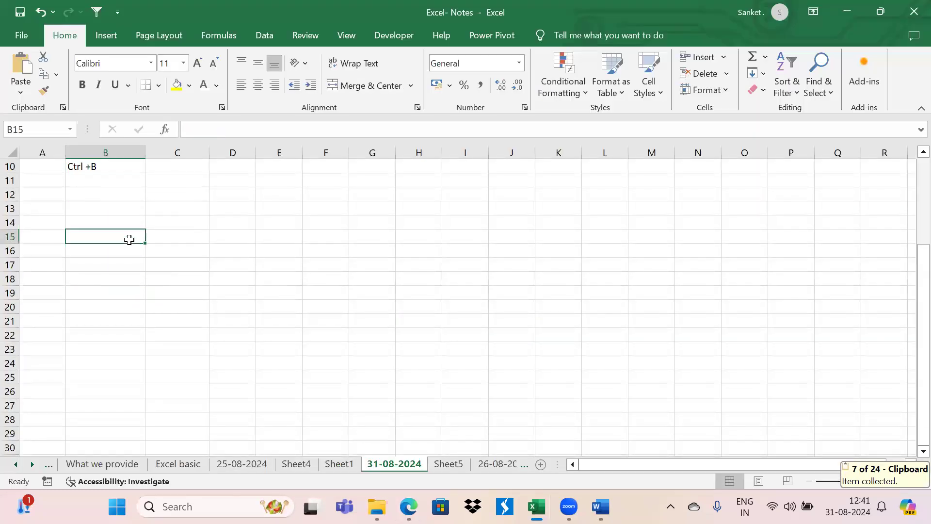
pyautogui.hotkey('ctrl', 'v')
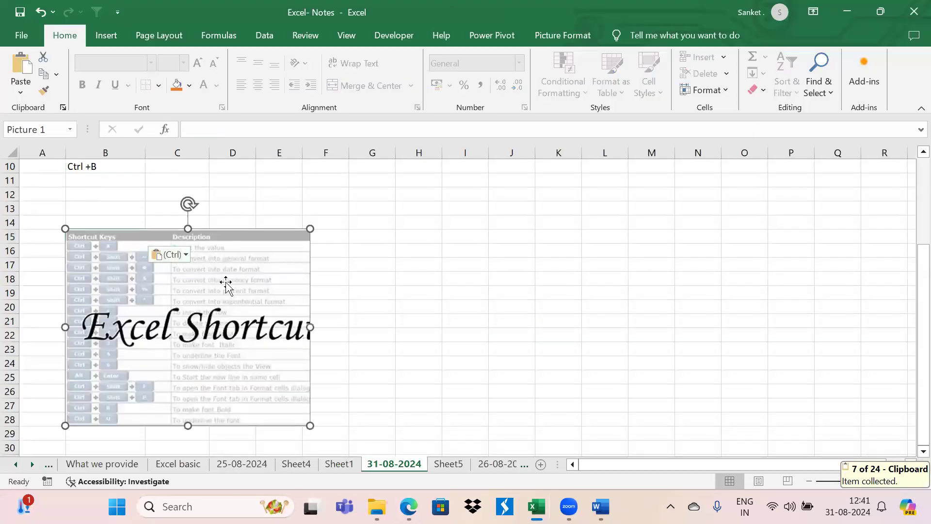
# - Delete the pasted Excel Shortcut picture, switch to Edge and copy the coloured WORKBOOK/FORMAT shortcut chart from the image results
pyautogui.moveTo(226, 283); pyautogui.dragTo(302, 269)
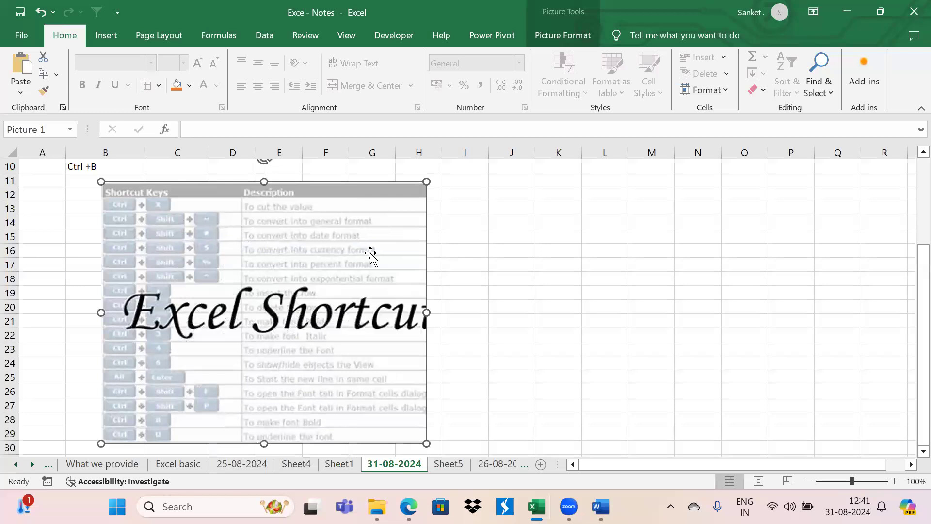
pyautogui.press('Delete')
pyautogui.hotkey('alt', 'Tab')
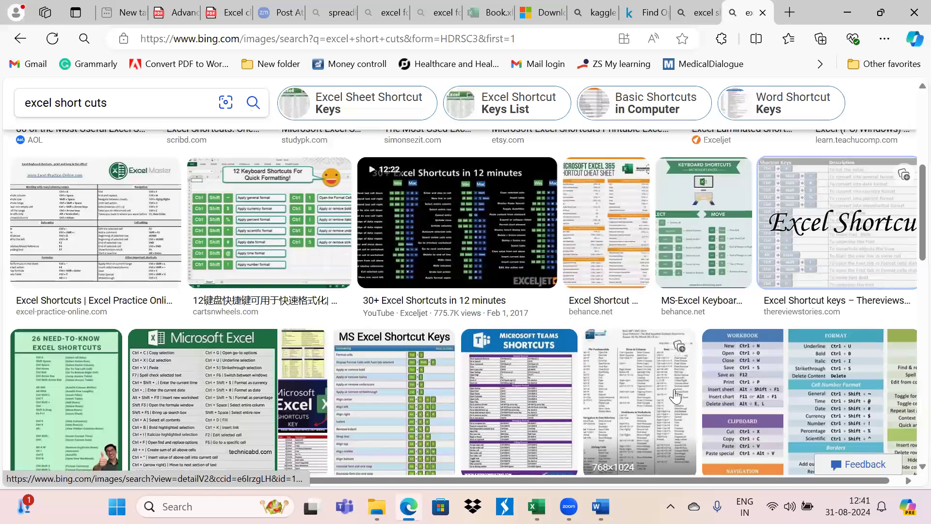
pyautogui.rightClick(744, 392)
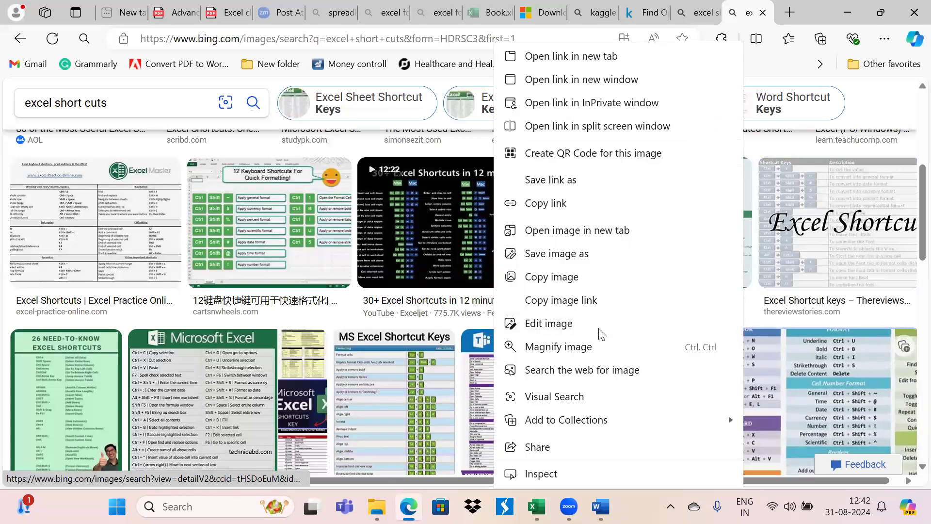
pyautogui.click(559, 274)
# - Switch back to the Excel-Notes workbook, paste the copied shortcut chart and move it up to just below the "Ctrl +B" entry
pyautogui.hotkey('alt', 'Tab')
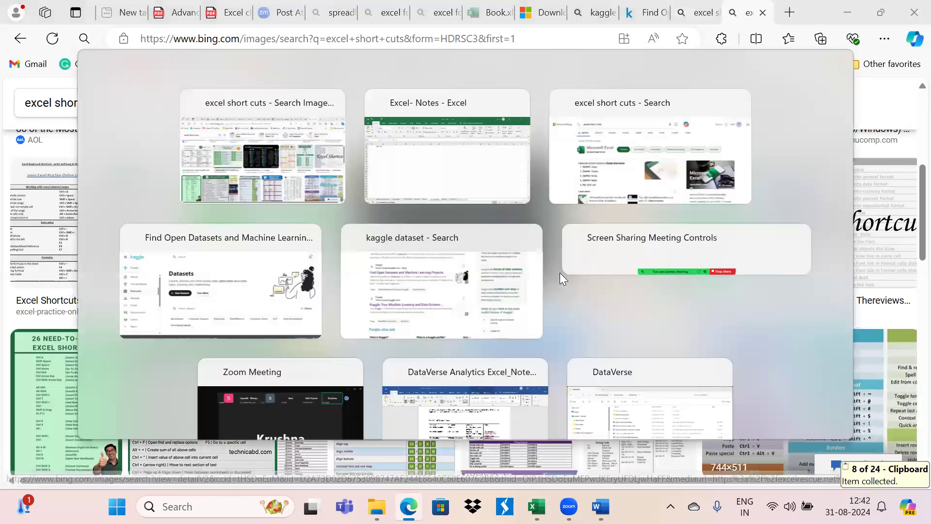
pyautogui.hotkey('ctrl', 'v')
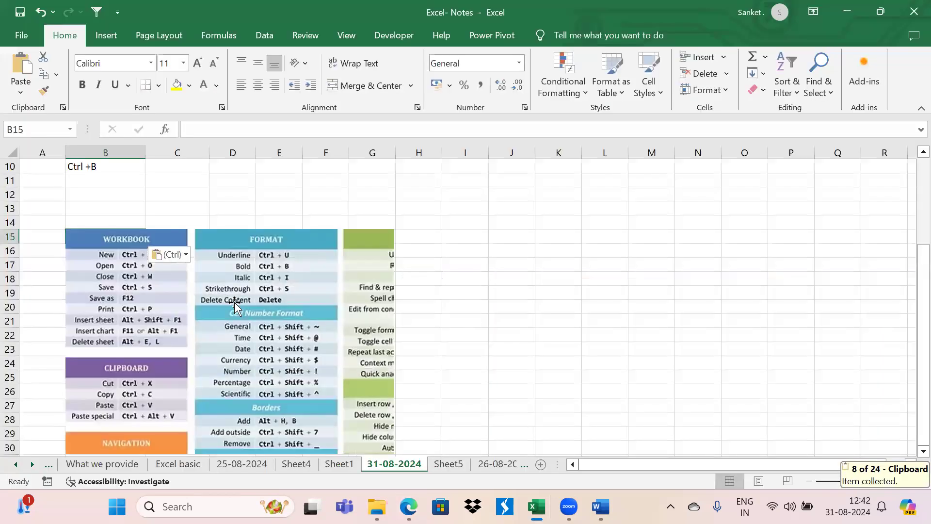
pyautogui.moveTo(234, 305); pyautogui.dragTo(246, 267)
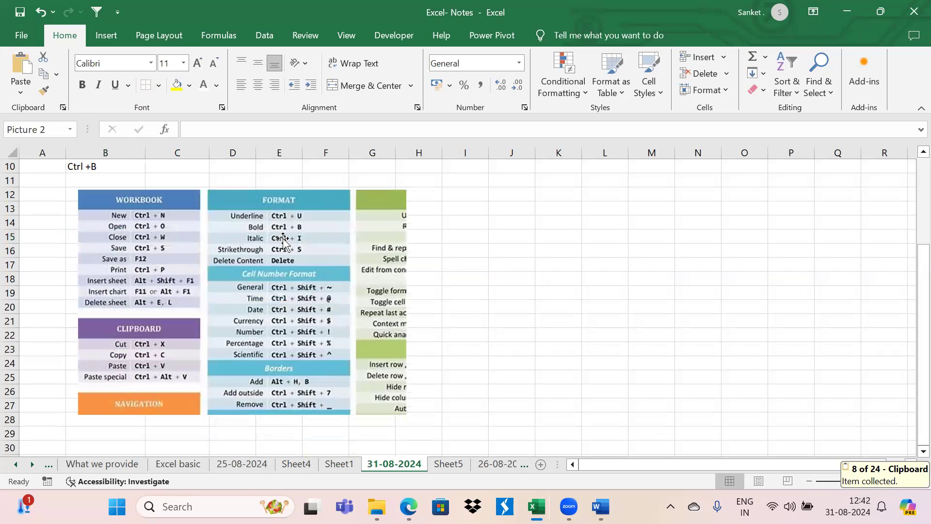
pyautogui.click(495, 281)
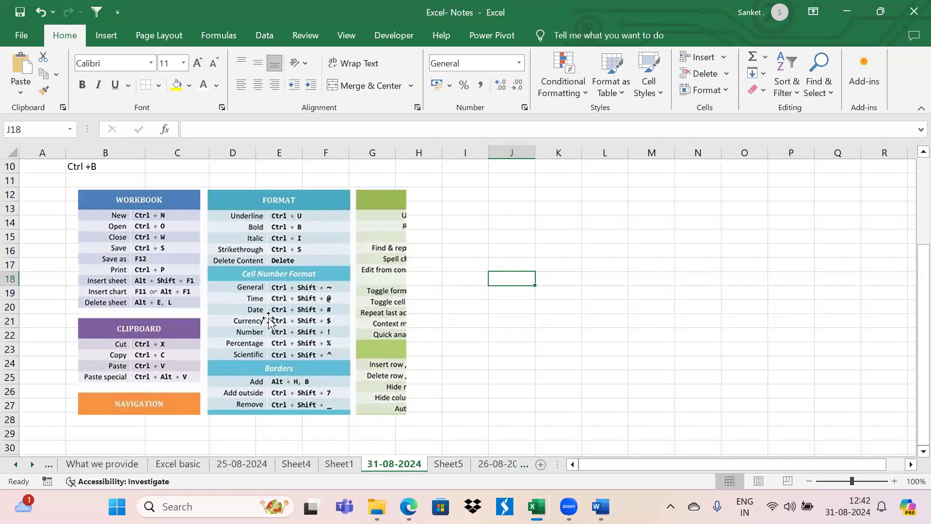
# - Move the shortcut chart into the empty area from column L onward, level with the "Short cuts works" heading
pyautogui.scroll(2, 269, 320)
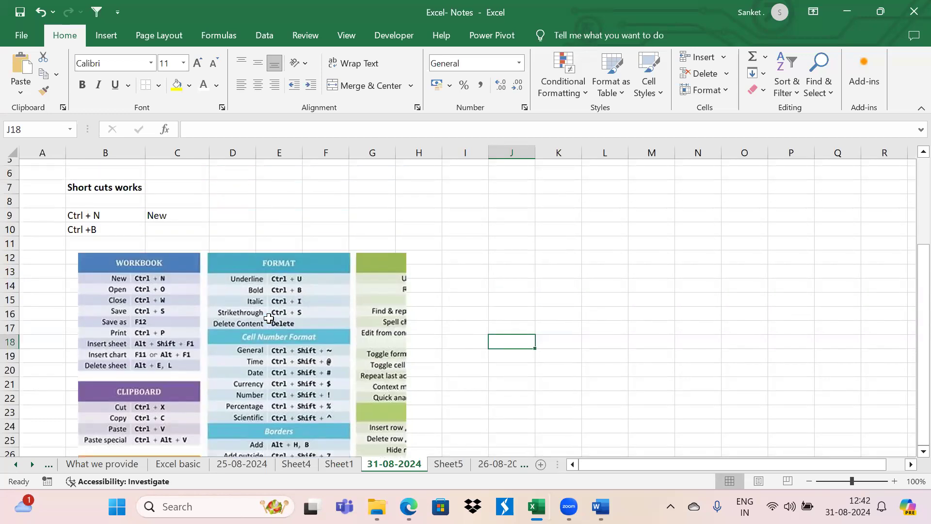
pyautogui.click(189, 325)
pyautogui.moveTo(190, 325); pyautogui.dragTo(692, 256)
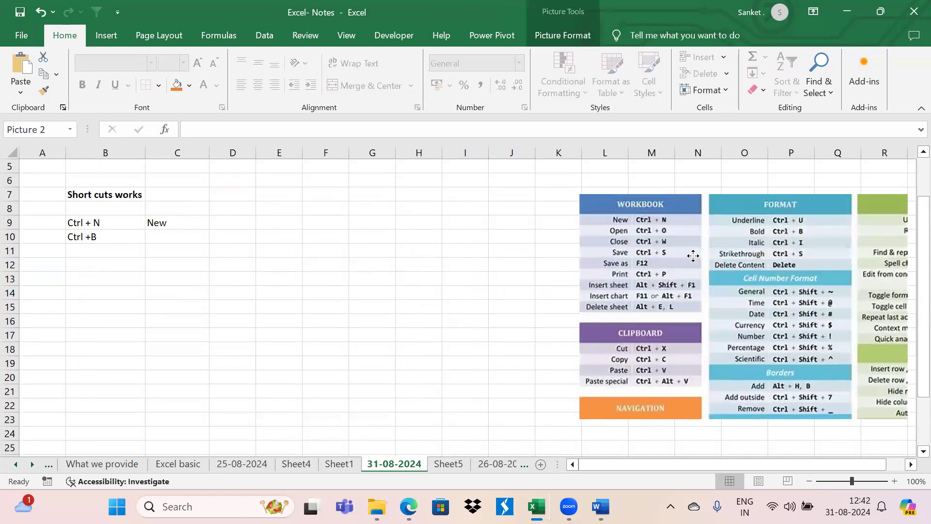
# - Enter the headings "Ctrl" in cell B13 and "Alt" in cell C13
pyautogui.click(128, 221)
pyautogui.click(113, 256)
pyautogui.press('Down')
pyautogui.press('Down')
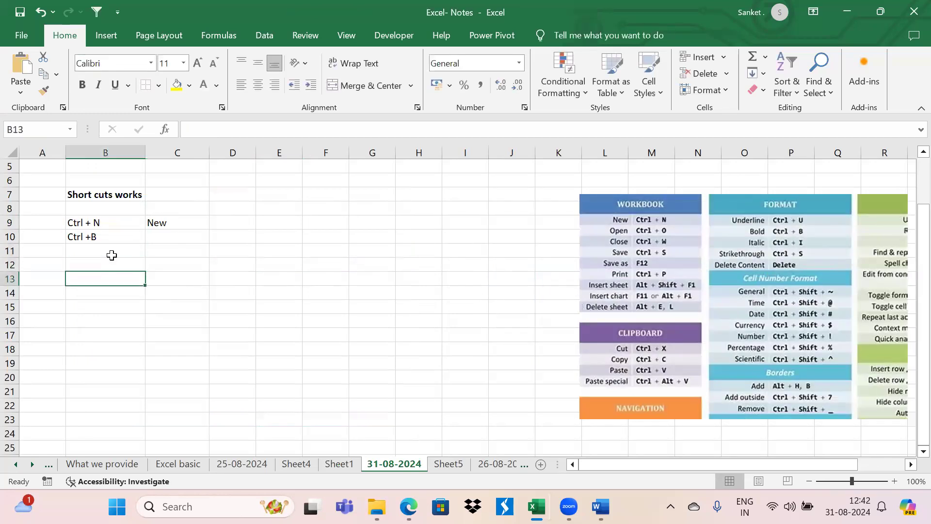
pyautogui.write('Ctr')
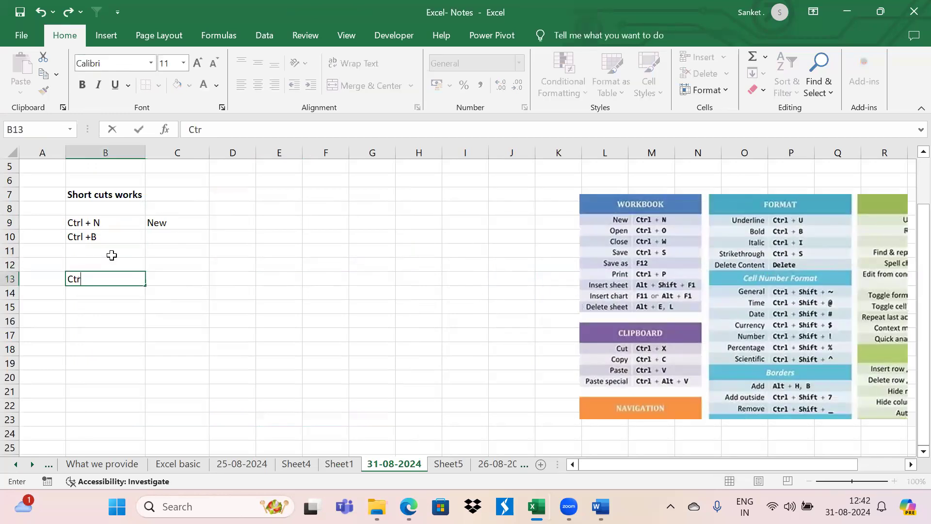
pyautogui.write('l')
pyautogui.press('Return')
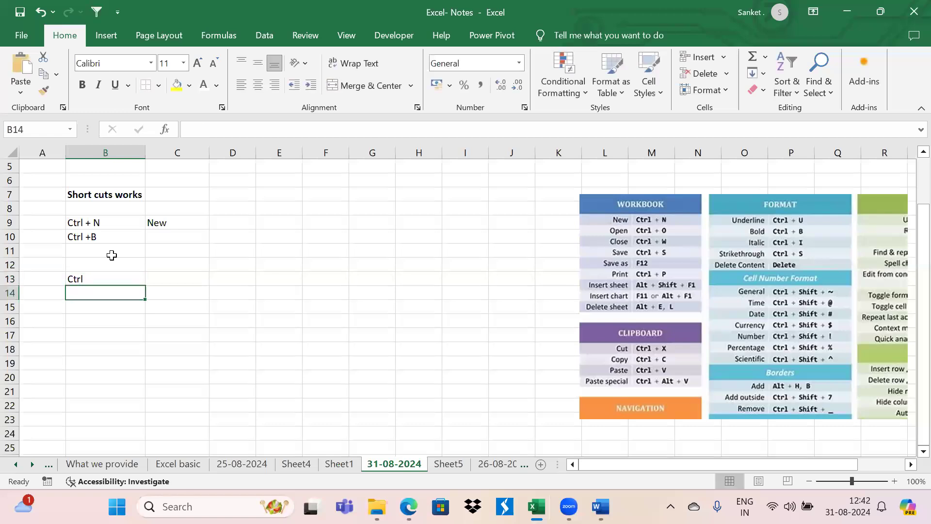
pyautogui.press('Right')
pyautogui.press('Up')
pyautogui.write('Alt')
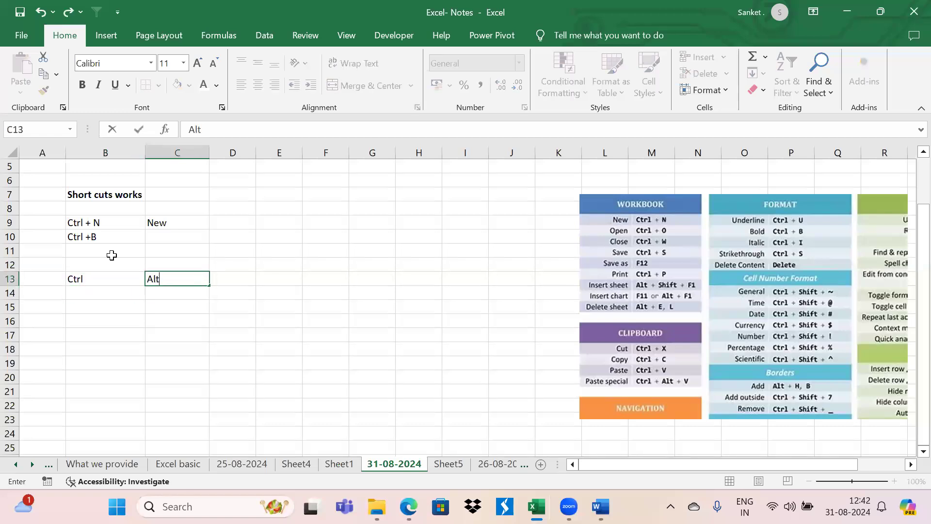
# - Make the headings in cells B13 and C13 bold
pyautogui.press('Left')
pyautogui.hotkey('shift', 'Right')
pyautogui.hotkey('ctrl', 'b')
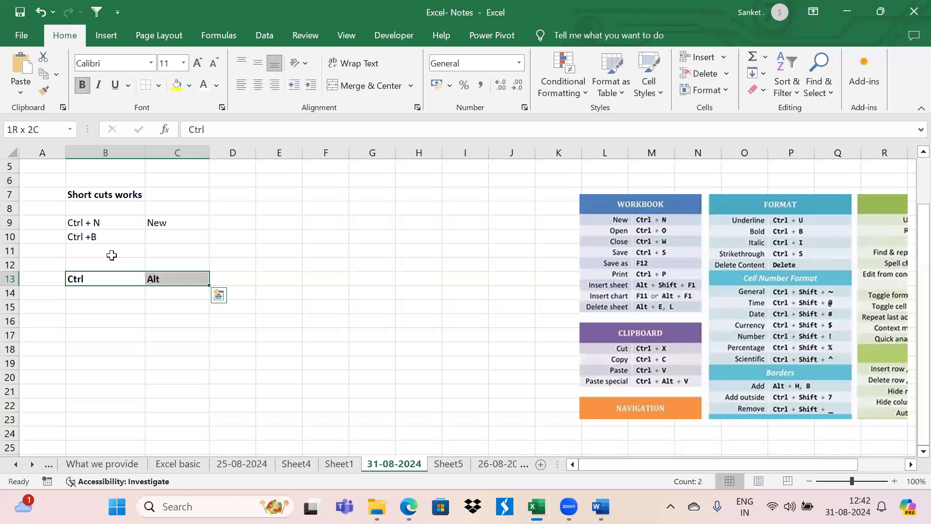
# - List the shortcuts "Ctrl + C" in cell B16 and "Ctrl + V" in cell B17
pyautogui.press('Down')
pyautogui.press('Down')
pyautogui.press('Down')
pyautogui.write('Ct')
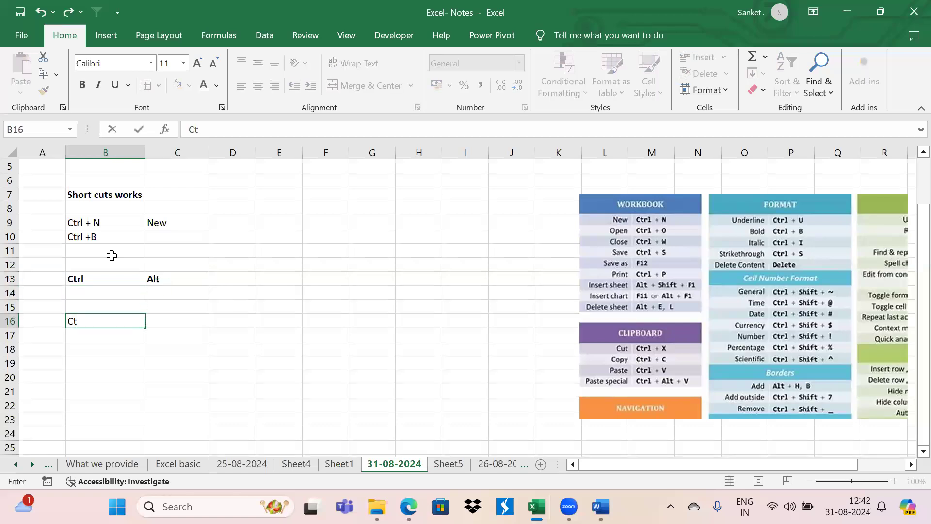
pyautogui.write('rl + C')
pyautogui.press('Return')
pyautogui.write('Ctrl')
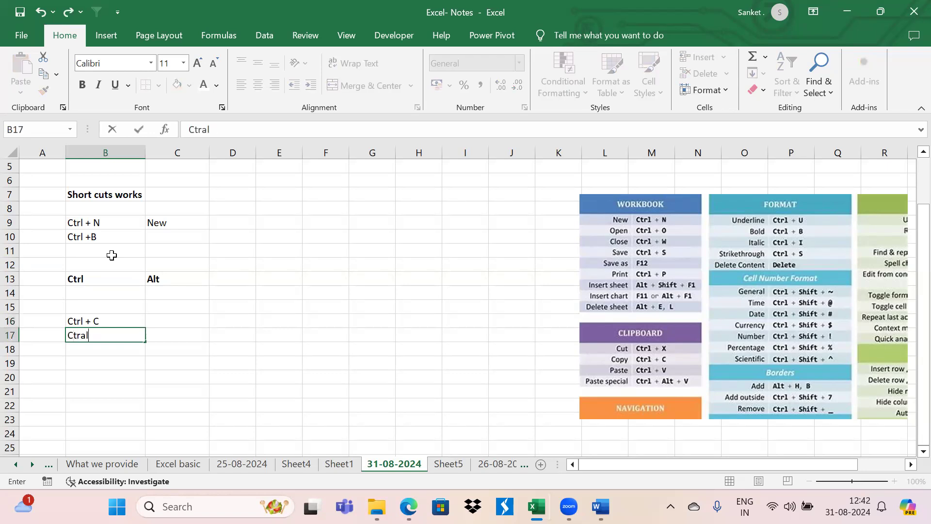
pyautogui.press('BackSpace')
pyautogui.write('l + V')
pyautogui.press('Tab')
pyautogui.press('Up')
pyautogui.press('Up')
pyautogui.press('Up')
pyautogui.press('Up')
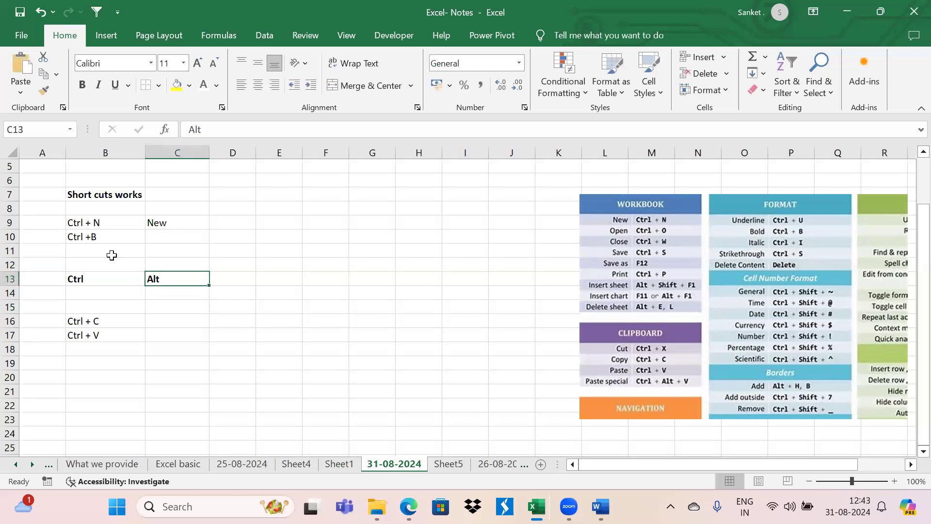
pyautogui.press('Down')
pyautogui.press('Down')
pyautogui.press('Down')
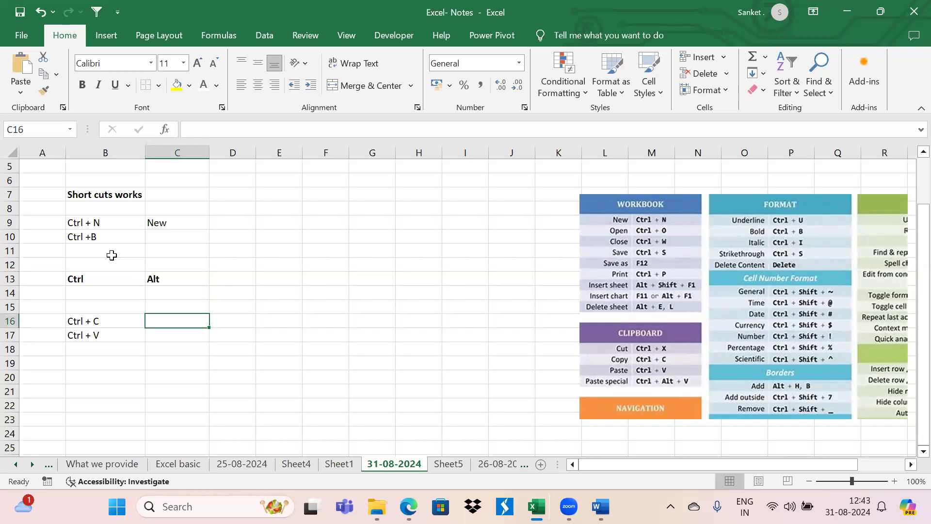
# - Enter the shortcut "Ctrl + B" in cell B18
pyautogui.press('Left')
pyautogui.press('Down')
pyautogui.press('Down')
pyautogui.write('Ctrl + B')
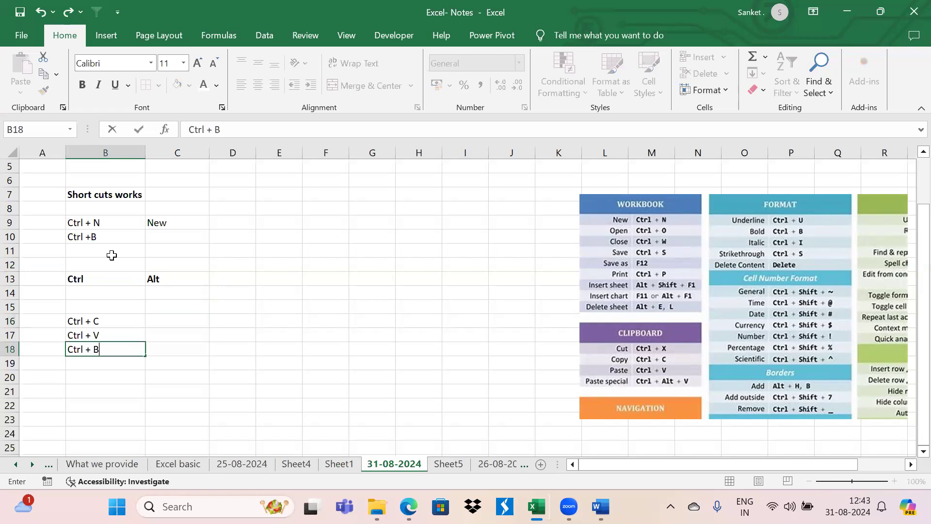
pyautogui.press('Tab')
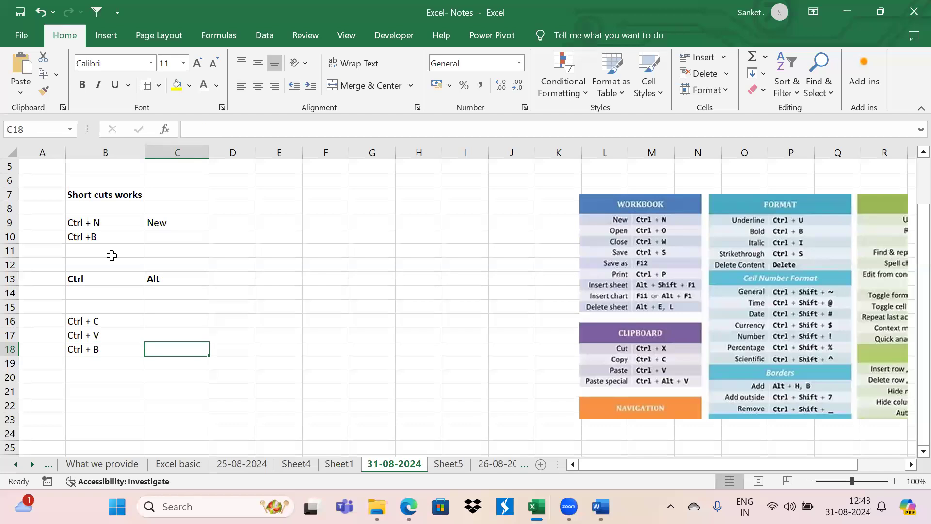
pyautogui.press('alt')
pyautogui.press('h')
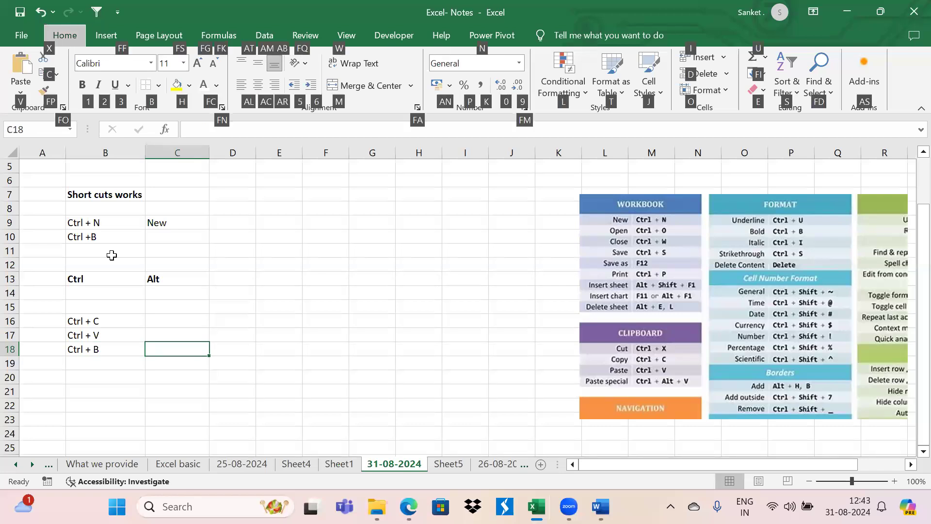
pyautogui.press('b')
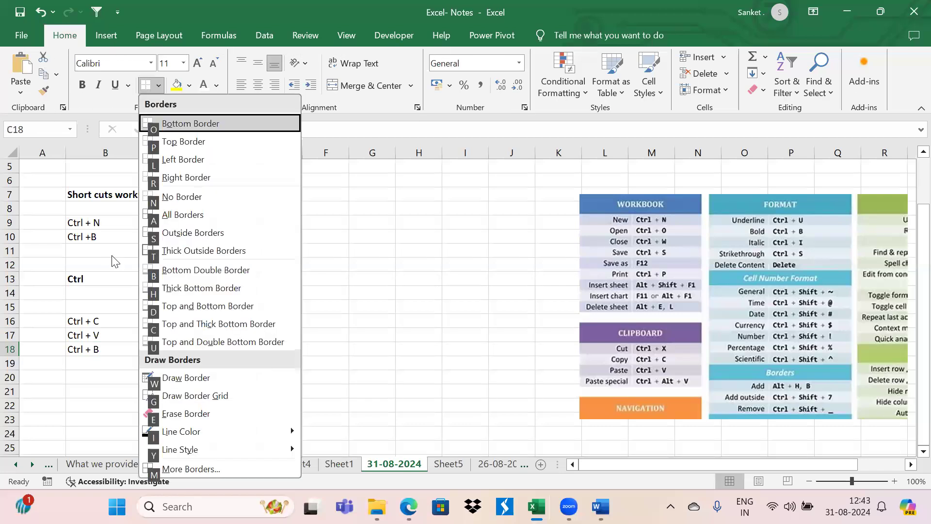
pyautogui.click(391, 298)
# - Apply bold to cell C18 and enter "Alt + H +1" in it
pyautogui.press('alt')
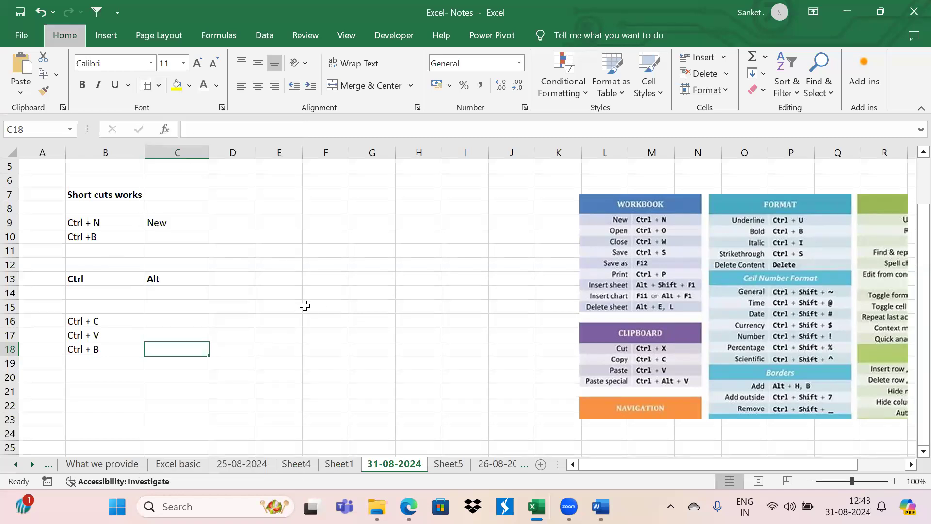
pyautogui.press('h')
pyautogui.press('1')
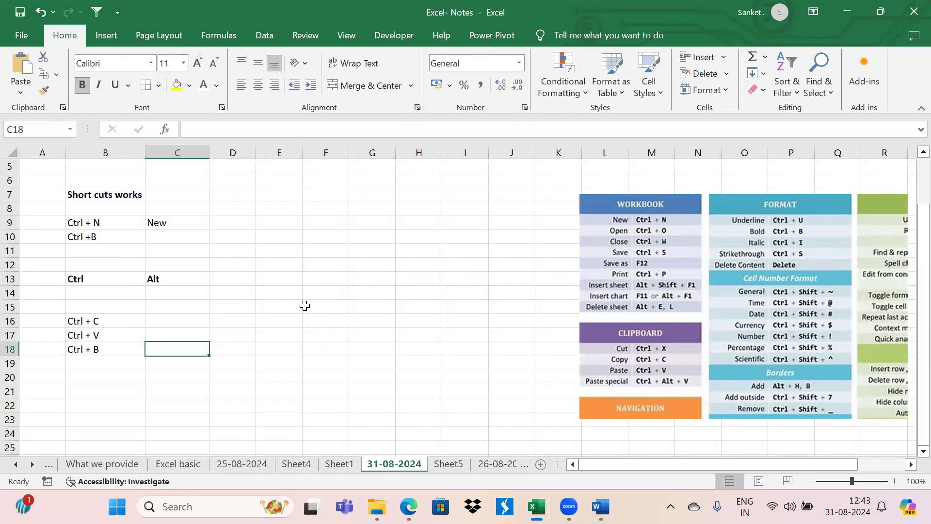
pyautogui.write('Alt ')
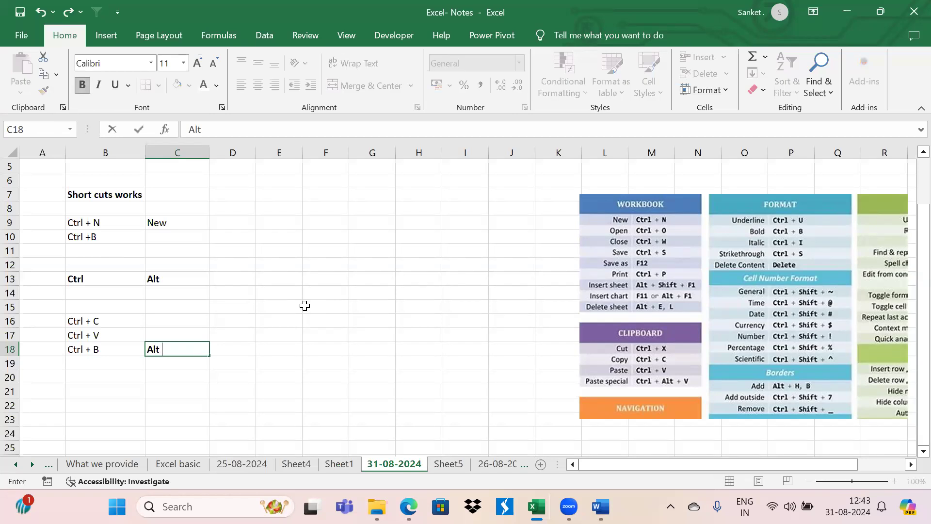
pyautogui.write('+ H +1')
pyautogui.press('Return')
# - Remove the bold formatting from the "Alt + H +1" entry in cell C18
pyautogui.press('Up')
pyautogui.hotkey('alt', 'h')
pyautogui.press('1')
# - Label the row by entering "Bold" in cell A18 and make the label bold
pyautogui.press('Left')
pyautogui.press('Left')
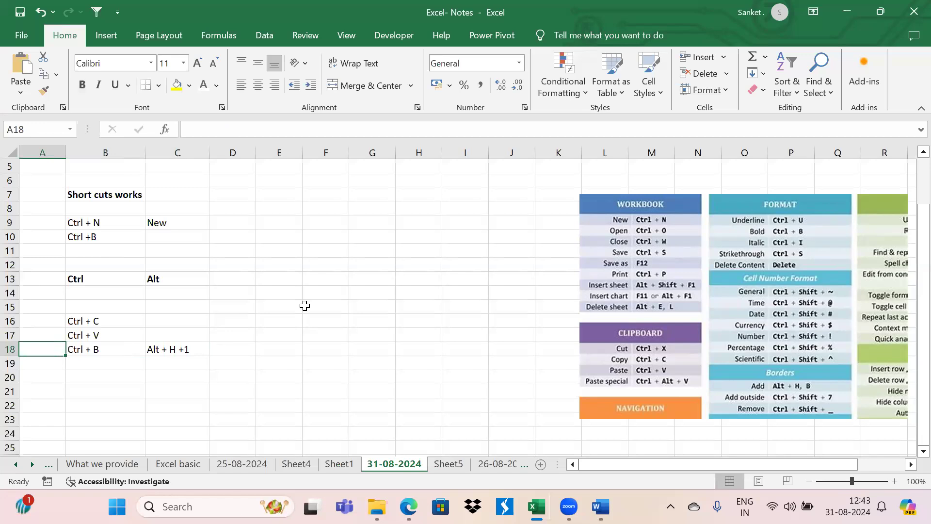
pyautogui.press('Right')
pyautogui.hotkey('shift', 'Right')
pyautogui.press('Left')
pyautogui.write('Bold')
pyautogui.hotkey('ctrl', 'Return')
pyautogui.hotkey('ctrl', 'b')
# - Enter a sample first name in cell E18
pyautogui.press('Right')
pyautogui.press('Right')
pyautogui.press('Left')
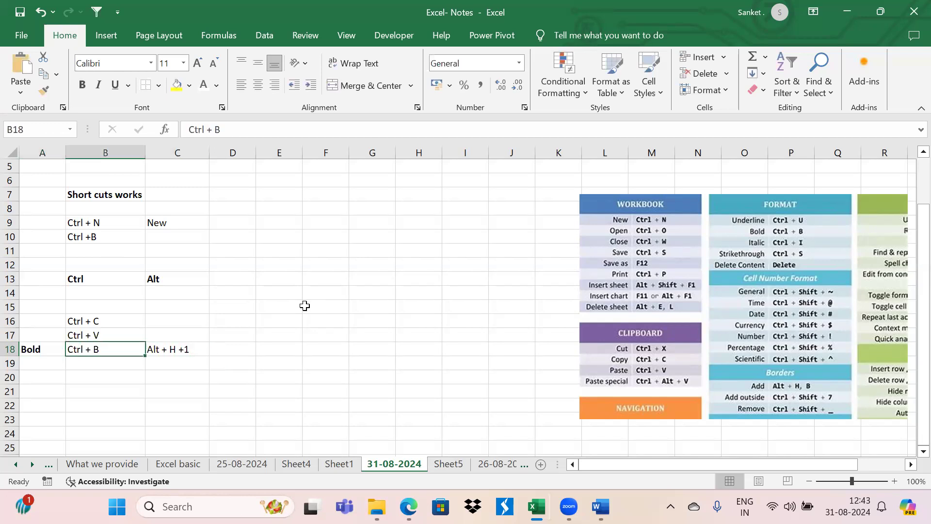
pyautogui.press('Right')
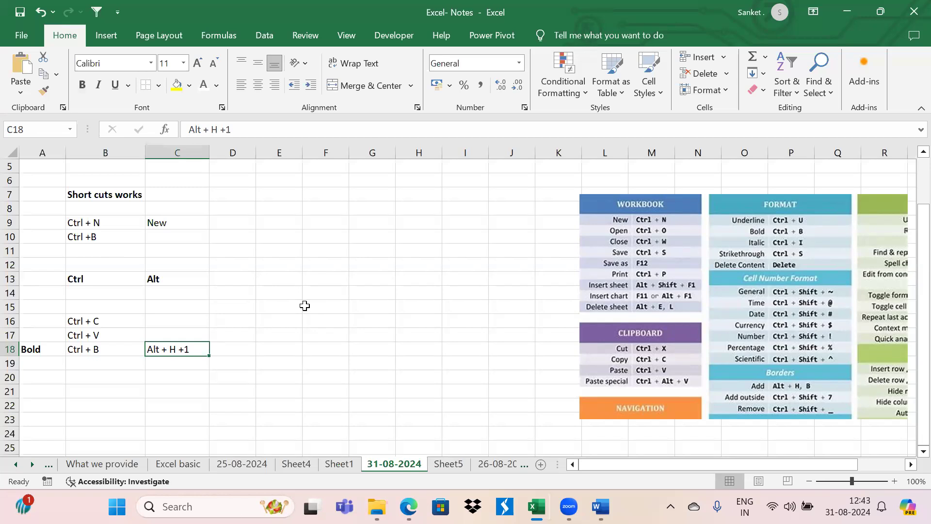
pyautogui.press('Left')
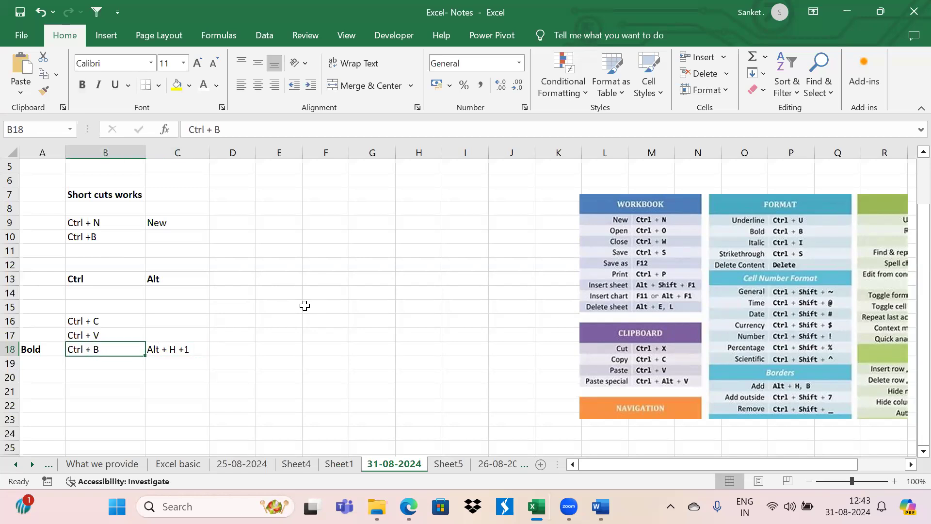
pyautogui.press('Right')
pyautogui.press('Right')
pyautogui.press('Right')
pyautogui.write('Mayur')
pyautogui.press('Right')
pyautogui.press('Left')
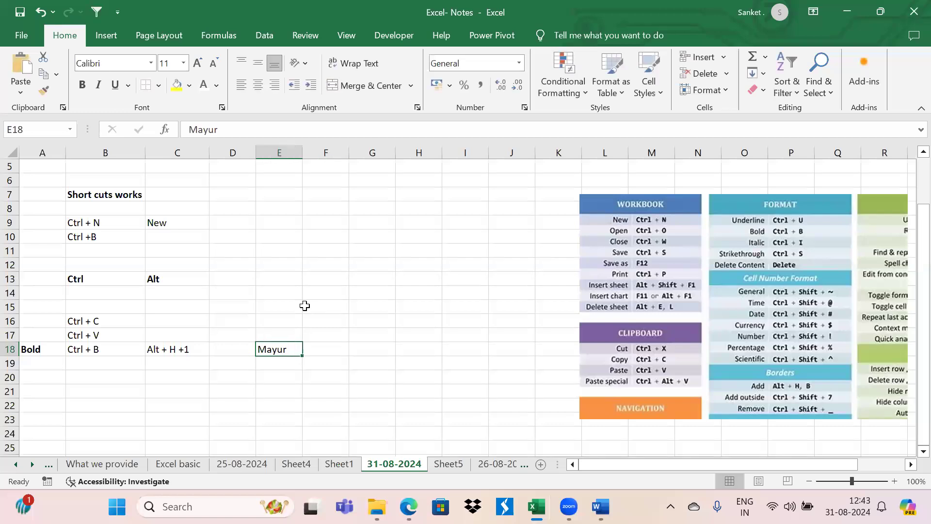
# - Make the sample name in cell E18 bold and return it to regular weight
pyautogui.hotkey('ctrl', 'b')
pyautogui.press('Right')
pyautogui.press('Left')
pyautogui.hotkey('ctrl', 'b')
pyautogui.press('Right')
pyautogui.press('Left')
pyautogui.press('Left')
pyautogui.press('Left')
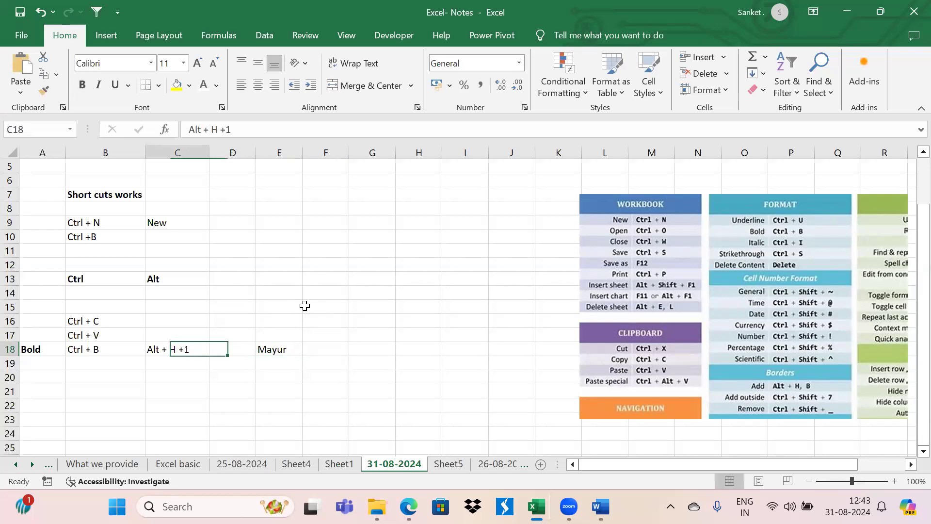
pyautogui.press('Right')
pyautogui.press('Left')
pyautogui.press('Right')
pyautogui.press('Right')
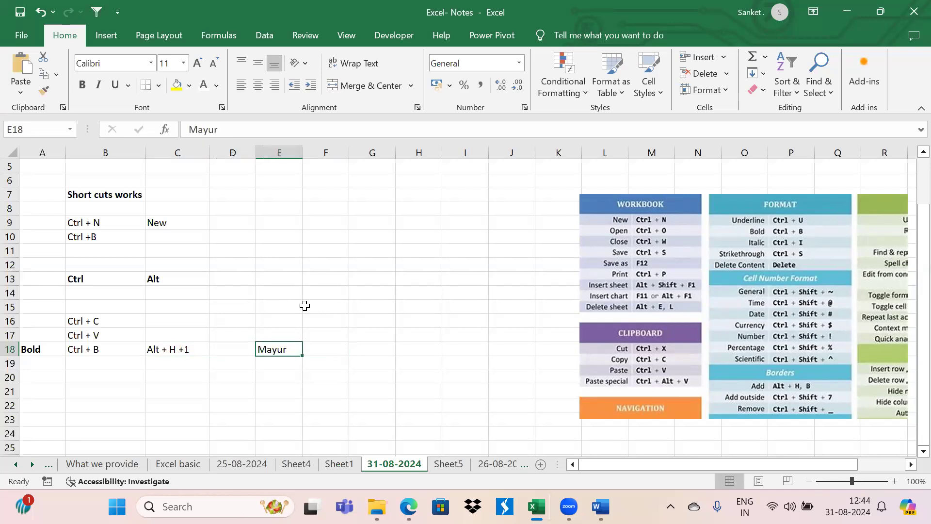
# - Repeat the bold demonstration on the sample name in cell E18, turning the formatting on and off
pyautogui.press('alt')
pyautogui.press('h')
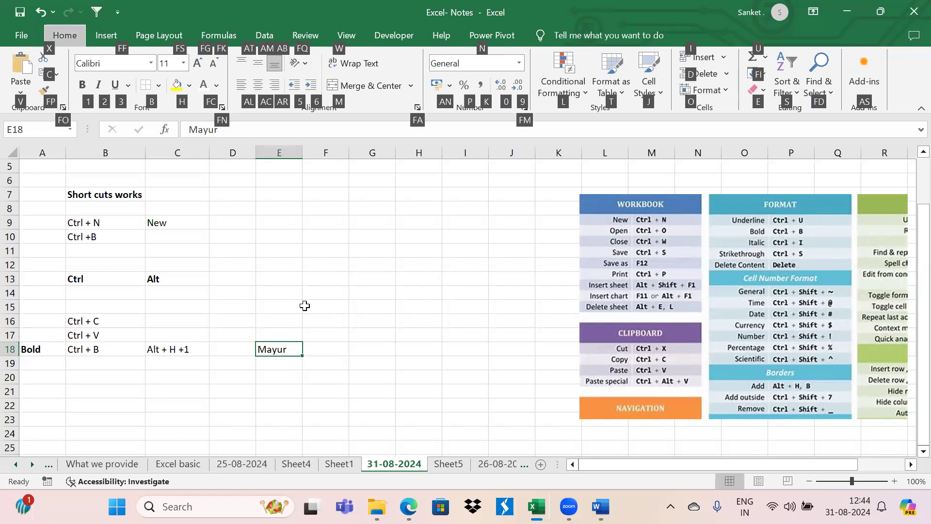
pyautogui.press('1')
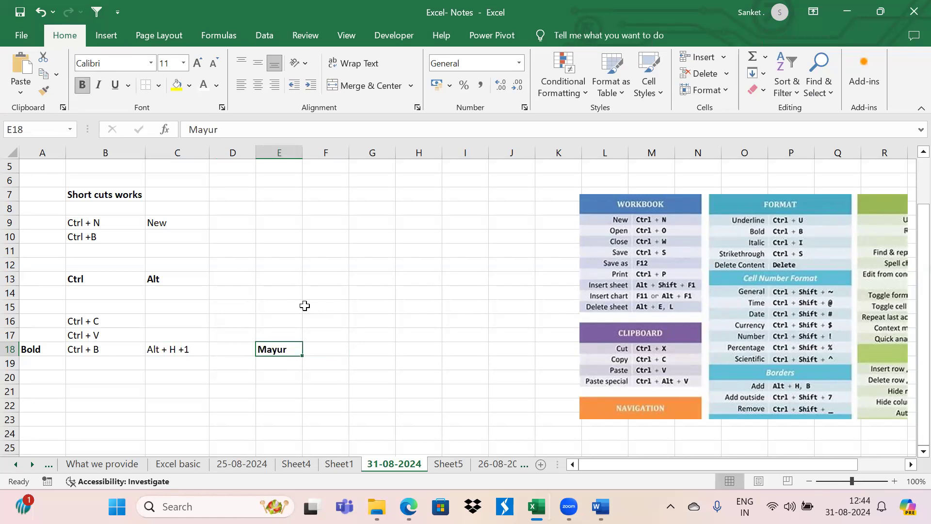
pyautogui.hotkey('ctrl', 'b')
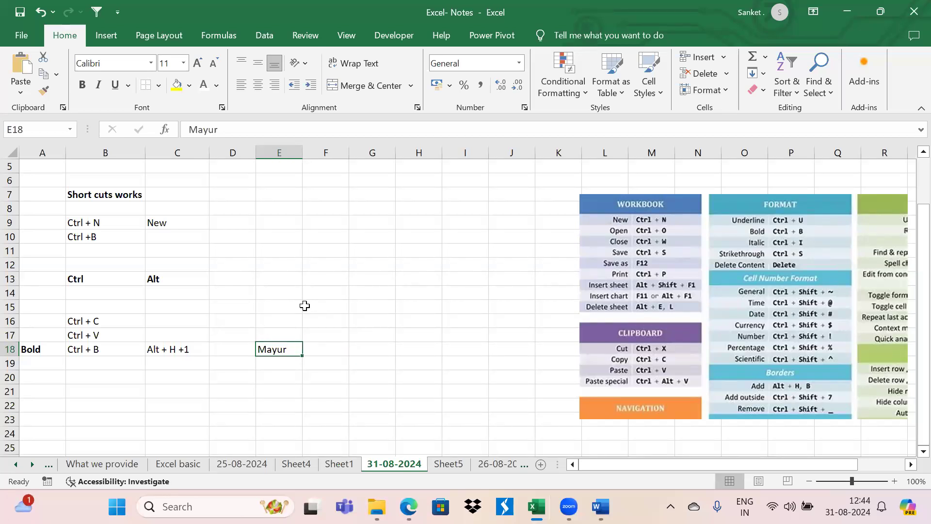
# - Repeatedly turn bold on and off for the sample name in cell E18 to compare the Ctrl and Alt methods, ending in regular weight
pyautogui.press('Down')
pyautogui.press('Up')
pyautogui.press('Down')
pyautogui.press('Up')
pyautogui.hotkey('ctrl', 'b')
pyautogui.hotkey('ctrl', 'b')
pyautogui.hotkey('alt', 'h')
pyautogui.press('1')
pyautogui.hotkey('ctrl', 'b')
pyautogui.press('alt')
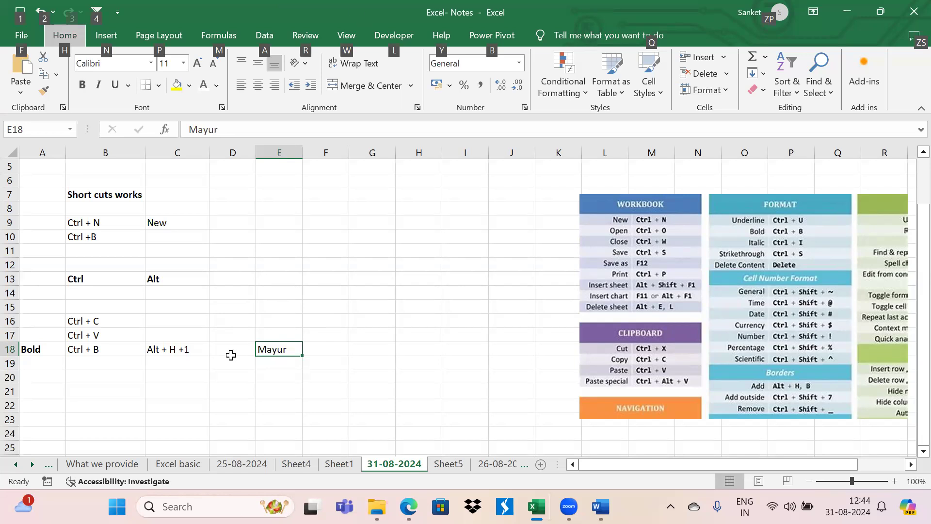
pyautogui.press('h')
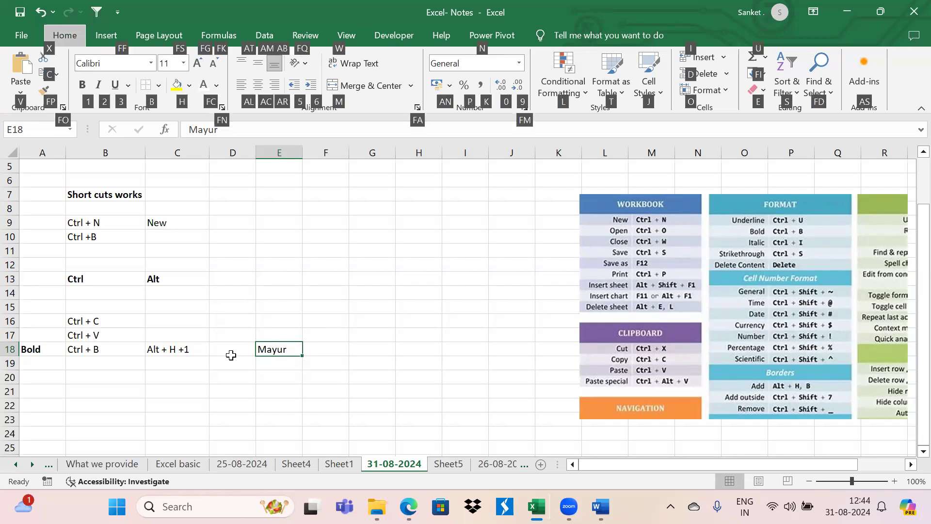
pyautogui.press('1')
pyautogui.hotkey('ctrl', 'b')
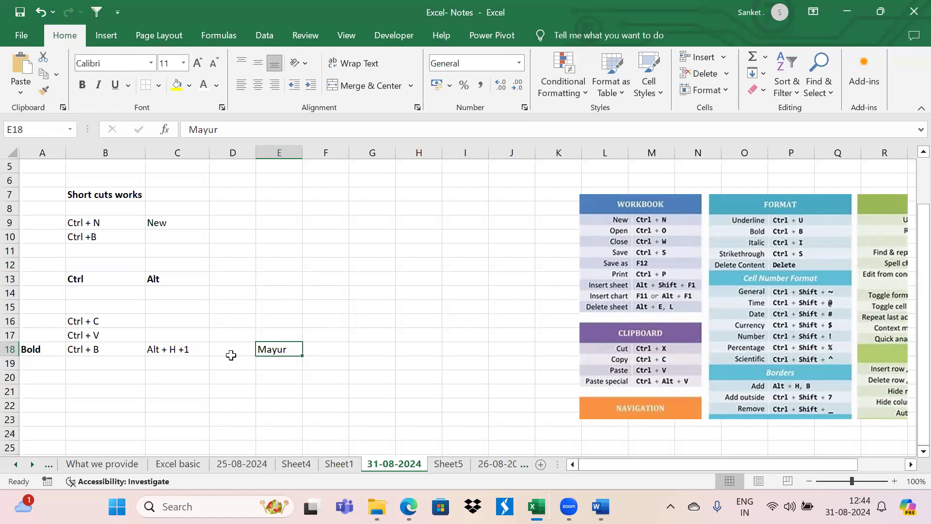
# - Enter "Single action short cut" in cell B19 and auto-fit the width of column B
pyautogui.press('Down')
pyautogui.press('Left')
pyautogui.press('Left')
pyautogui.press('Left')
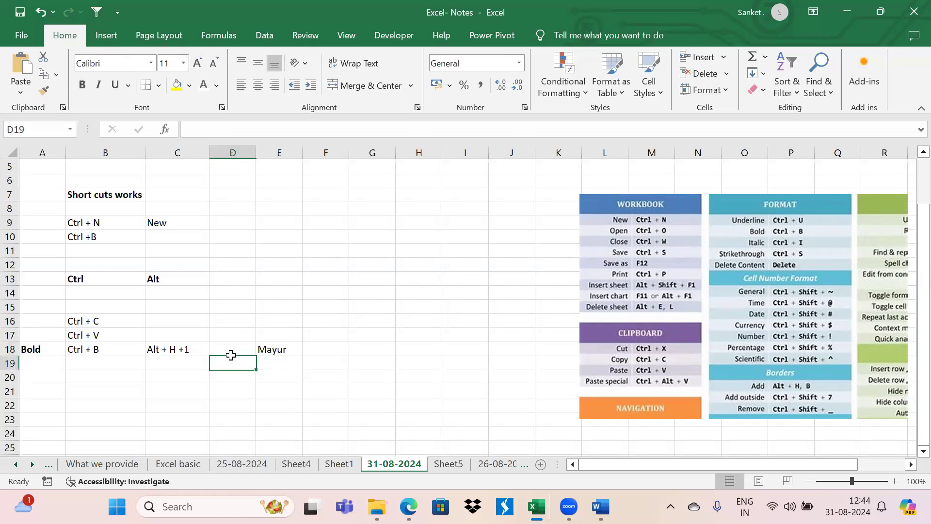
pyautogui.write('Sin')
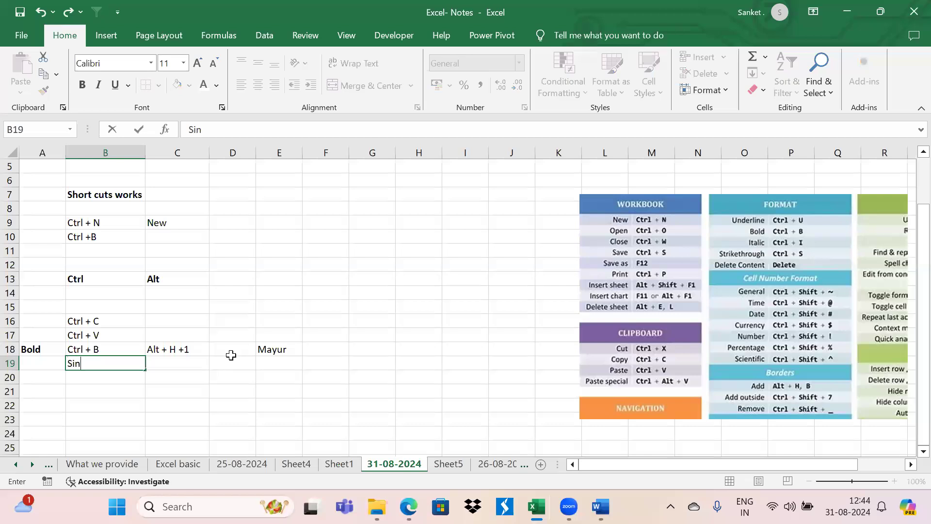
pyautogui.write('gle action short cut')
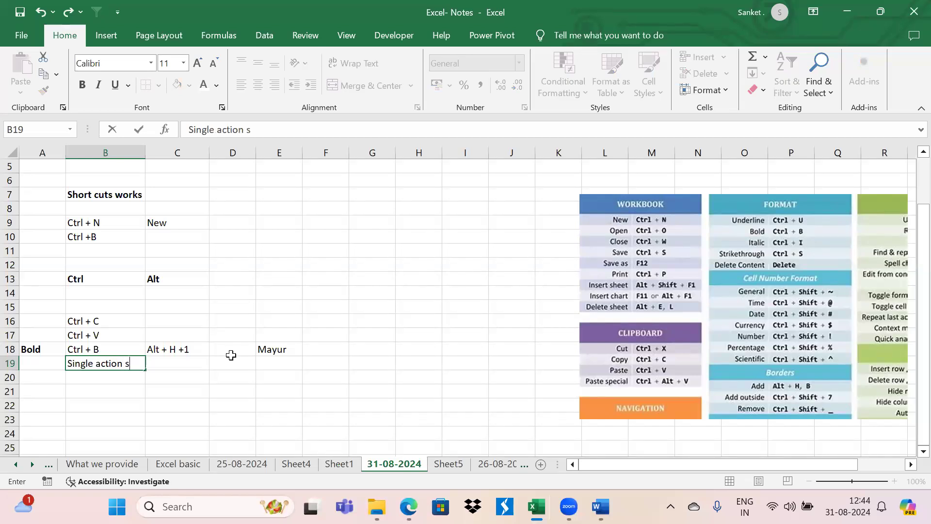
pyautogui.press('Tab')
pyautogui.press('Left')
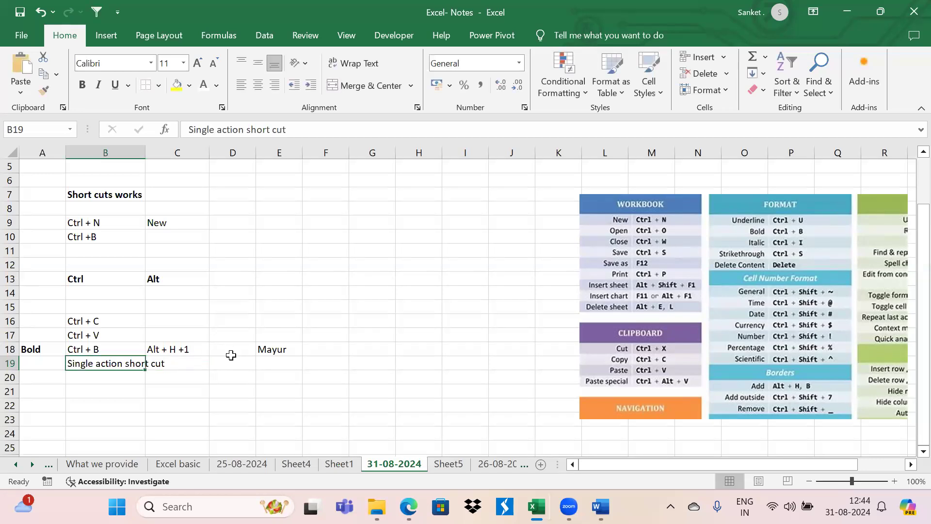
pyautogui.hotkey('alt', 'h')
pyautogui.press('o')
pyautogui.press('i')
# - Enter "Navigate to ribbon" in cell C19 and auto-fit the width of column C
pyautogui.press('Right')
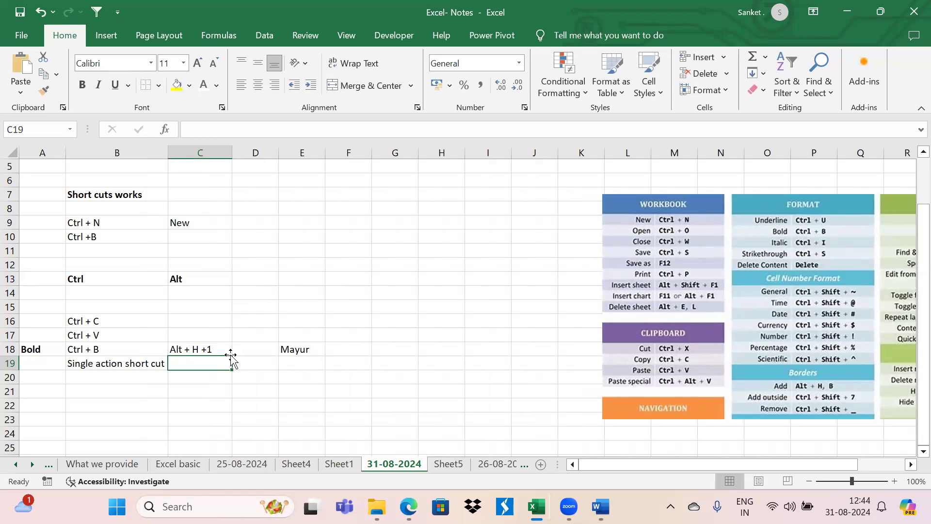
pyautogui.write('N')
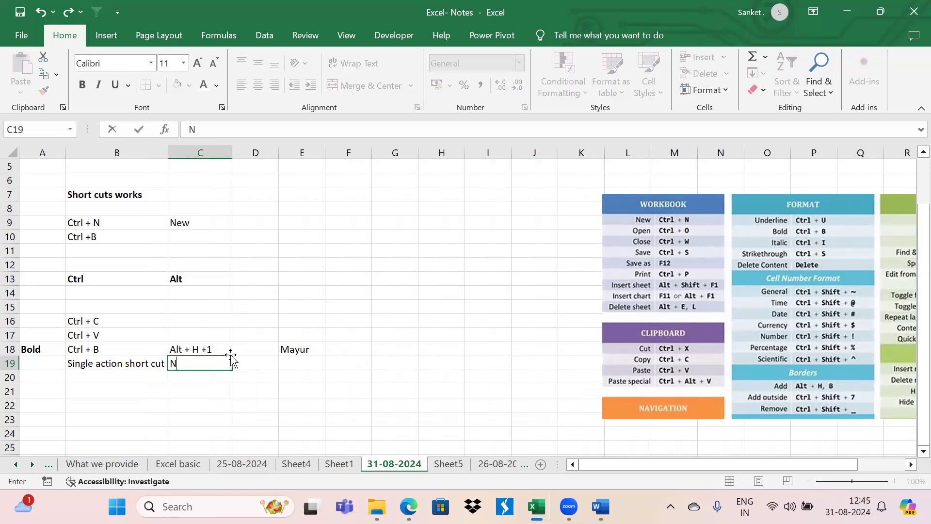
pyautogui.write('avigate to ribbon')
pyautogui.press('Right')
pyautogui.press('Left')
pyautogui.hotkey('alt', 'h')
pyautogui.press('o')
pyautogui.press('i')
# - Show the Home key tips for the sample name in cell E18, then review the row 19 notes
pyautogui.press('Up')
pyautogui.press('Right')
pyautogui.press('Right')
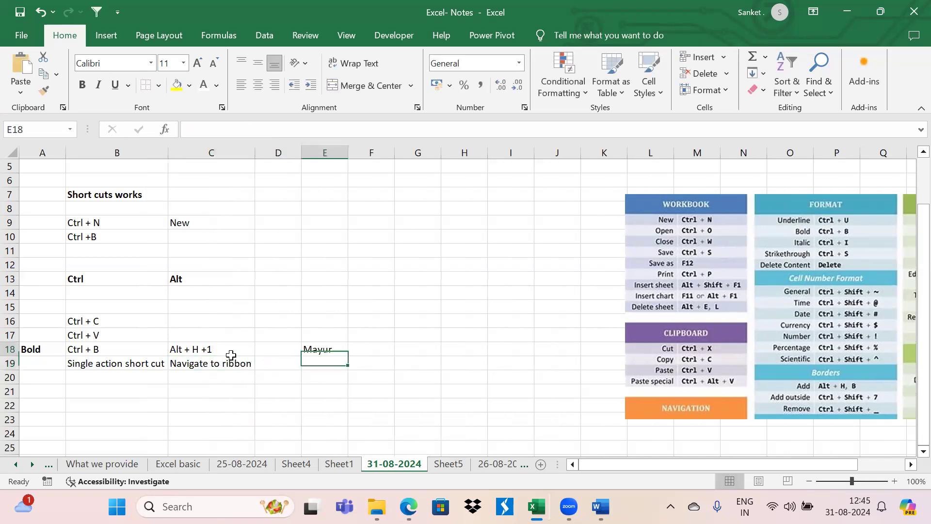
pyautogui.press('alt')
pyautogui.press('h')
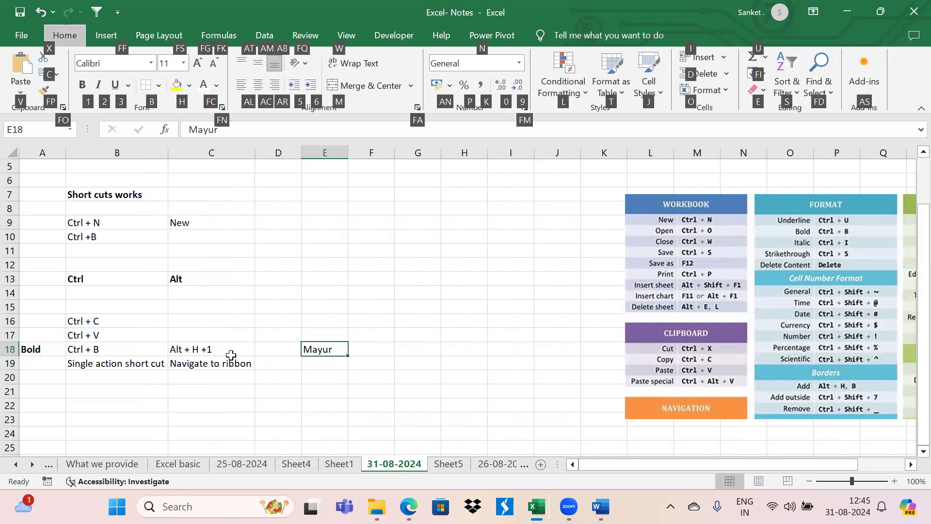
pyautogui.press('b')
pyautogui.click(465, 285)
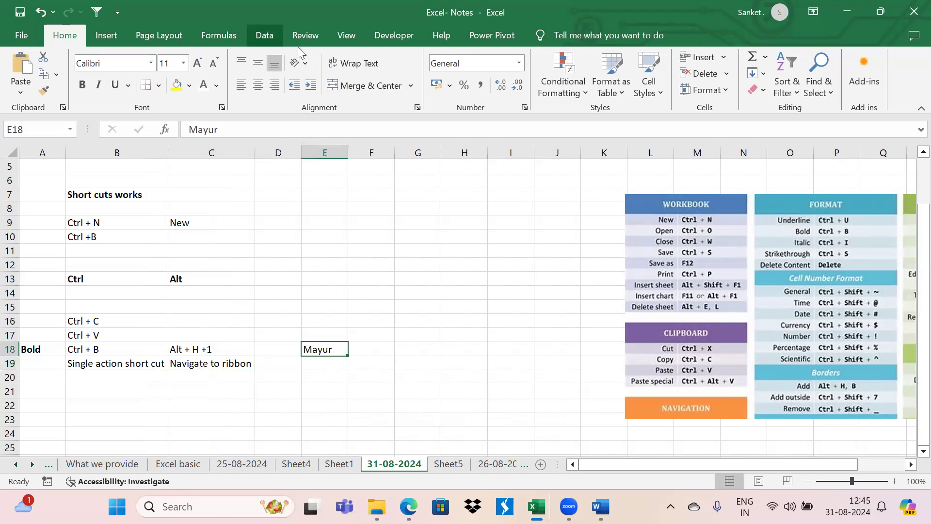
pyautogui.click(222, 364)
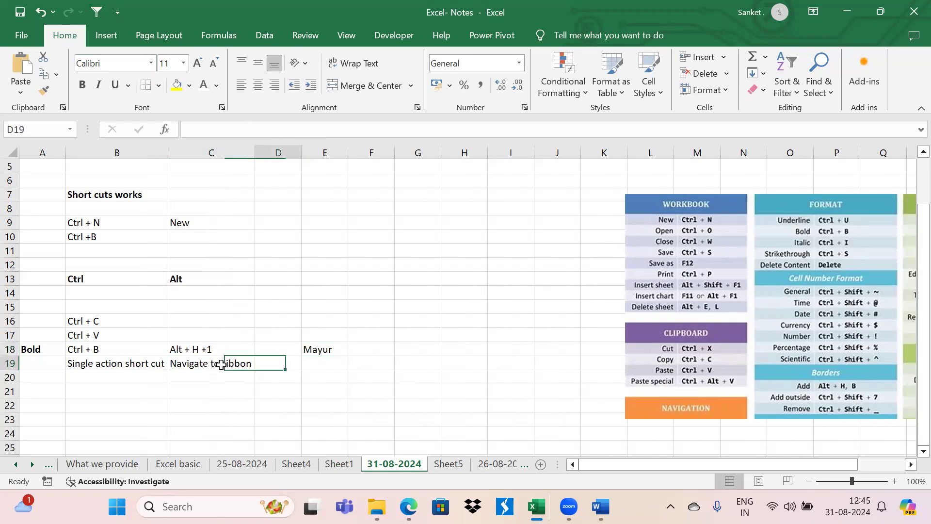
pyautogui.press('Left')
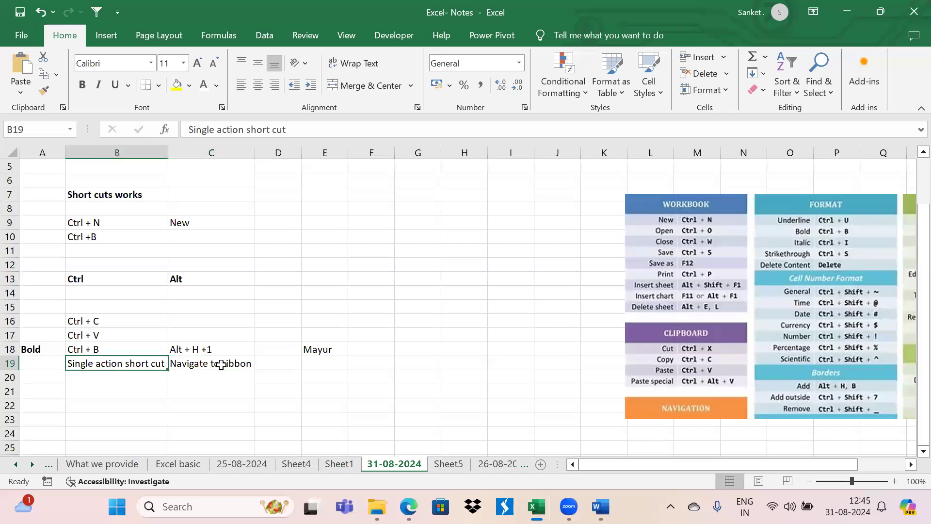
# - Enter the note "Simple to remember" in cell C21 under the Alt column
pyautogui.press('Down')
pyautogui.press('Right')
pyautogui.press('Up')
pyautogui.press('Up')
pyautogui.press('Down')
pyautogui.press('Down')
pyautogui.press('Down')
pyautogui.write('Simple t')
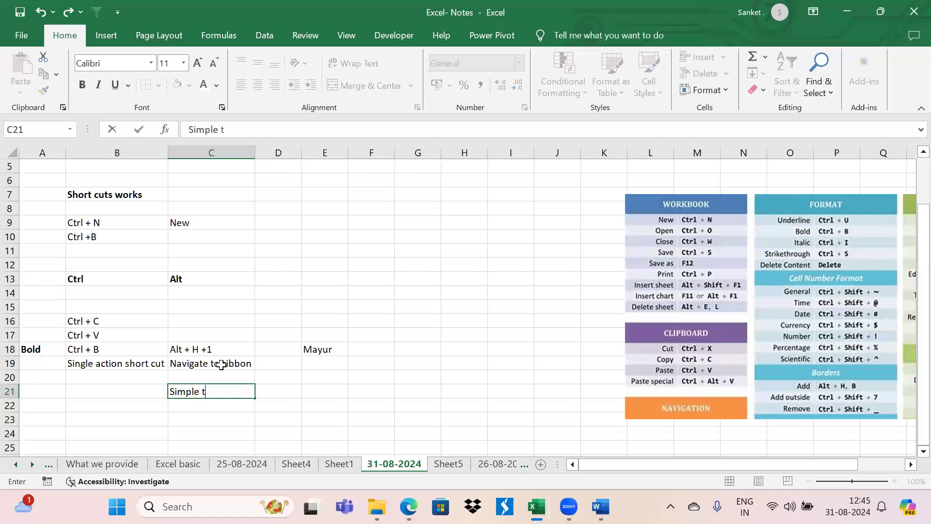
pyautogui.write('o remember')
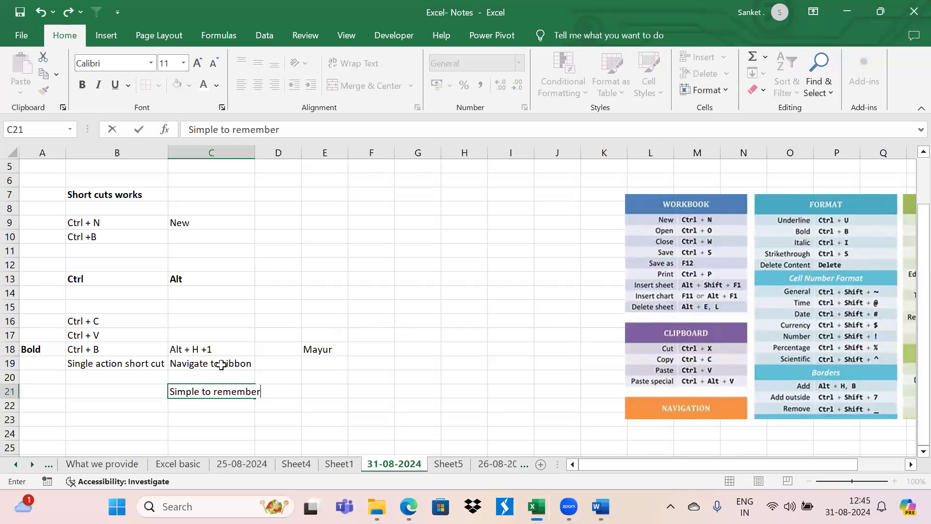
pyautogui.hotkey('ctrl', 'Return')
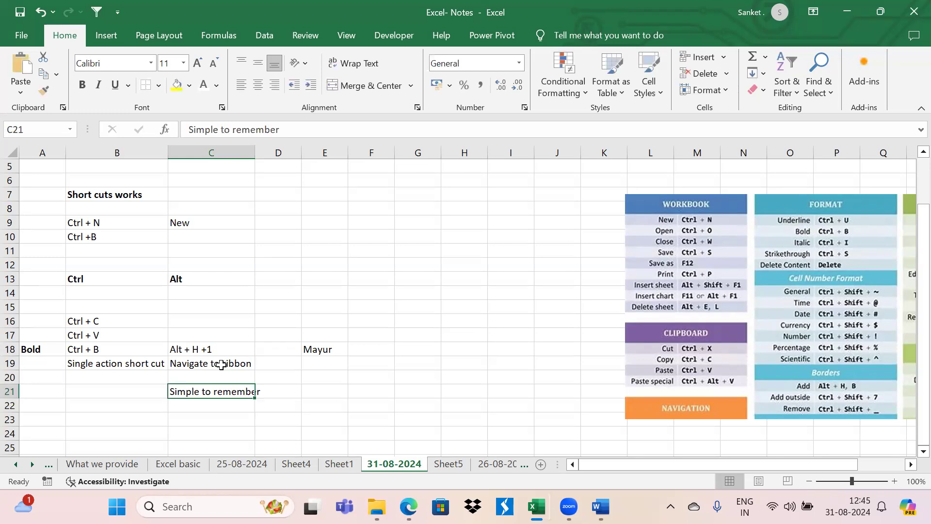
# - Clear the "Simple to remember" note from cell C21
pyautogui.press('Left')
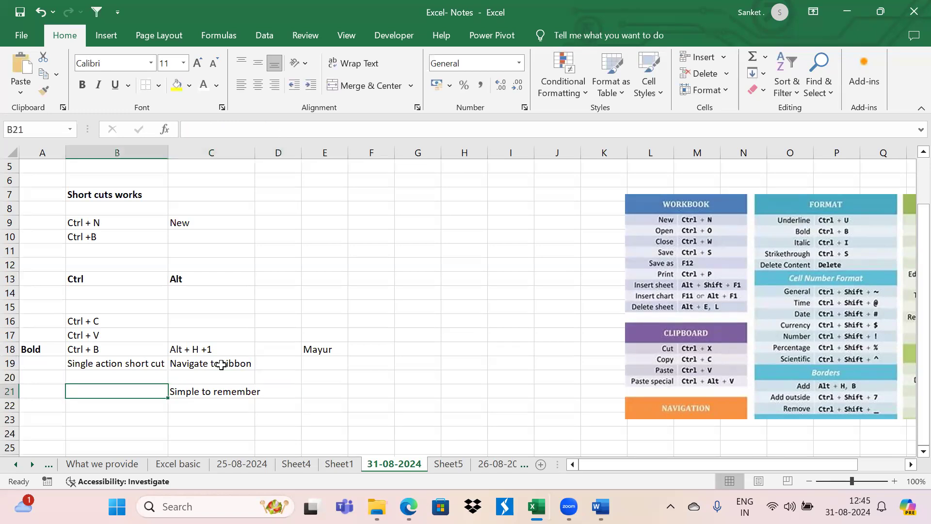
pyautogui.press('Up')
pyautogui.press('Up')
pyautogui.press('Up')
pyautogui.press('Up')
pyautogui.press('Up')
pyautogui.press('Down')
pyautogui.press('Down')
pyautogui.press('Down')
pyautogui.press('Down')
pyautogui.press('Down')
pyautogui.press('Down')
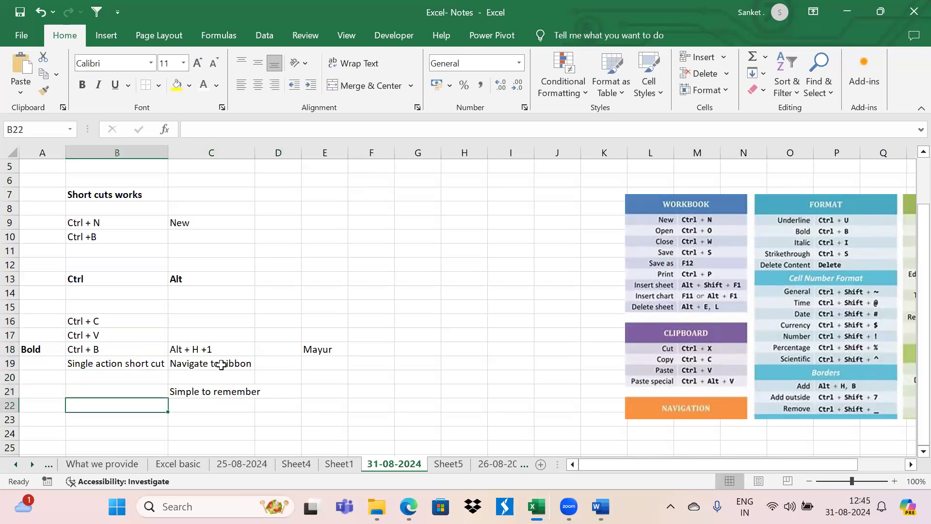
pyautogui.press('Right')
pyautogui.press('Up')
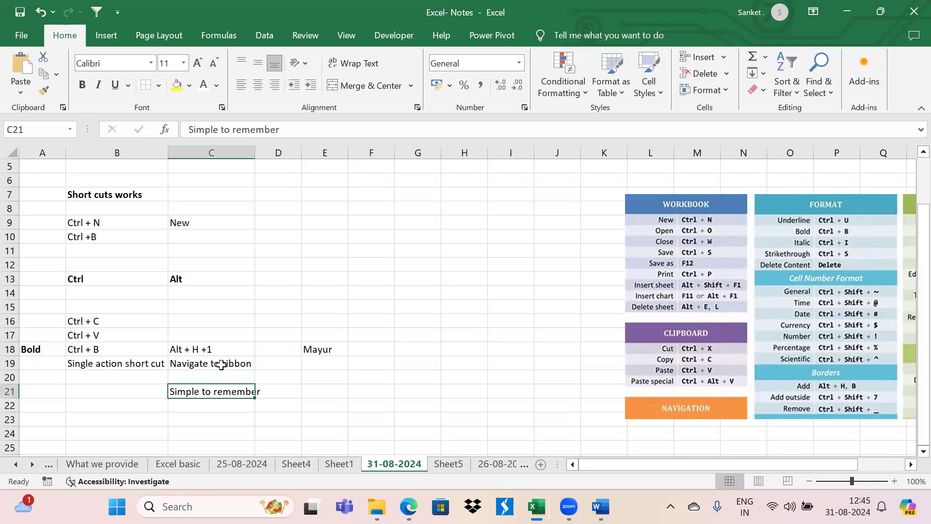
pyautogui.press('Delete')
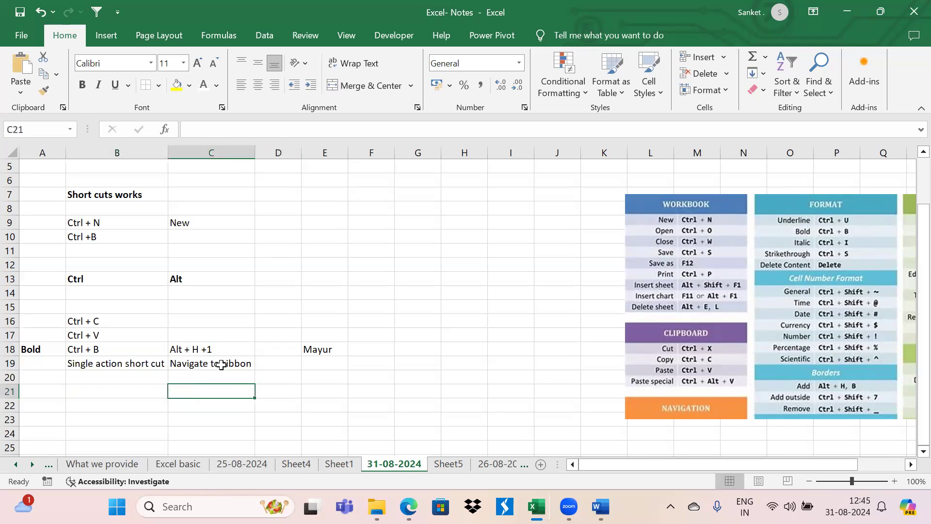
# - Examine the Insert, Page Layout and Formulas commands alongside the Ctrl and Alt headings, and return to the Home commands
pyautogui.click(106, 36)
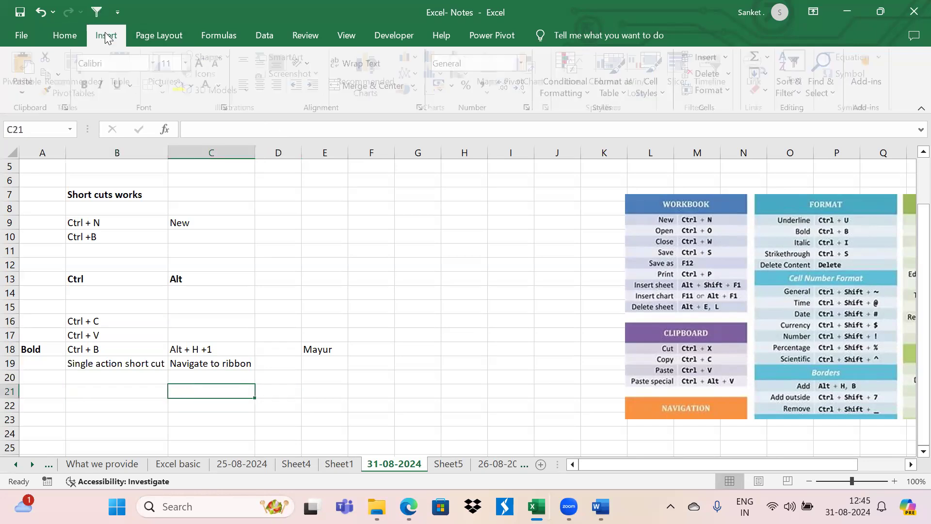
pyautogui.click(181, 38)
pyautogui.click(216, 38)
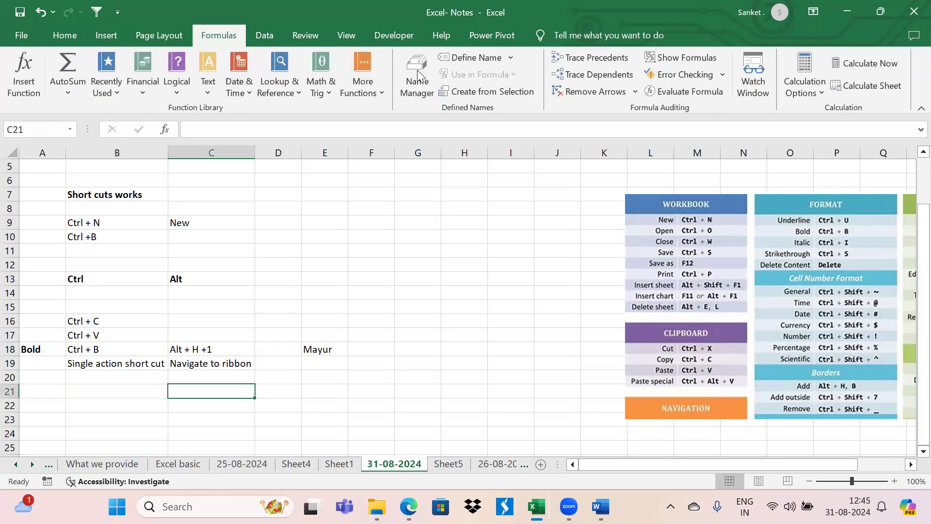
pyautogui.click(179, 348)
pyautogui.click(190, 276)
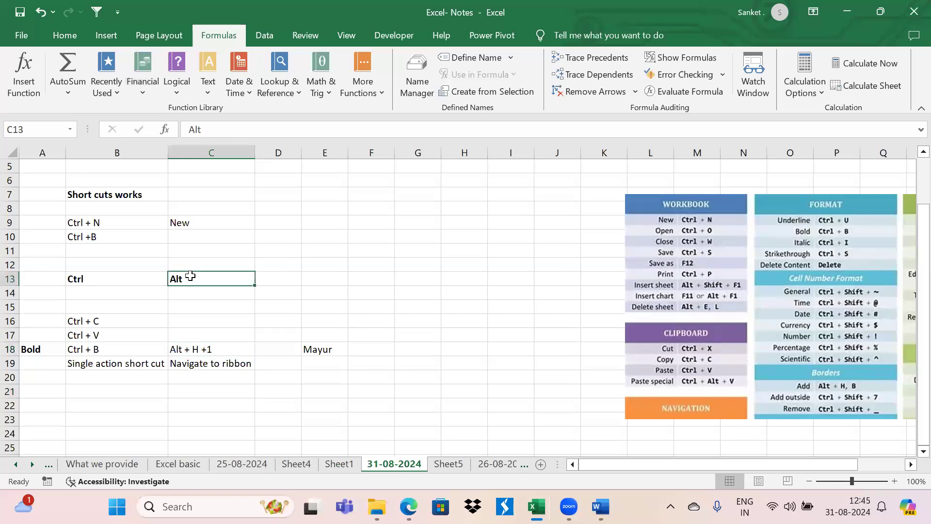
pyautogui.press('Right')
pyautogui.press('Left')
pyautogui.press('Left')
pyautogui.press('Left')
pyautogui.press('Right')
pyautogui.press('Right')
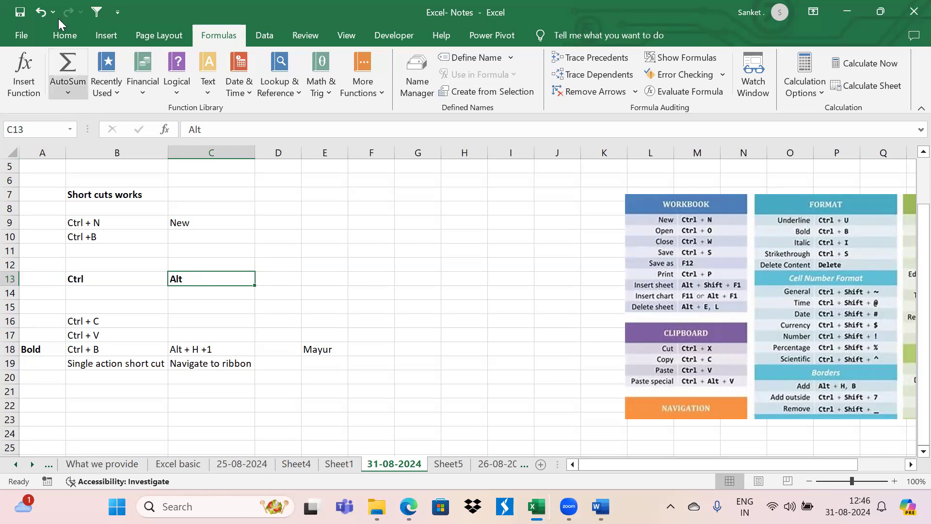
pyautogui.click(61, 31)
# - Enter "Key activate short cuts on ribbon" in cell C22 and auto-fit the width of column C
pyautogui.scroll(-1, 165, 290)
pyautogui.scroll(-2, 173, 302)
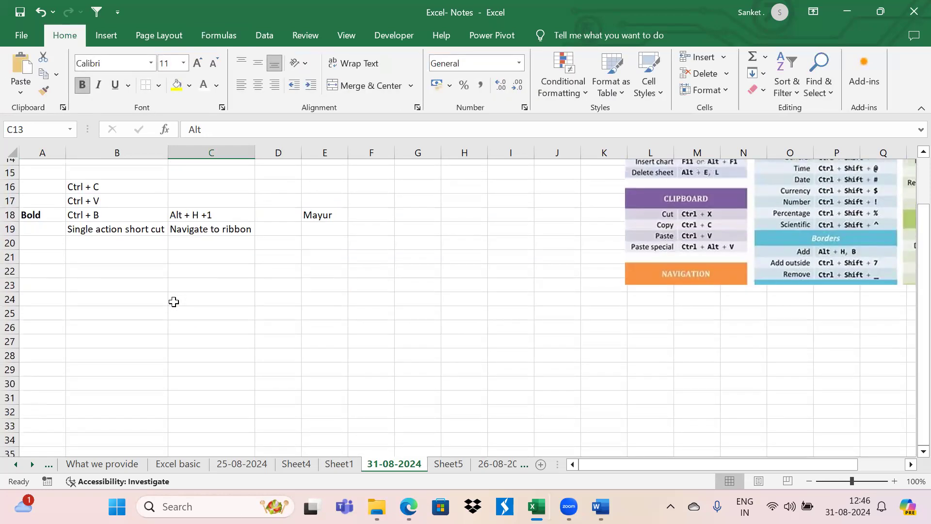
pyautogui.click(193, 276)
pyautogui.scroll(2, 193, 277)
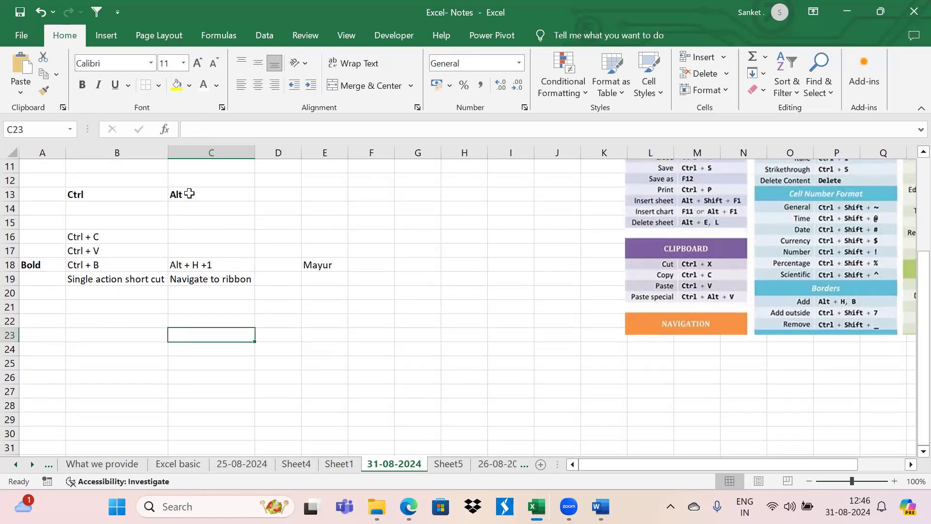
pyautogui.click(190, 193)
pyautogui.click(195, 325)
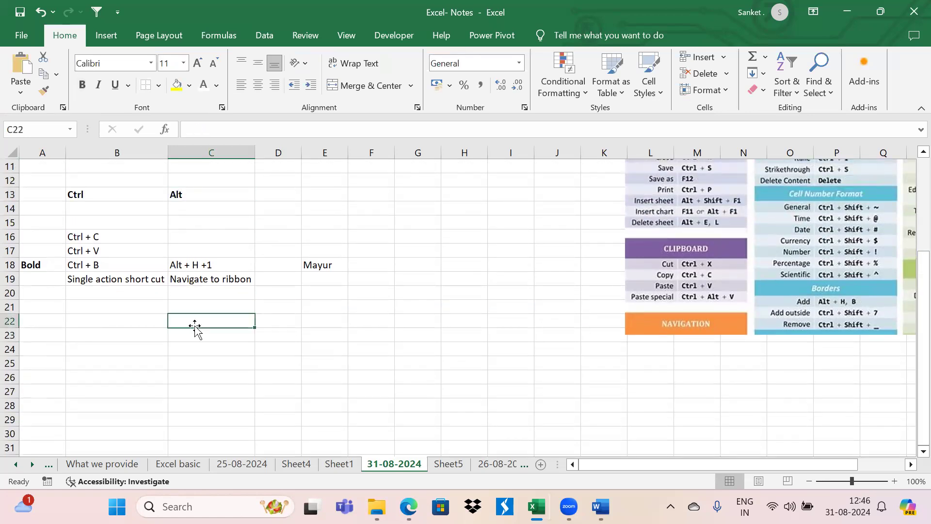
pyautogui.write('Key activa')
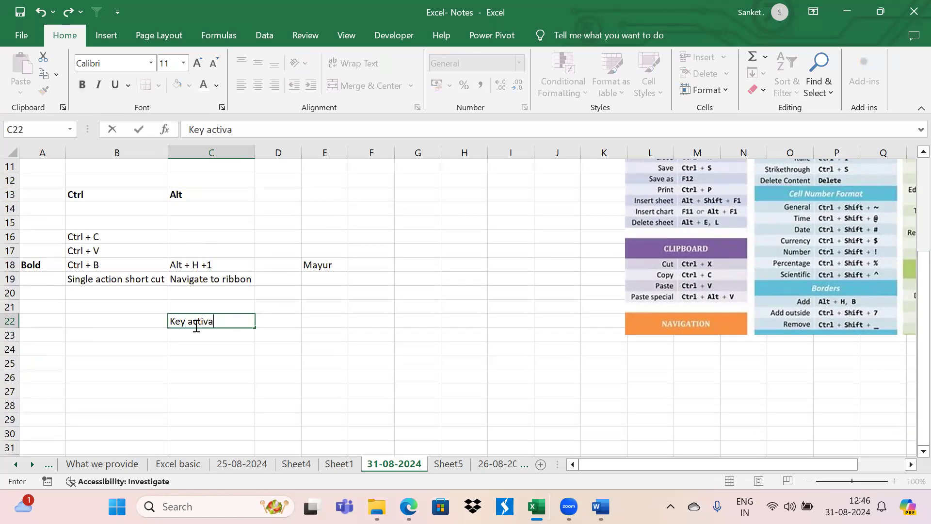
pyautogui.write('te short cuts on ribbon')
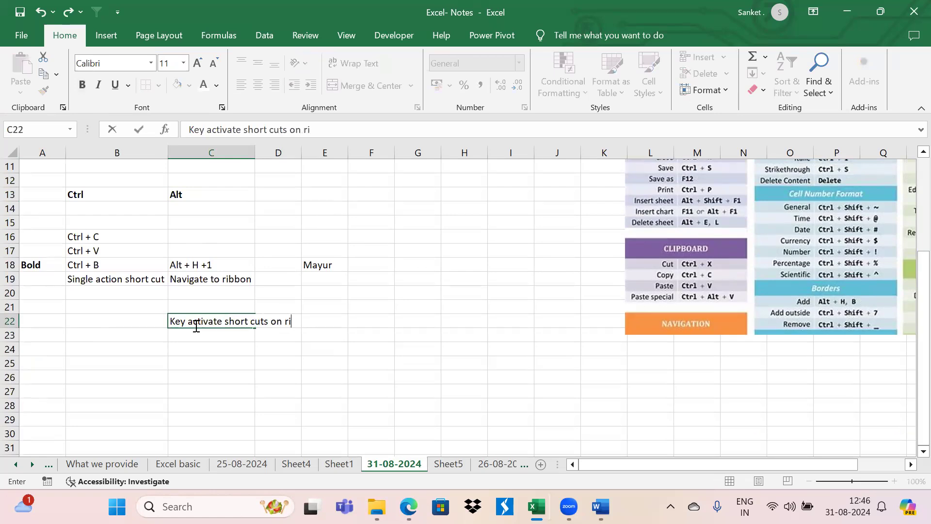
pyautogui.press('Tab')
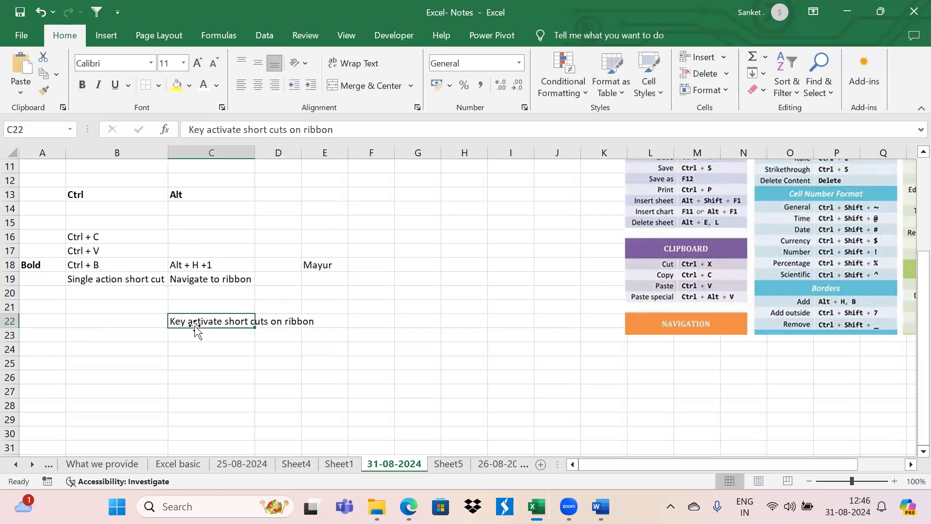
pyautogui.hotkey('alt', 'h')
pyautogui.press('o')
pyautogui.press('i')
# - Enter "Alt" in cell D22 beside the ribbon shortcut note and make it bold
pyautogui.press('Right')
pyautogui.write('Alt')
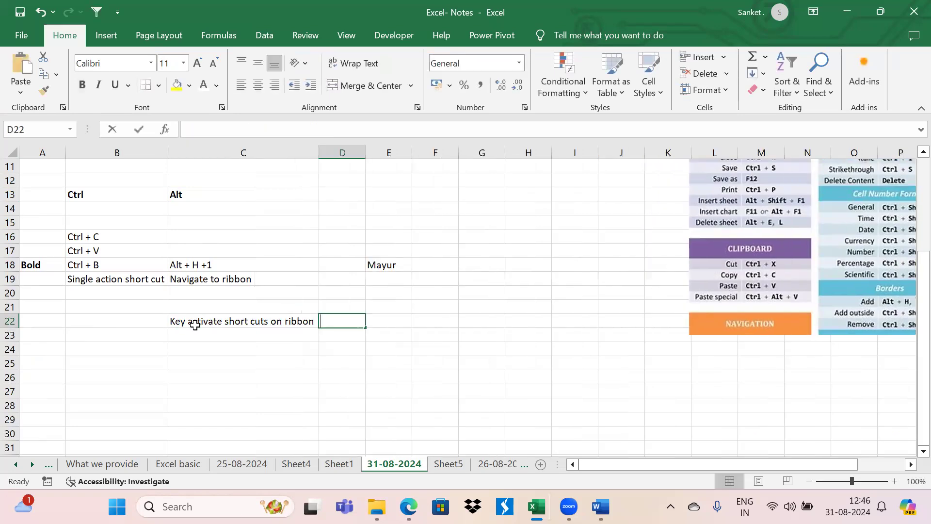
pyautogui.press('Tab')
pyautogui.press('Left')
pyautogui.hotkey('ctrl', 'b')
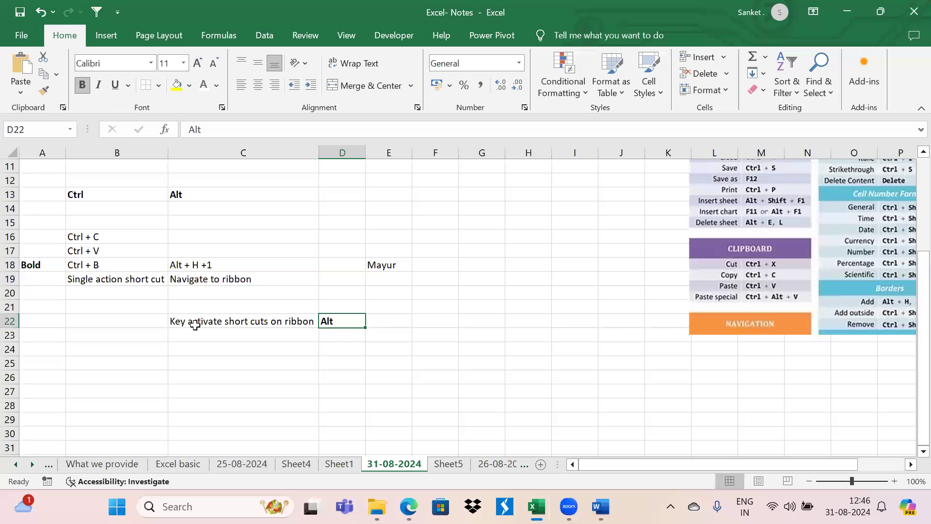
# - Show the ribbon key tips and examine the shortcut letters of the Page Layout commands
pyautogui.press('alt')
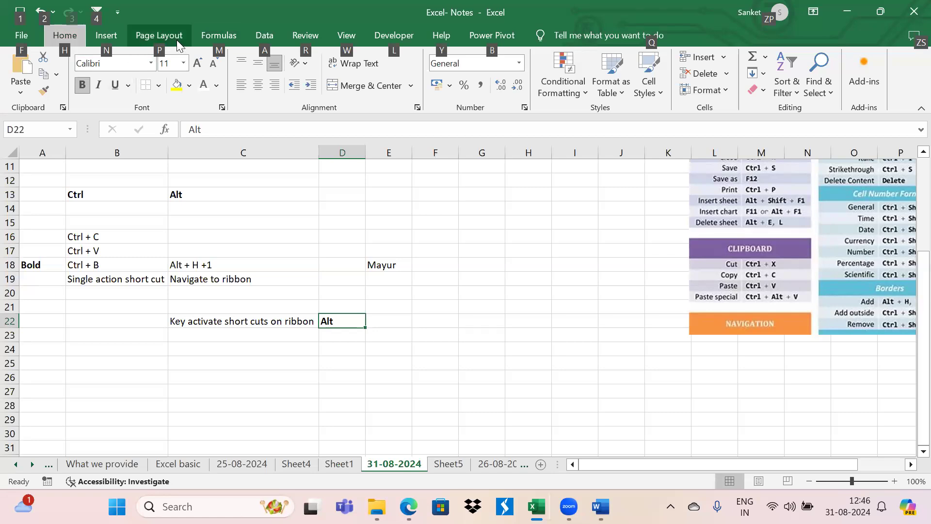
pyautogui.press('p')
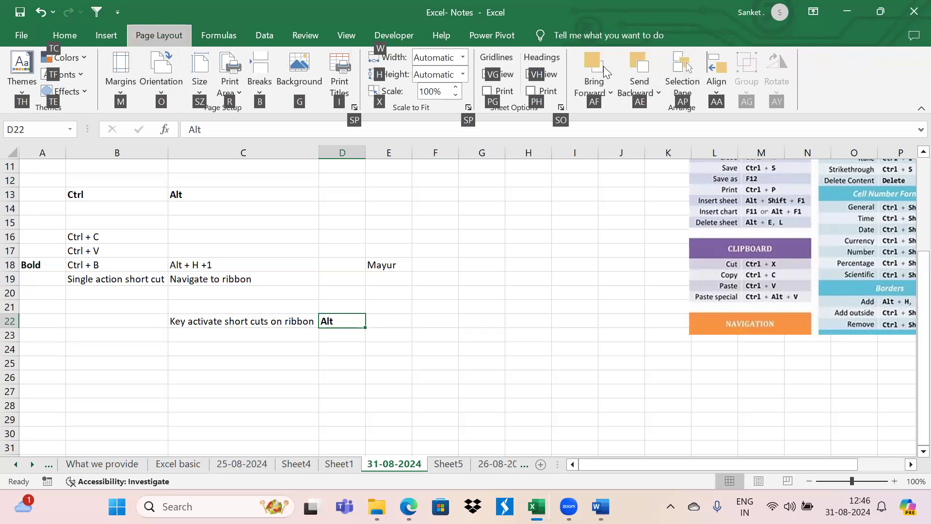
pyautogui.click(359, 293)
# - Enter the sample person's name in cell G22
pyautogui.press('Right')
pyautogui.press('Right')
pyautogui.press('Down')
pyautogui.press('Down')
pyautogui.press('Right')
pyautogui.press('Right')
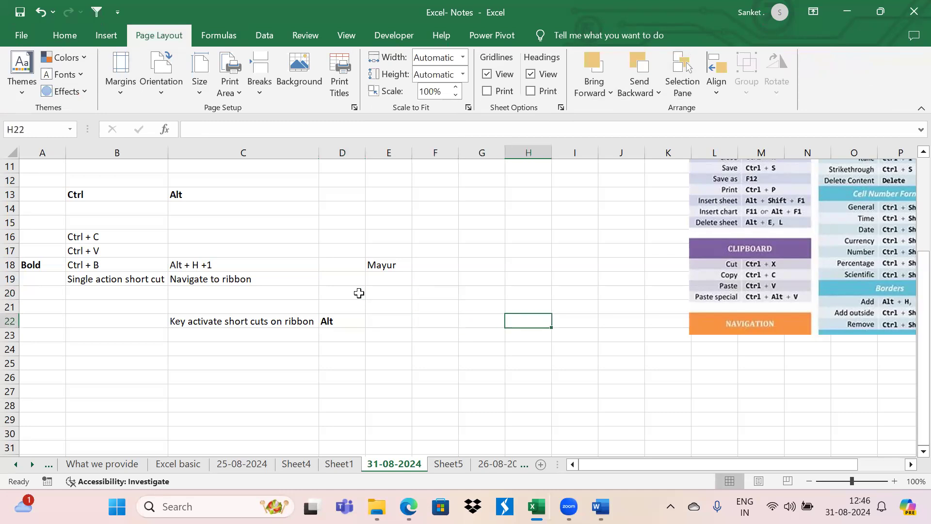
pyautogui.press('Left')
pyautogui.write('Mayur')
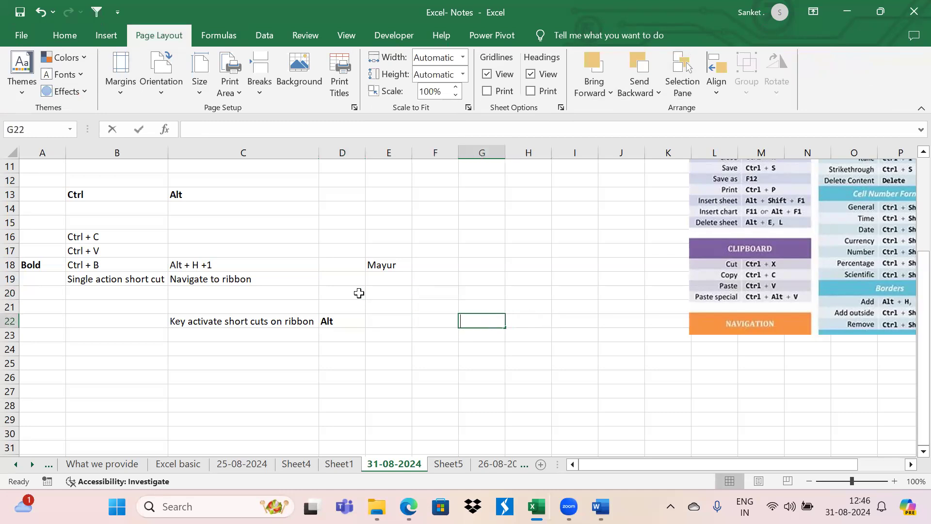
# - Enter "Bold" in cell F22 and make it bold
pyautogui.press('Left')
pyautogui.write('Bold')
pyautogui.press('Right')
pyautogui.press('Left')
pyautogui.hotkey('ctrl', 'b')
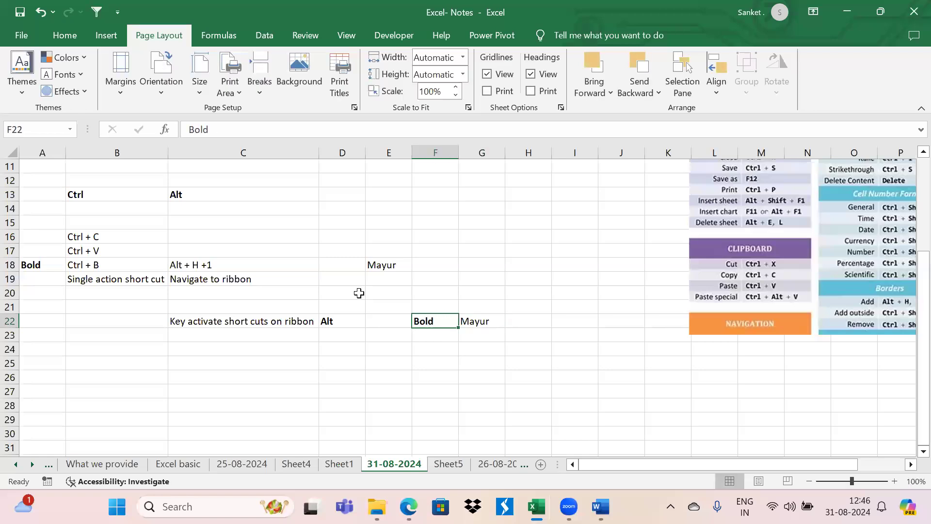
# - Make the name in cell G22 bold using the Alt, H, 1 ribbon key tips
pyautogui.press('Right')
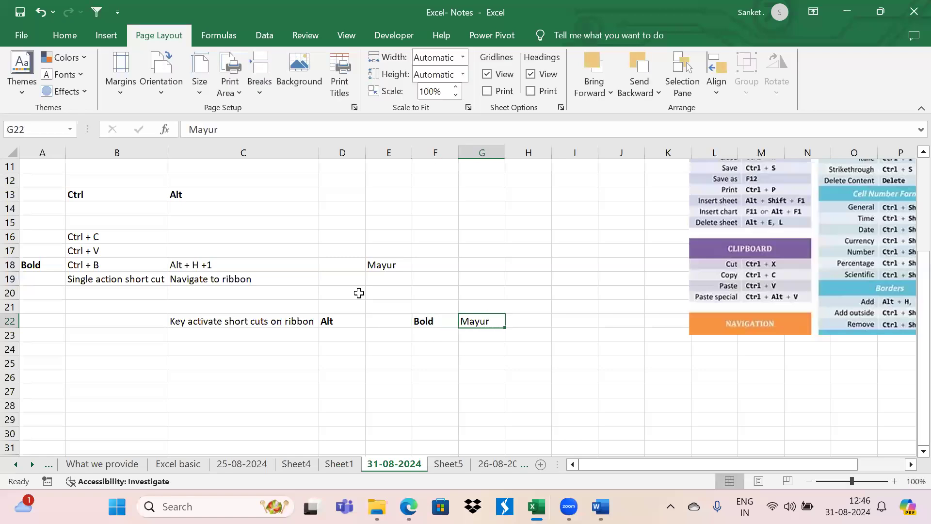
pyautogui.press('alt')
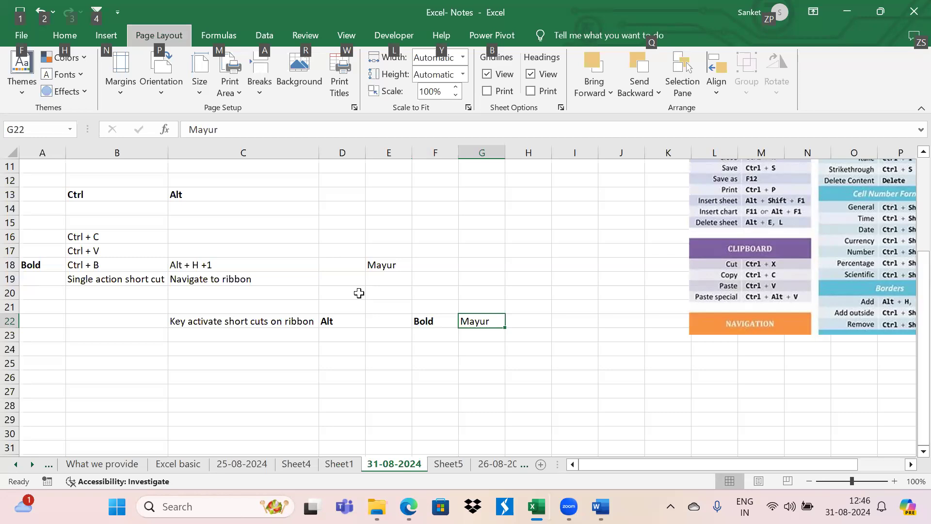
pyautogui.press('h')
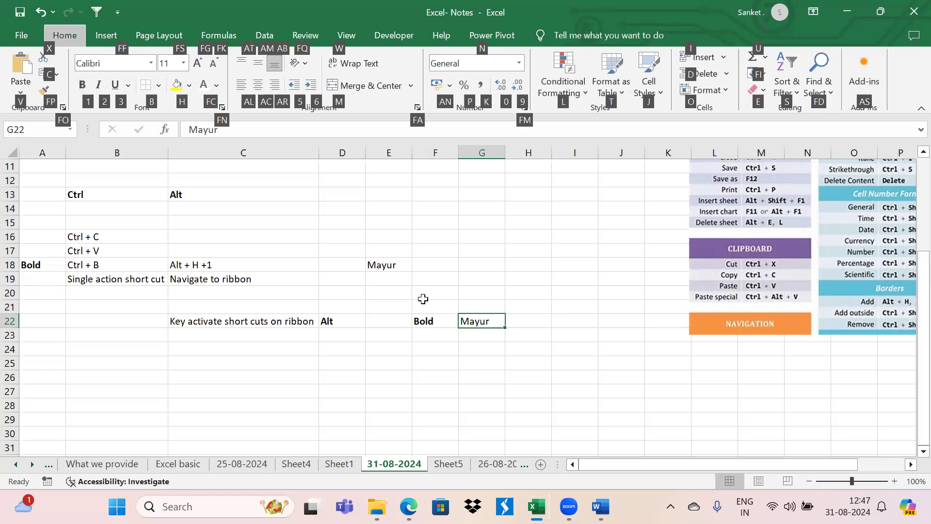
pyautogui.press('1')
pyautogui.press('Right')
pyautogui.press('Left')
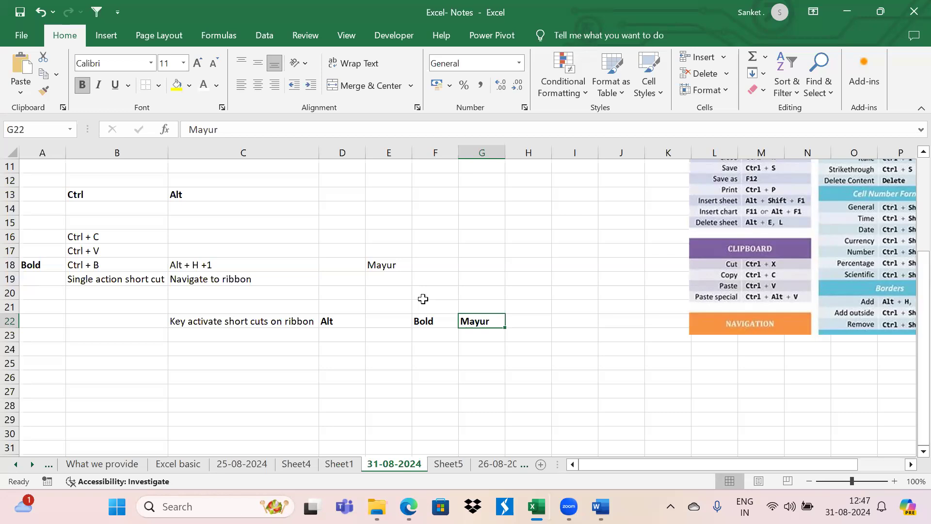
# - Examine the Ctrl shortcuts in cells B16:B18 against the "Alt + H +1" entry in cell C18
pyautogui.click(239, 267)
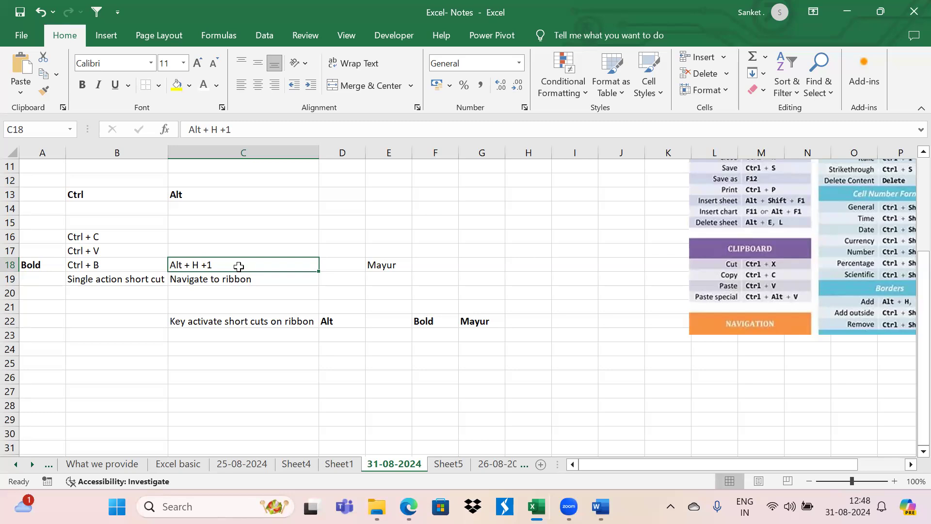
pyautogui.press('Left')
pyautogui.press('Up')
pyautogui.press('Up')
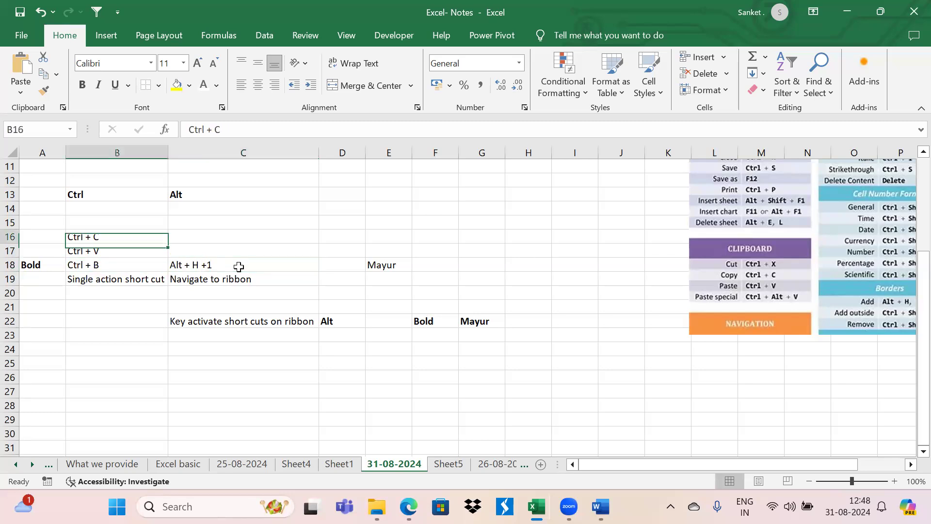
pyautogui.hotkey('shift', 'Down')
pyautogui.hotkey('shift', 'Down')
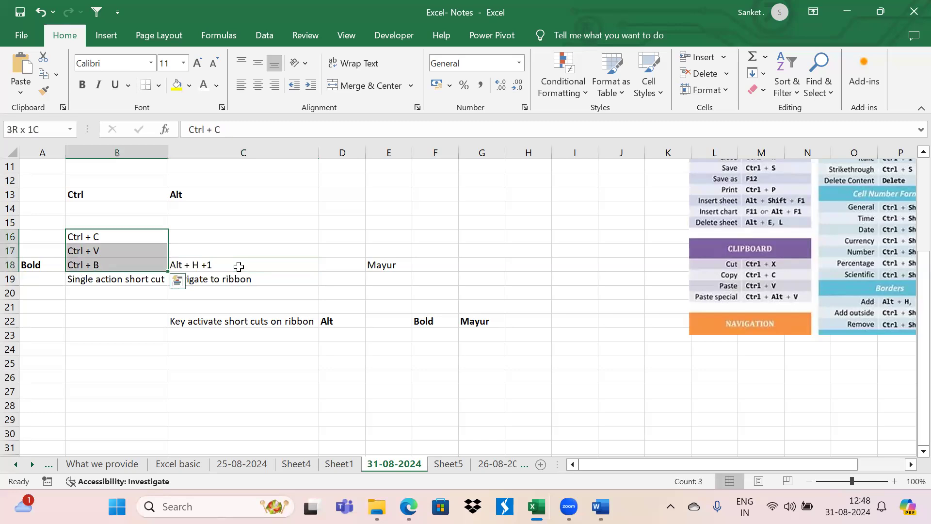
pyautogui.press('Right')
pyautogui.press('Down')
pyautogui.press('Down')
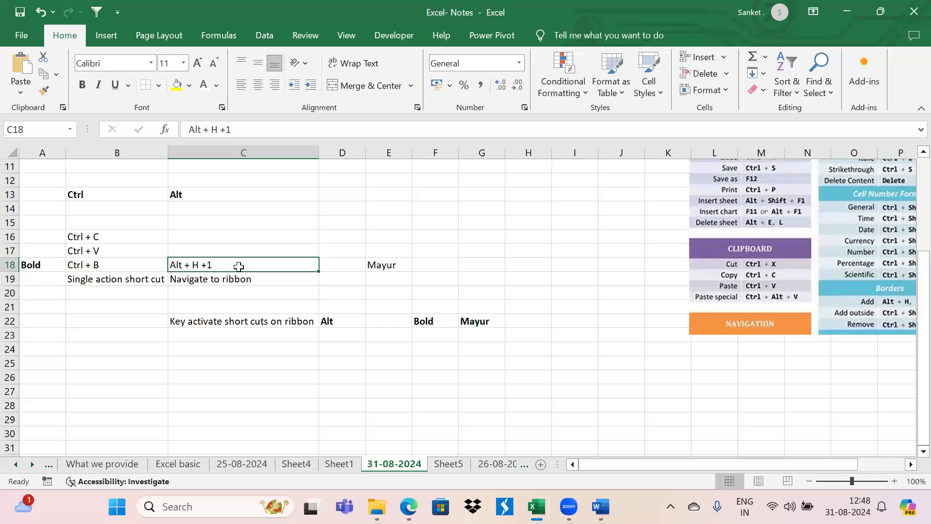
# - Open Sheet5 and jump to its last column and last row, returning to cell A1
pyautogui.click(448, 465)
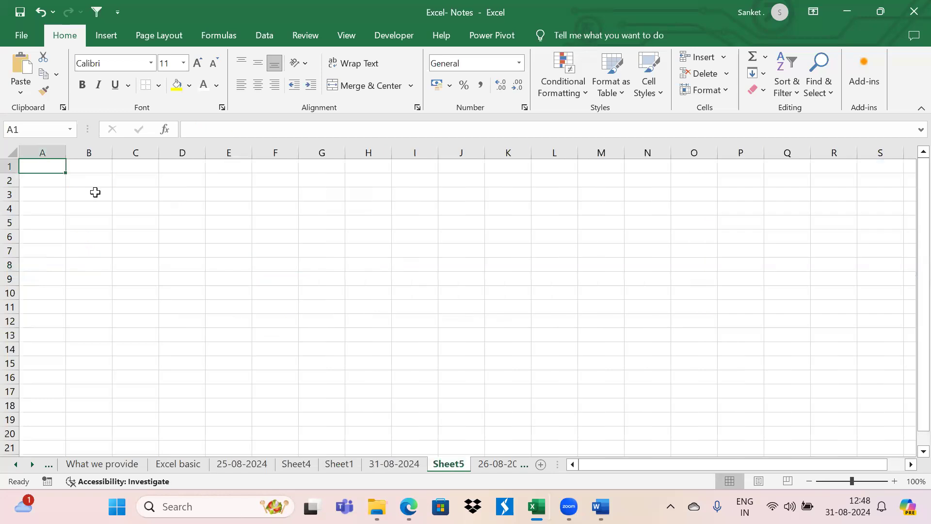
pyautogui.hotkey('ctrl', 'Right')
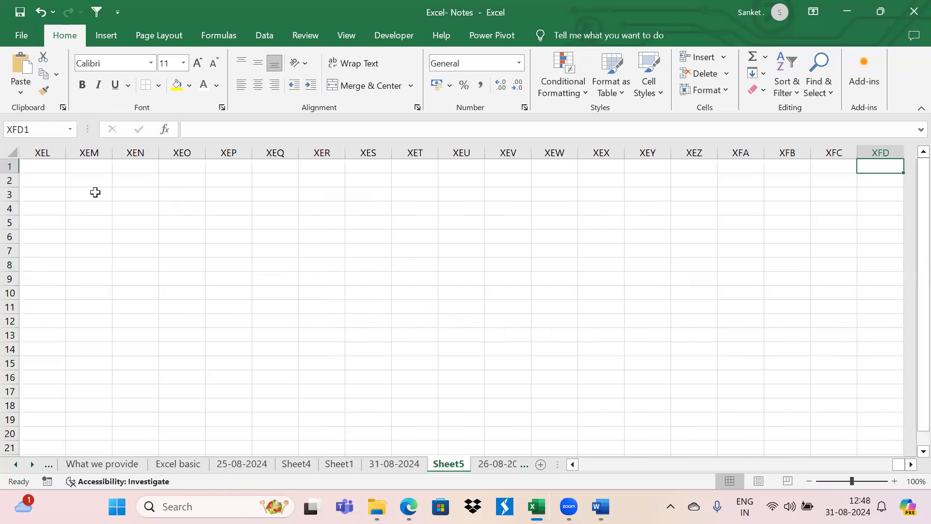
pyautogui.hotkey('ctrl', 'Left')
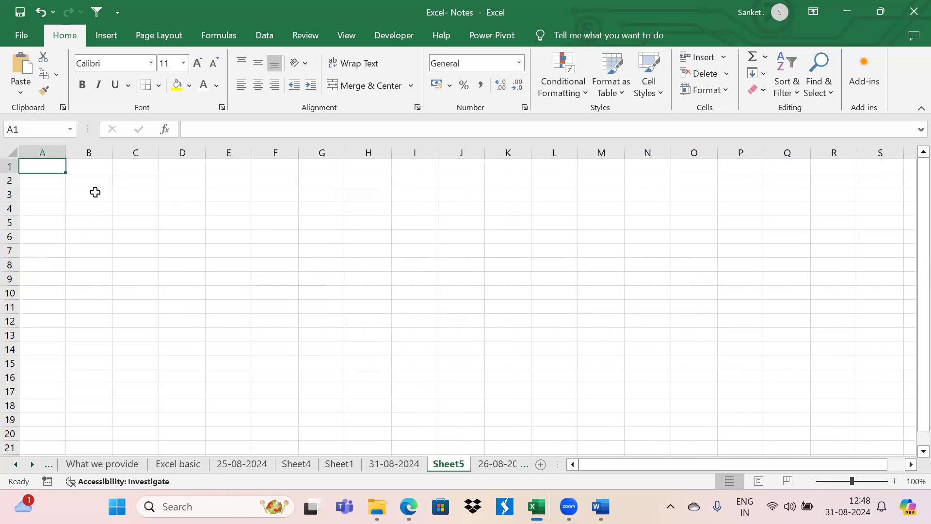
pyautogui.hotkey('ctrl', 'Down')
pyautogui.hotkey('ctrl', 'Right')
pyautogui.hotkey('ctrl', 'Up')
pyautogui.hotkey('ctrl', 'Left')
# - Enter "Ctrl + arrows" in cell B2 of Sheet5 and make it bold
pyautogui.press('Down')
pyautogui.press('Right')
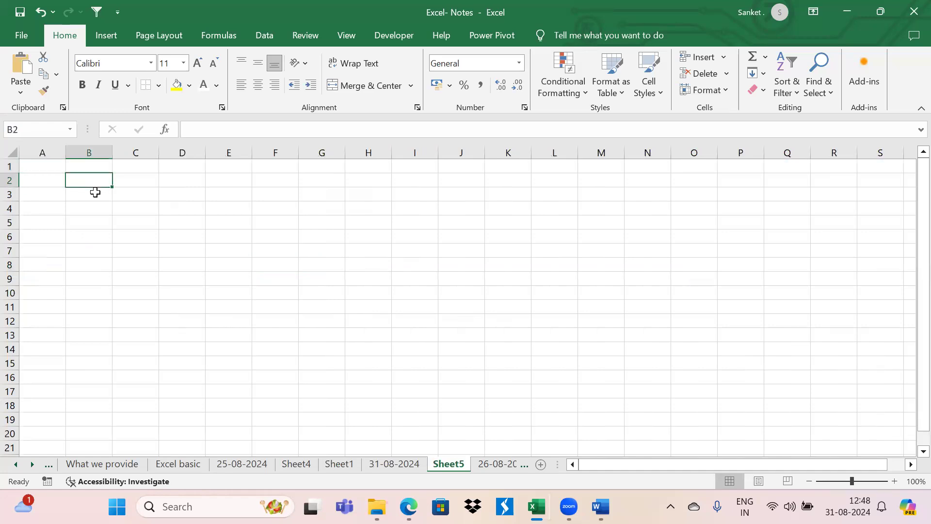
pyautogui.press('Right')
pyautogui.press('Left')
pyautogui.press('Left')
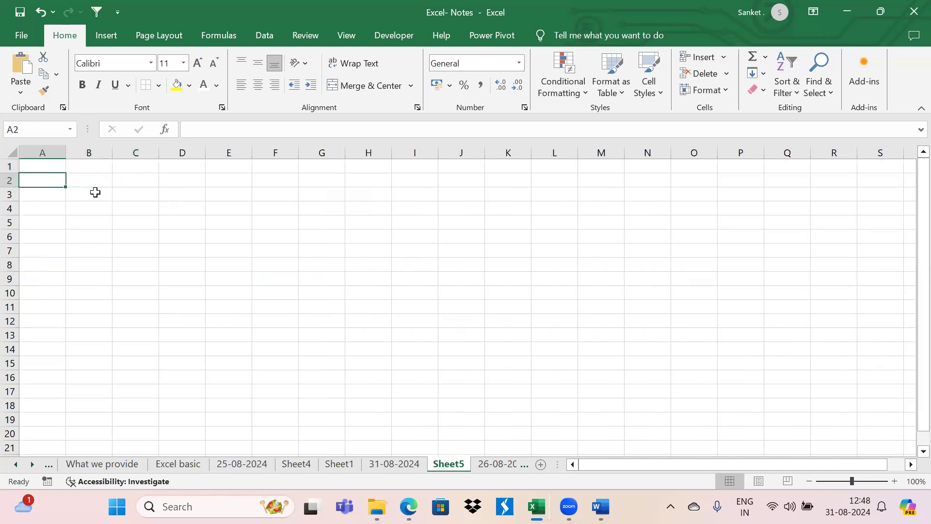
pyautogui.press('Right')
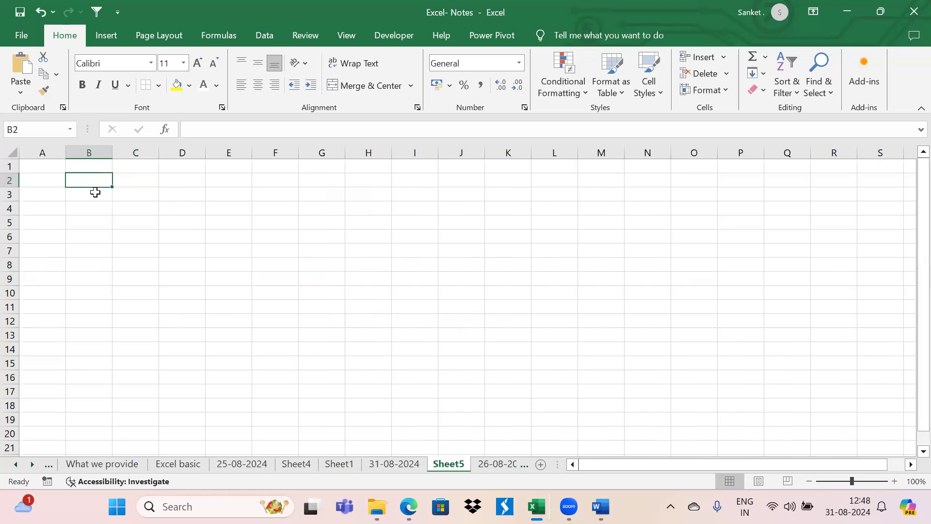
pyautogui.write('Ctrl + arrows')
pyautogui.press('Right')
pyautogui.press('Left')
pyautogui.hotkey('ctrl', 'b')
# - Auto-fit the width of column B to the "Ctrl + arrows" heading
pyautogui.hotkey('alt', 'h')
pyautogui.press('o')
pyautogui.press('i')
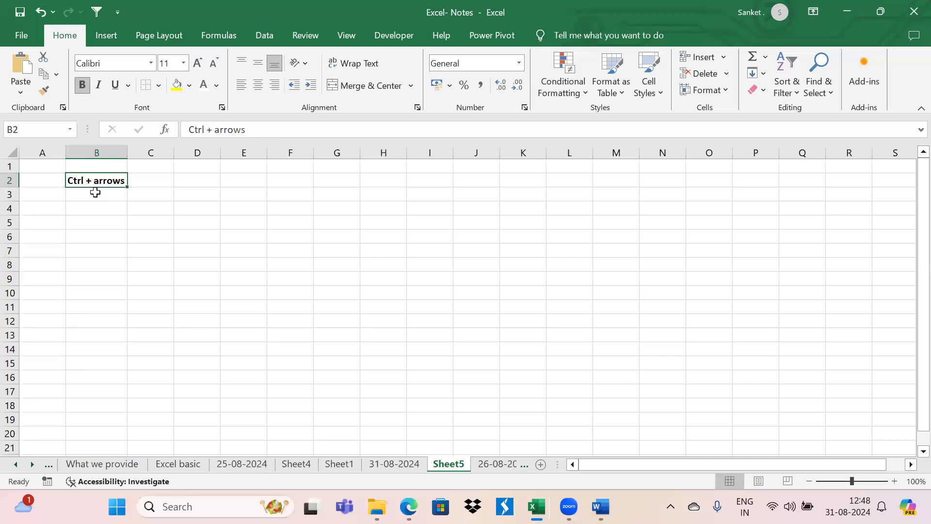
pyautogui.press('Right')
pyautogui.press('Down')
pyautogui.press('Down')
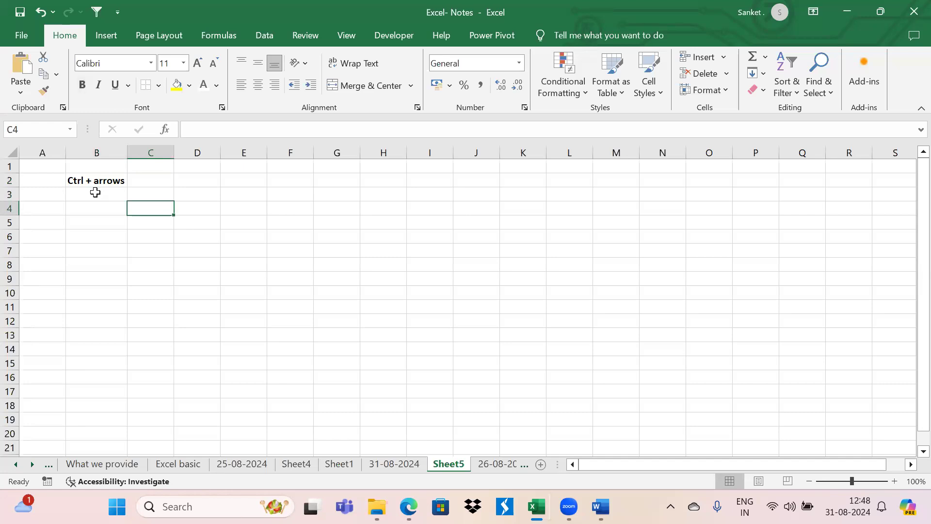
pyautogui.write('<')
pyautogui.press('Right')
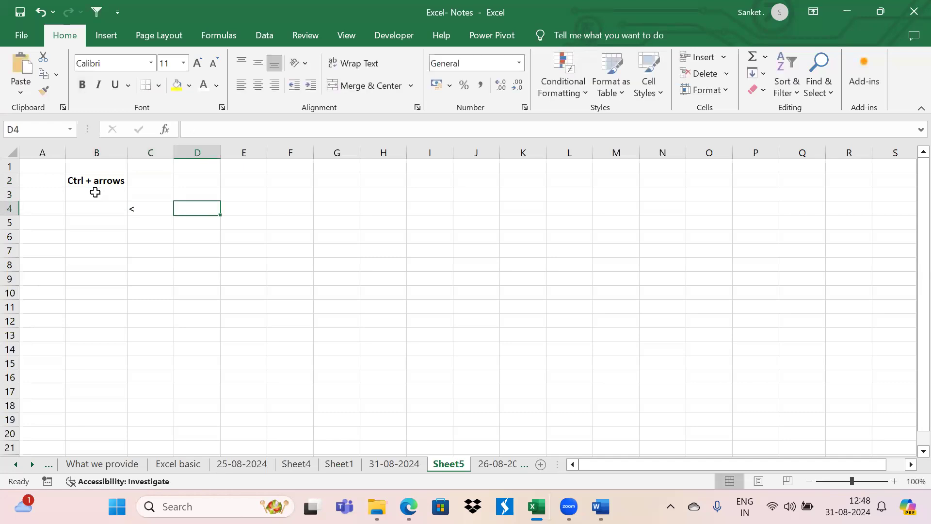
pyautogui.write('>')
pyautogui.press('Up')
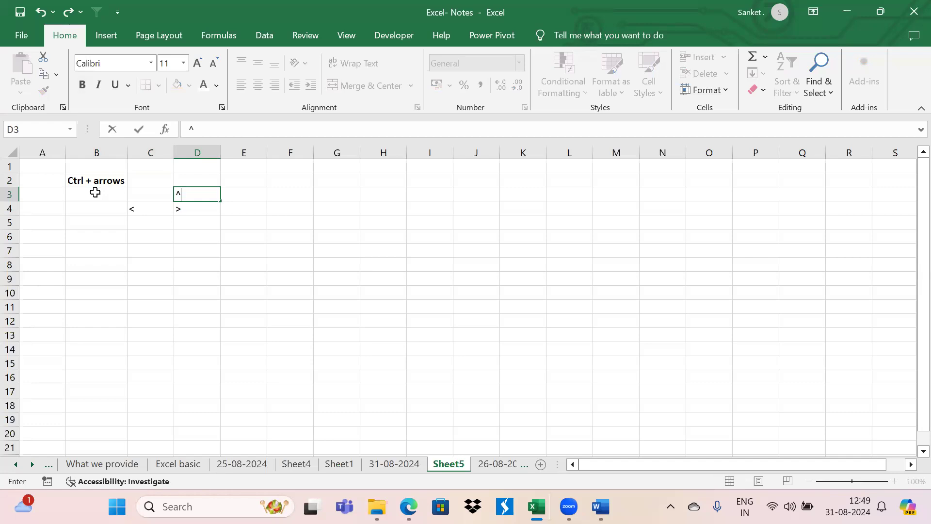
pyautogui.press('Left')
pyautogui.press('Up')
pyautogui.press('Down')
pyautogui.hotkey('shift', 'Right')
pyautogui.hotkey('shift', 'Down')
pyautogui.press('Delete')
pyautogui.press('Right')
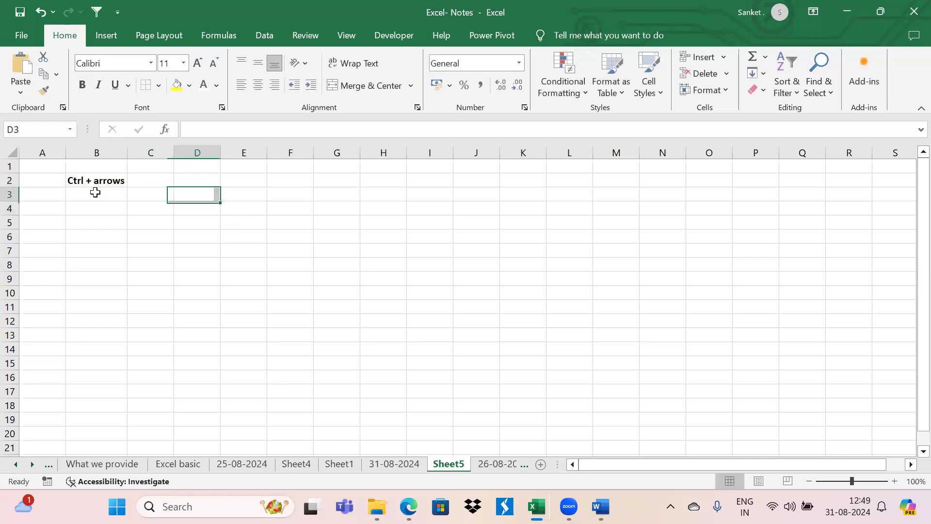
# - Enter "Last row" in cell B4 and make it bold
pyautogui.press('Left')
pyautogui.press('Left')
pyautogui.press('Down')
pyautogui.press('Right')
pyautogui.press('Left')
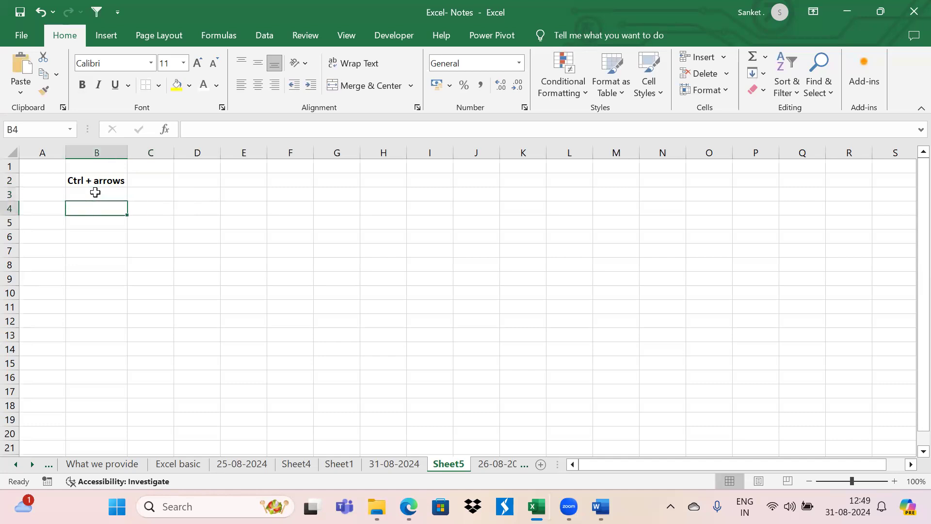
pyautogui.write('Last row')
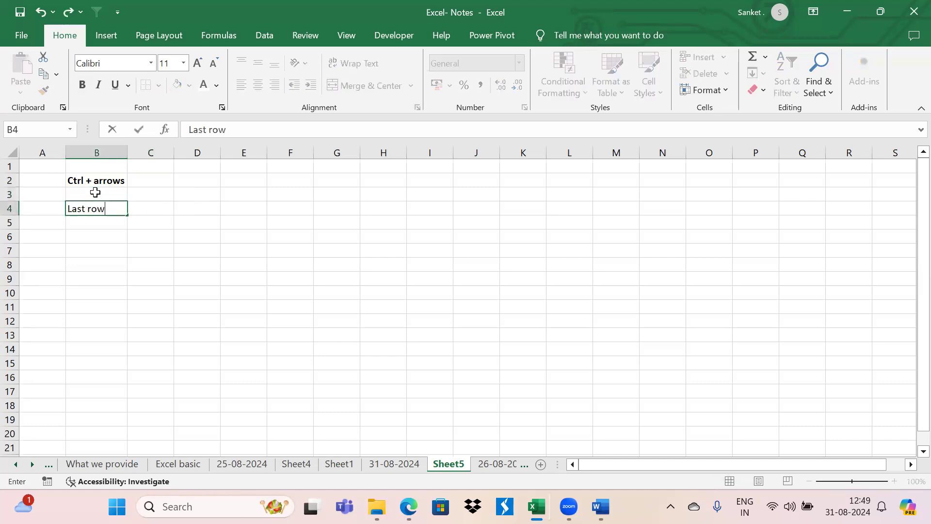
pyautogui.press('Right')
pyautogui.press('Left')
pyautogui.hotkey('ctrl', 'b')
# - Enter "Ctrl + Down" in cell C4 beside the "Last row" label
pyautogui.press('Right')
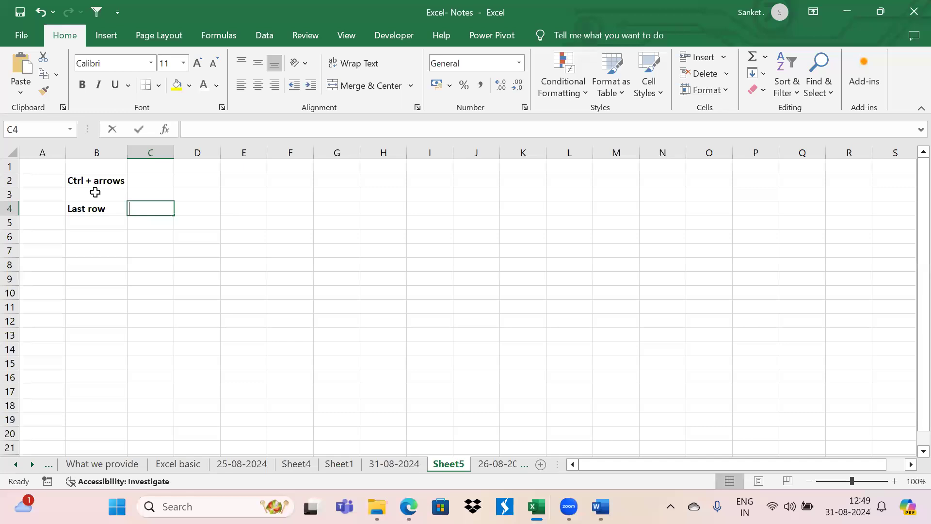
pyautogui.write('Ctrl ')
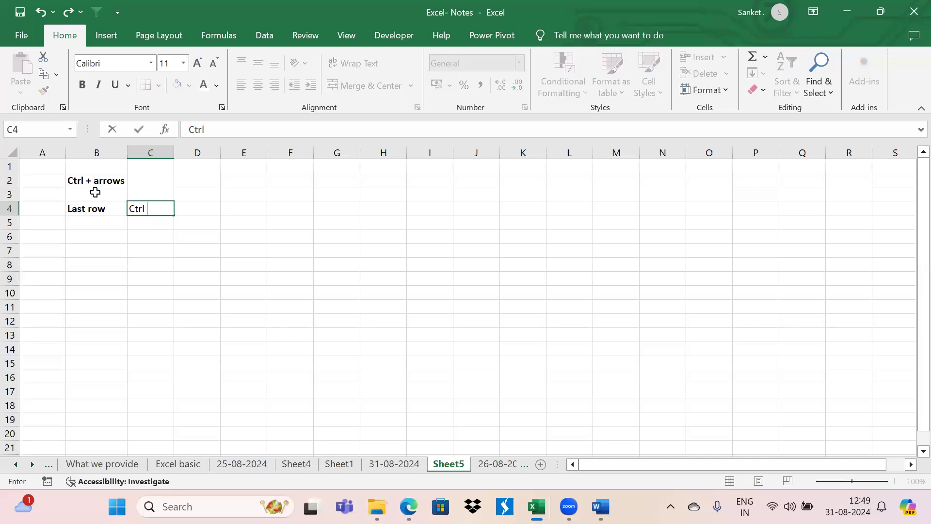
pyautogui.write('+ Down')
pyautogui.press('Return')
pyautogui.press('Up')
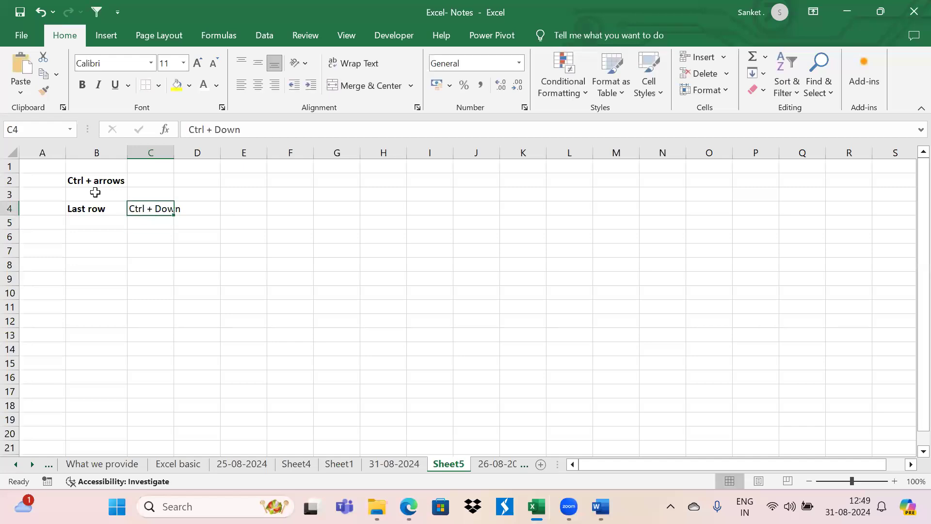
# - Jump between the first and last rows of column E, returning to cell E1
pyautogui.press('Right')
pyautogui.press('Right')
pyautogui.hotkey('ctrl', 'Up')
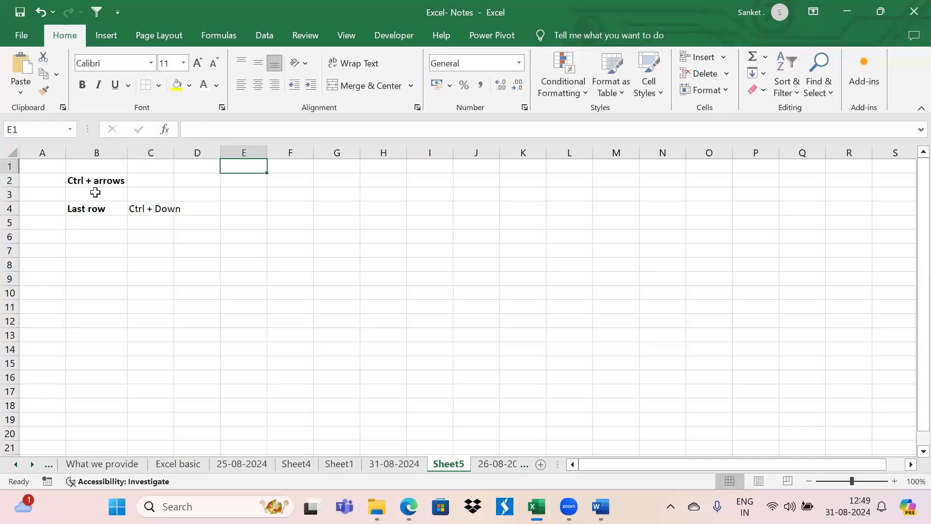
pyautogui.hotkey('ctrl', 'Down')
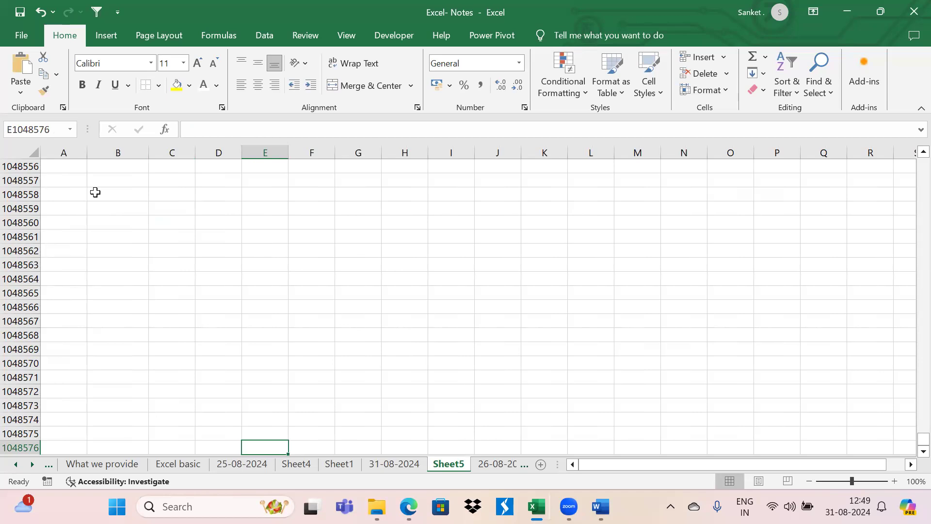
pyautogui.hotkey('ctrl', 'Up')
# - Enter "Top" in cell B5 below "Last row" and make it bold
pyautogui.press('Left')
pyautogui.press('Left')
pyautogui.press('Left')
pyautogui.press('Down')
pyautogui.press('Down')
pyautogui.press('Down')
pyautogui.press('Down')
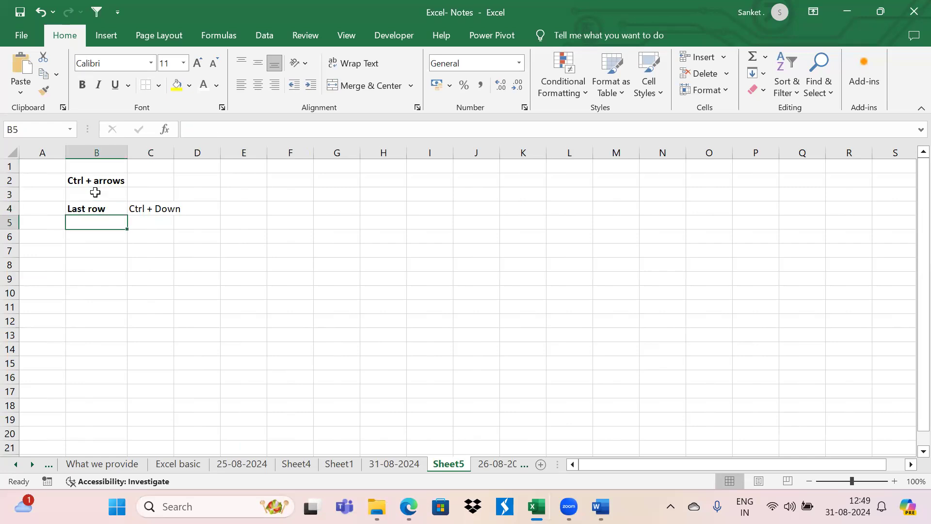
pyautogui.write('Top')
pyautogui.press('Right')
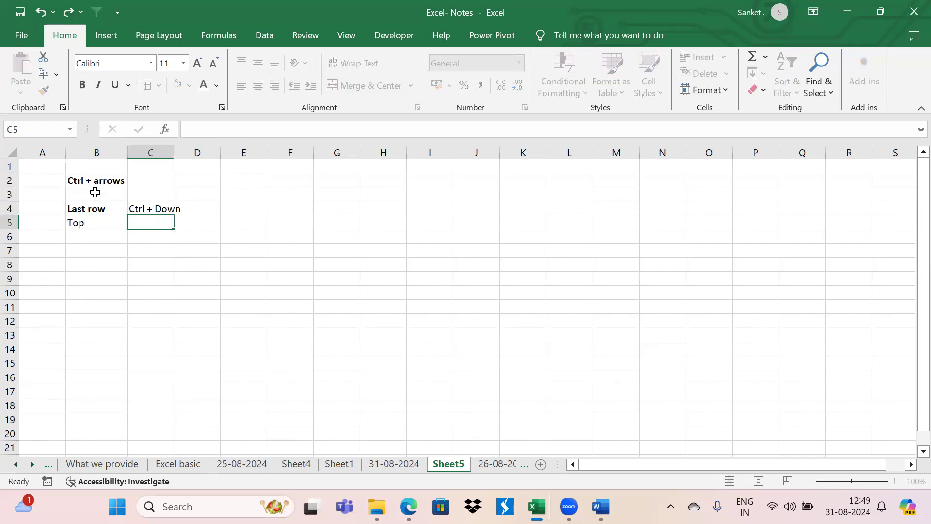
pyautogui.press('Left')
pyautogui.hotkey('ctrl', 'b')
# - Enter "Ctrl + UP" in cell C5 beside the "Top" label
pyautogui.press('Right')
pyautogui.write('Ctrl ')
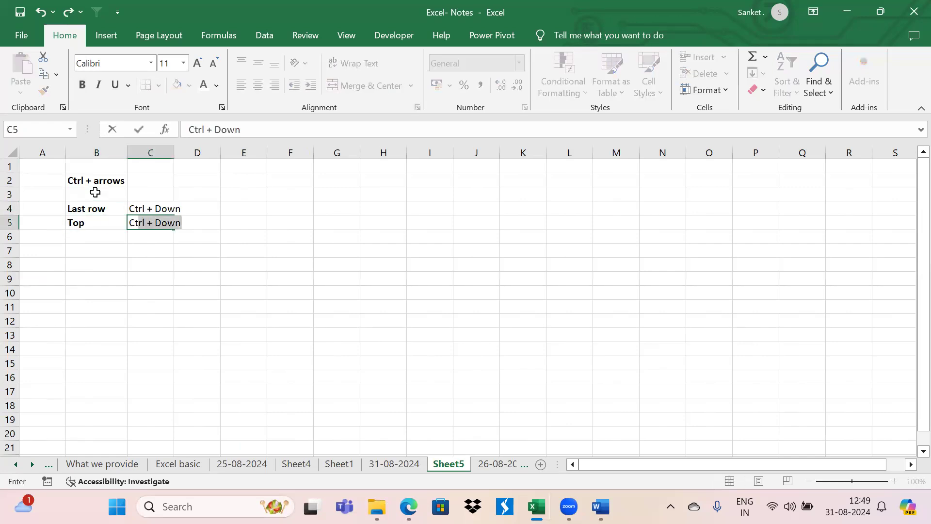
pyautogui.write('+ UP')
pyautogui.press('Right')
pyautogui.press('Left')
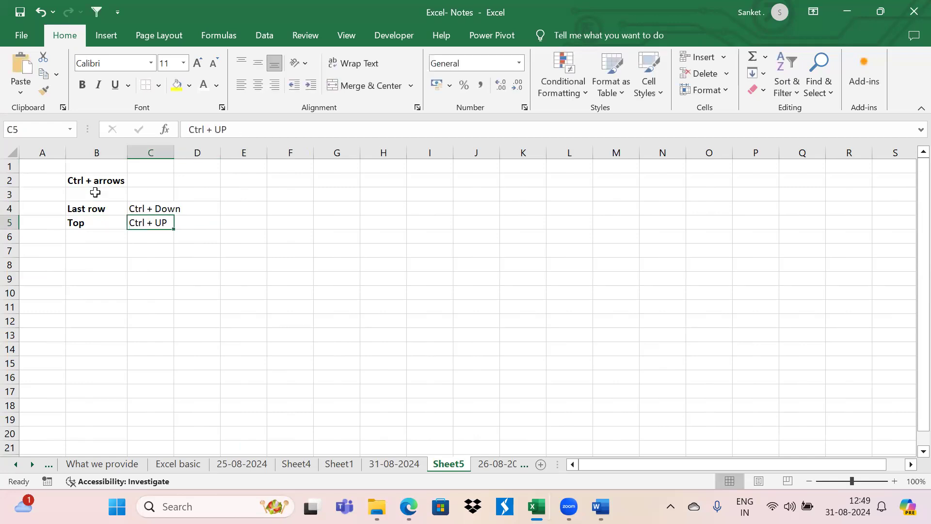
# - Select cells C4:C5 and auto-fit the width of column C to their contents
pyautogui.press('Up')
pyautogui.hotkey('shift', 'Down')
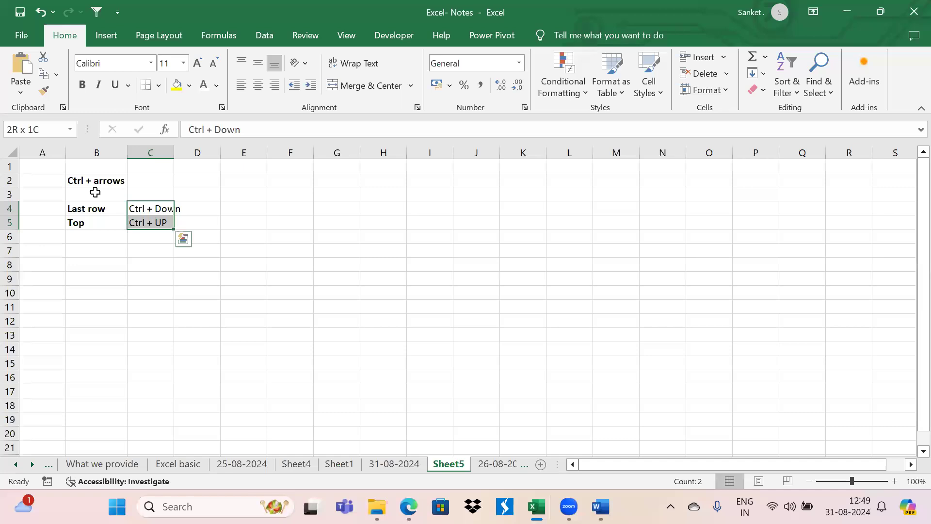
pyautogui.hotkey('alt', 'h')
pyautogui.press('o')
pyautogui.press('i')
pyautogui.press('Right')
pyautogui.press('Left')
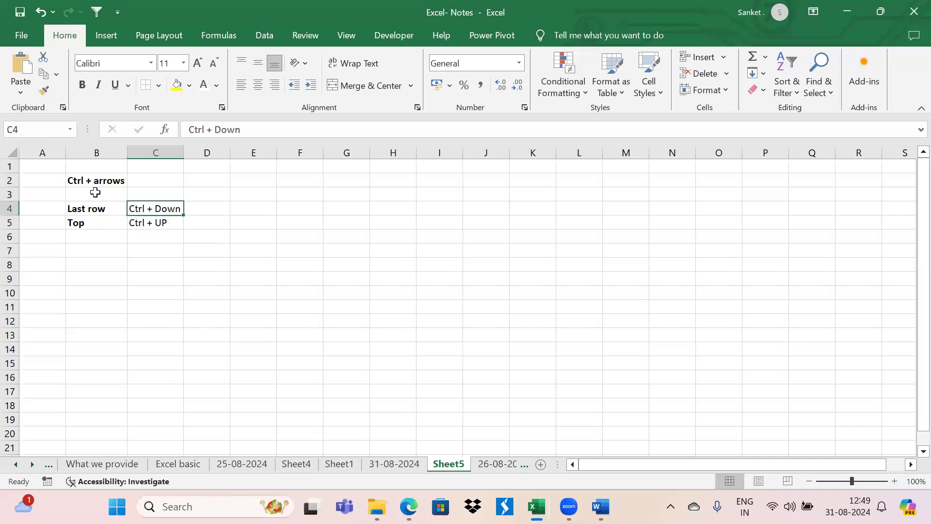
# - Correct the text in cell C5 to "Ctrl + Up"
pyautogui.press('Down')
pyautogui.press('Up')
pyautogui.press('Down')
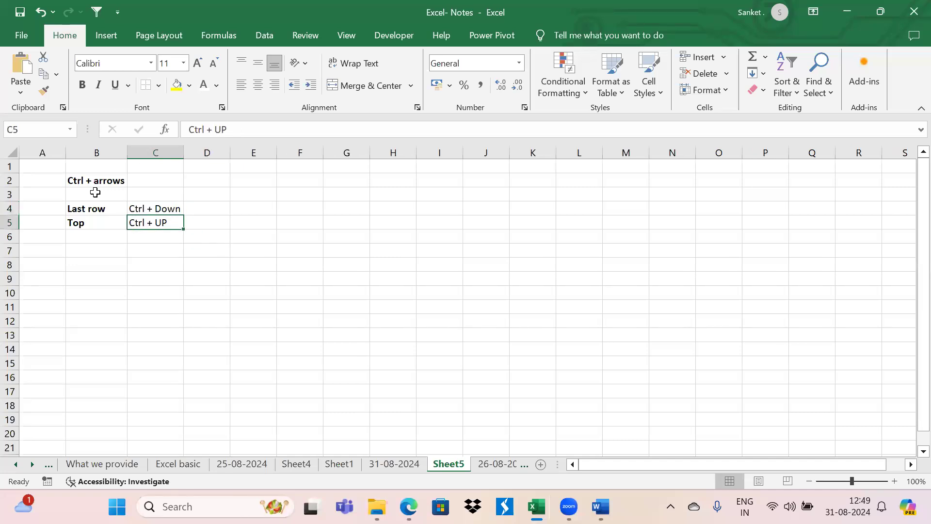
pyautogui.press('F2')
pyautogui.press('BackSpace')
pyautogui.write('p')
pyautogui.press('Return')
# - From cell D7, jump to the top of column D, down to its last row, and back to D1
pyautogui.press('Down')
pyautogui.press('Right')
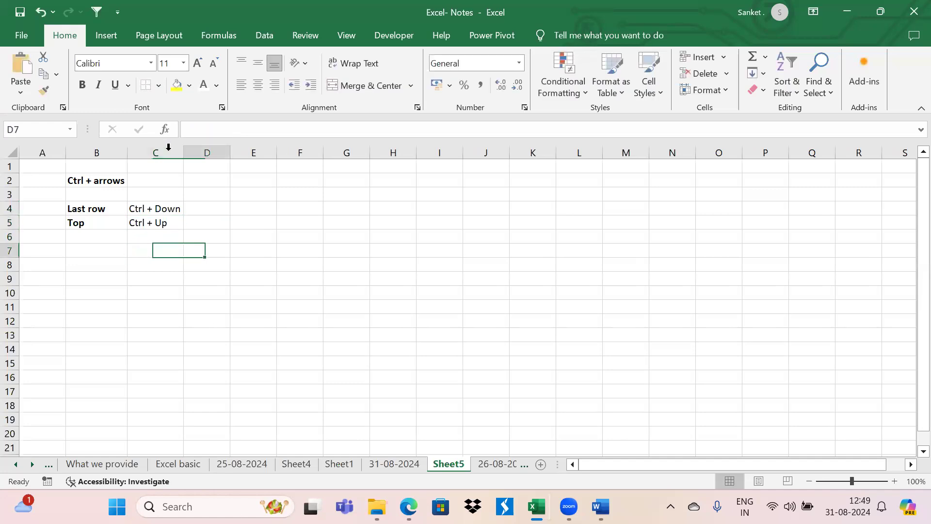
pyautogui.hotkey('ctrl', 'Up')
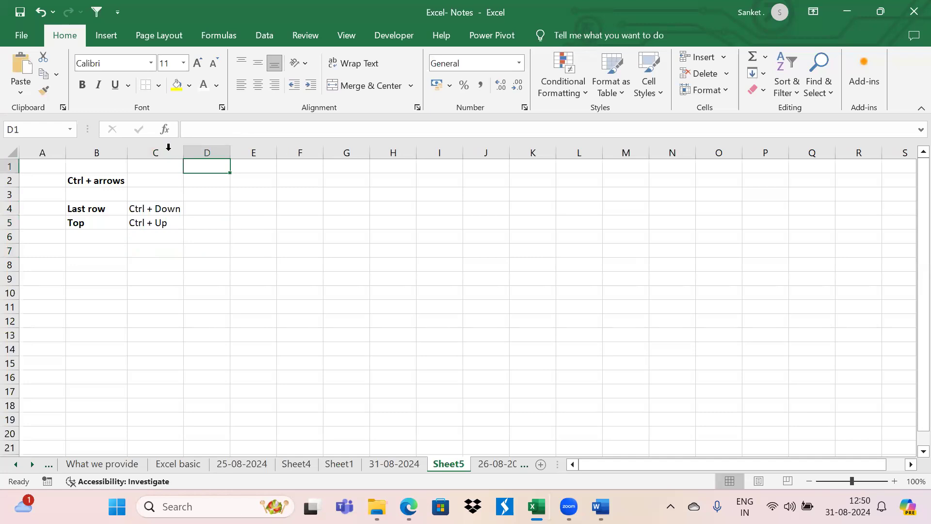
pyautogui.hotkey('ctrl', 'Down')
pyautogui.hotkey('ctrl', 'Up')
# - Change the heading in cell B2 to "Hold Ctrl + arrows"
pyautogui.press('Left')
pyautogui.press('Left')
pyautogui.press('Down')
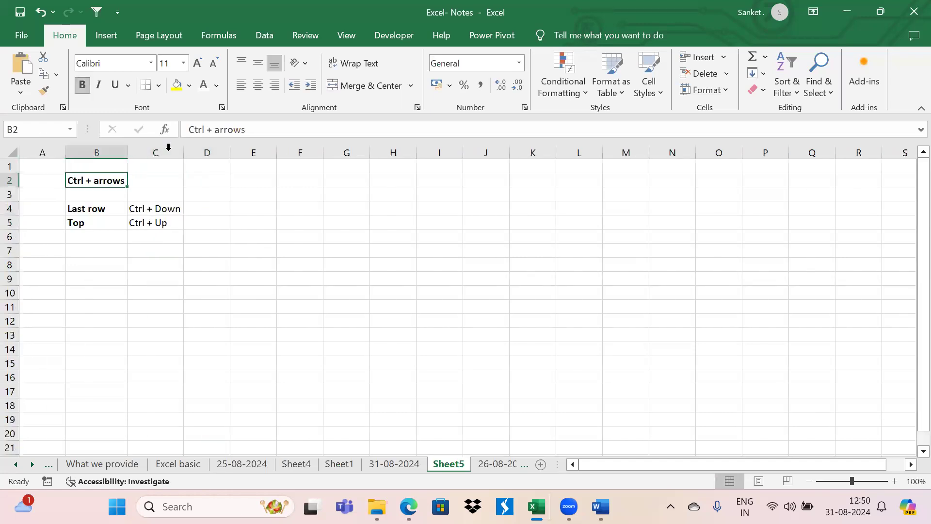
pyautogui.press('F2')
pyautogui.press('Home')
pyautogui.write('Hold')
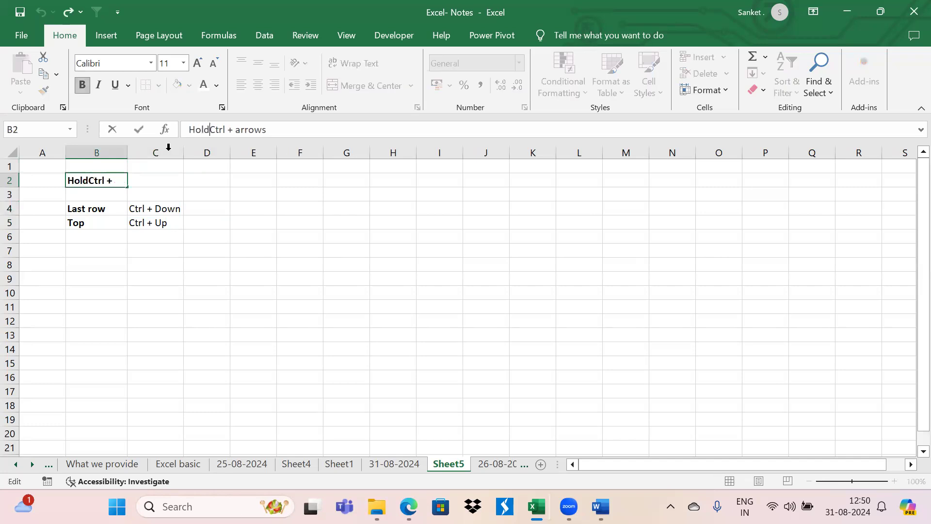
pyautogui.press('Return')
# - Enter the labels "Left" in cell B6 and "Right" in cell B7
pyautogui.press('Down')
pyautogui.press('Down')
pyautogui.press('Down')
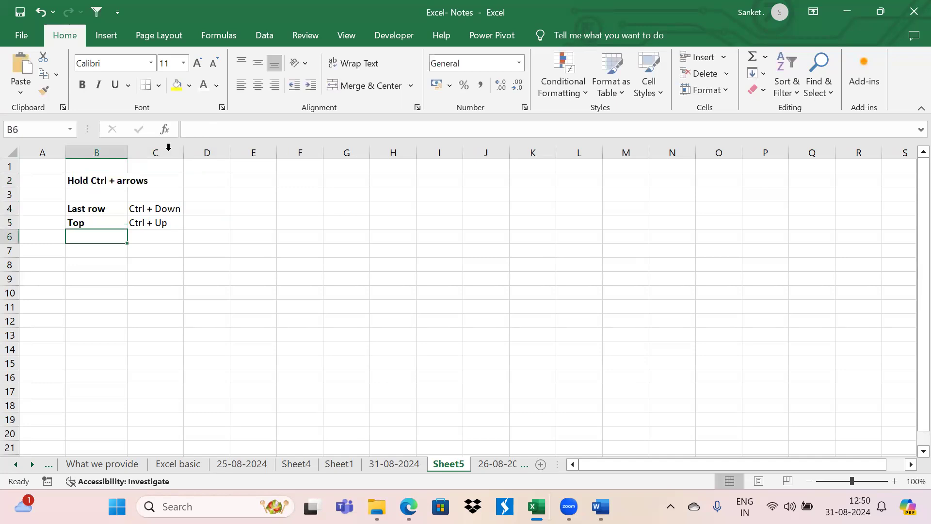
pyautogui.write('Left')
pyautogui.press('Tab')
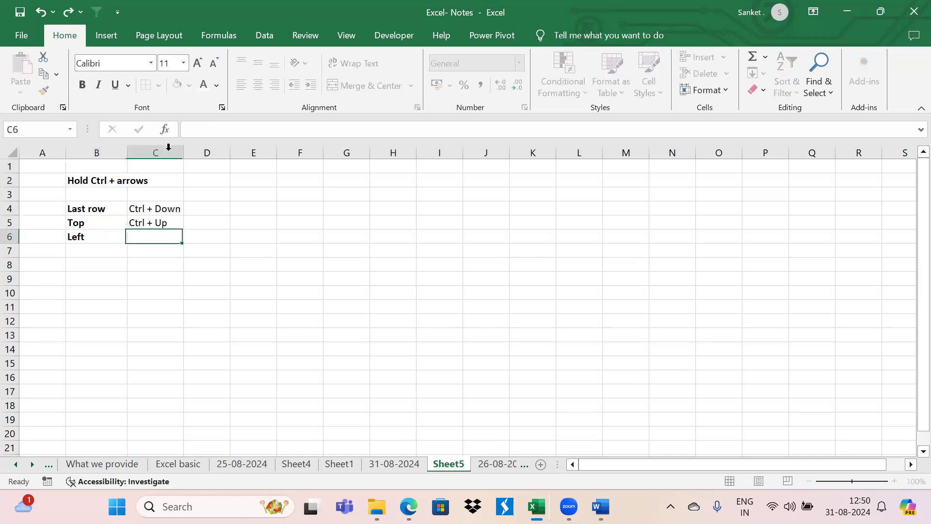
pyautogui.press('Return')
pyautogui.write('Right')
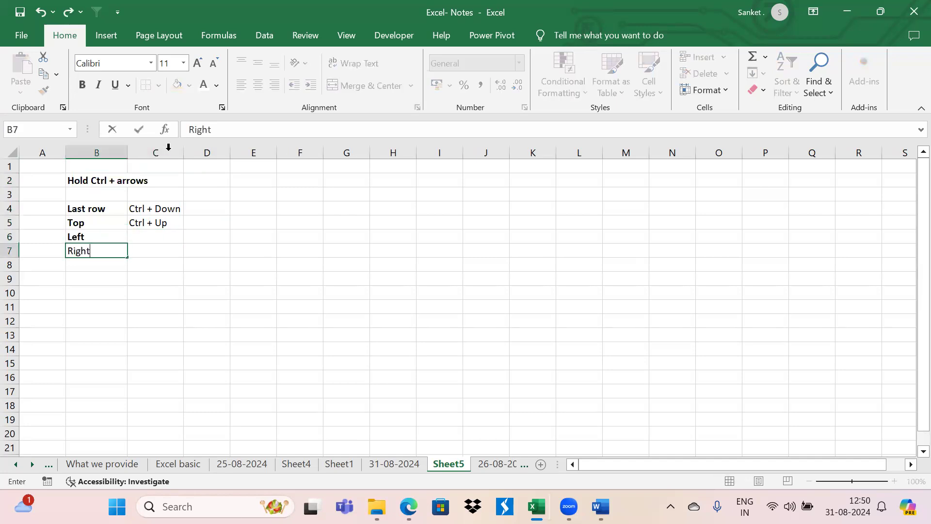
pyautogui.hotkey('ctrl', 'Return')
# - Enter "Ctrl + Left" in cell C6 and "Ctrl + right" in cell C7
pyautogui.press('Tab')
pyautogui.press('Up')
pyautogui.write('Ctrl + ')
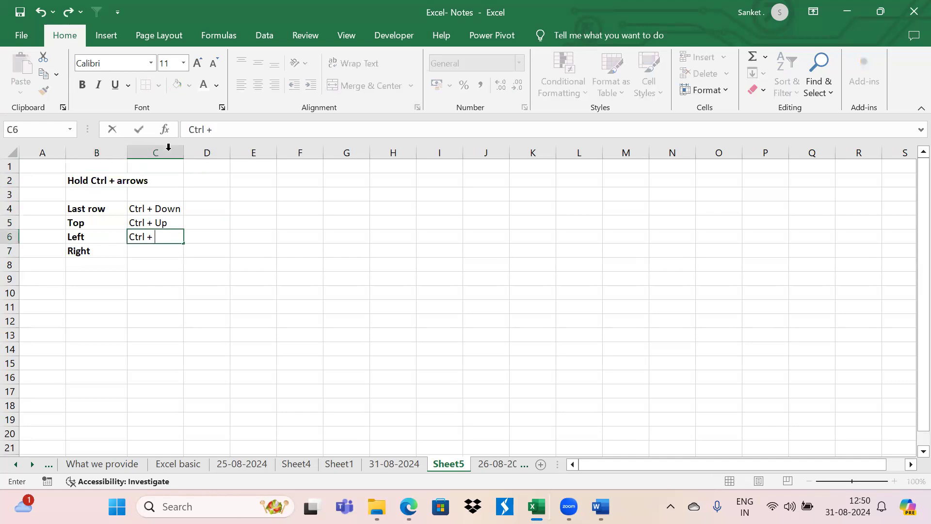
pyautogui.write('Left')
pyautogui.press('Return')
pyautogui.write('Ctrl ')
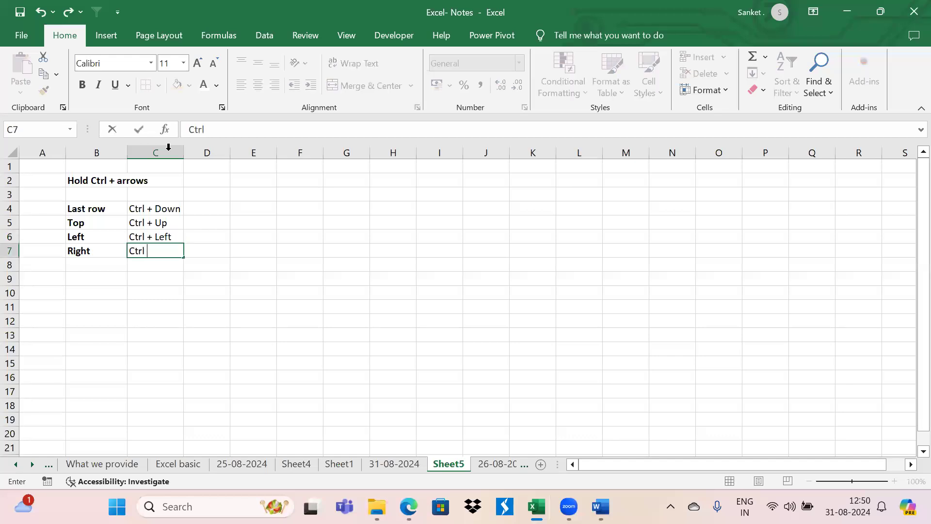
pyautogui.write('+ right')
pyautogui.press('Tab')
pyautogui.press('Return')
# - From cell A10, jump to the last column of row 10 and back to column A
pyautogui.press('Left')
pyautogui.press('Down')
pyautogui.press('Down')
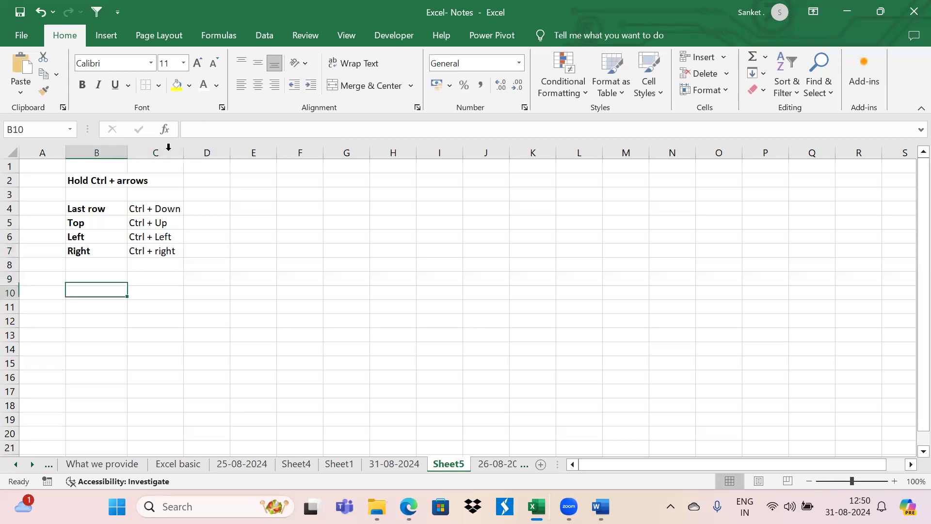
pyautogui.press('Left')
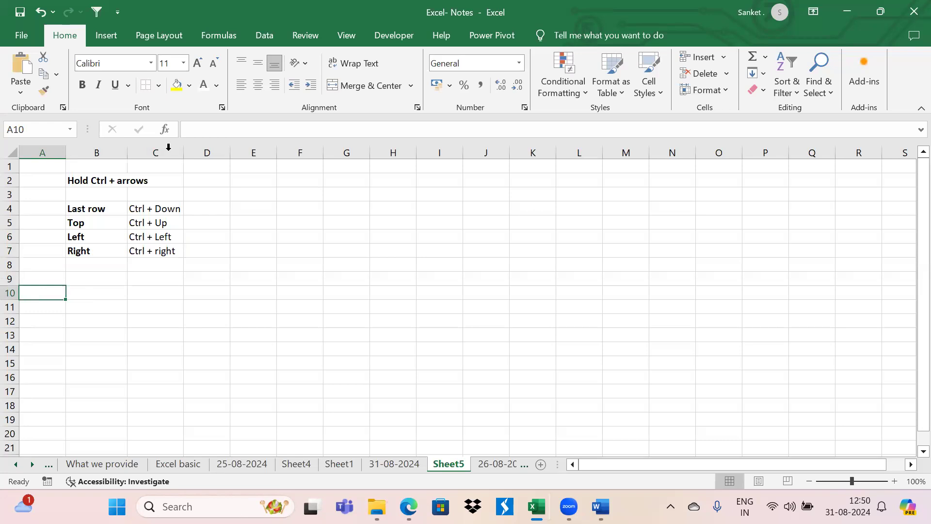
pyautogui.hotkey('ctrl', 'Right')
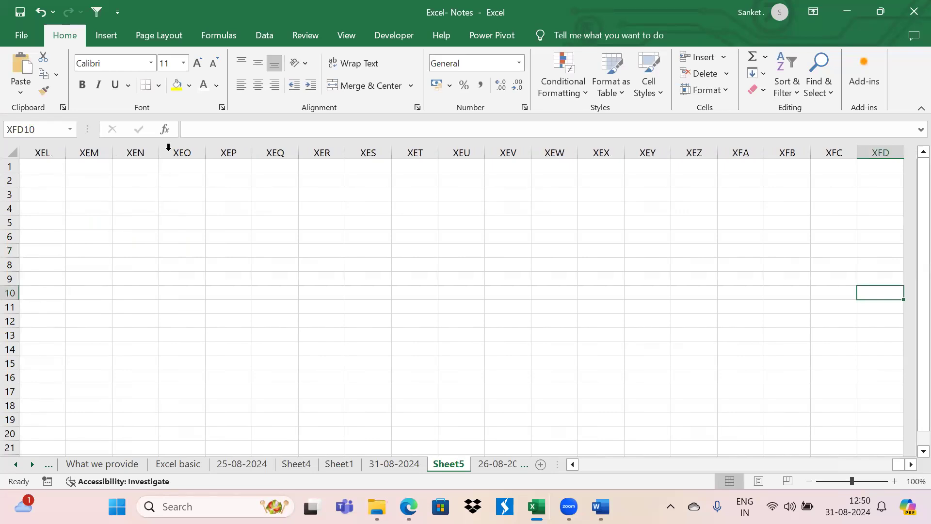
pyautogui.hotkey('ctrl', 'Left')
pyautogui.press('Up')
pyautogui.press('Up')
pyautogui.press('Up')
pyautogui.press('Up')
pyautogui.press('Up')
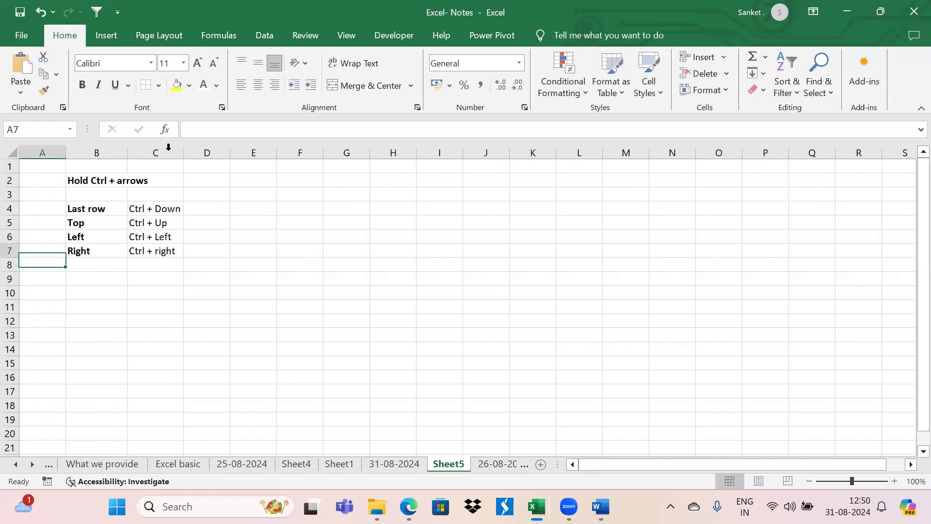
pyautogui.press('Up')
pyautogui.press('Right')
pyautogui.press('Up')
pyautogui.press('Up')
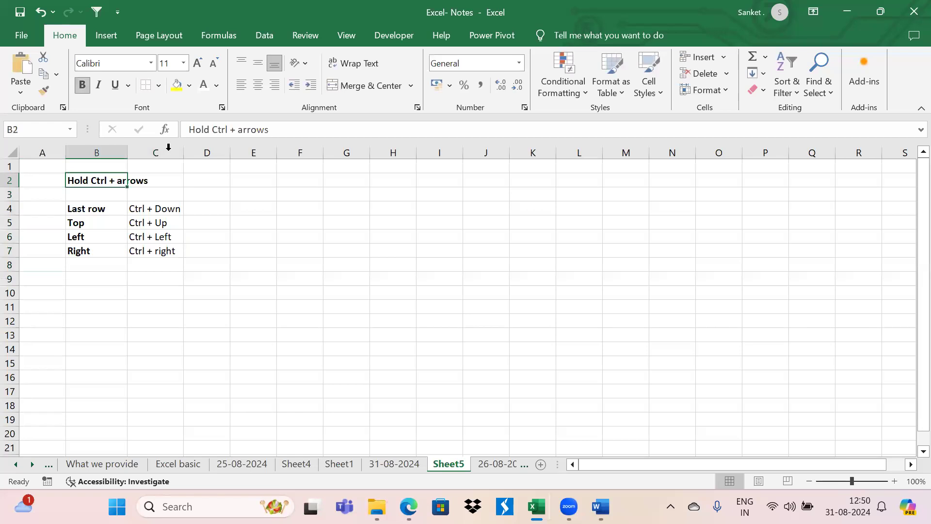
pyautogui.scroll(-11, 295, 232)
pyautogui.scroll(11, 295, 232)
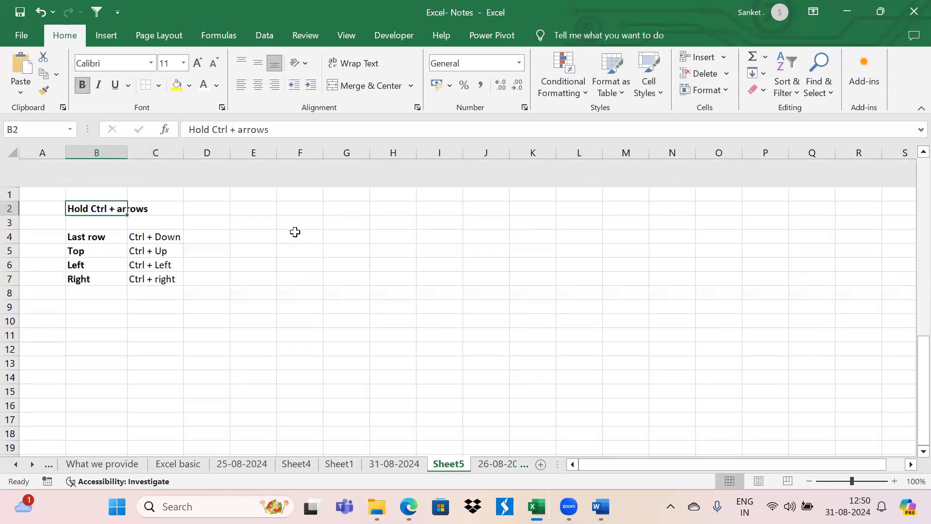
pyautogui.hotkey('ctrl', 'Down')
pyautogui.click(292, 268)
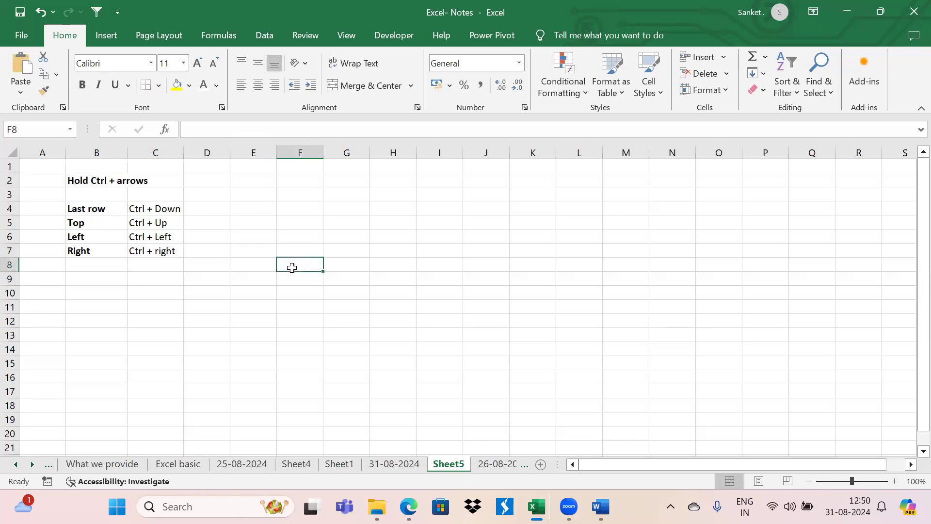
pyautogui.press('Left')
pyautogui.press('Left')
pyautogui.press('Down')
pyautogui.press('Down')
pyautogui.press('Down')
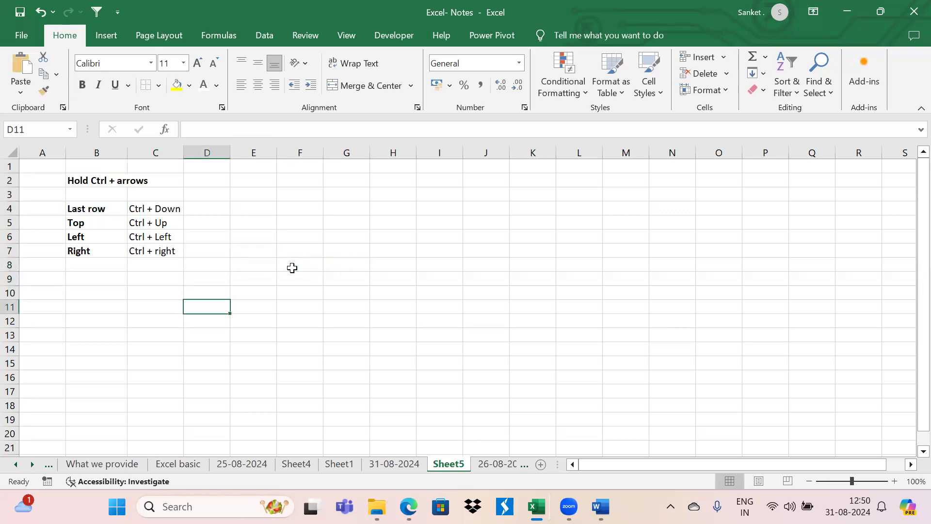
# - Select the shortcut list in B4:C7 and apply all borders to it
pyautogui.press('Left')
pyautogui.press('Up')
pyautogui.press('Up')
pyautogui.press('Up')
pyautogui.press('Up')
pyautogui.press('Left')
pyautogui.press('Left')
pyautogui.press('Up')
pyautogui.press('Up')
pyautogui.press('Up')
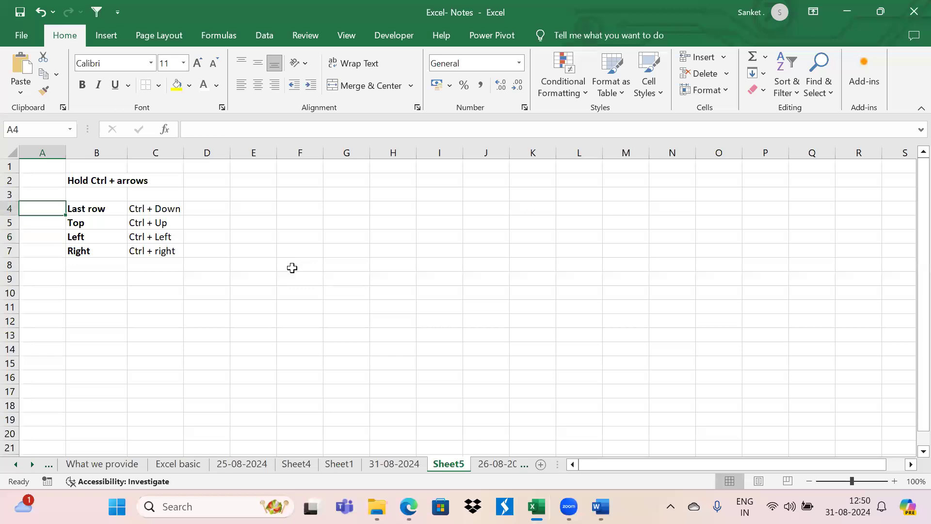
pyautogui.press('Right')
pyautogui.hotkey('shift', 'Right')
pyautogui.hotkey('shift', 'Down')
pyautogui.hotkey('shift', 'Down')
pyautogui.hotkey('shift', 'Down')
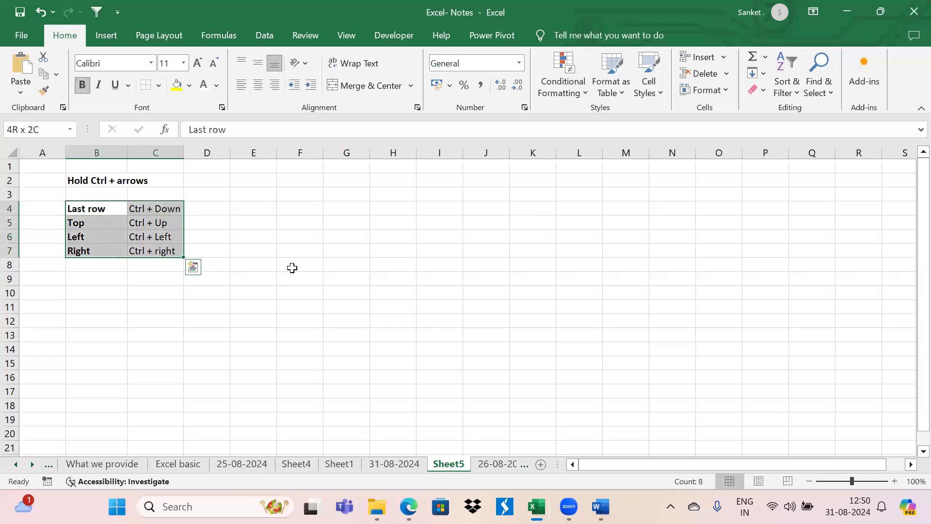
pyautogui.hotkey('ctrl', 'c')
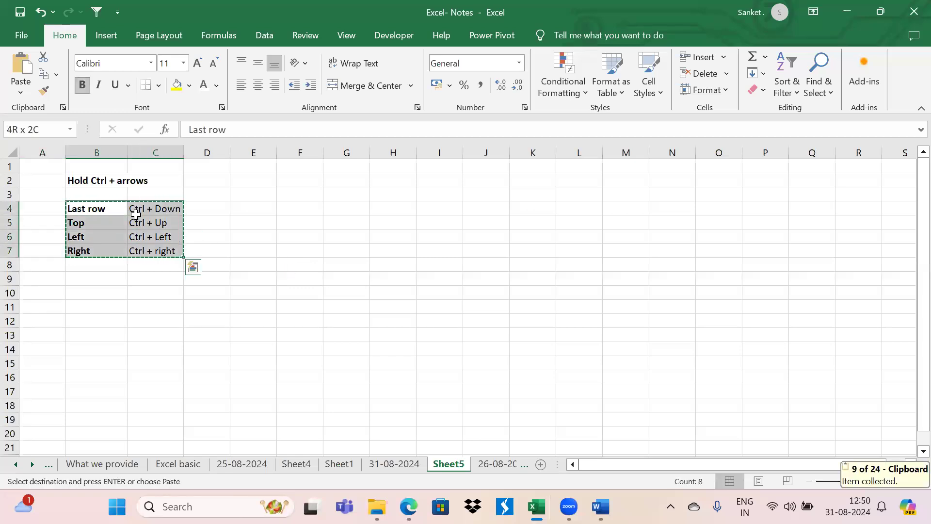
pyautogui.press('h')
pyautogui.press('b')
pyautogui.press('a')
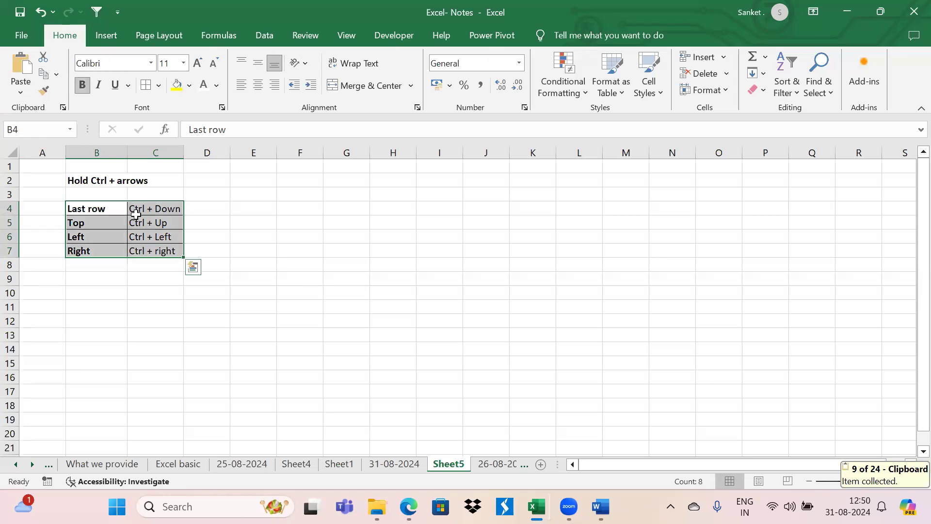
# - Hide the gridlines on Sheet5
pyautogui.press('Right')
pyautogui.press('Left')
pyautogui.press('Right')
pyautogui.press('Left')
pyautogui.hotkey('alt', 'w')
pyautogui.press('v')
pyautogui.press('g')
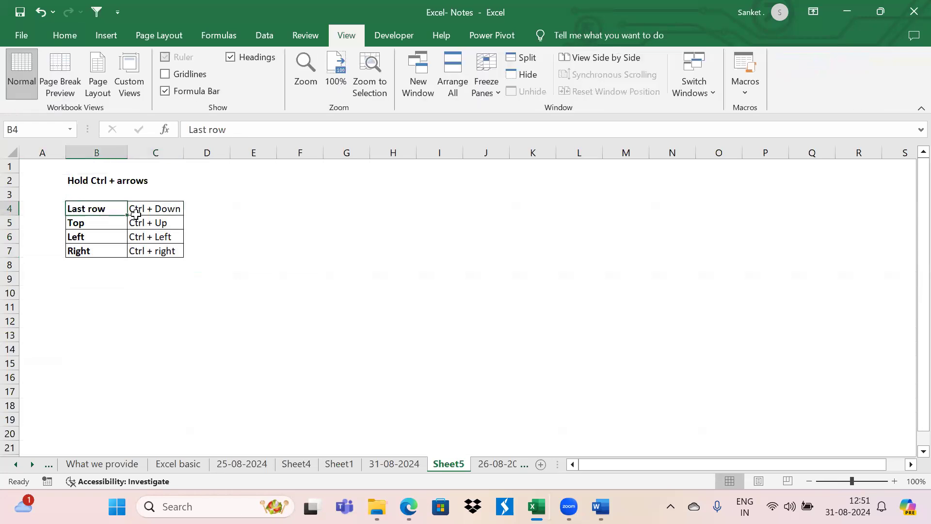
# - Move from B4 to B7 and back cell by cell, and repeat the trip with single jumps to the column block's ends
pyautogui.press('Down')
pyautogui.press('Down')
pyautogui.press('Down')
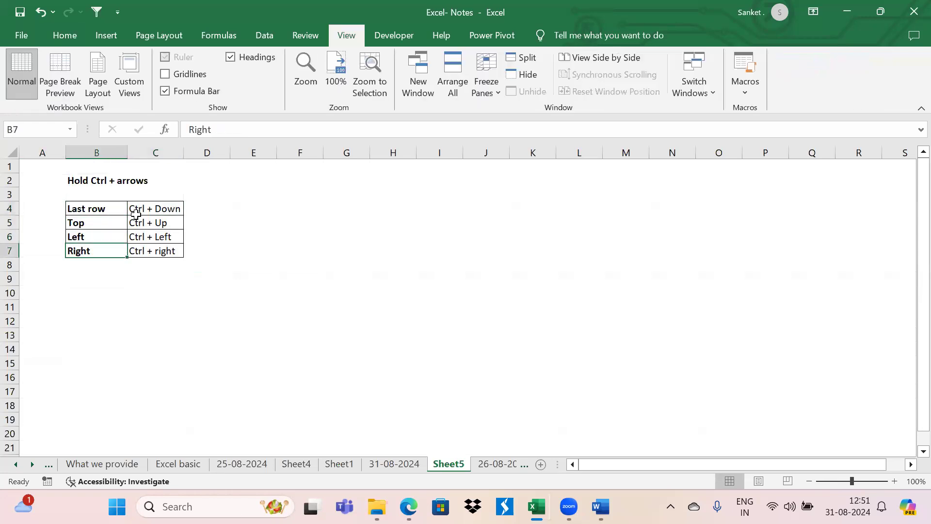
pyautogui.press('Up')
pyautogui.press('Up')
pyautogui.press('Up')
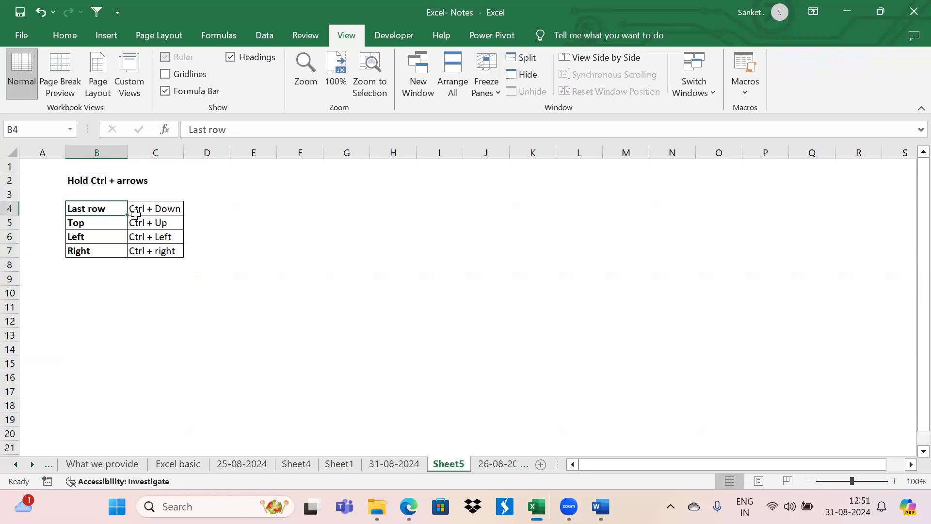
pyautogui.hotkey('ctrl', 'Down')
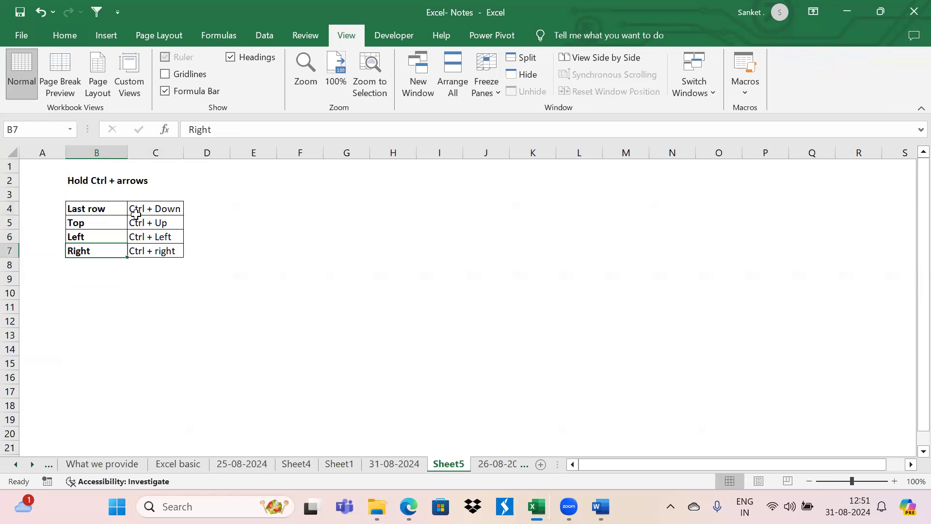
pyautogui.hotkey('ctrl', 'Up')
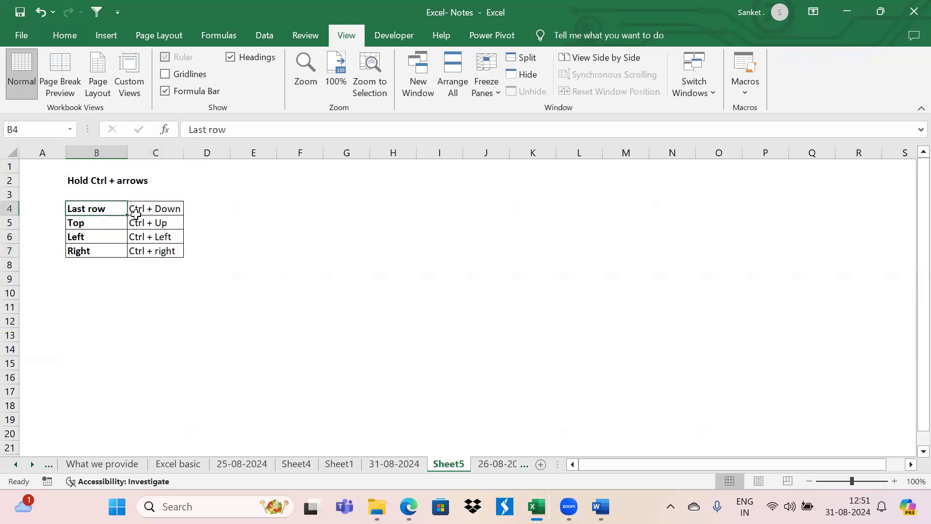
# - Go through the bordered shortcut table B4:C7 cell by cell, matching each label with its shortcut, ending at B4
pyautogui.press('Right')
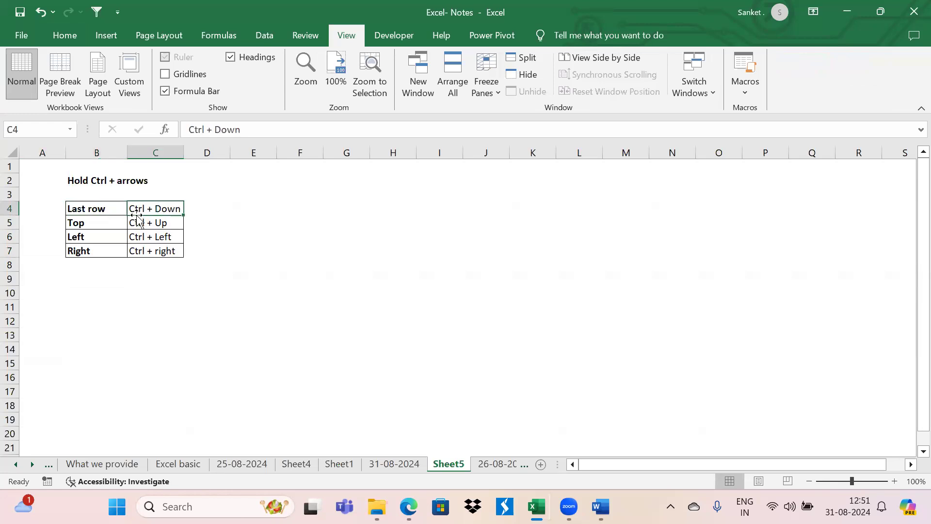
pyautogui.press('Right')
pyautogui.press('Left')
pyautogui.hotkey('shift', 'Down')
pyautogui.hotkey('shift', 'Down')
pyautogui.hotkey('shift', 'Down')
pyautogui.press('Up')
pyautogui.press('Left')
pyautogui.press('Down')
pyautogui.press('Right')
pyautogui.press('Left')
pyautogui.press('Right')
pyautogui.press('Left')
pyautogui.press('Down')
pyautogui.press('Right')
pyautogui.press('Left')
pyautogui.press('Down')
pyautogui.press('Right')
pyautogui.press('Left')
pyautogui.press('Down')
pyautogui.press('Down')
pyautogui.press('Right')
pyautogui.press('Up')
pyautogui.press('Left')
pyautogui.press('Up')
pyautogui.press('Right')
pyautogui.press('Up')
pyautogui.press('Up')
pyautogui.press('Left')
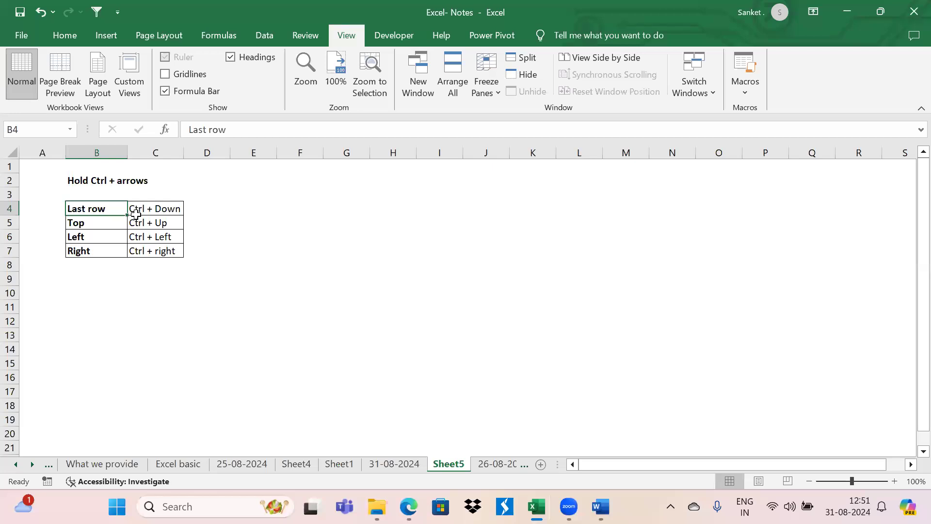
# - With cell C6 selected, open the Find and Replace dialog and close it without searching
pyautogui.click(152, 236)
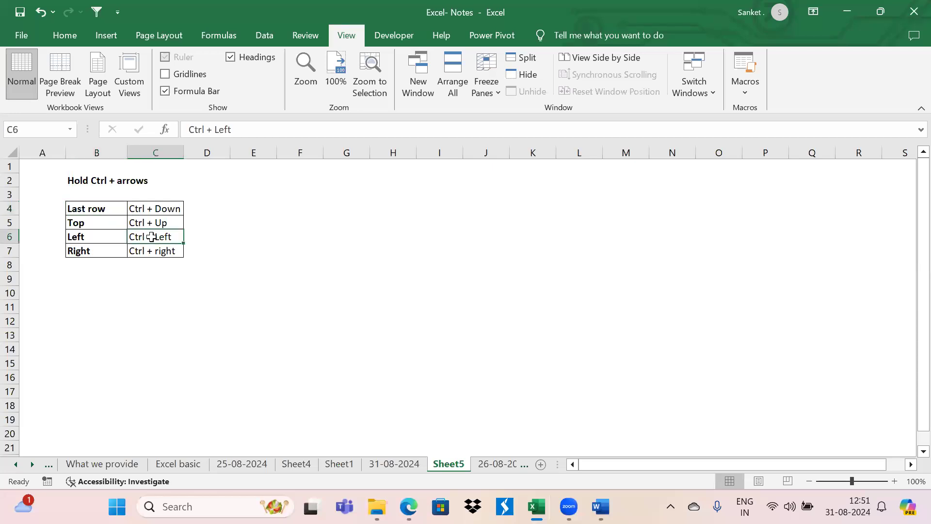
pyautogui.click(67, 35)
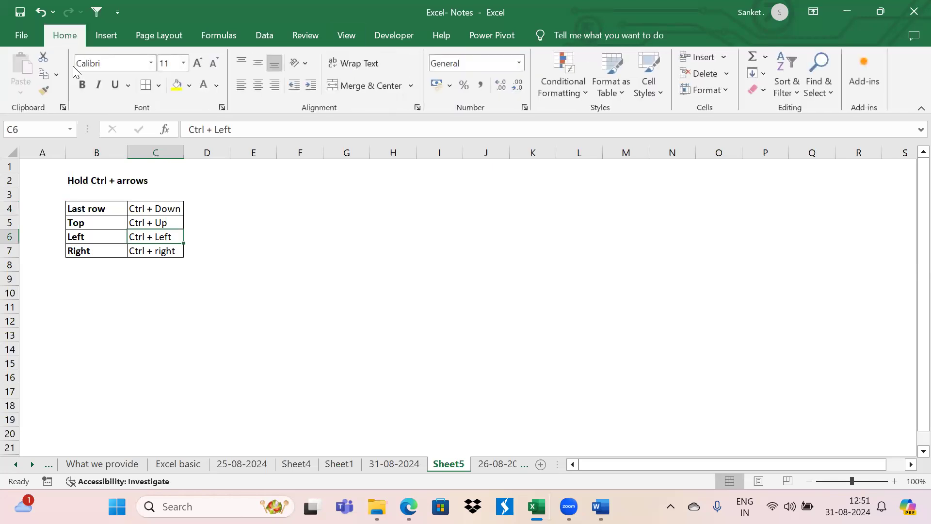
pyautogui.hotkey('ctrl', 'f')
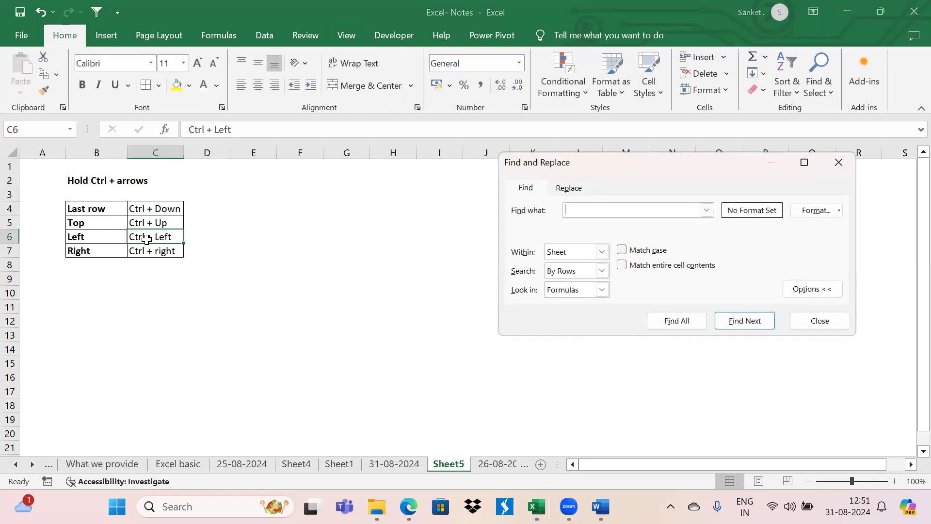
pyautogui.click(819, 320)
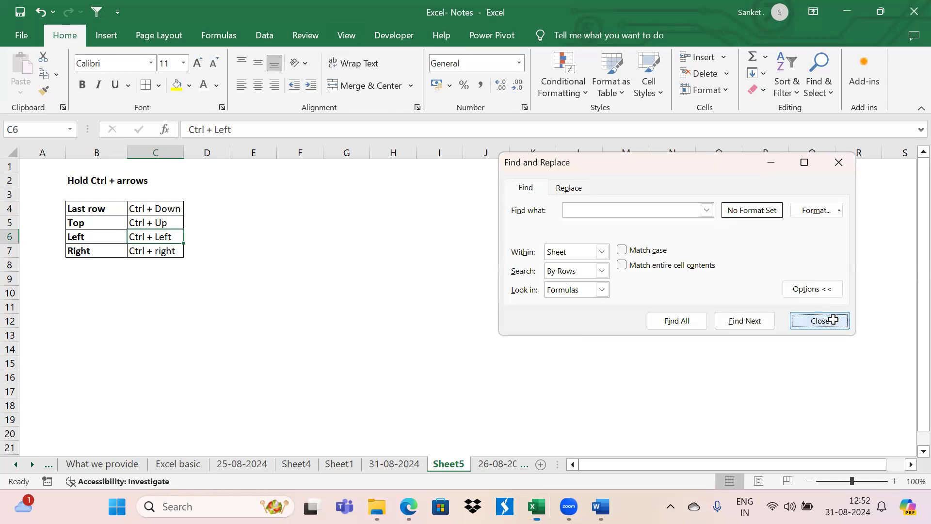
# - Open the Go To dialog and close it without jumping, and fill cell C6 with yellow
pyautogui.hotkey('ctrl', 'g')
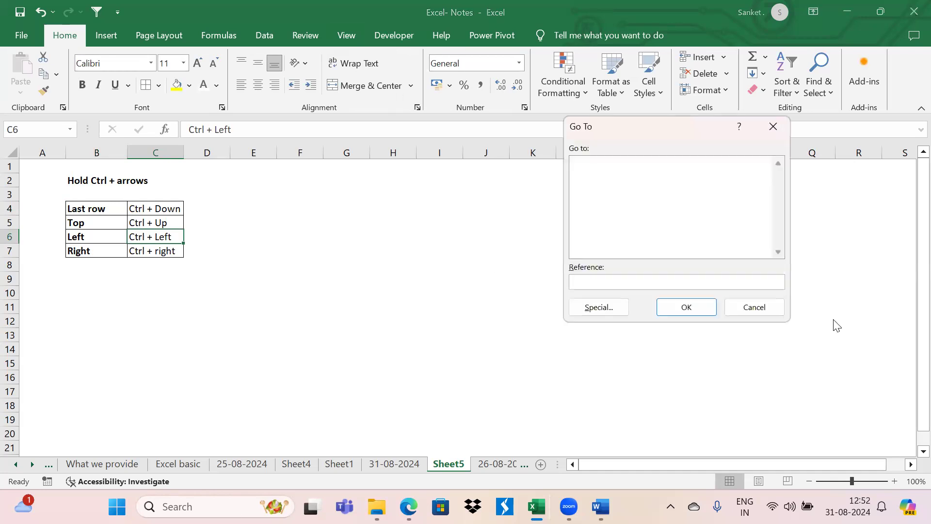
pyautogui.click(749, 308)
pyautogui.press('F4')
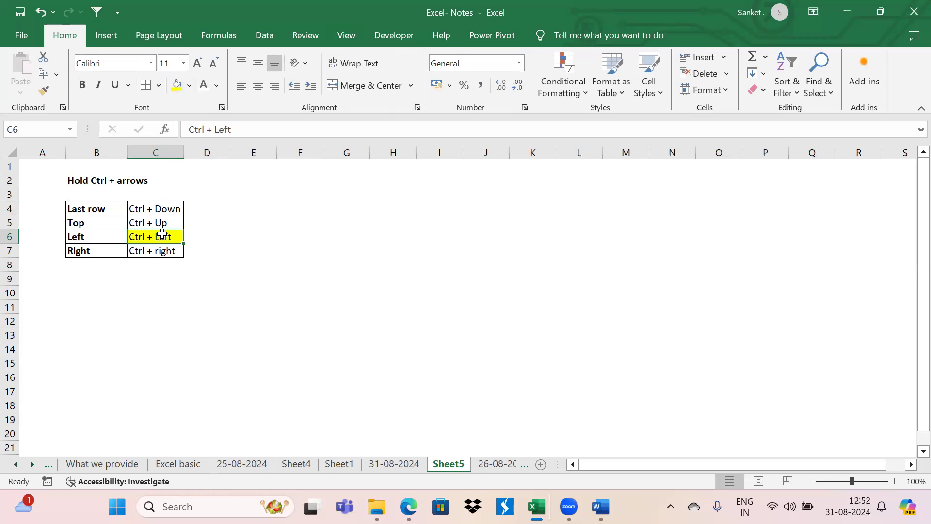
# - Enter "C6" in cell G4 and make it bold
pyautogui.press('Right')
pyautogui.press('Left')
pyautogui.press('Right')
pyautogui.press('Right')
pyautogui.press('Right')
pyautogui.press('Right')
pyautogui.press('Up')
pyautogui.press('Up')
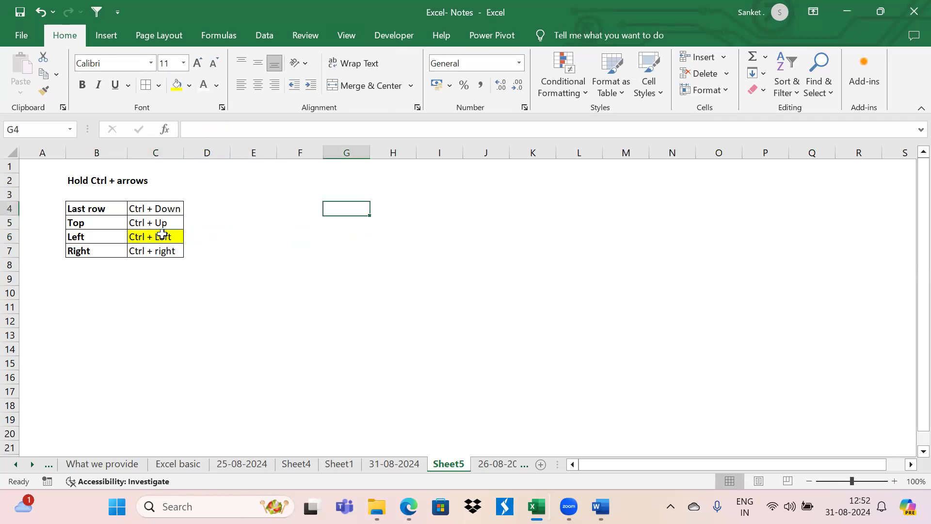
pyautogui.write('C6')
pyautogui.hotkey('ctrl', 'Return')
pyautogui.hotkey('ctrl', 'b')
# - From cell A1, jump to cell C6 by entering its address in the Name Box
pyautogui.click(42, 165)
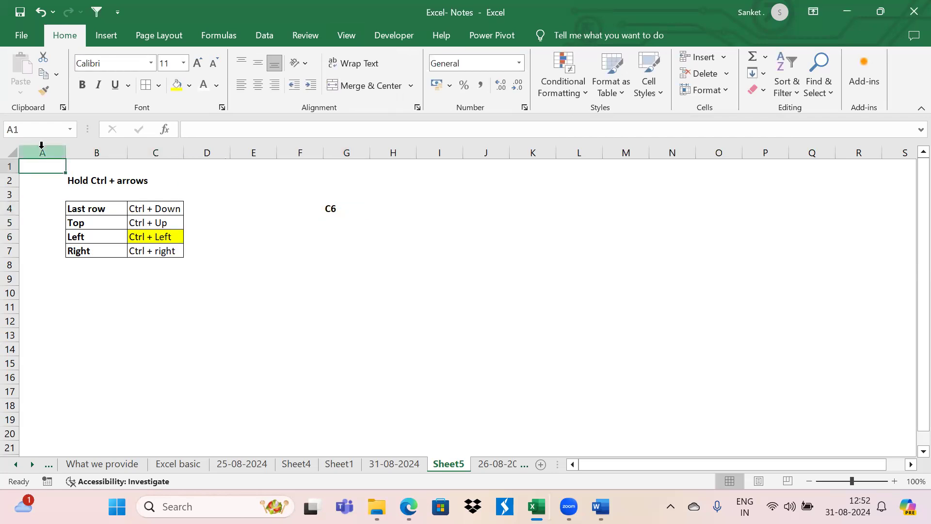
pyautogui.click(39, 128)
pyautogui.write('C1')
pyautogui.press('BackSpace')
pyautogui.write('6')
pyautogui.press('Return')
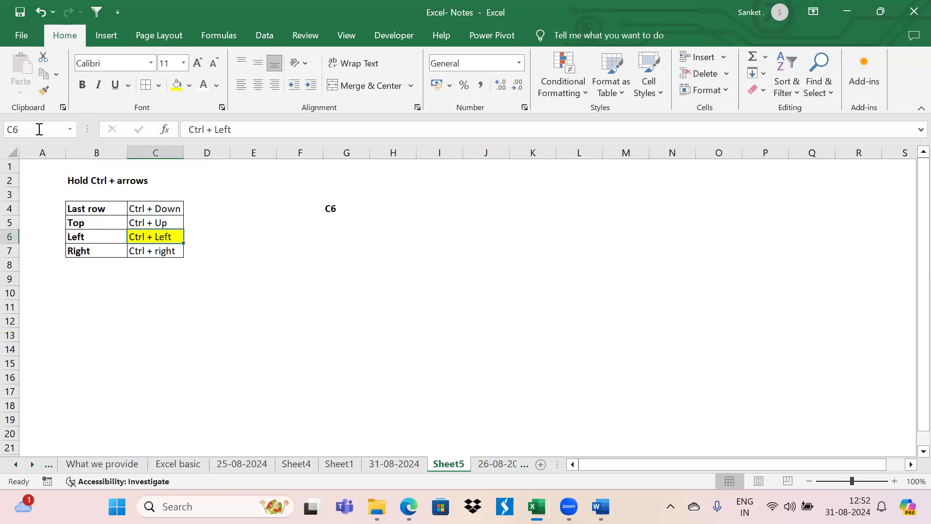
# - Replace the text in cell G4 with "Name box", kept in bold
pyautogui.click(39, 130)
pyautogui.click(366, 193)
pyautogui.click(344, 212)
pyautogui.hotkey('ctrl', 'b')
pyautogui.write('name')
pyautogui.press('Tab')
pyautogui.click(343, 214)
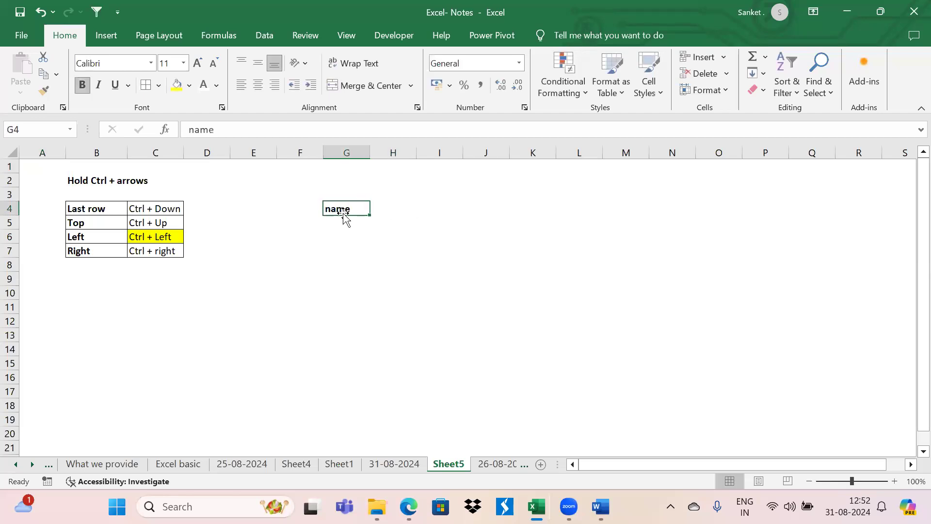
pyautogui.write('Name b')
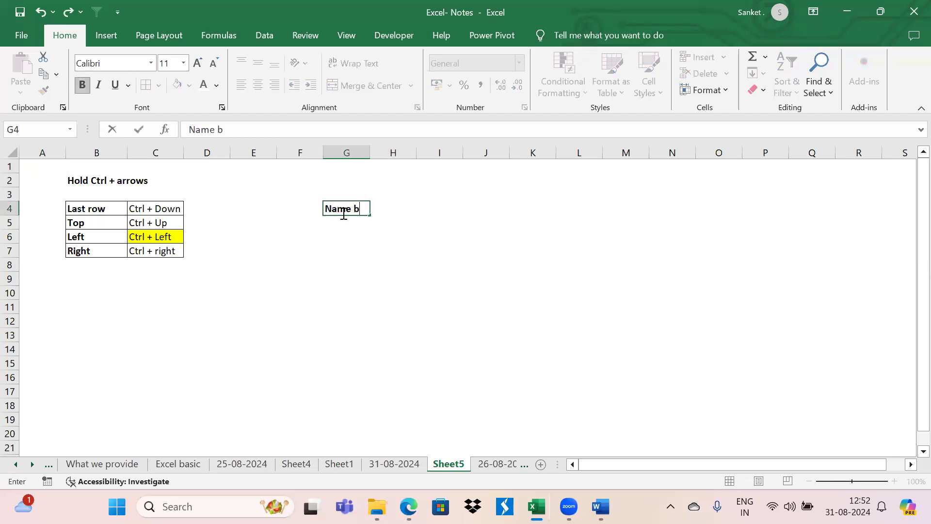
pyautogui.write('ox')
pyautogui.press('Return')
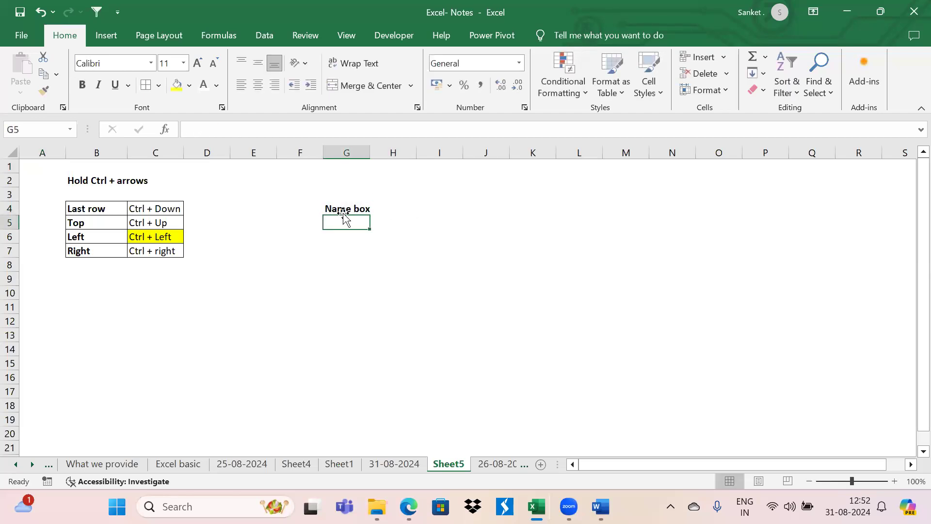
# - Enter "Ctrl + G" in bold in cell G5, under the Name box entry
pyautogui.write('Ct')
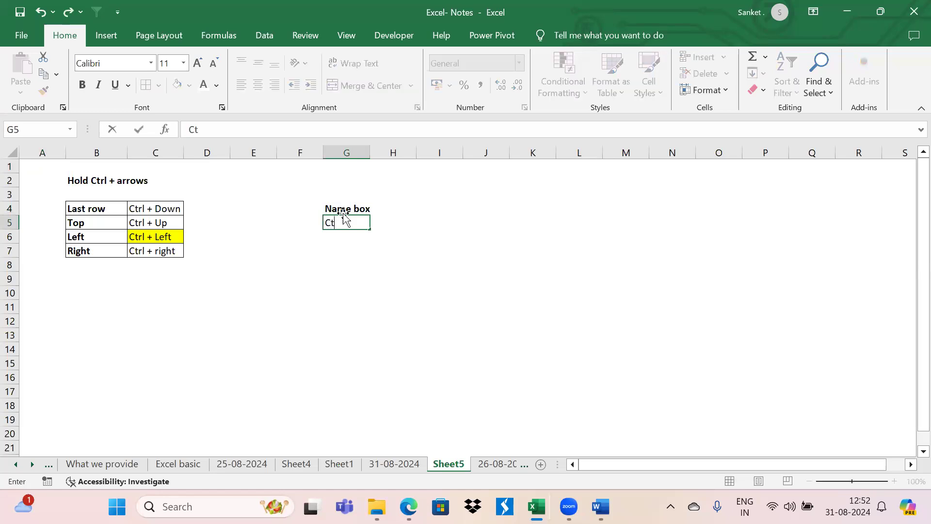
pyautogui.write('rl + G')
pyautogui.hotkey('ctrl', 'Return')
pyautogui.hotkey('ctrl', 'b')
# - Move cell by cell from G5 to the yellow cell C6 and on to empty cell I6
pyautogui.press('Right')
pyautogui.press('Left')
pyautogui.press('Left')
pyautogui.press('Left')
pyautogui.press('Left')
pyautogui.press('Left')
pyautogui.press('Left')
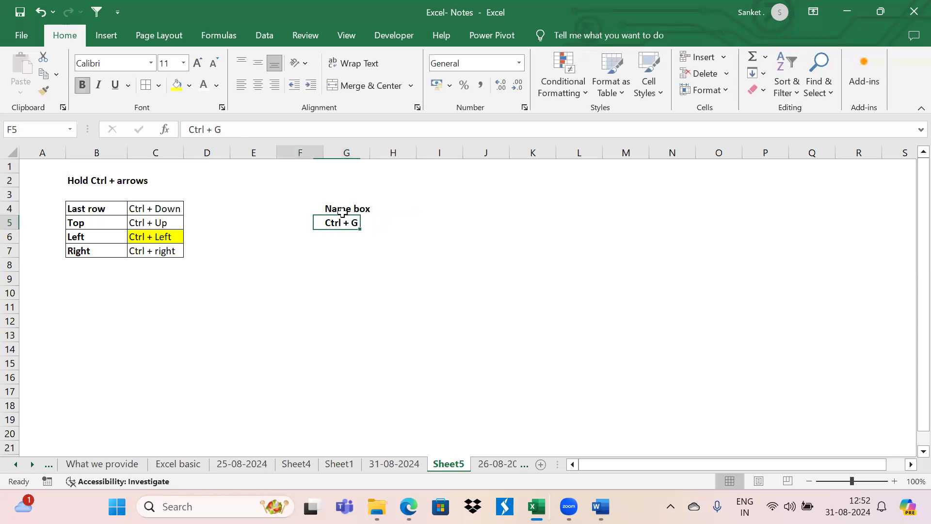
pyautogui.press('Down')
pyautogui.press('Right')
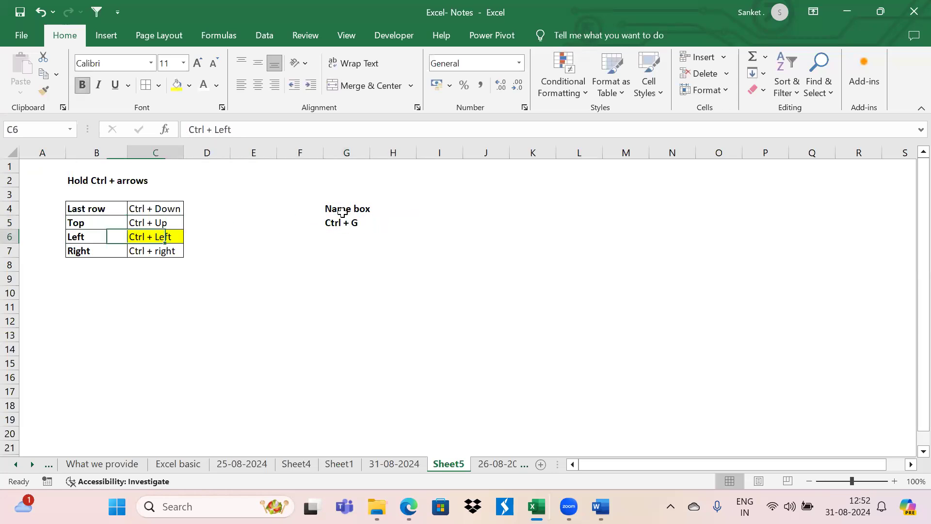
pyautogui.press('Right')
pyautogui.press('Right')
pyautogui.press('Right')
pyautogui.press('Right')
pyautogui.press('Right')
pyautogui.press('Right')
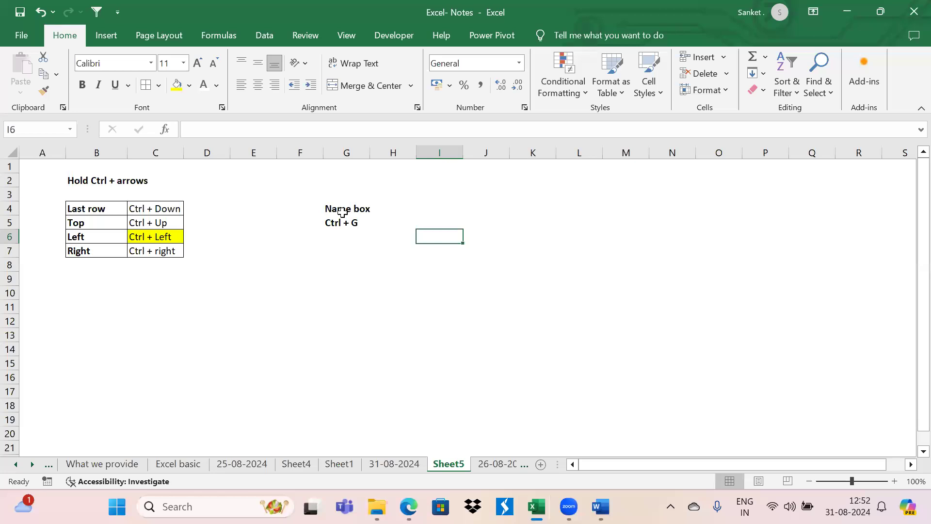
# - Jump from I6 to cell C6 with the Go To command, using C6 as the reference
pyautogui.hotkey('ctrl', 'g')
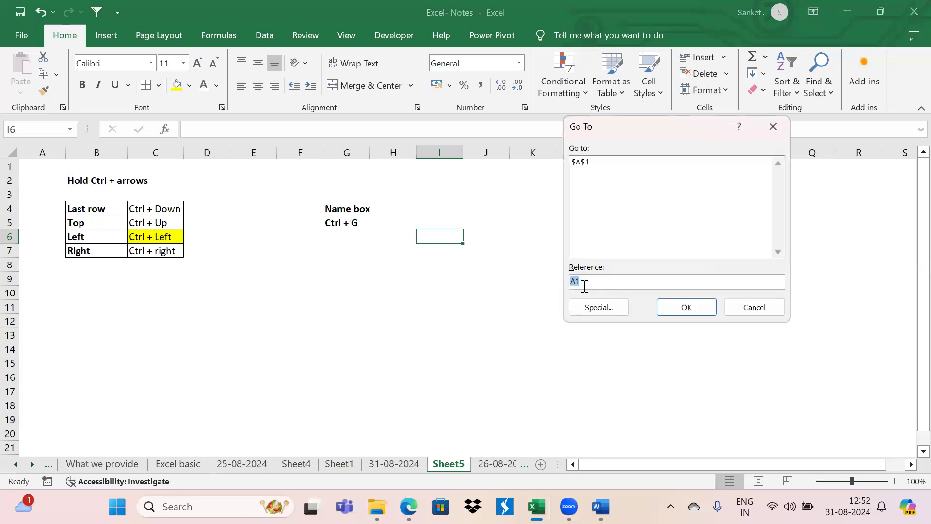
pyautogui.write('C')
pyautogui.press('BackSpace')
pyautogui.write('C6')
pyautogui.moveTo(582, 132); pyautogui.dragTo(609, 169)
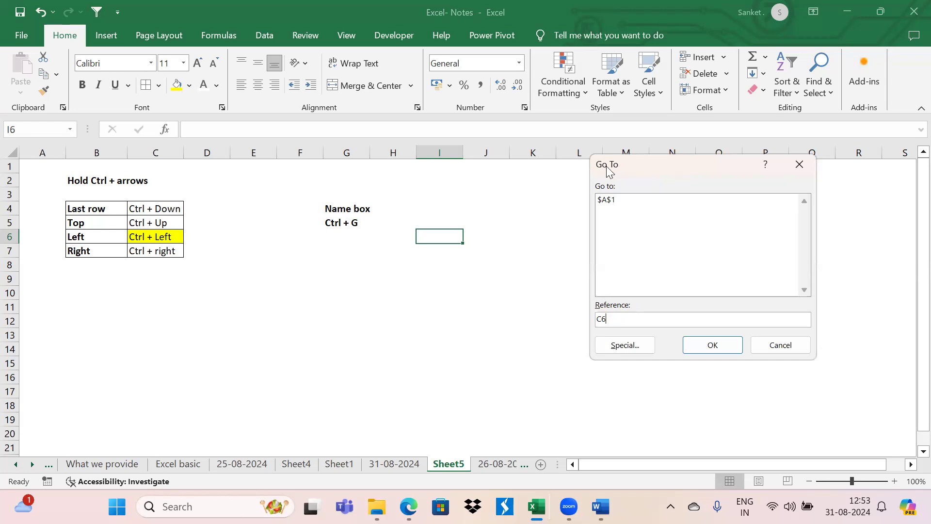
pyautogui.click(713, 345)
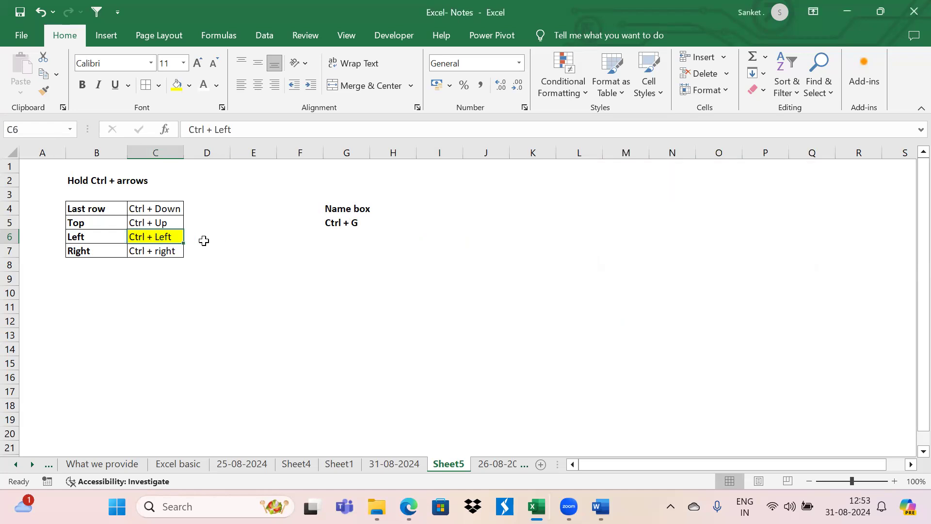
# - Enter "Go to" in cell H5 beside the Ctrl + G entry
pyautogui.press('Right')
pyautogui.press('Right')
pyautogui.press('Right')
pyautogui.press('Right')
pyautogui.press('Right')
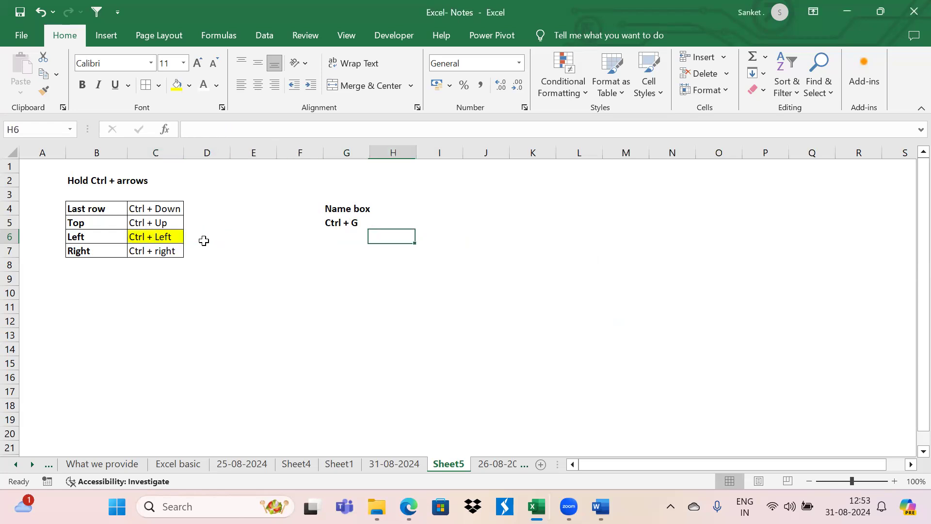
pyautogui.press('Up')
pyautogui.press('Left')
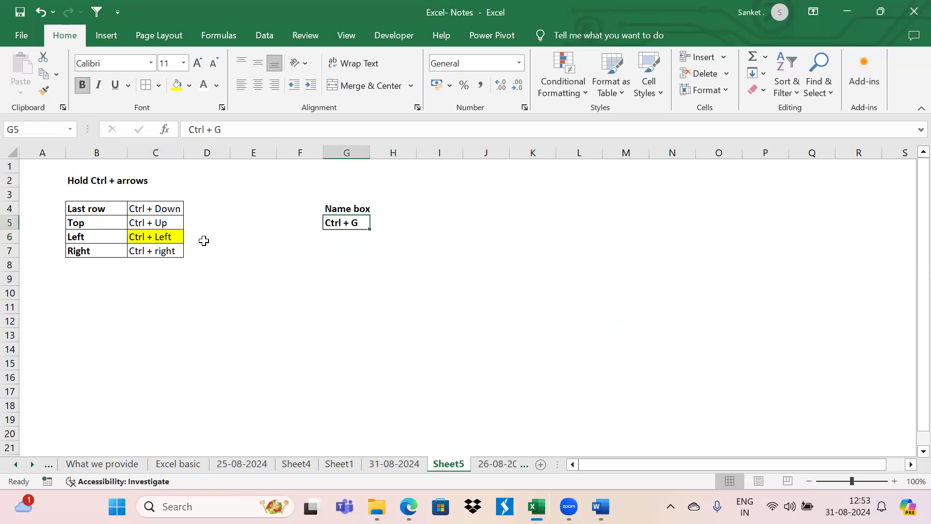
pyautogui.press('Right')
pyautogui.write('Got to')
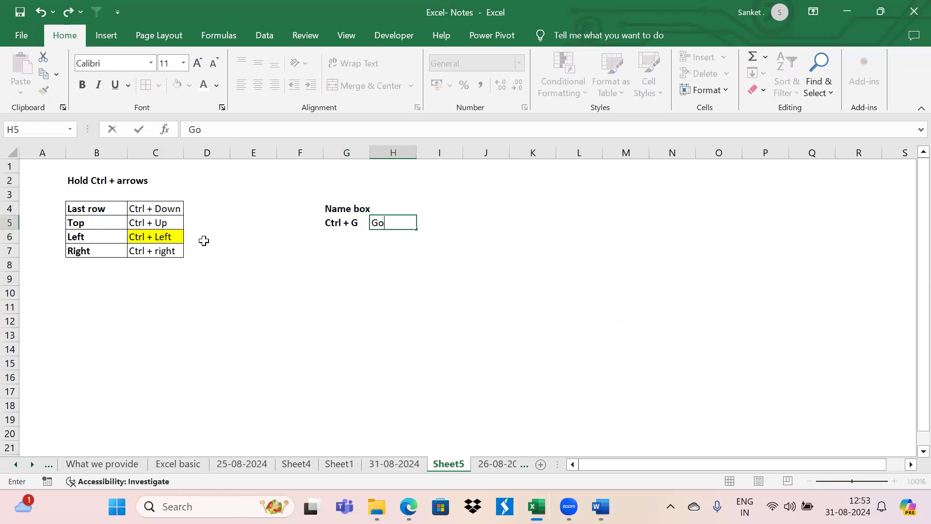
pyautogui.press('BackSpace')
pyautogui.press('BackSpace')
pyautogui.press('BackSpace')
pyautogui.press('BackSpace')
pyautogui.write('to')
pyautogui.hotkey('ctrl', 'Return')
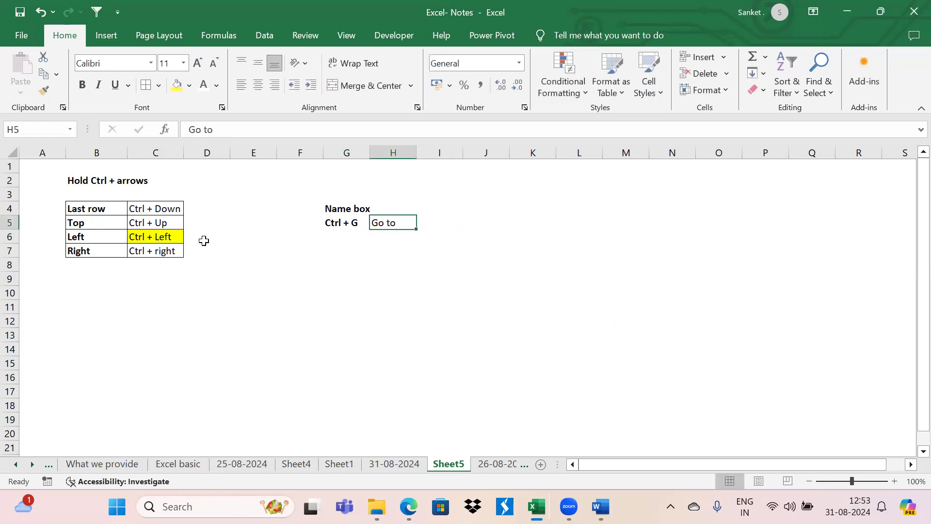
# - Use the Go To command from H5 to return to cell C6
pyautogui.hotkey('ctrl', 'g')
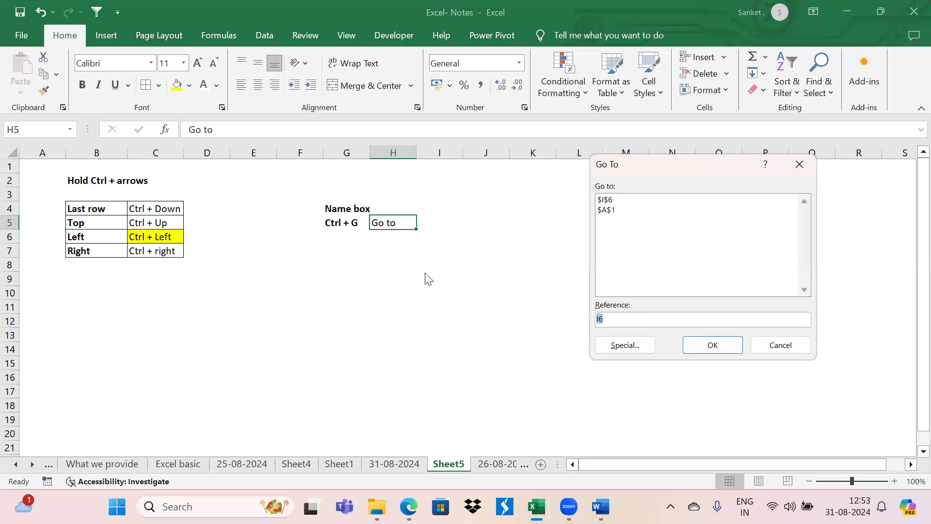
pyautogui.click(609, 318)
pyautogui.press('BackSpace')
pyautogui.press('BackSpace')
pyautogui.write('C6')
pyautogui.click(705, 346)
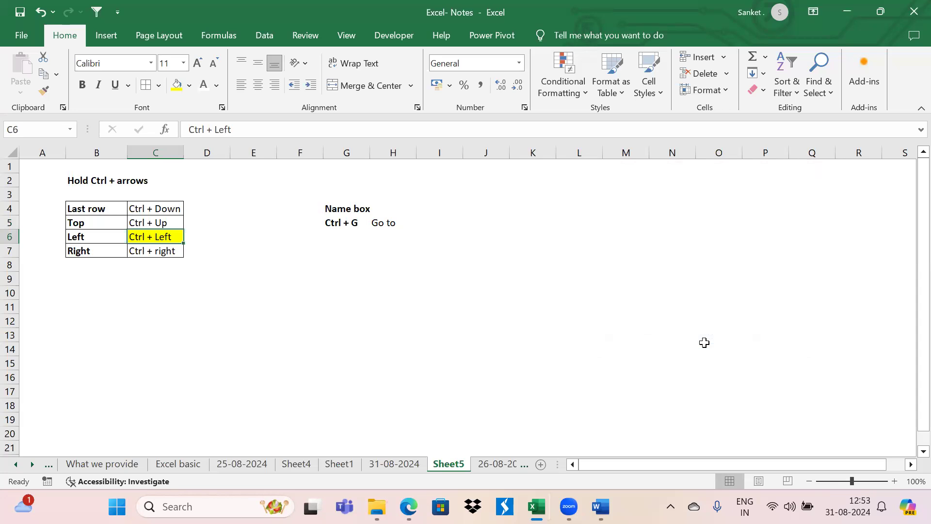
# - Jump to cell G4 through the Name Box
pyautogui.click(39, 129)
pyautogui.write('G4')
pyautogui.press('Return')
# - Number the Name box and Ctrl + G entries 1 and 2 in cells F4 and F5
pyautogui.click(346, 254)
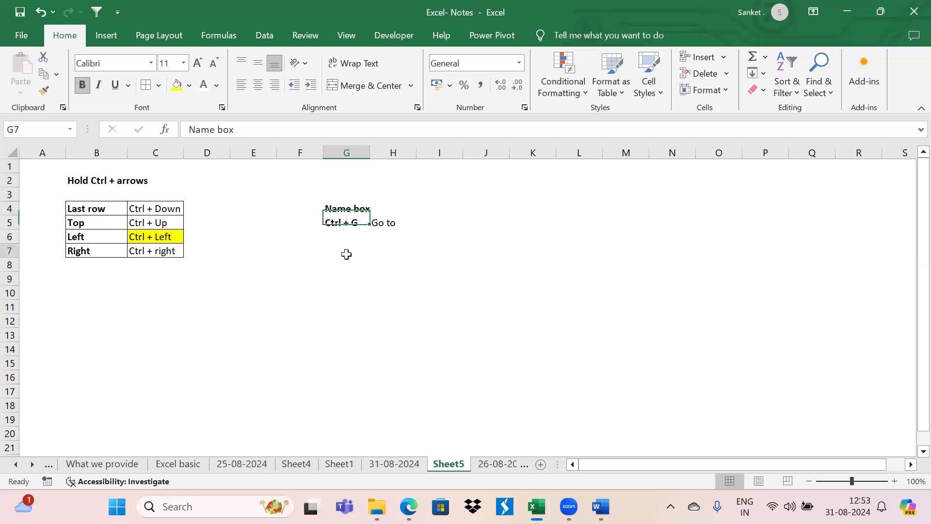
pyautogui.press('Up')
pyautogui.press('Up')
pyautogui.press('Up')
pyautogui.press('Left')
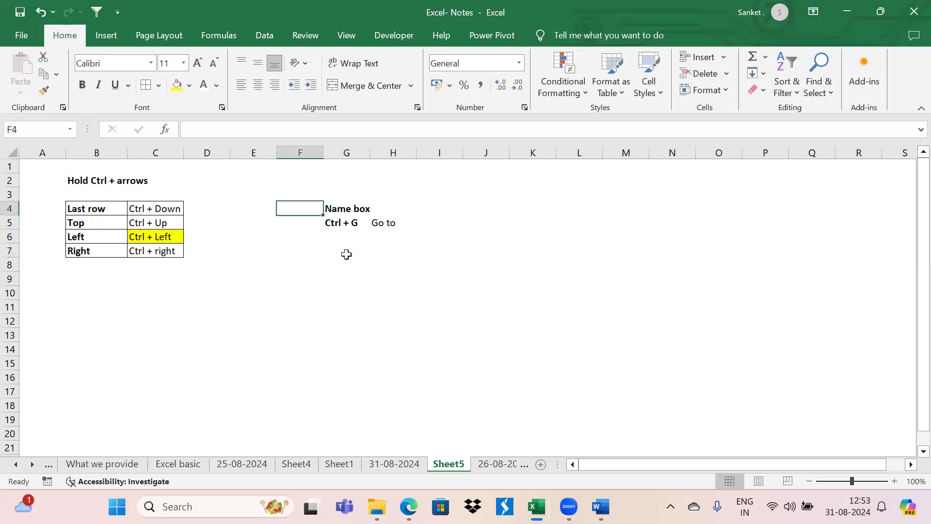
pyautogui.write('1')
pyautogui.press('Return')
pyautogui.write('2')
pyautogui.press('Return')
pyautogui.press('Right')
pyautogui.press('Left')
pyautogui.press('Up')
pyautogui.press('Up')
pyautogui.press('Right')
pyautogui.press('Right')
pyautogui.press('Right')
pyautogui.press('Right')
pyautogui.press('Right')
# - Select several cells such as L10, L6 and M9, ending at yellow C6, and compare each with its Name Box address
pyautogui.click(587, 290)
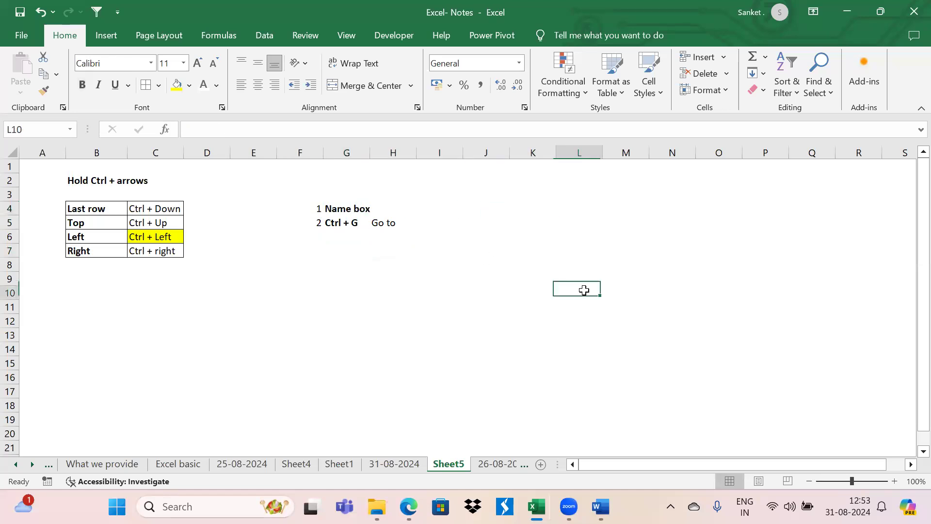
pyautogui.click(31, 130)
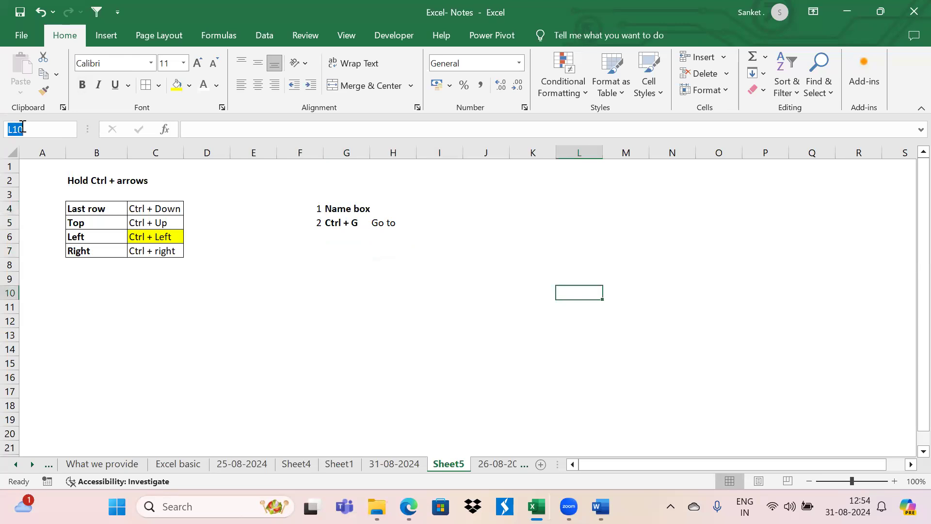
pyautogui.click(559, 233)
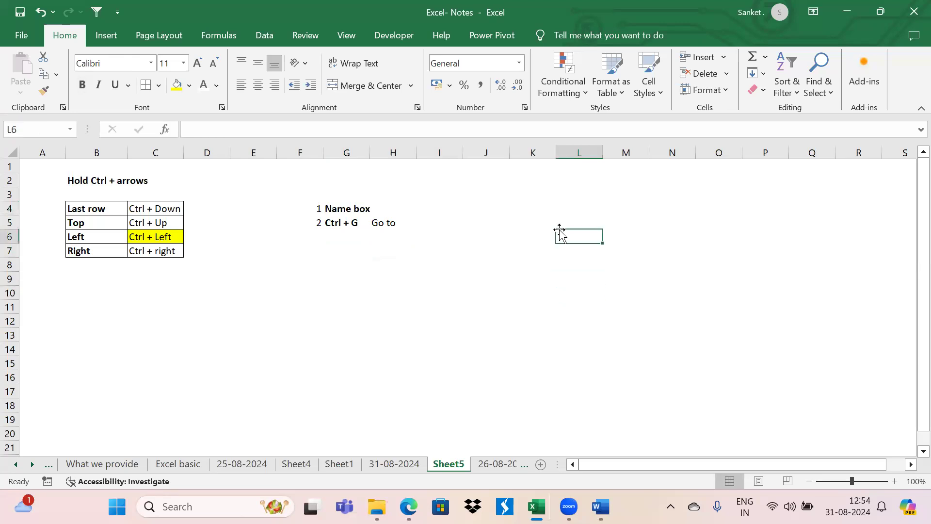
pyautogui.click(697, 289)
pyautogui.click(630, 278)
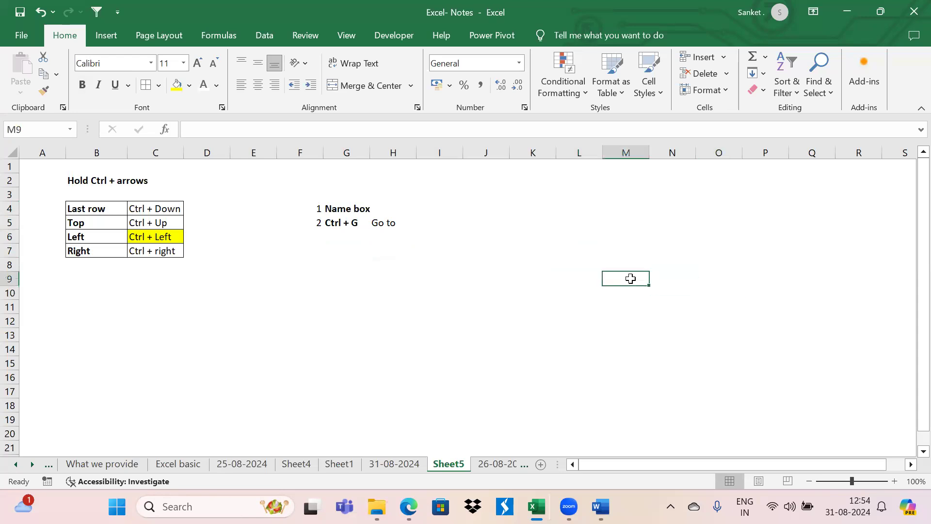
pyautogui.click(464, 280)
pyautogui.click(175, 237)
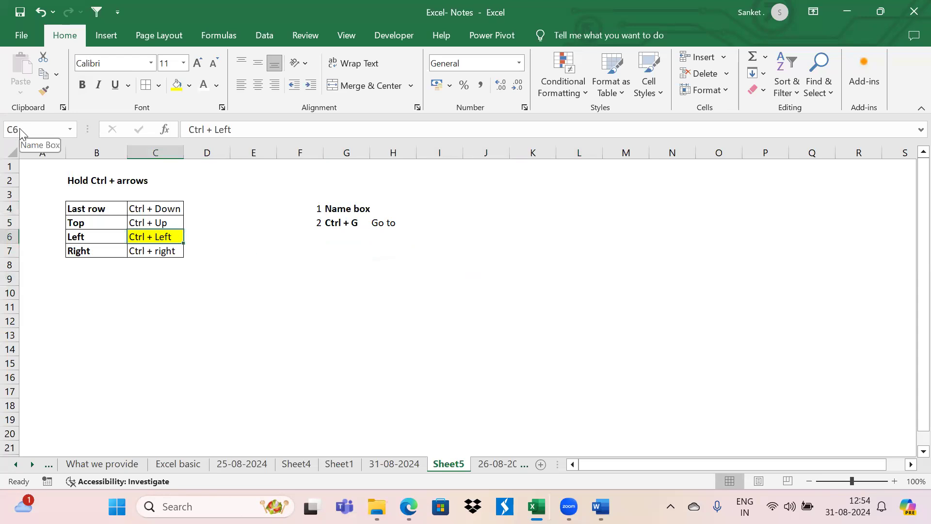
# - Relate C6's Name Box address to its column letter and row number by selecting column C, row 6 and cell C6, ending on row 3
pyautogui.click(140, 152)
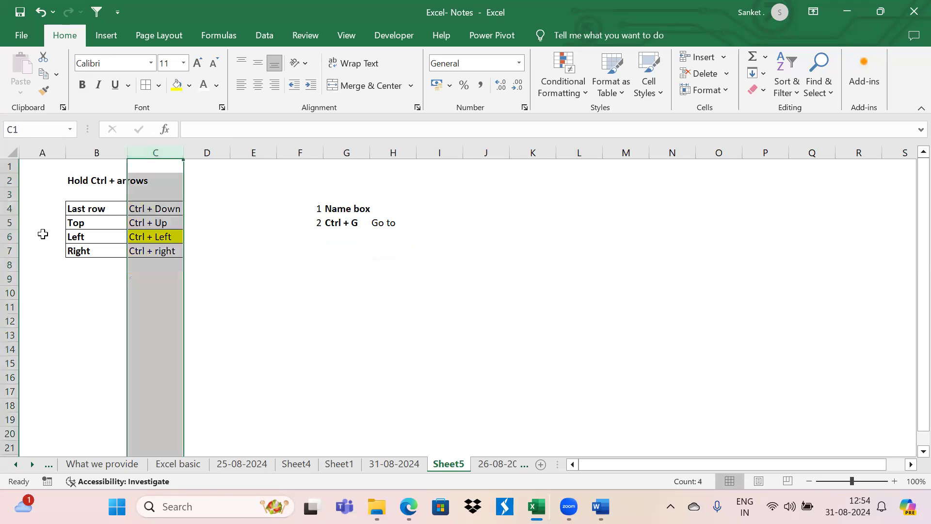
pyautogui.click(10, 236)
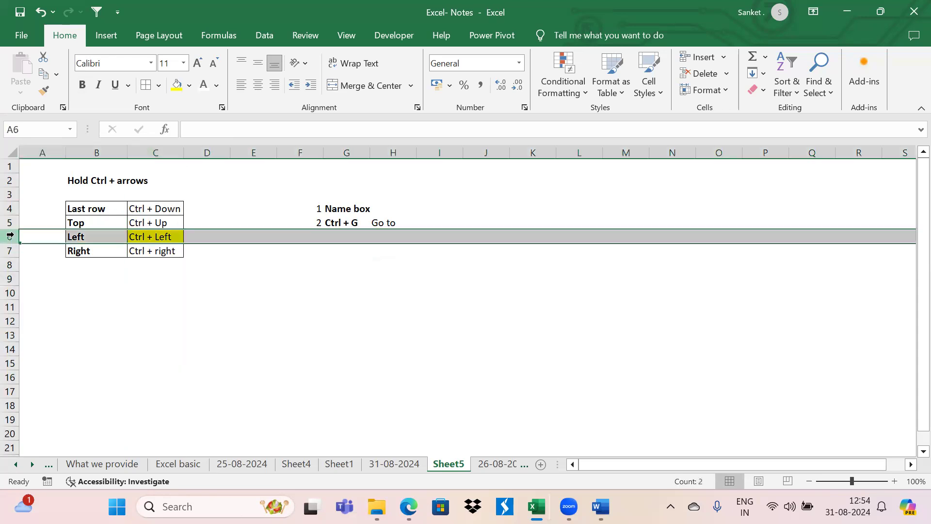
pyautogui.click(162, 235)
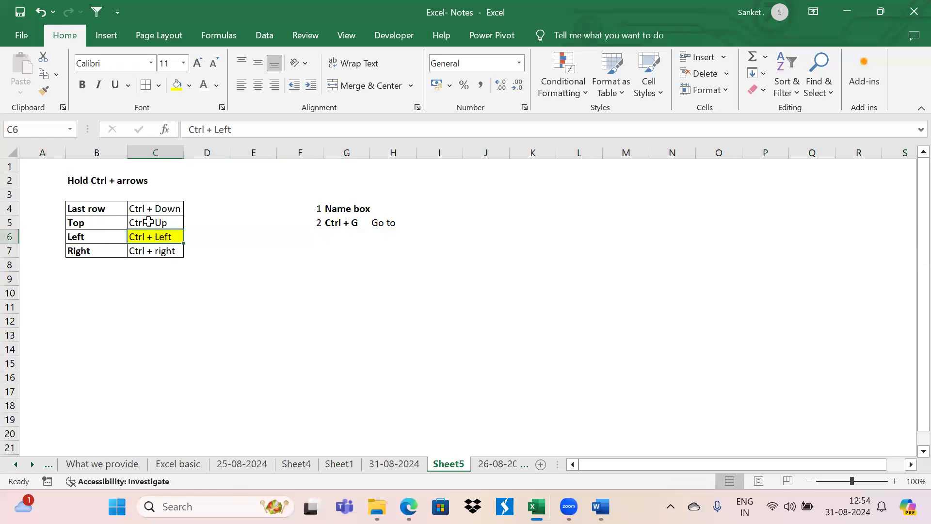
pyautogui.click(31, 122)
pyautogui.click(155, 152)
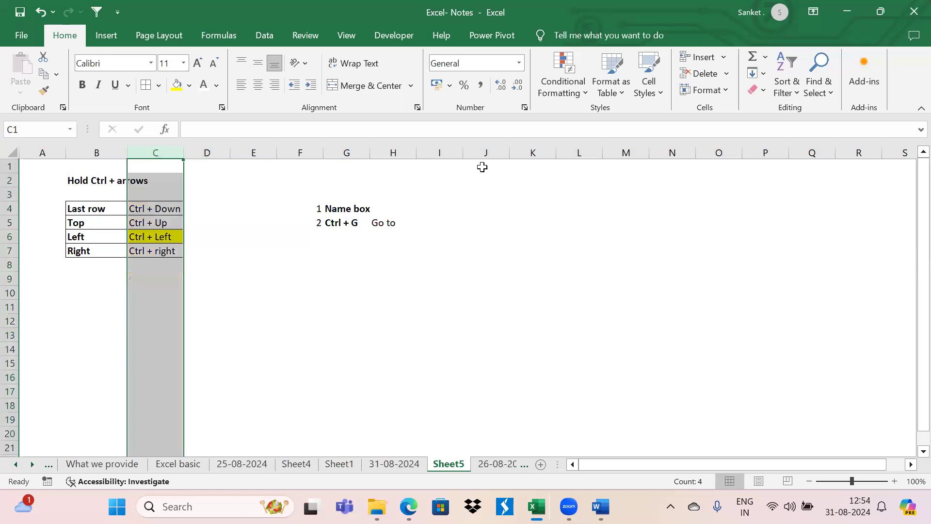
pyautogui.click(10, 194)
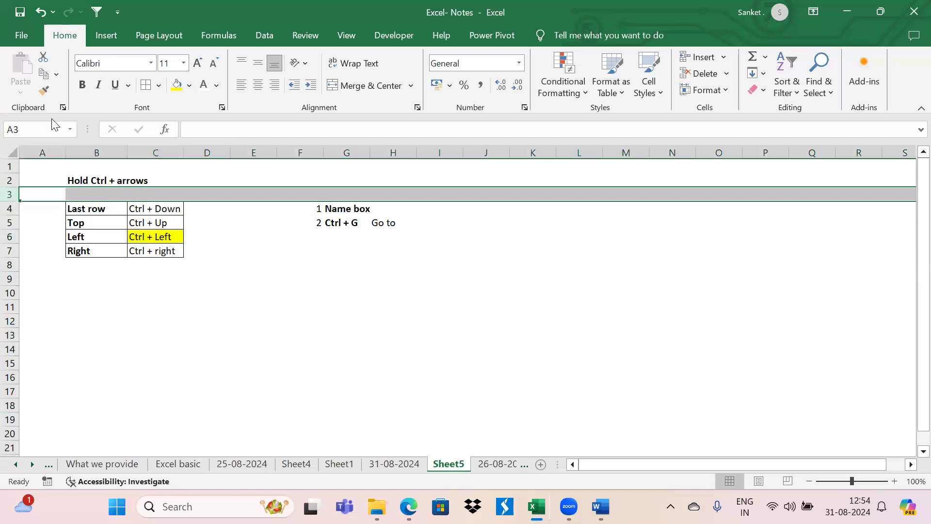
# - Enter the heading "reference style" in cell B12 and make it bold
pyautogui.click(95, 368)
pyautogui.press('Up')
pyautogui.press('Up')
pyautogui.press('Up')
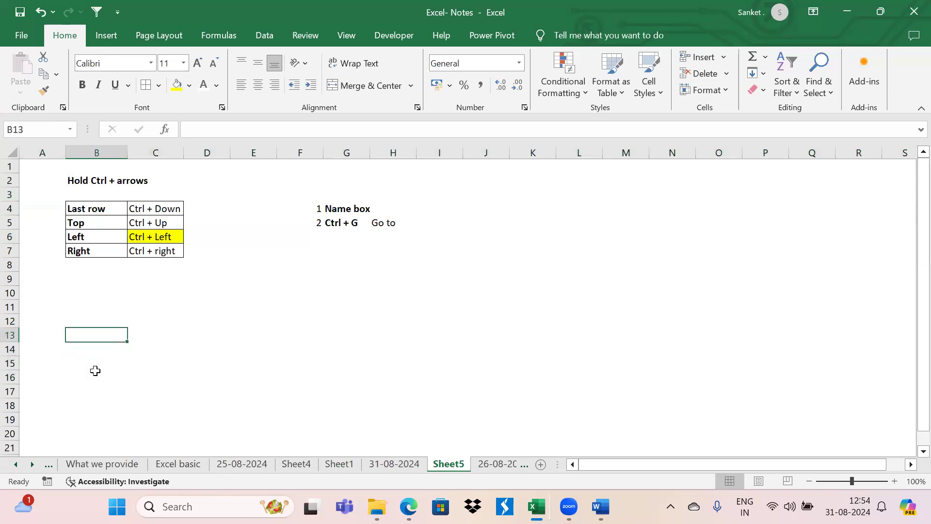
pyautogui.write('reference style')
pyautogui.hotkey('ctrl', 'Return')
pyautogui.hotkey('ctrl', 'b')
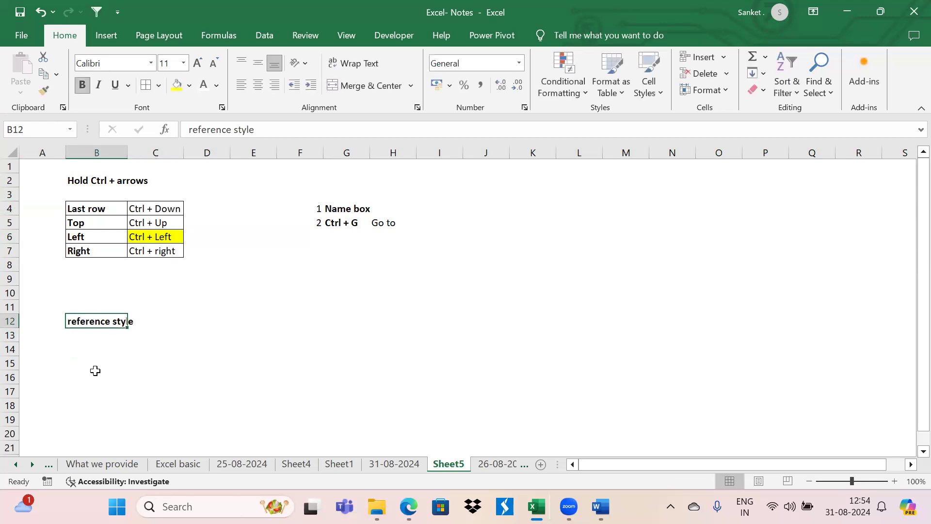
# - Enter "A1" in cell B13 under the reference style heading and make it bold
pyautogui.press('Down')
pyautogui.write('A1')
pyautogui.press('Right')
pyautogui.press('Left')
pyautogui.hotkey('ctrl', 'b')
pyautogui.press('Right')
pyautogui.press('Left')
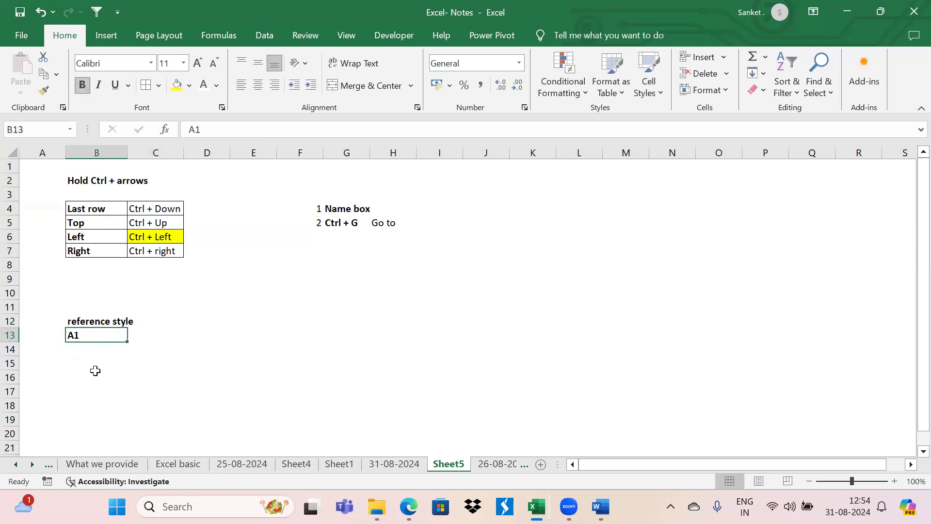
# - Enter "R1C1" in cell B14 below A1 and make it bold
pyautogui.press('Down')
pyautogui.write('R')
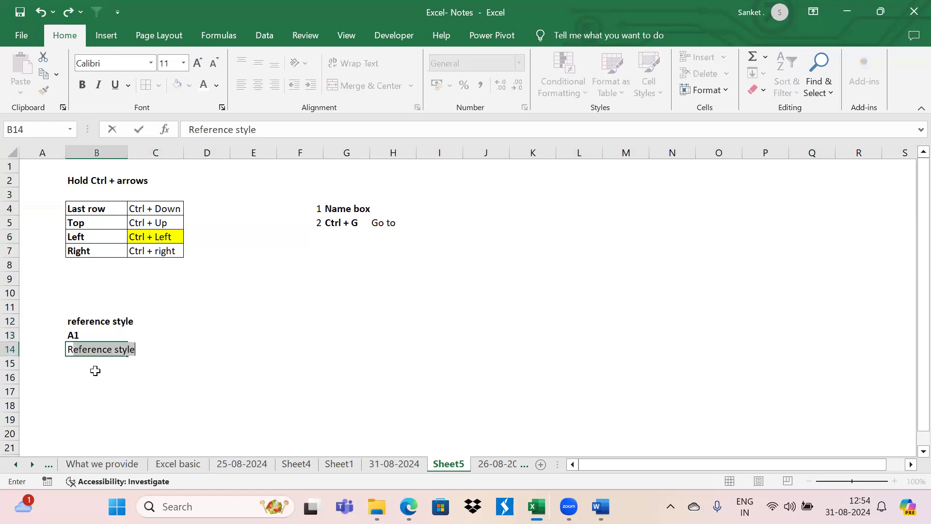
pyautogui.write('1C!')
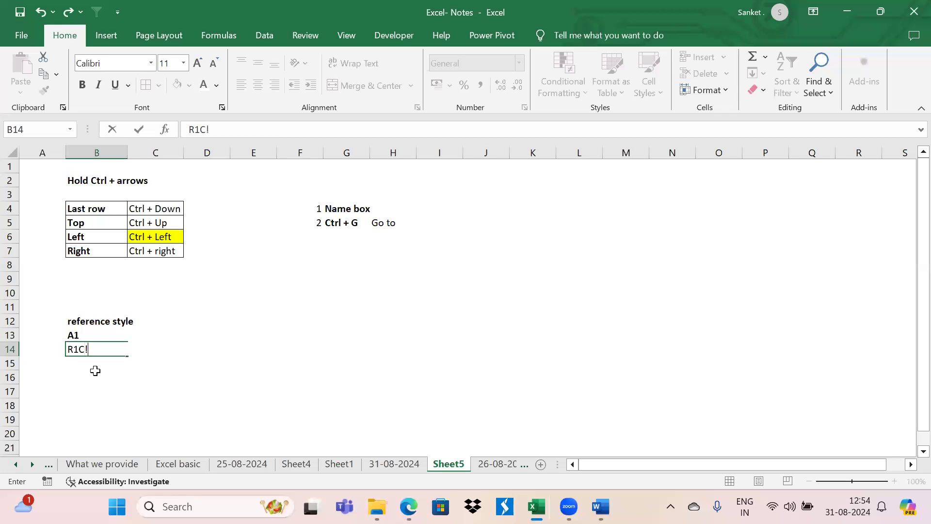
pyautogui.press('Tab')
pyautogui.press('Left')
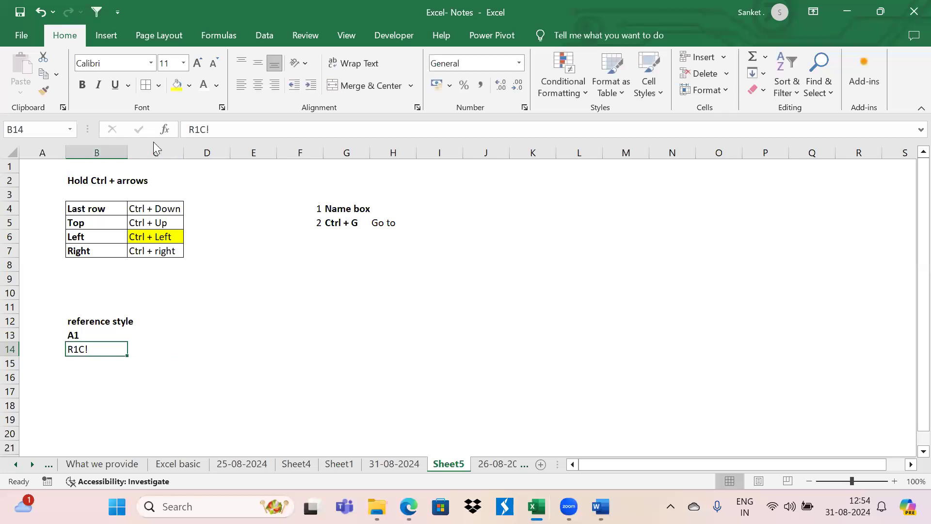
pyautogui.press('F2')
pyautogui.press('BackSpace')
pyautogui.write('1')
pyautogui.press('Return')
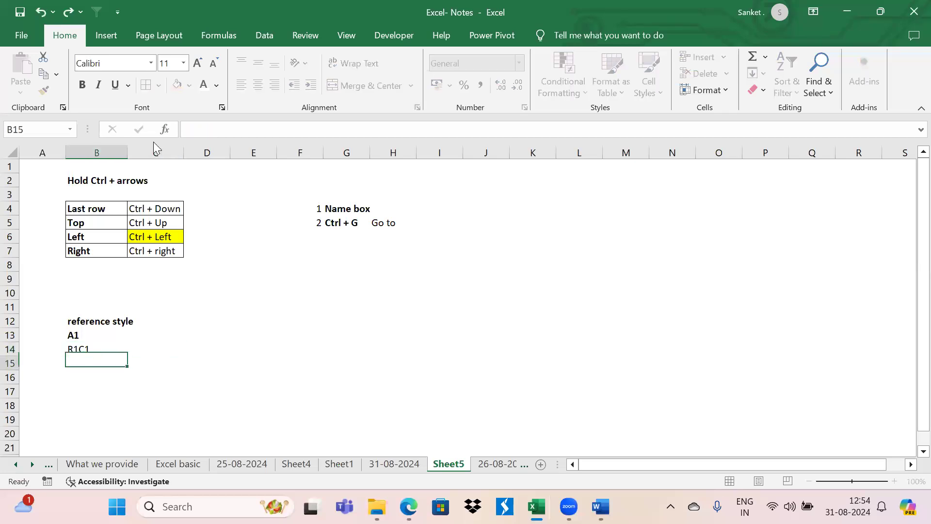
pyautogui.press('Up')
pyautogui.hotkey('ctrl', 'b')
pyautogui.press('Up')
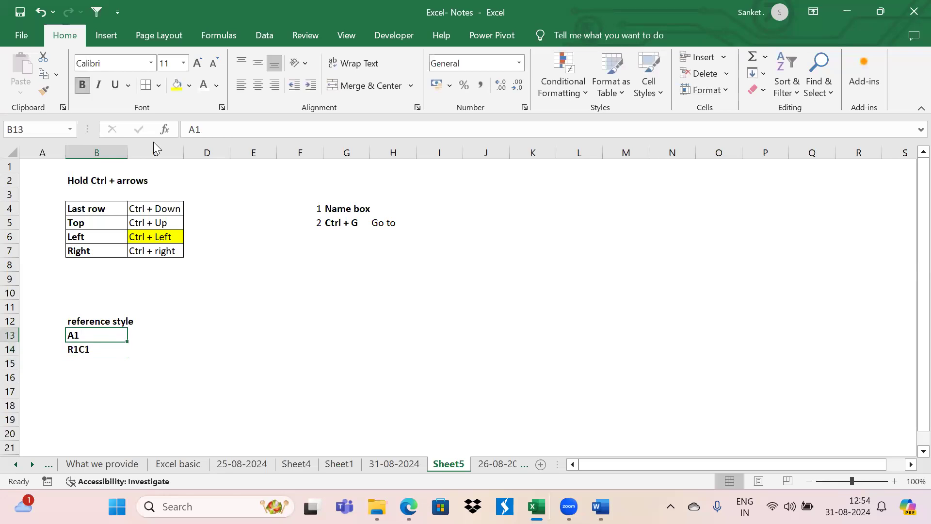
# - Highlight the letter and number of A1 within cell B13 to examine its column and row parts
pyautogui.press('F2')
pyautogui.press('Left')
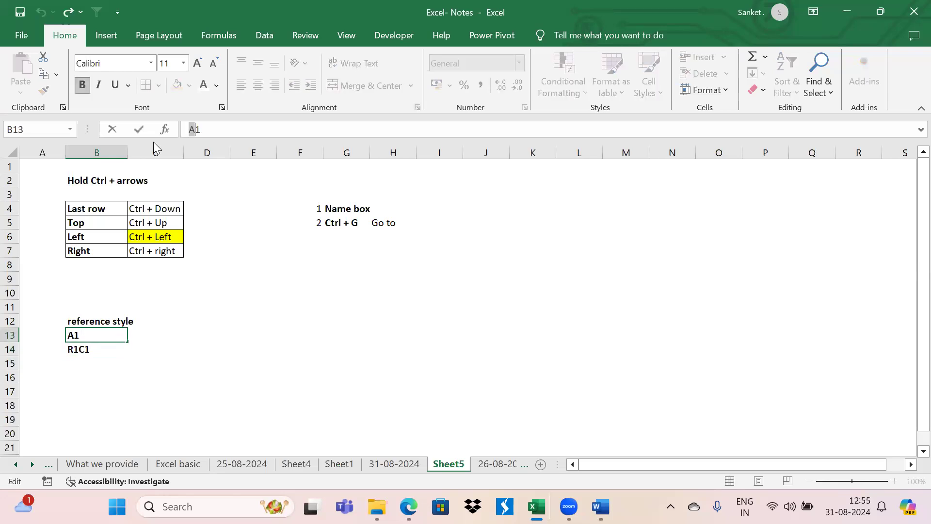
pyautogui.hotkey('shift', 'Right')
pyautogui.hotkey('shift', 'Left')
pyautogui.hotkey('shift', 'Left')
pyautogui.hotkey('shift', 'Right')
pyautogui.hotkey('shift', 'Right')
pyautogui.click(79, 355)
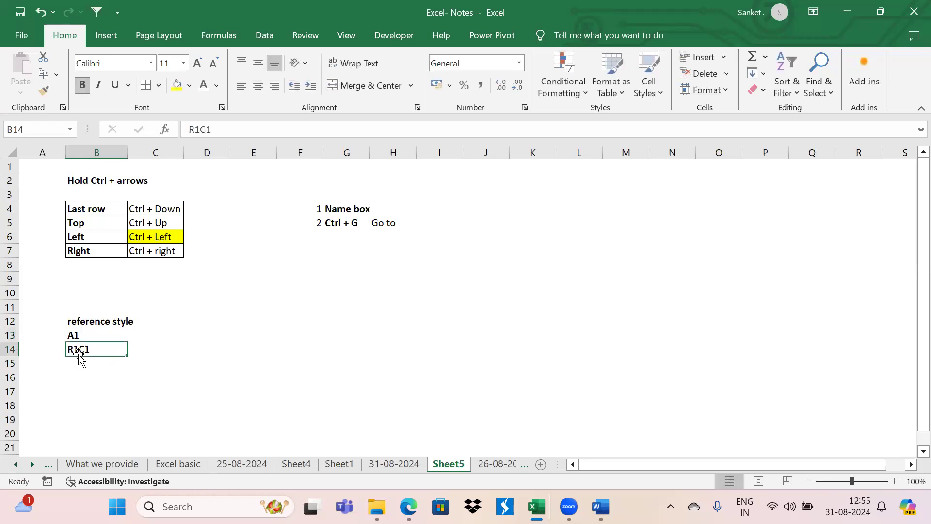
pyautogui.press('Right')
pyautogui.press('Right')
pyautogui.press('Left')
pyautogui.press('Left')
pyautogui.press('Left')
pyautogui.press('Up')
pyautogui.press('Up')
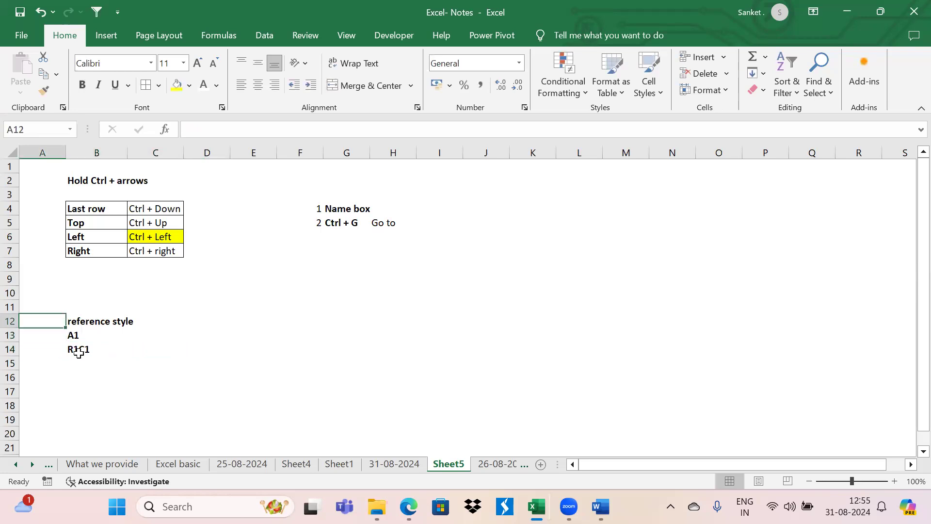
# - Move the R1C1 entry from cell B14 down to B15, leaving a blank row below A1
pyautogui.press('Right')
pyautogui.press('Down')
pyautogui.press('Down')
pyautogui.press('Down')
pyautogui.press('Up')
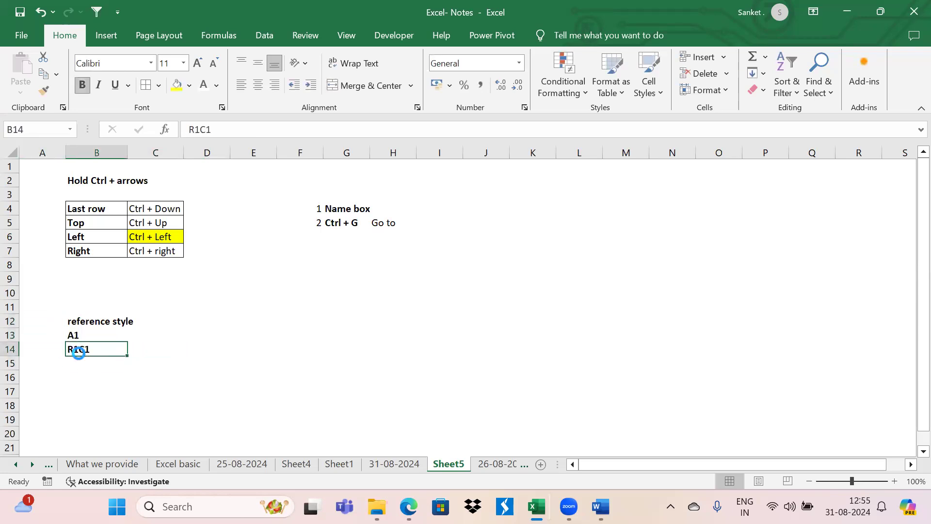
pyautogui.hotkey('ctrl', 'c')
pyautogui.press('Down')
pyautogui.press('Return')
pyautogui.press('Up')
pyautogui.press('Up')
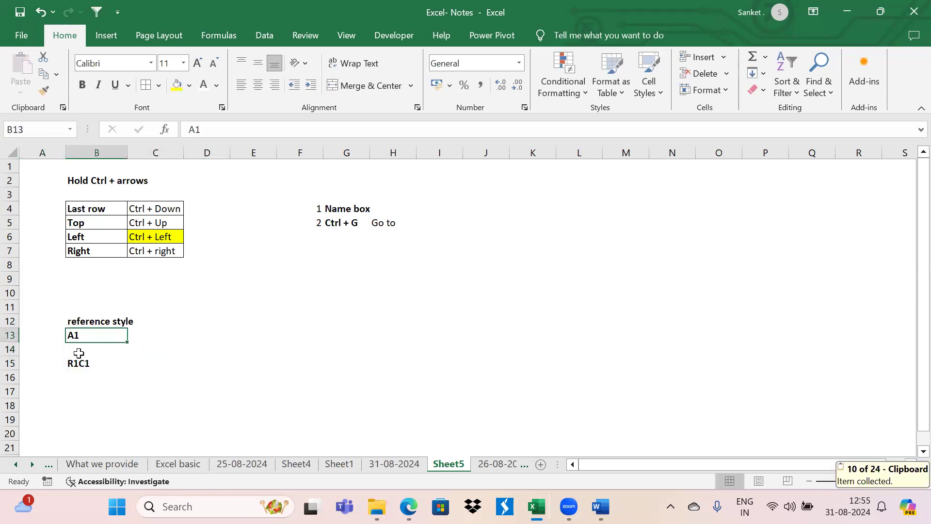
pyautogui.press('Down')
pyautogui.press('Up')
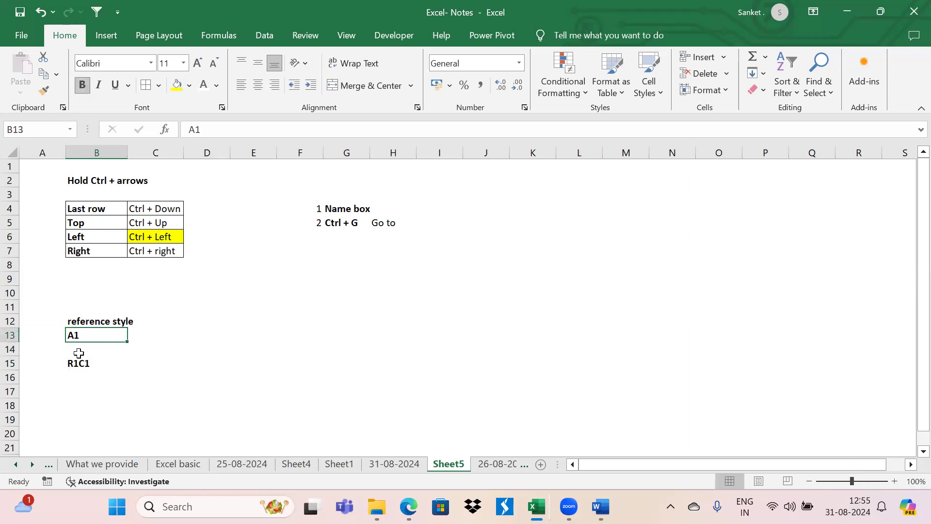
pyautogui.press('Down')
pyautogui.press('Down')
pyautogui.press('Down')
pyautogui.press('Up')
pyautogui.press('Down')
pyautogui.press('Up')
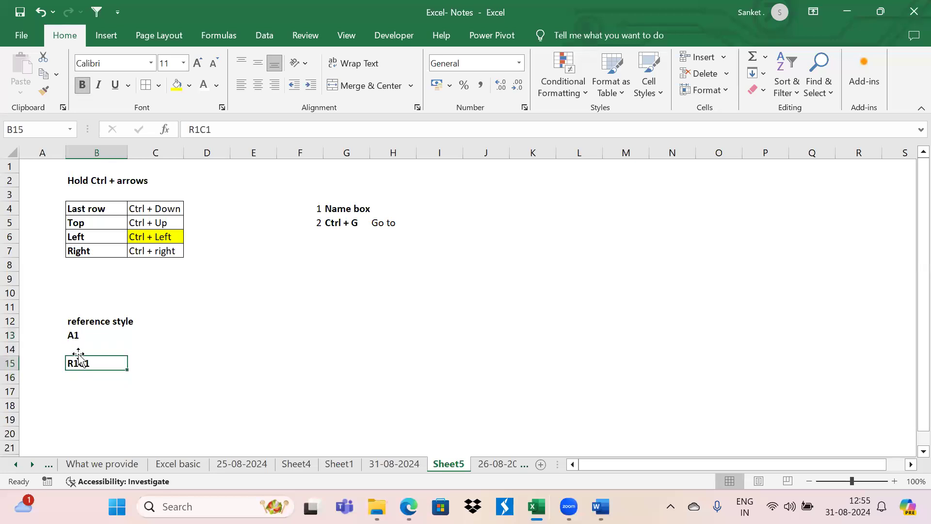
# - Enable the R1C1 reference style in the formula options and apply the change
pyautogui.click(23, 43)
pyautogui.click(42, 439)
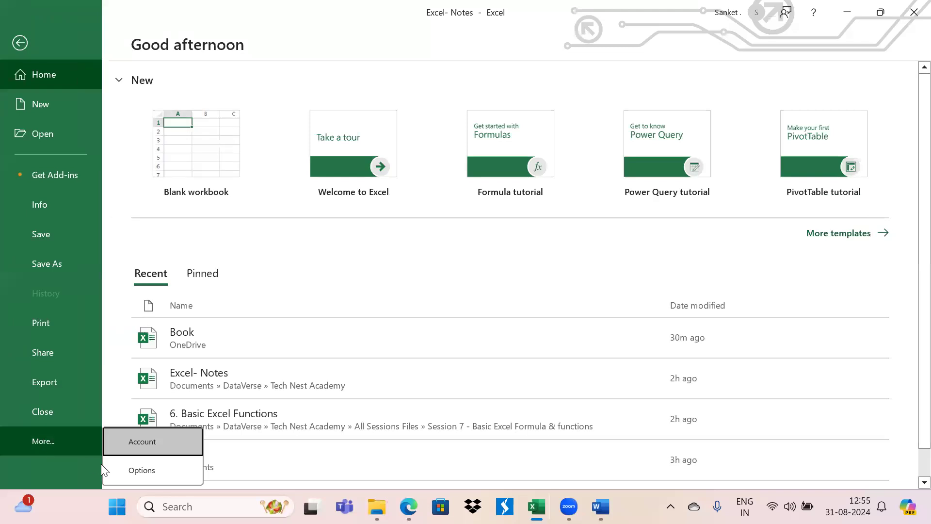
pyautogui.click(140, 469)
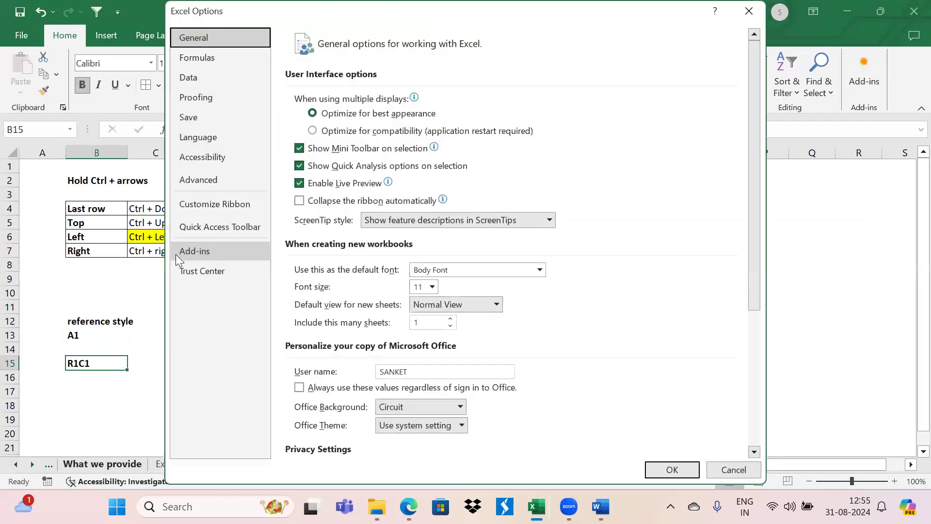
pyautogui.click(200, 65)
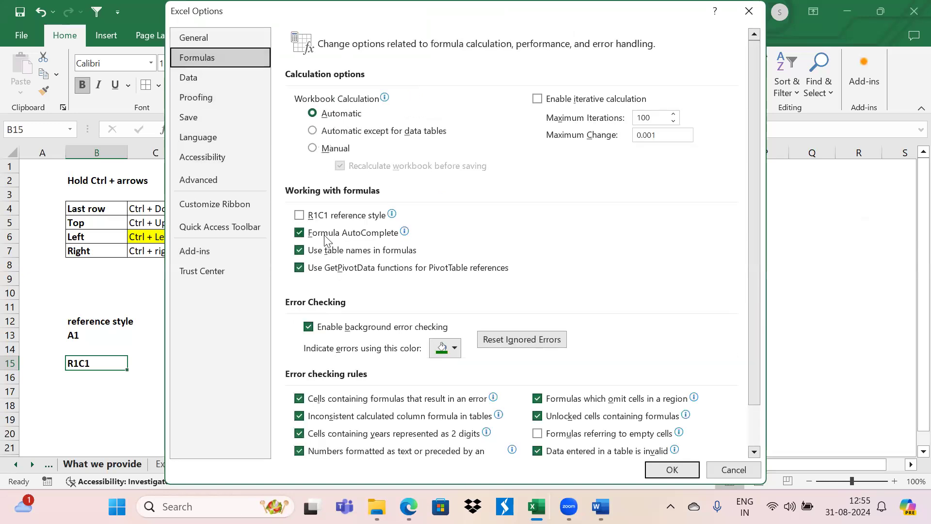
pyautogui.click(299, 215)
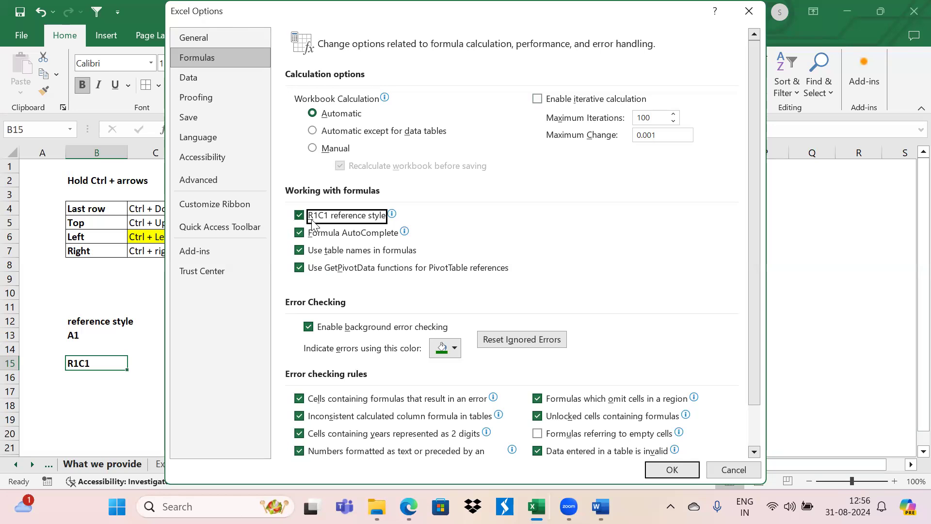
pyautogui.moveTo(314, 222)
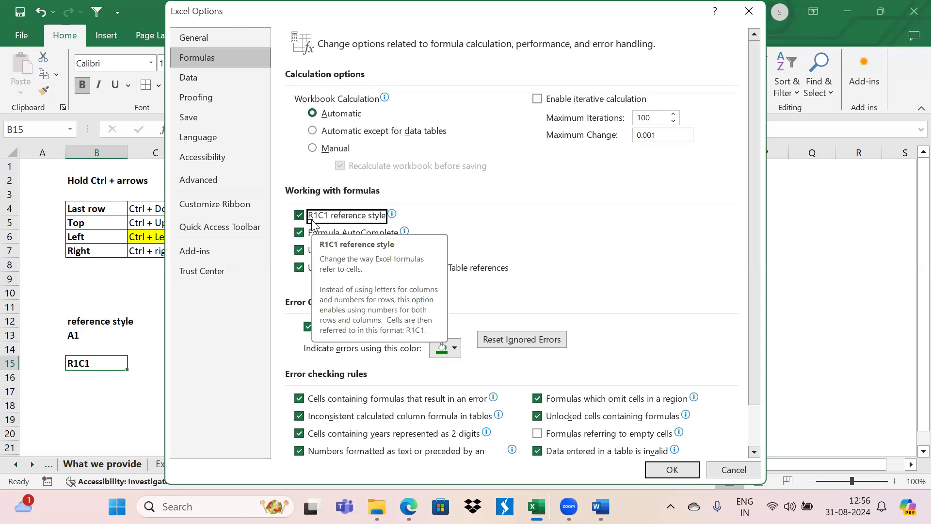
pyautogui.click(674, 469)
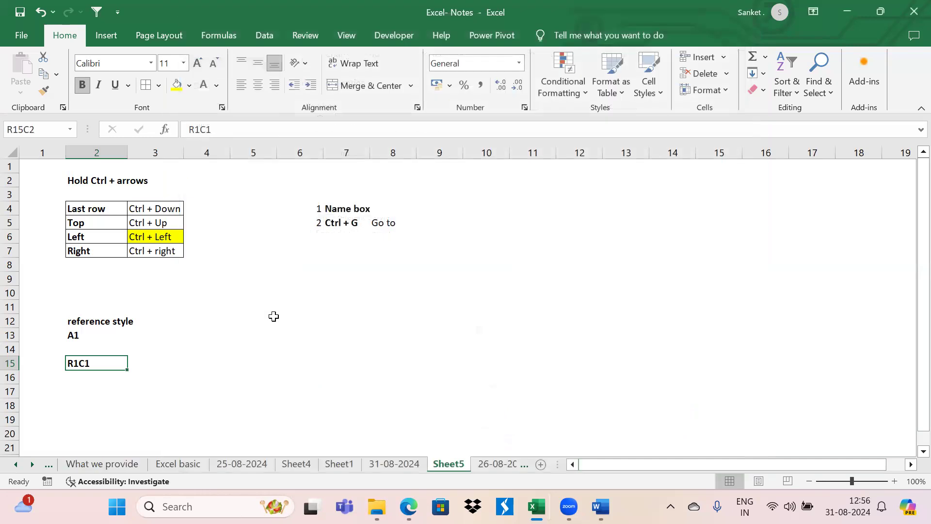
# - Select columns 2, 3, 4 and 5 in turn to examine the numbered column headings
pyautogui.click(85, 151)
pyautogui.click(148, 152)
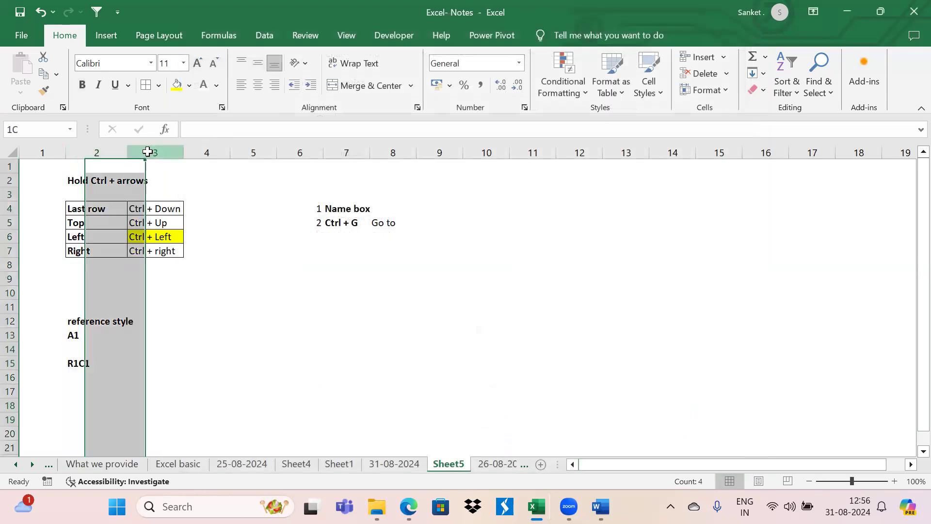
pyautogui.click(197, 152)
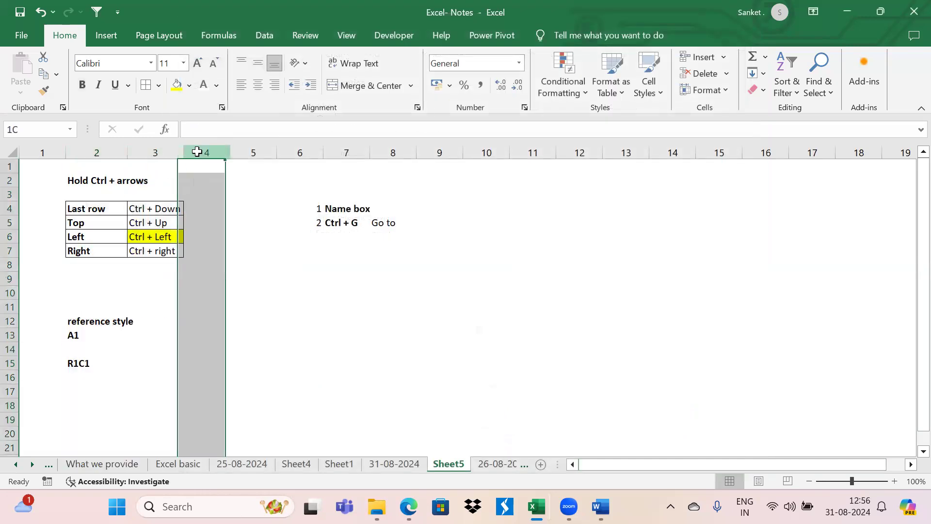
pyautogui.click(252, 151)
# - Enter "Row" and "Column" in cells R15C3 and R15C4 beside R1C1
pyautogui.click(88, 361)
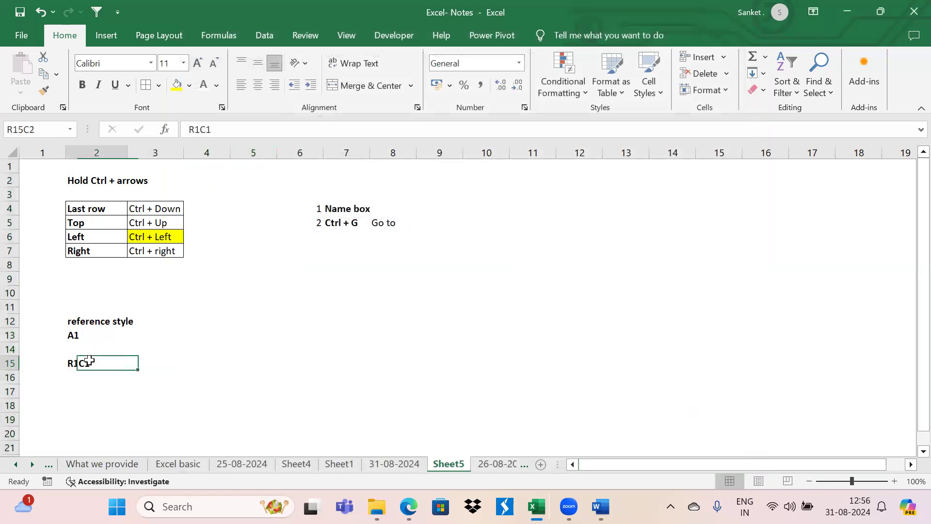
pyautogui.press('Right')
pyautogui.write('Row')
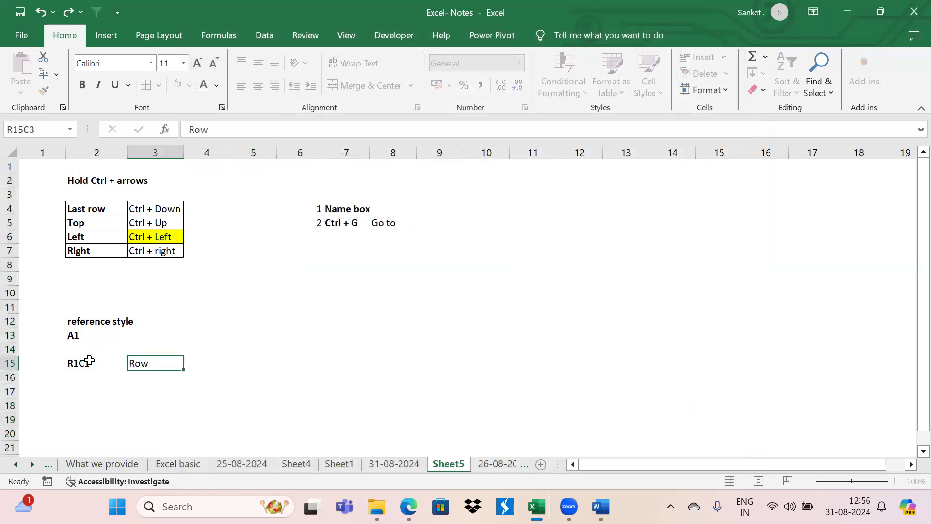
pyautogui.press('Tab')
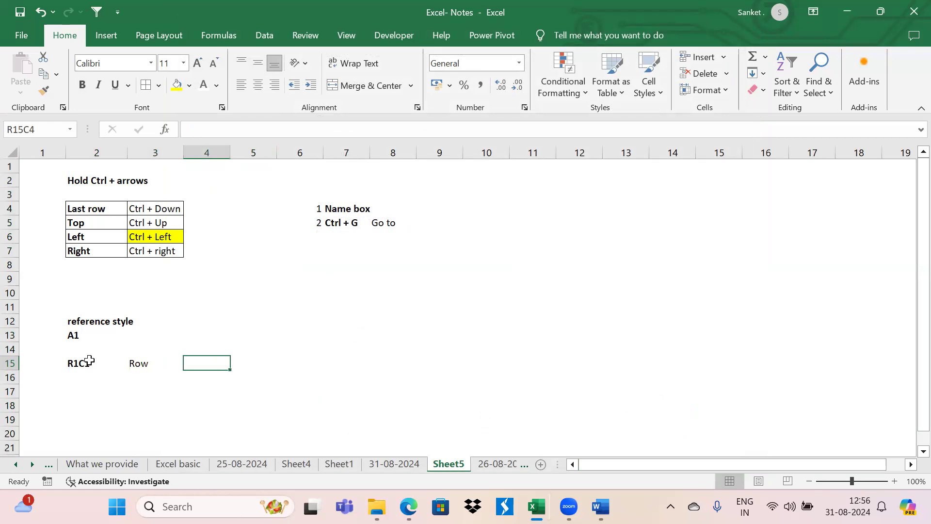
pyautogui.write('Column')
pyautogui.press('Tab')
# - Make the Row and Column labels in row 15 bold and fill the Column cell yellow
pyautogui.press('Left')
pyautogui.hotkey('ctrl', 'b')
pyautogui.press('Left')
pyautogui.hotkey('ctrl', 'b')
pyautogui.press('Right')
pyautogui.press('Left')
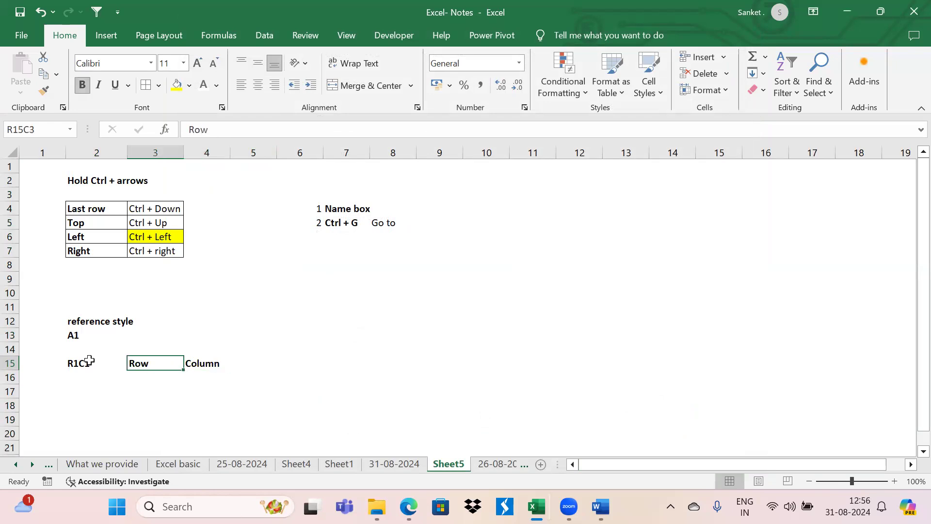
pyautogui.press('Right')
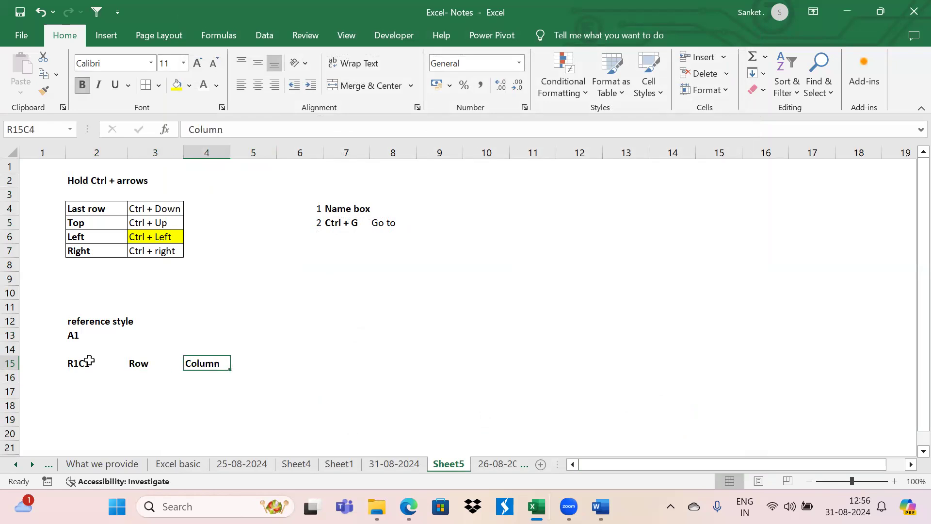
pyautogui.click(178, 85)
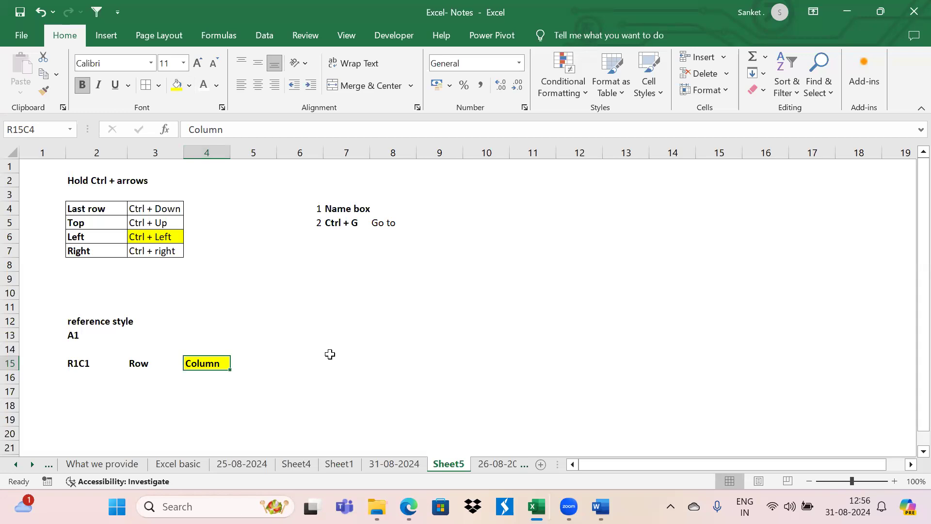
# - Enter "Fixed address" in cell R13C3 beside A1
pyautogui.click(98, 335)
pyautogui.press('Right')
pyautogui.press('Left')
pyautogui.press('Down')
pyautogui.press('Down')
pyautogui.press('Up')
pyautogui.press('Up')
pyautogui.press('Right')
pyautogui.write('Fi')
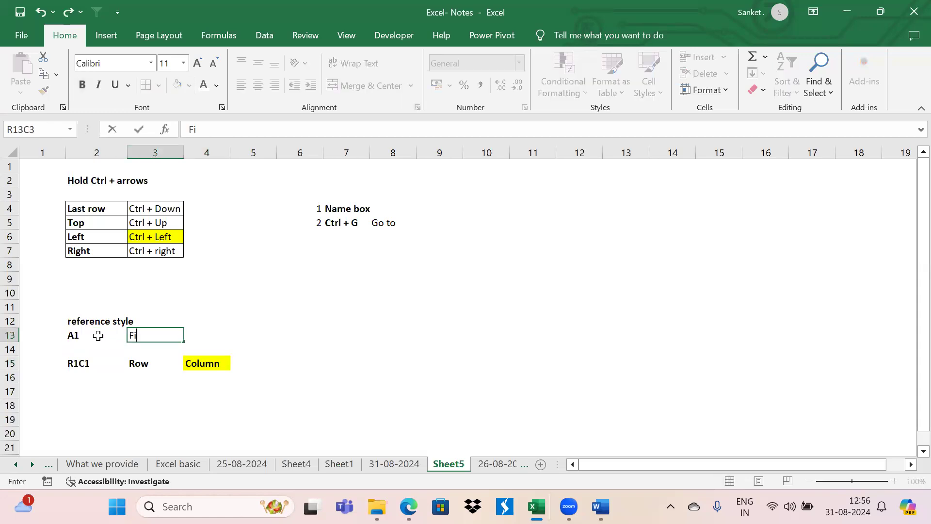
pyautogui.write('xed address')
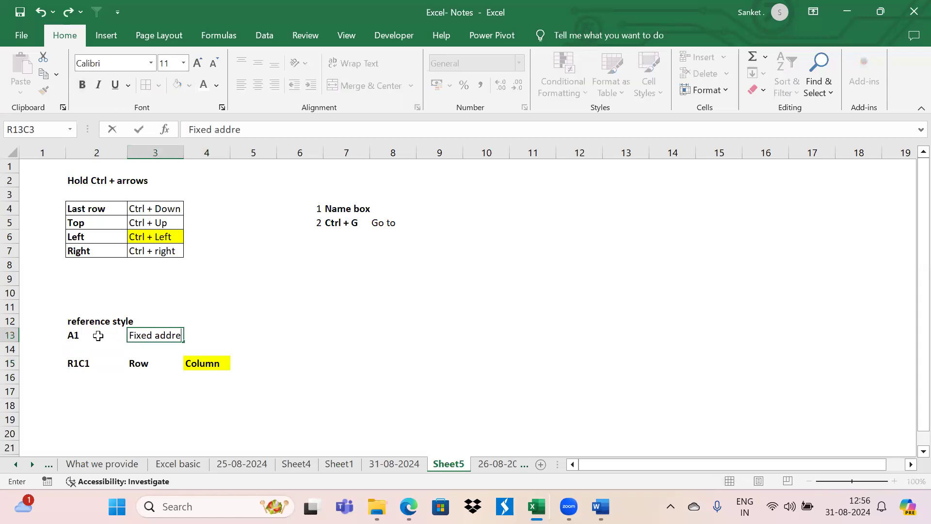
pyautogui.press('Return')
# - Enter "Reference" in cell R15C1 before R1C1 and make it bold
pyautogui.press('Down')
pyautogui.press('Left')
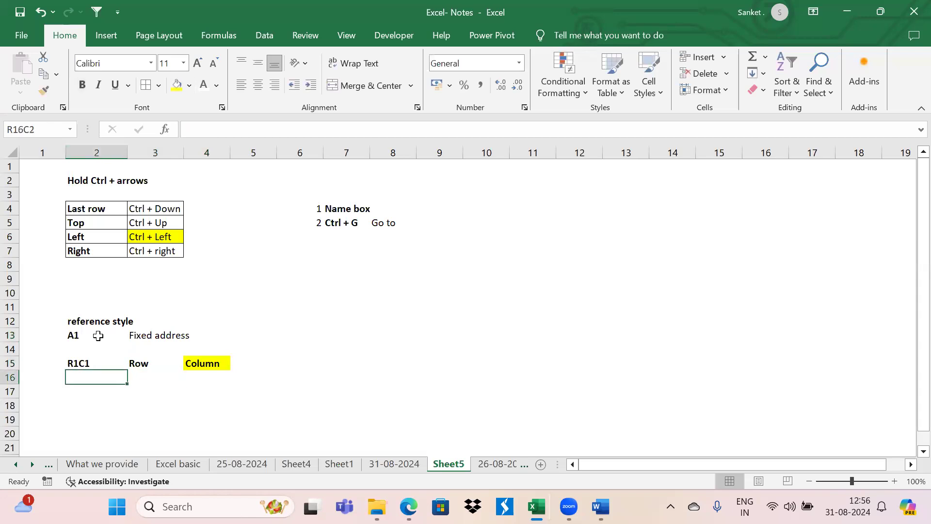
pyautogui.press('Left')
pyautogui.write('Referne')
pyautogui.press('BackSpace')
pyautogui.press('BackSpace')
pyautogui.write('ence')
pyautogui.hotkey('ctrl', 'Return')
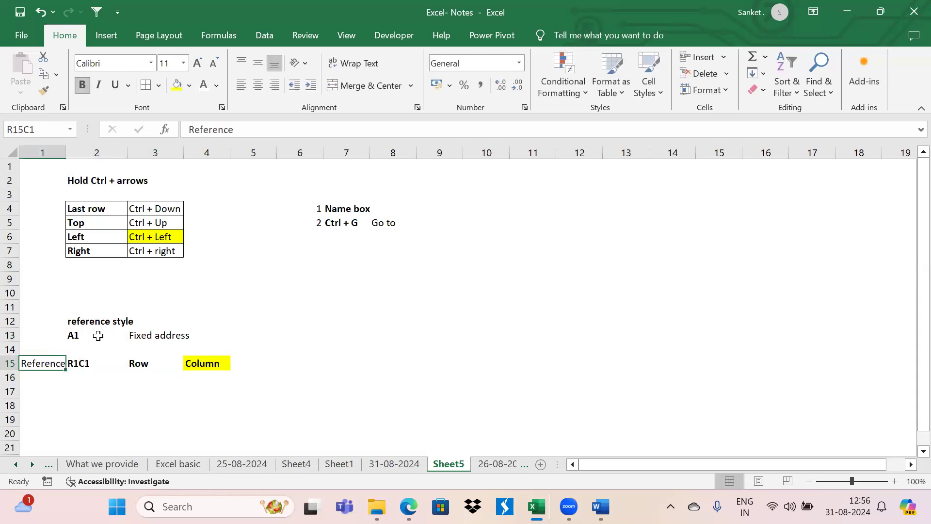
pyautogui.hotkey('ctrl', 'b')
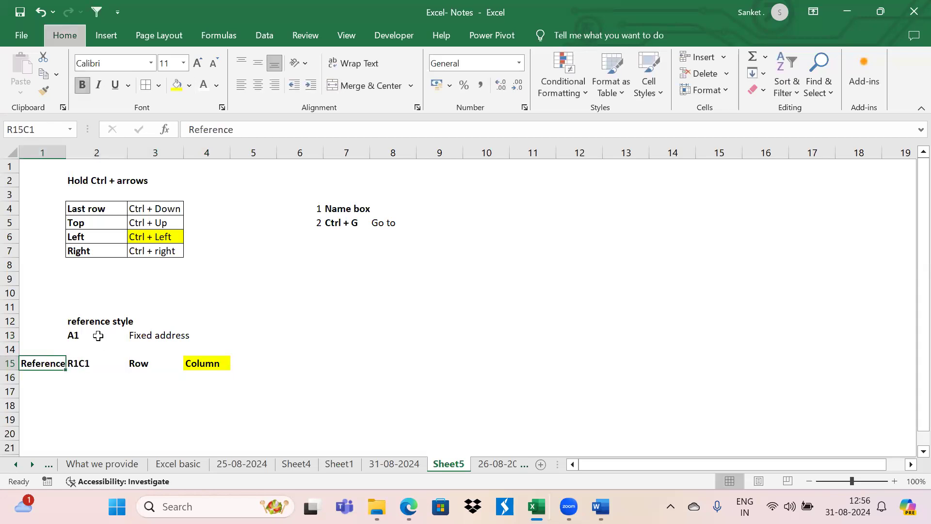
# - Fill the empty cells R14C10 and R11C10 yellow
pyautogui.press('Right')
pyautogui.press('Up')
pyautogui.press('Down')
pyautogui.press('Up')
pyautogui.press('Right')
pyautogui.press('Right')
pyautogui.press('Right')
pyautogui.press('Right')
pyautogui.press('Right')
pyautogui.press('Right')
pyautogui.press('Right')
pyautogui.press('Right')
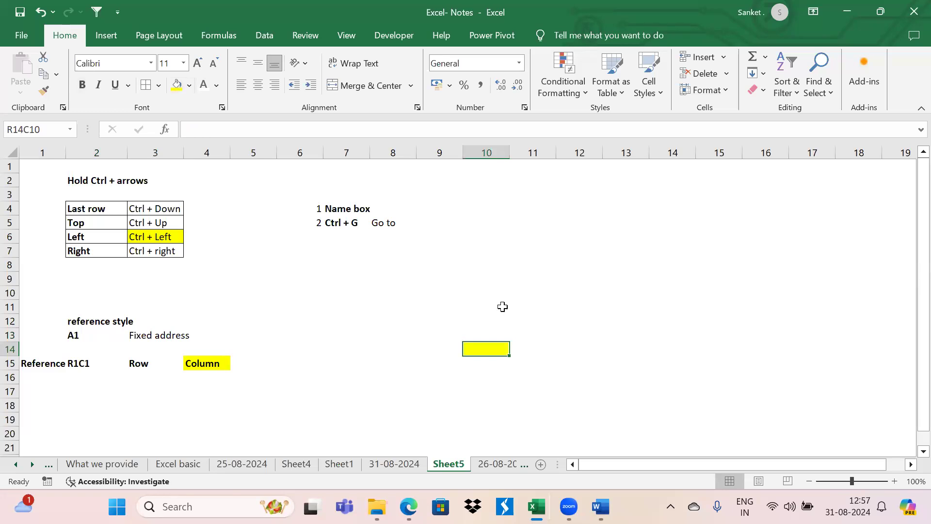
pyautogui.click(485, 310)
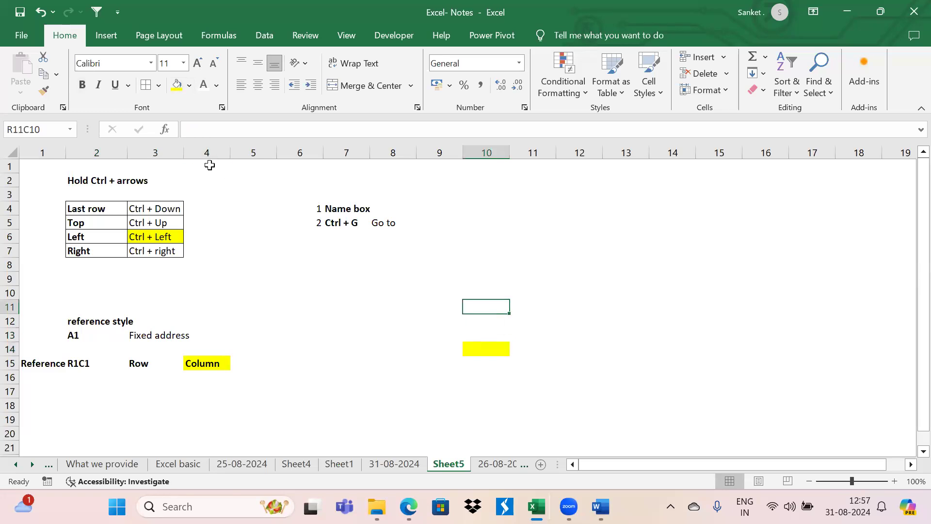
pyautogui.press('F4')
# - Fill the empty cell R14C8 yellow
pyautogui.press('Down')
pyautogui.press('Down')
pyautogui.press('Down')
pyautogui.press('Left')
pyautogui.press('Left')
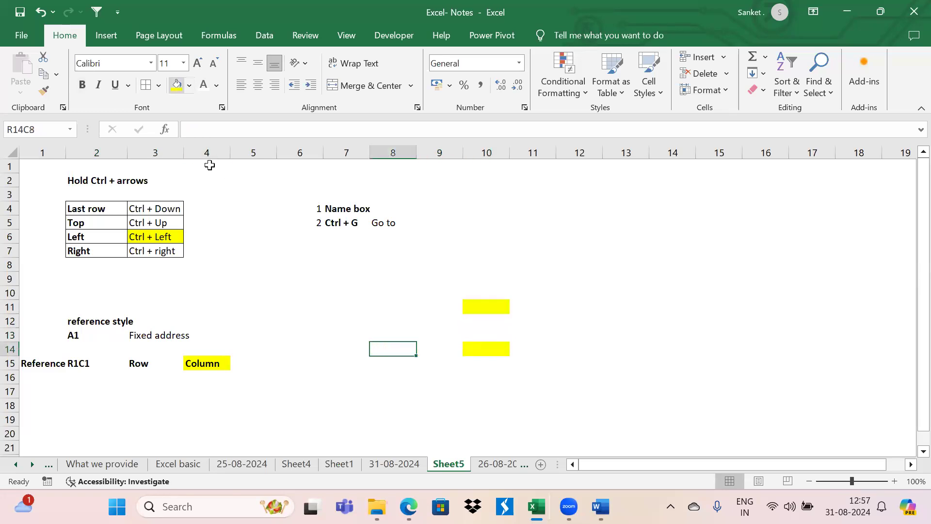
pyautogui.press('F4')
pyautogui.press('Down')
pyautogui.press('Down')
pyautogui.press('Right')
pyautogui.press('Right')
pyautogui.press('Right')
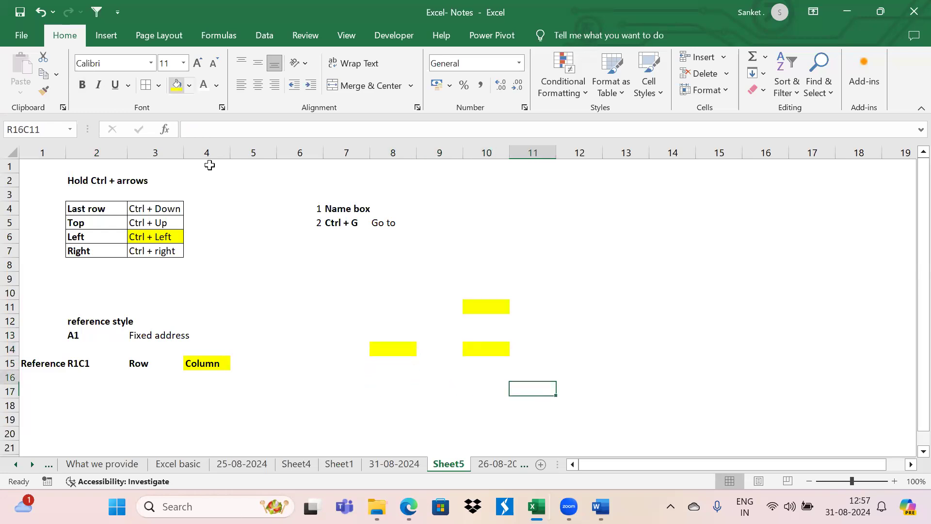
pyautogui.press('Left')
pyautogui.press('F4')
pyautogui.press('Right')
pyautogui.press('Right')
pyautogui.press('Up')
pyautogui.press('Up')
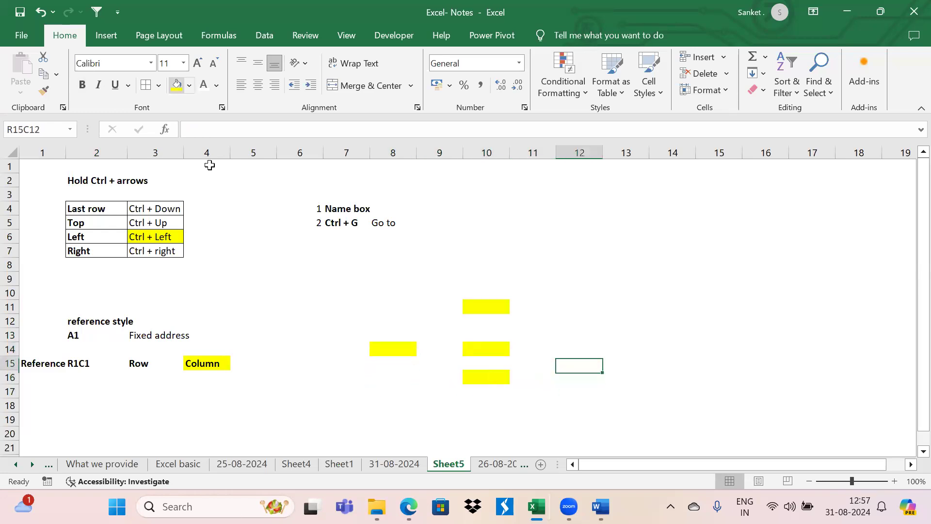
pyautogui.press('Down')
pyautogui.press('Down')
pyautogui.press('Left')
pyautogui.press('Left')
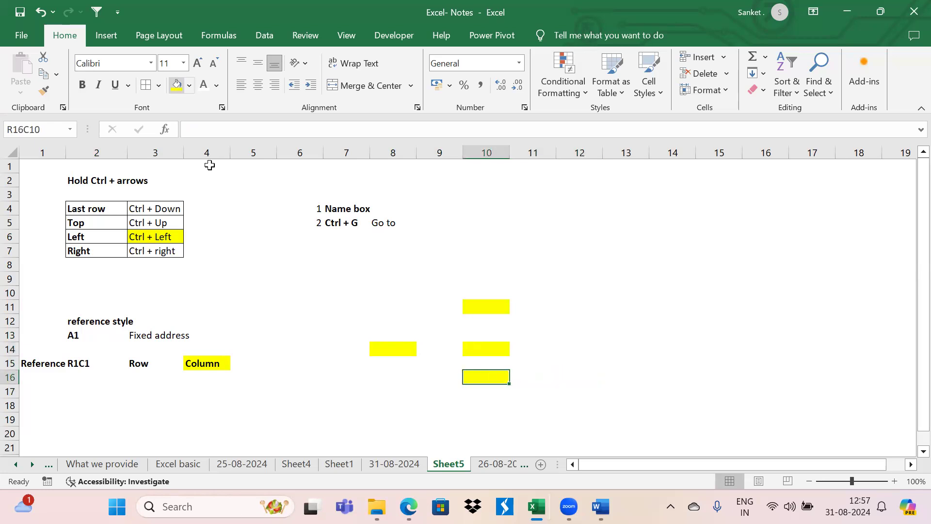
pyautogui.hotkey('ctrl', 'z')
# - Fill the empty cells R17C10 and R14C12 yellow
pyautogui.press('Down')
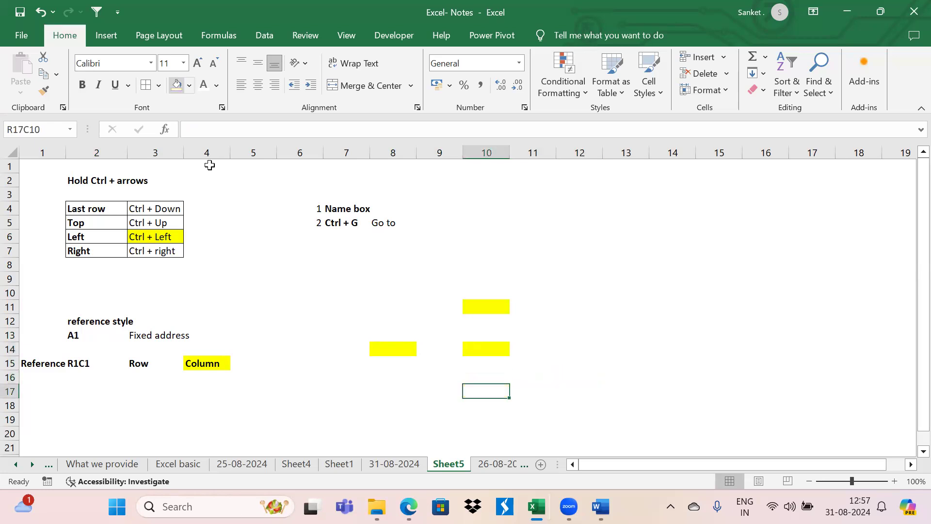
pyautogui.click(189, 85)
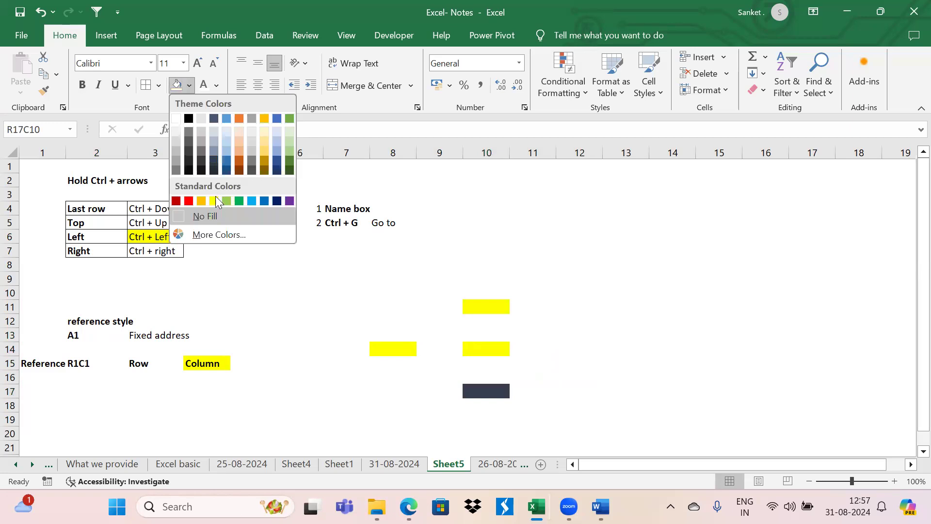
pyautogui.click(211, 197)
pyautogui.press('Right')
pyautogui.press('Right')
pyautogui.press('Up')
pyautogui.press('Up')
pyautogui.press('Up')
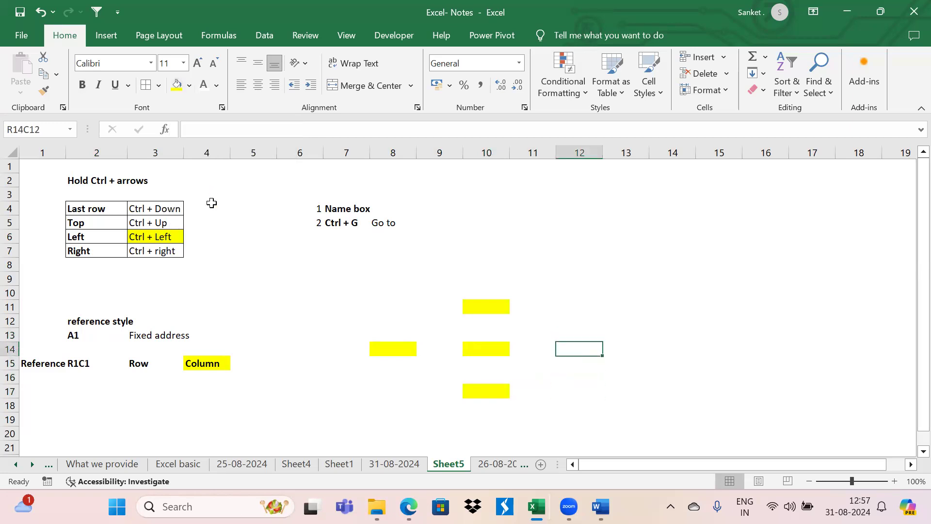
pyautogui.press('F4')
# - Change the fill of the middle cell R14C10 to light green
pyautogui.hotkey('ctrl', 'Left')
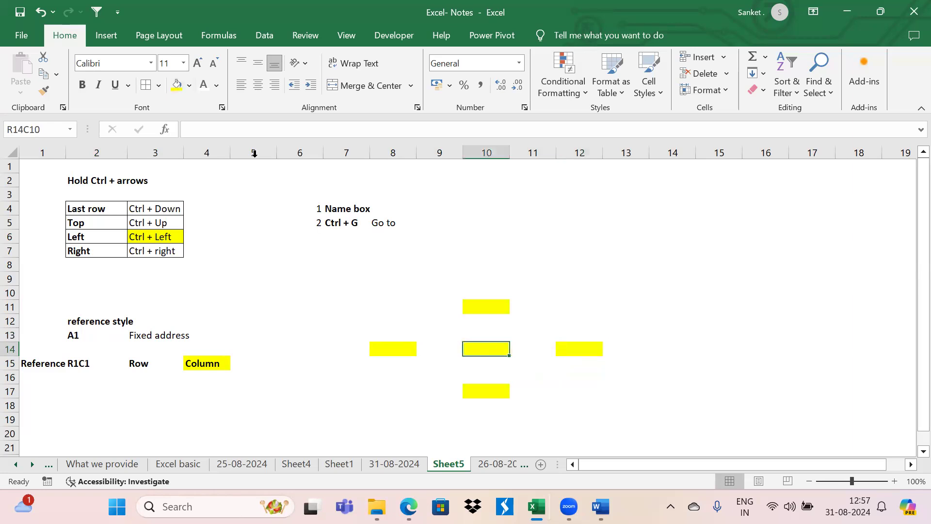
pyautogui.click(189, 85)
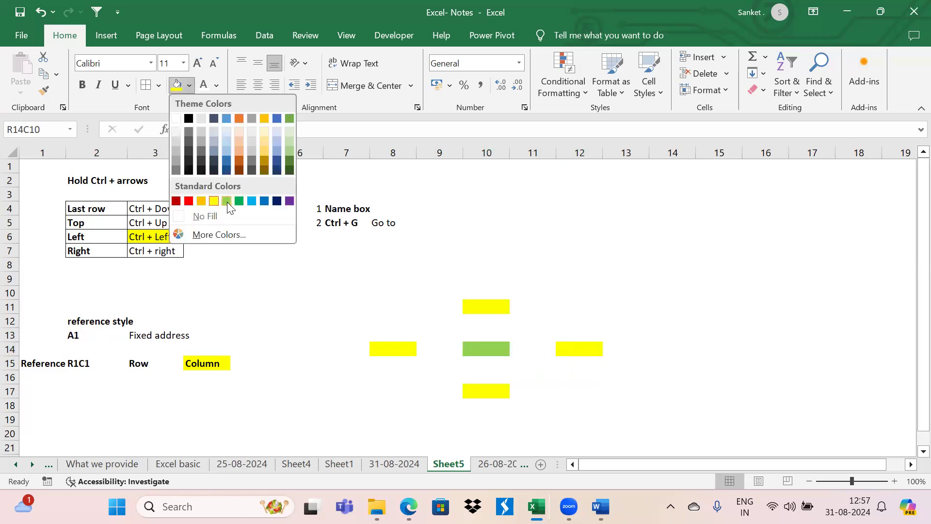
pyautogui.click(227, 201)
# - Enter "Old" in cell R16C3 below the Row label and make it bold
pyautogui.click(76, 360)
pyautogui.press('Right')
pyautogui.press('Right')
pyautogui.press('Right')
pyautogui.press('Left')
pyautogui.press('Left')
pyautogui.press('Down')
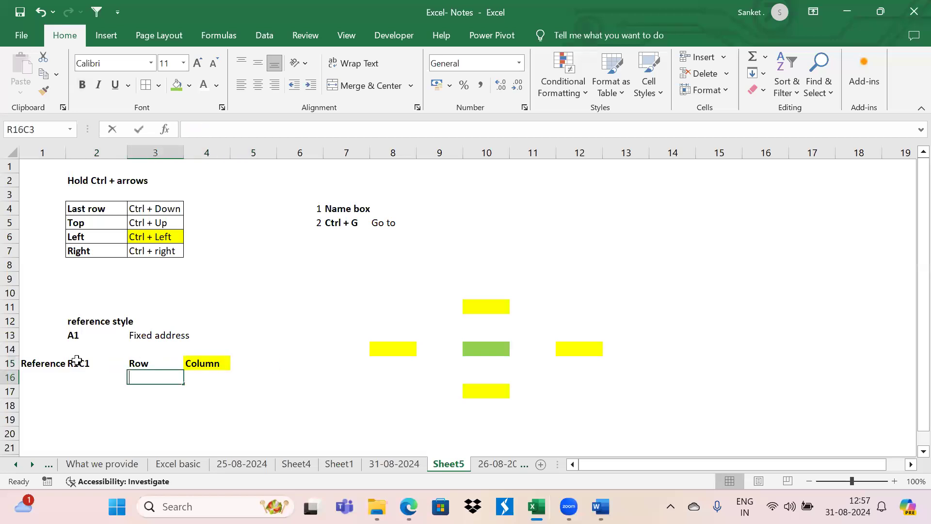
pyautogui.write('Old')
pyautogui.hotkey('ctrl', 'Return')
pyautogui.hotkey('ctrl', 'b')
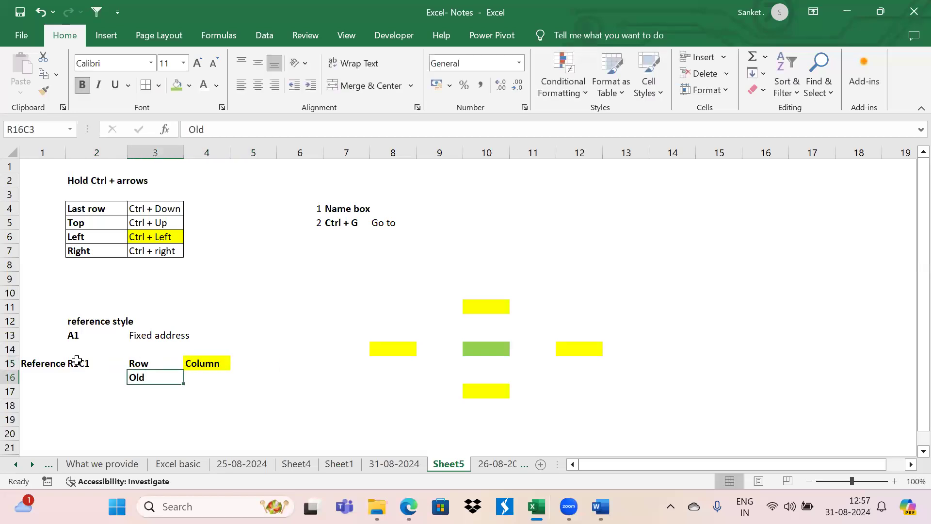
# - Review the A1 and R1C1 entries in the reference style notes
pyautogui.press('Up')
pyautogui.press('Up')
pyautogui.press('Left')
pyautogui.press('Up')
pyautogui.press('Left')
pyautogui.press('Right')
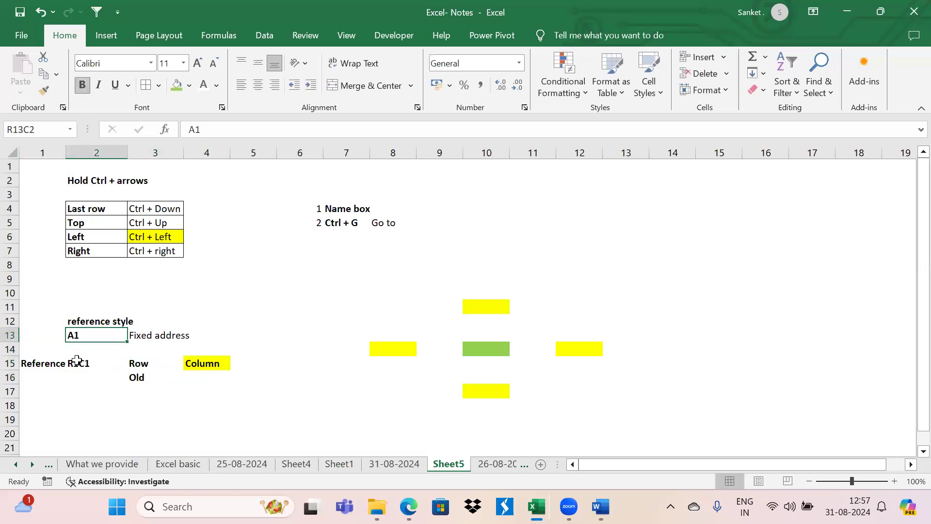
pyautogui.press('Down')
pyautogui.press('Down')
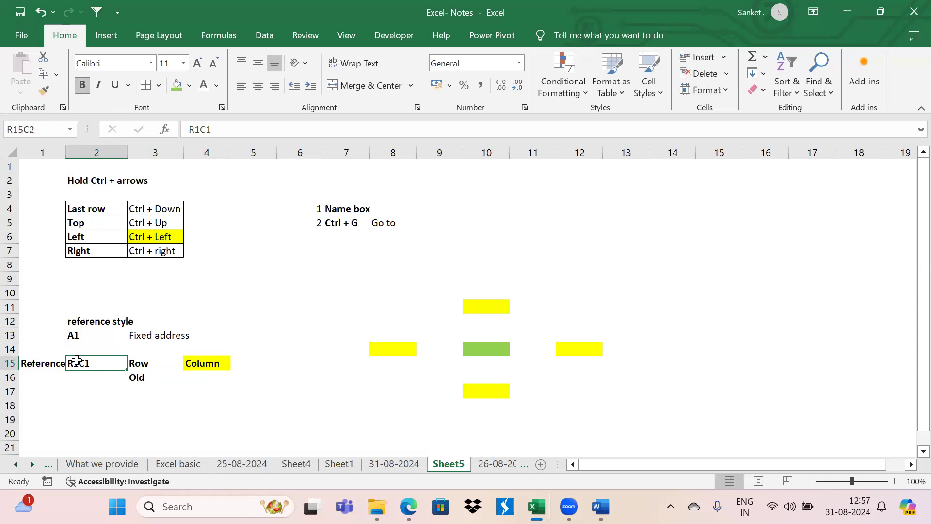
# - Enter a formula in the yellow cell R14C12 that references the green cell R14C10
pyautogui.press('Right')
pyautogui.press('Right')
pyautogui.press('Right')
pyautogui.press('Right')
pyautogui.press('Right')
pyautogui.press('Right')
pyautogui.press('Right')
pyautogui.press('Right')
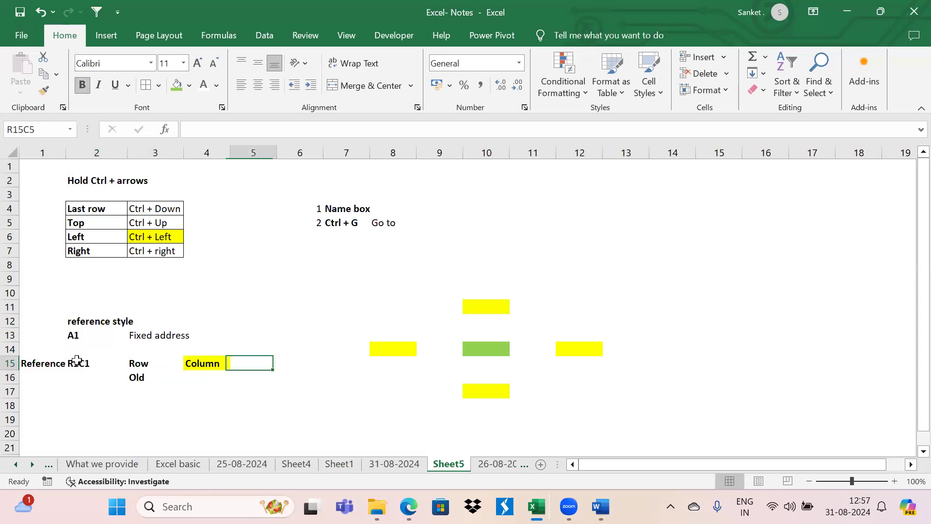
pyautogui.press('Up')
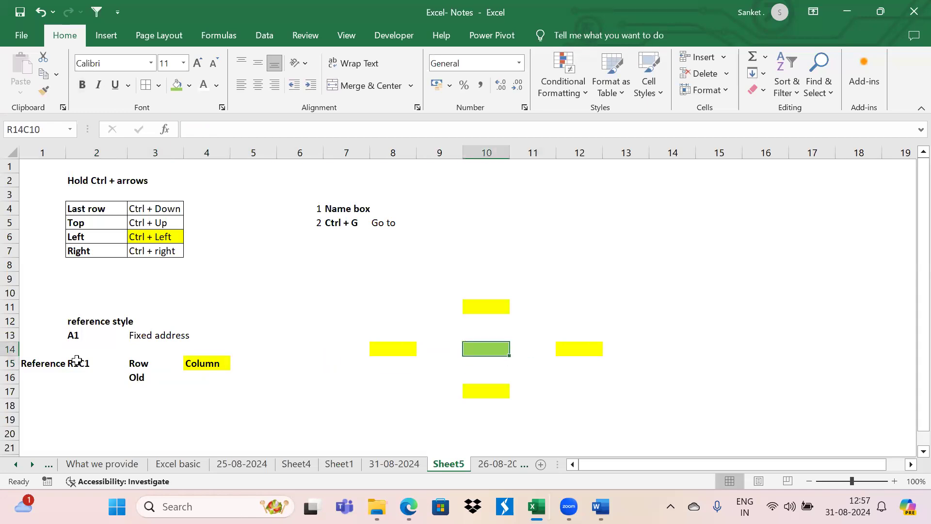
pyautogui.press('Right')
pyautogui.press('Left')
pyautogui.press('Right')
pyautogui.press('Right')
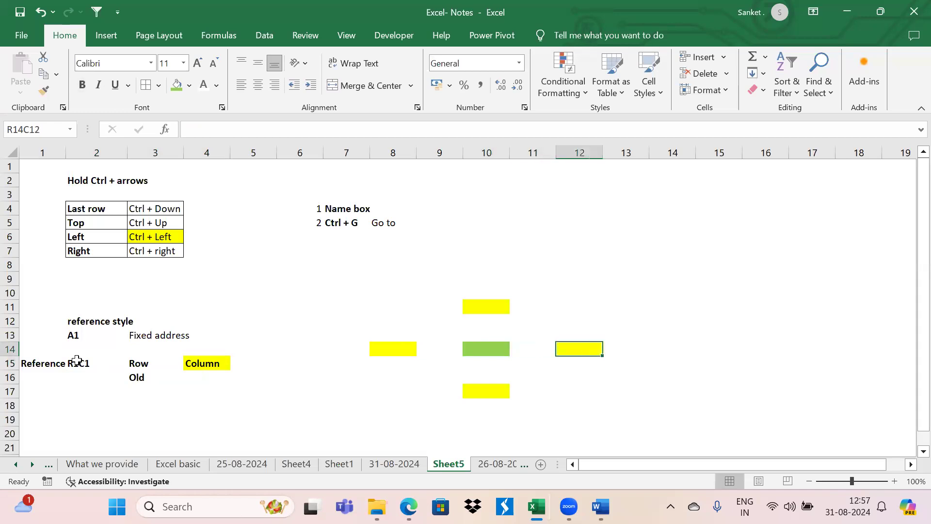
pyautogui.write('=')
pyautogui.click(490, 347)
pyautogui.hotkey('ctrl', 'Return')
# - Enter the labels "Row" in R8C13 and "Column" in R9C13 and make both bold
pyautogui.click(626, 262)
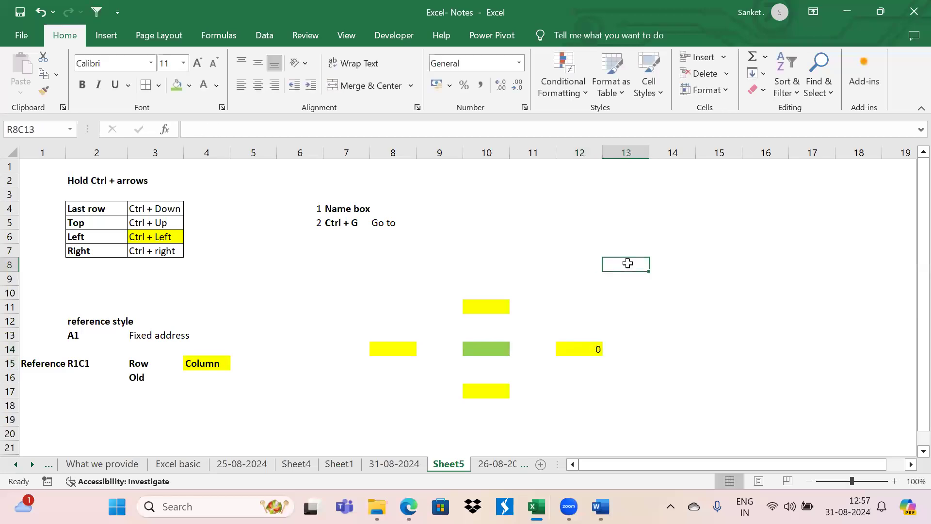
pyautogui.write('Row')
pyautogui.press('Return')
pyautogui.write('Co')
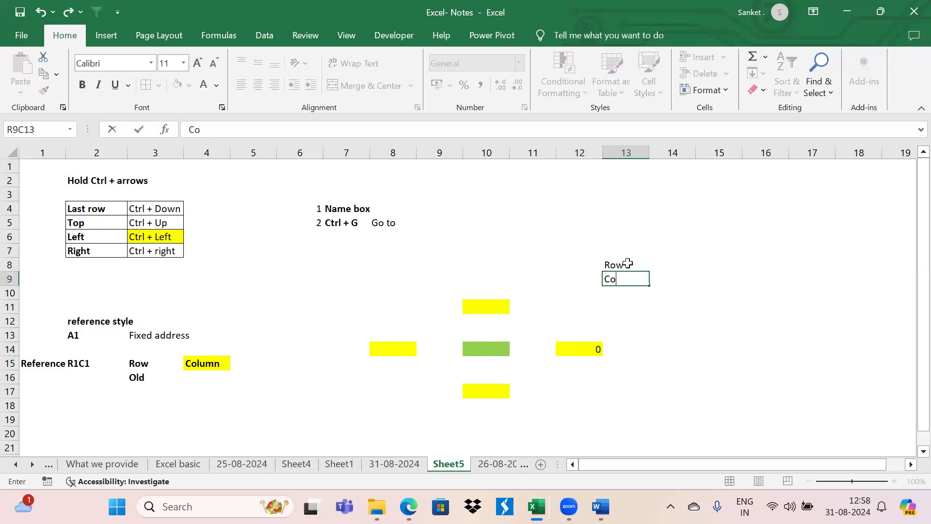
pyautogui.write('lumn')
pyautogui.hotkey('ctrl', 'Return')
pyautogui.press('Up')
pyautogui.hotkey('shift', 'Down')
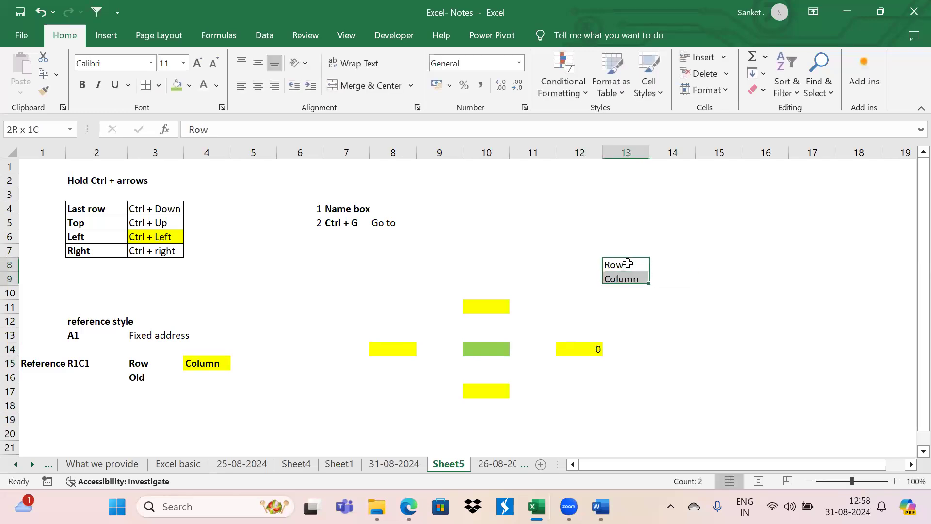
pyautogui.hotkey('ctrl', 'b')
# - Try a formula in R14C12 that references the whole of row 14, and clear the cell
pyautogui.click(586, 348)
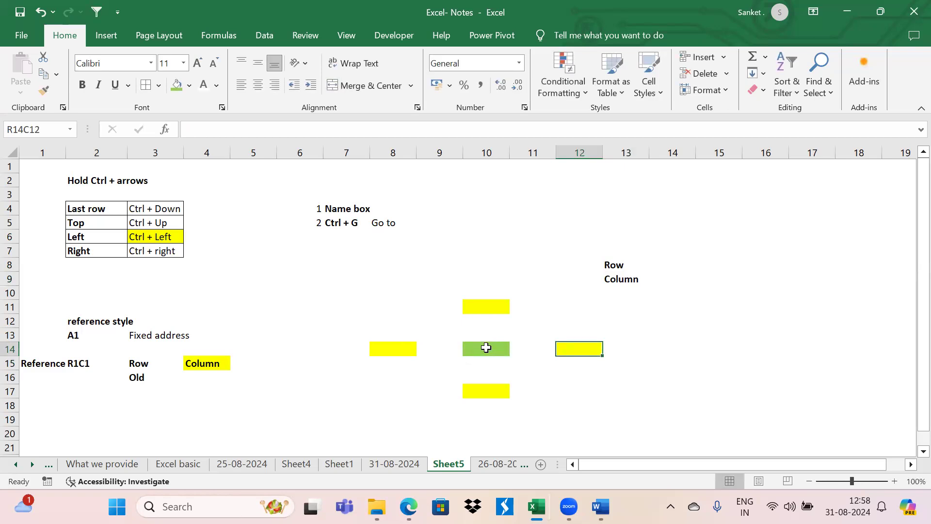
pyautogui.write('=')
pyautogui.click(484, 347)
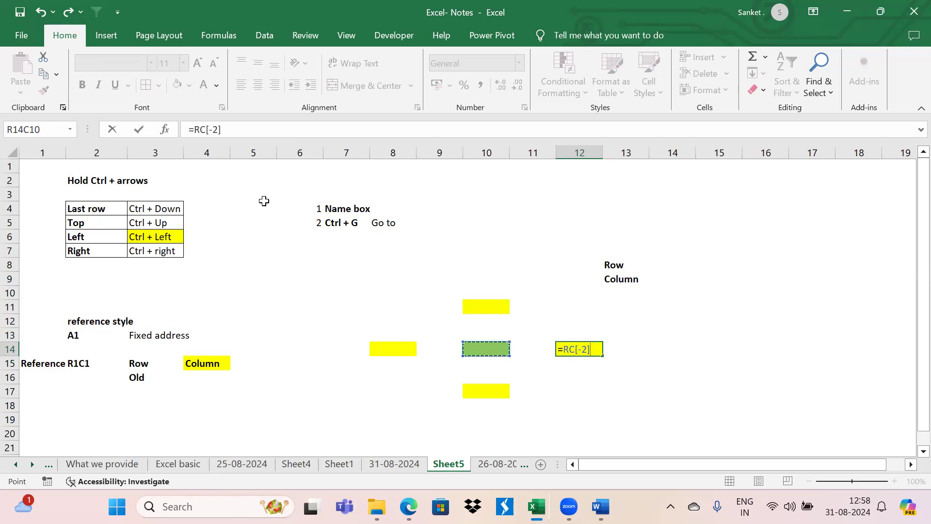
pyautogui.click(7, 348)
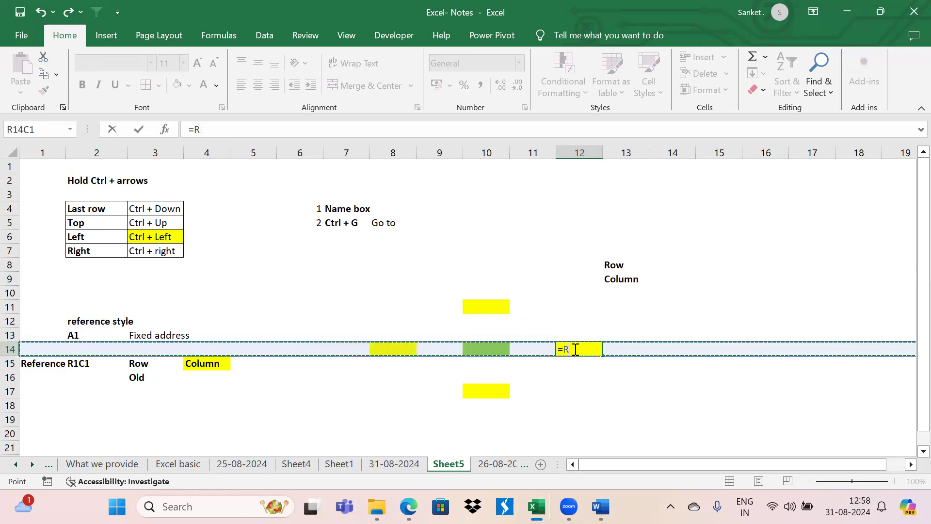
pyautogui.press('Return')
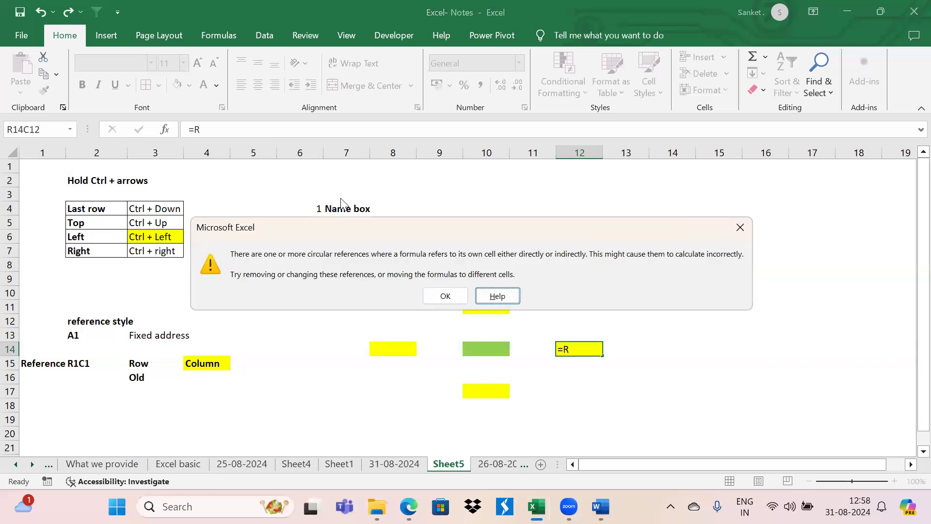
pyautogui.click(741, 227)
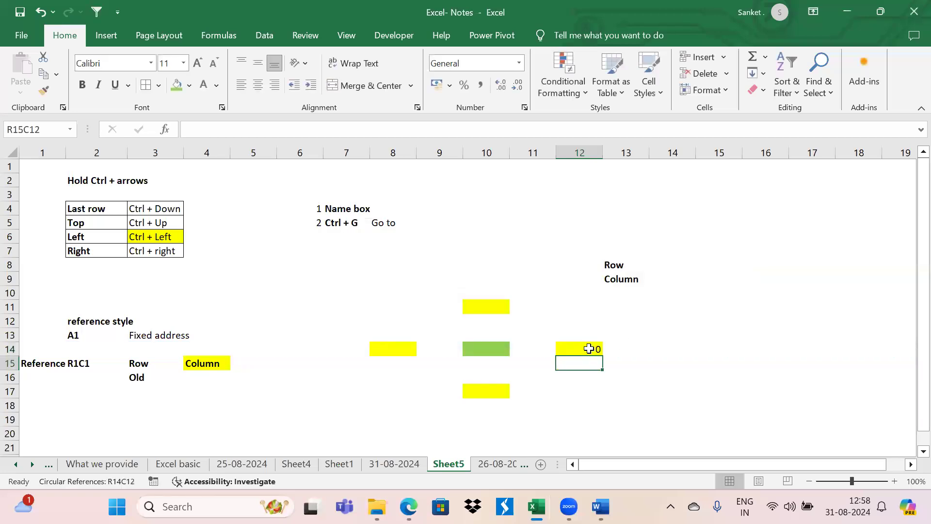
pyautogui.press('Delete')
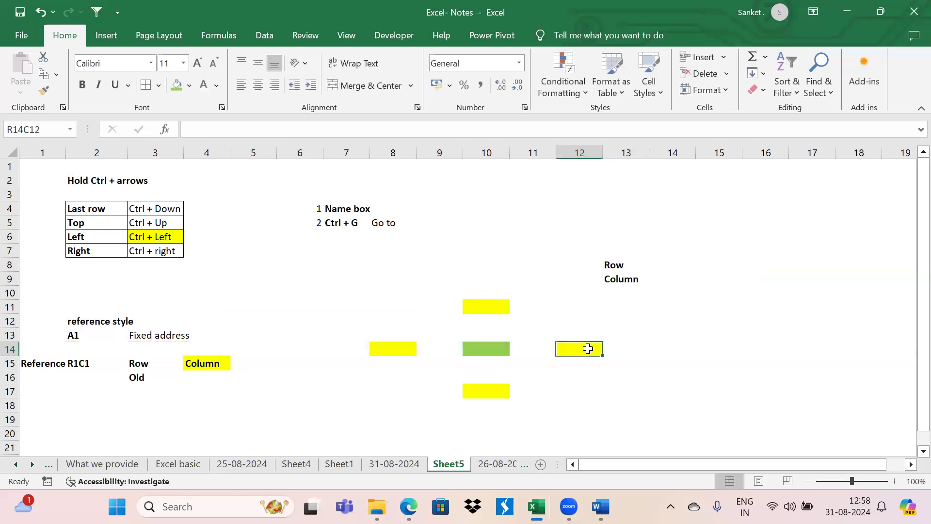
# - Enter the formula =RC[-2] in R14C12 to reference the green cell two columns before it
pyautogui.write('=')
pyautogui.click(486, 349)
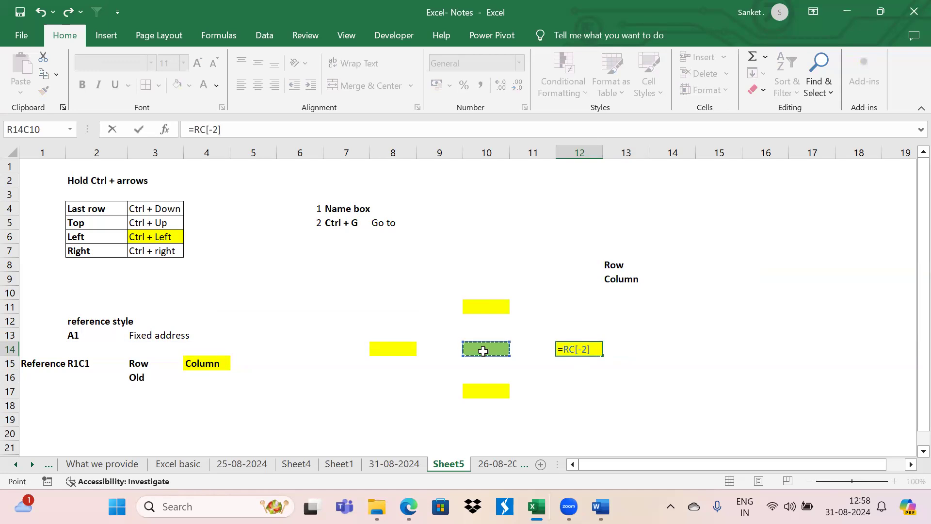
pyautogui.hotkey('ctrl', 'Return')
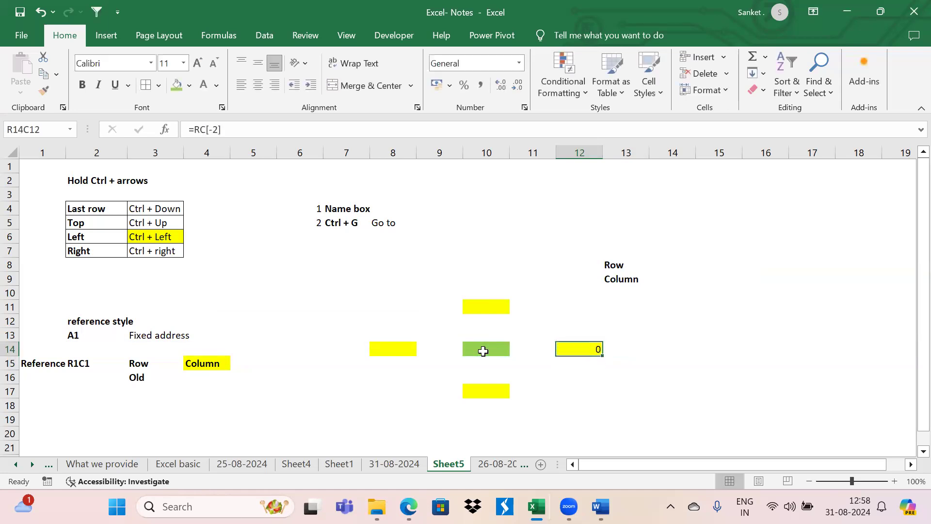
# - Enter the formula =RC[2] in R14C8 to reference the green cell R14C10
pyautogui.hotkey('ctrl', 'Left')
pyautogui.hotkey('ctrl', 'Left')
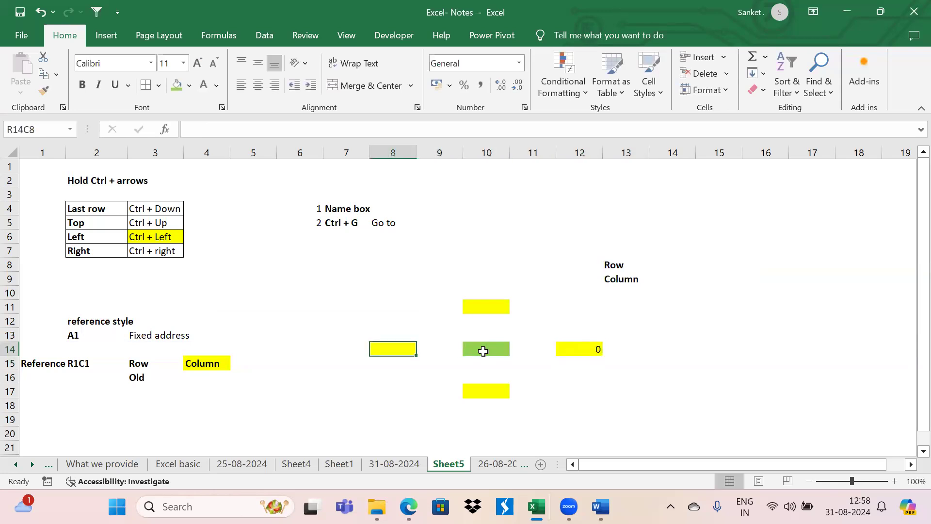
pyautogui.write('=')
pyautogui.click(483, 351)
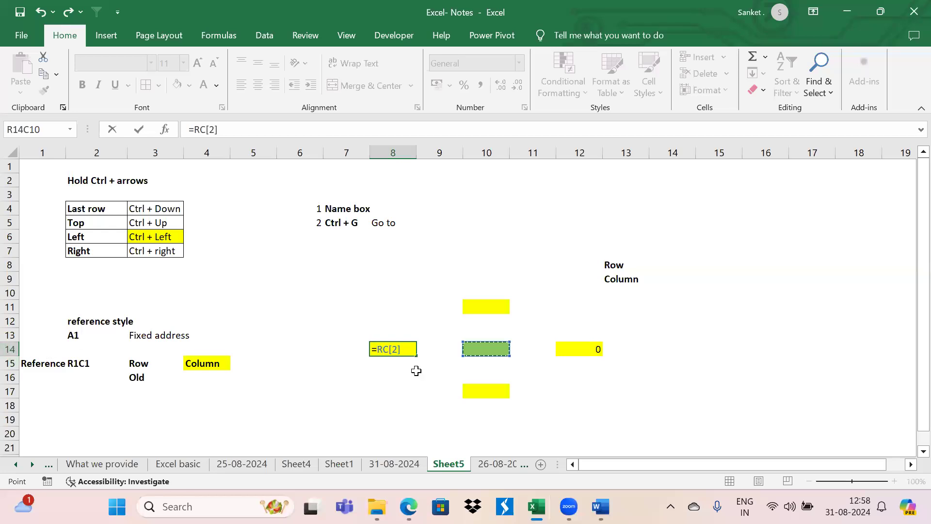
pyautogui.press('Return')
pyautogui.click(391, 349)
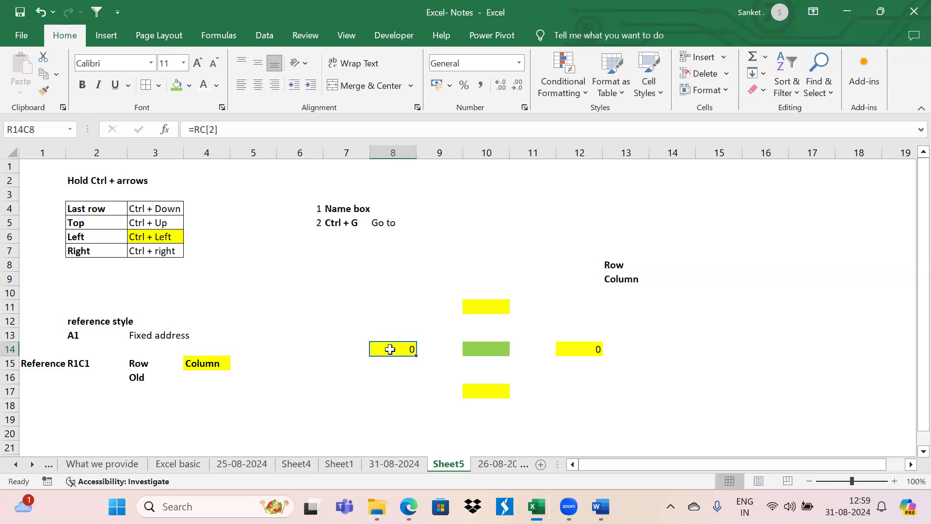
# - Clear the formulas from the yellow cells R14C12 and R14C8
pyautogui.press('Right')
pyautogui.press('Right')
pyautogui.press('Right')
pyautogui.press('Right')
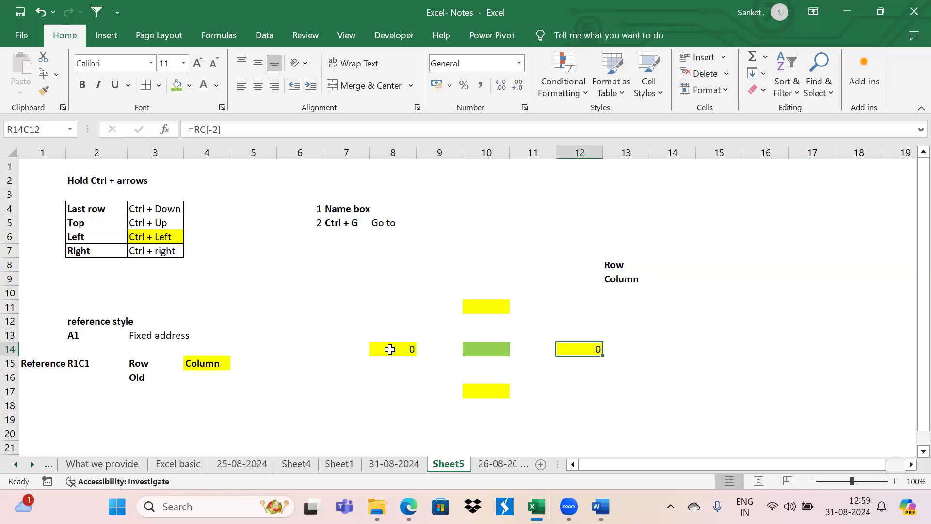
pyautogui.press('Delete')
pyautogui.press('Left')
pyautogui.press('Left')
pyautogui.press('Left')
pyautogui.press('Left')
pyautogui.press('Delete')
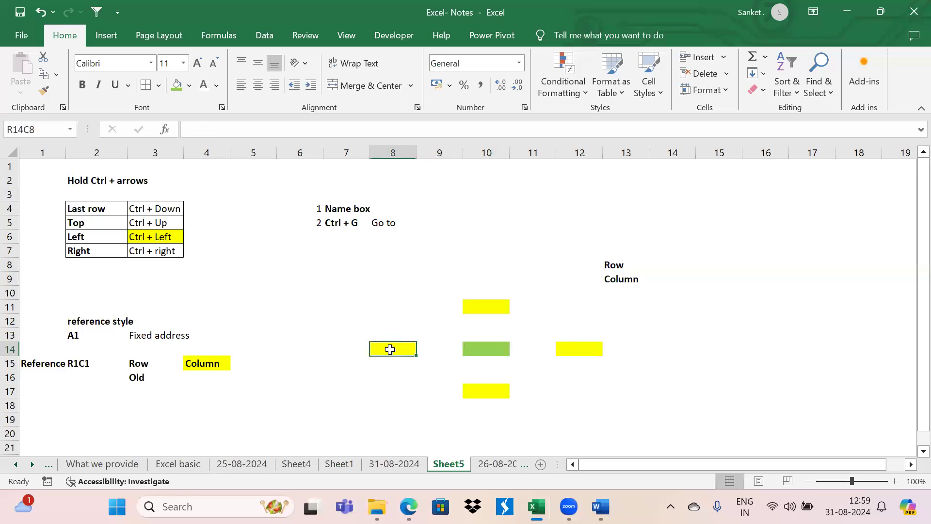
# - Enter 12 in the green cell R14C10
pyautogui.click(55, 359)
pyautogui.press('Right')
pyautogui.press('Left')
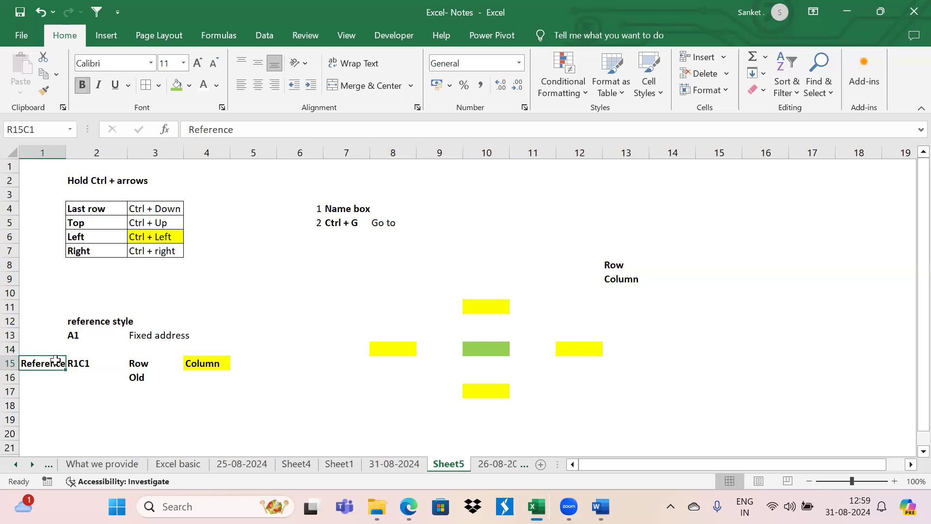
pyautogui.press('Right')
pyautogui.press('Right')
pyautogui.press('Right')
pyautogui.press('Right')
pyautogui.press('Right')
pyautogui.press('Right')
pyautogui.press('Right')
pyautogui.press('Up')
pyautogui.press('Right')
pyautogui.press('Right')
pyautogui.press('Right')
pyautogui.press('Left')
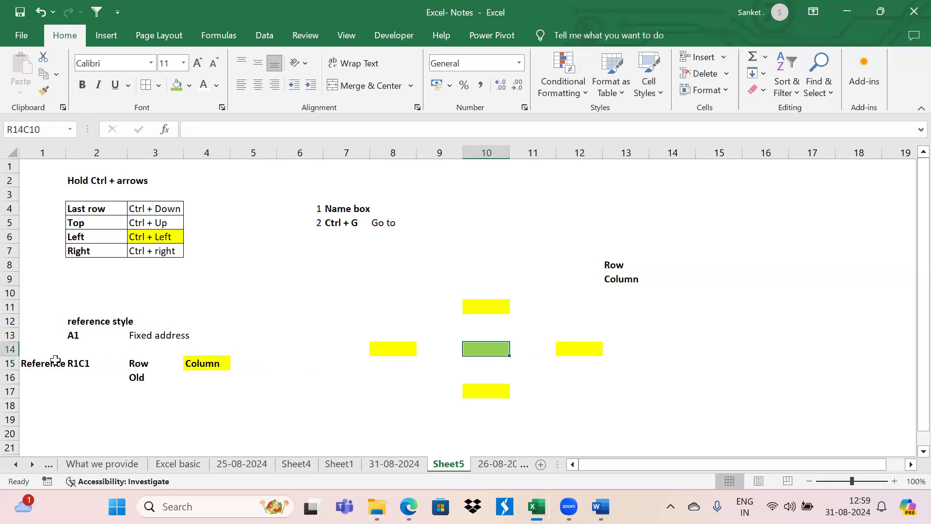
pyautogui.write('12')
pyautogui.press('Right')
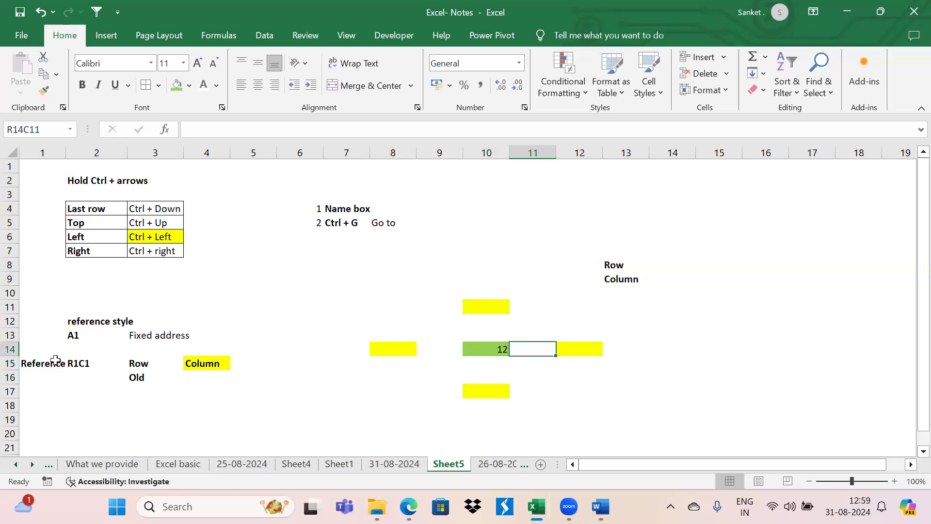
# - Enter the formula =RC[-2] in the yellow cell R14C12 to reference the green cell, and inspect the formula
pyautogui.press('Left')
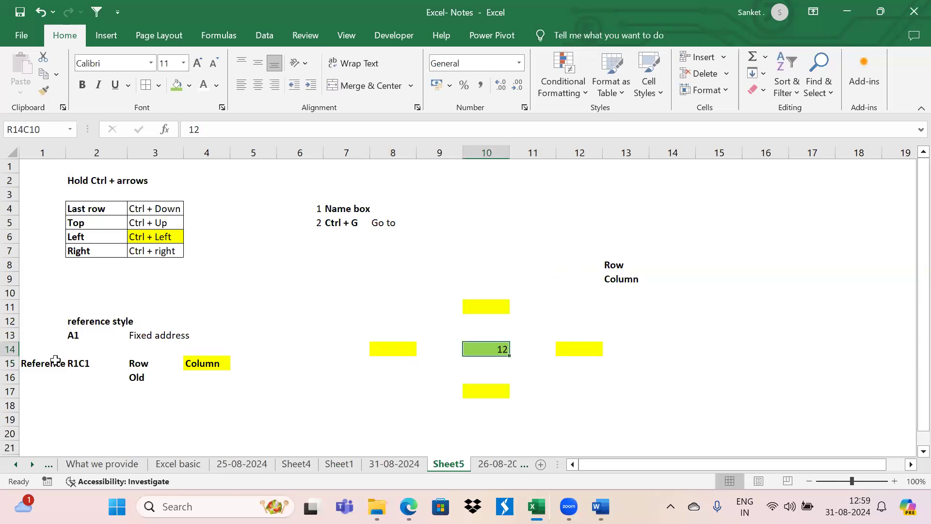
pyautogui.press('Right')
pyautogui.press('Right')
pyautogui.write('=')
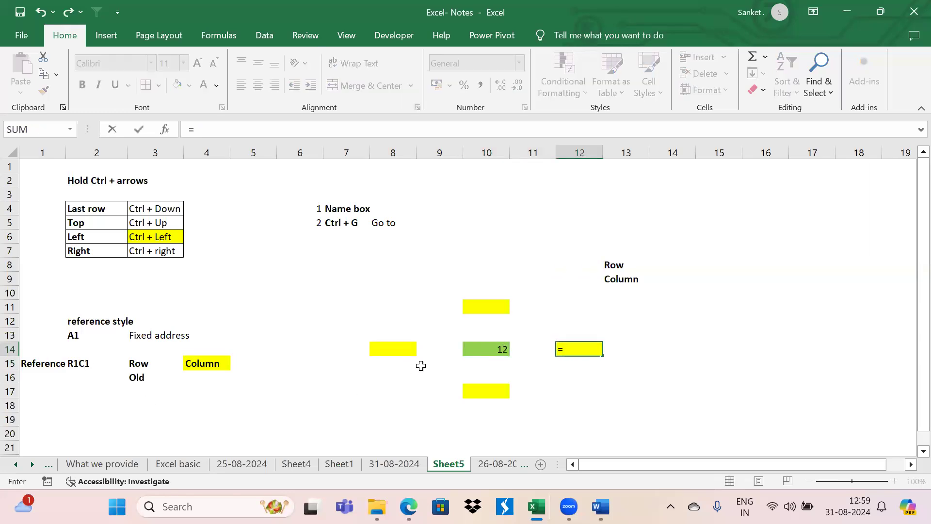
pyautogui.click(499, 350)
pyautogui.press('Return')
pyautogui.press('Up')
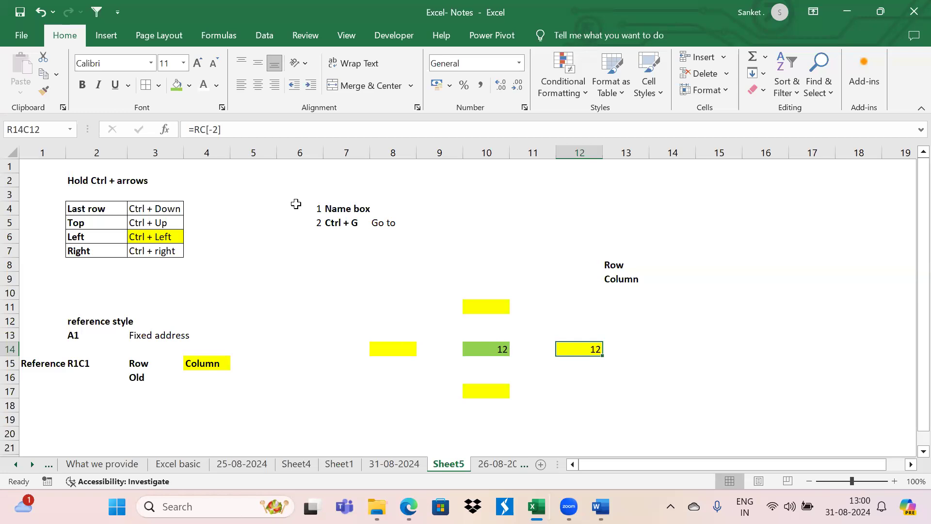
pyautogui.press('F2')
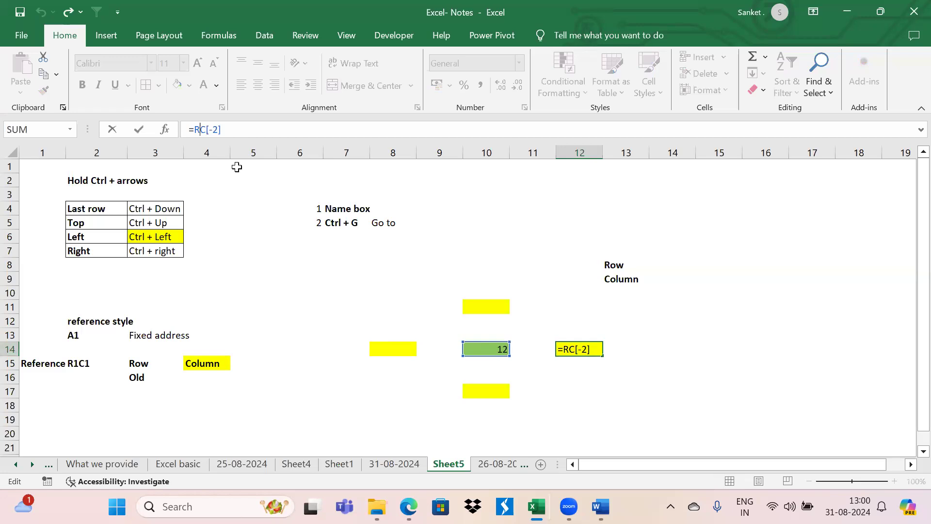
pyautogui.press('End')
pyautogui.hotkey('ctrl', 'Return')
# - Number the column offsets above row 14 by entering 1 in R13C11 and 2 in R13C10
pyautogui.press('Left')
pyautogui.press('Left')
pyautogui.hotkey('shift', 'Right')
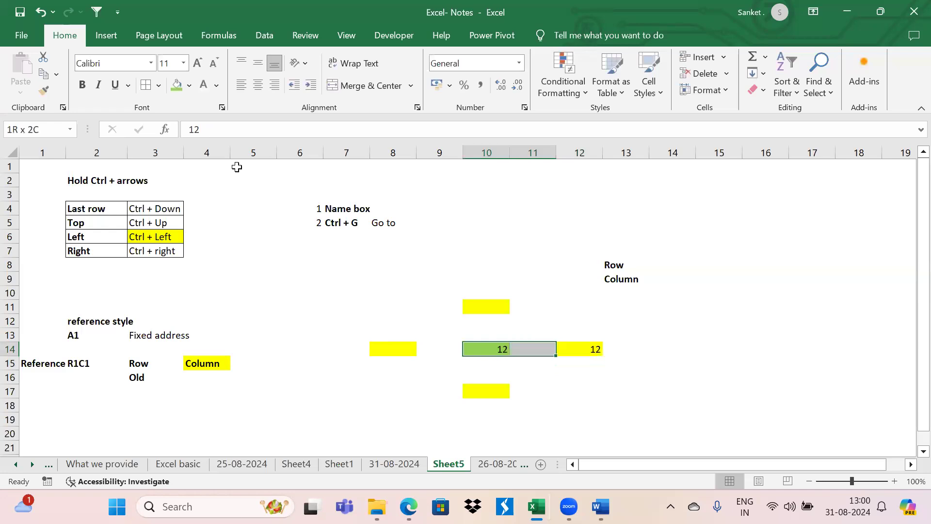
pyautogui.press('Up')
pyautogui.press('Right')
pyautogui.write('1')
pyautogui.press('Left')
pyautogui.write('2')
pyautogui.press('Right')
pyautogui.press('Left')
pyautogui.press('Right')
pyautogui.press('Right')
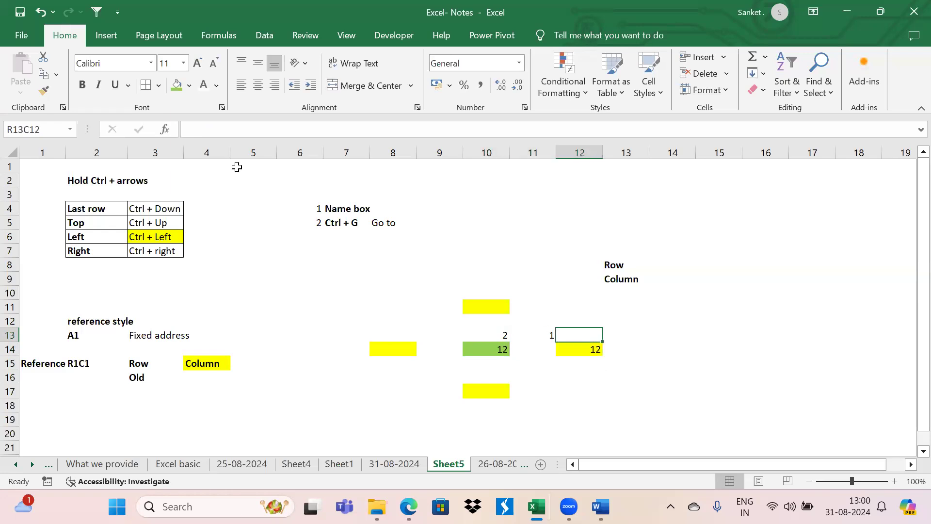
pyautogui.press('Left')
pyautogui.press('Left')
pyautogui.press('Right')
pyautogui.press('Left')
pyautogui.press('Right')
pyautogui.press('Right')
pyautogui.press('Down')
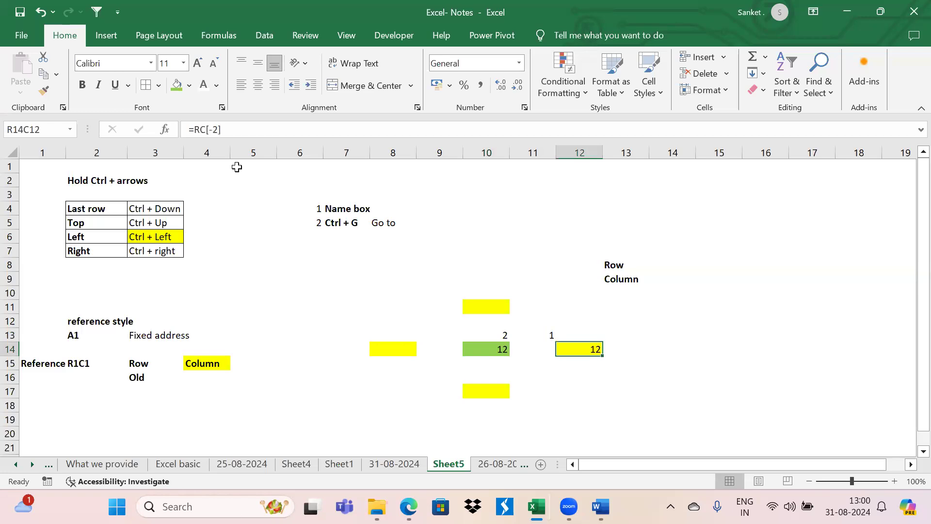
# - Enter the formula =RC[2] in the yellow cell R14C8 to reference the green cell, and highlight their shared row 14
pyautogui.press('Left')
pyautogui.press('Left')
pyautogui.press('Left')
pyautogui.press('Left')
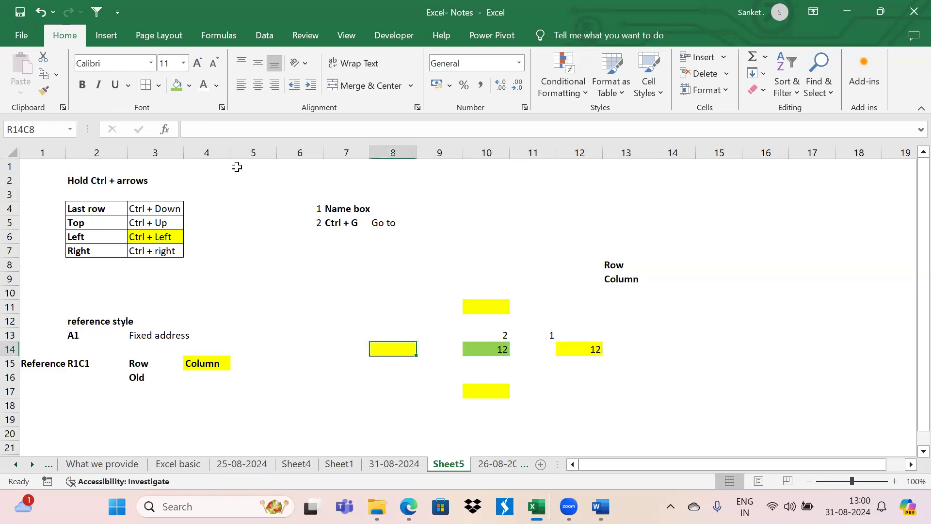
pyautogui.write('=')
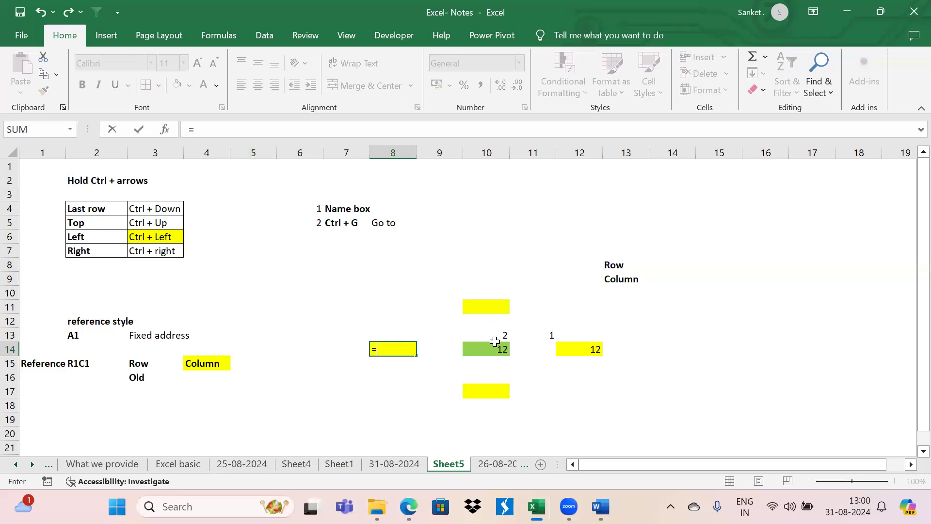
pyautogui.click(497, 348)
pyautogui.press('Return')
pyautogui.press('Up')
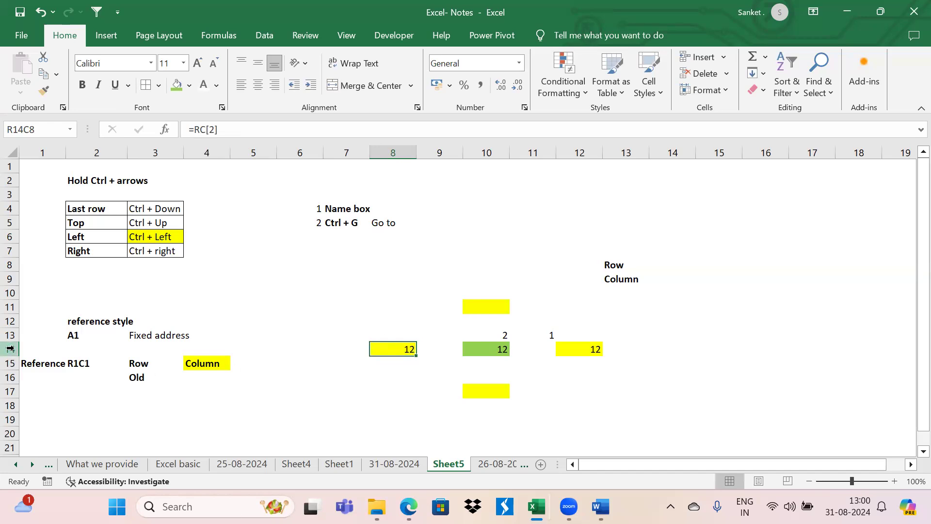
pyautogui.click(10, 348)
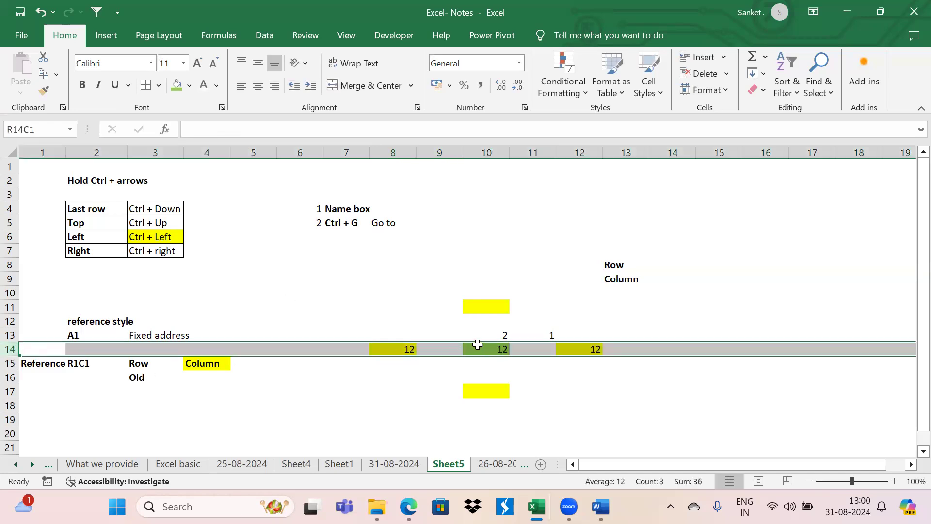
pyautogui.click(404, 348)
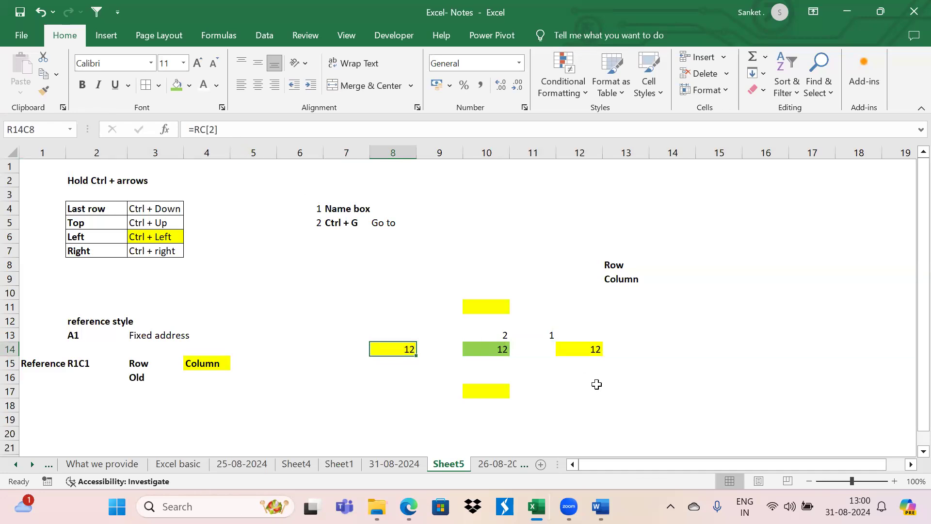
# - Number the column offsets below row 14 by entering 1 in R15C9 and 2 in R15C10
pyautogui.click(486, 347)
pyautogui.press('Up')
pyautogui.press('Left')
pyautogui.press('Down')
pyautogui.press('Down')
pyautogui.write('1')
pyautogui.press('Right')
pyautogui.write('2')
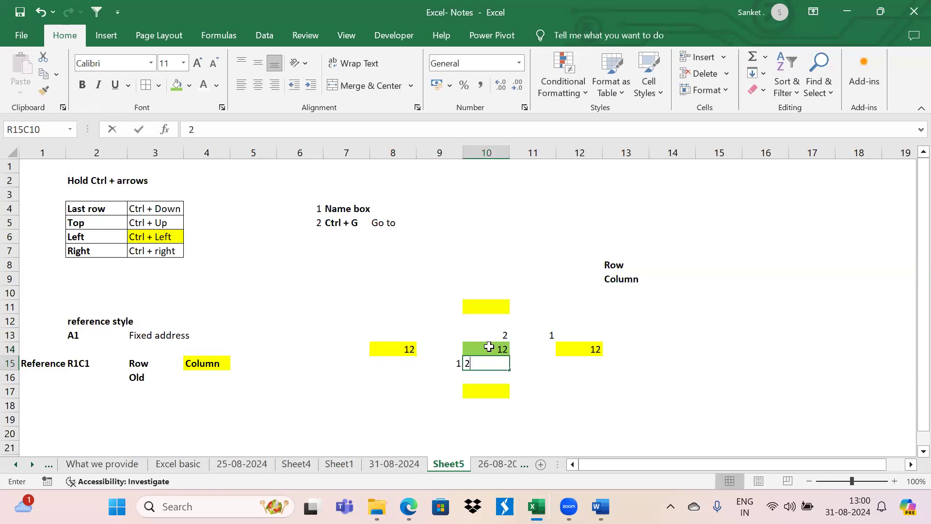
pyautogui.press('Left')
pyautogui.press('Left')
pyautogui.press('Up')
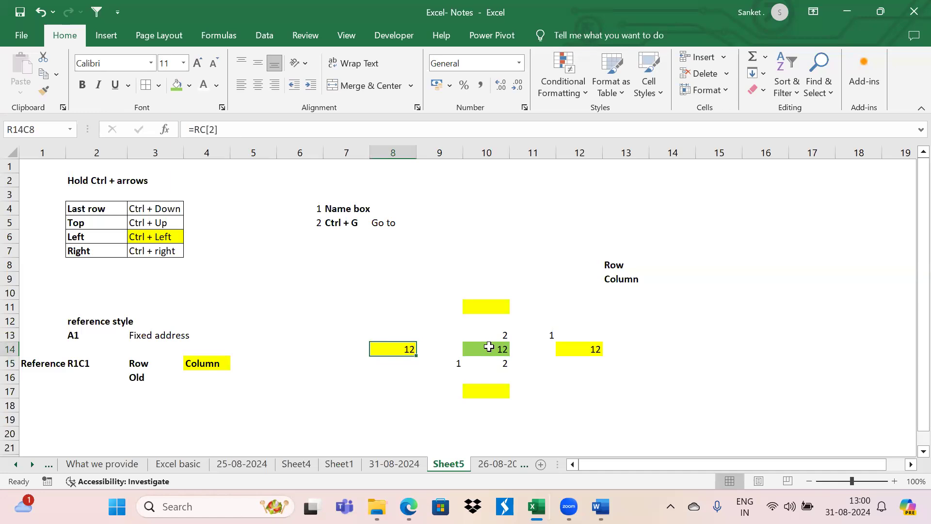
# - Clear the contents of the demo range R11C8 to R17C13, keeping the cell colours
pyautogui.click(391, 307)
pyautogui.hotkey('shift', 'Right')
pyautogui.hotkey('shift', 'Right')
pyautogui.hotkey('shift', 'Right')
pyautogui.hotkey('shift', 'Down')
pyautogui.hotkey('shift', 'Down')
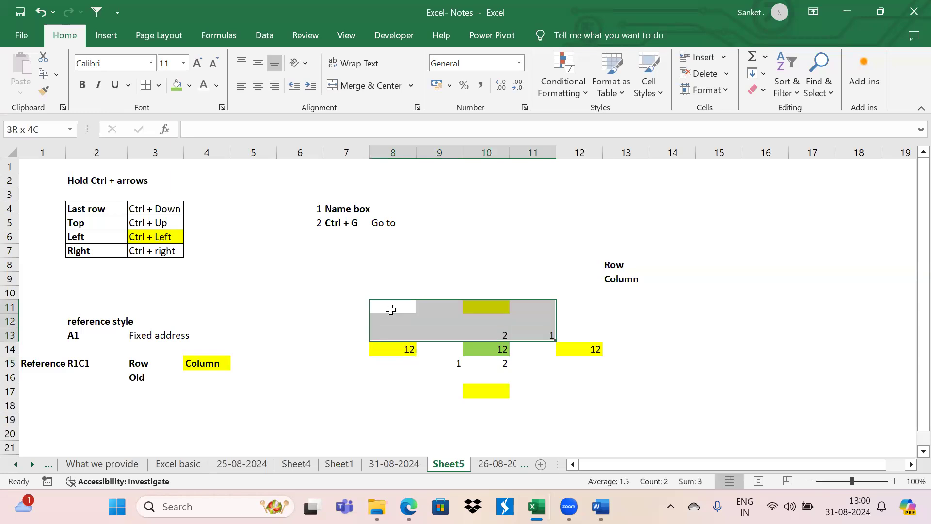
pyautogui.hotkey('shift', 'Down')
pyautogui.hotkey('shift', 'Down')
pyautogui.hotkey('shift', 'Down')
pyautogui.hotkey('shift', 'Right')
pyautogui.hotkey('shift', 'Right')
pyautogui.hotkey('shift', 'Down')
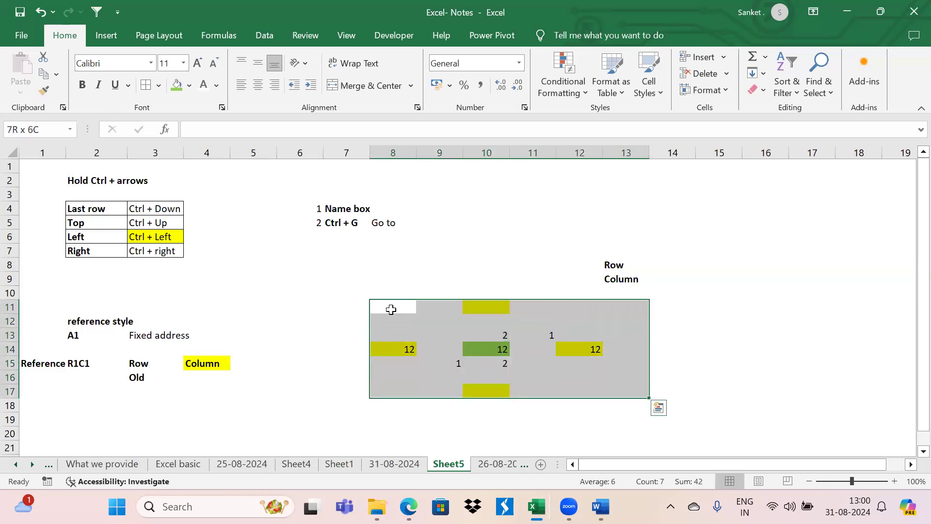
pyautogui.press('Delete')
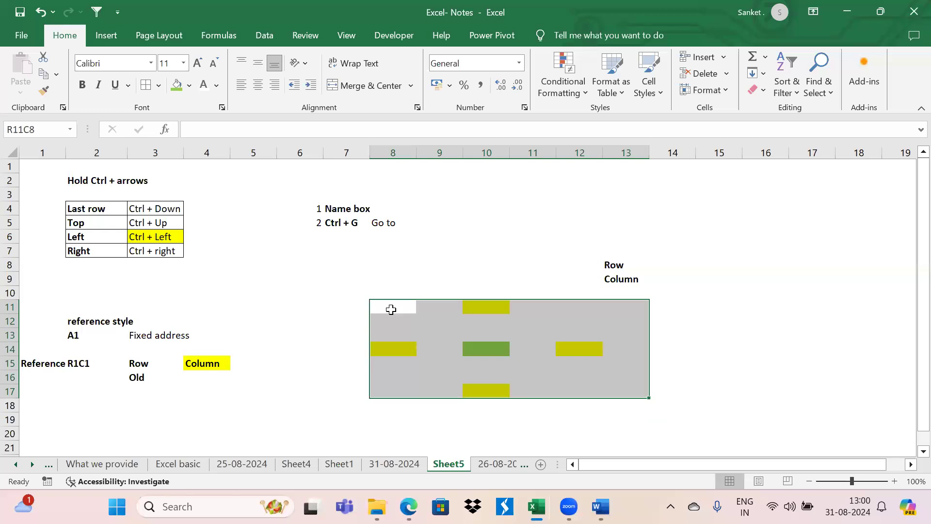
# - Turn off the R1C1 reference style in the formula options and select cell E17 below the notes
pyautogui.click(18, 35)
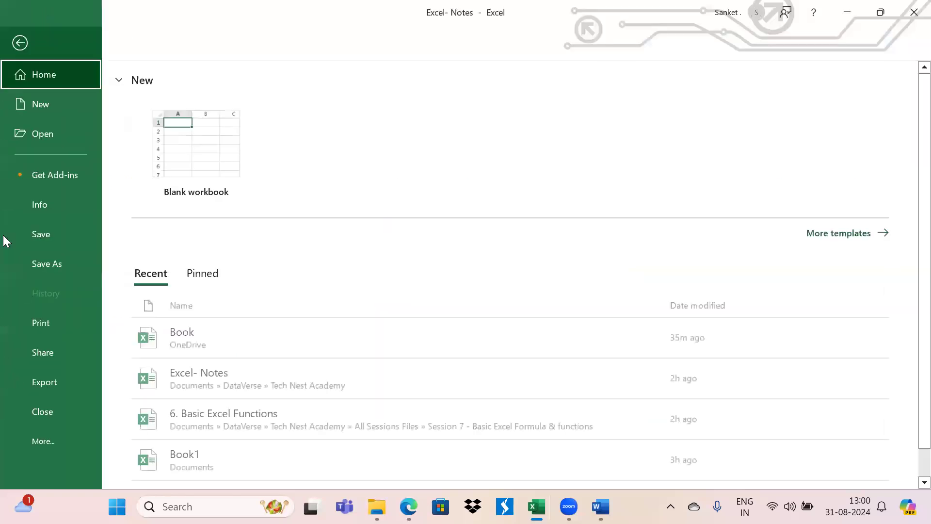
pyautogui.click(44, 443)
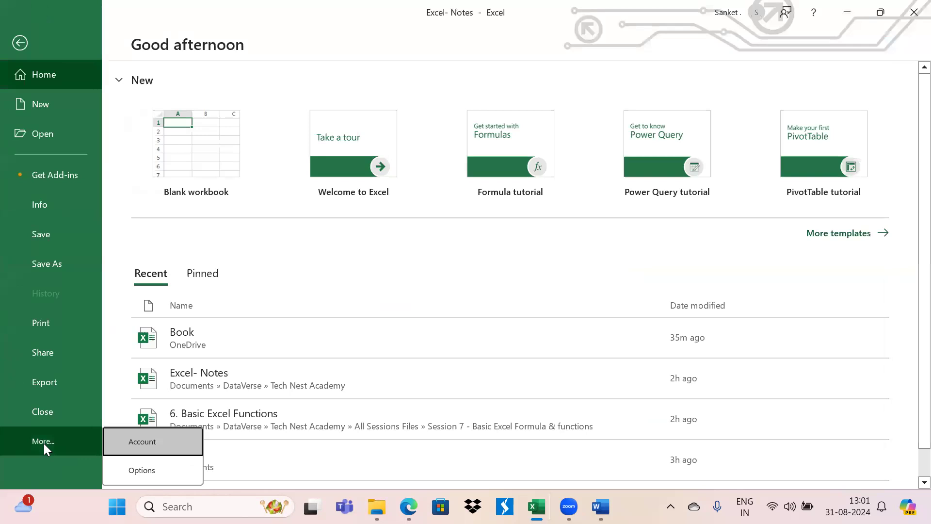
pyautogui.click(154, 476)
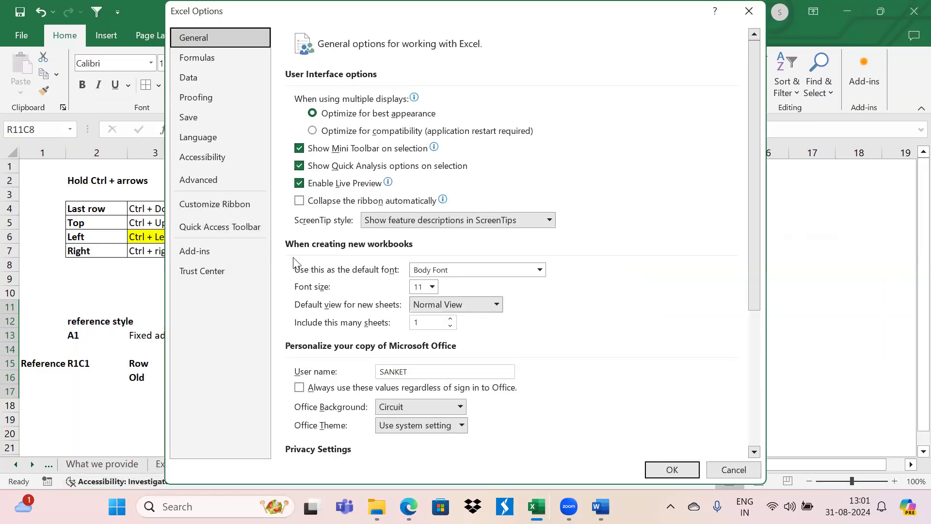
pyautogui.click(197, 65)
pyautogui.click(300, 217)
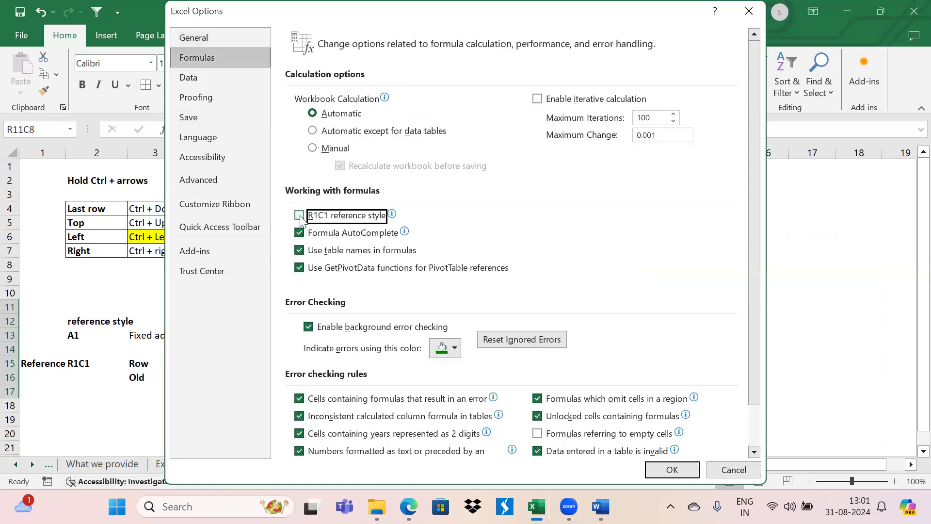
pyautogui.click(673, 470)
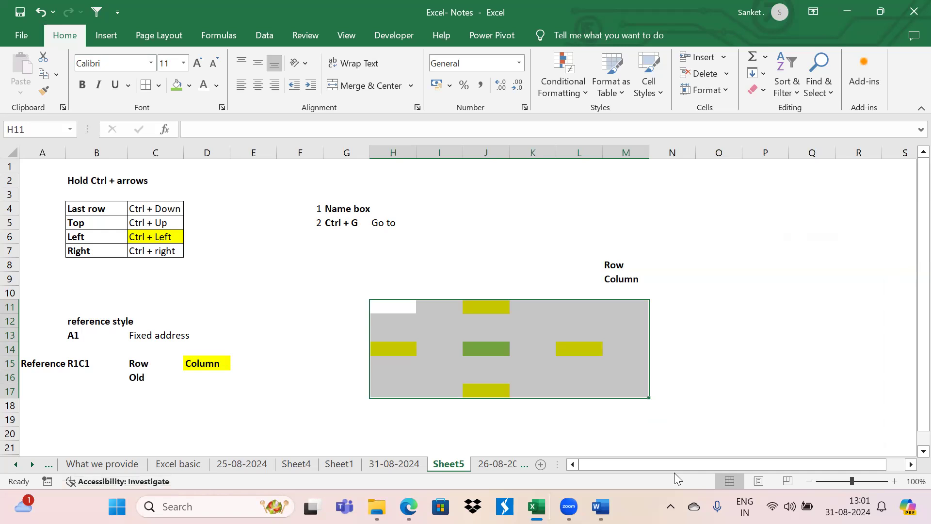
pyautogui.click(272, 385)
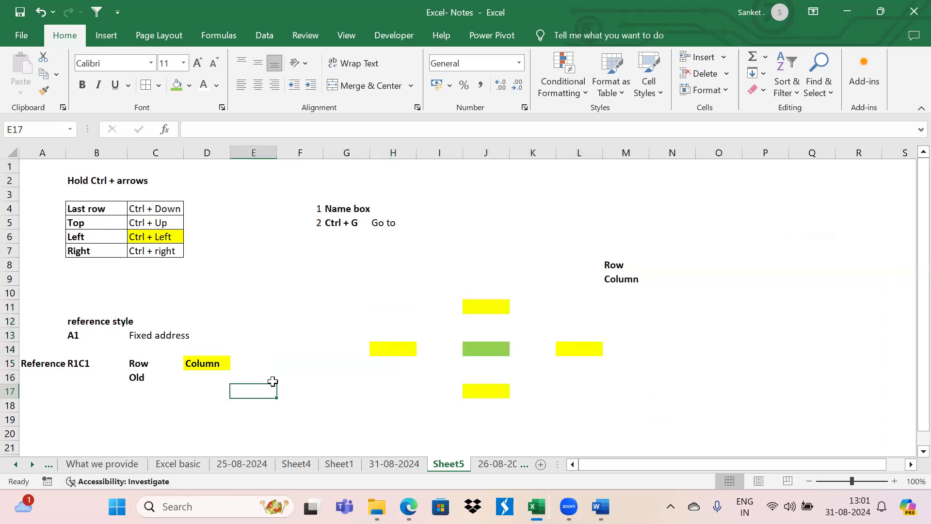
pyautogui.scroll(-1, 272, 383)
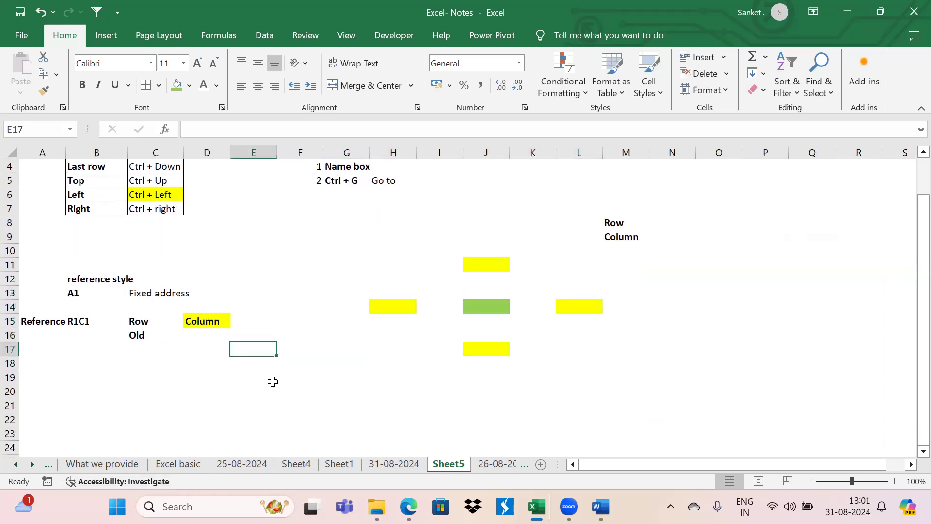